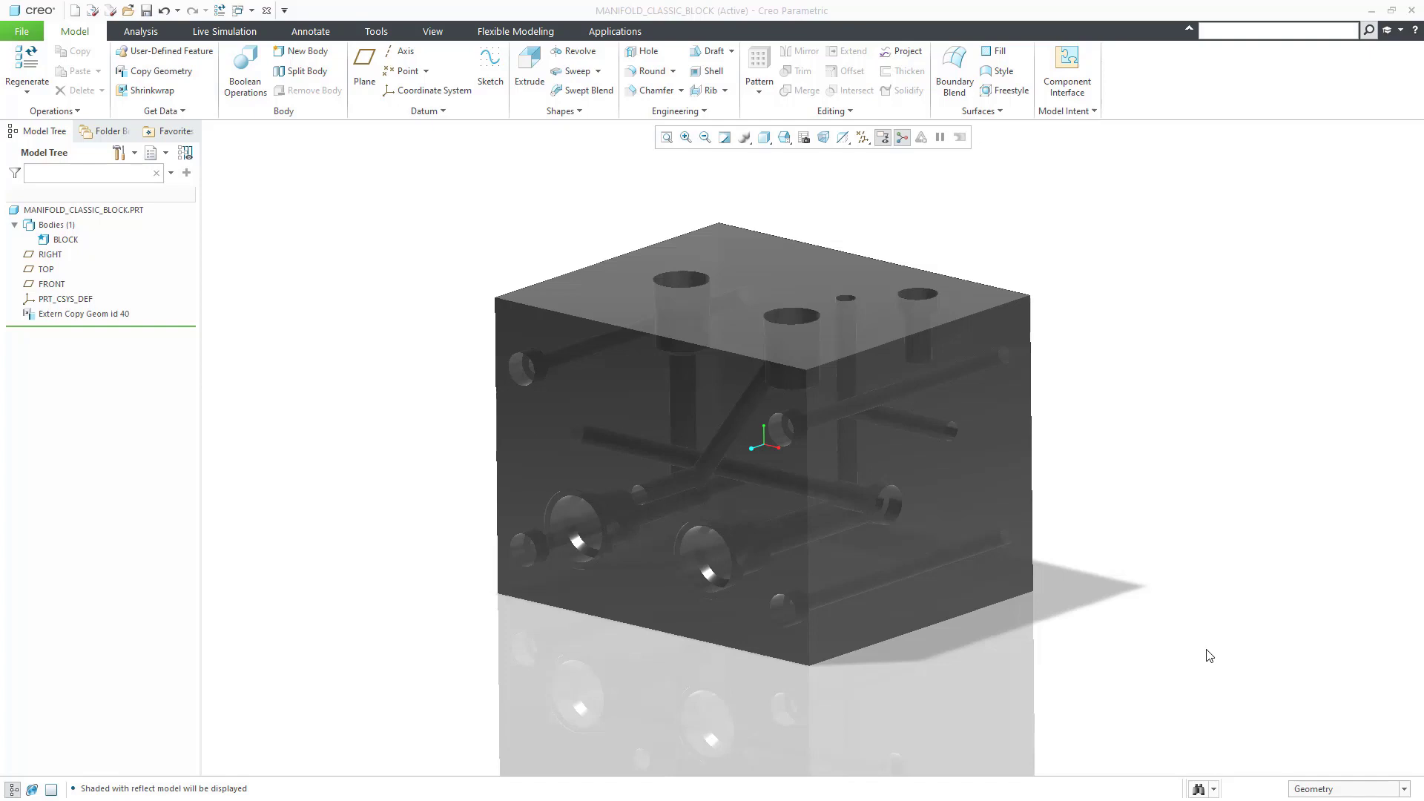
# Step: Reset the manifold block to its standard orientation and display it as Shading With Edges
pyautogui.click(1208, 656)
pyautogui.hotkey('ctrl', 'd')
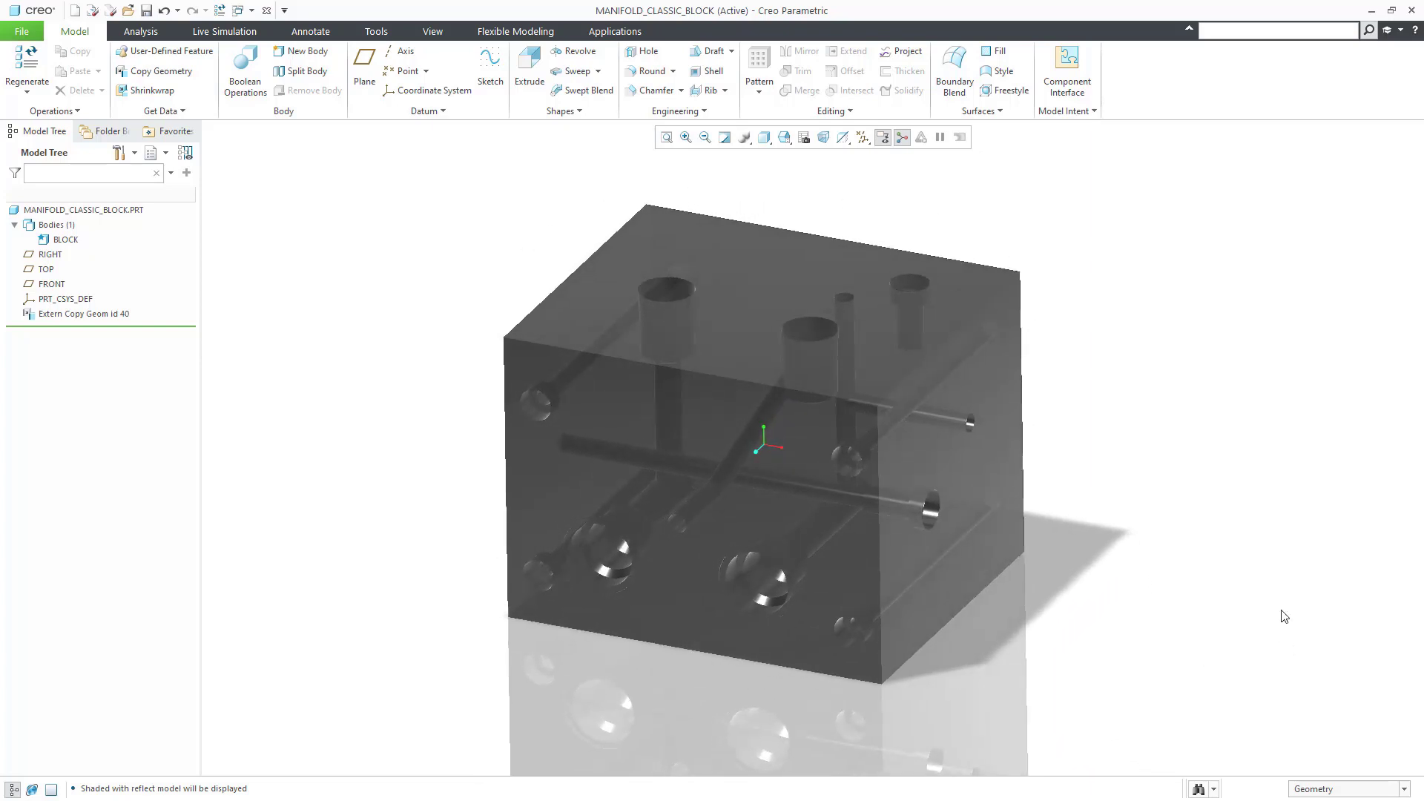
pyautogui.click(764, 138)
pyautogui.click(808, 171)
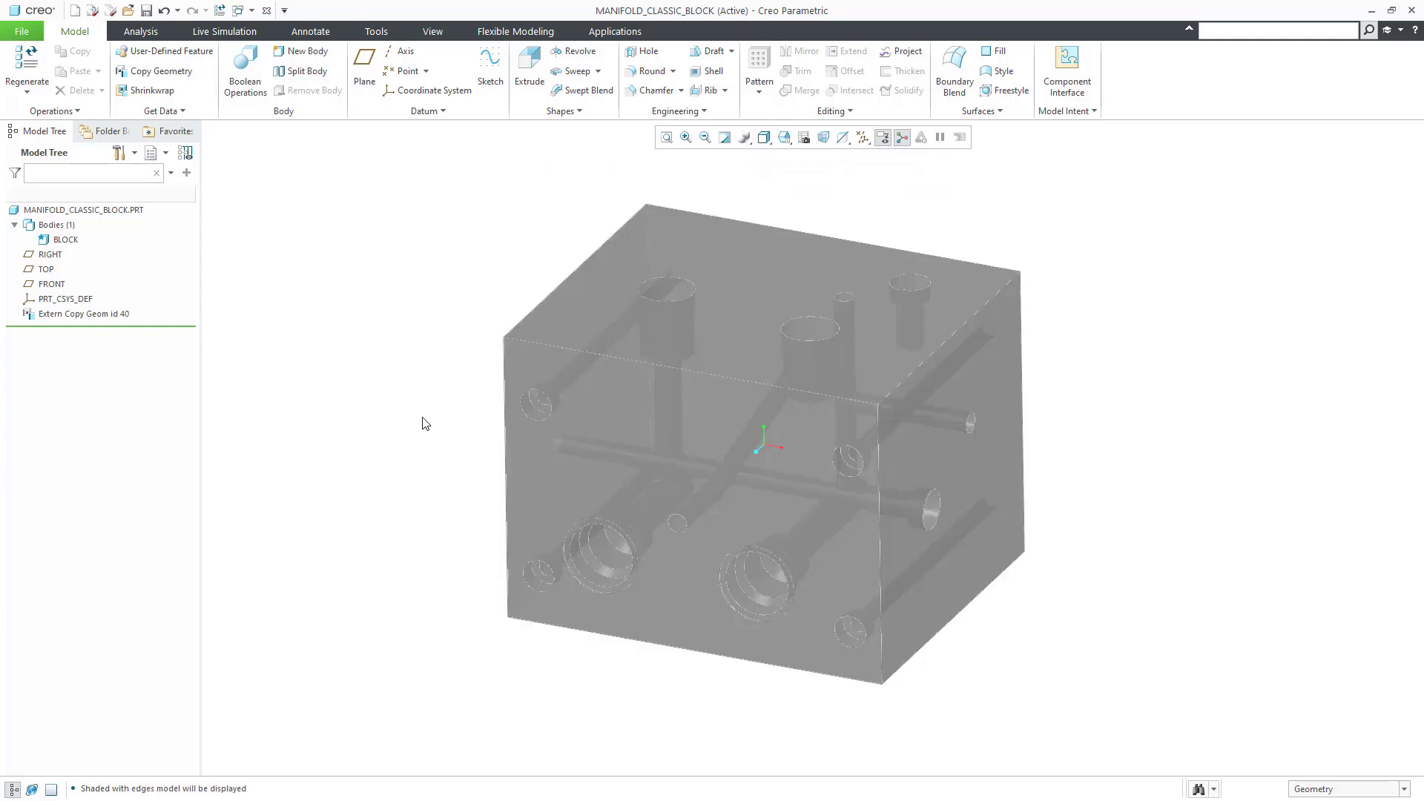
# Step: Create an Internal Volume seeded at a hole and bounded by the block's top, right, front and opposite side faces
pyautogui.click(981, 111)
pyautogui.click(1009, 227)
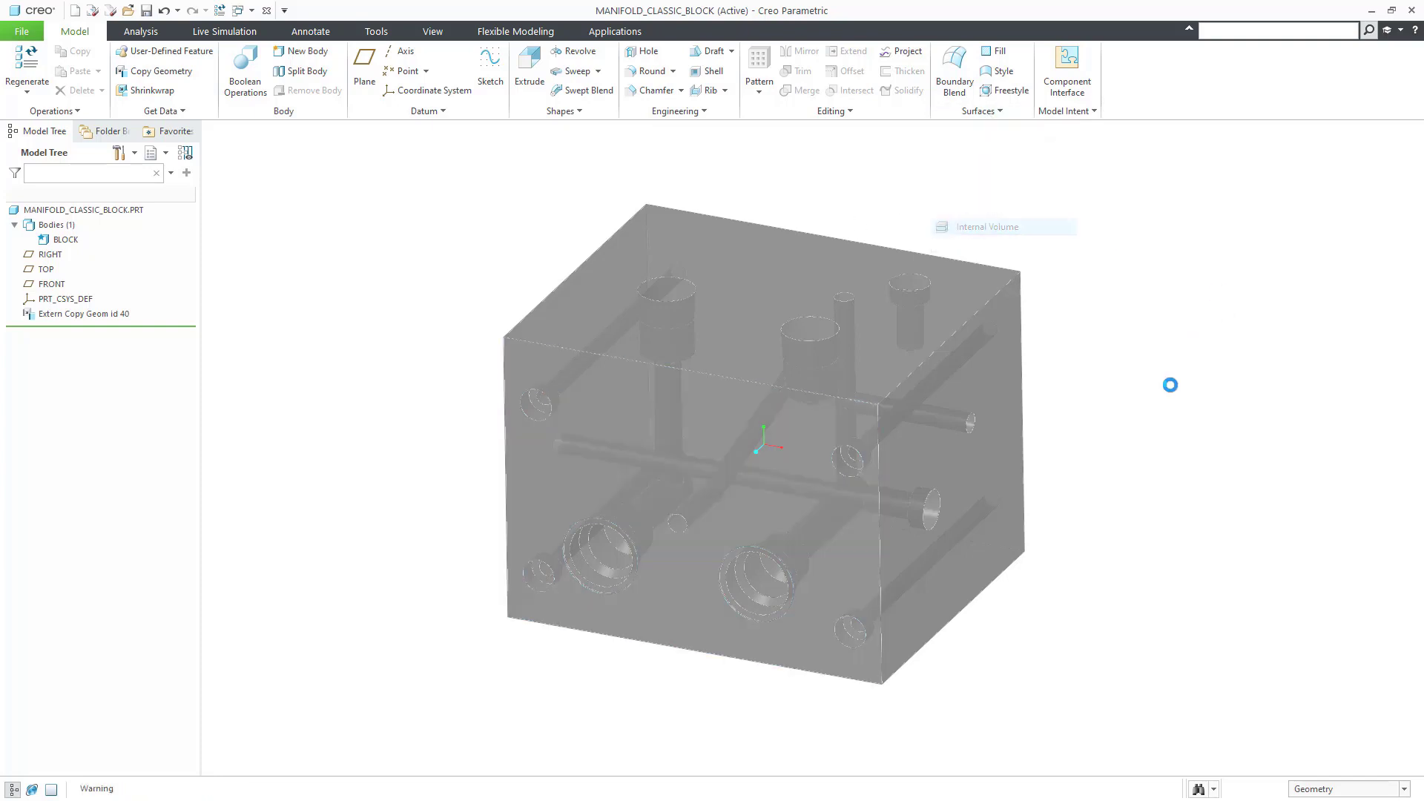
pyautogui.click(911, 335)
pyautogui.click(936, 334)
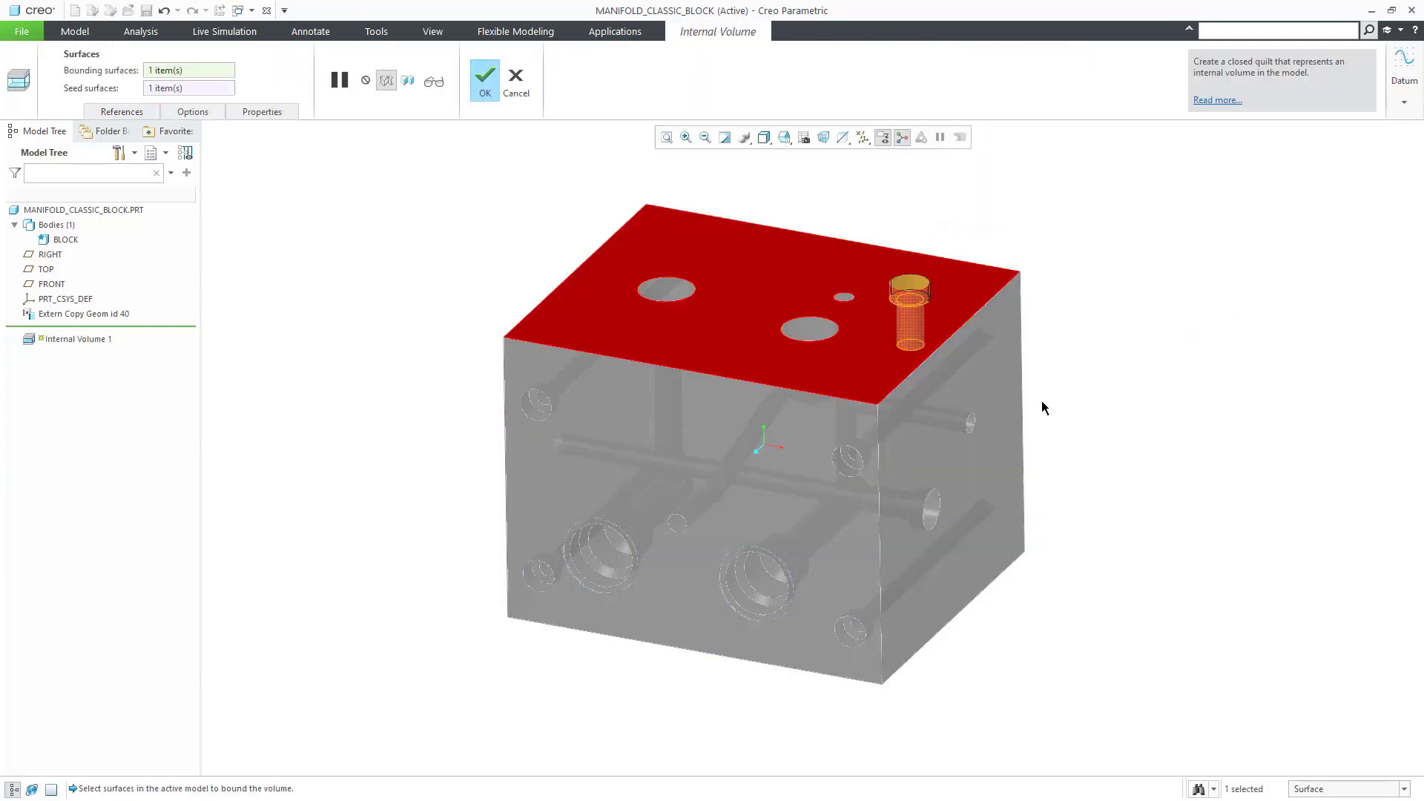
pyautogui.keyDown('ctrl'); pyautogui.click(993, 461); pyautogui.keyUp('ctrl')
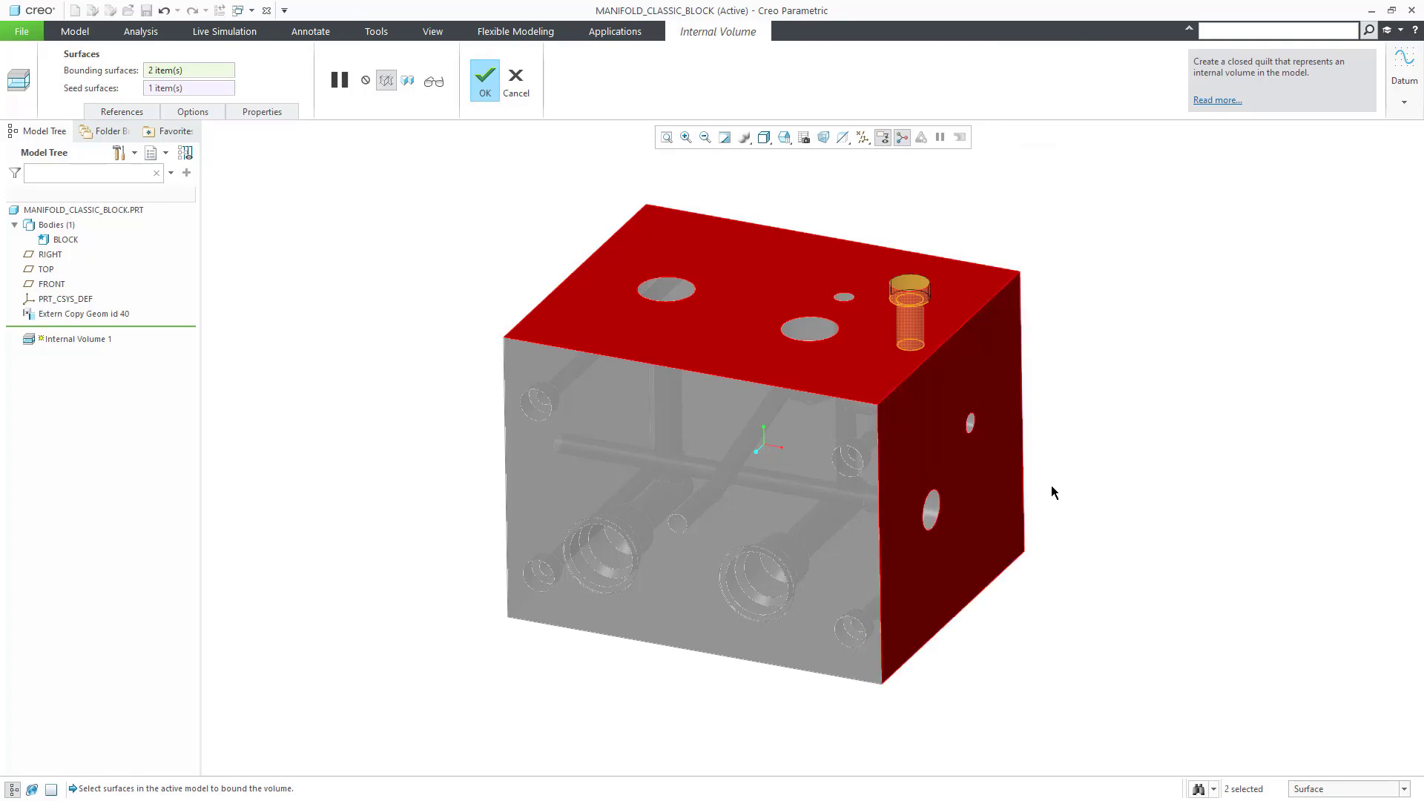
pyautogui.keyDown('ctrl'); pyautogui.click(799, 507); pyautogui.keyUp('ctrl')
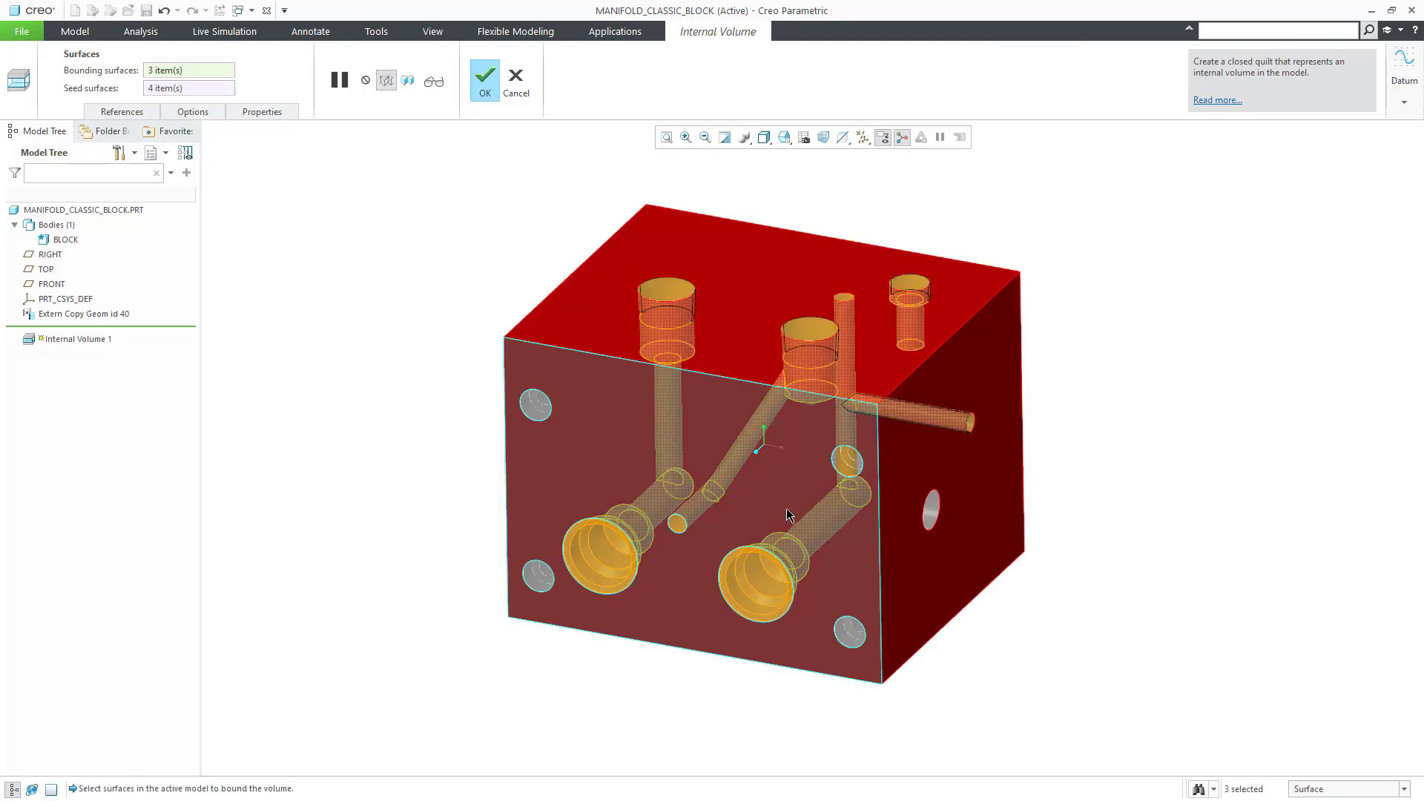
pyautogui.moveTo(781, 519); pyautogui.dragTo(461, 420, button='middle')
pyautogui.keyDown('ctrl'); pyautogui.click(638, 487); pyautogui.keyUp('ctrl')
pyautogui.middleClick(460, 417)
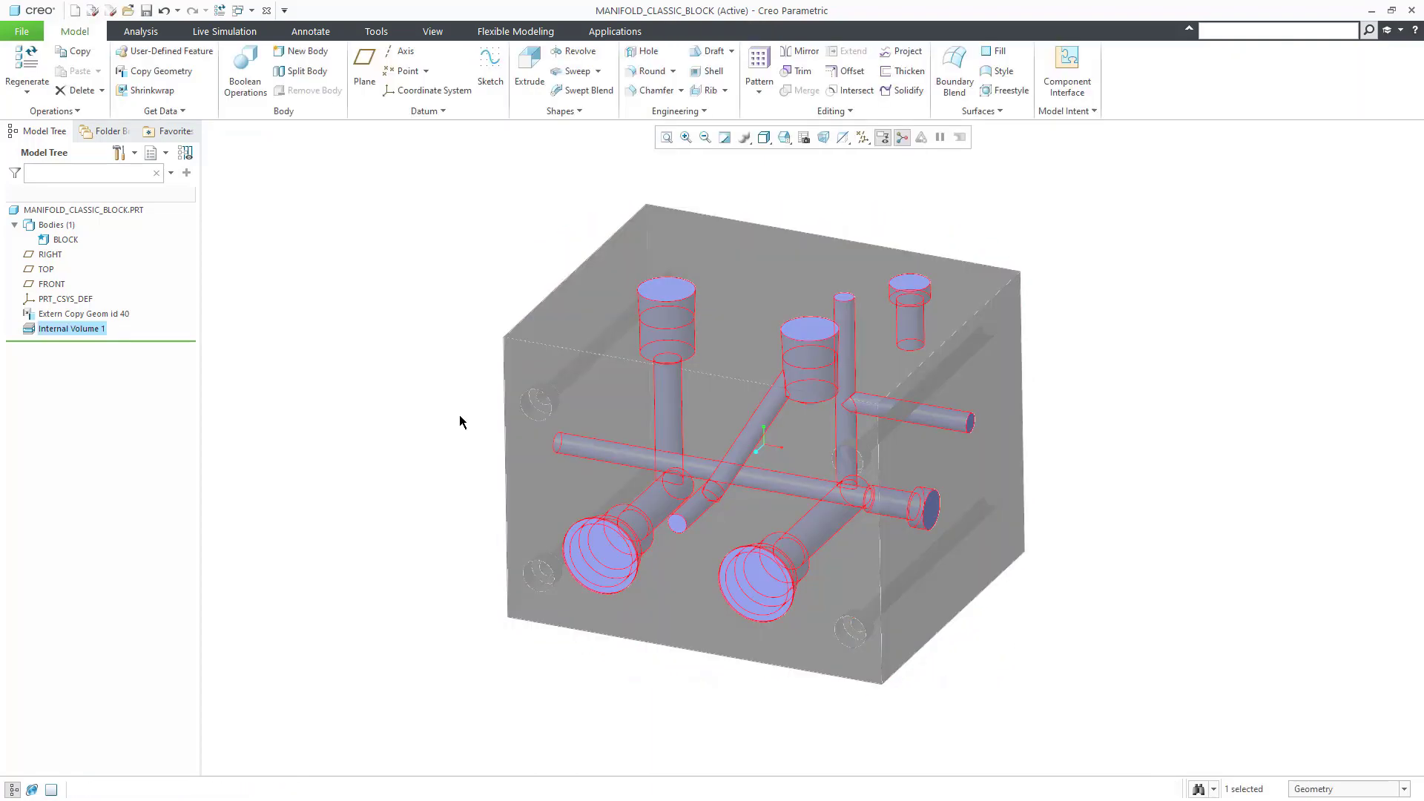
# Step: Solidify the internal volume as a new body and rename it ALL_CAVITIES
pyautogui.click(903, 90)
pyautogui.click(223, 112)
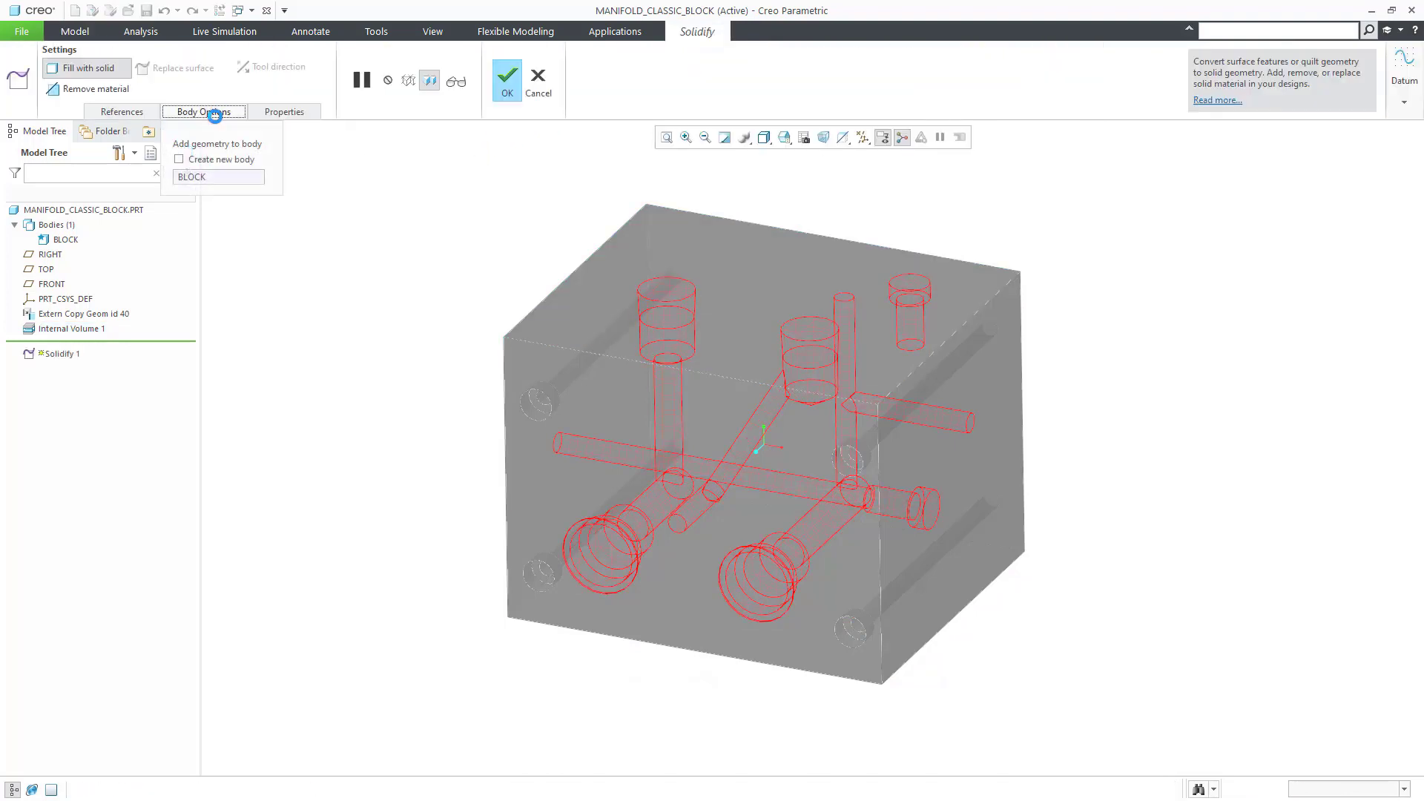
pyautogui.click(506, 80)
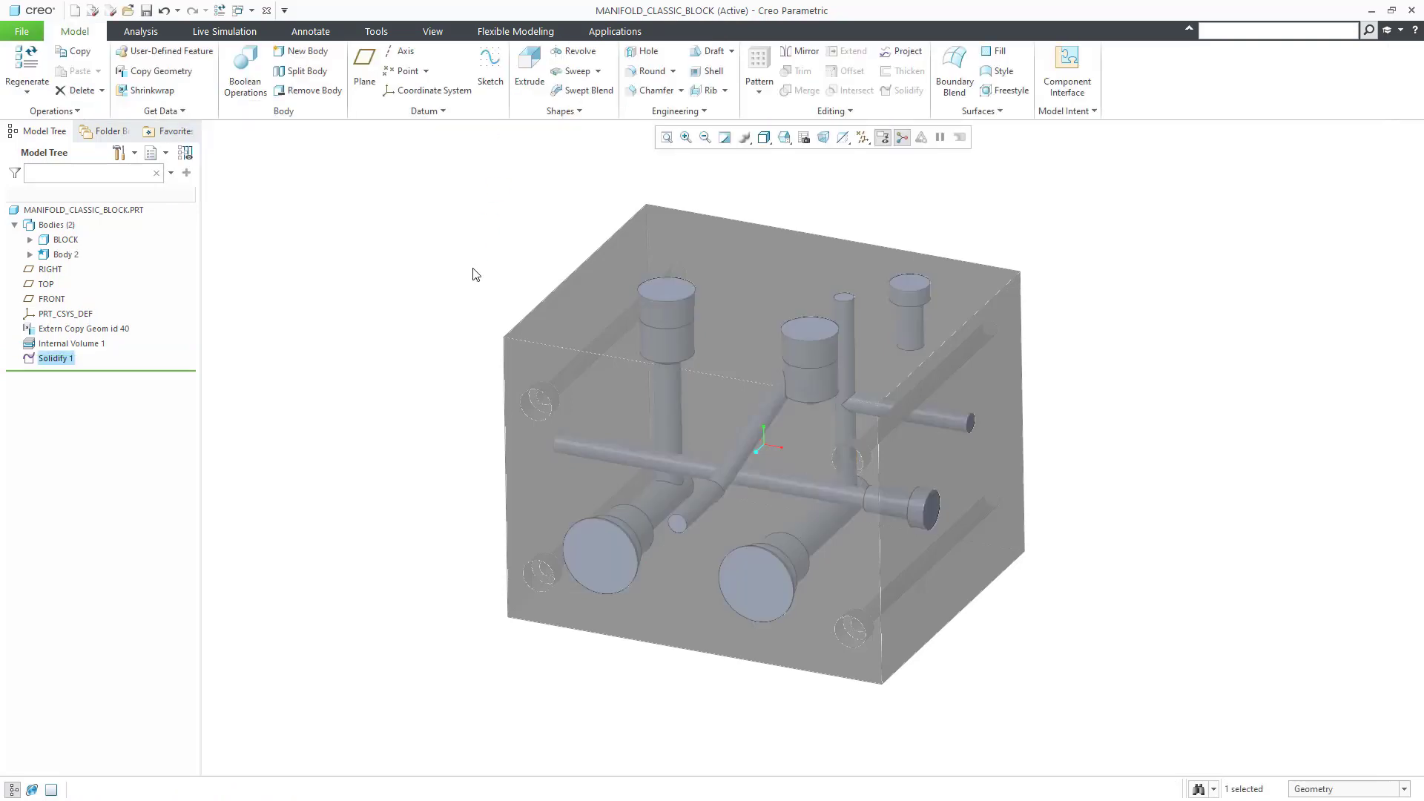
pyautogui.rightClick(74, 256)
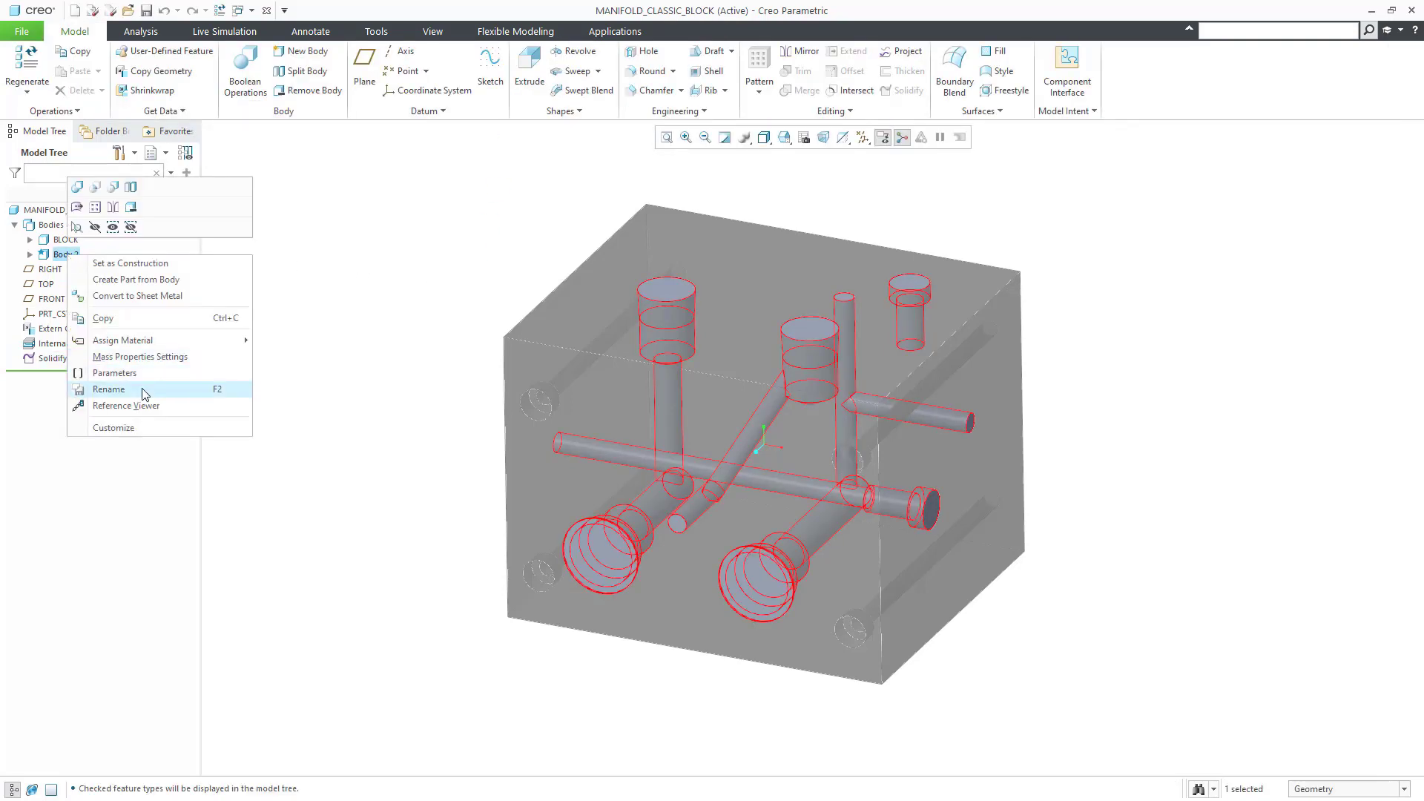
pyautogui.click(109, 390)
pyautogui.write('all_cavities')
pyautogui.press('Return')
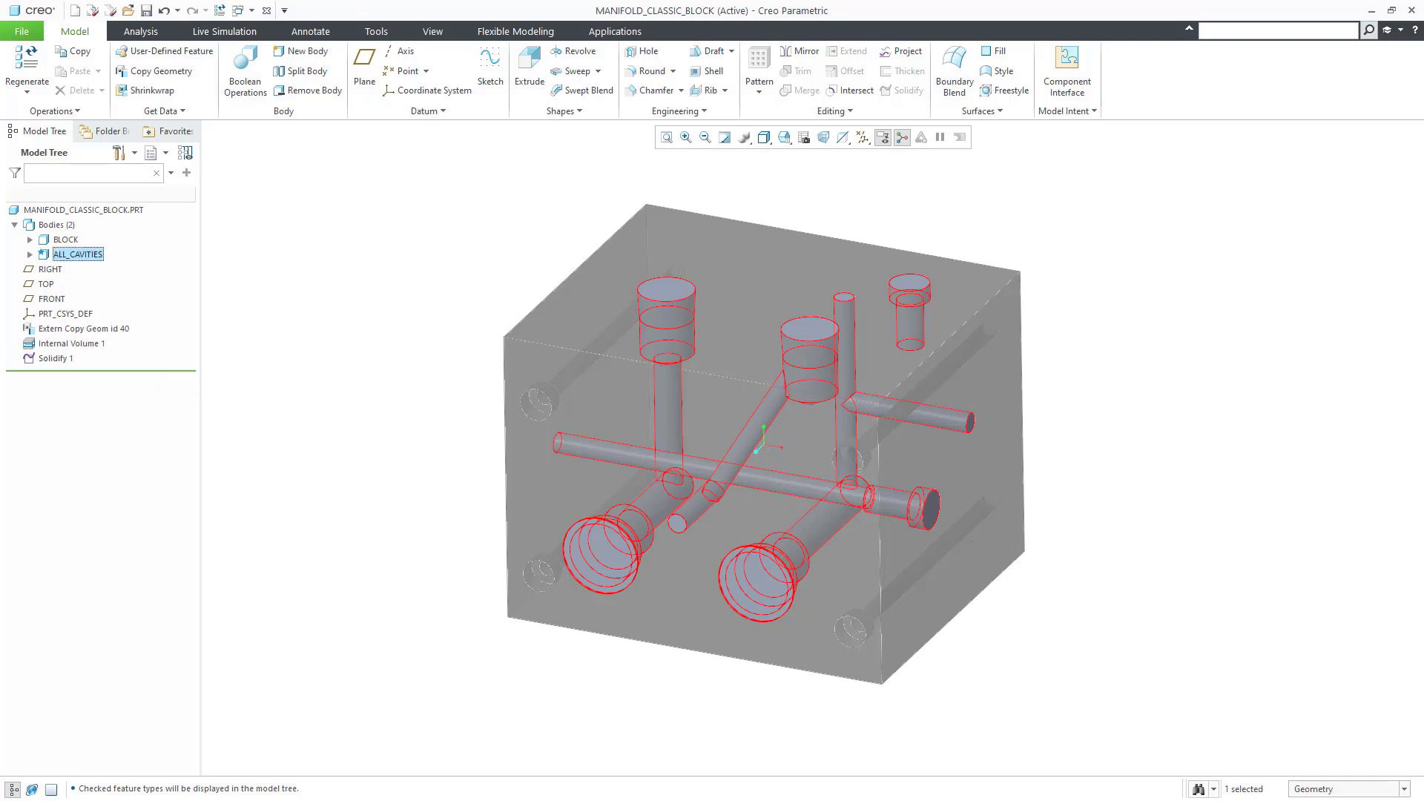
# Step: Give the ALL_CAVITIES body a dark grey appearance
pyautogui.click(439, 33)
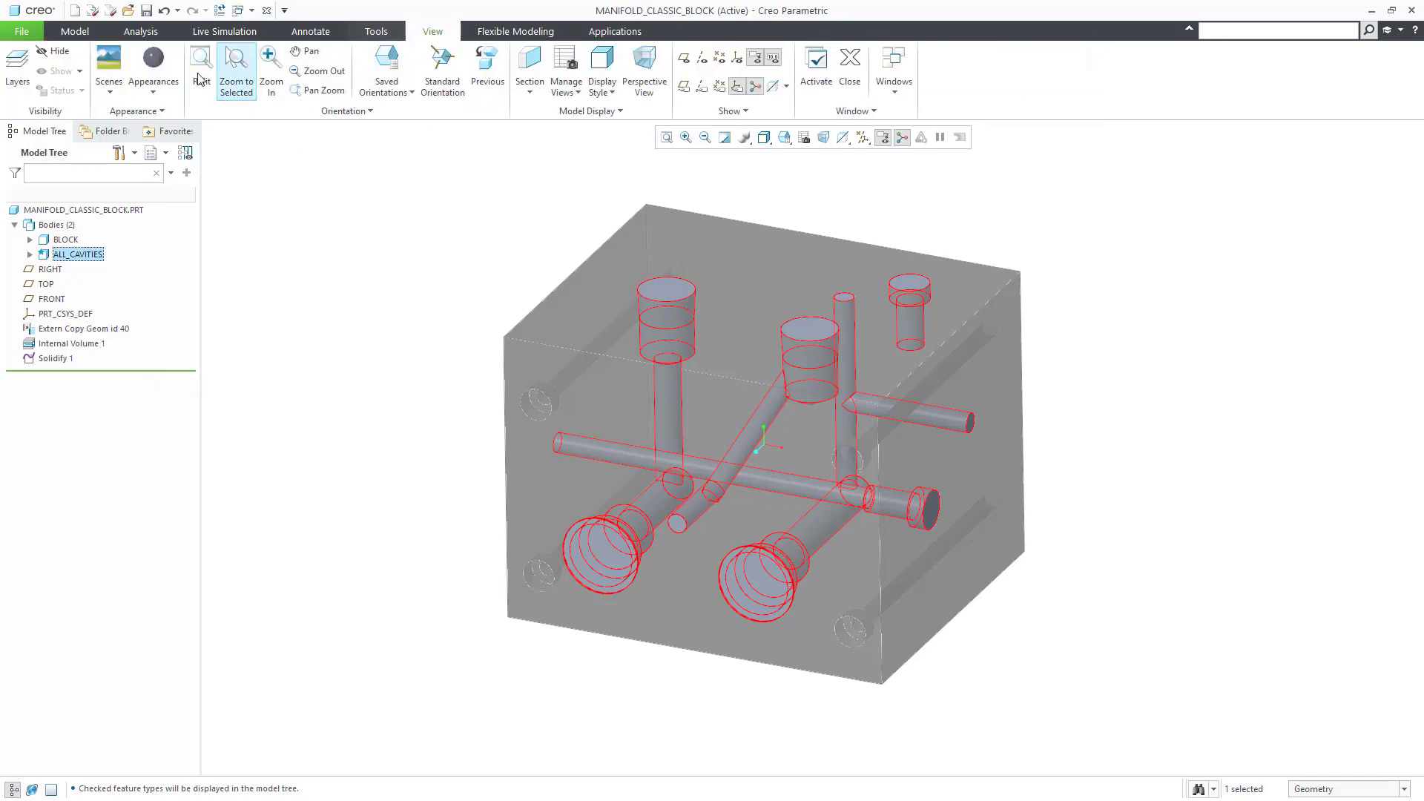
pyautogui.click(154, 63)
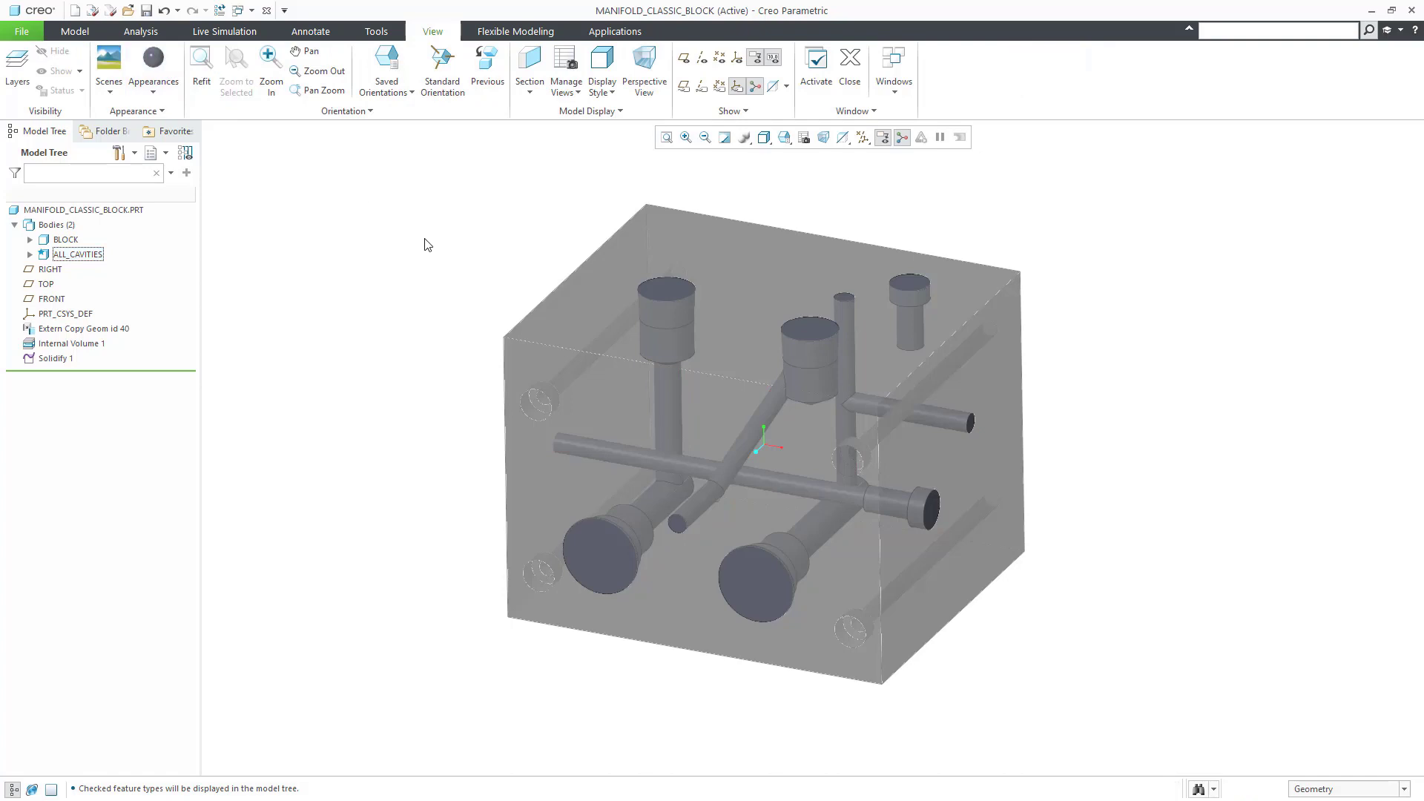
pyautogui.click(81, 256)
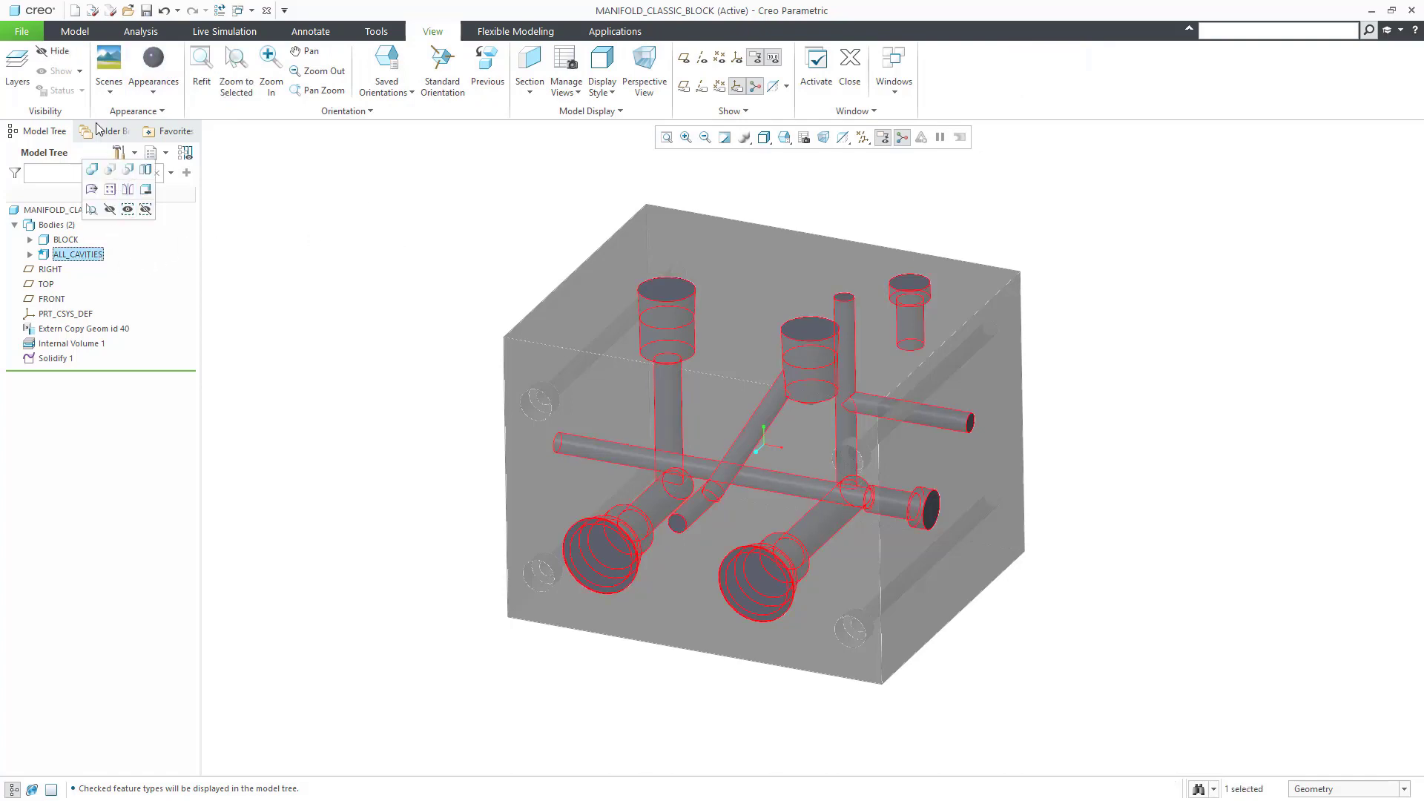
# Step: Hide BLOCK to inspect the cavities, then show BLOCK again and hide ALL_CAVITIES
pyautogui.click(67, 28)
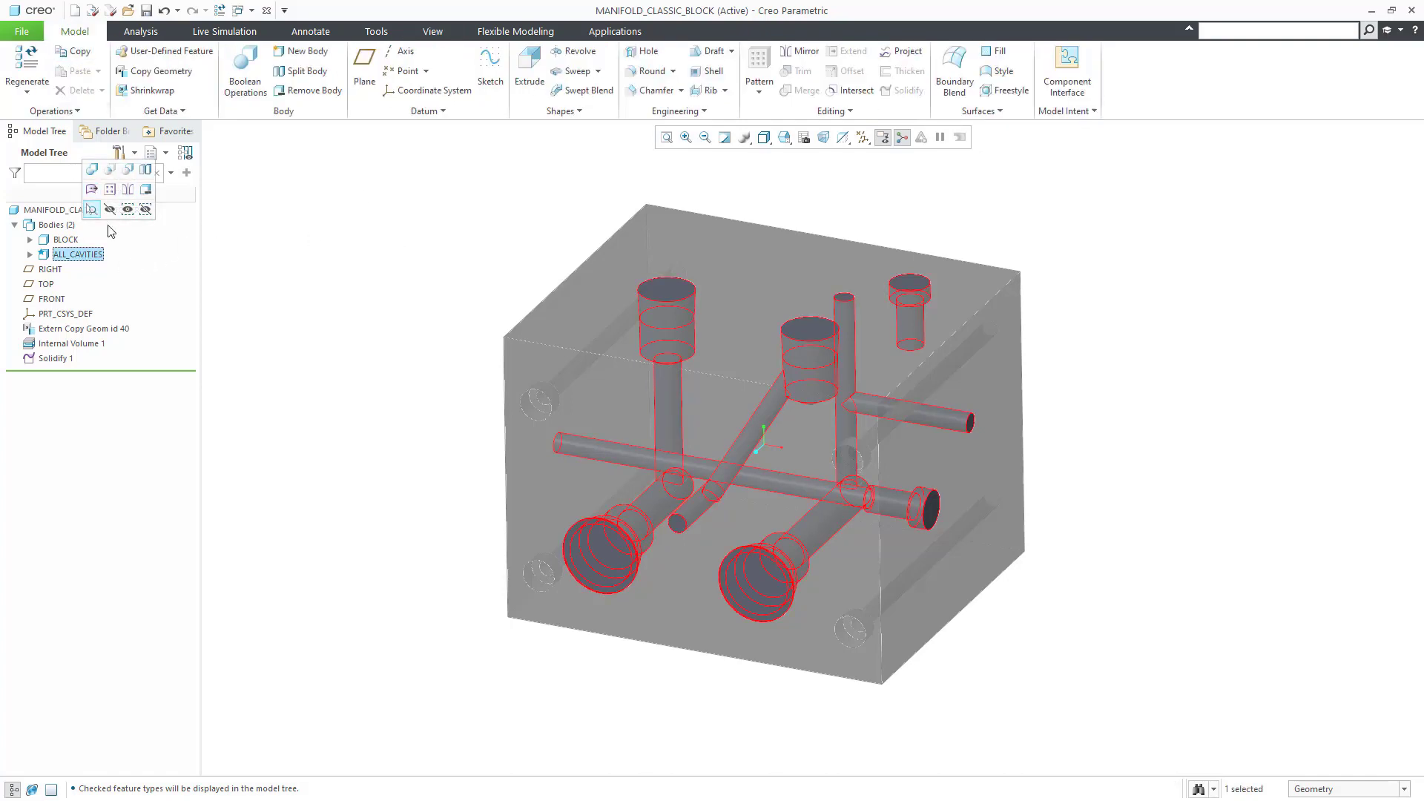
pyautogui.click(127, 208)
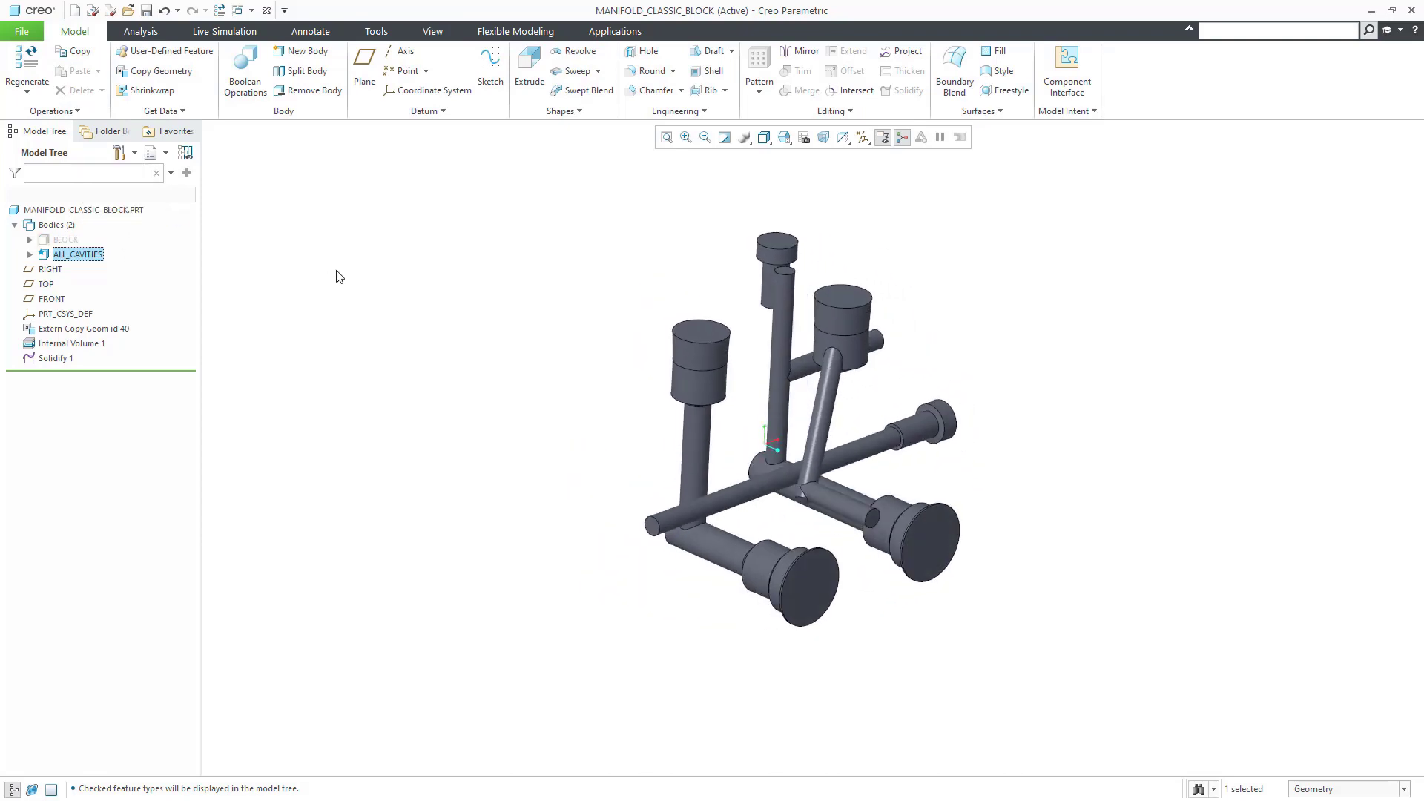
pyautogui.hotkey('ctrl', 'd')
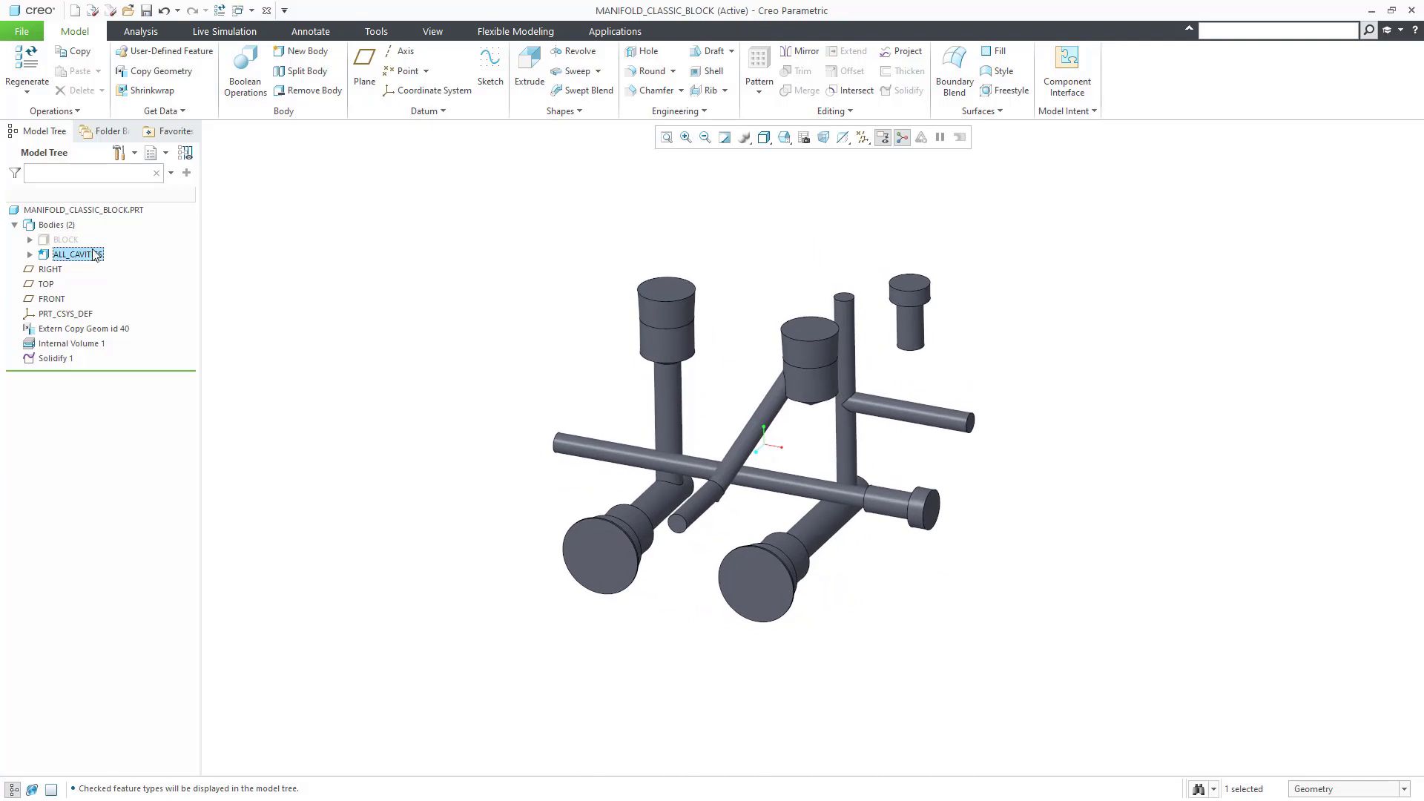
pyautogui.click(66, 240)
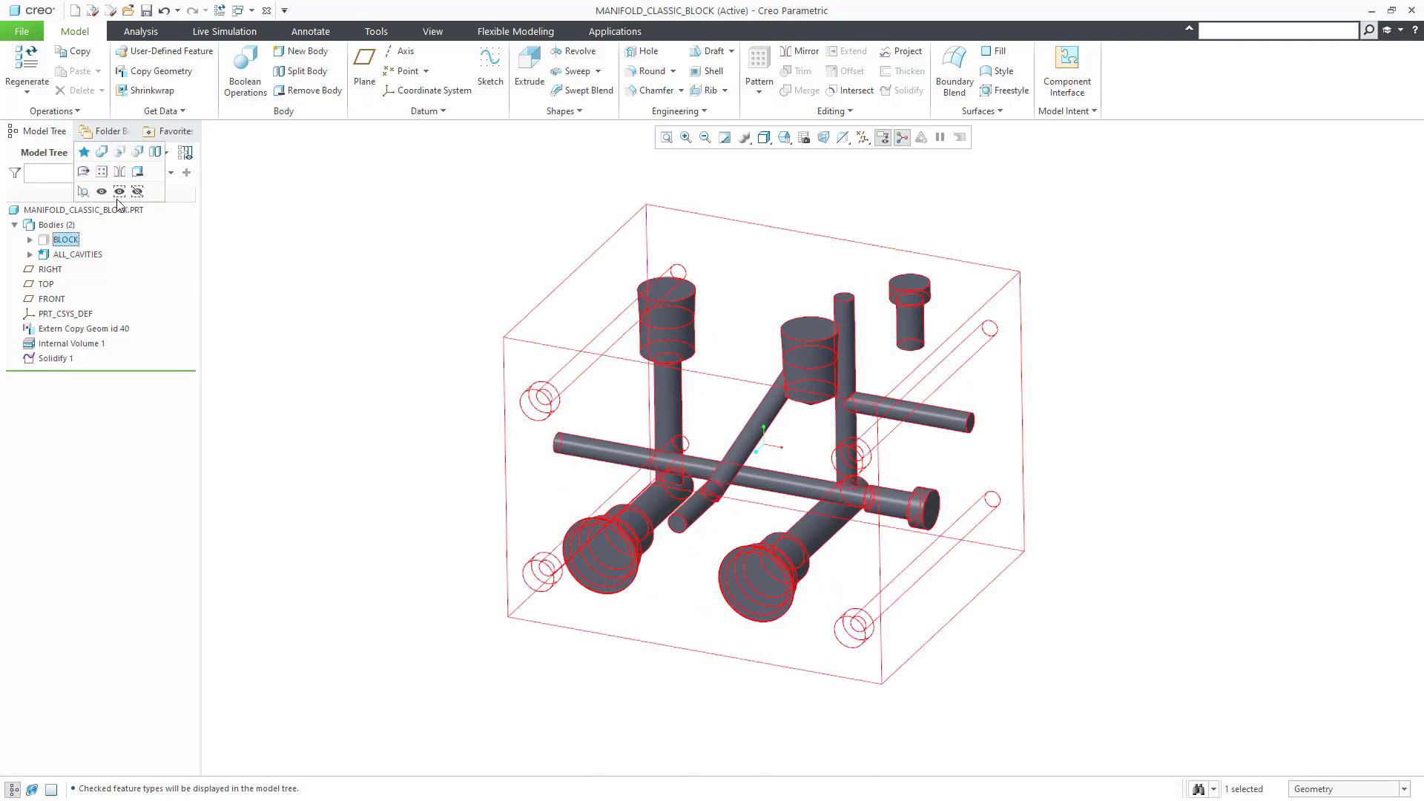
pyautogui.click(118, 195)
pyautogui.click(300, 345)
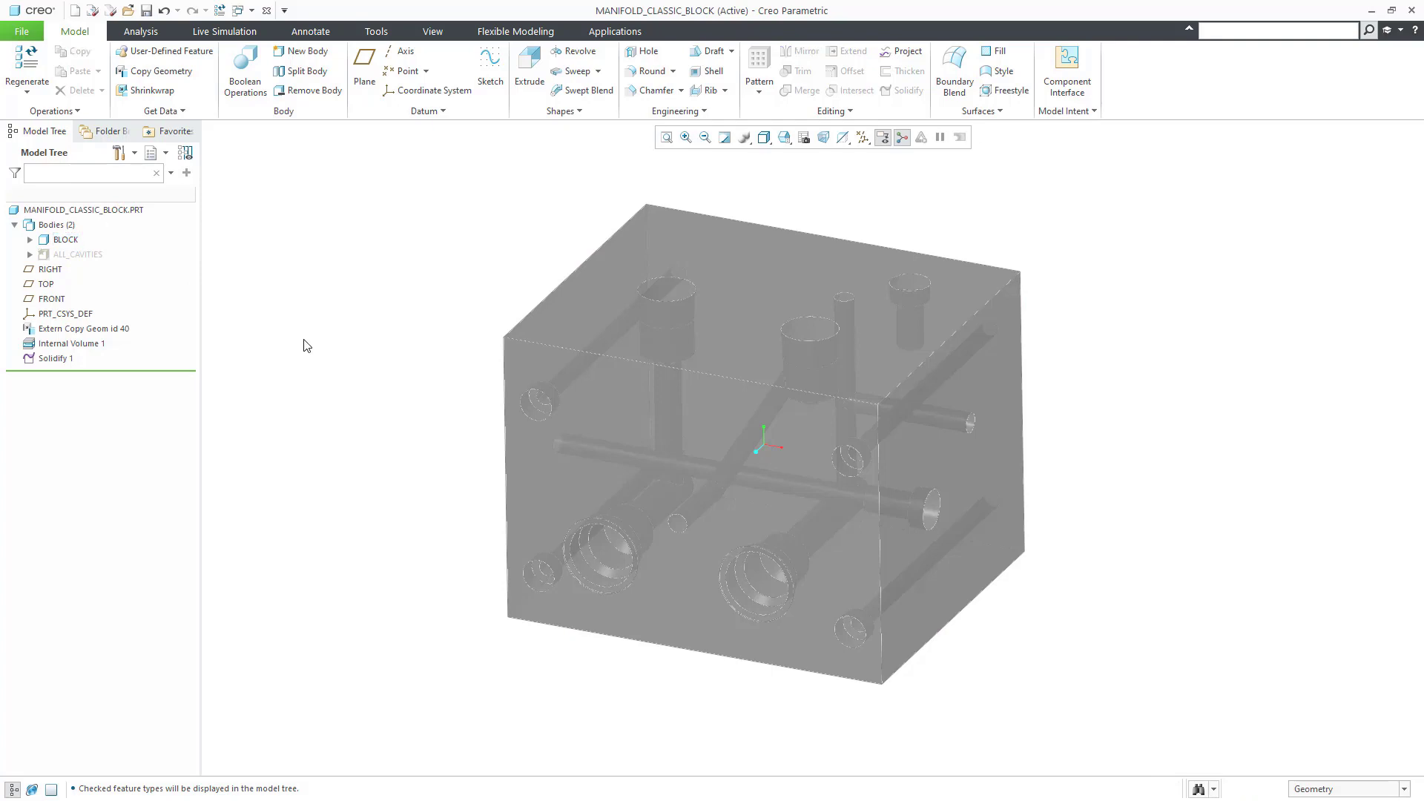
# Step: Copy the ALL_CAVITIES body into a new body named FW_01
pyautogui.click(77, 254)
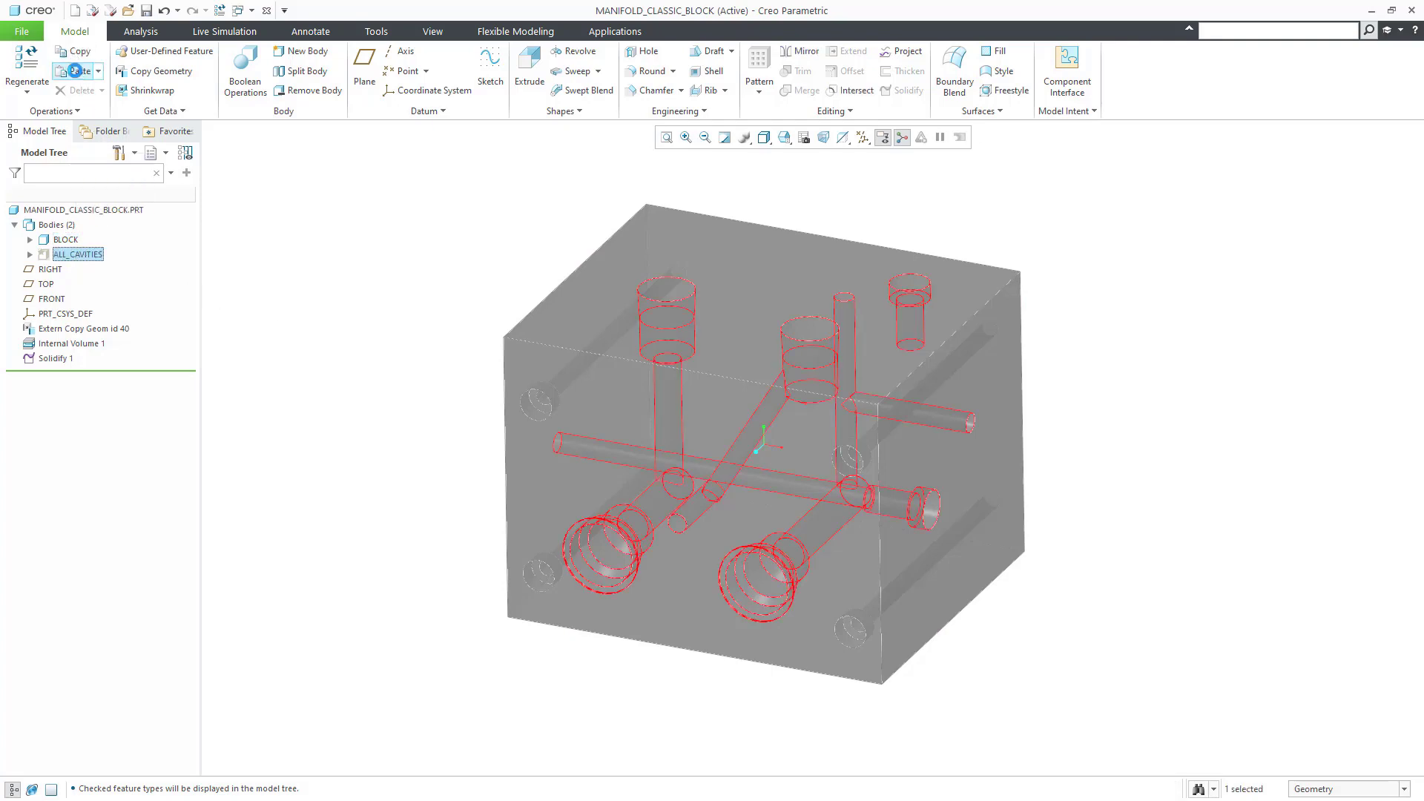
pyautogui.click(77, 51)
pyautogui.middleClick(386, 368)
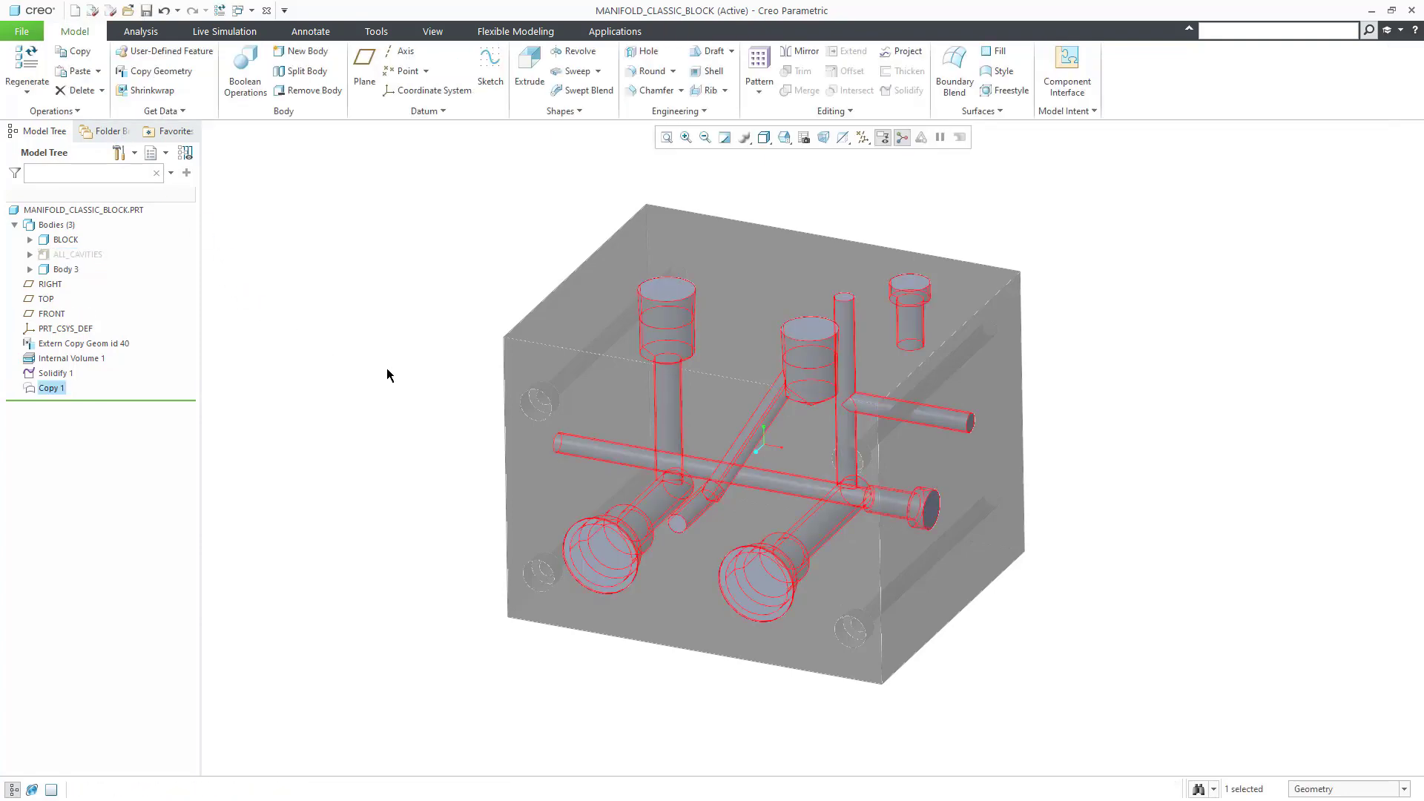
pyautogui.rightClick(64, 270)
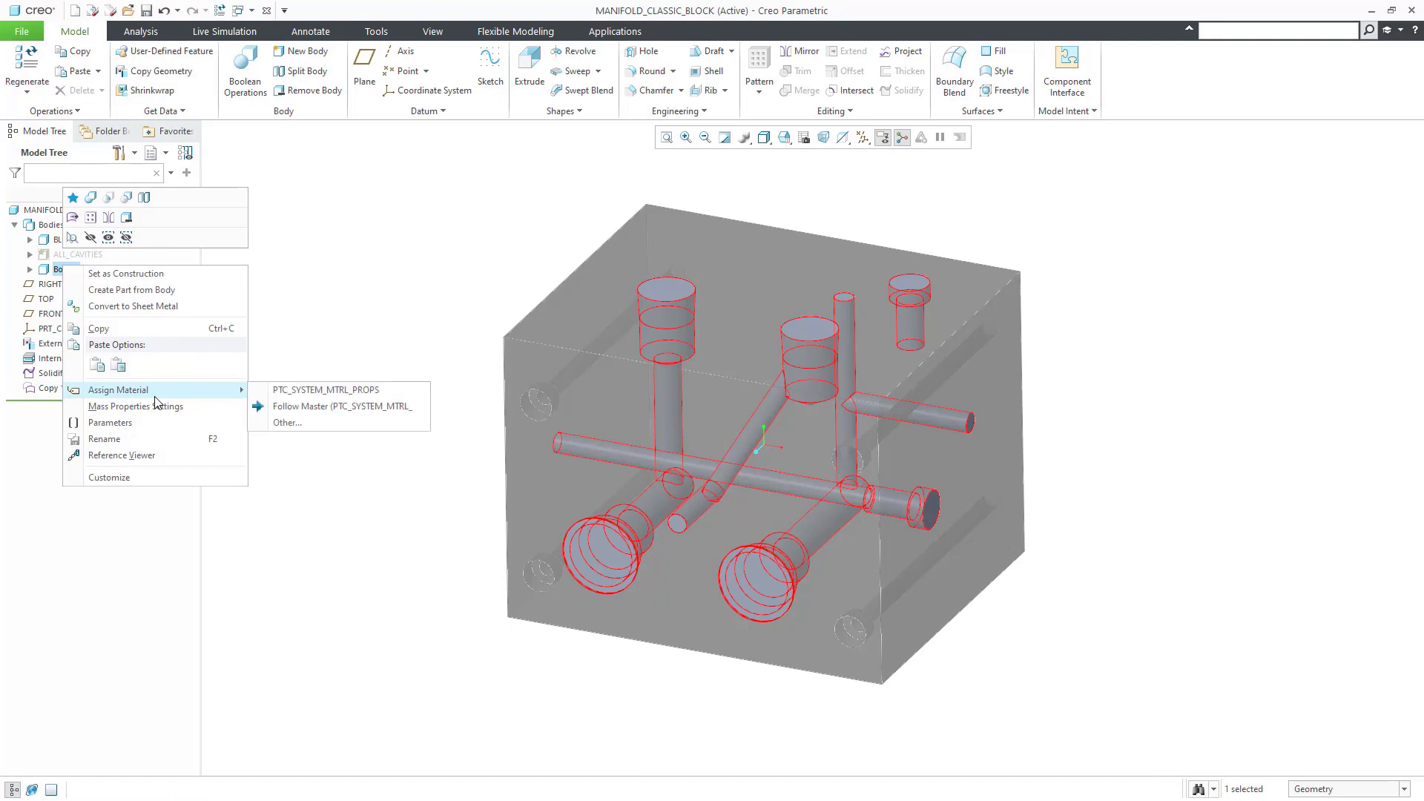
pyautogui.click(156, 439)
pyautogui.write('FW_01')
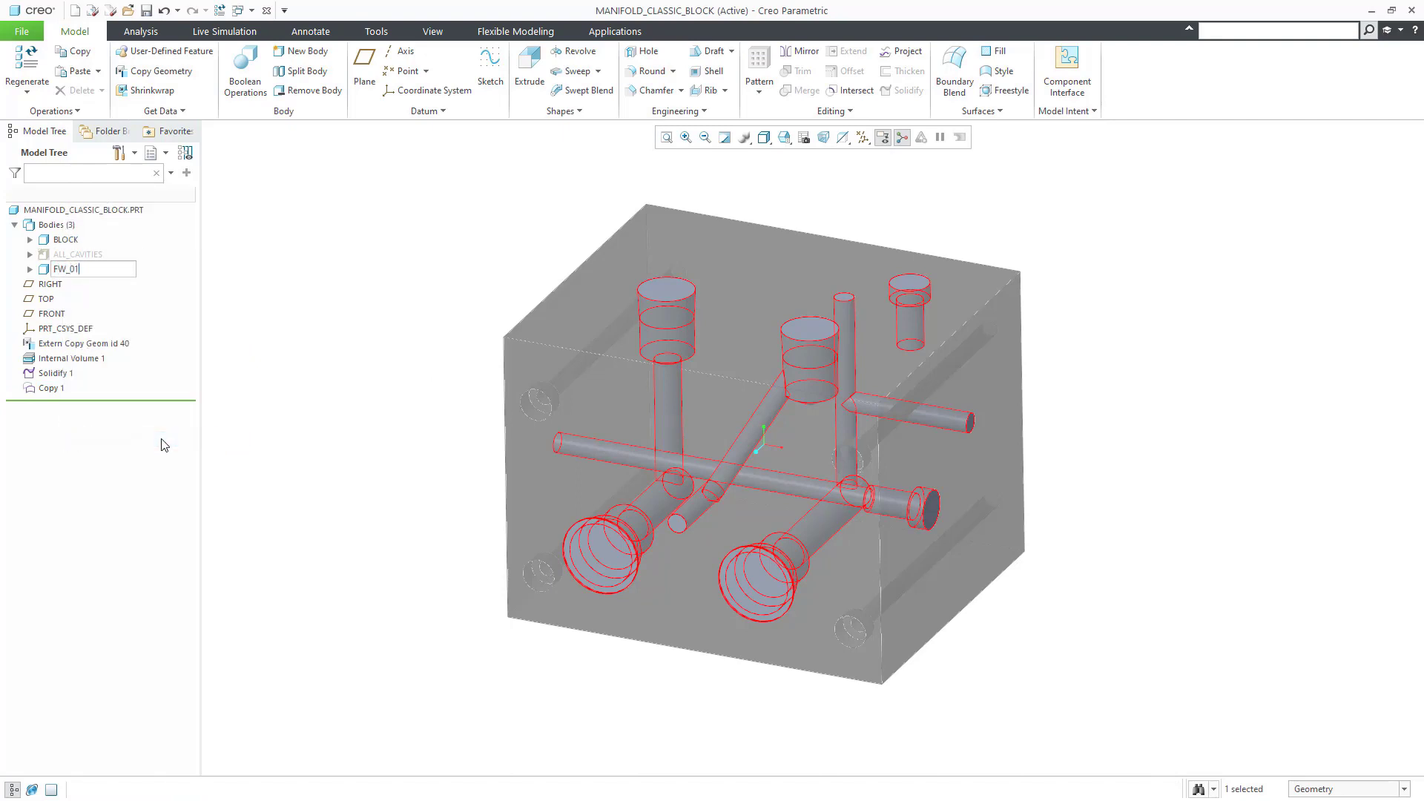
pyautogui.press('Return')
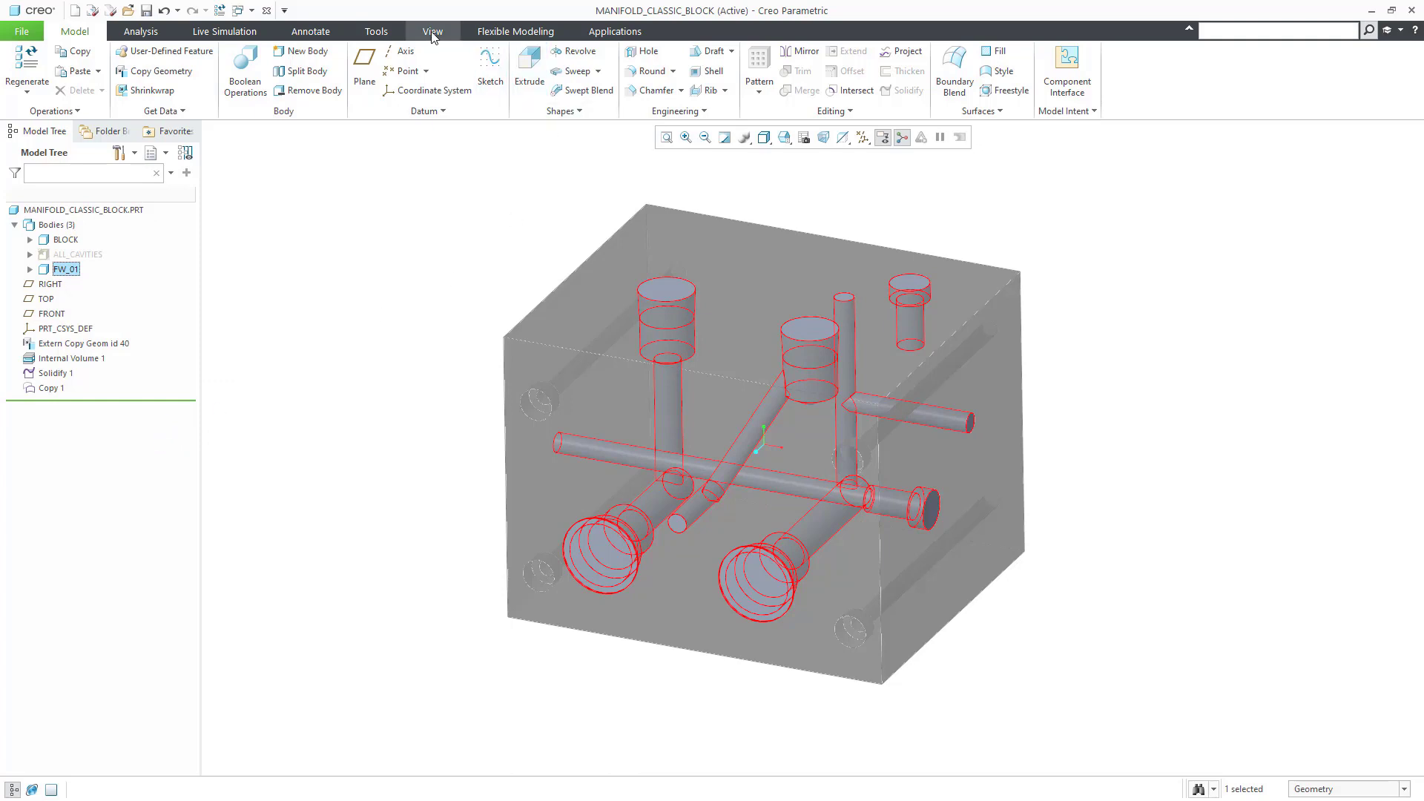
# Step: Colour the FW_01 body red
pyautogui.click(432, 31)
pyautogui.click(153, 64)
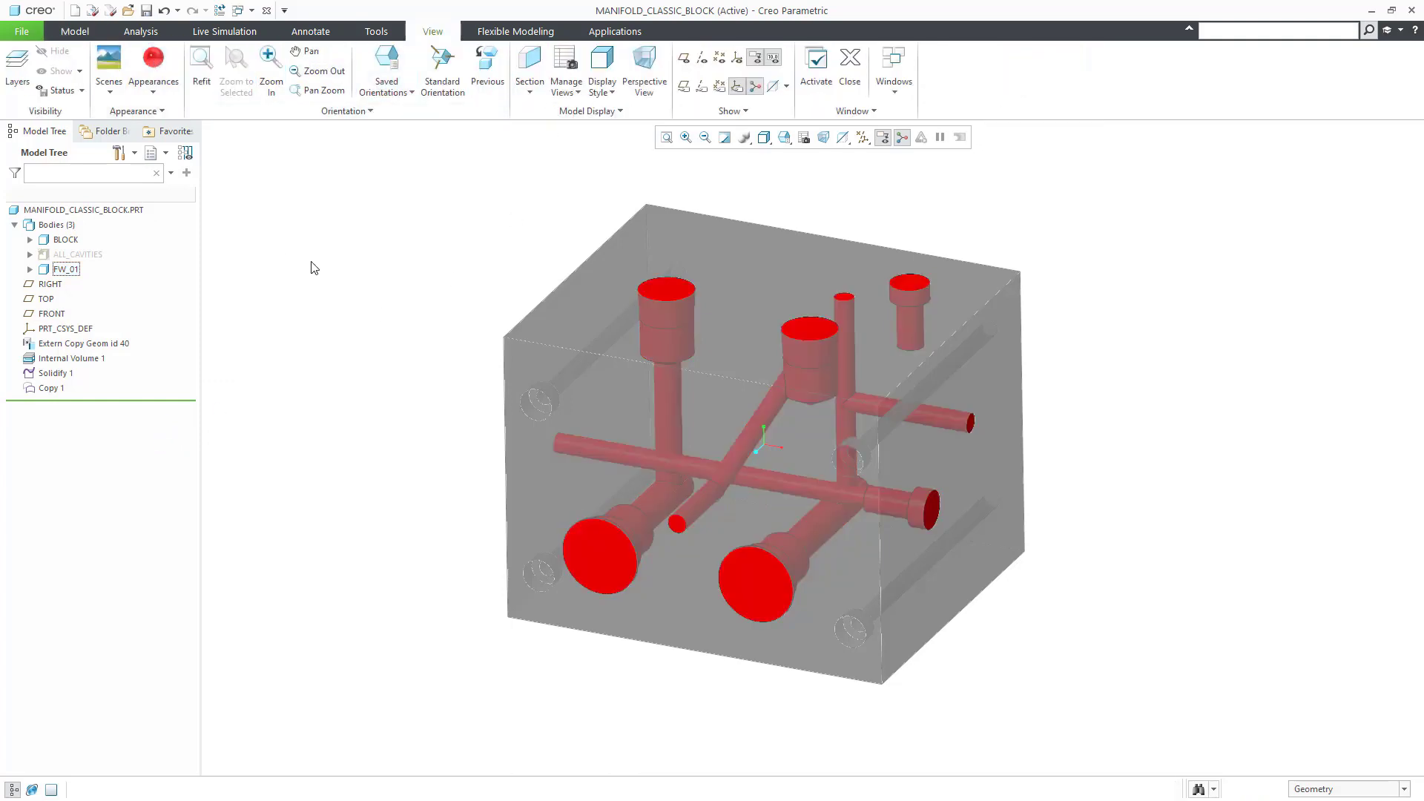
pyautogui.click(72, 270)
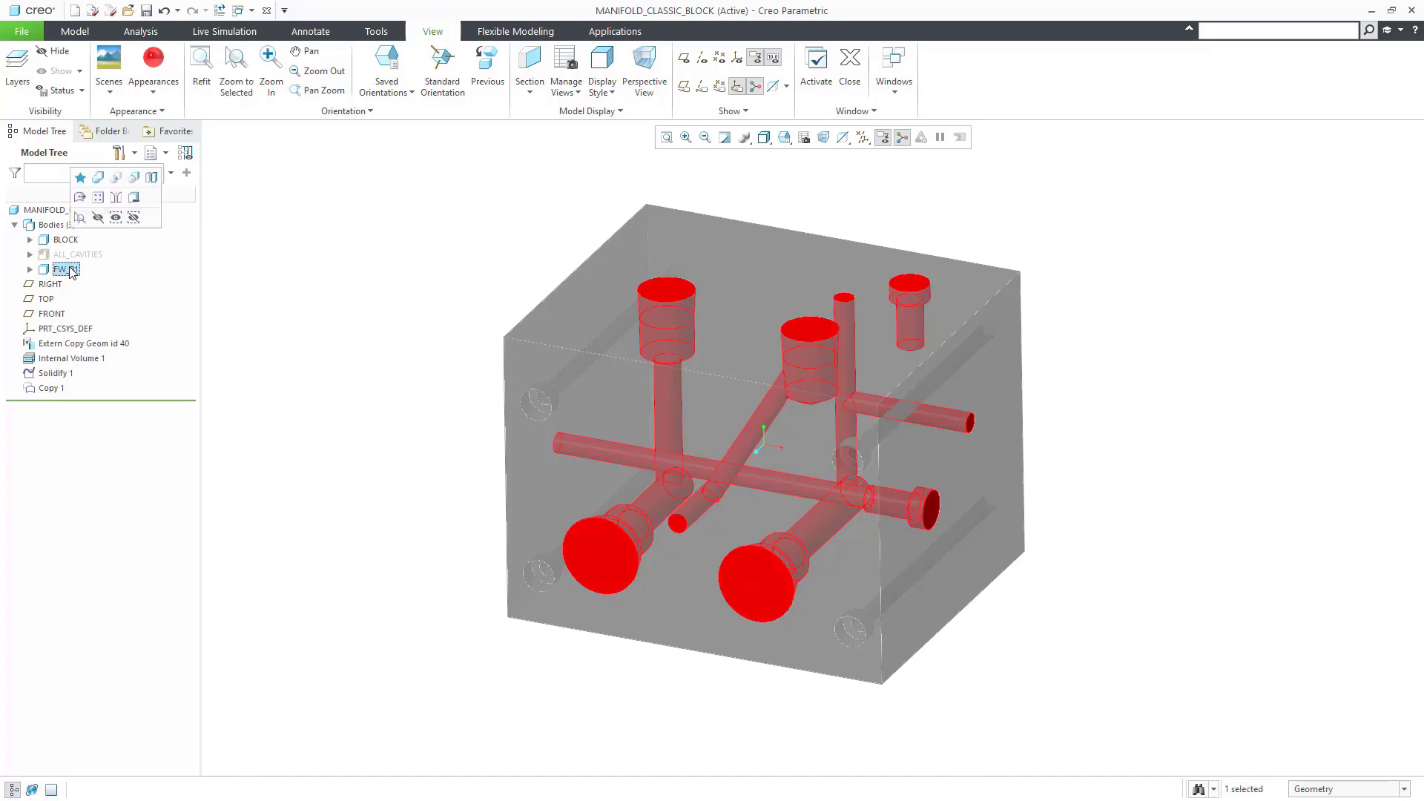
# Step: Split the angled passage out of FW_01 by volume into a new body
pyautogui.click(151, 179)
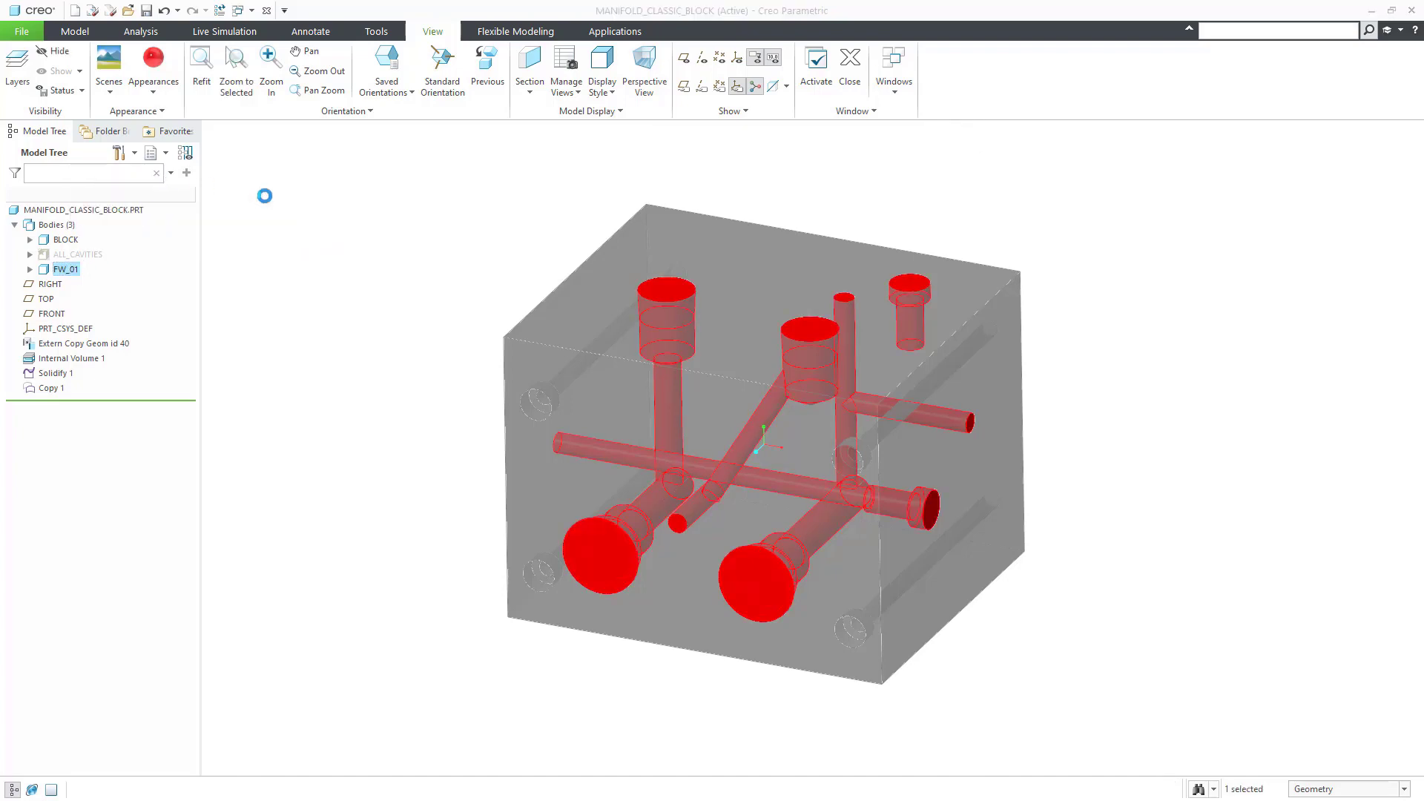
pyautogui.rightClick(345, 261)
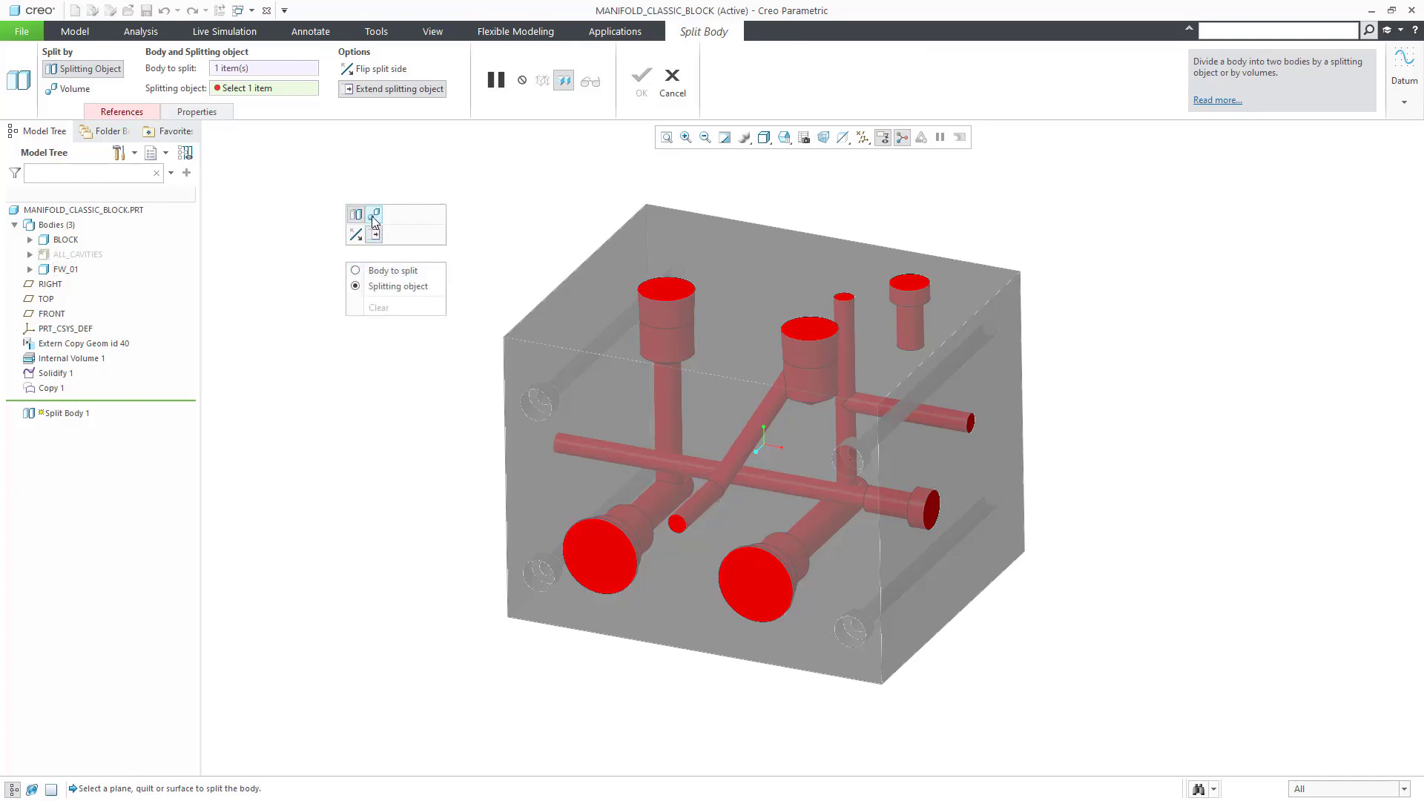
pyautogui.click(374, 214)
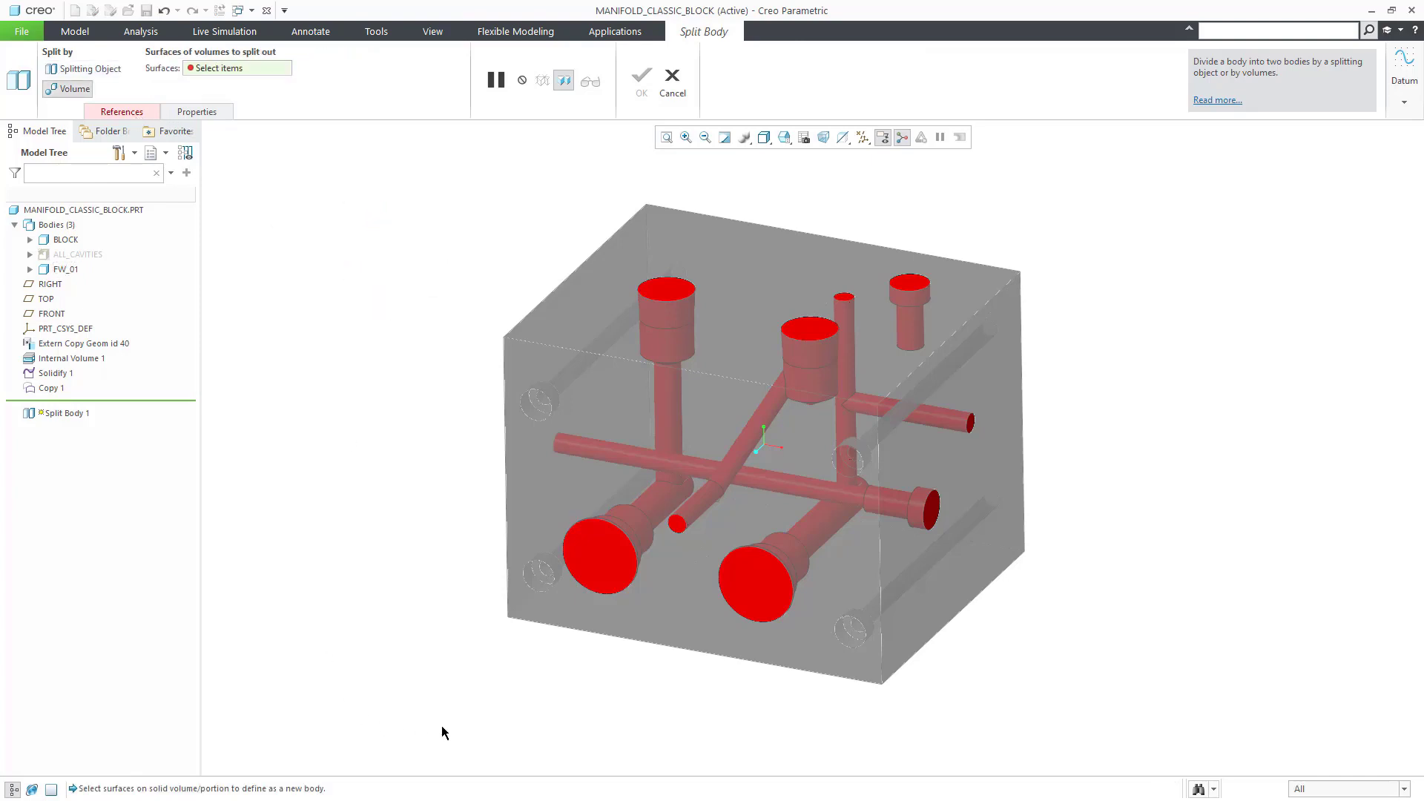
pyautogui.click(678, 524)
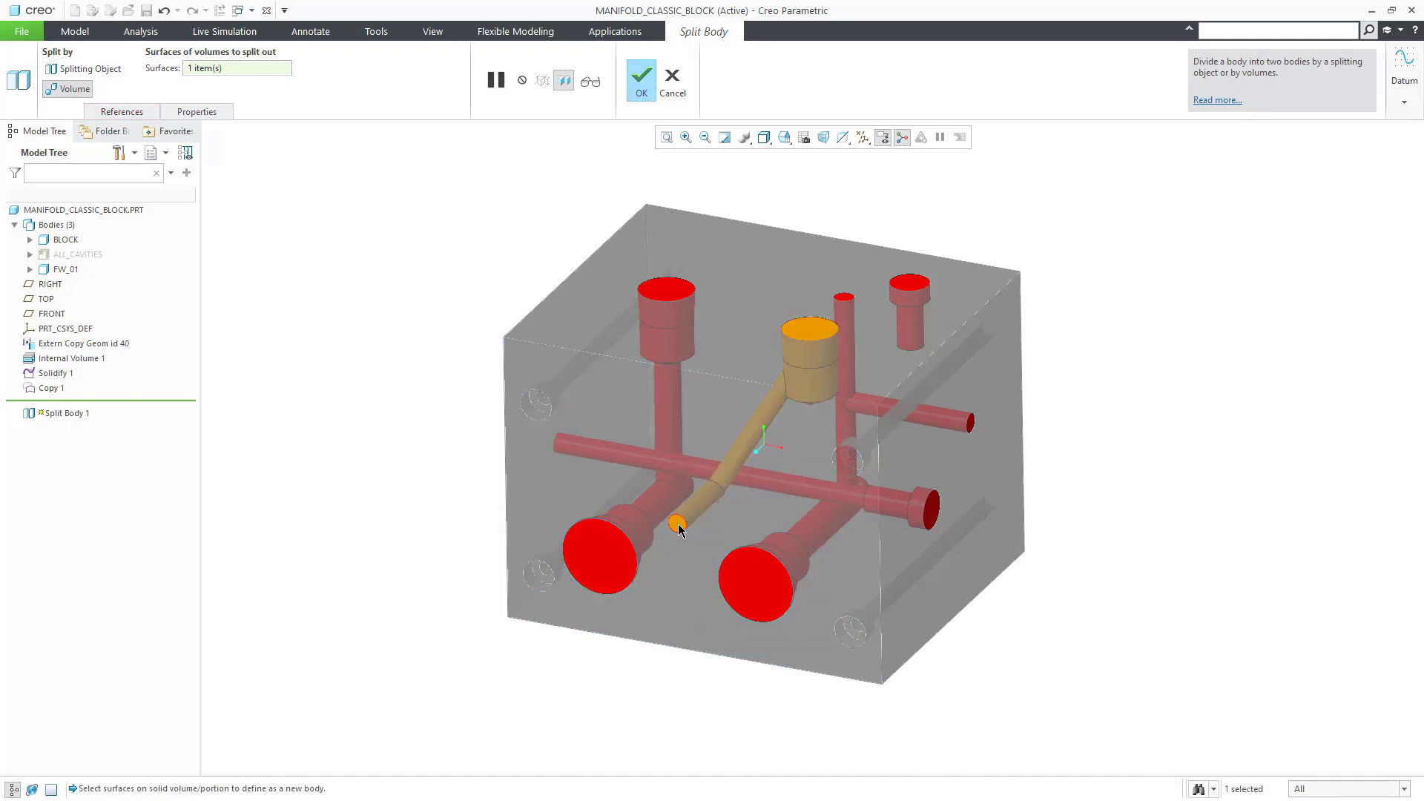
pyautogui.middleClick(368, 483)
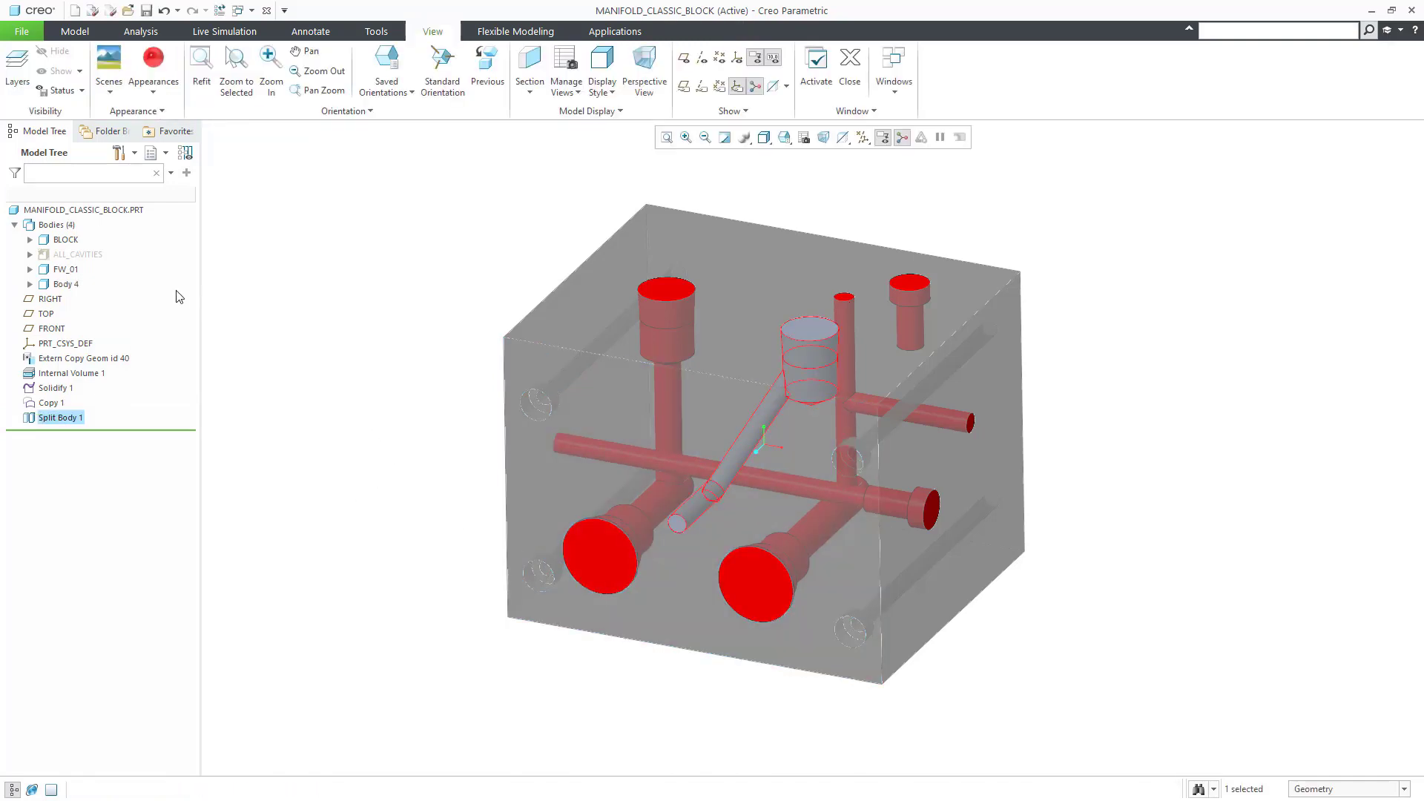
# Step: Rename Body 4 to FW_02 and colour it yellow
pyautogui.rightClick(68, 287)
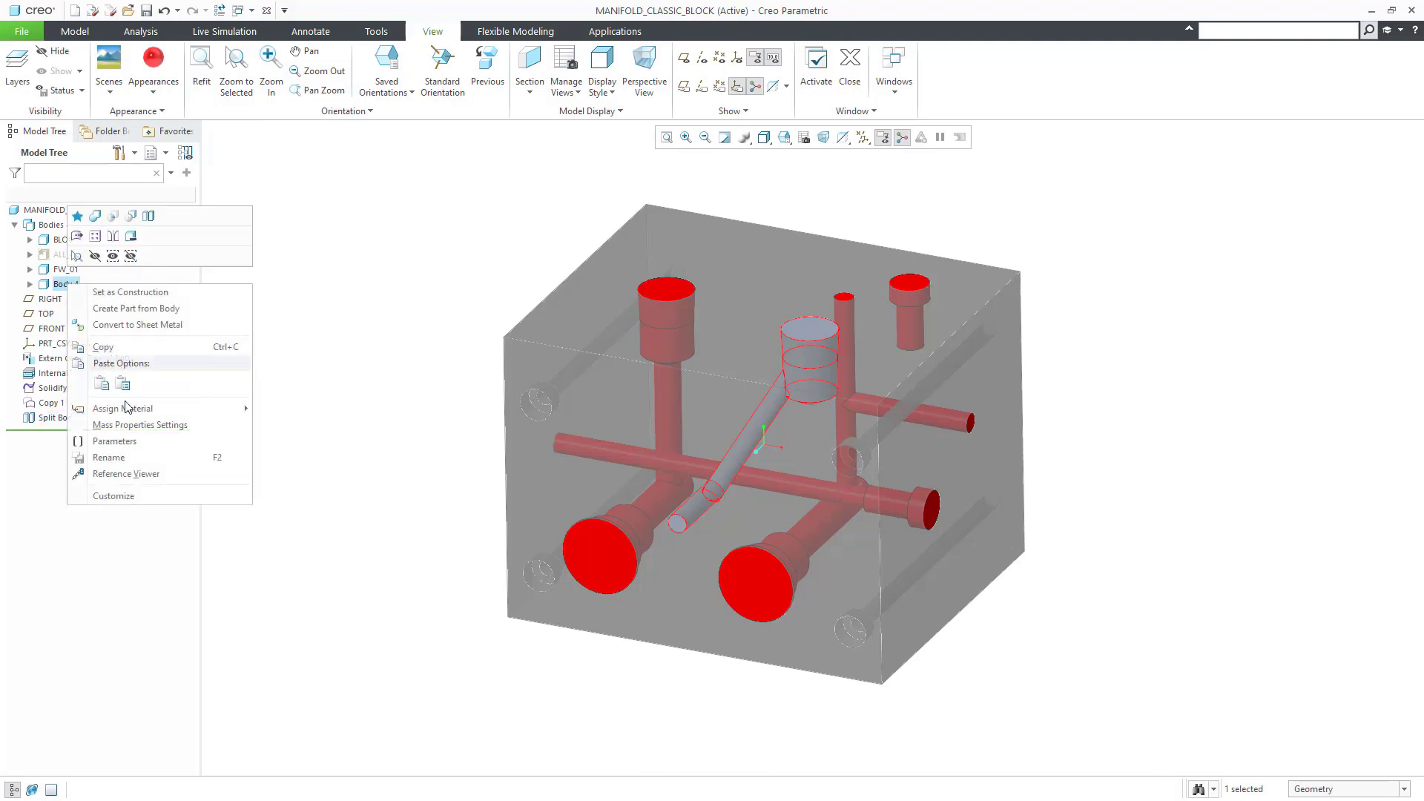
pyautogui.click(109, 458)
pyautogui.write('FW_')
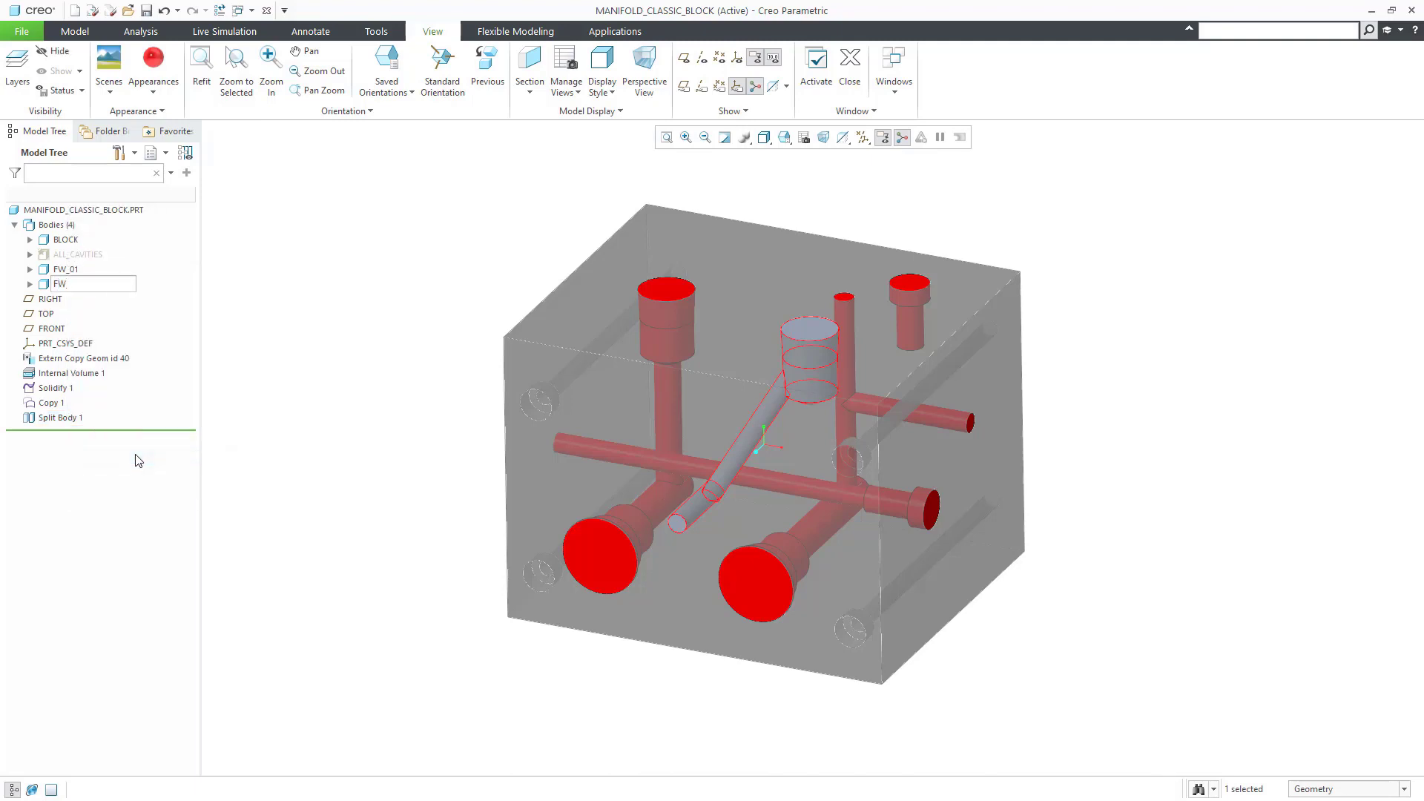
pyautogui.write('02')
pyautogui.press('Return')
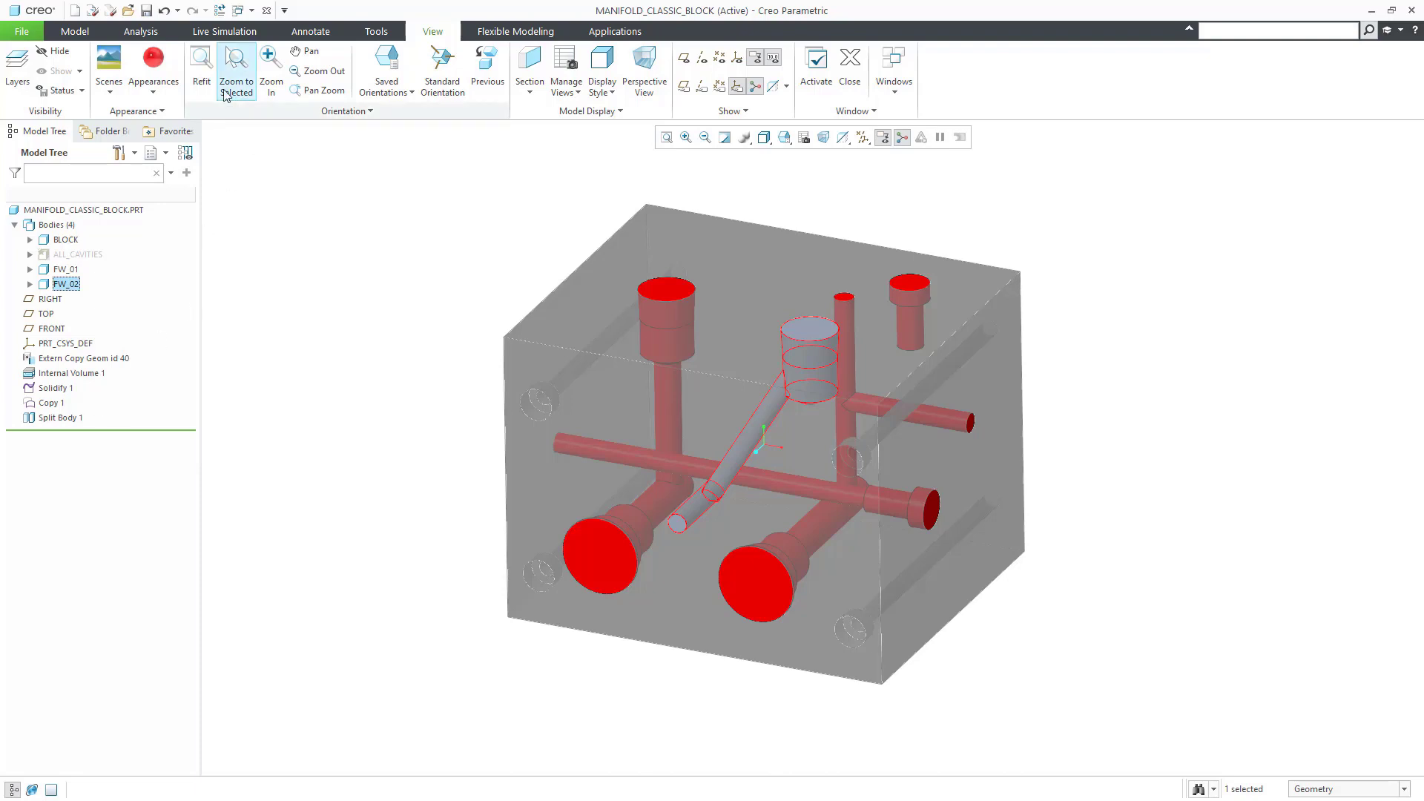
pyautogui.click(164, 95)
pyautogui.click(177, 225)
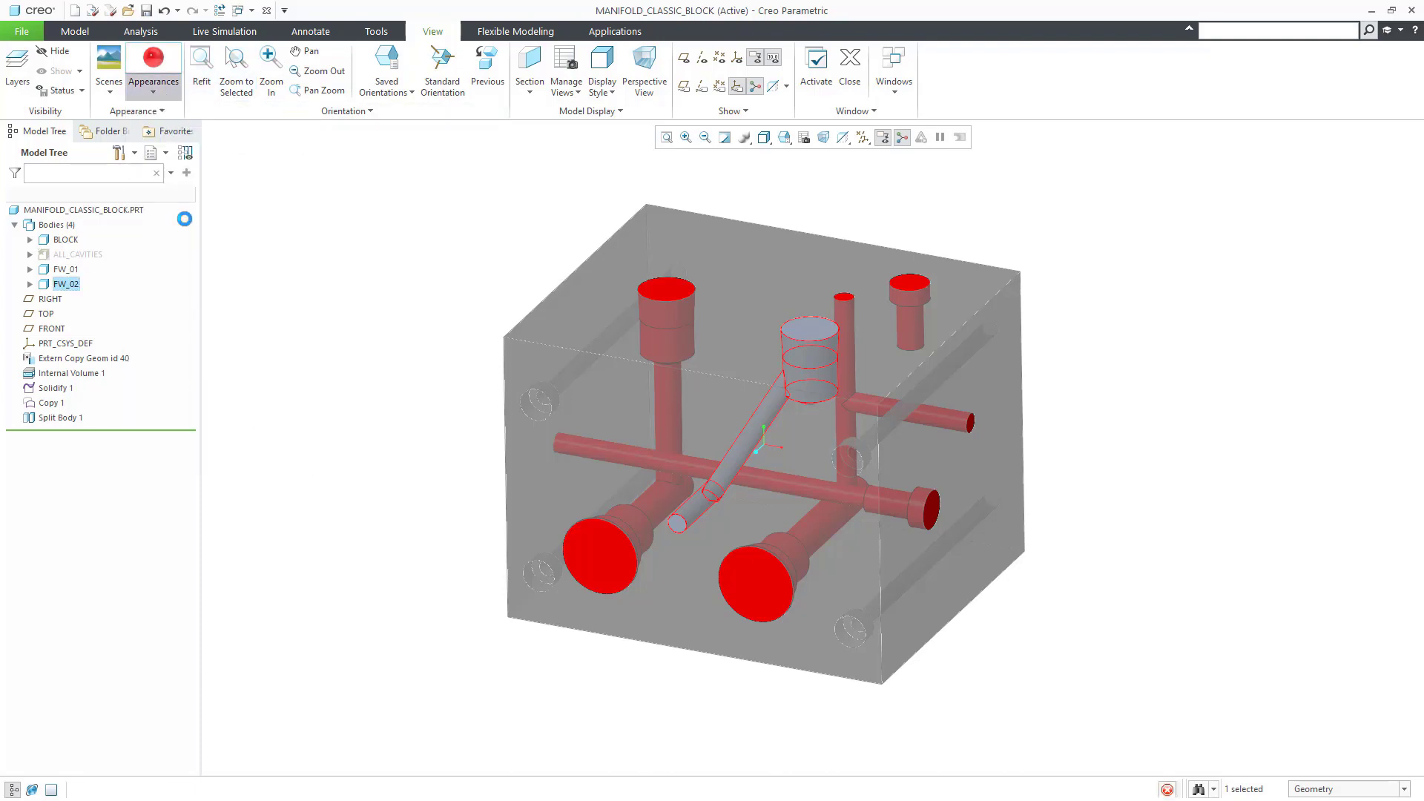
pyautogui.click(69, 270)
# Step: Split the lower-right cavity out of FW_01 by volume into a new body
pyautogui.click(150, 179)
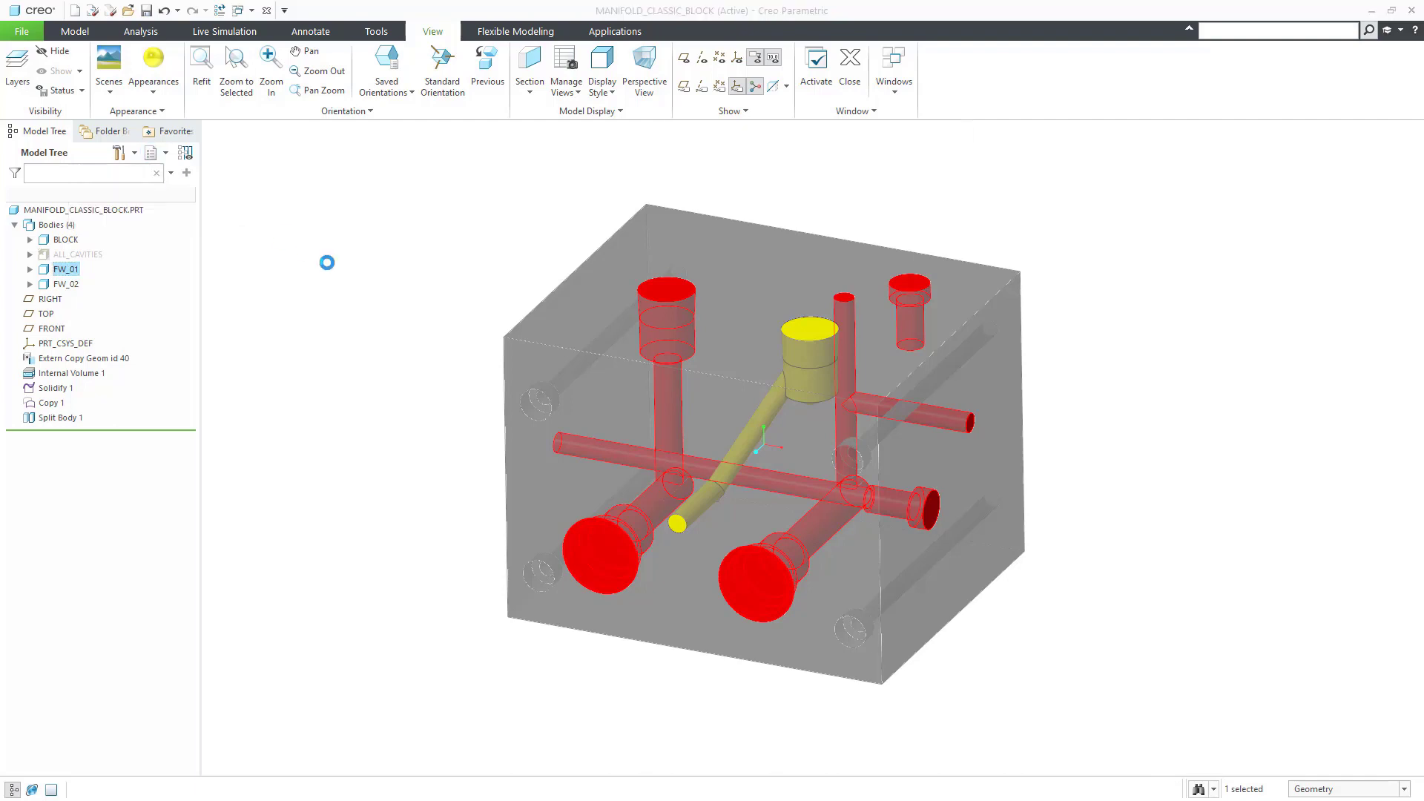
pyautogui.rightClick(379, 265)
pyautogui.click(405, 215)
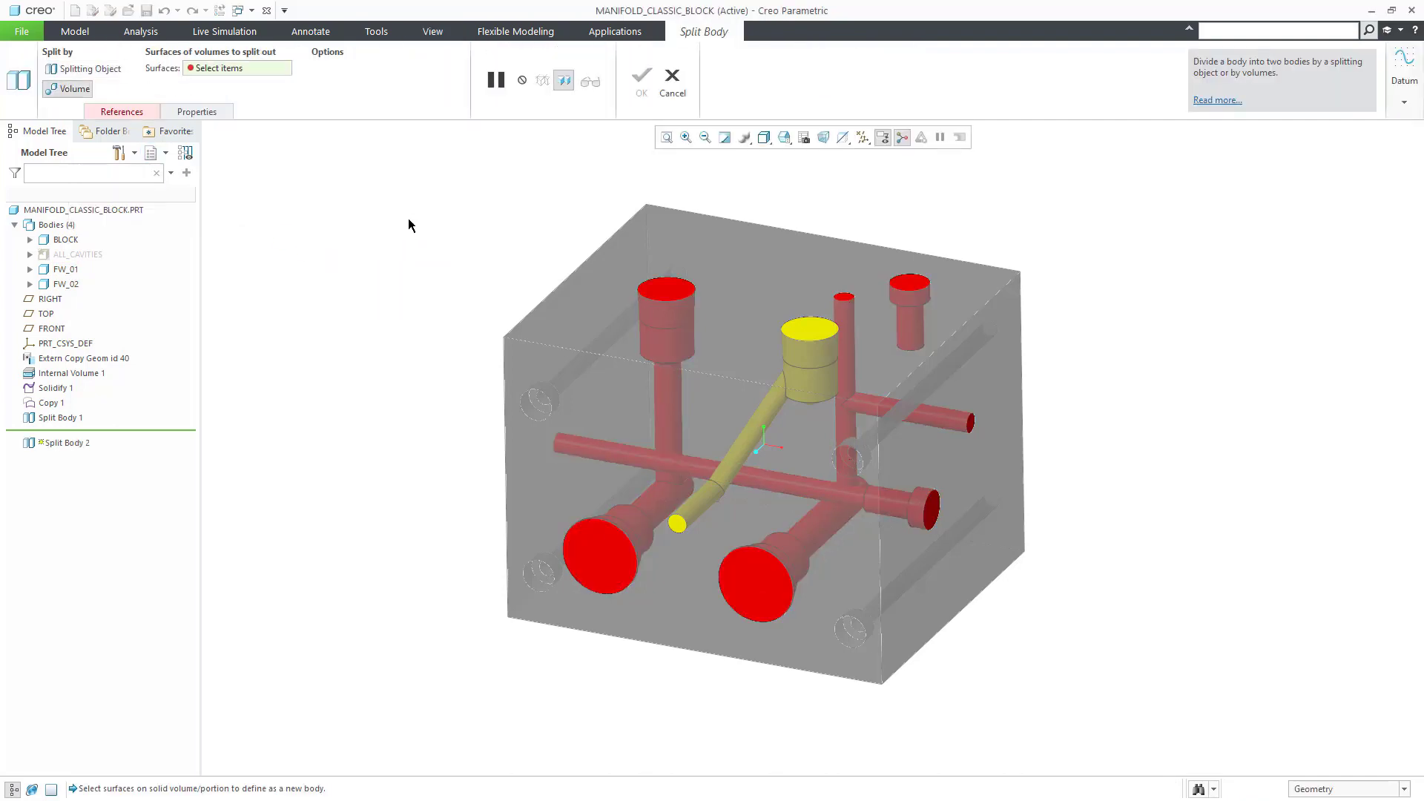
pyautogui.click(775, 597)
pyautogui.middleClick(368, 439)
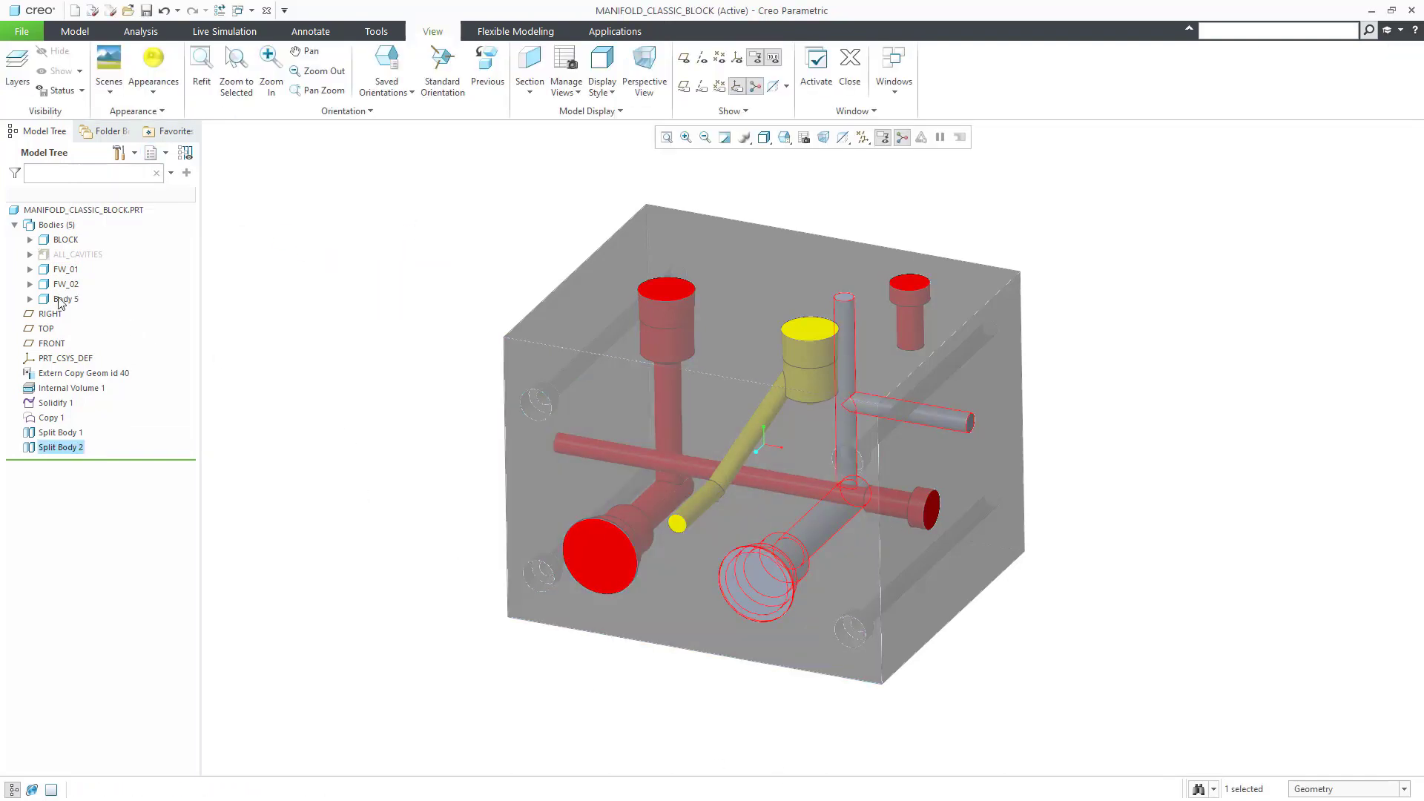
# Step: Rename Body 5 to FW_03 and colour it green
pyautogui.rightClick(62, 297)
pyautogui.click(144, 461)
pyautogui.write('FW_03')
pyautogui.press('Return')
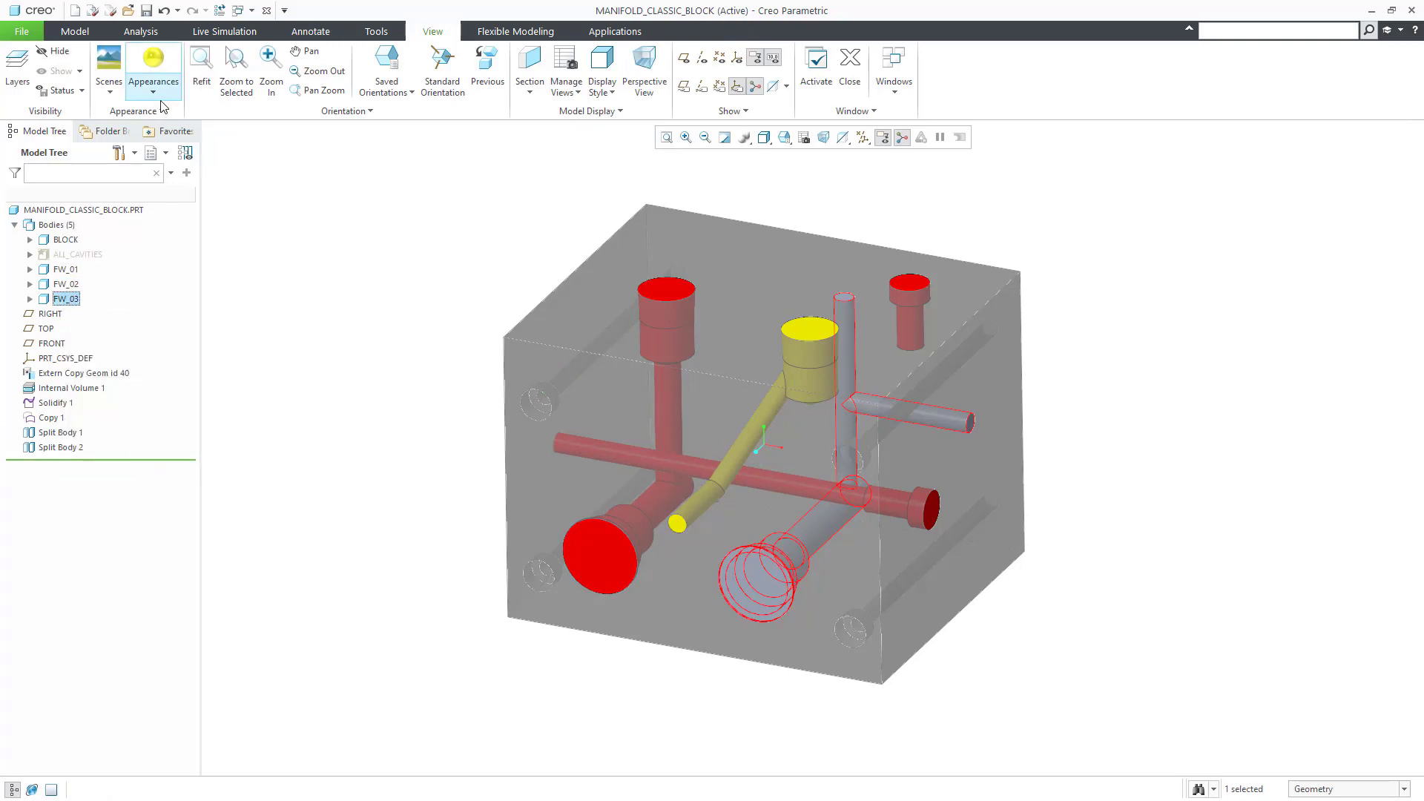
pyautogui.click(151, 78)
pyautogui.click(271, 200)
# Step: Split the long cross pipe out of FW_01 by volume into Body 6
pyautogui.click(65, 269)
pyautogui.click(155, 182)
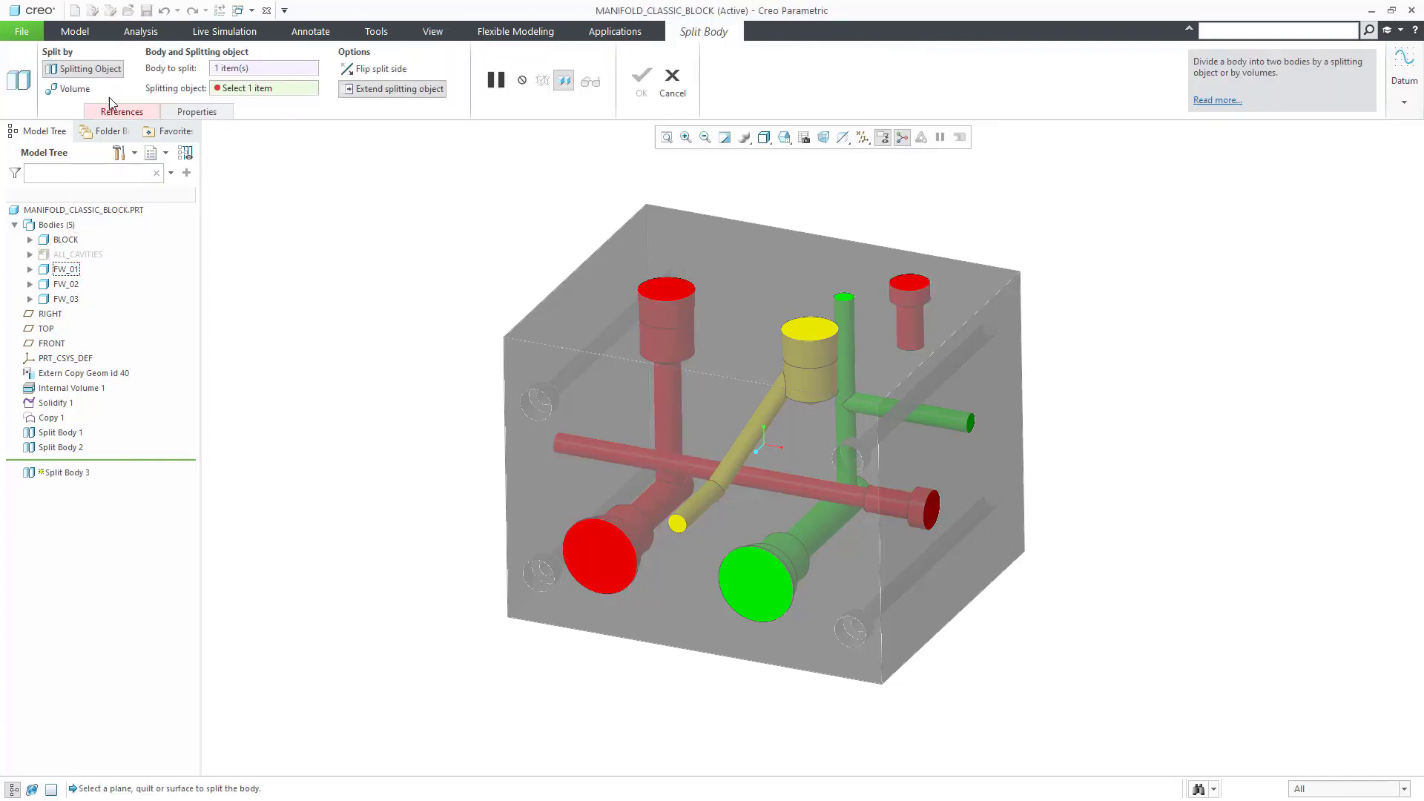
pyautogui.click(74, 89)
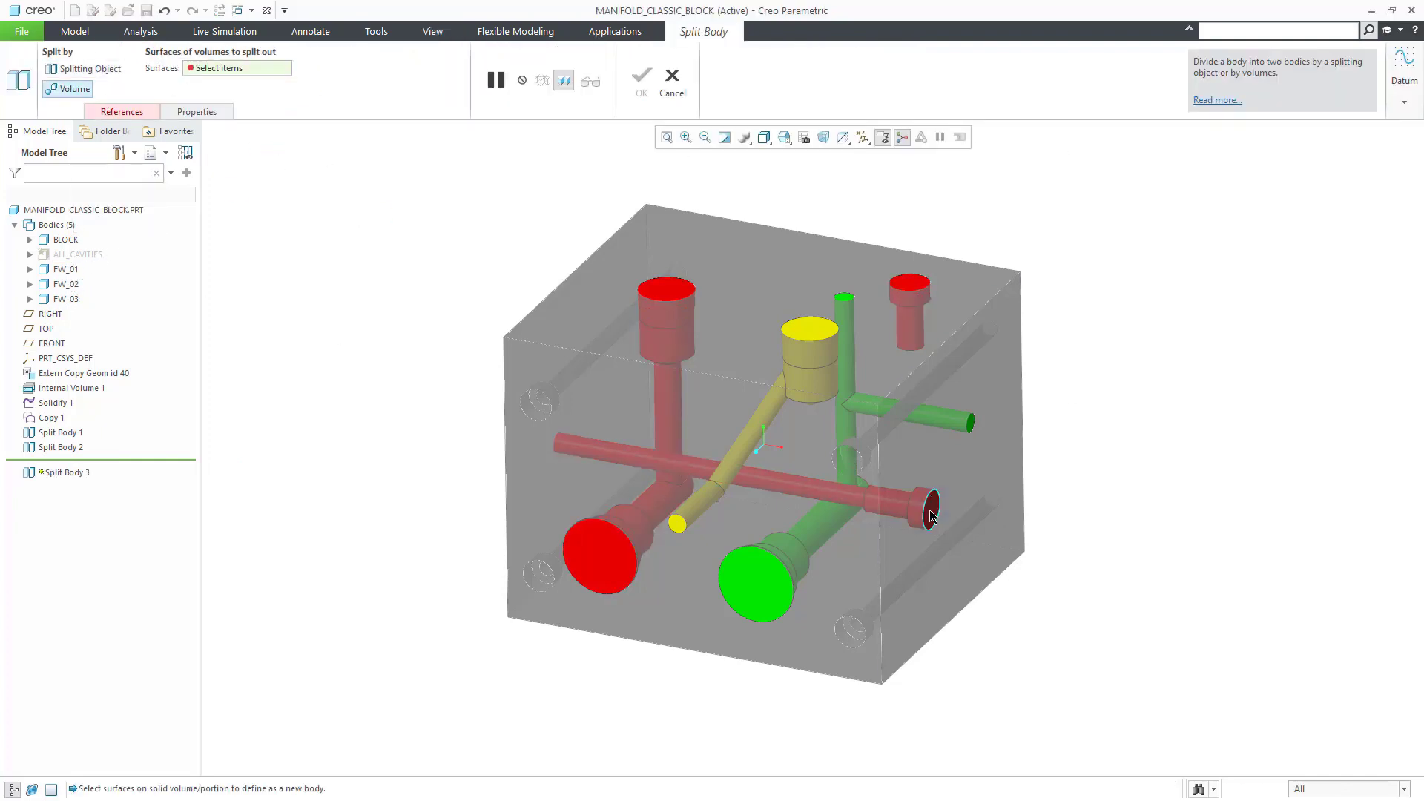
pyautogui.click(894, 498)
pyautogui.middleClick(375, 383)
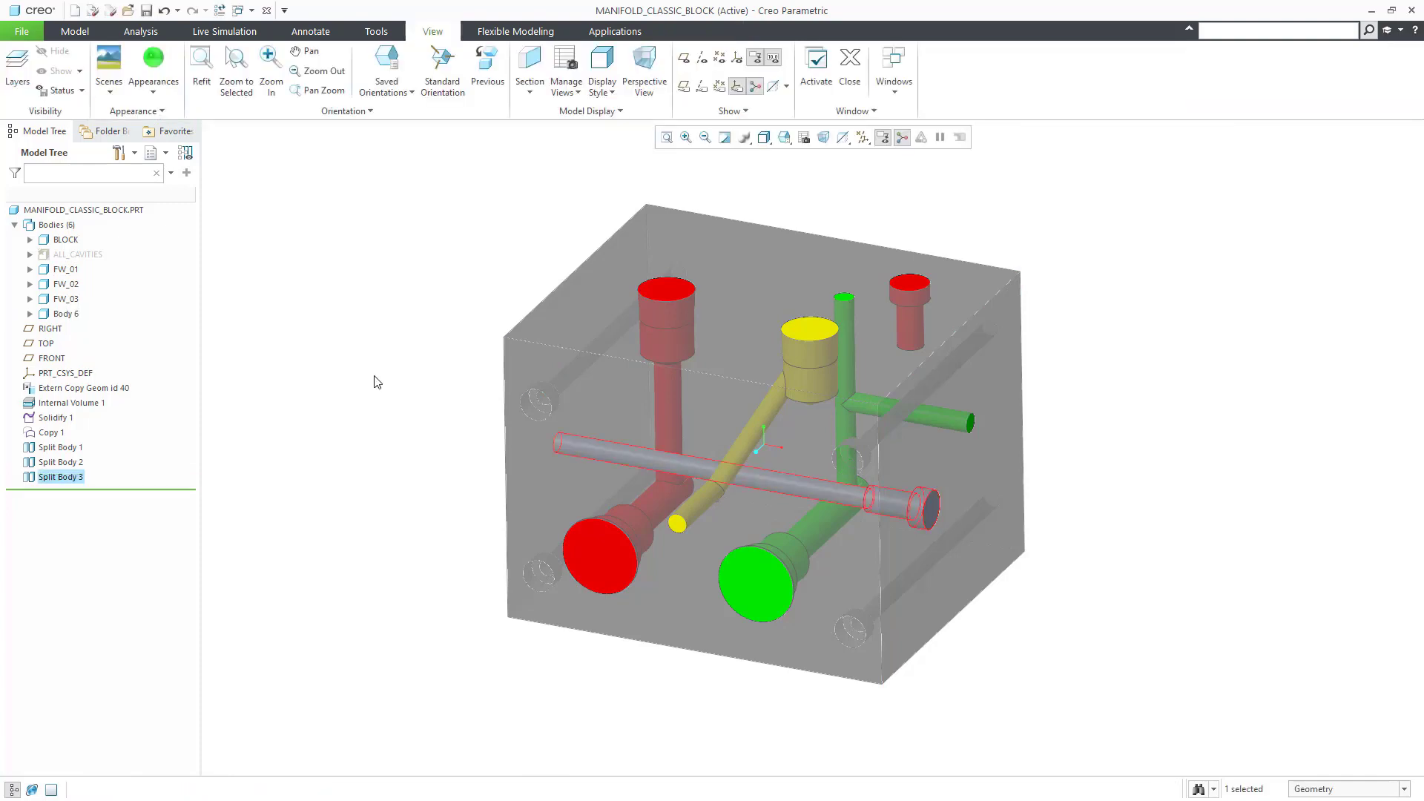
# Step: Rename Body 6 to FW_04 and colour it blue
pyautogui.rightClick(69, 314)
pyautogui.click(148, 485)
pyautogui.write('FW_0')
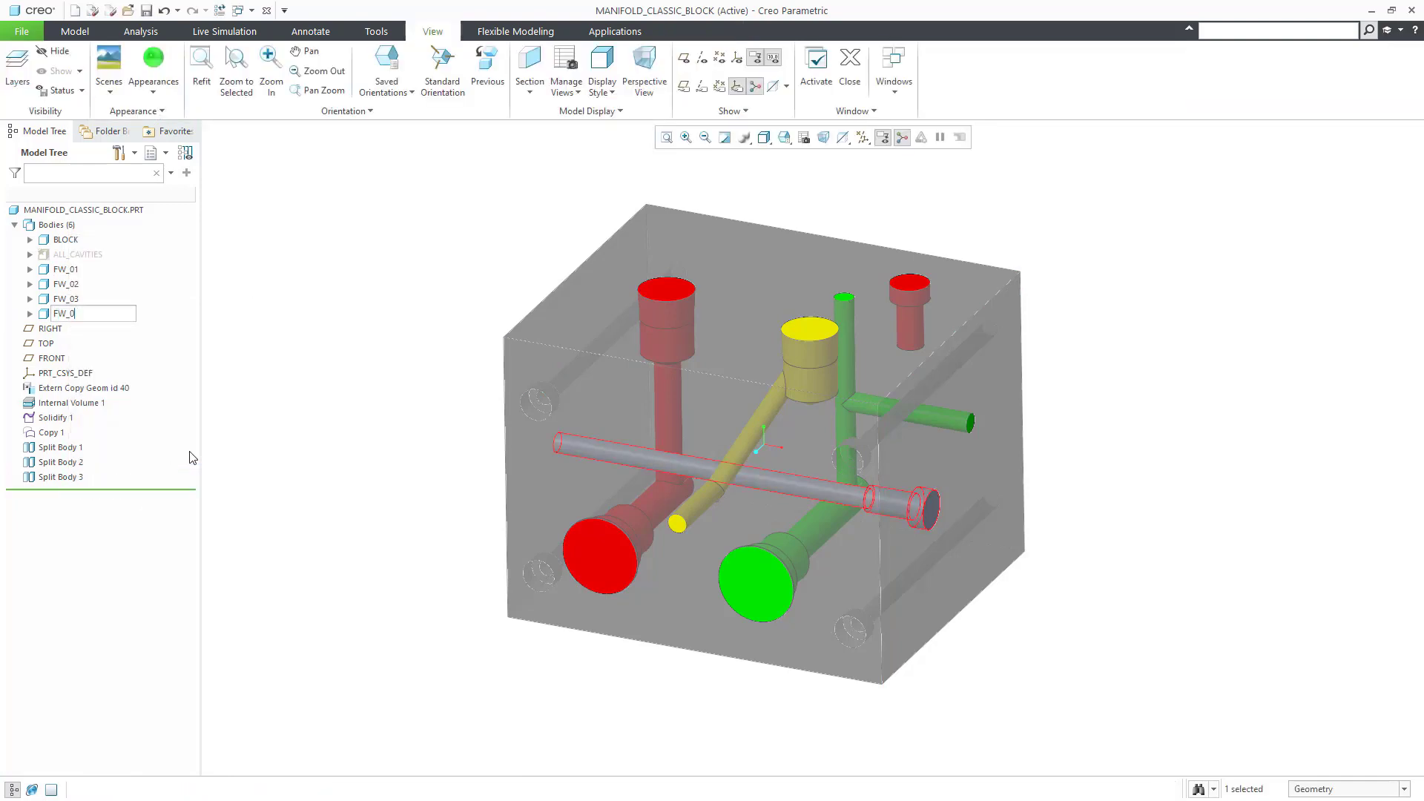
pyautogui.write('4')
pyautogui.press('Return')
pyautogui.click(156, 92)
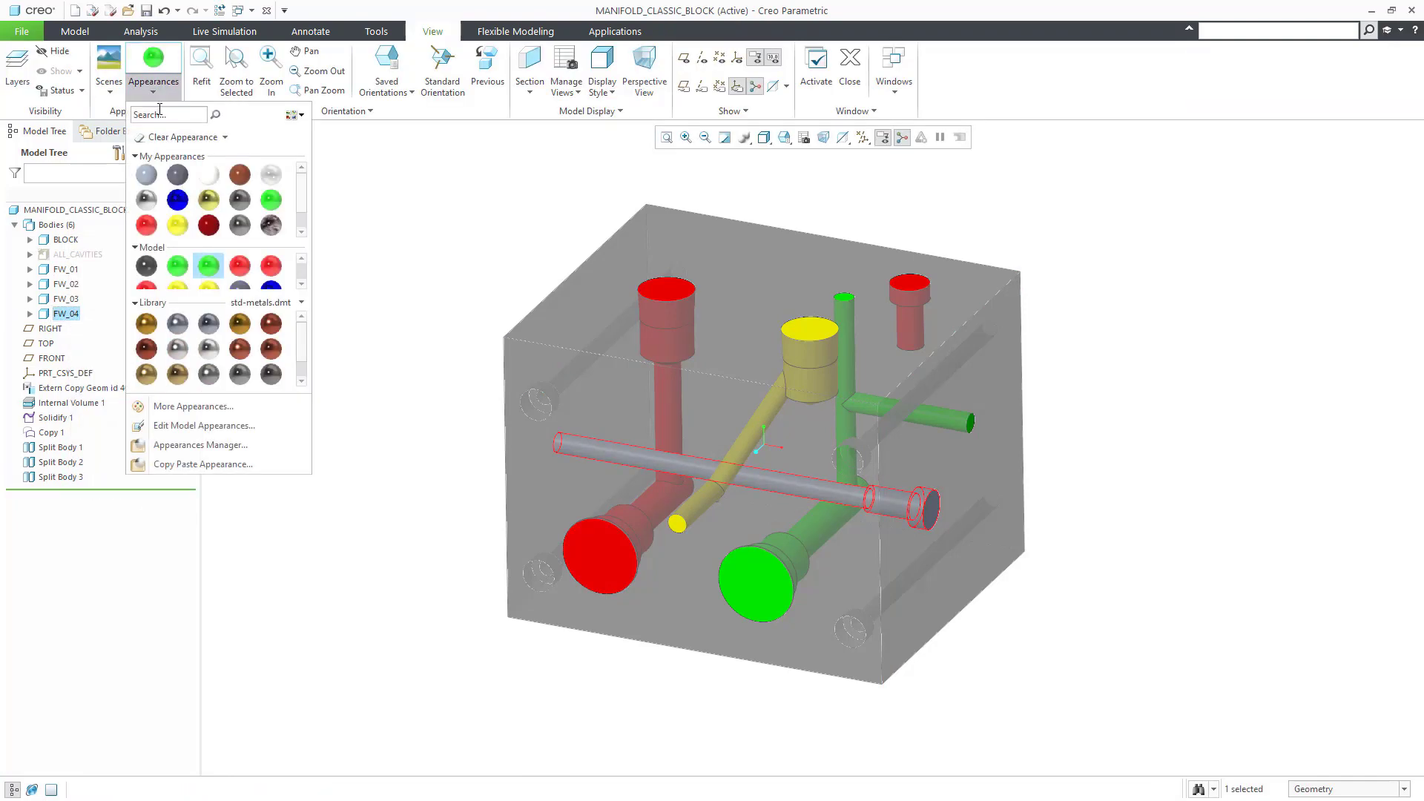
pyautogui.click(178, 200)
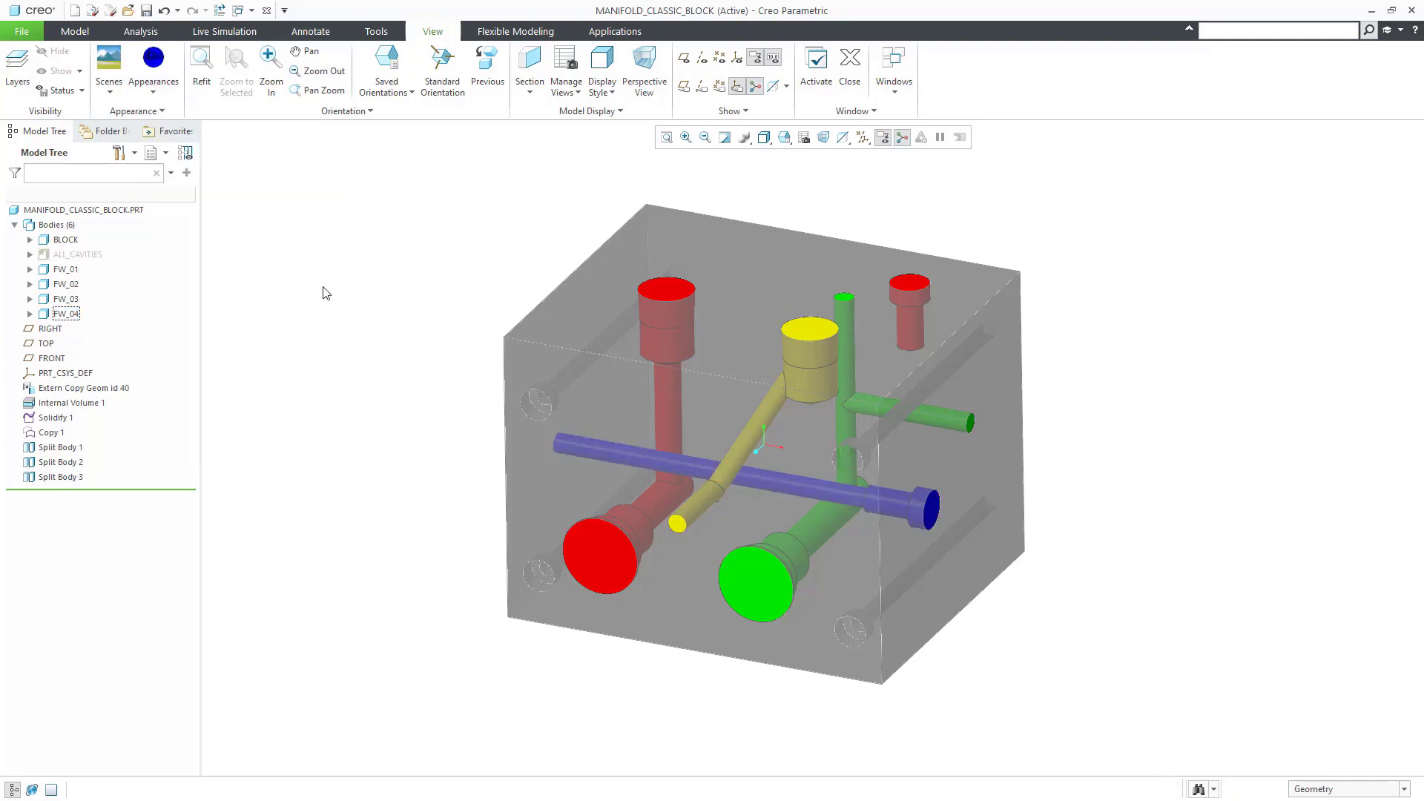
pyautogui.rightClick(74, 269)
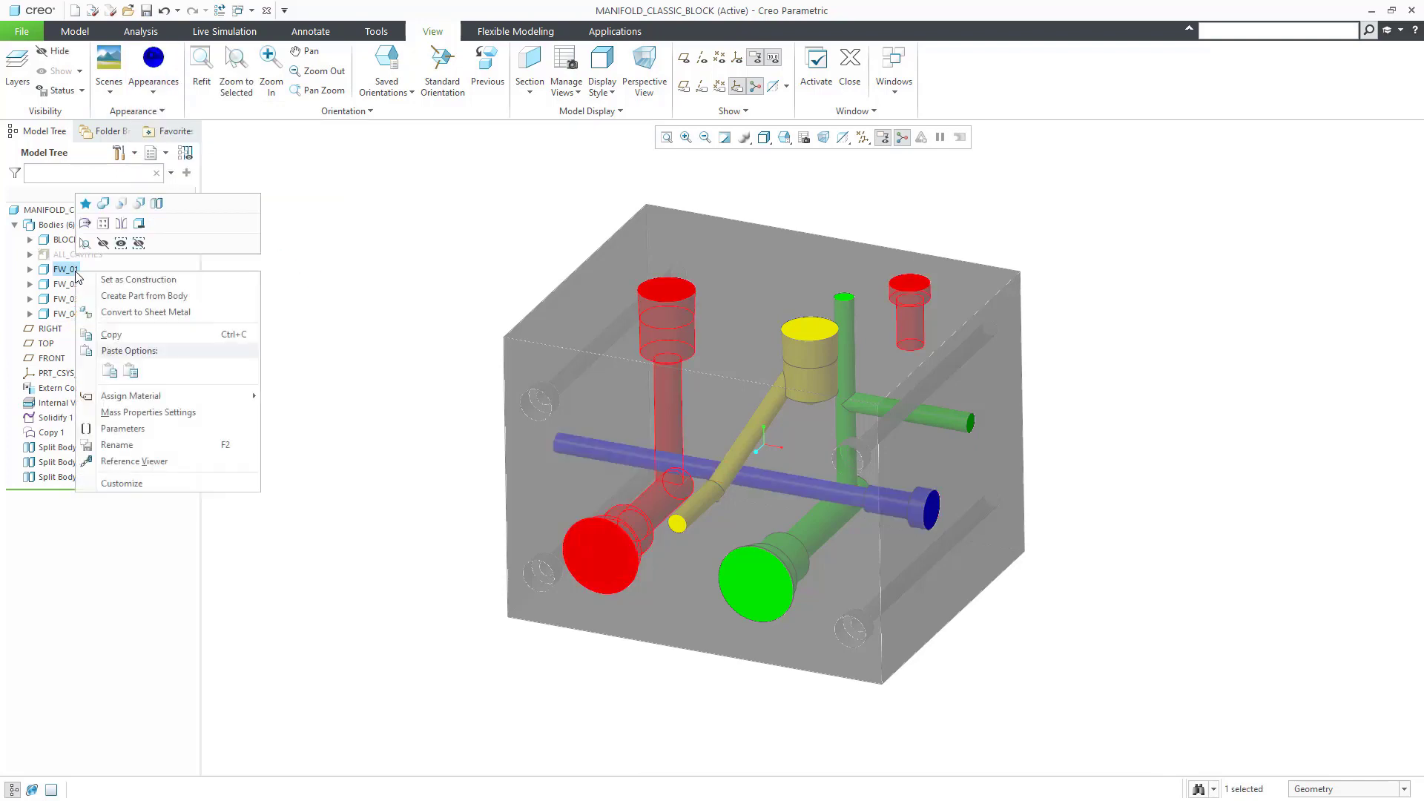
pyautogui.click(157, 203)
# Step: Split the top-right blind hole out of FW_01 by volume and name the new body BLIND
pyautogui.rightClick(413, 268)
pyautogui.click(442, 223)
pyautogui.click(916, 288)
pyautogui.middleClick(394, 309)
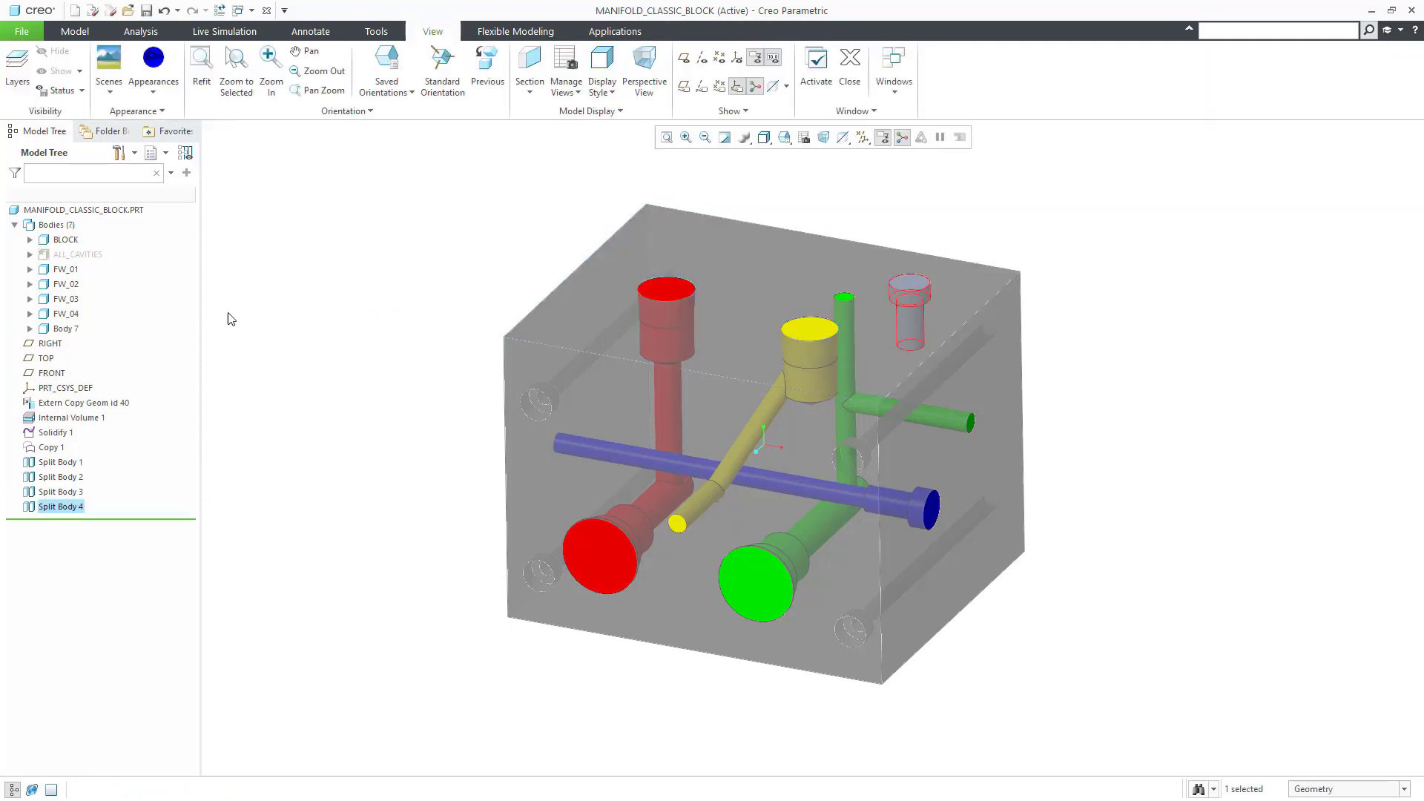
pyautogui.rightClick(72, 331)
pyautogui.click(136, 500)
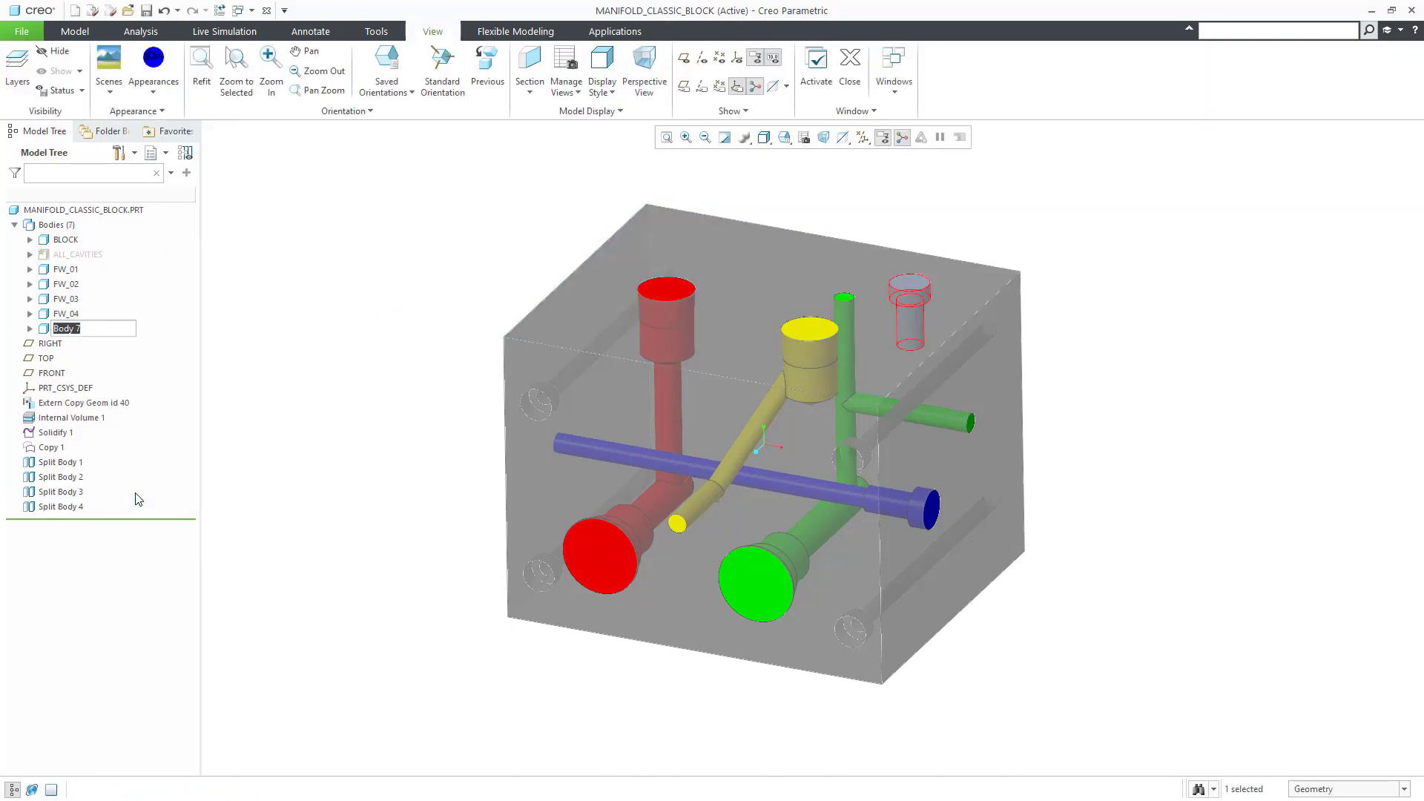
pyautogui.write('BLIND')
pyautogui.press('Return')
# Step: Check the bodies with Show Only, including BLOCK with FW_02, then show all bodies again
pyautogui.click(75, 32)
pyautogui.click(327, 248)
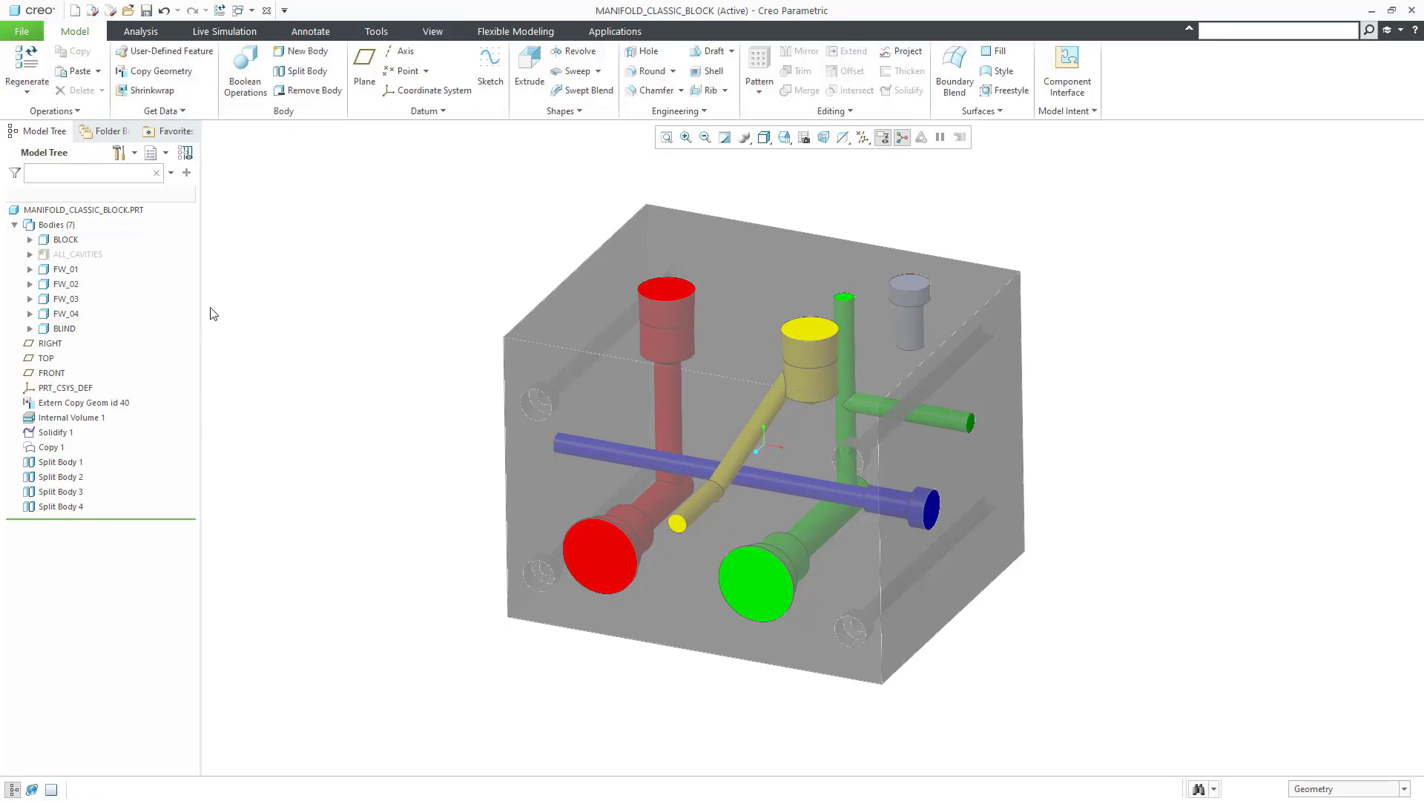
pyautogui.click(65, 269)
pyautogui.keyDown('shift'); pyautogui.click(67, 299); pyautogui.keyUp('shift')
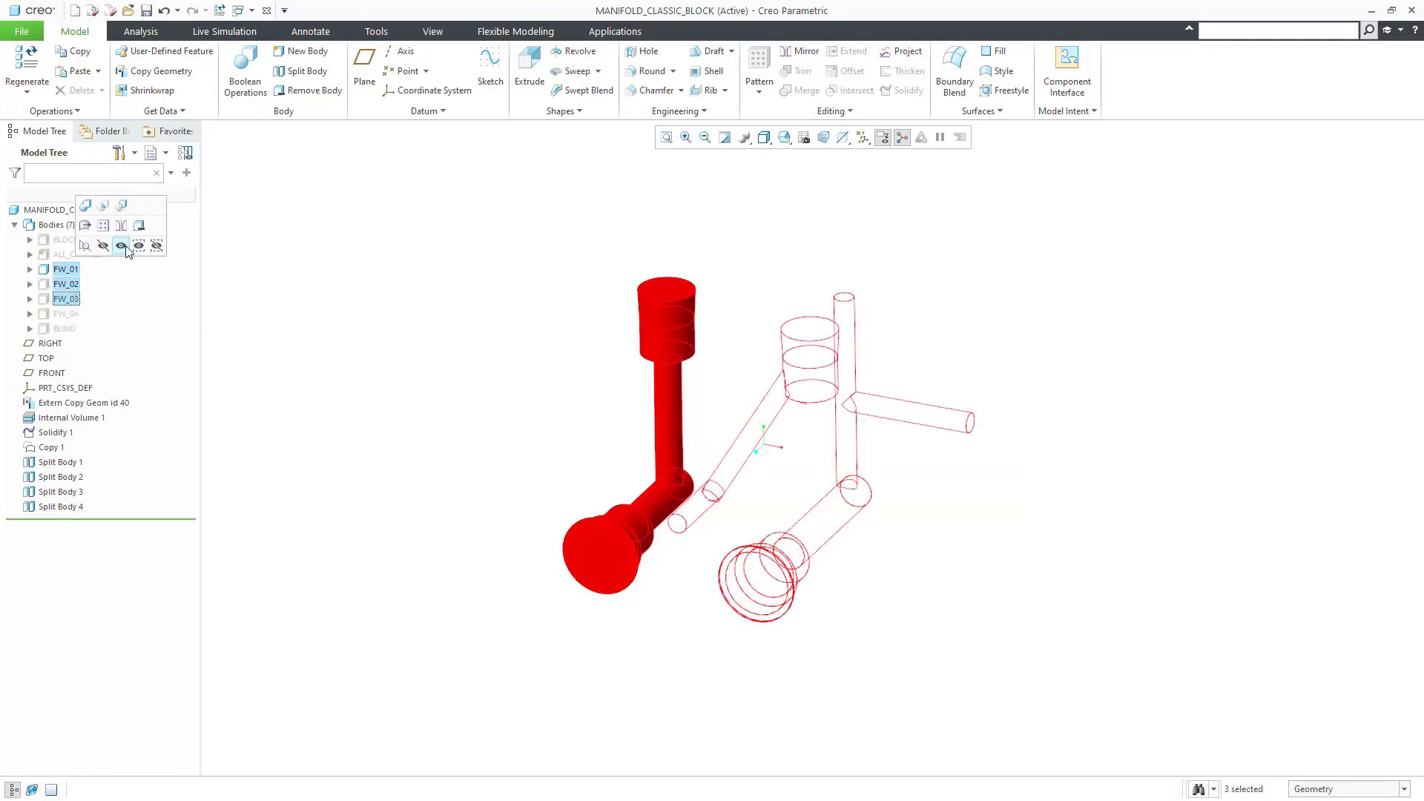
pyautogui.click(89, 254)
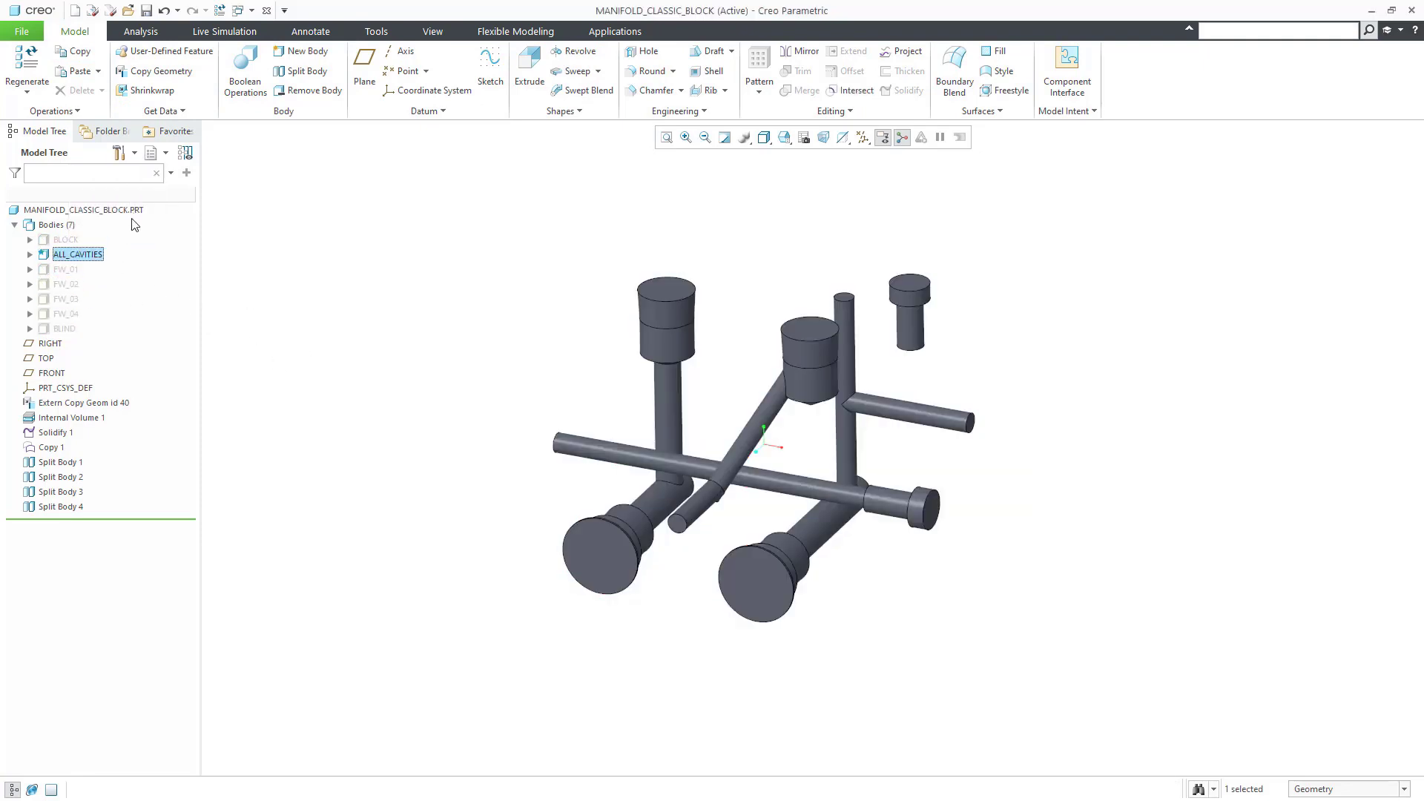
pyautogui.click(65, 239)
pyautogui.click(115, 204)
pyautogui.keyDown('ctrl'); pyautogui.click(65, 284); pyautogui.keyUp('ctrl')
pyautogui.click(113, 235)
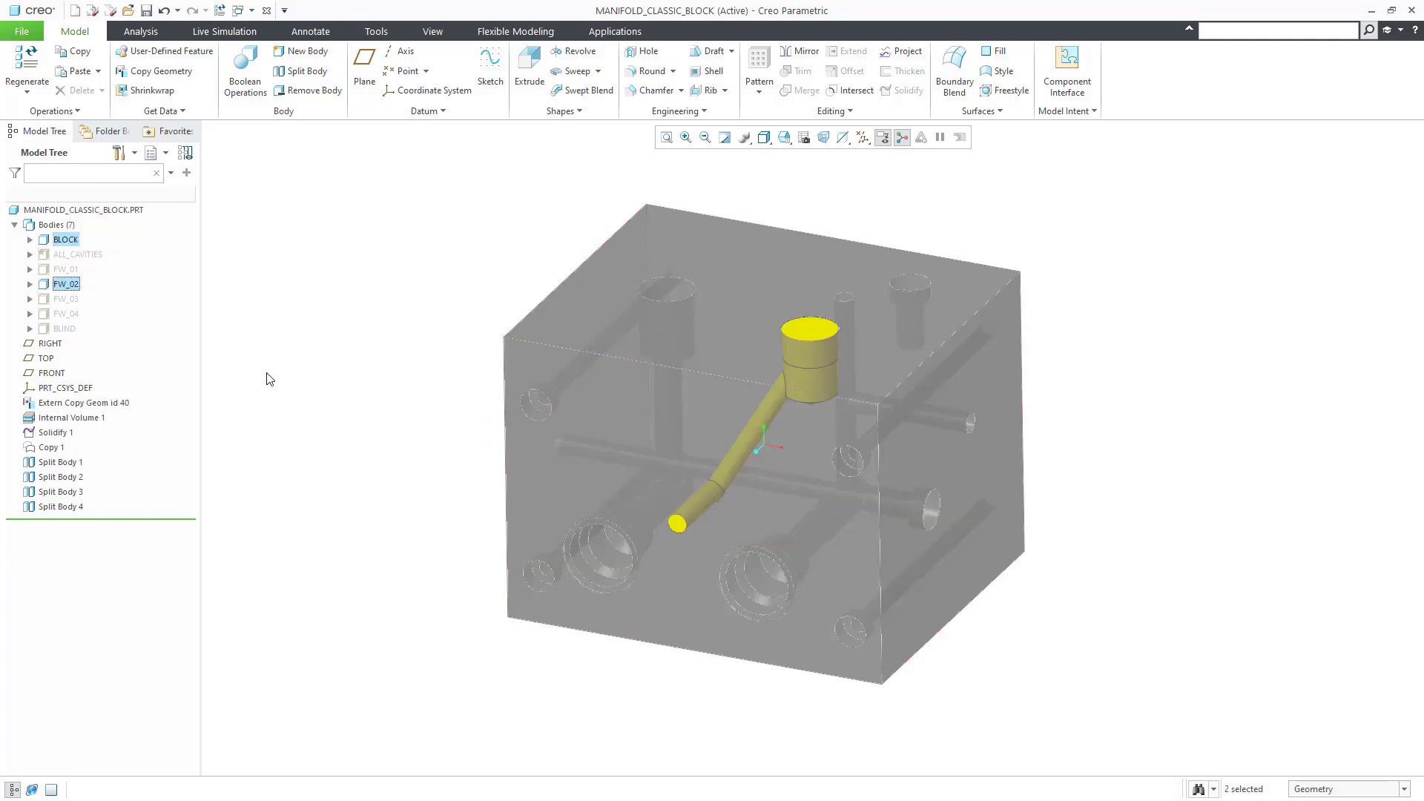
pyautogui.click(78, 255)
pyautogui.click(149, 207)
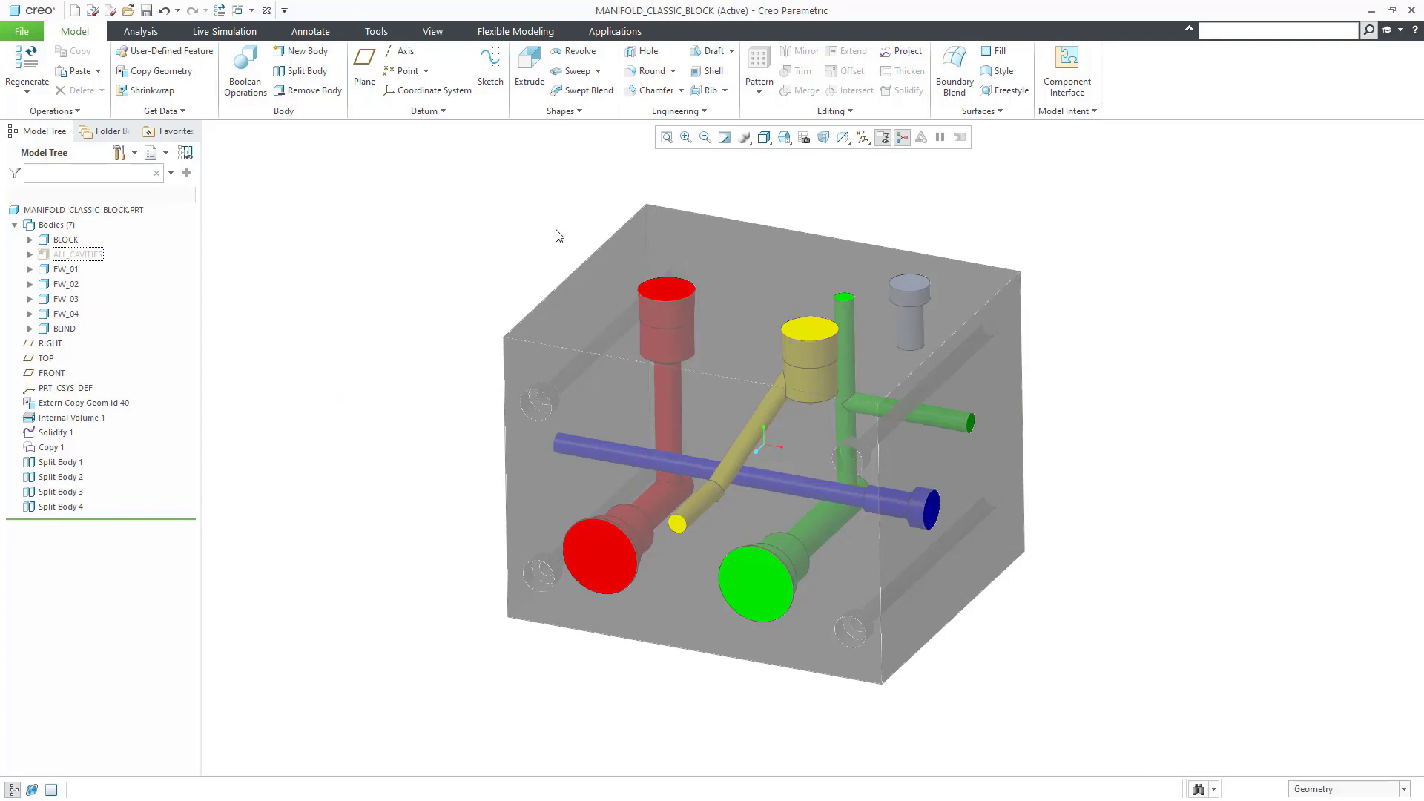
pyautogui.click(433, 31)
pyautogui.click(530, 65)
pyautogui.click(677, 620)
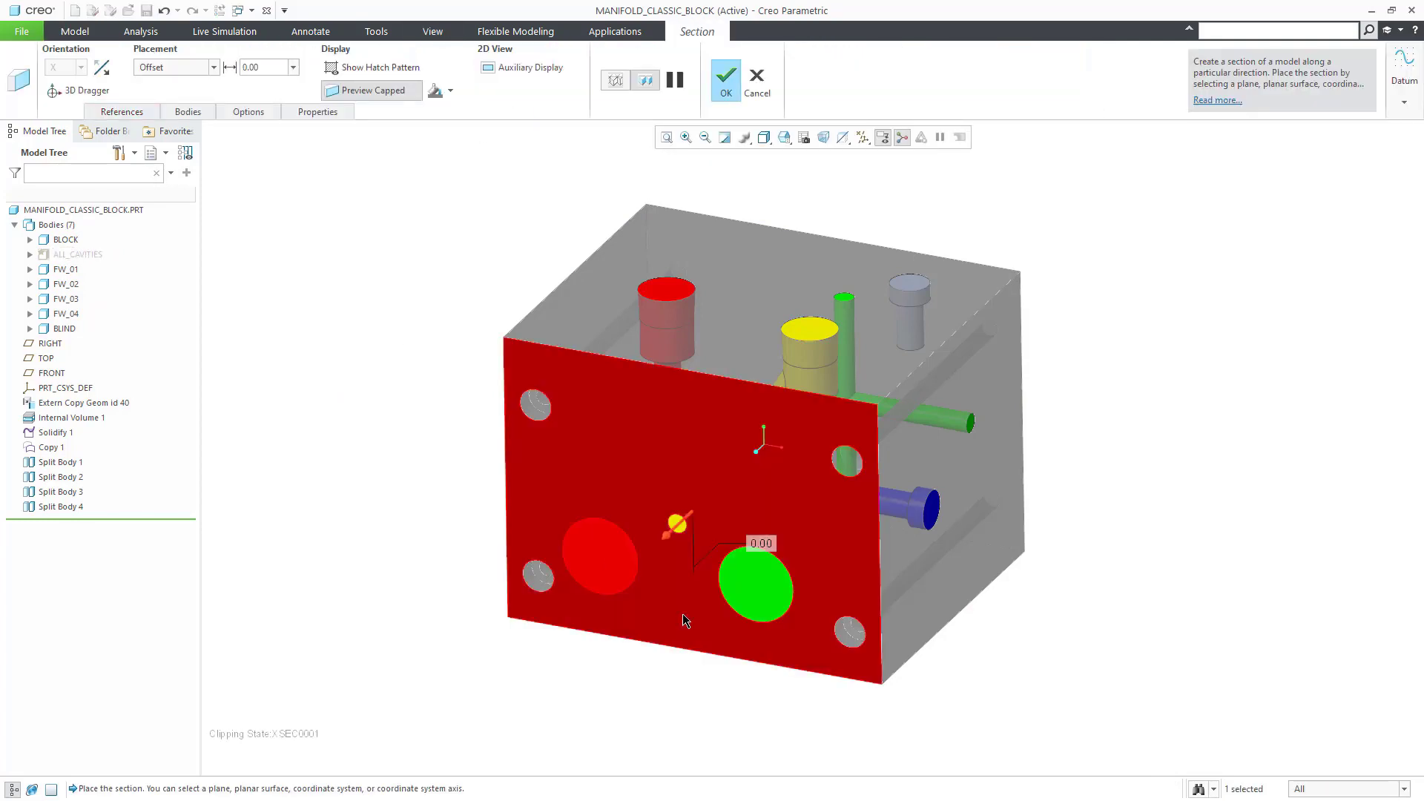
pyautogui.moveTo(670, 544); pyautogui.dragTo(731, 477)
pyautogui.click(188, 112)
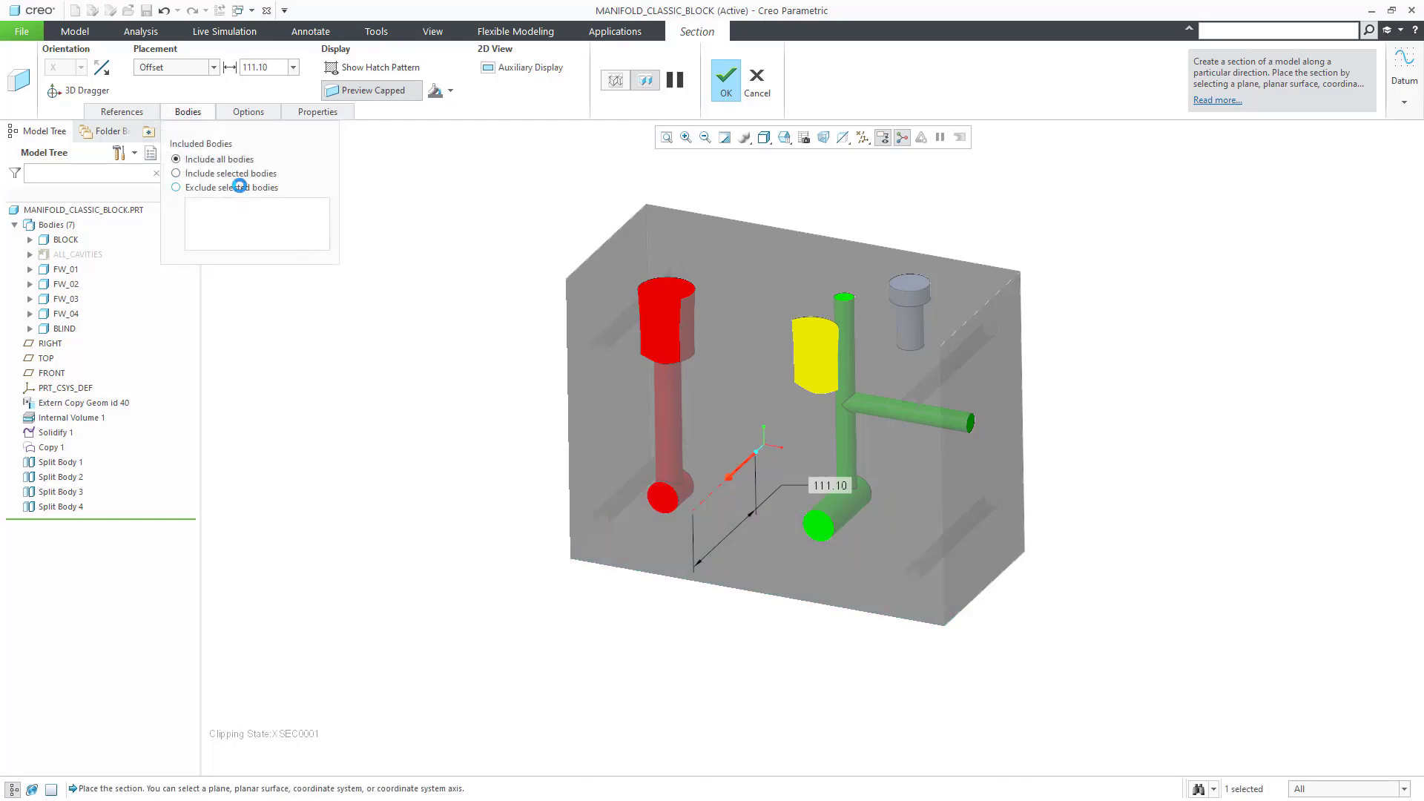
pyautogui.click(239, 187)
pyautogui.click(65, 269)
pyautogui.keyDown('ctrl'); pyautogui.click(65, 284); pyautogui.keyUp('ctrl')
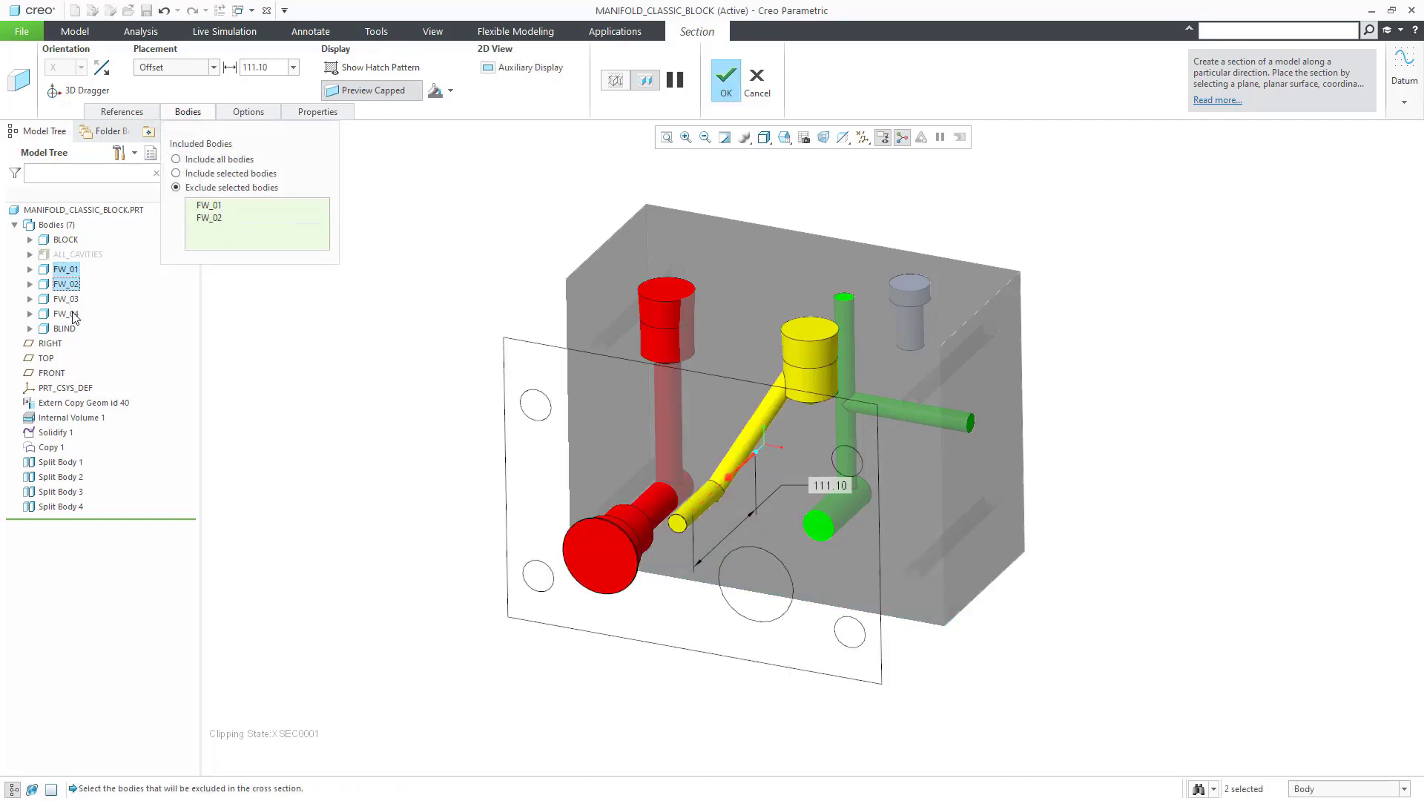
pyautogui.keyDown('ctrl'); pyautogui.click(67, 314); pyautogui.keyUp('ctrl')
pyautogui.moveTo(657, 599); pyautogui.dragTo(707, 480, button='middle')
pyautogui.moveTo(707, 481); pyautogui.dragTo(653, 523)
pyautogui.moveTo(668, 512); pyautogui.dragTo(762, 445, button='middle')
pyautogui.click(757, 85)
pyautogui.click(693, 442)
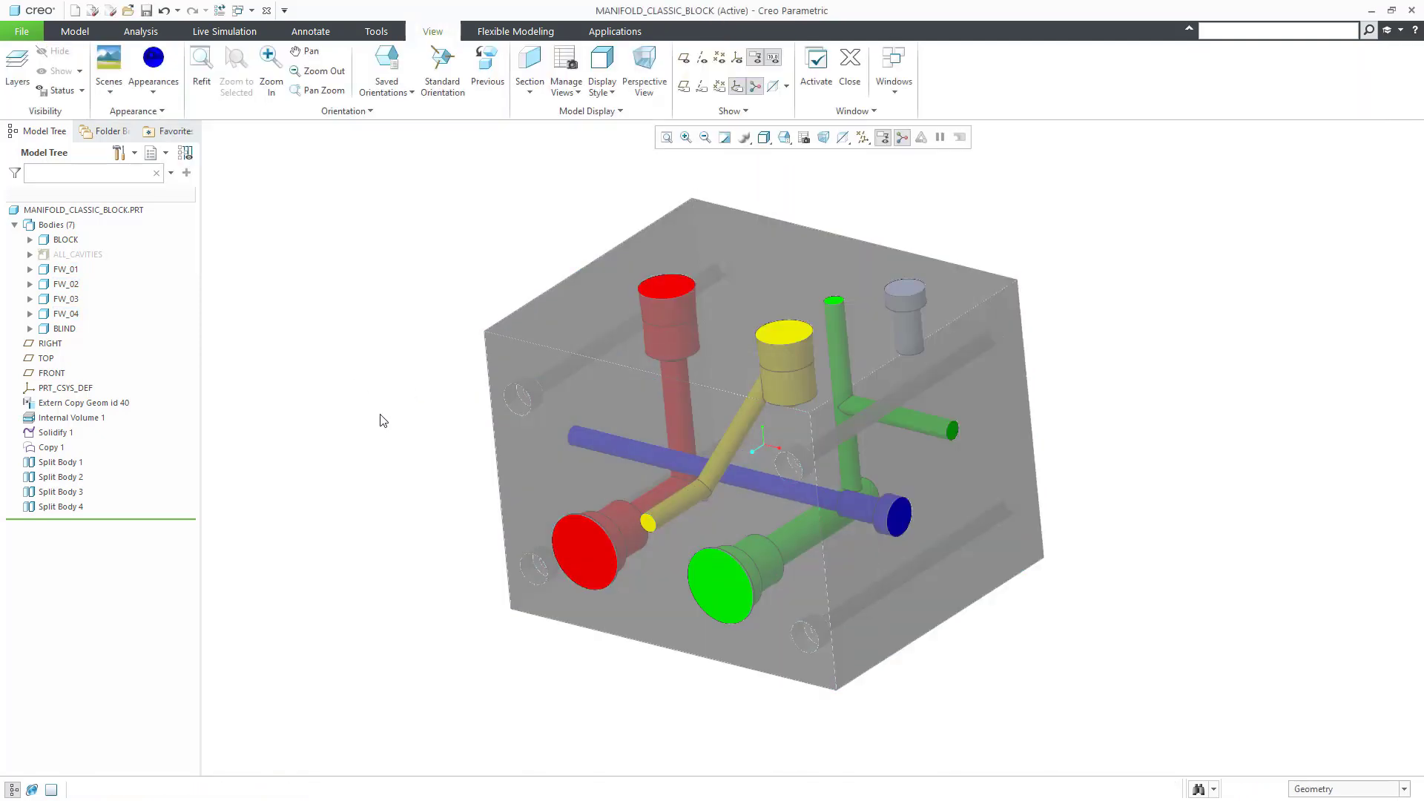
# Step: Show only the flow-path bodies FW_01 and FW_02
pyautogui.click(67, 269)
pyautogui.keyDown('ctrl'); pyautogui.click(67, 299); pyautogui.keyUp('ctrl')
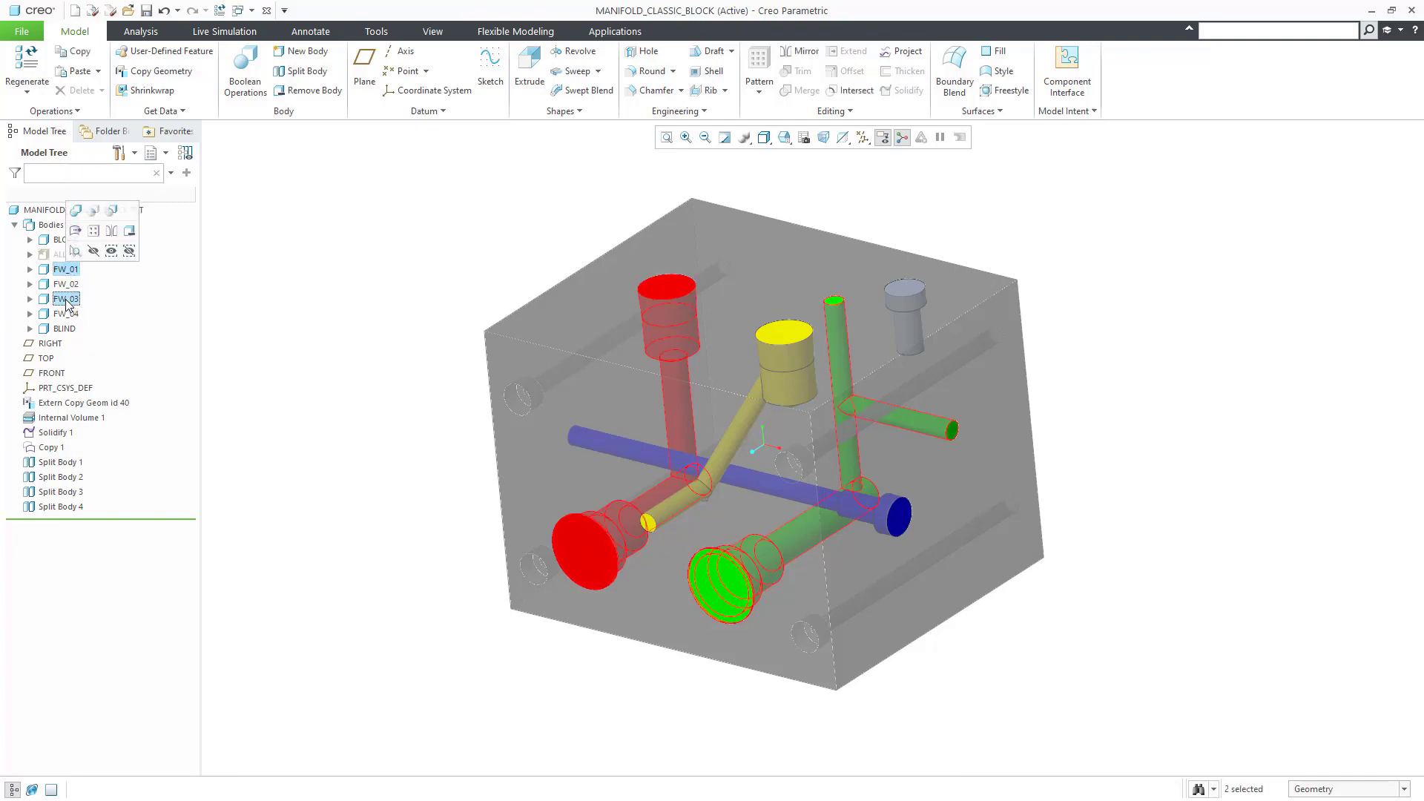
pyautogui.keyDown('ctrl'); pyautogui.click(67, 301); pyautogui.keyUp('ctrl')
pyautogui.keyDown('ctrl'); pyautogui.click(67, 284); pyautogui.keyUp('ctrl')
pyautogui.rightClick(82, 283)
pyautogui.click(145, 247)
# Step: Measure the Pairs Clearance between FW_01 and FW_02, giving 35.9531
pyautogui.click(140, 31)
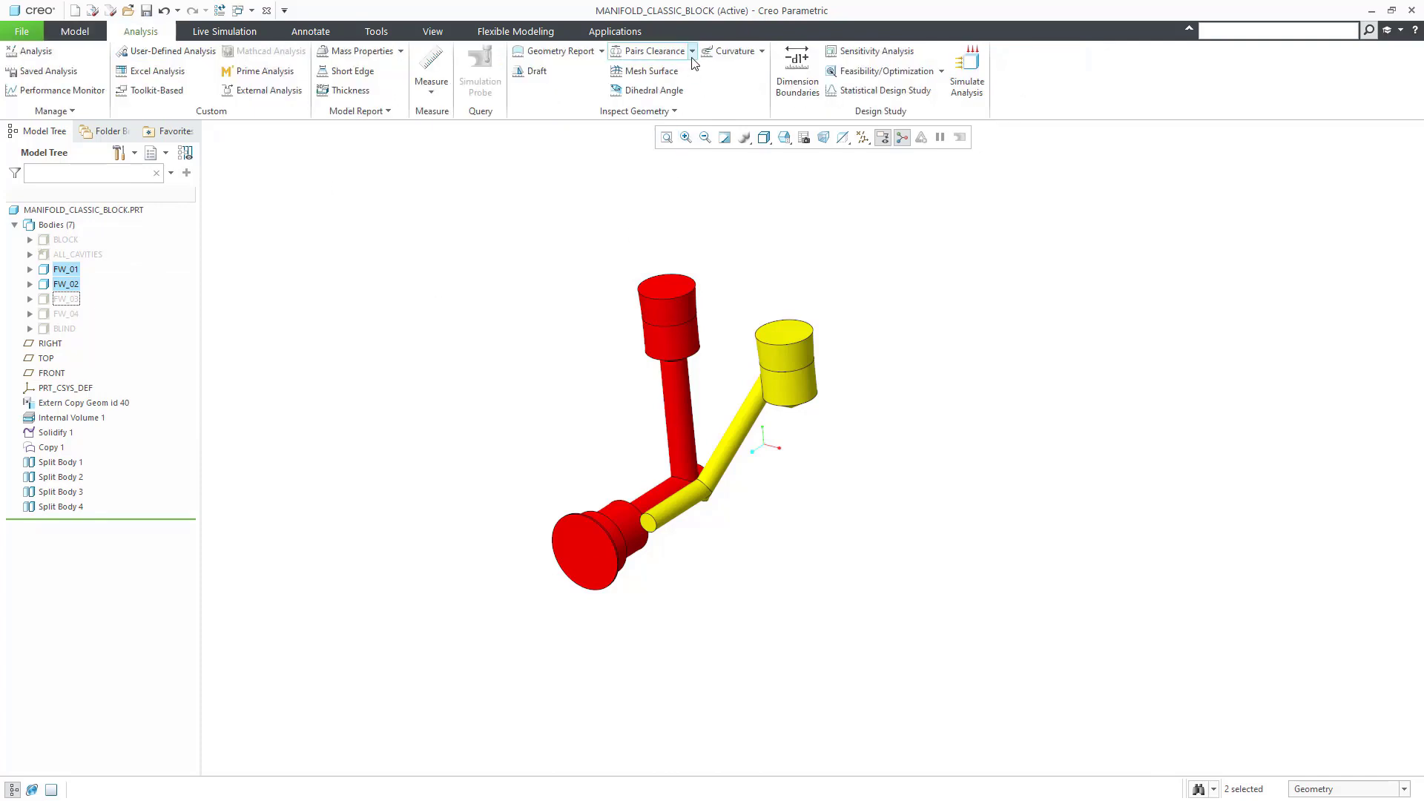
pyautogui.click(653, 50)
pyautogui.moveTo(816, 549)
pyautogui.mouseDown(button='middle')
pyautogui.moveTo(880, 531)
pyautogui.moveTo(937, 550)
pyautogui.moveTo(924, 563)
pyautogui.moveTo(915, 532)
pyautogui.moveTo(846, 502)
pyautogui.moveTo(785, 544)
pyautogui.moveTo(805, 528)
pyautogui.mouseUp(button='middle')
pyautogui.middleClick(804, 528)
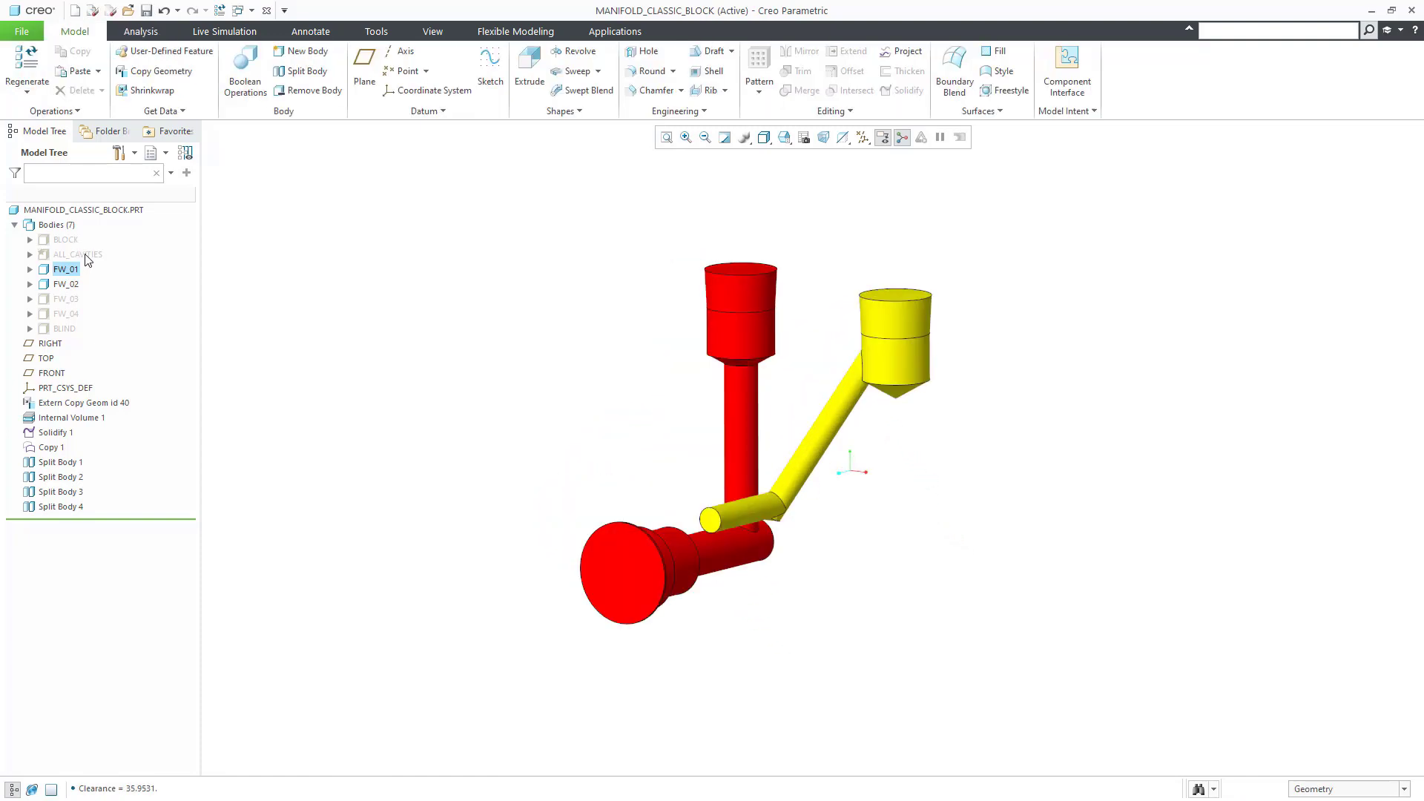
pyautogui.click(81, 254)
# Step: Show all bodies, activate the Block_Only layer state, and switch to Shaded With Reflections
pyautogui.click(165, 215)
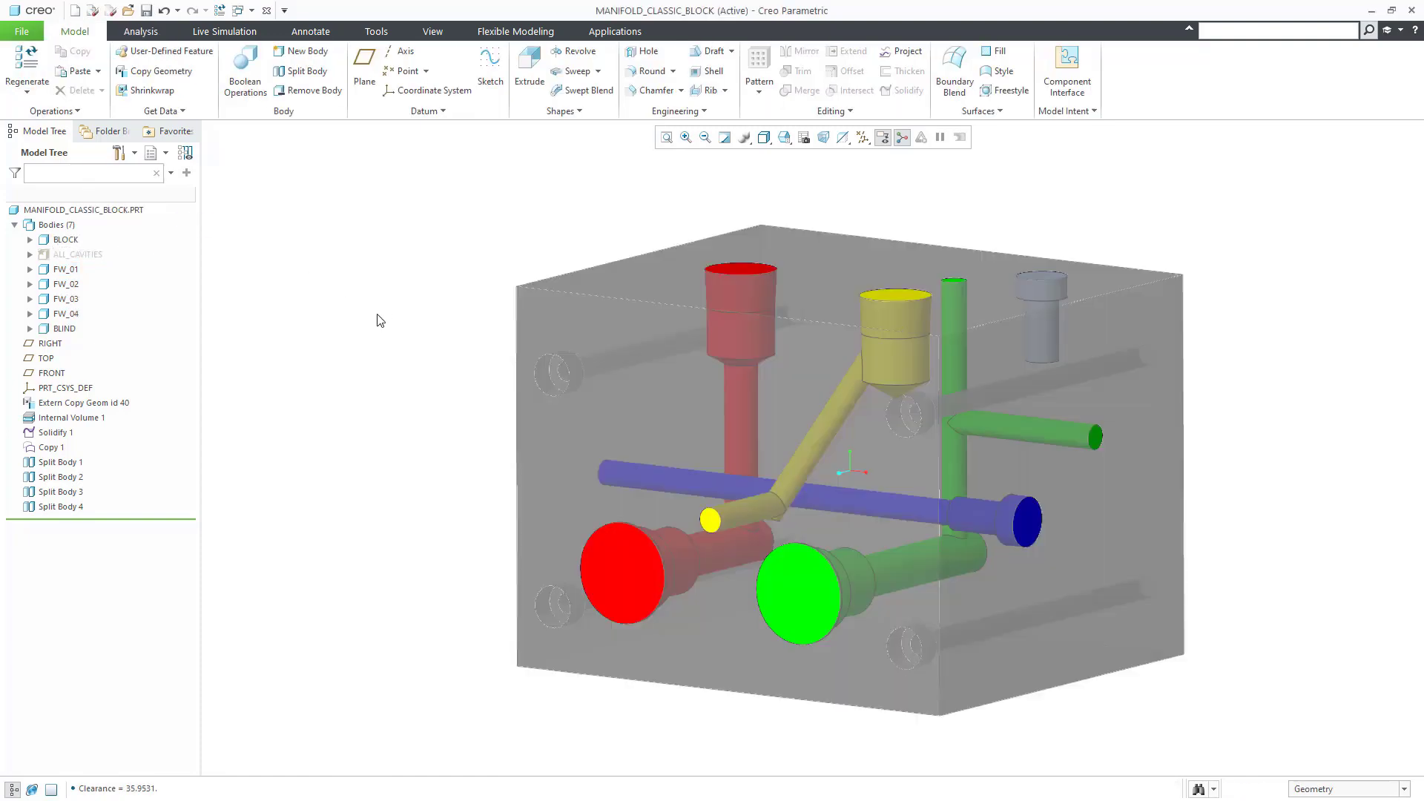
pyautogui.moveTo(501, 359)
pyautogui.mouseDown(button='middle')
pyautogui.moveTo(461, 413)
pyautogui.moveTo(482, 394)
pyautogui.moveTo(471, 366)
pyautogui.moveTo(513, 398)
pyautogui.moveTo(475, 381)
pyautogui.mouseUp(button='middle')
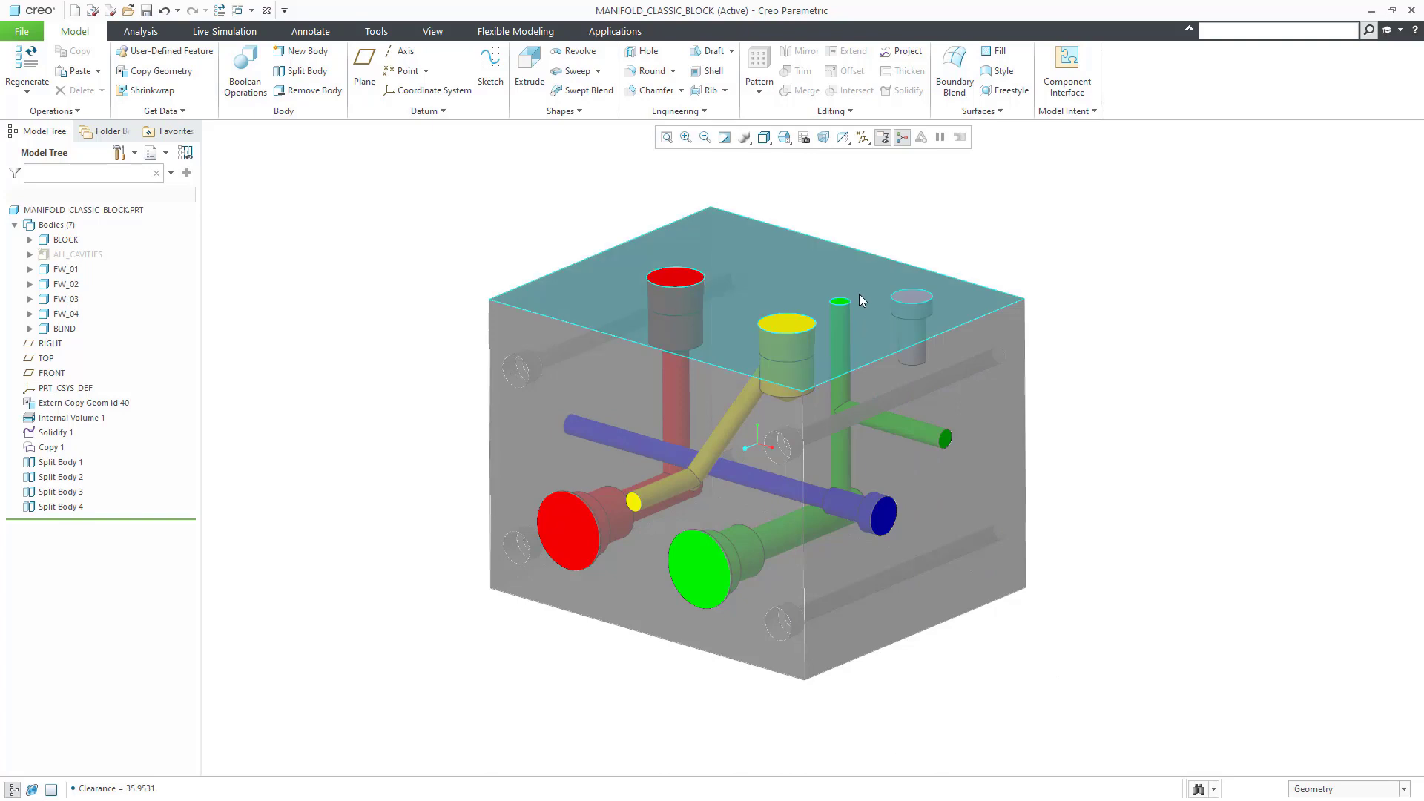
pyautogui.click(804, 137)
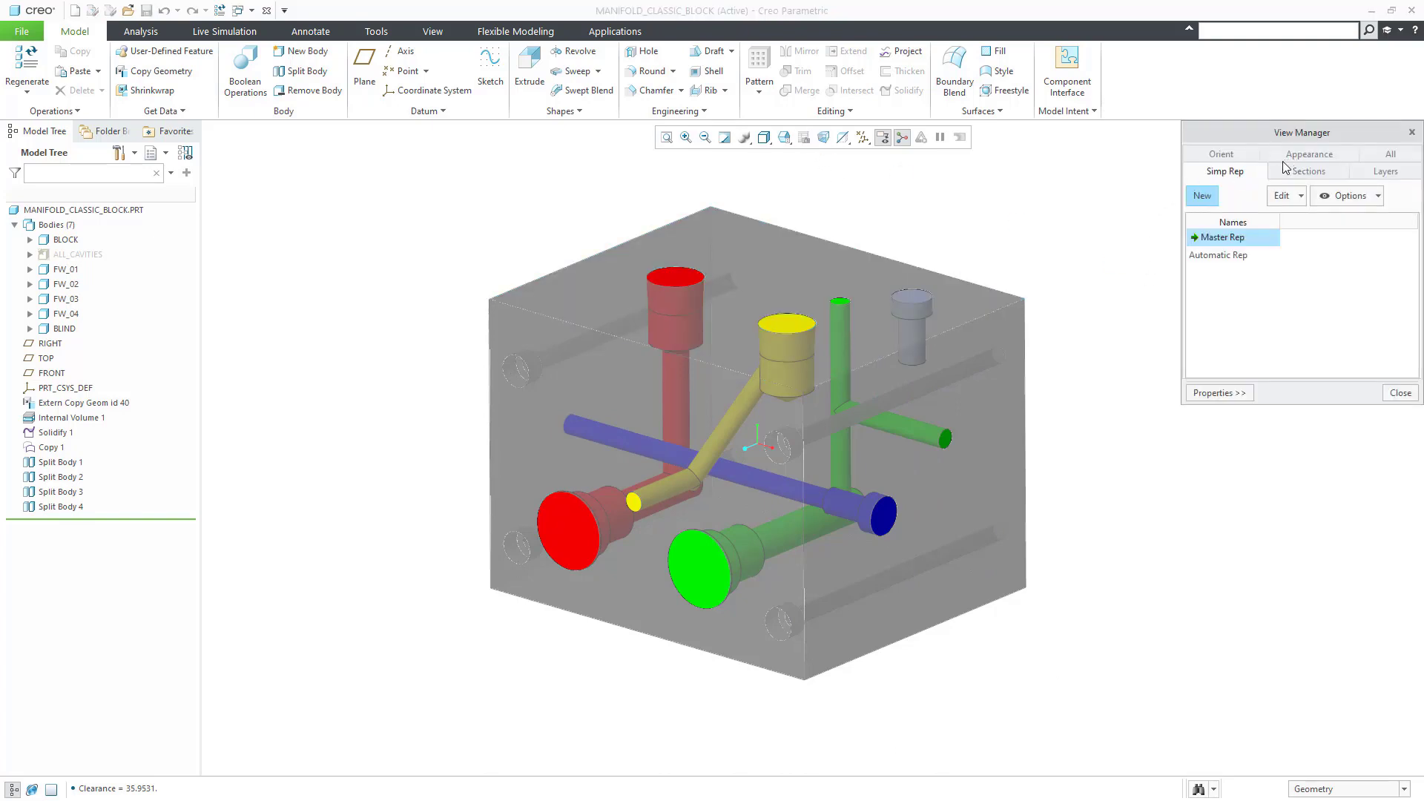
pyautogui.click(1366, 172)
pyautogui.click(1224, 254)
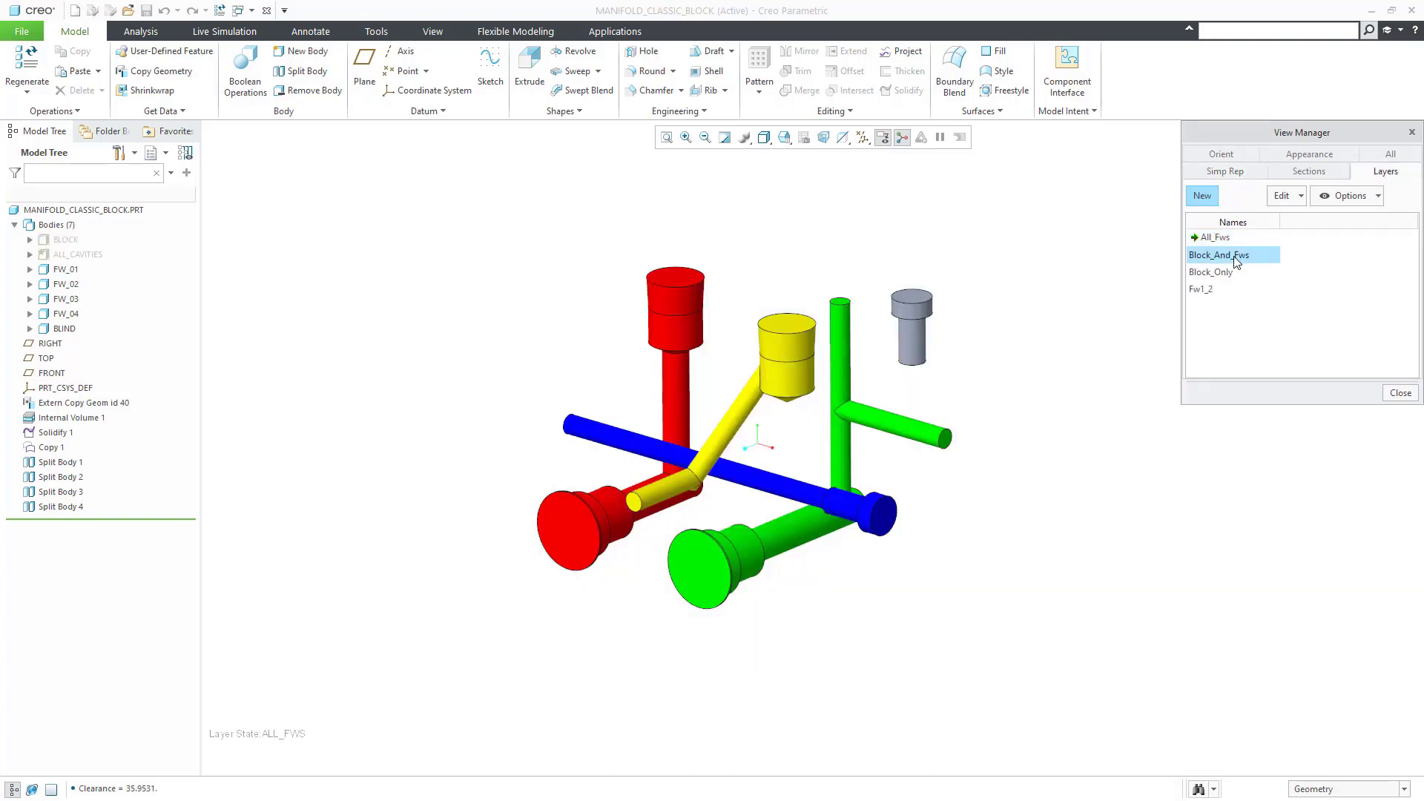
pyautogui.click(1224, 272)
pyautogui.doubleClick(1228, 275)
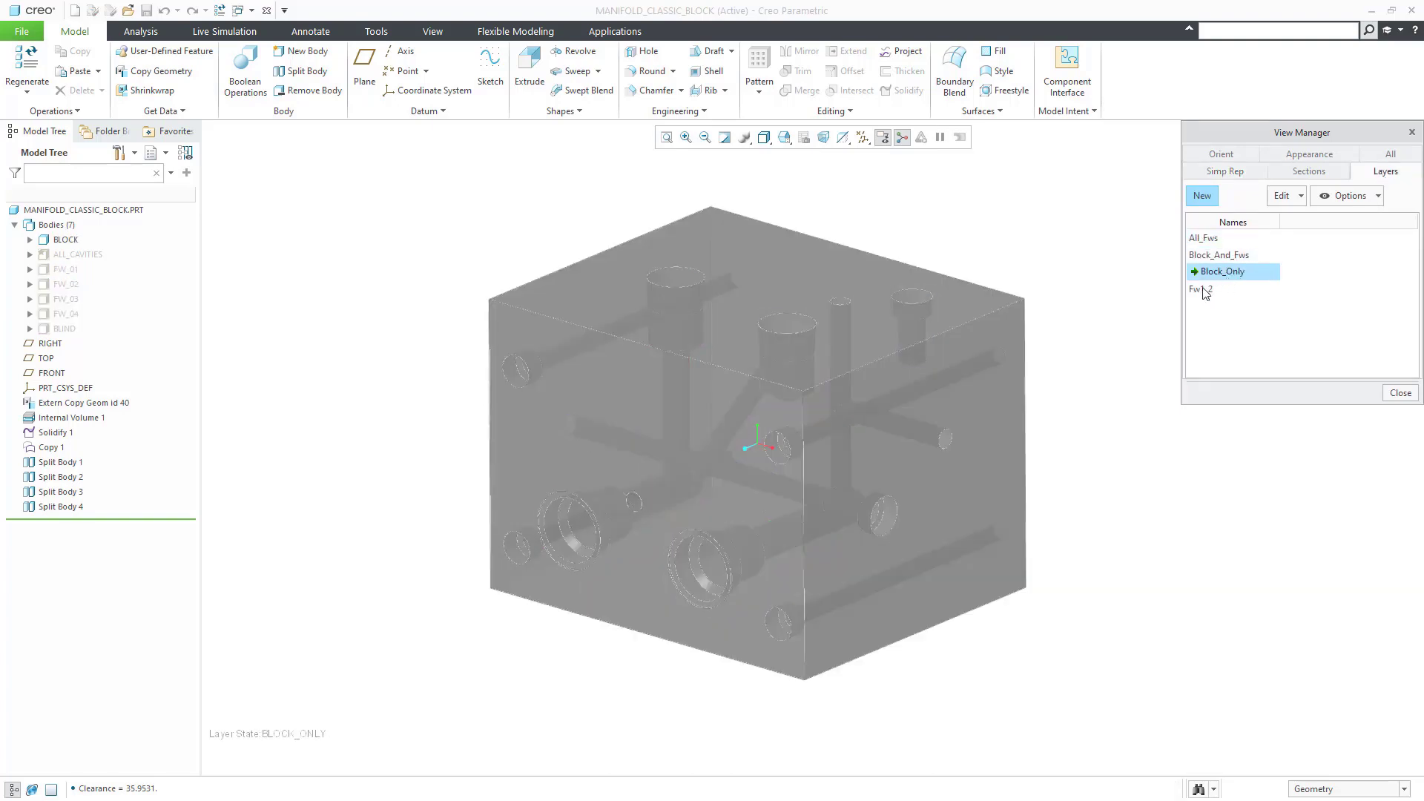
pyautogui.doubleClick(1205, 290)
pyautogui.doubleClick(1216, 272)
pyautogui.click(1399, 394)
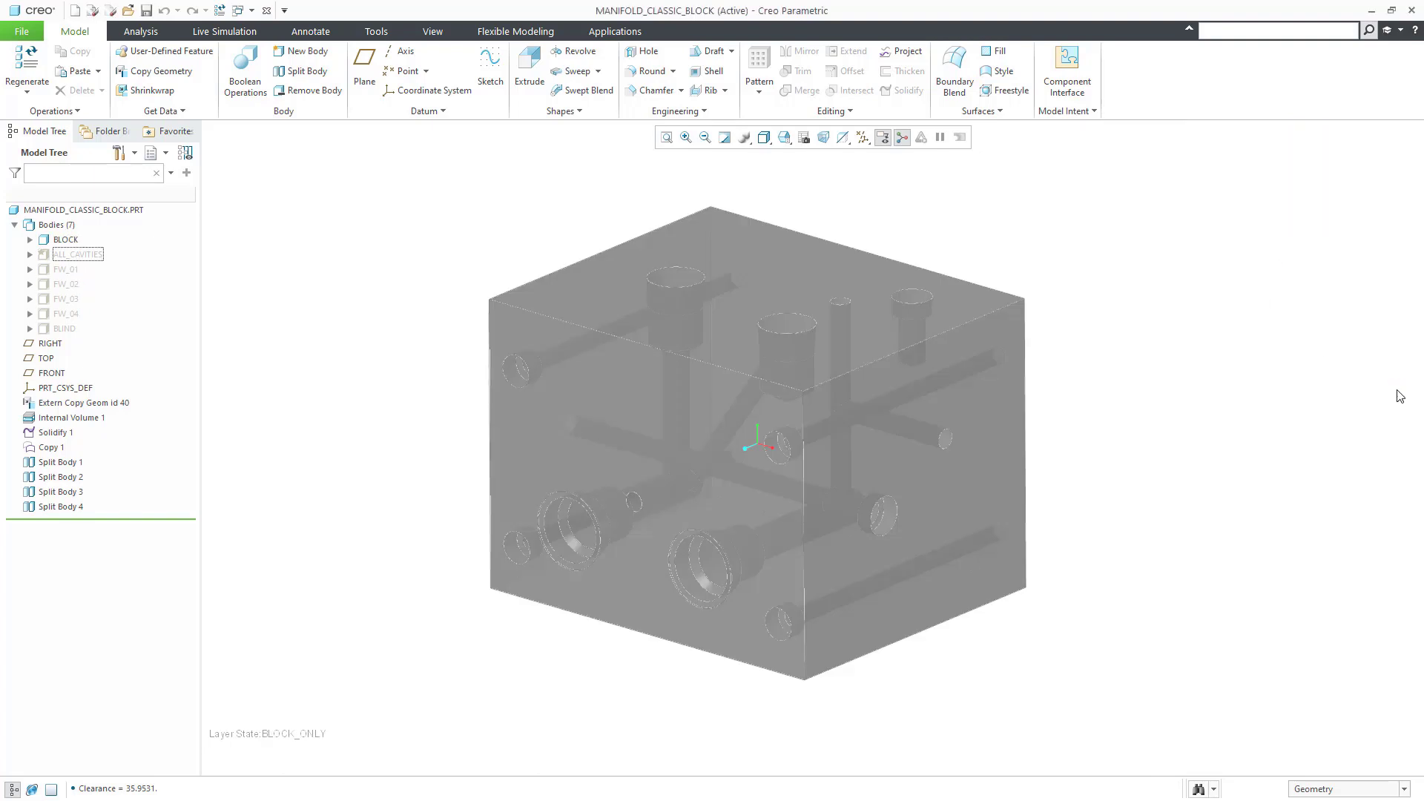
pyautogui.hotkey('ctrl', '1')
# Step: Orbit the model to a new viewing angle
pyautogui.moveTo(897, 197); pyautogui.dragTo(1110, 639, button='middle')
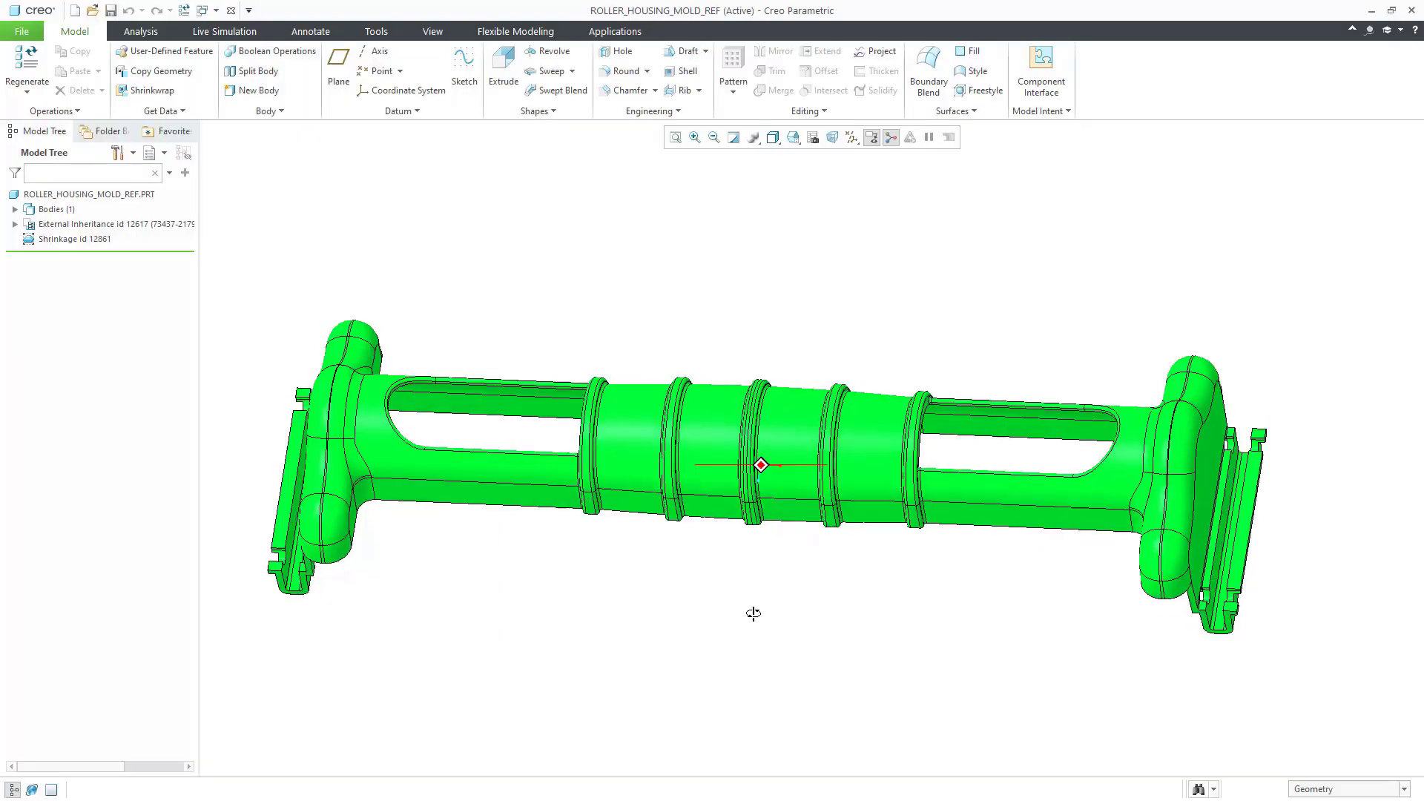
# Step: Close the reference part and open the roller housing mold to expose the core
pyautogui.moveTo(754, 610)
pyautogui.mouseDown(button='middle')
pyautogui.moveTo(758, 466)
pyautogui.moveTo(751, 644)
pyautogui.mouseUp(button='middle')
pyautogui.click(1410, 12)
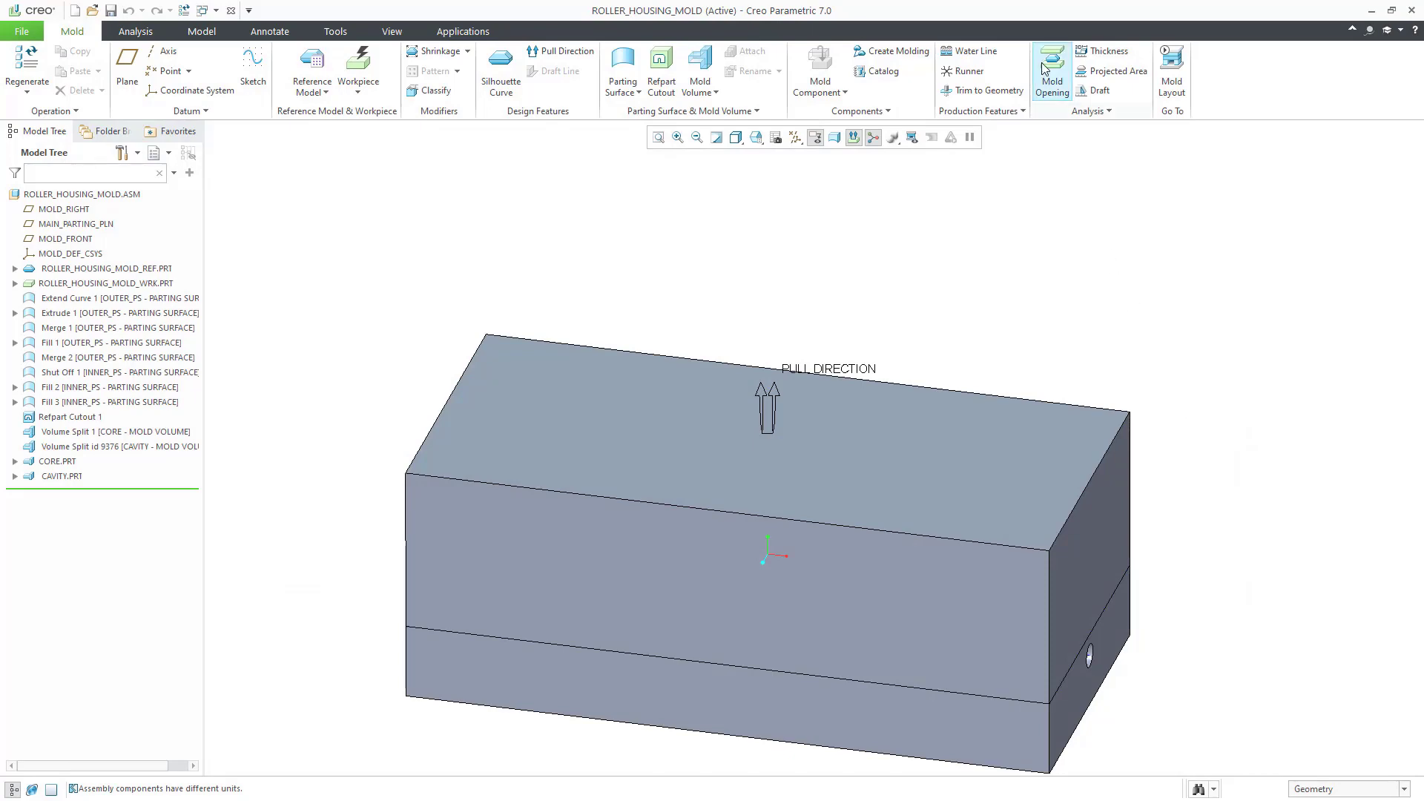
pyautogui.click(1054, 70)
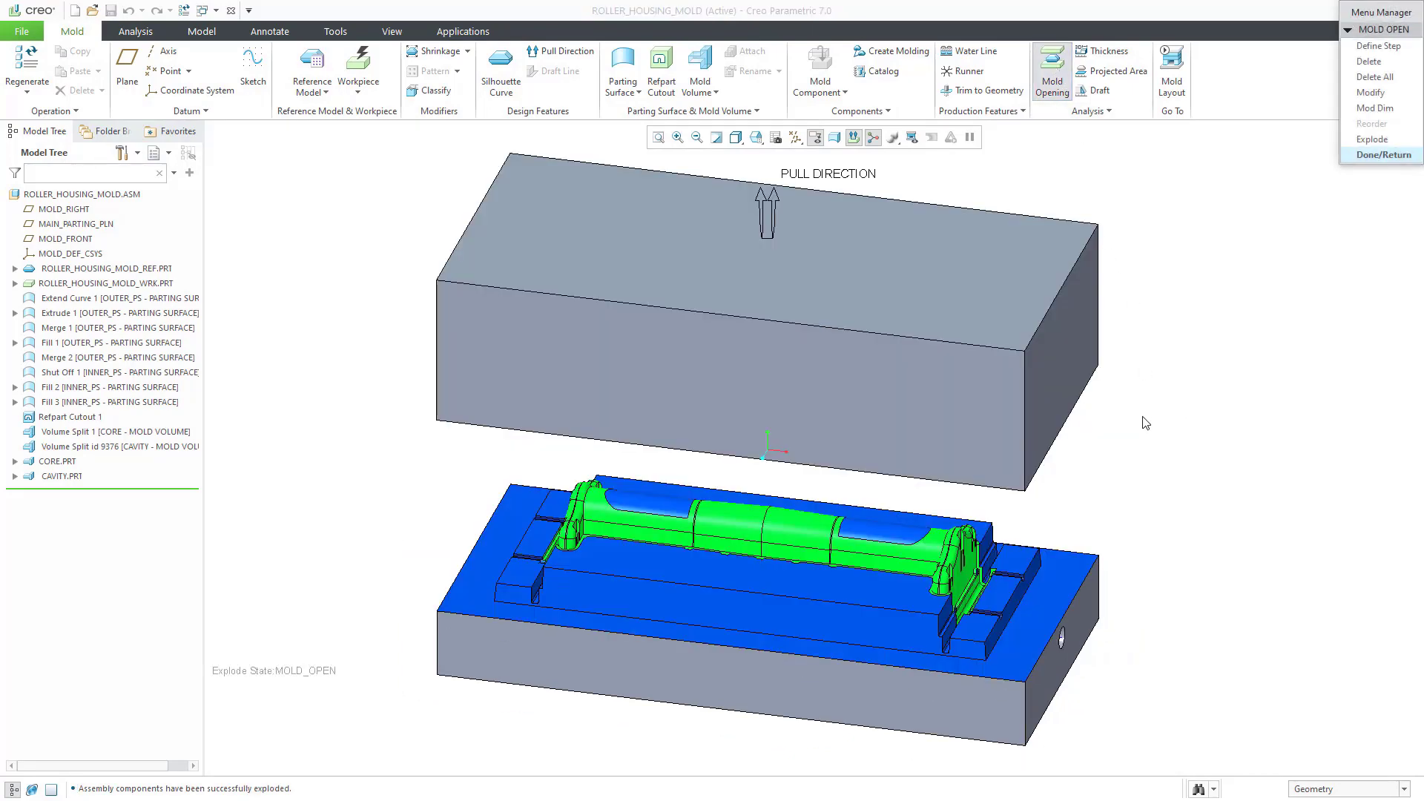
pyautogui.moveTo(1142, 423)
pyautogui.mouseDown(button='middle')
pyautogui.moveTo(1138, 435)
pyautogui.moveTo(1154, 299)
pyautogui.moveTo(1138, 407)
pyautogui.mouseUp(button='middle')
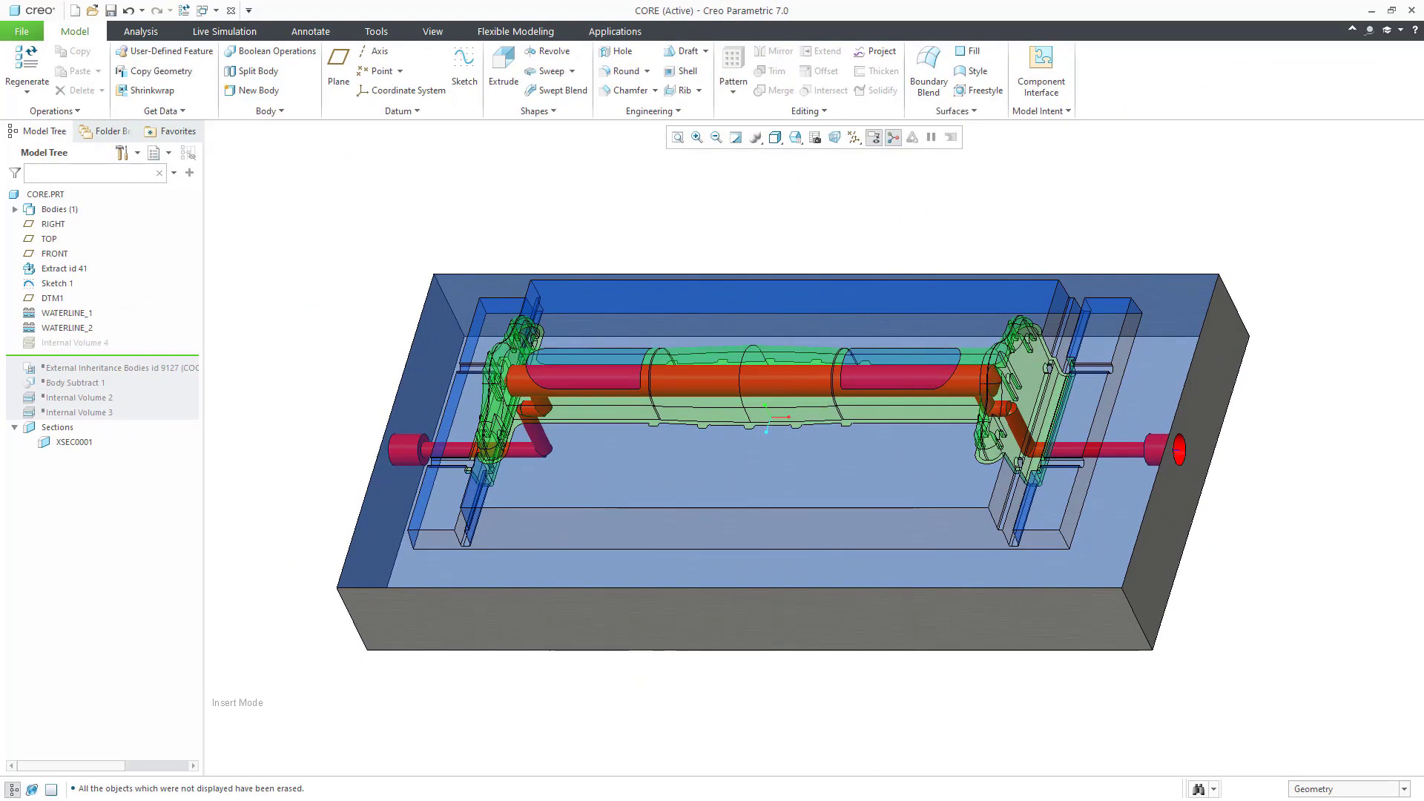
# Step: Orbit CORE.PRT, then orbit the COREELIPSECOIL.PRT coil core to a top view
pyautogui.moveTo(1114, 231)
pyautogui.mouseDown(button='middle')
pyautogui.moveTo(1118, 197)
pyautogui.moveTo(1106, 261)
pyautogui.moveTo(1176, 270)
pyautogui.moveTo(1128, 235)
pyautogui.mouseUp(button='middle')
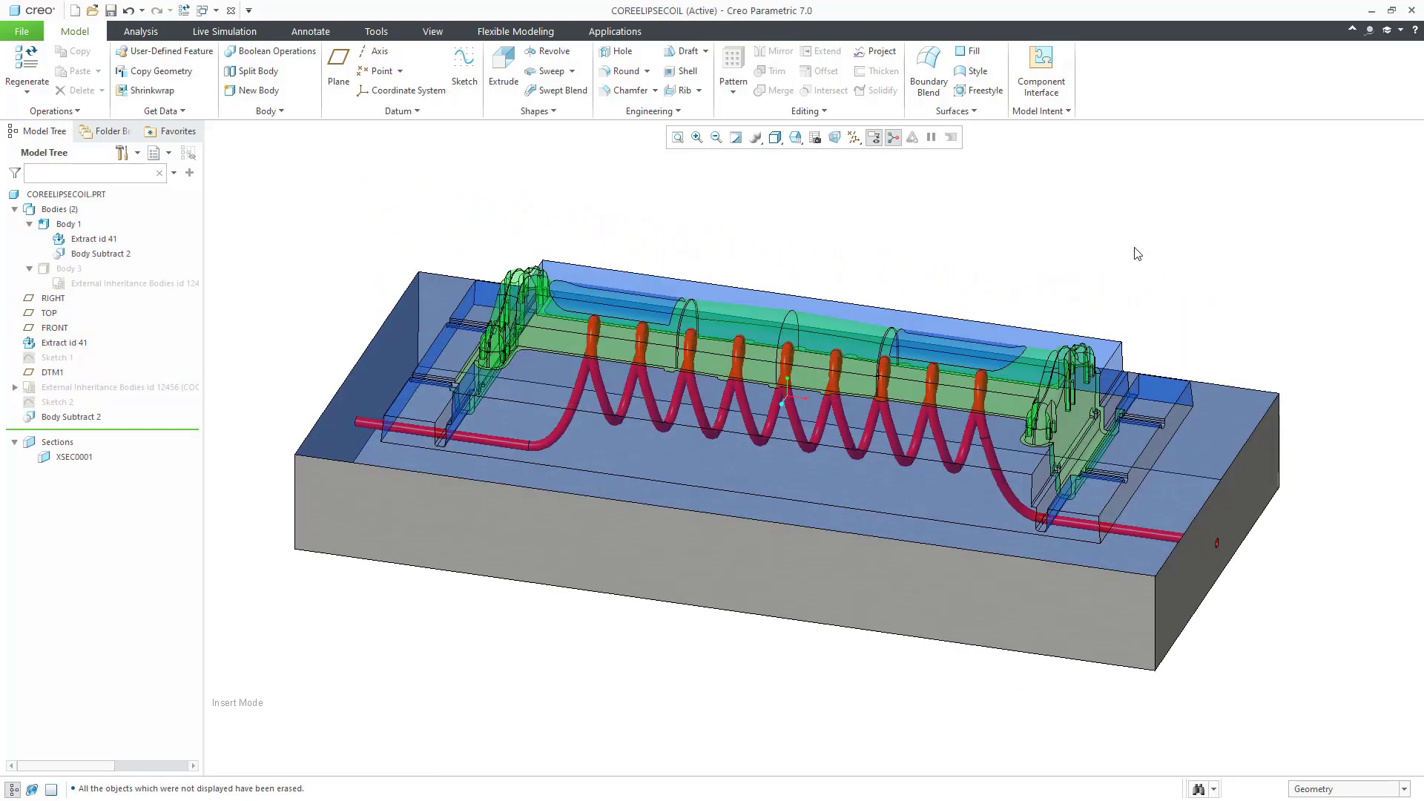
pyautogui.moveTo(1137, 254)
pyautogui.mouseDown(button='middle')
pyautogui.moveTo(1027, 248)
pyautogui.moveTo(1058, 260)
pyautogui.moveTo(1098, 243)
pyautogui.moveTo(1157, 245)
pyautogui.moveTo(1117, 251)
pyautogui.mouseUp(button='middle')
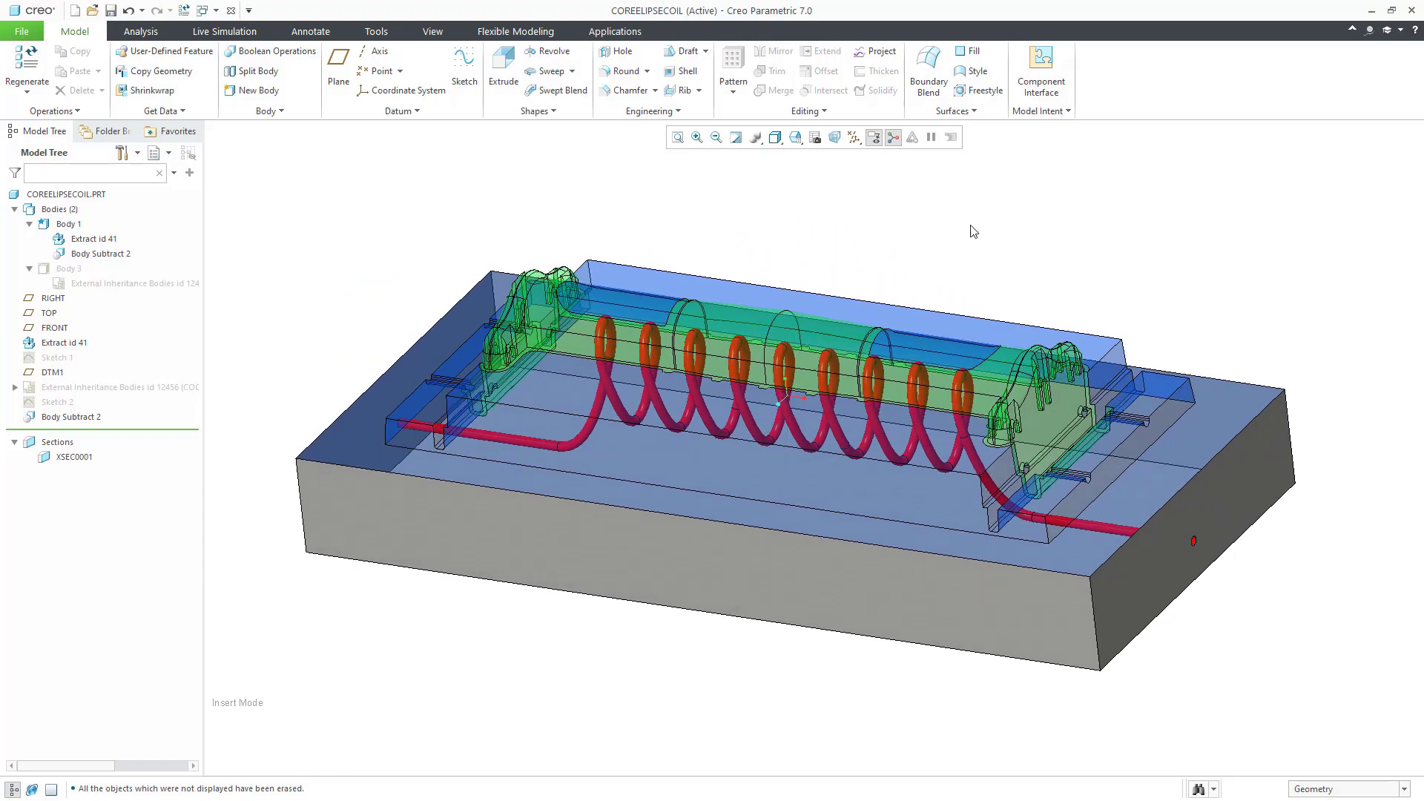
# Step: Show the helical coil's live flow simulation as moving velocity particles
pyautogui.click(215, 33)
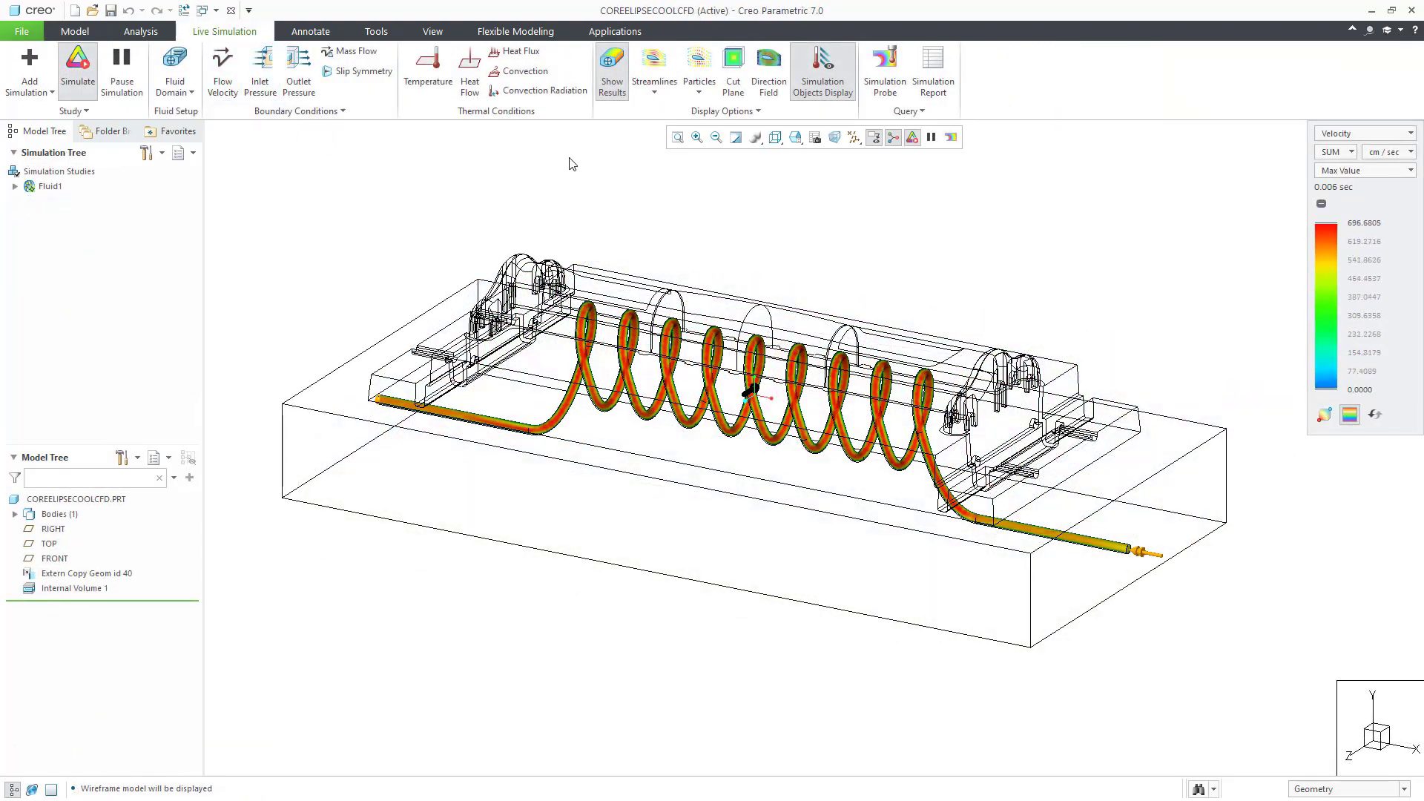
pyautogui.click(698, 62)
pyautogui.moveTo(933, 296)
pyautogui.mouseDown(button='middle')
pyautogui.moveTo(858, 287)
pyautogui.moveTo(950, 292)
pyautogui.mouseUp(button='middle')
# Step: Switch the simulation result quantity from Velocity to Pressure and inspect the helix
pyautogui.click(1346, 140)
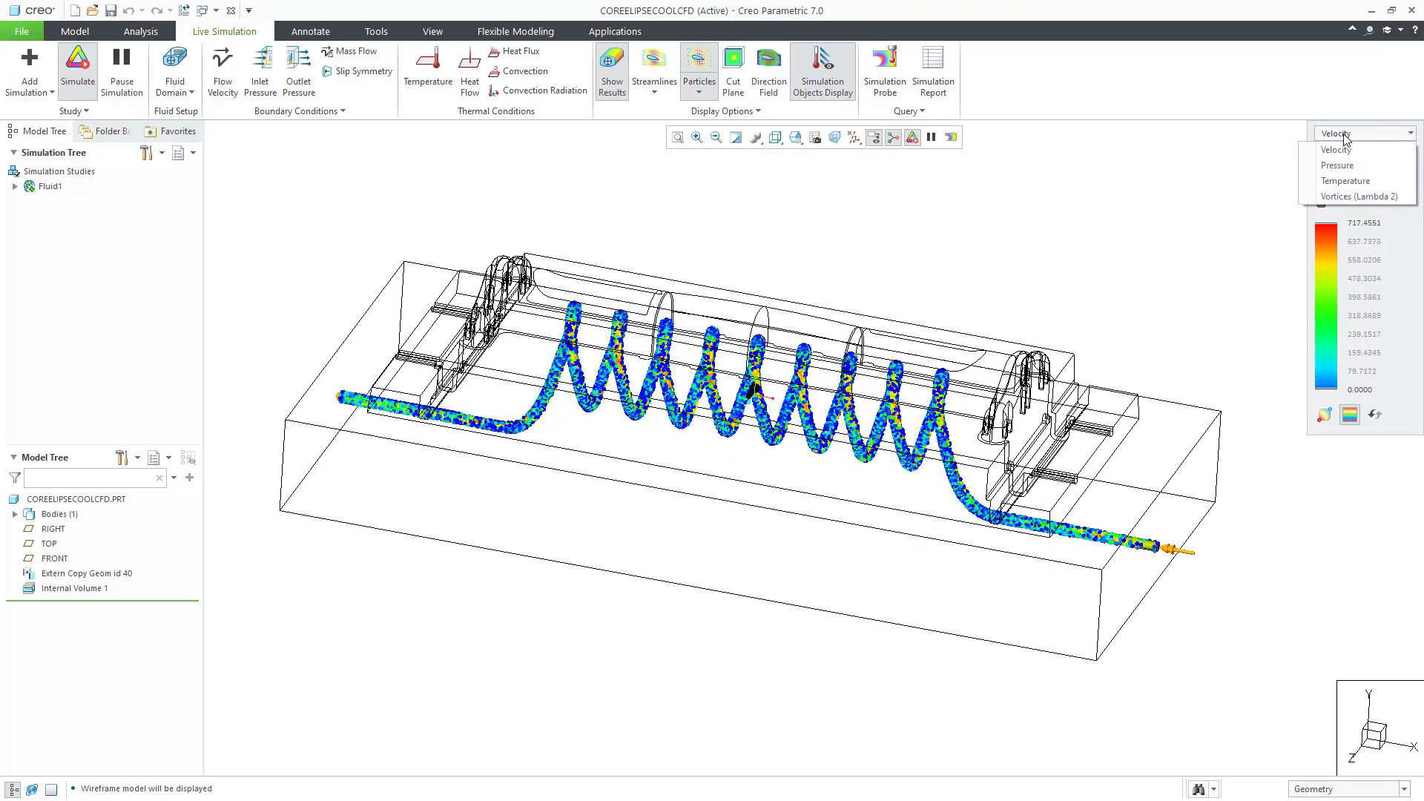
pyautogui.click(1335, 160)
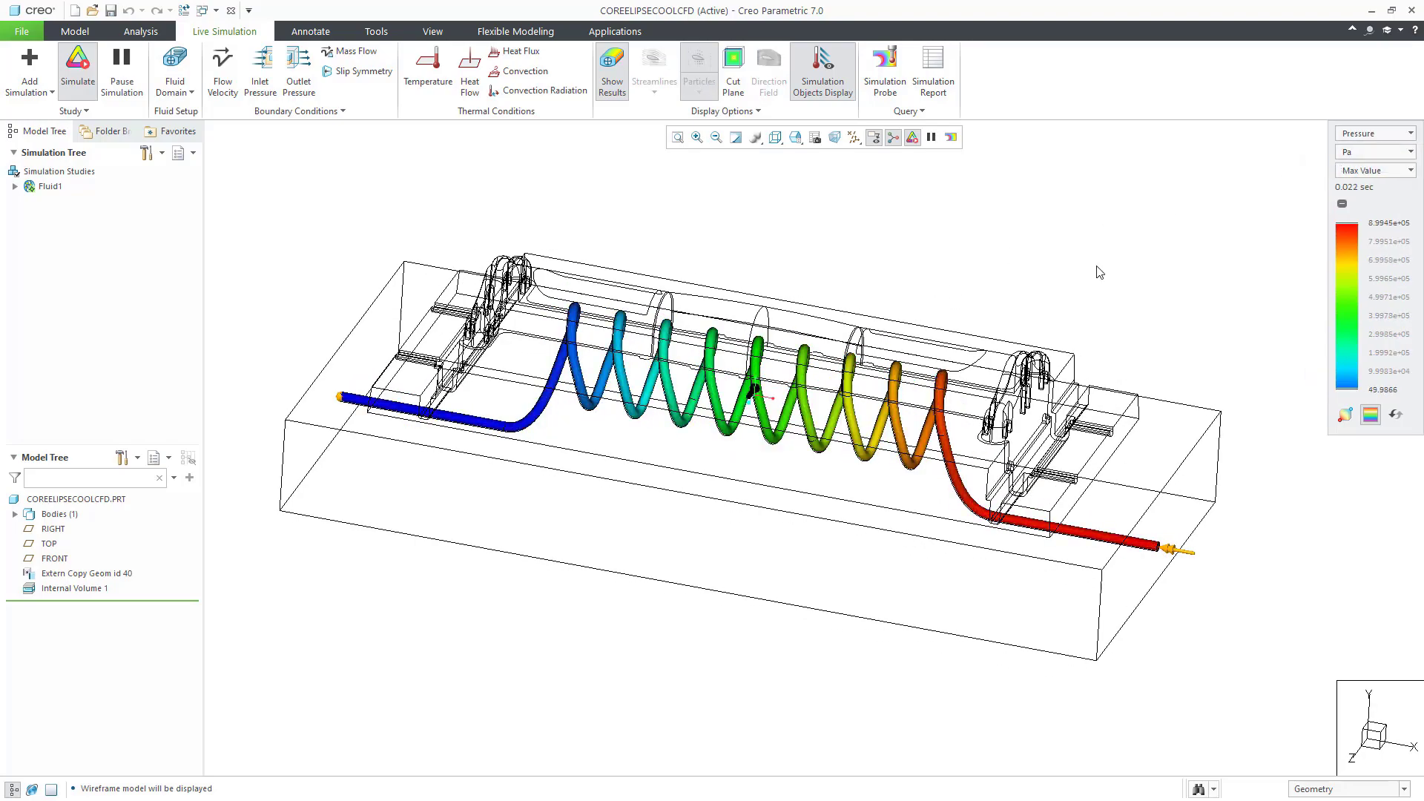
pyautogui.moveTo(1097, 273)
pyautogui.mouseDown(button='middle')
pyautogui.moveTo(1033, 267)
pyautogui.moveTo(1081, 266)
pyautogui.mouseUp(button='middle')
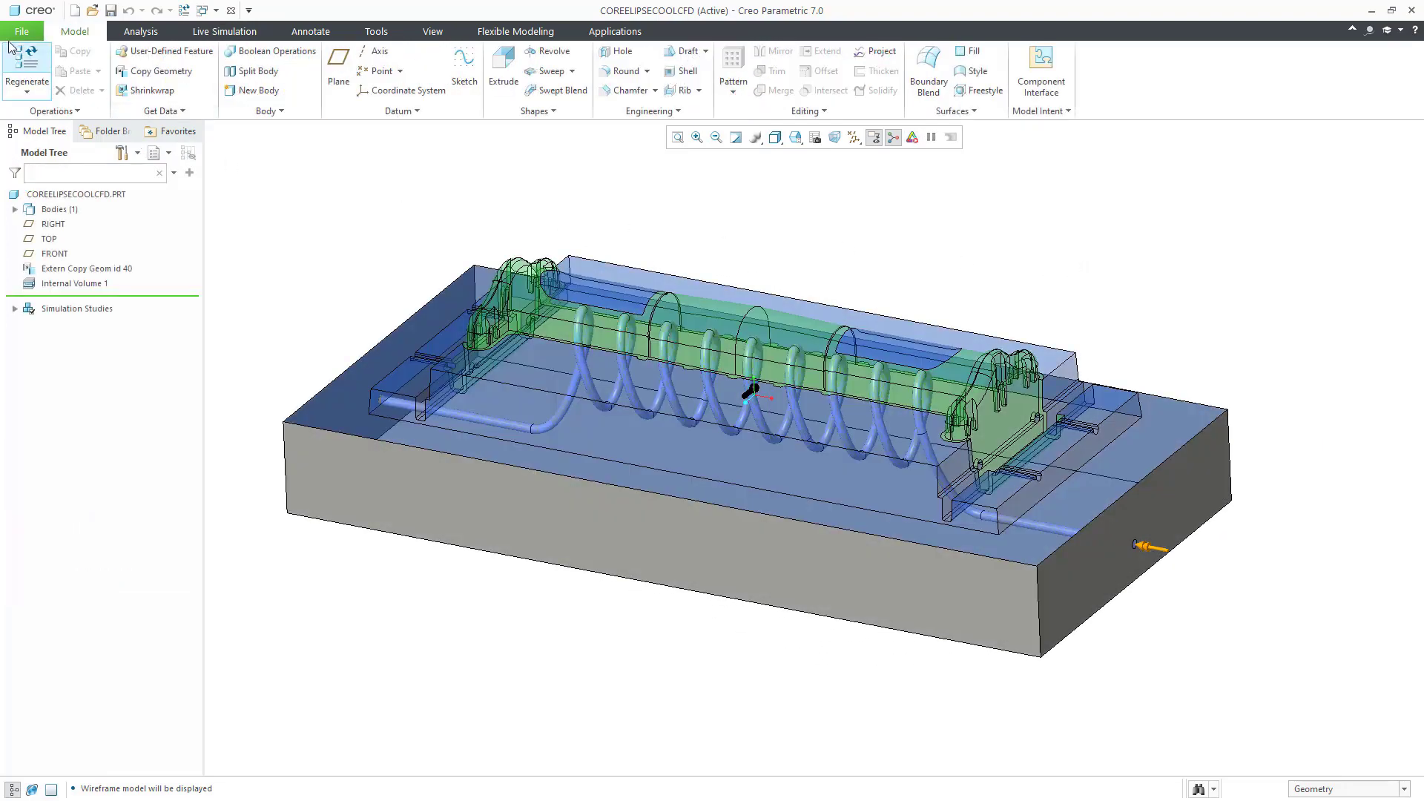
# Step: Prepare the coil core for 3D printing and arrange it on the print tray
pyautogui.click(21, 32)
pyautogui.moveTo(22, 170)
pyautogui.click(128, 238)
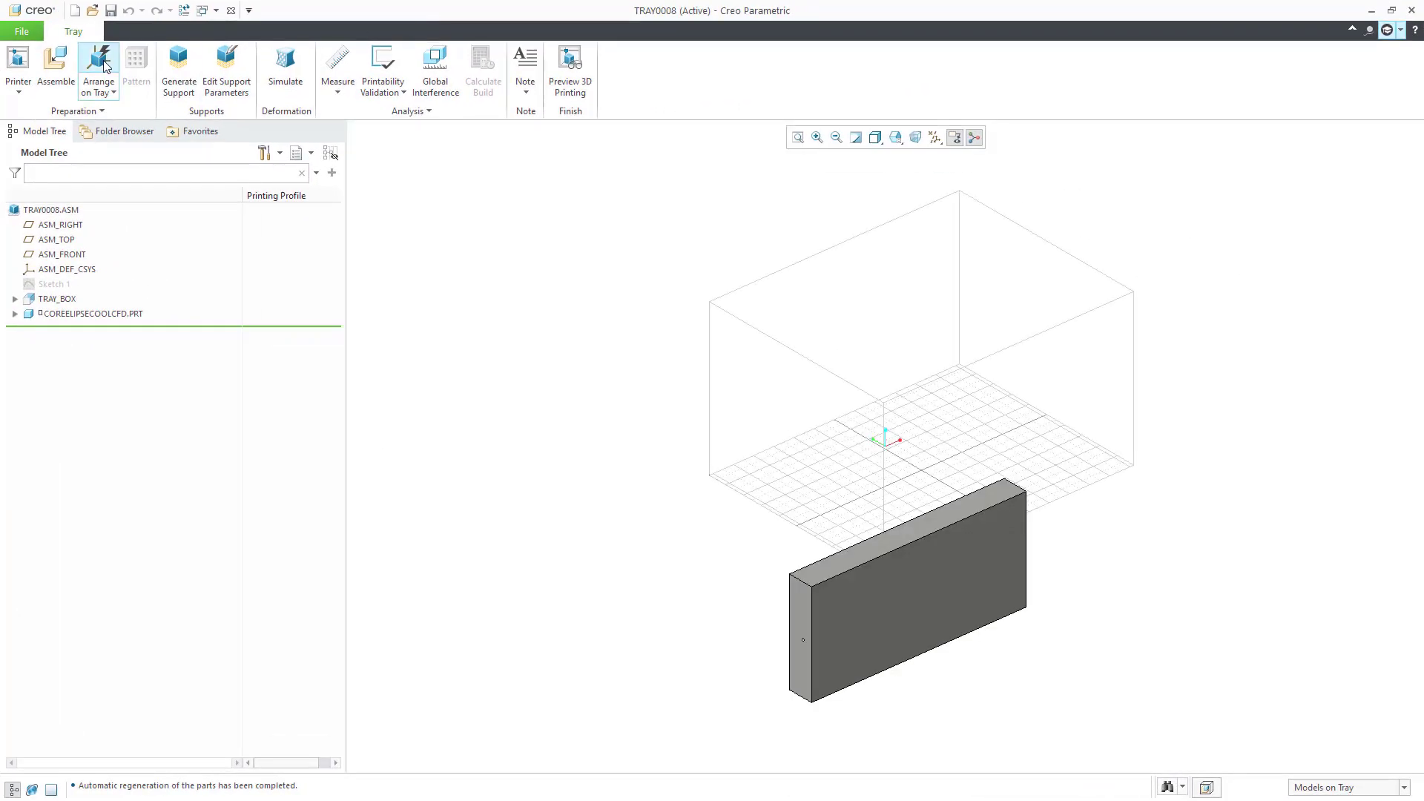
pyautogui.click(99, 68)
pyautogui.scroll(3, 763, 607)
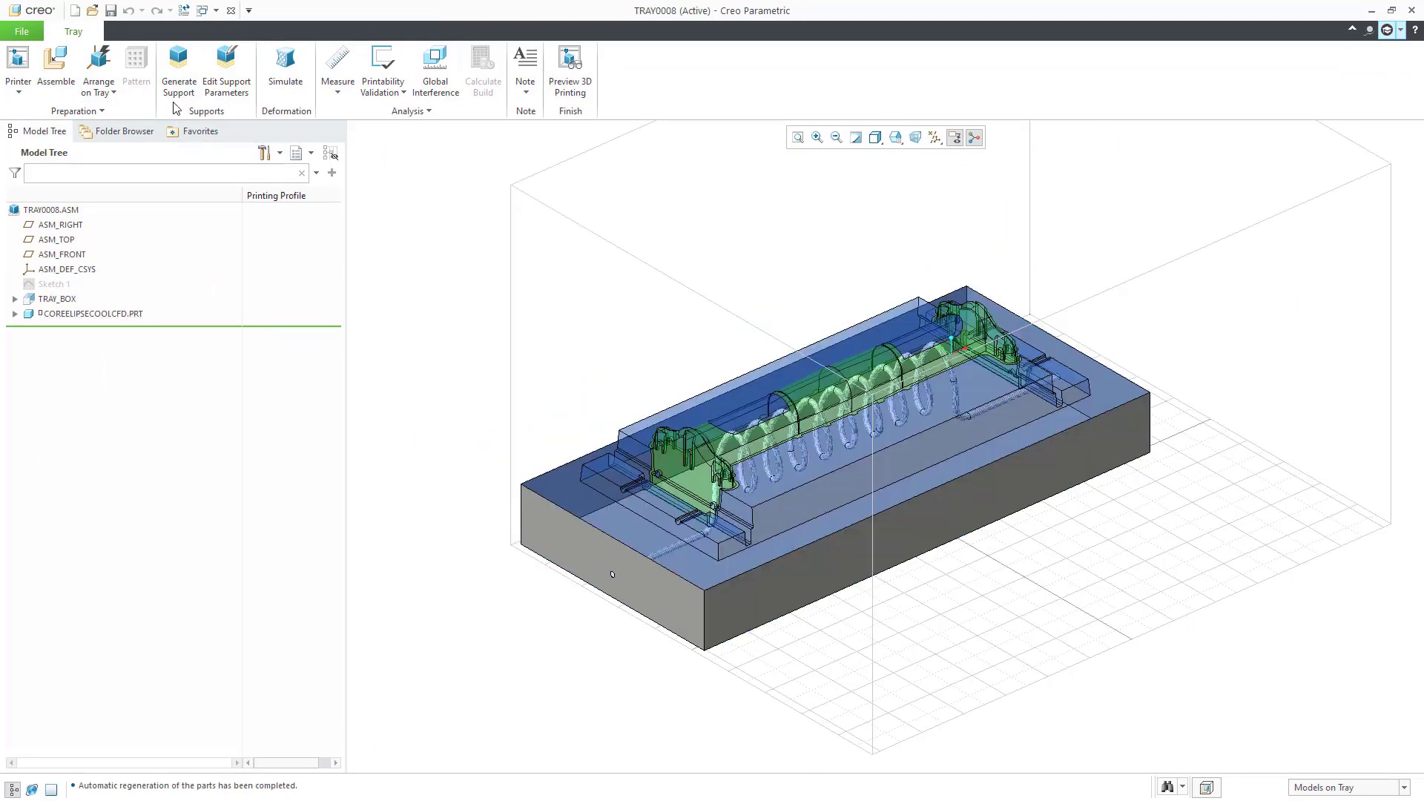
# Step: Activate the 40DegreesPrintability support profile and generate support structures
pyautogui.click(216, 95)
pyautogui.click(602, 271)
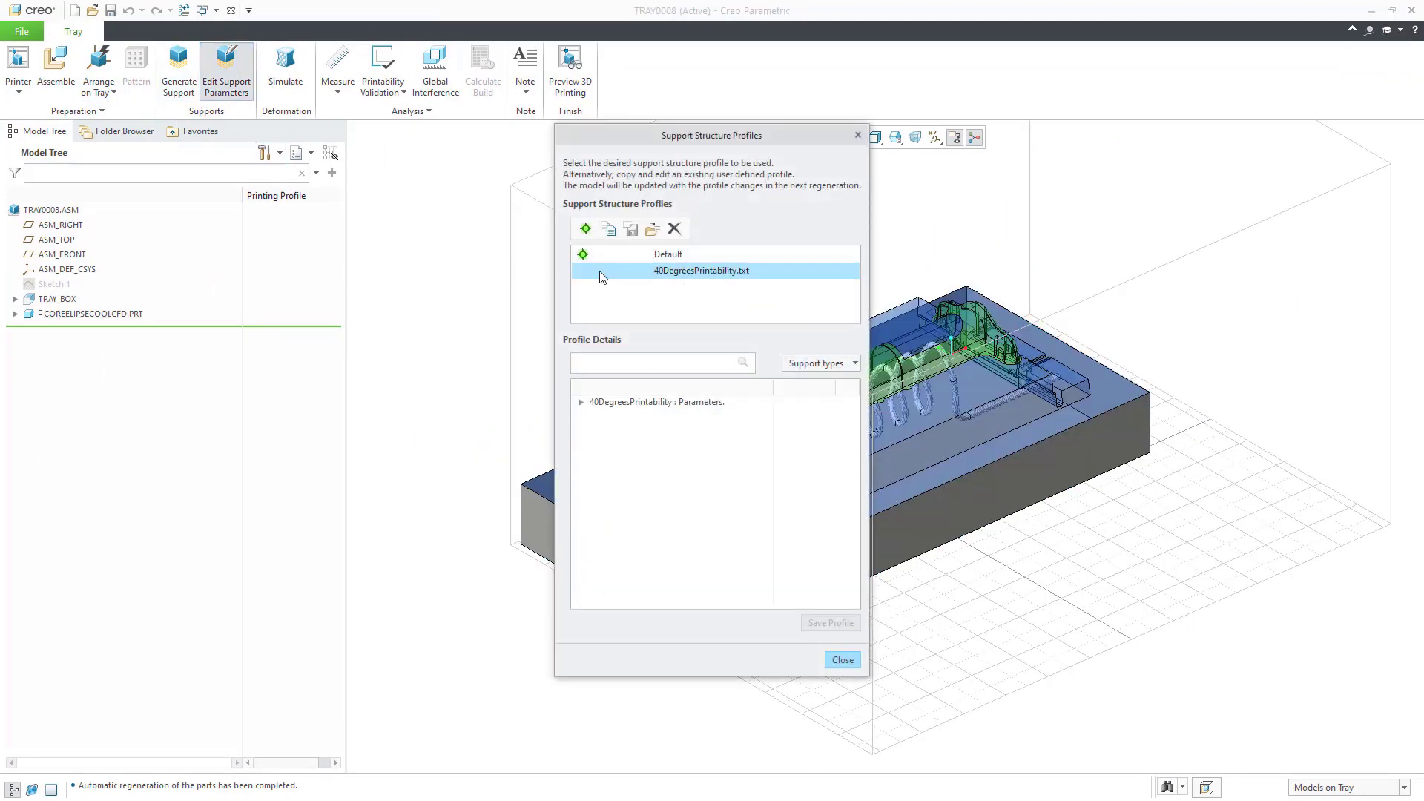
pyautogui.click(585, 230)
pyautogui.click(581, 403)
pyautogui.click(596, 416)
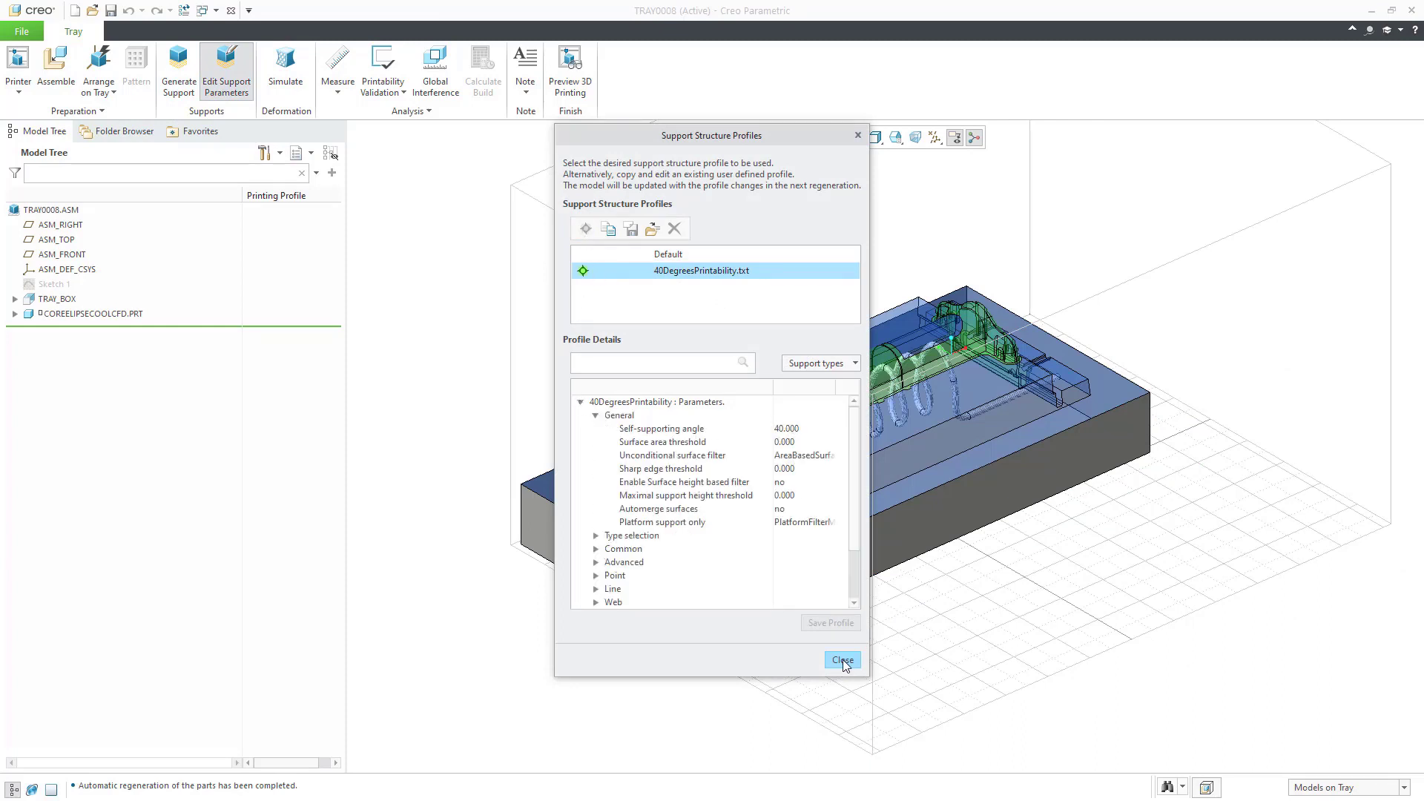
pyautogui.click(842, 660)
pyautogui.click(178, 65)
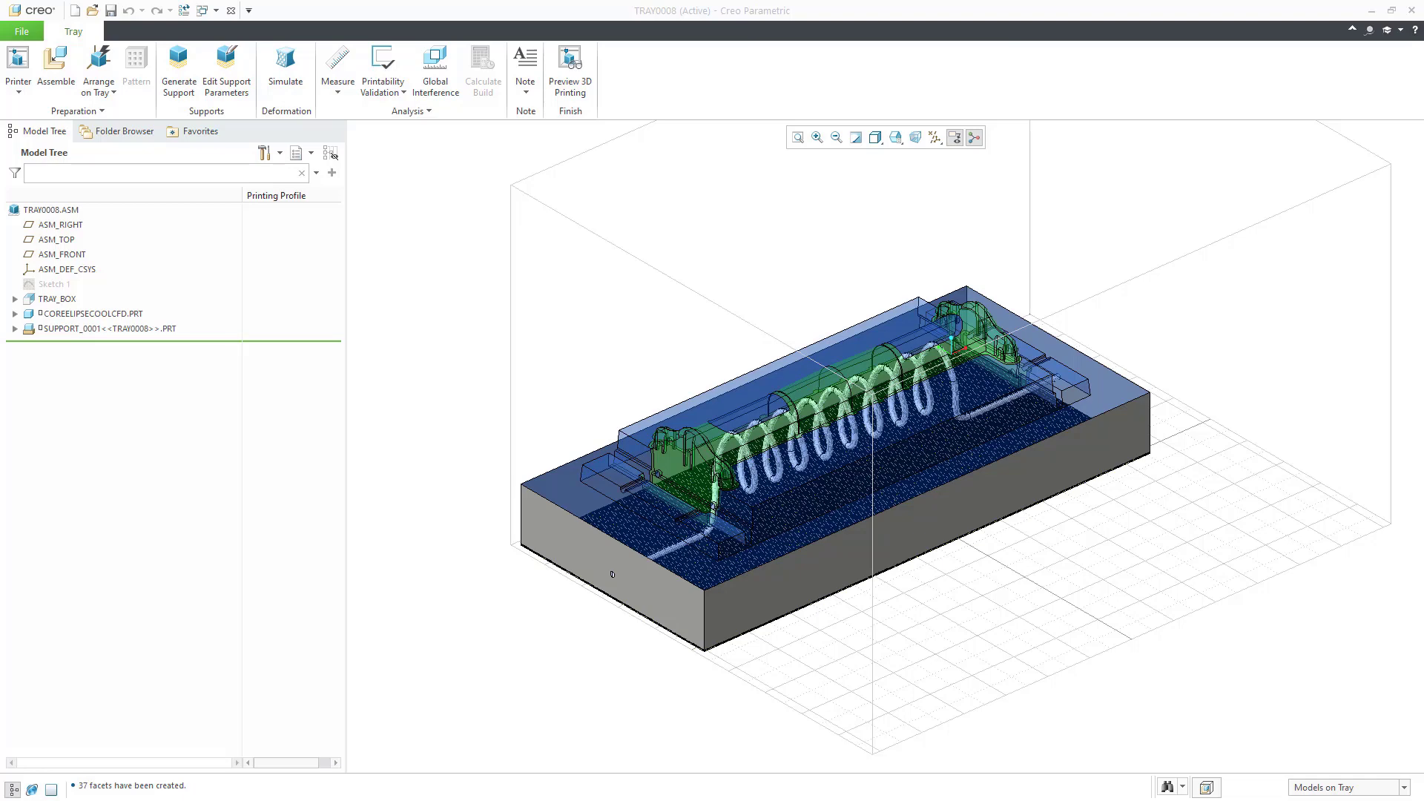
# Step: Preview the tessellated print with clipping on, raising the clip plane to reveal supports
pyautogui.click(570, 83)
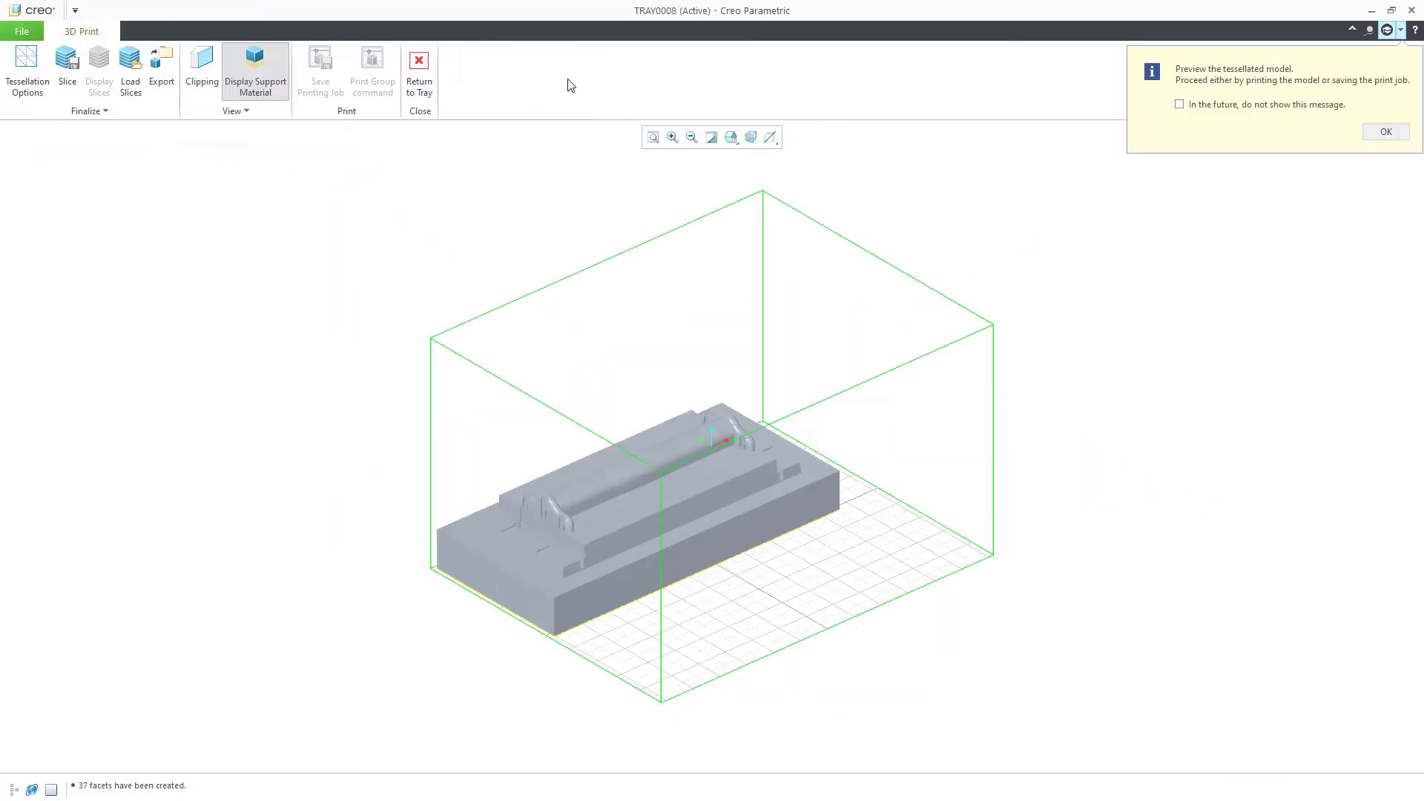
pyautogui.click(207, 66)
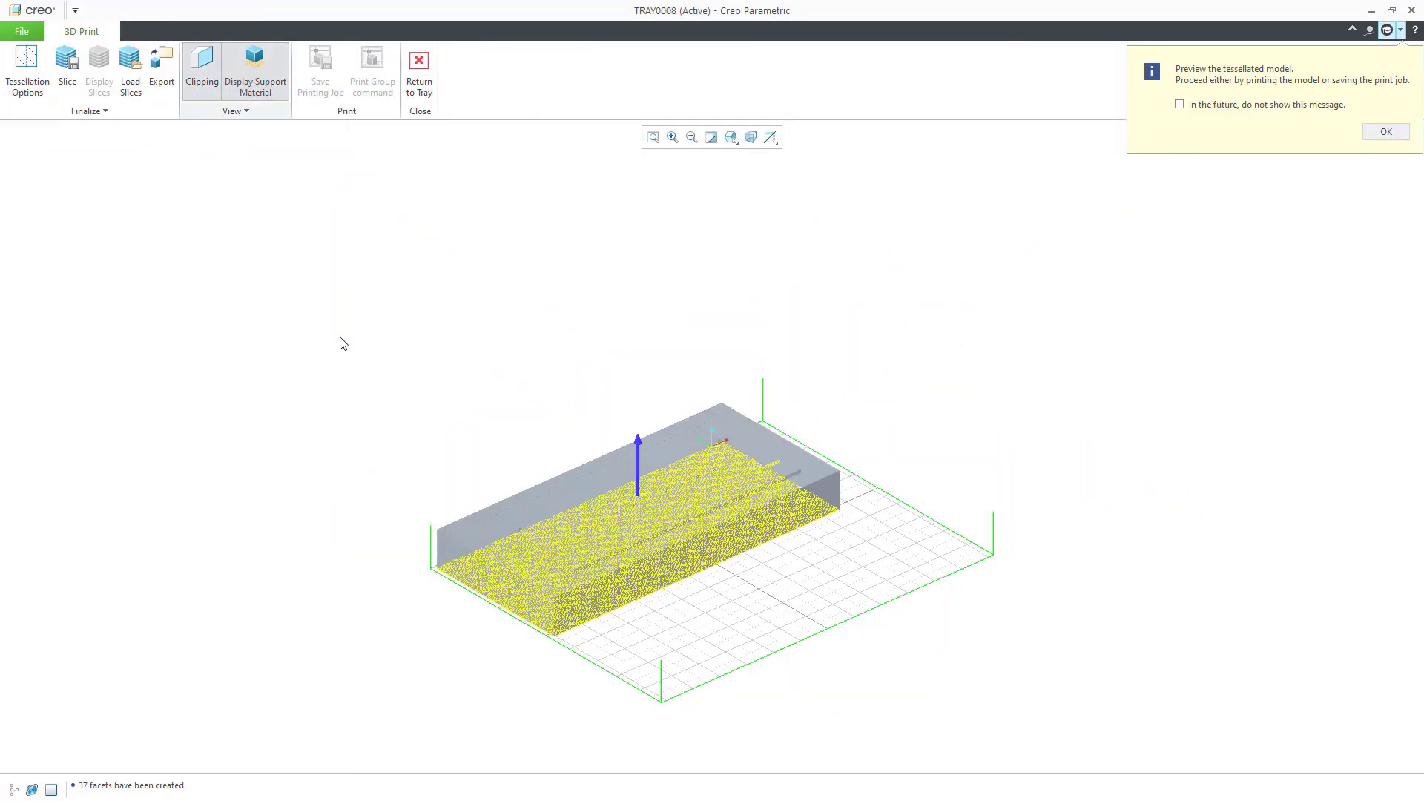
pyautogui.scroll(-10, 537, 566)
pyautogui.moveTo(725, 413); pyautogui.dragTo(728, 372)
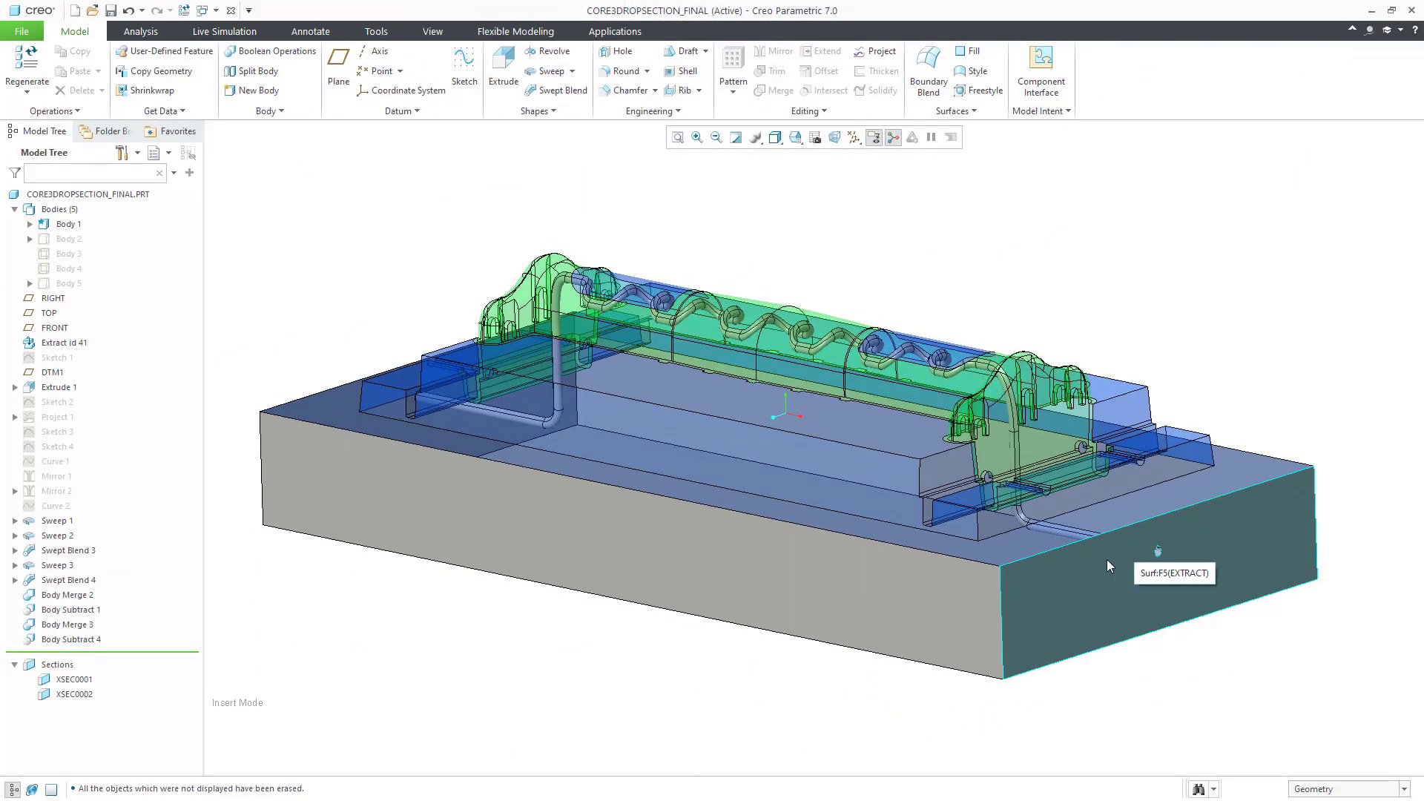
# Step: Zoom and pan to the core's end and select the XSEC0001 cross-section
pyautogui.scroll(3, 1111, 547)
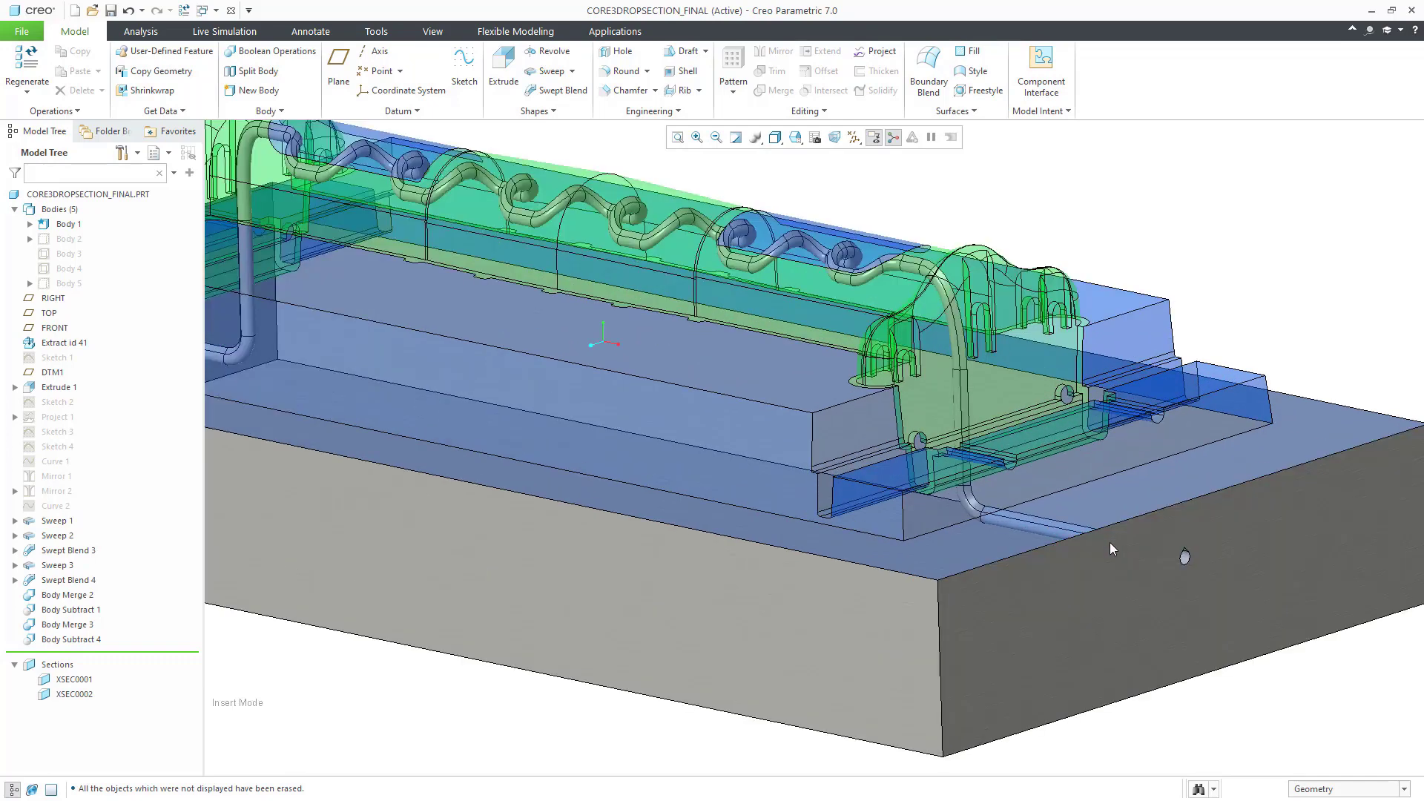
pyautogui.scroll(2, 1111, 547)
pyautogui.keyDown('shift'); pyautogui.moveTo(1110, 547); pyautogui.dragTo(1127, 650, button='middle'); pyautogui.keyUp('shift')
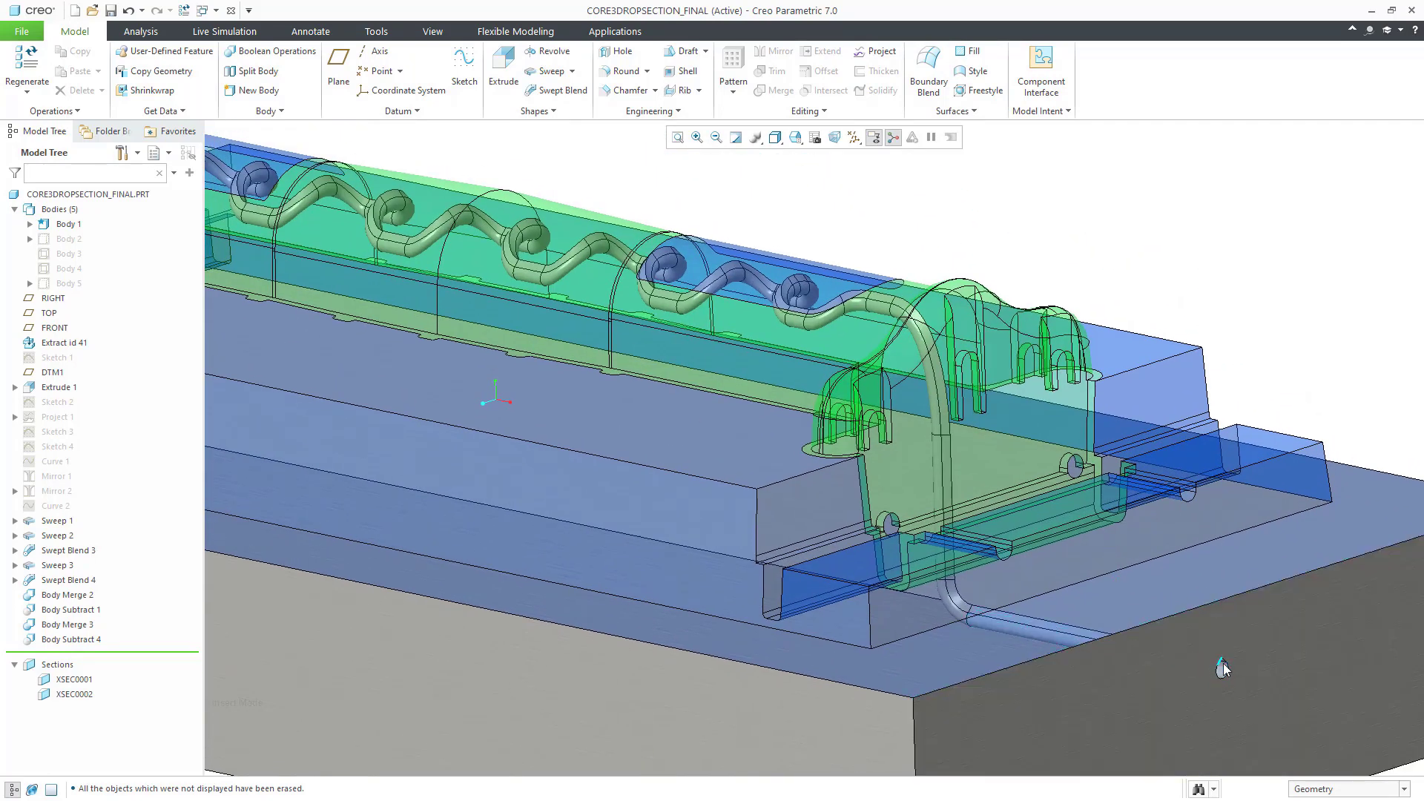
pyautogui.click(81, 679)
# Step: Edit XSEC0001, pushing the section plane deeper and zooming in on the clipped core
pyautogui.click(125, 591)
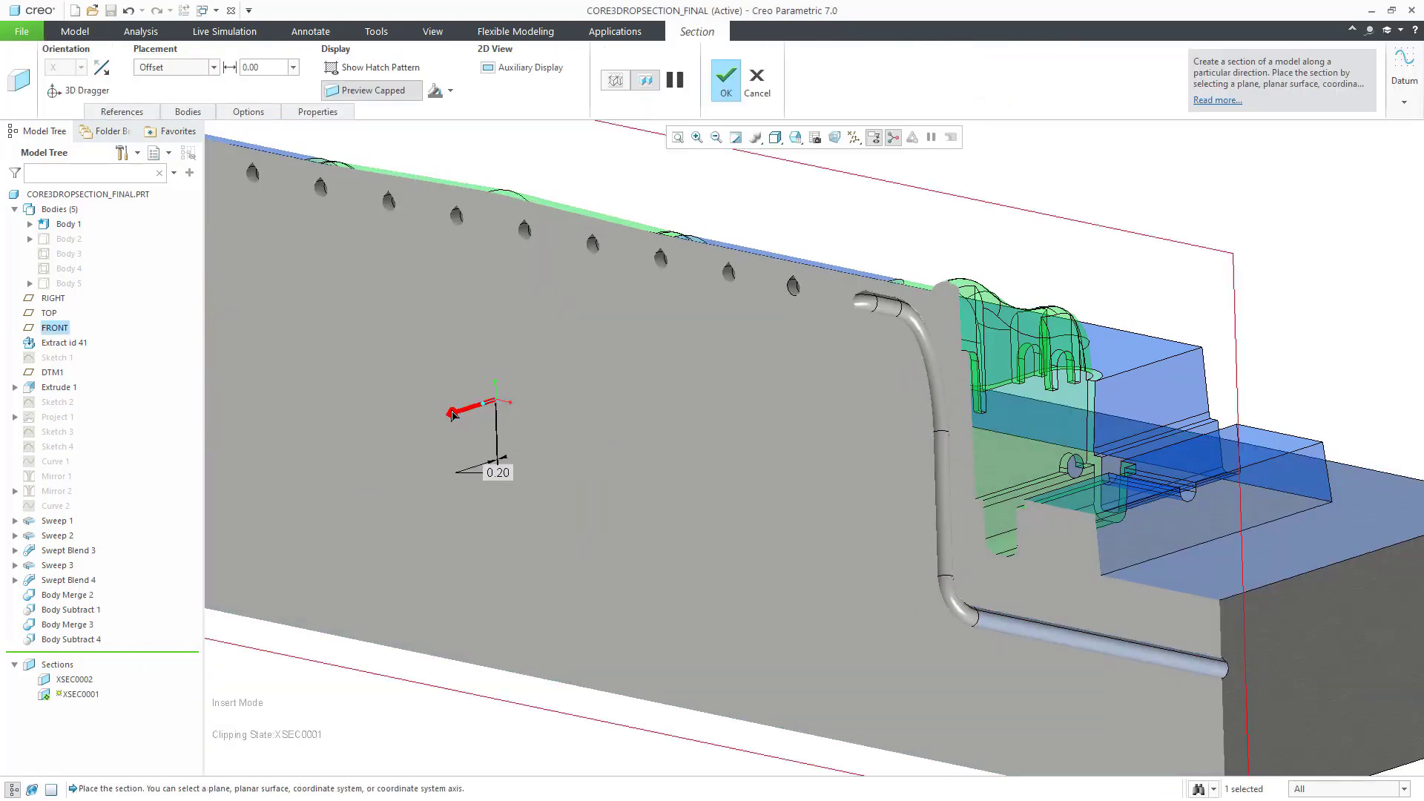
pyautogui.moveTo(453, 414)
pyautogui.mouseDown()
pyautogui.moveTo(418, 427)
pyautogui.moveTo(441, 412)
pyautogui.mouseUp()
pyautogui.scroll(5, 441, 413)
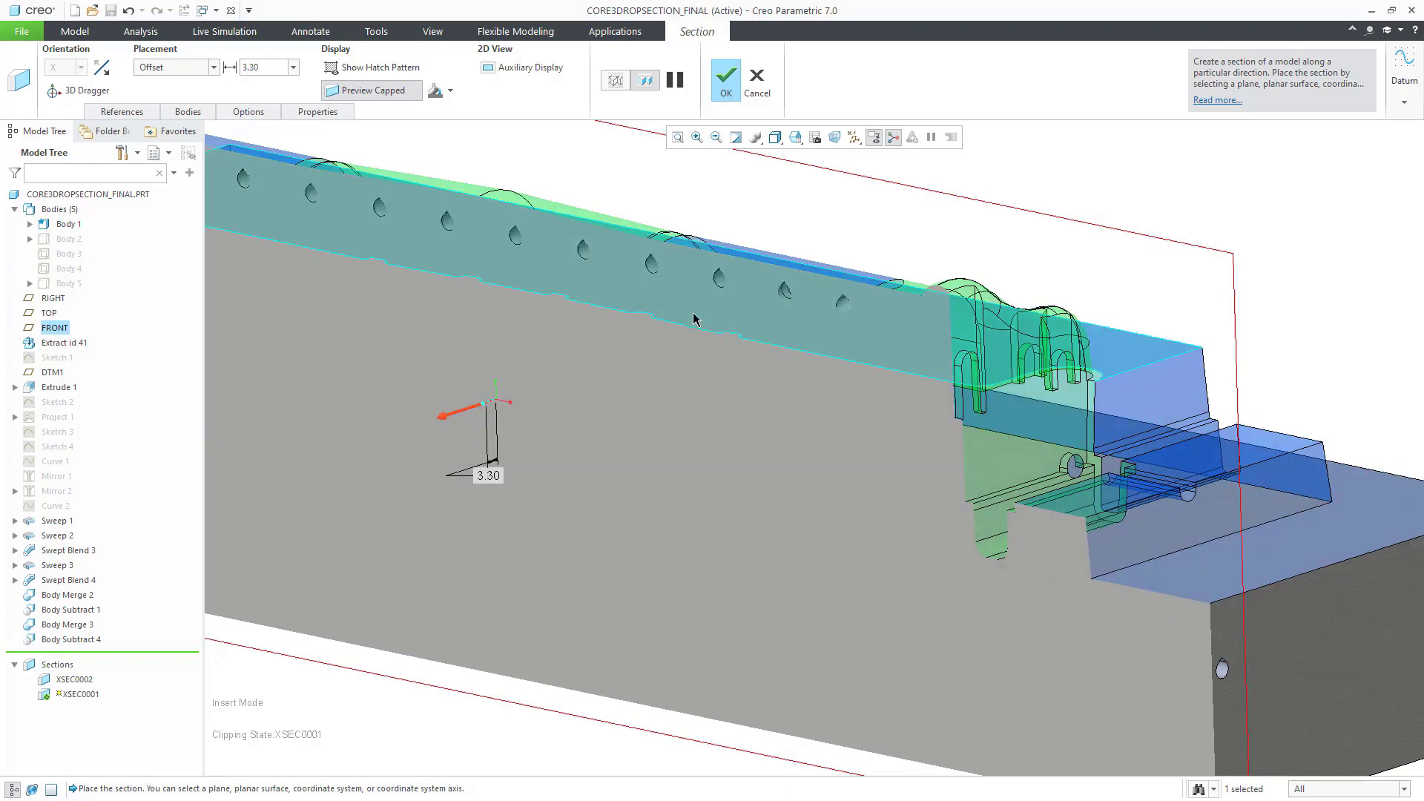
pyautogui.keyDown('ctrl'); pyautogui.moveTo(694, 312); pyautogui.dragTo(440, 446, button='middle'); pyautogui.keyUp('ctrl')
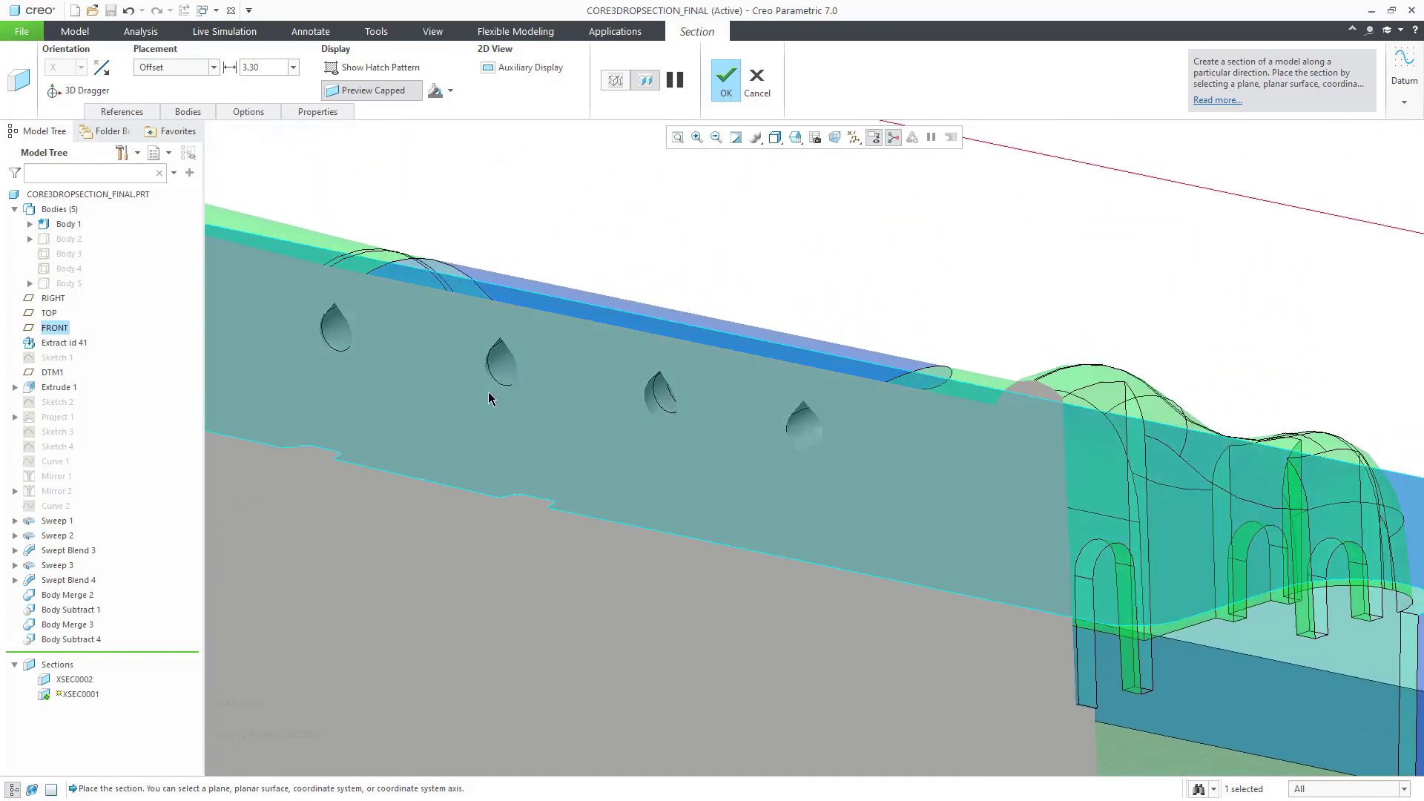
pyautogui.scroll(-5, 618, 462)
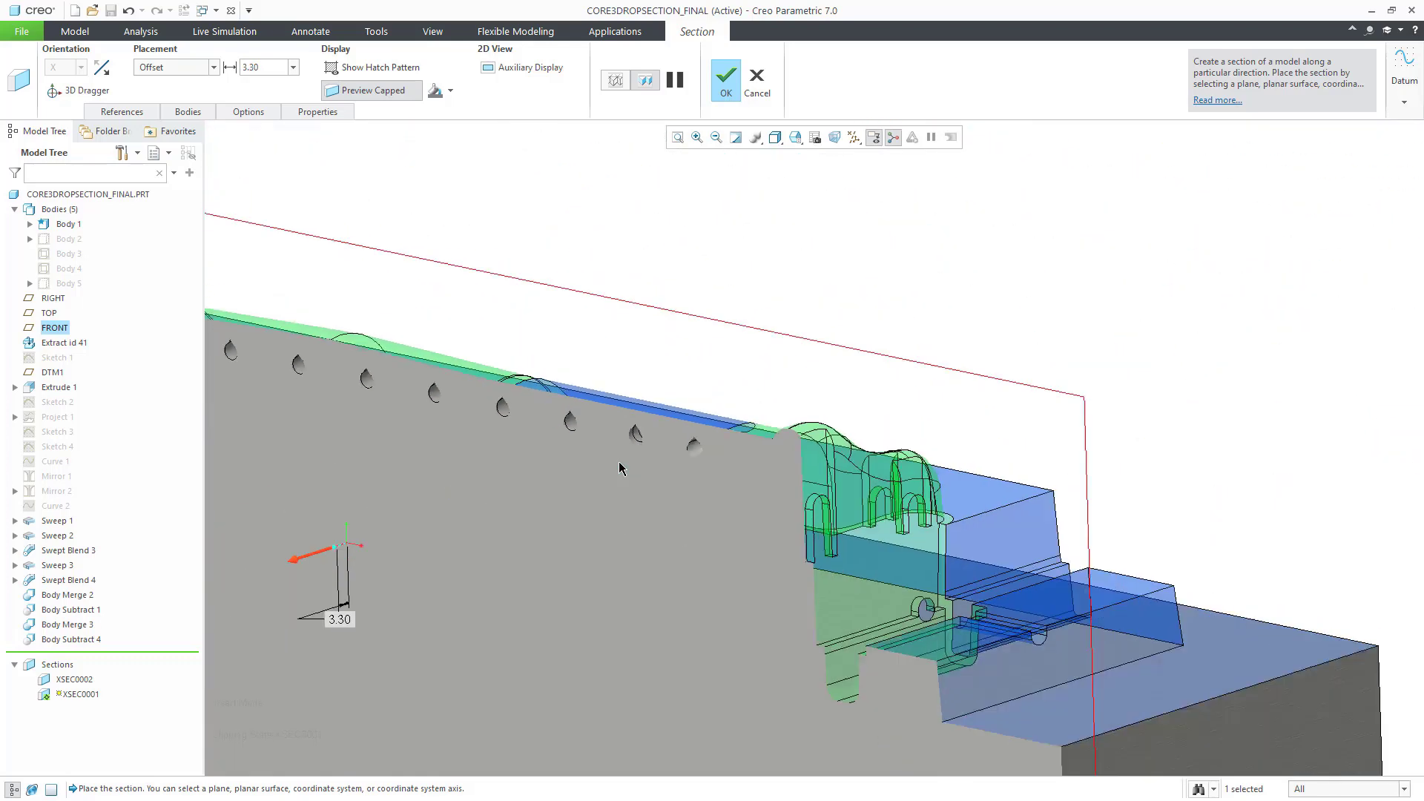
pyautogui.keyDown('ctrl'); pyautogui.moveTo(636, 543); pyautogui.dragTo(638, 422, button='middle'); pyautogui.keyUp('ctrl')
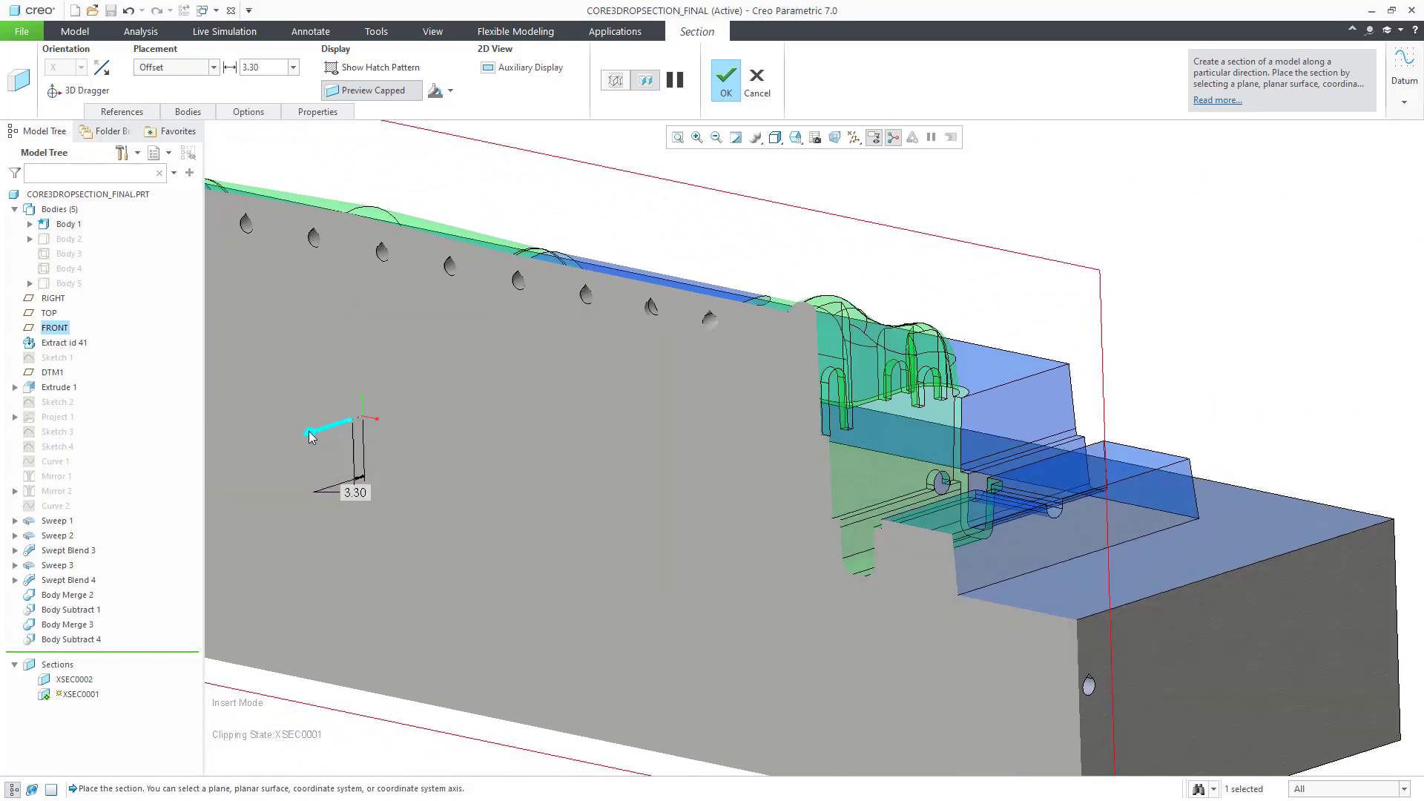
# Step: Bring the section offset back to 0.90, then cancel and discard the section edit
pyautogui.moveTo(317, 428)
pyautogui.mouseDown()
pyautogui.moveTo(341, 427)
pyautogui.moveTo(322, 434)
pyautogui.mouseUp()
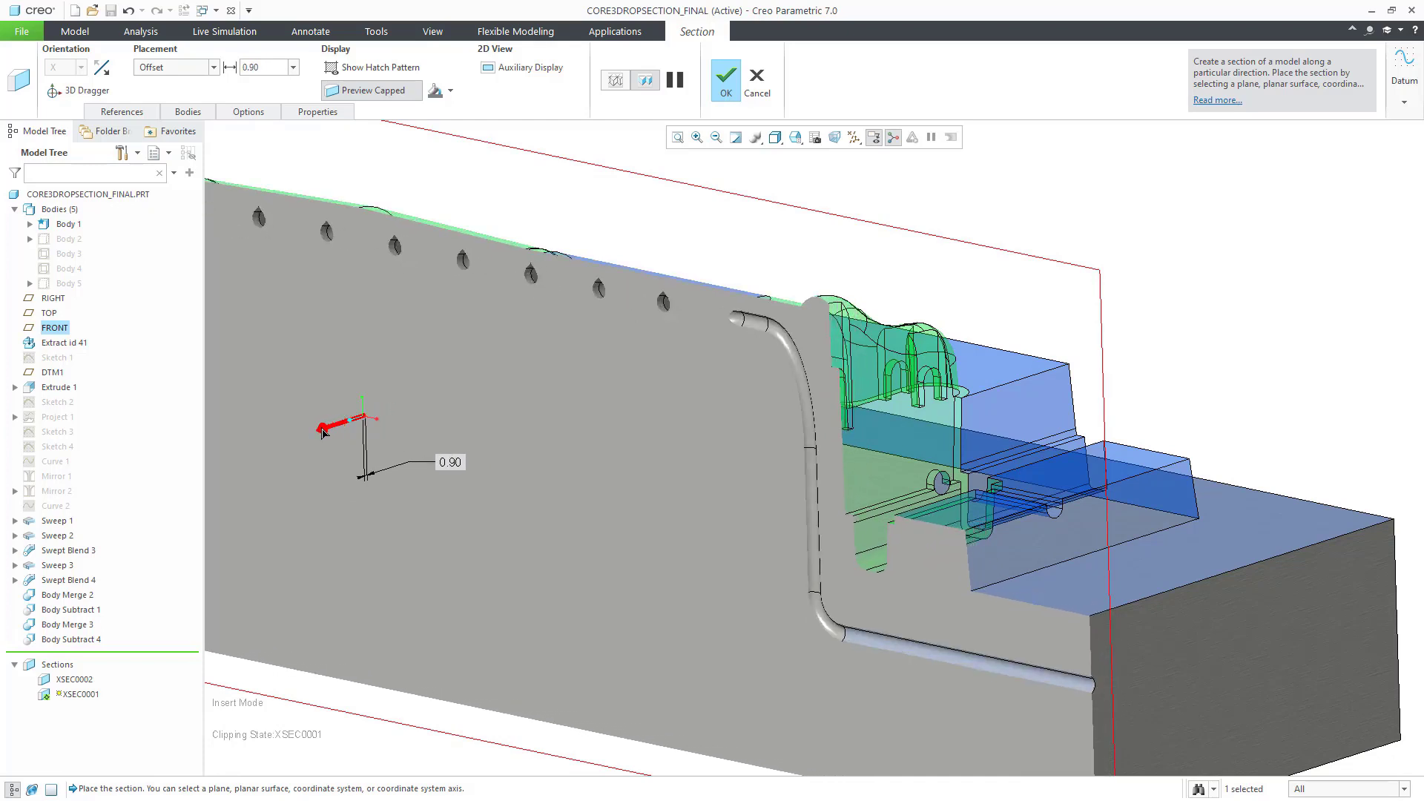
pyautogui.click(763, 82)
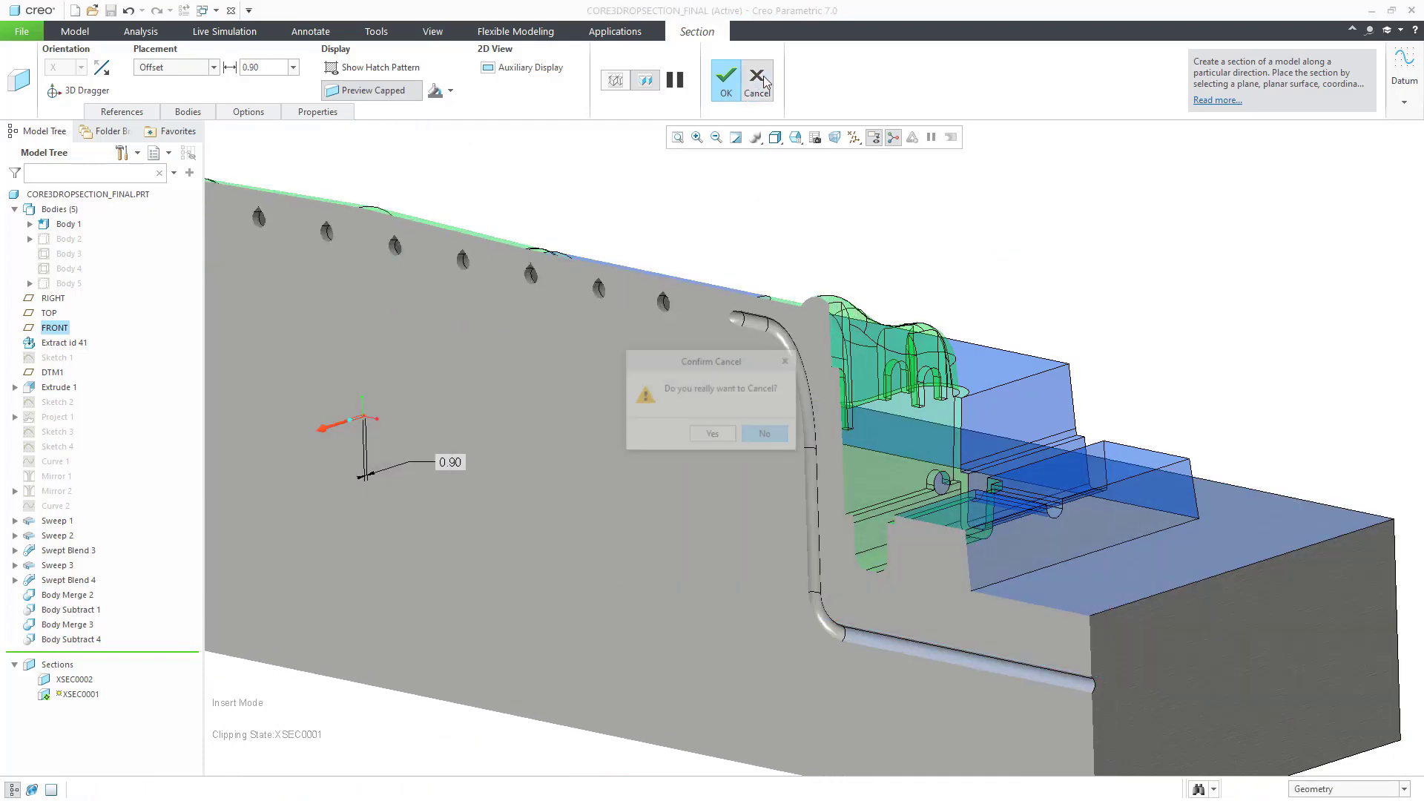
pyautogui.click(708, 435)
# Step: Start 3D printing preparation for the core and maximize the new print tray window
pyautogui.click(792, 251)
pyautogui.click(21, 31)
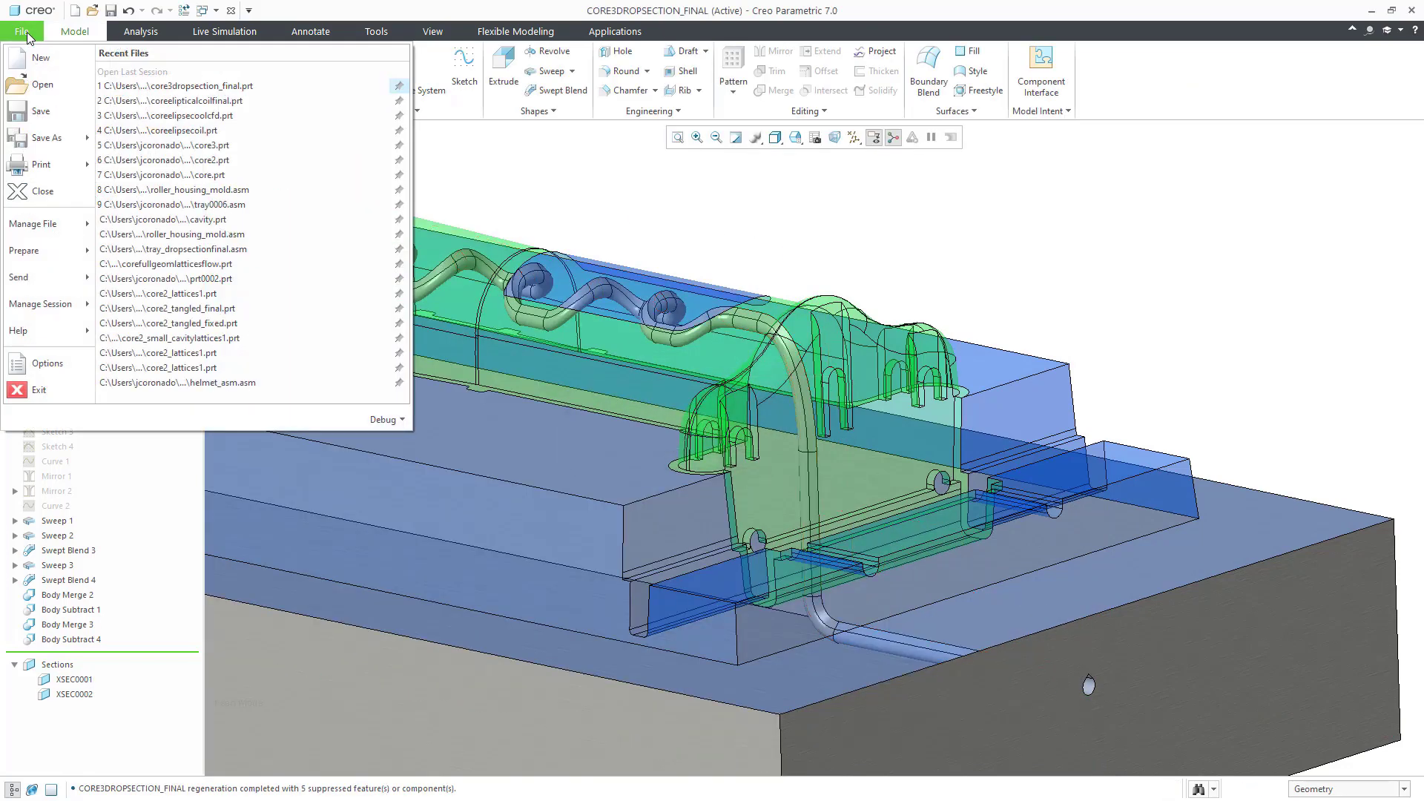
pyautogui.moveTo(43, 165)
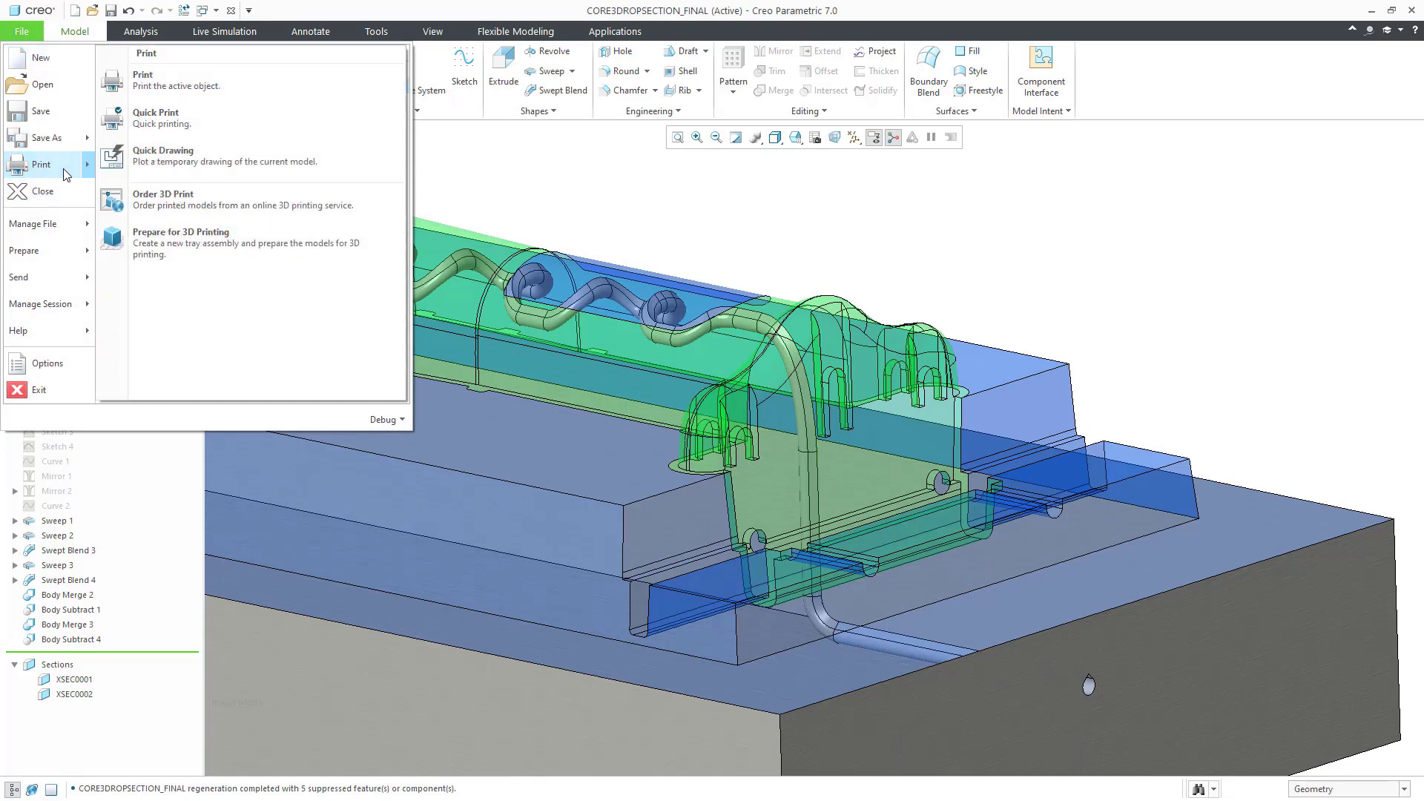
pyautogui.click(197, 239)
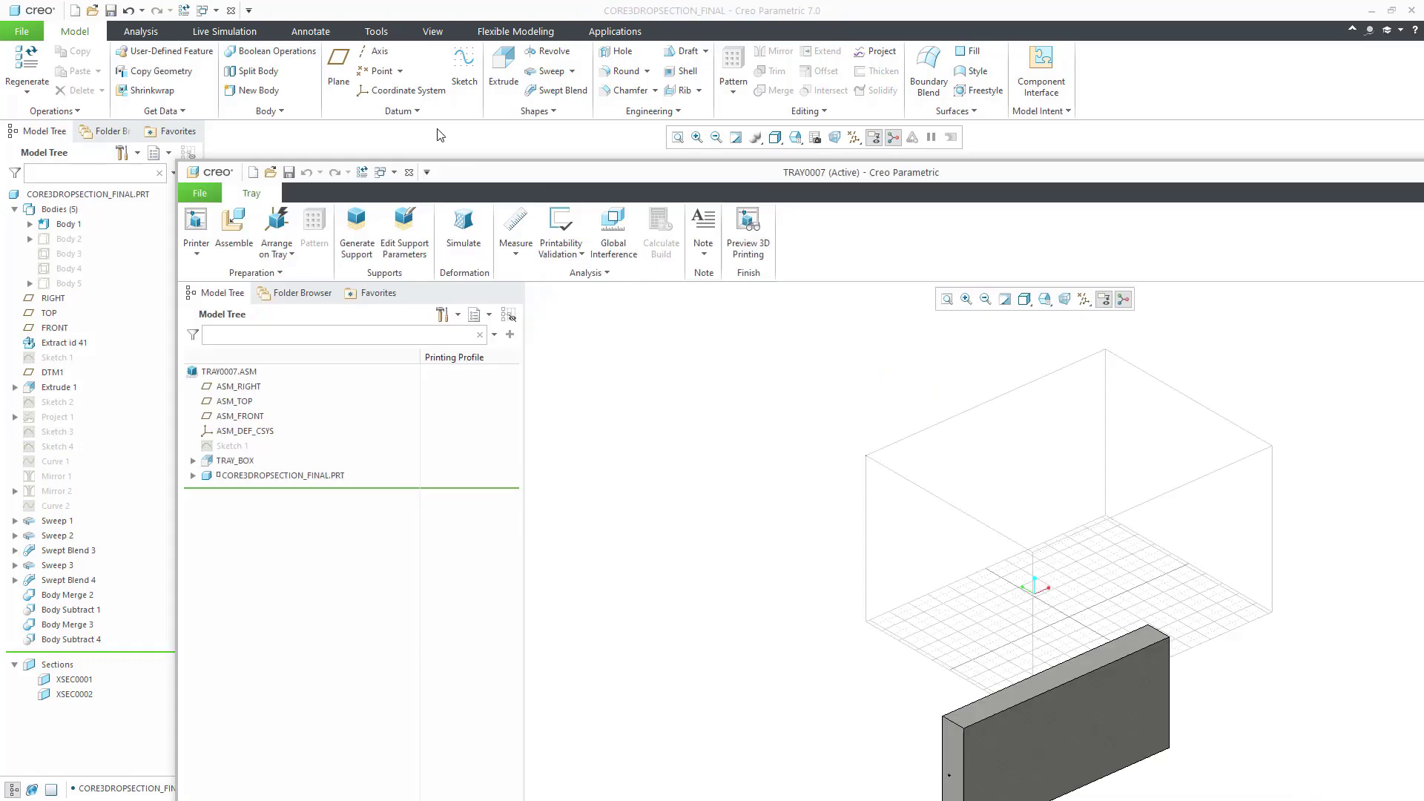
pyautogui.moveTo(456, 166); pyautogui.dragTo(312, 98)
pyautogui.doubleClick(312, 98)
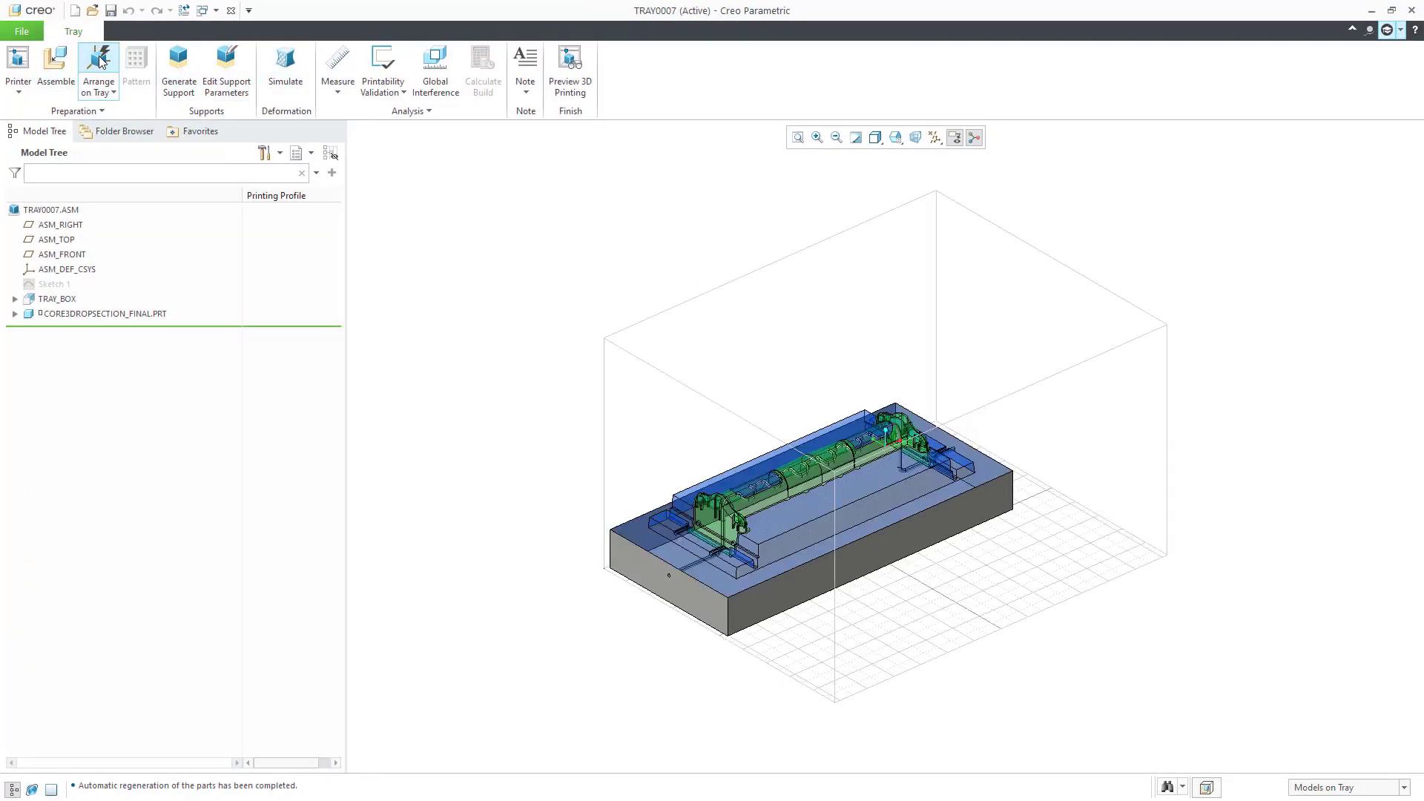
# Step: Choose the 40DegreesPrintability support profile and generate support structures
pyautogui.click(240, 83)
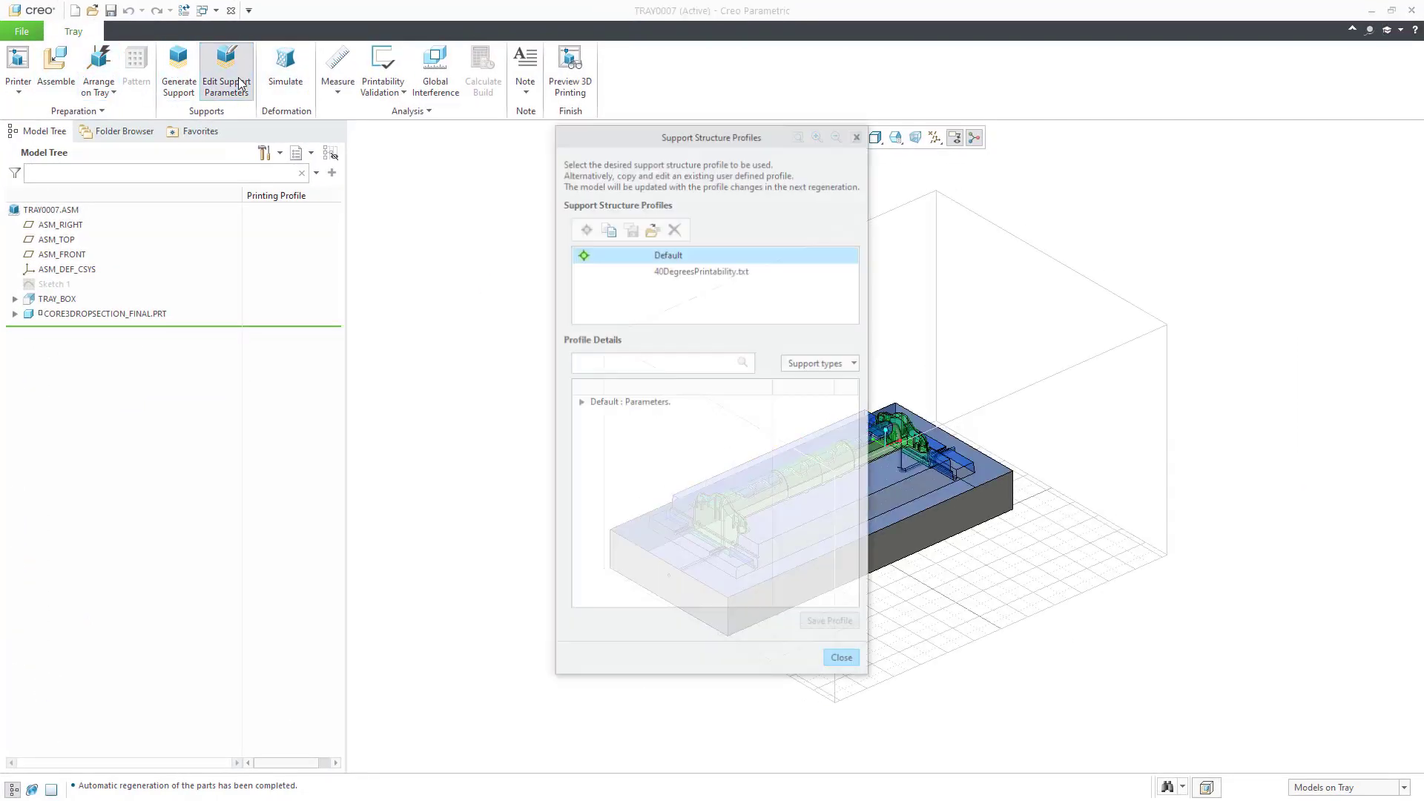
pyautogui.click(629, 270)
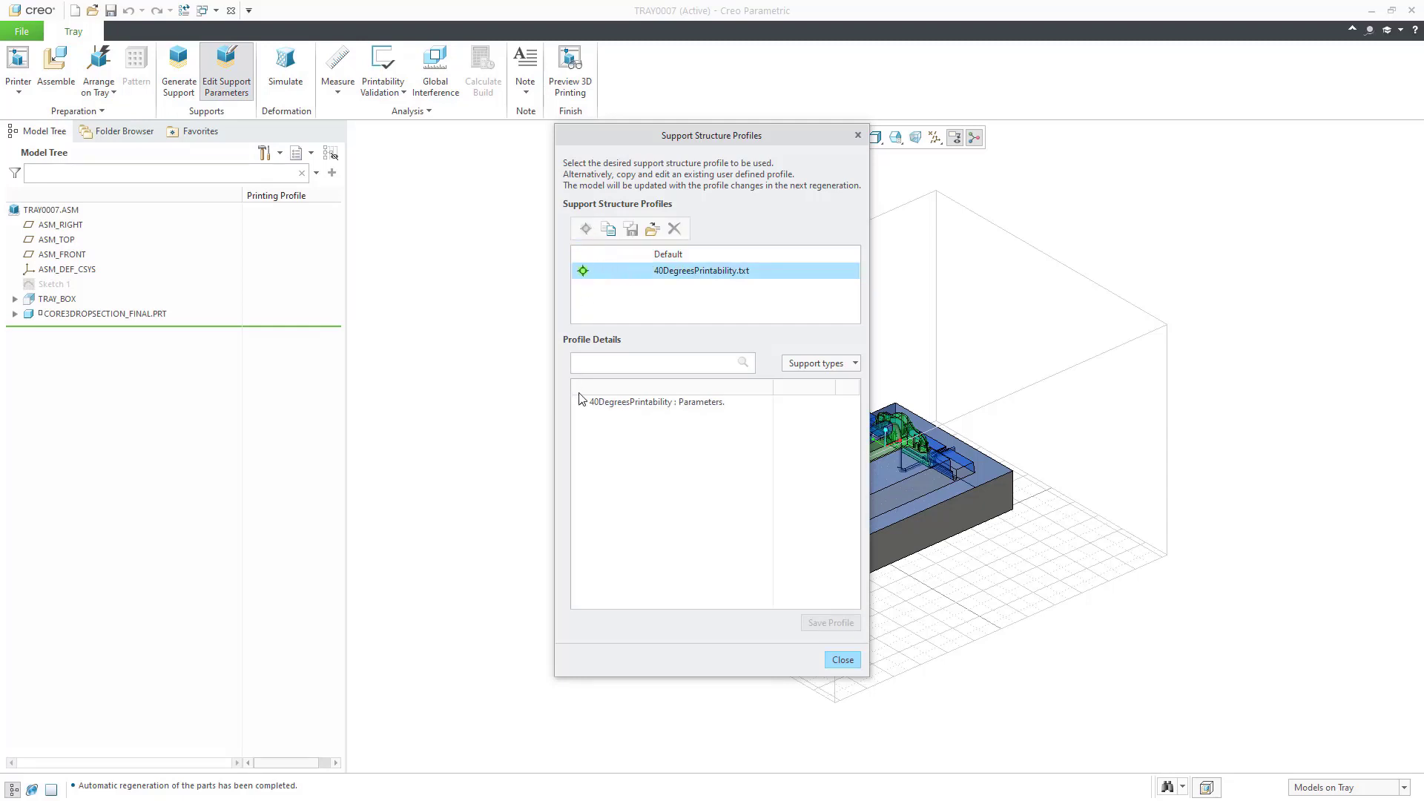
pyautogui.click(582, 402)
pyautogui.click(596, 416)
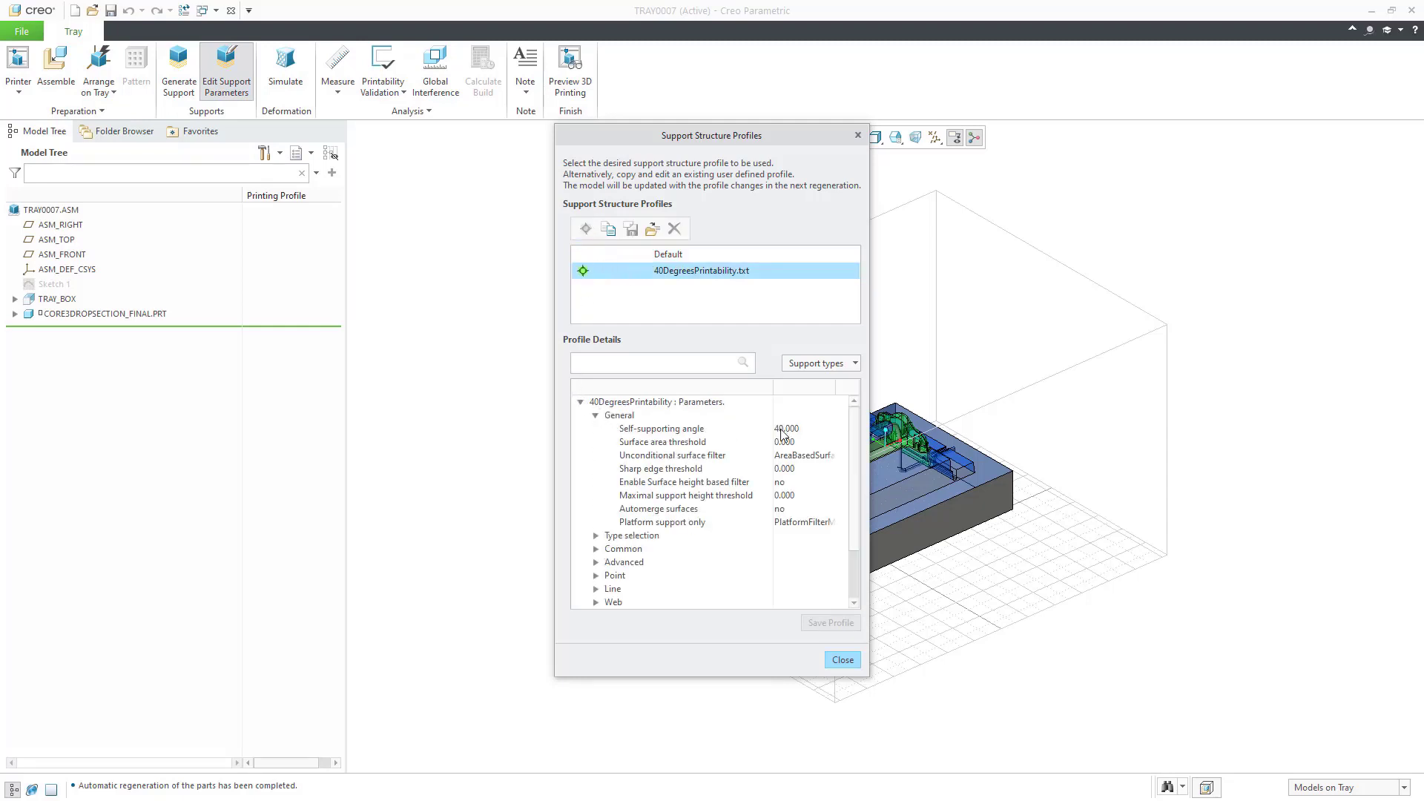
pyautogui.click(842, 659)
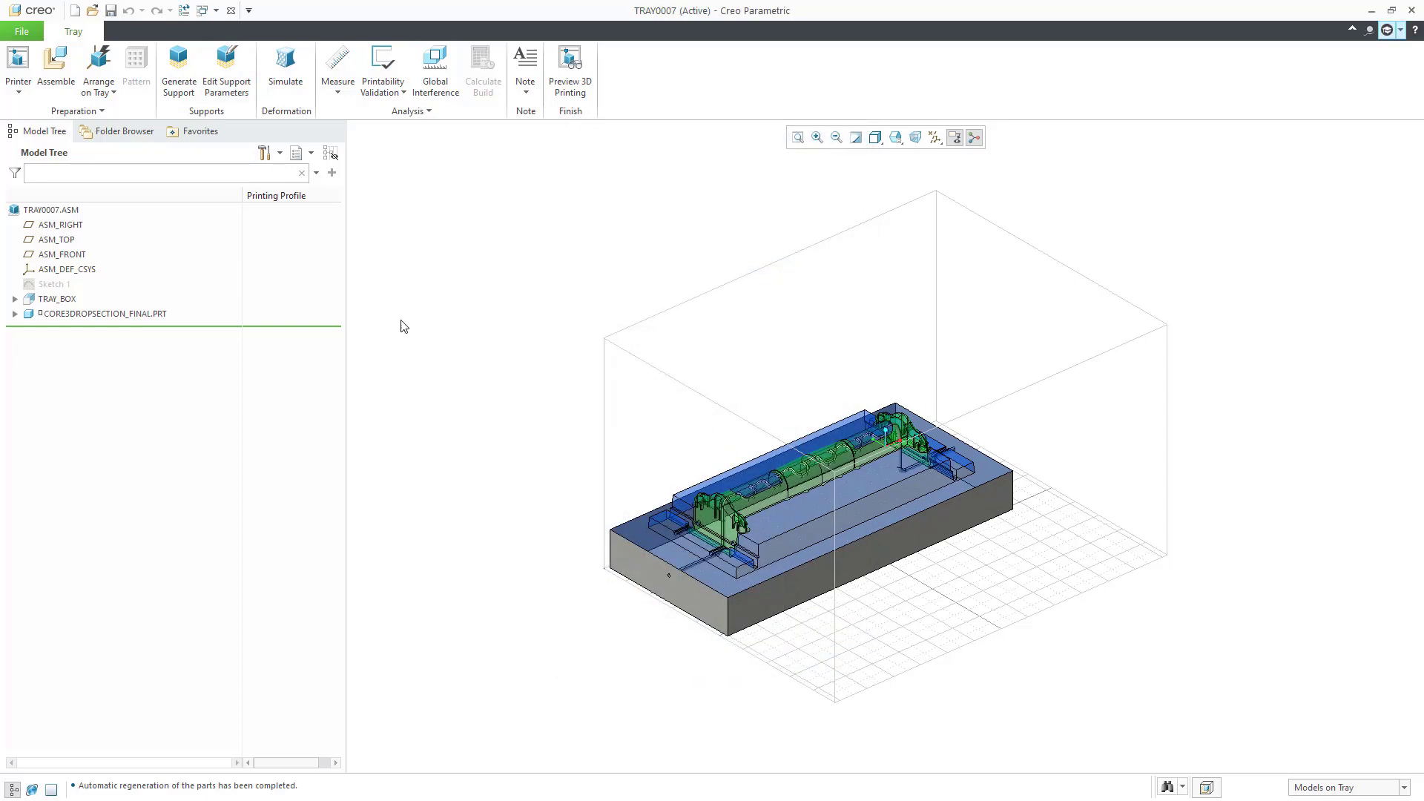
pyautogui.click(179, 71)
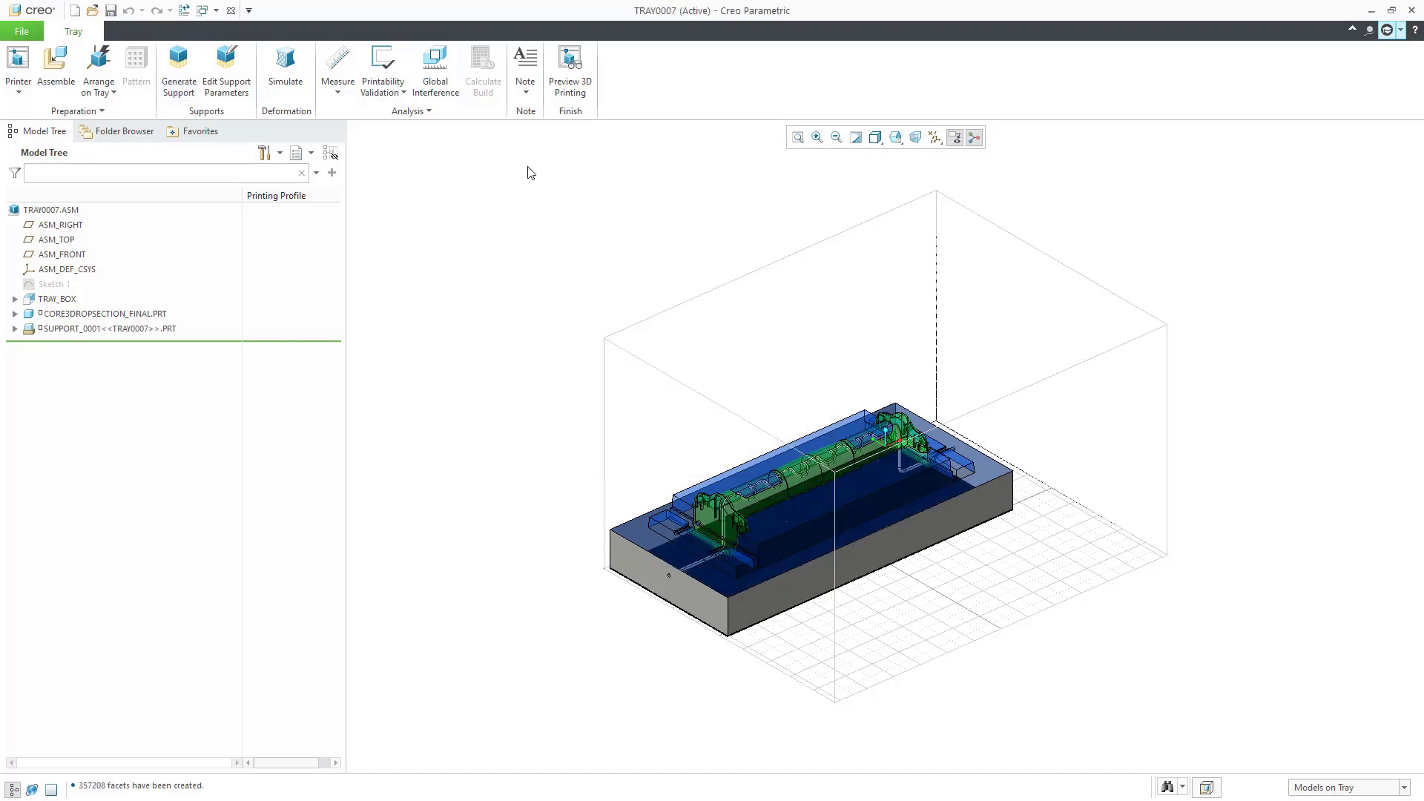
# Step: Preview the tessellated print clipped, sweeping the section through the top slots, then return to tray
pyautogui.click(569, 69)
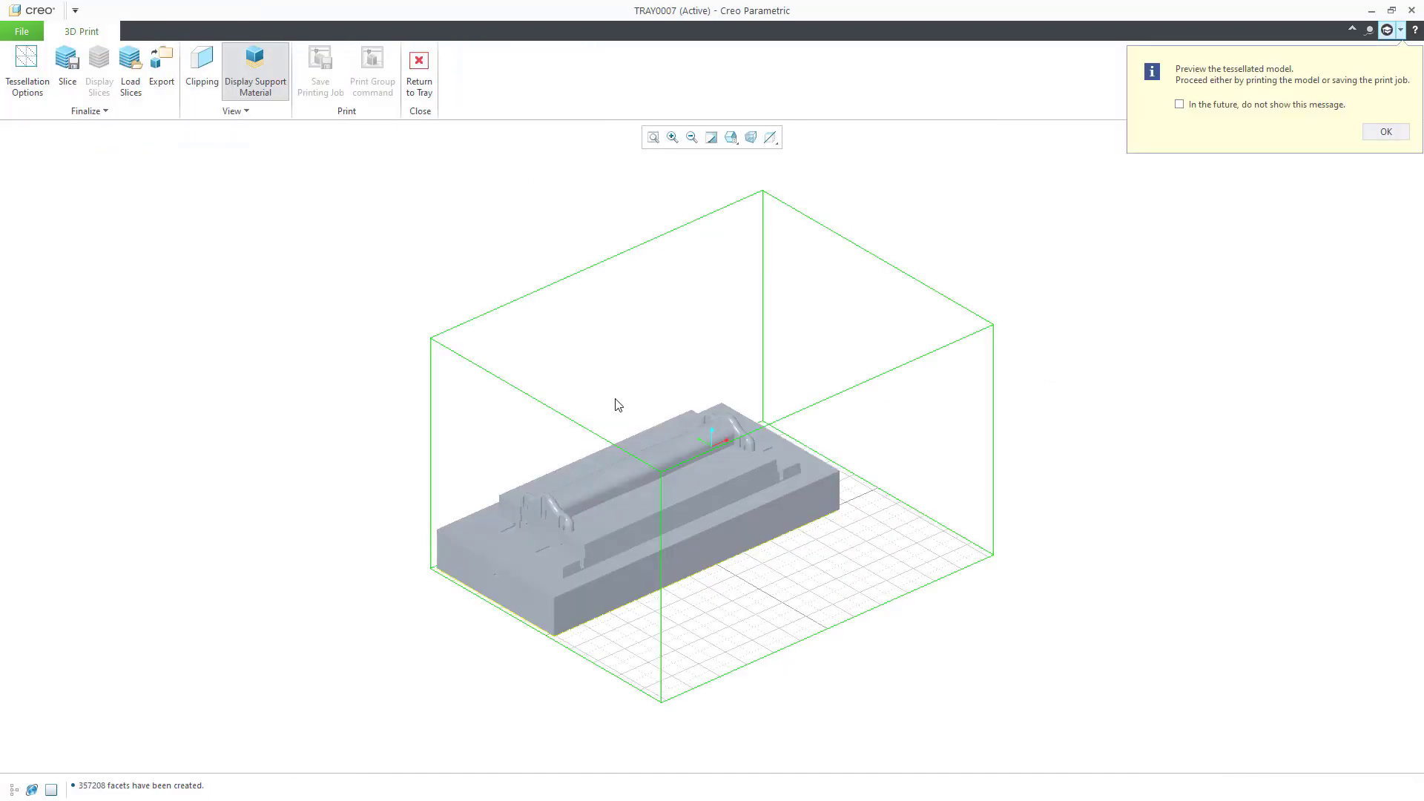
pyautogui.click(208, 74)
pyautogui.moveTo(632, 461); pyautogui.dragTo(663, 395)
pyautogui.scroll(5, 647, 407)
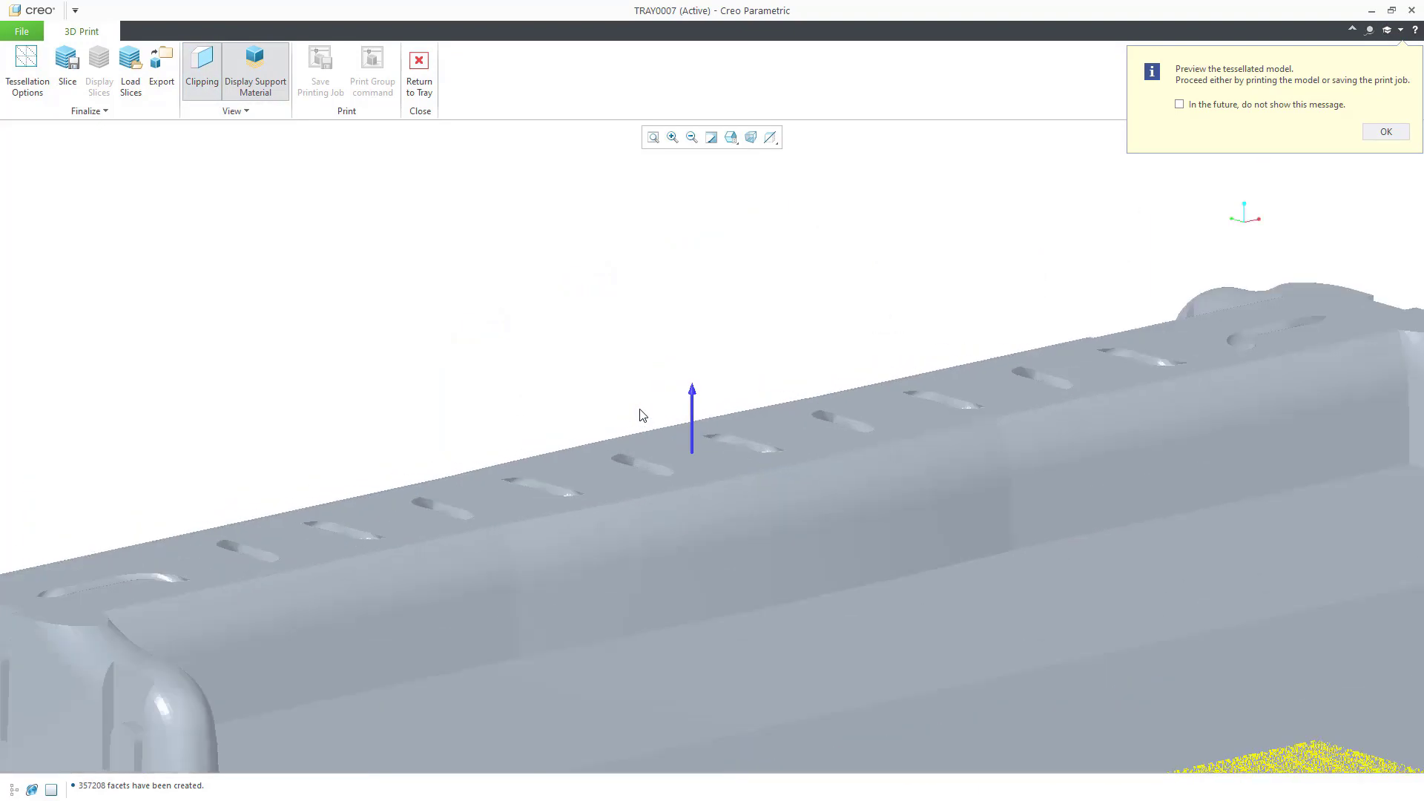
pyautogui.moveTo(705, 413)
pyautogui.mouseDown()
pyautogui.moveTo(705, 467)
pyautogui.moveTo(701, 388)
pyautogui.mouseUp()
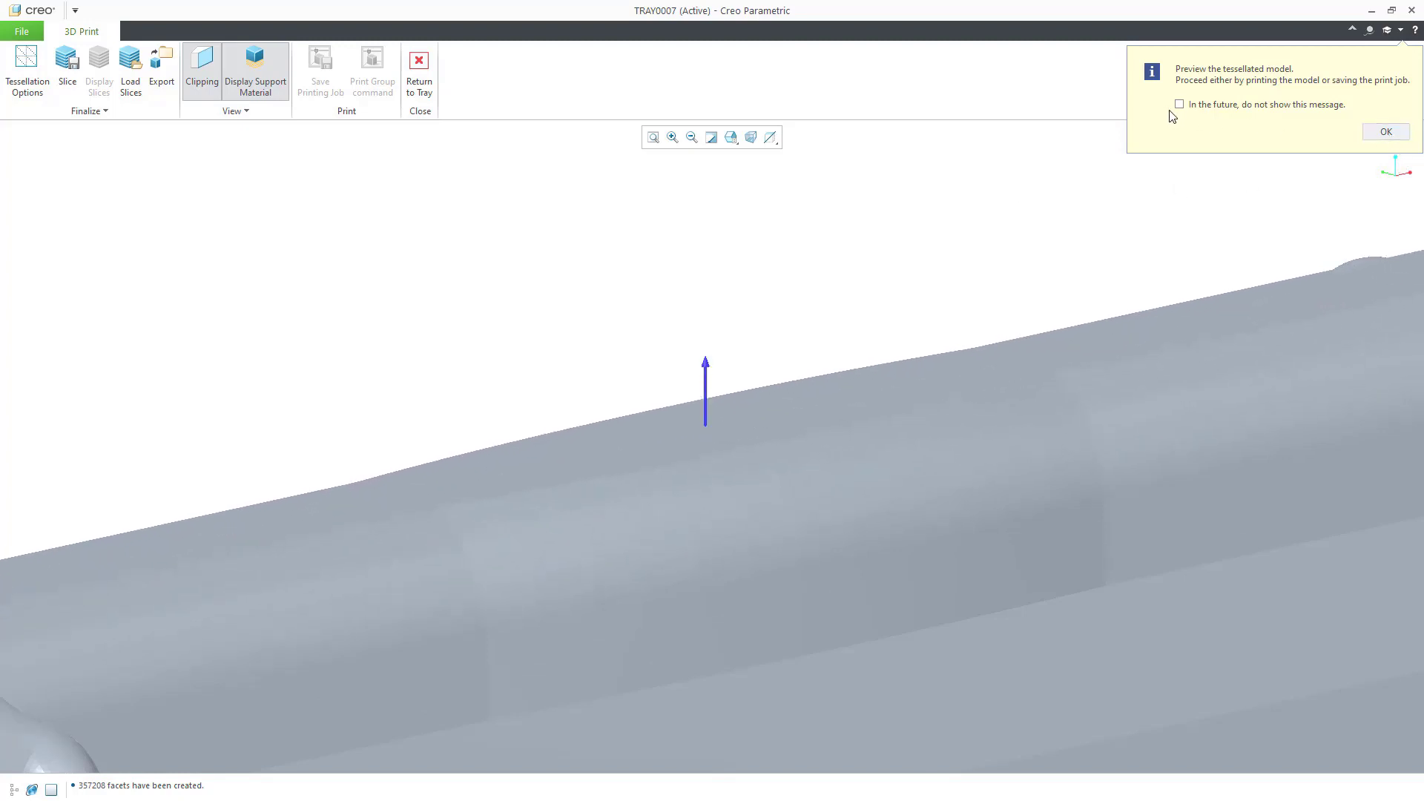
pyautogui.click(419, 70)
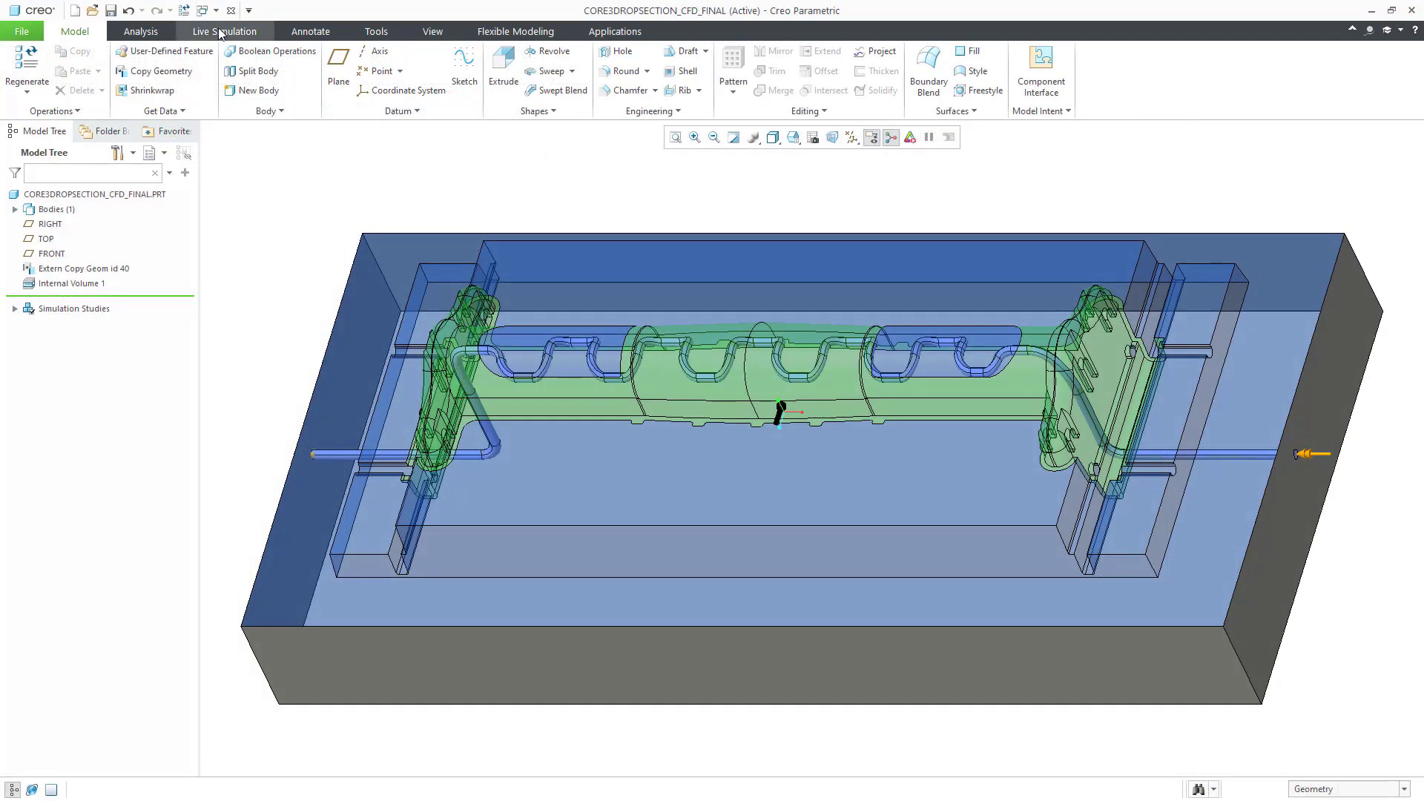
# Step: Run the live flow simulation and orbit the model to a tilted view
pyautogui.click(224, 31)
pyautogui.click(81, 82)
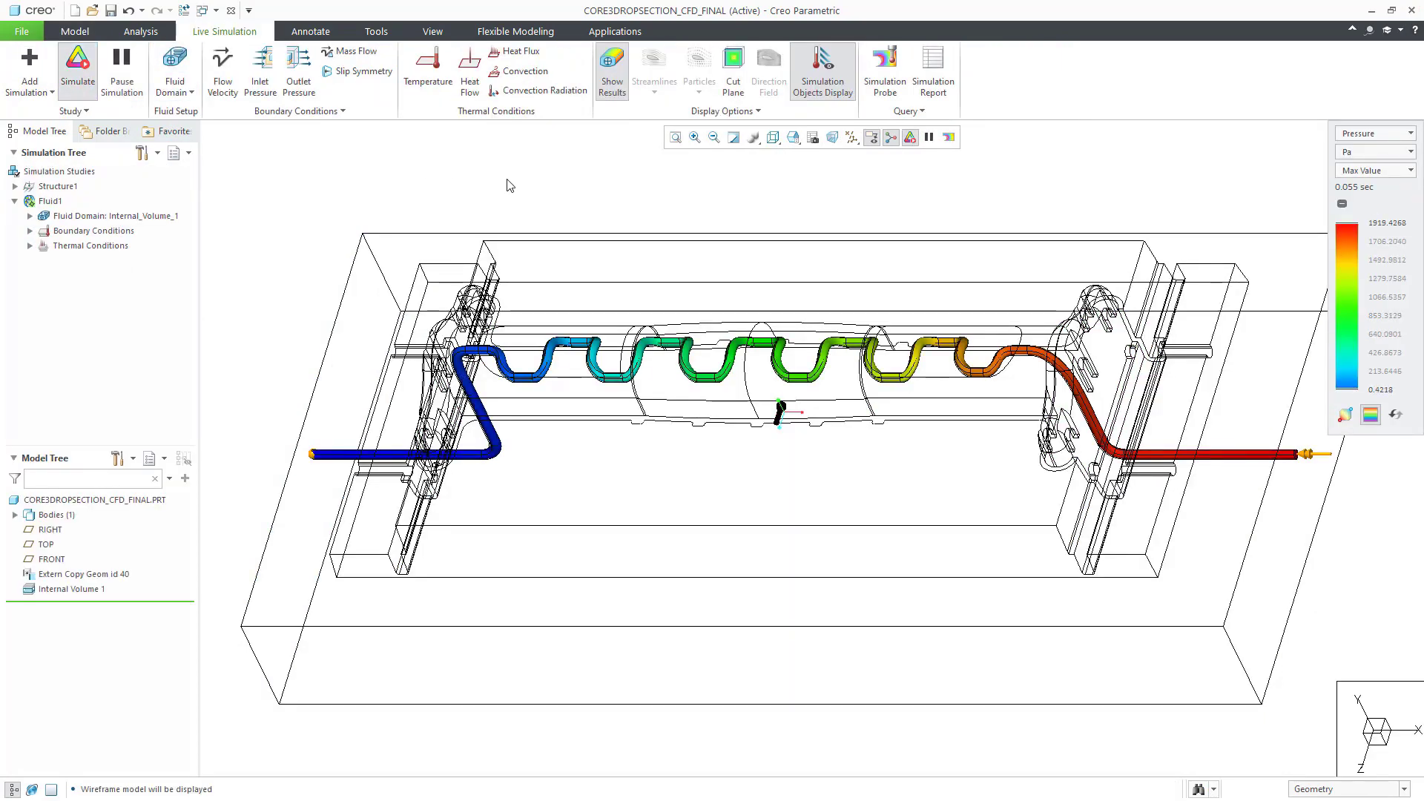
pyautogui.moveTo(309, 264); pyautogui.dragTo(302, 299, button='middle')
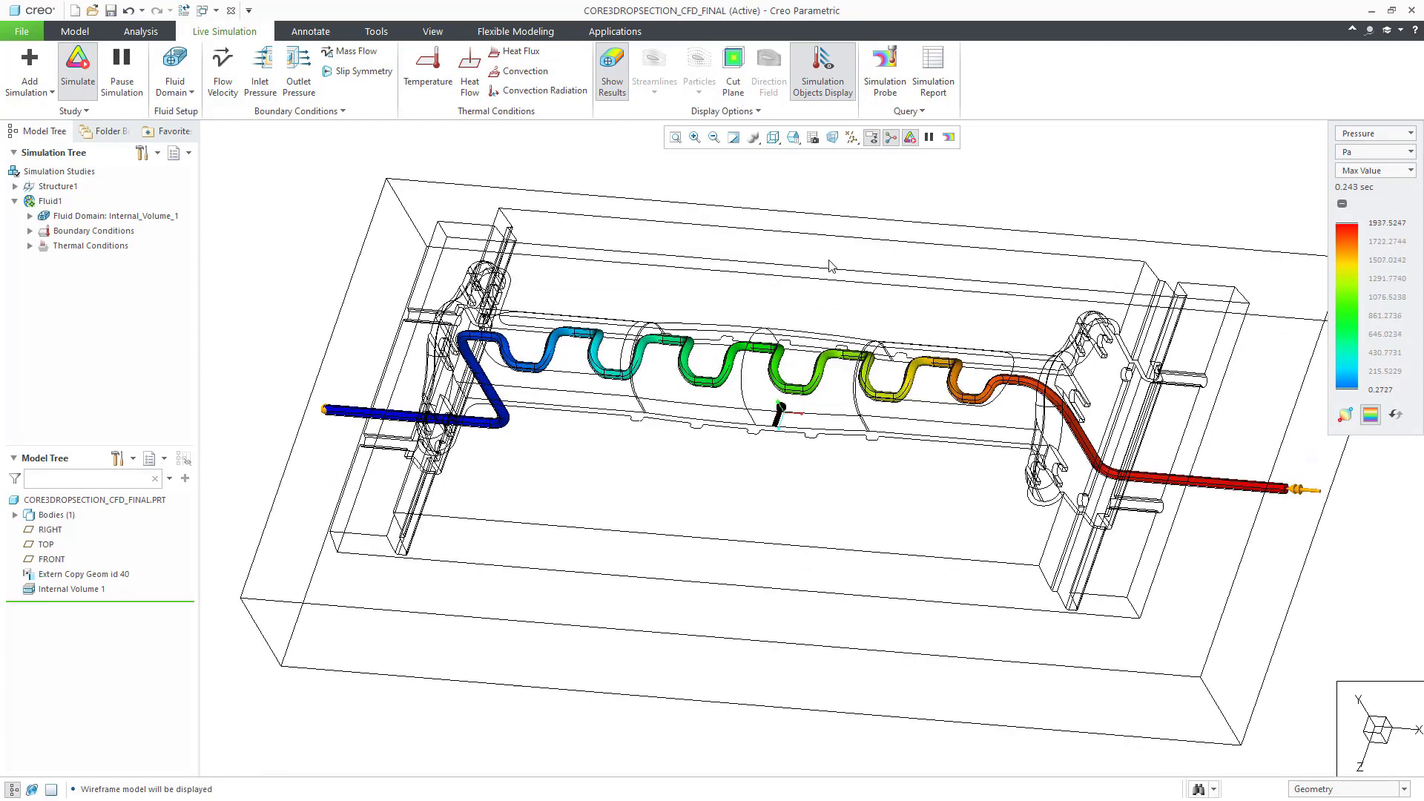
# Step: Switch results from Pressure to Velocity and show flow particles in the channel
pyautogui.click(1375, 142)
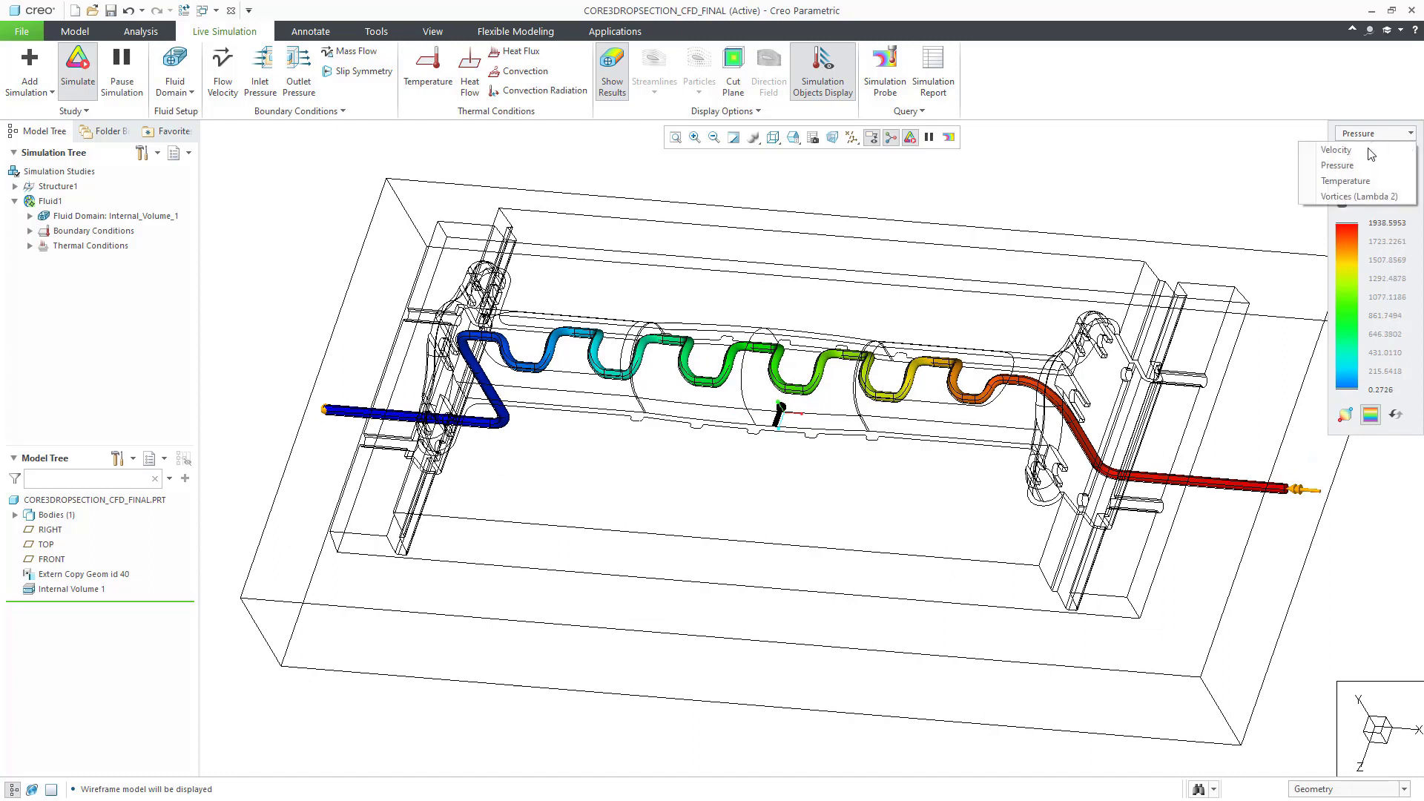
pyautogui.click(1346, 151)
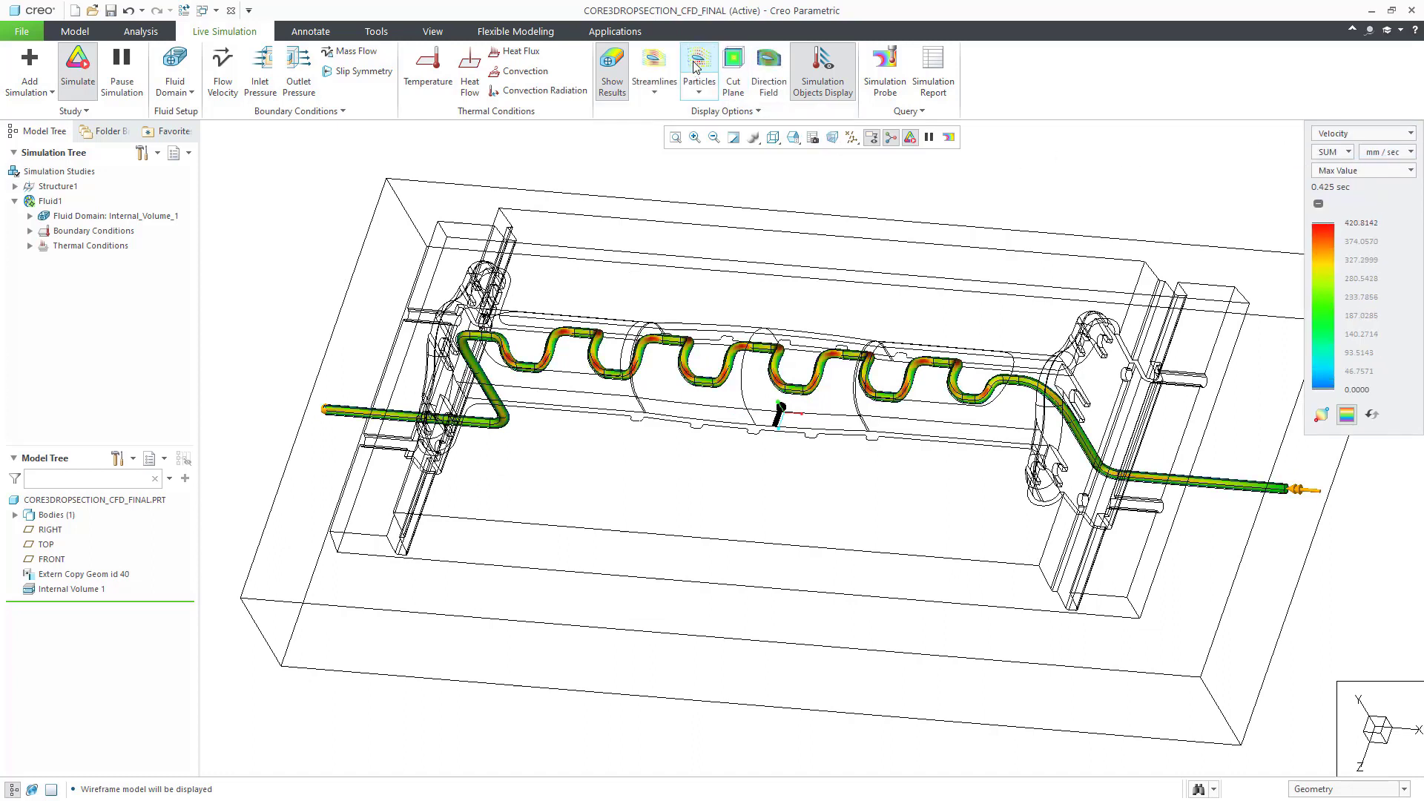
pyautogui.click(699, 66)
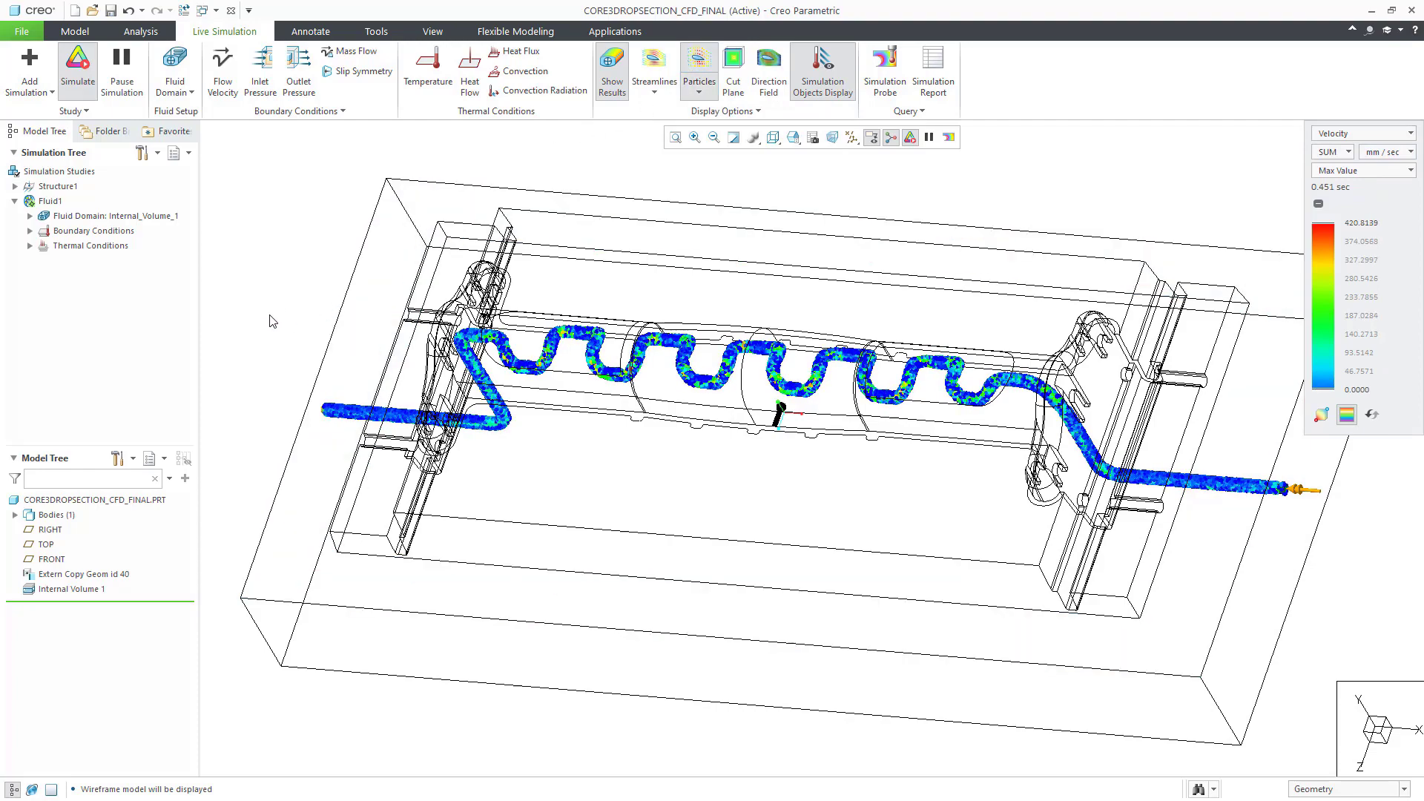
pyautogui.moveTo(282, 252); pyautogui.dragTo(321, 331, button='middle')
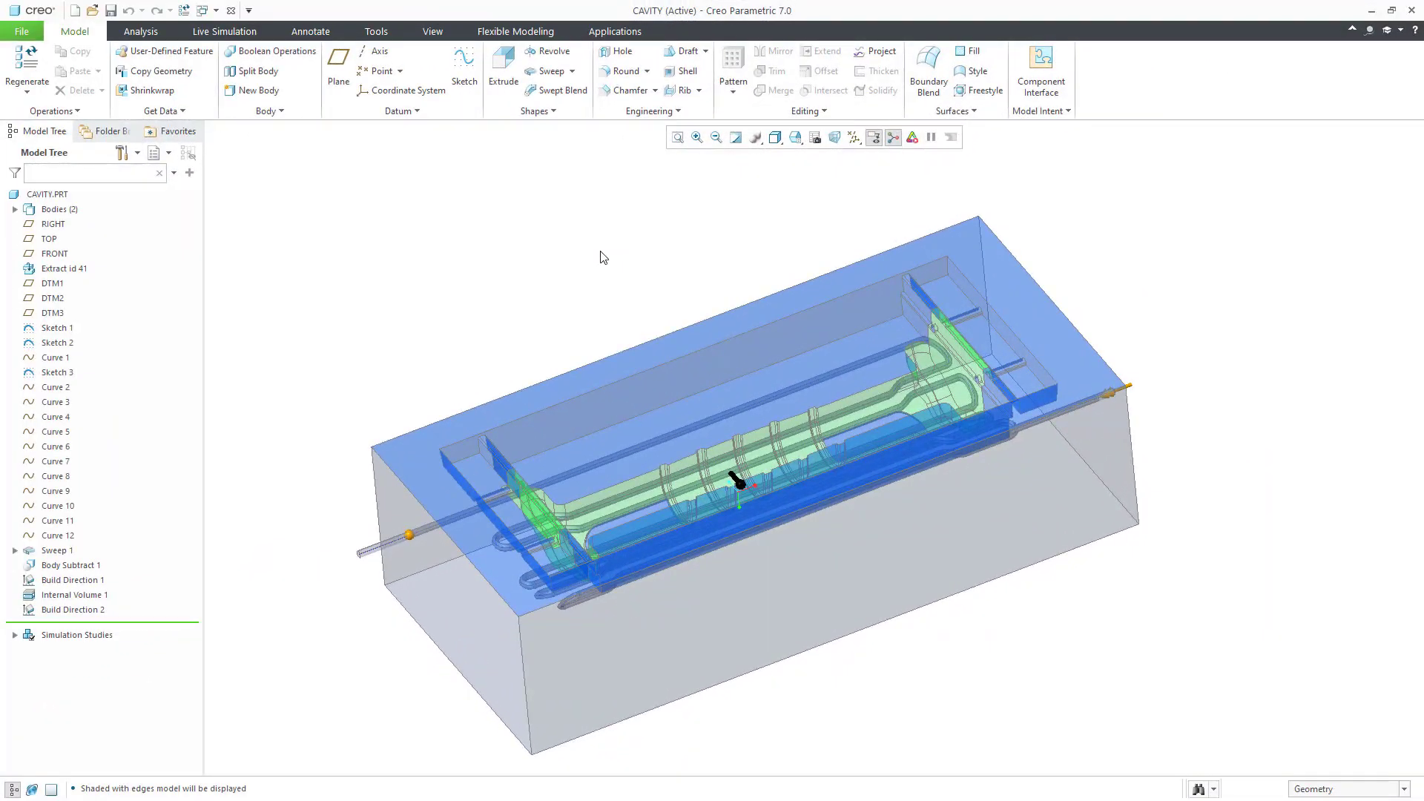
# Step: Reopen Sweep 1 of the CAVITY part with Edit Definition
pyautogui.moveTo(606, 258)
pyautogui.mouseDown(button='middle')
pyautogui.moveTo(624, 272)
pyautogui.moveTo(616, 255)
pyautogui.mouseUp(button='middle')
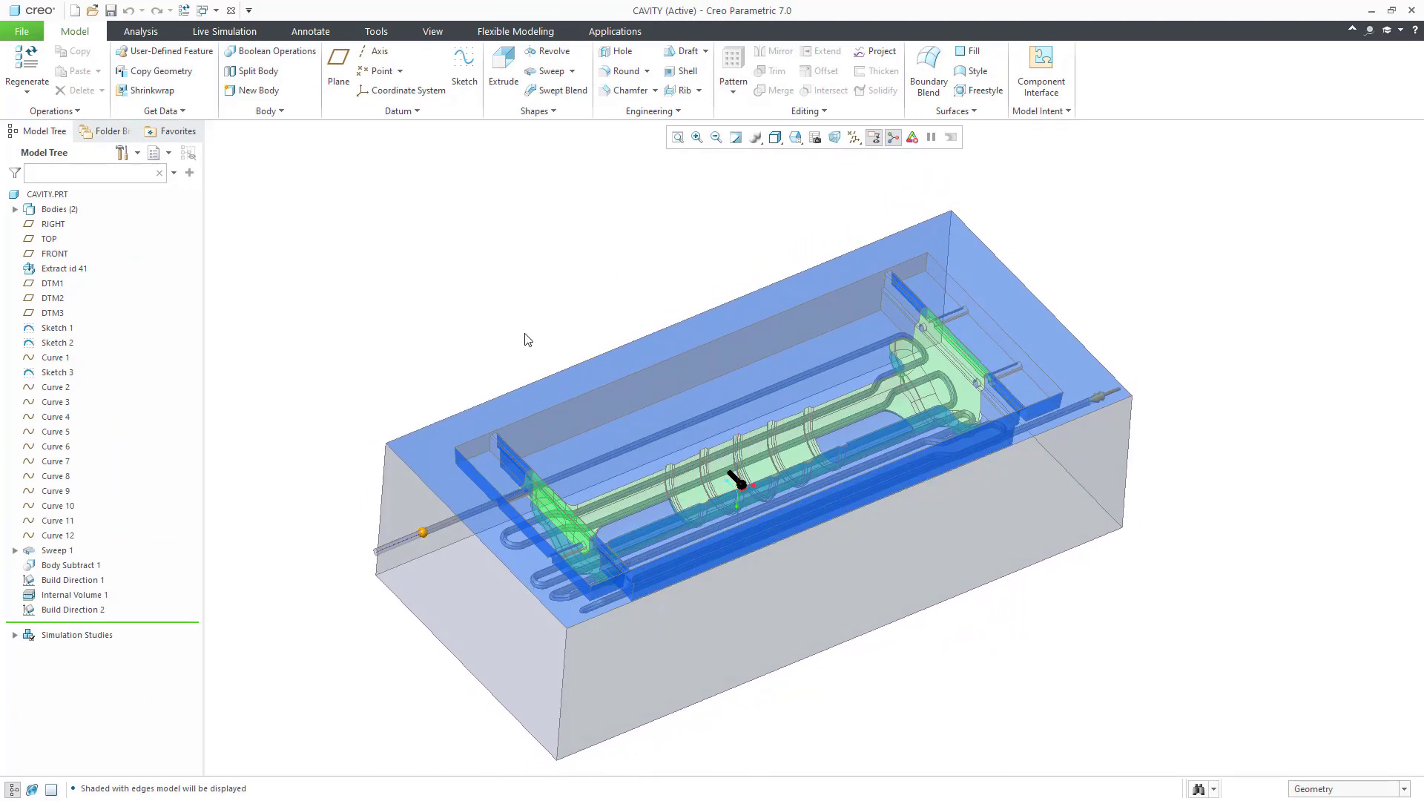
pyautogui.scroll(-2, 527, 340)
pyautogui.keyDown('shift'); pyautogui.moveTo(527, 339); pyautogui.dragTo(520, 260, button='middle'); pyautogui.keyUp('shift')
pyautogui.click(56, 553)
pyautogui.click(82, 464)
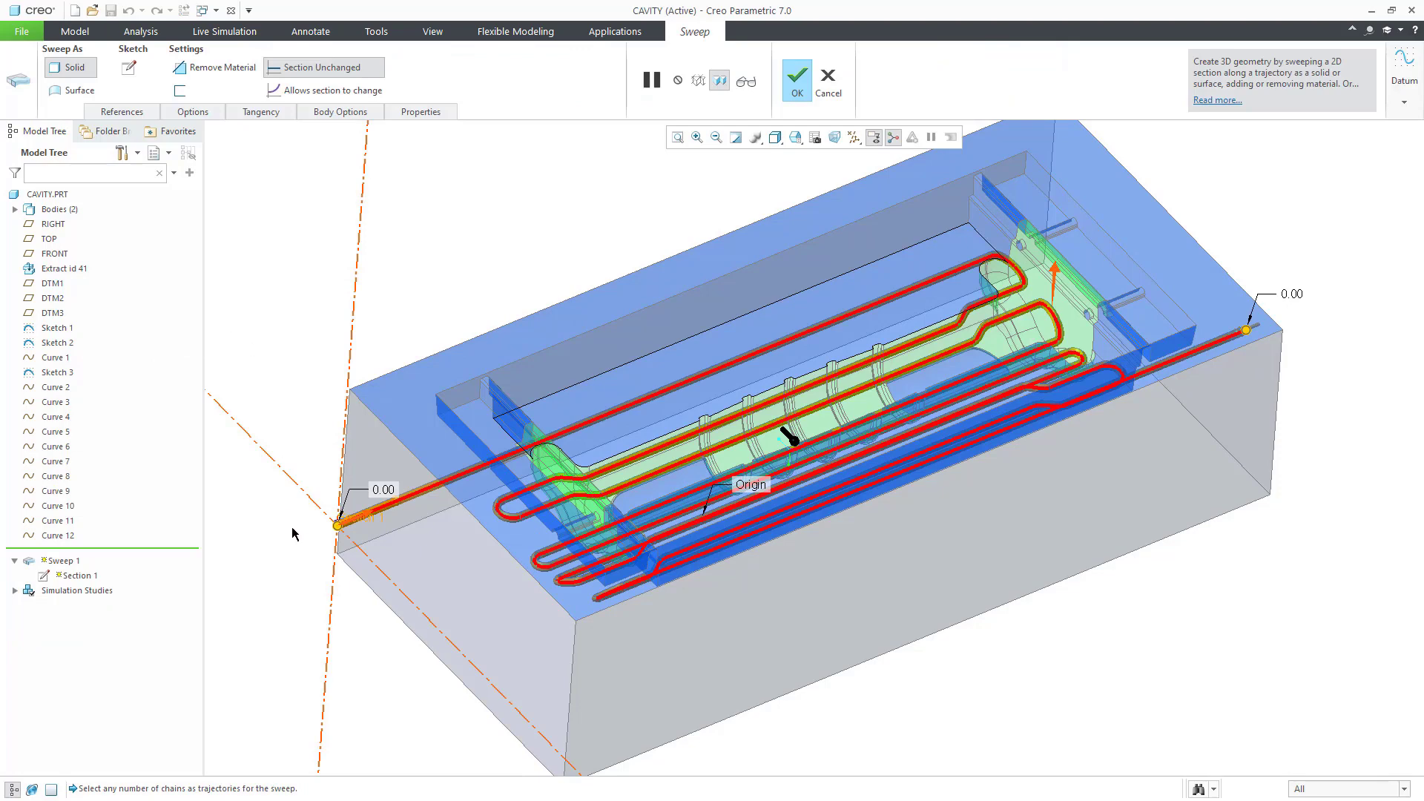
# Step: Zoom and pan to the circular channel section at the sweep's start point
pyautogui.scroll(10, 320, 546)
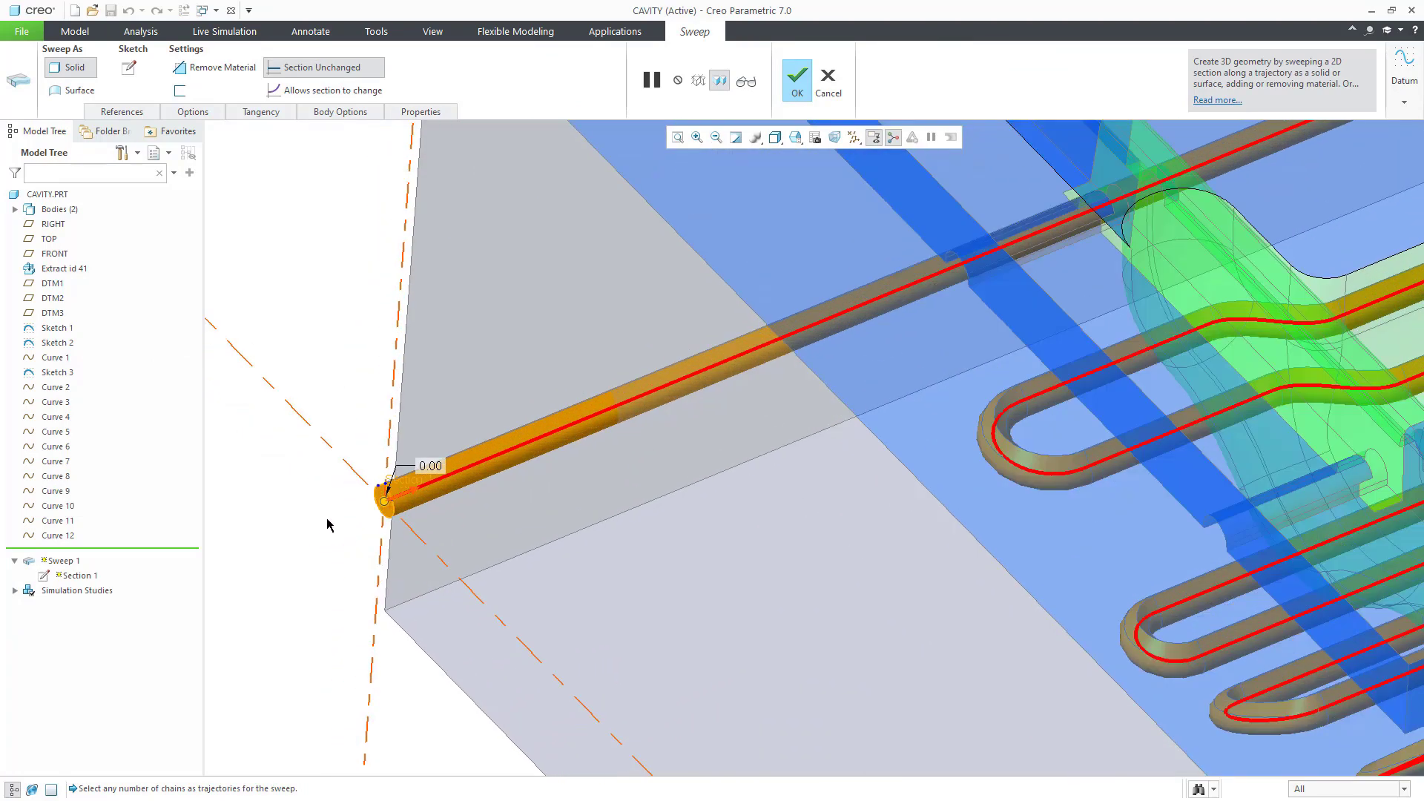
pyautogui.scroll(8, 362, 498)
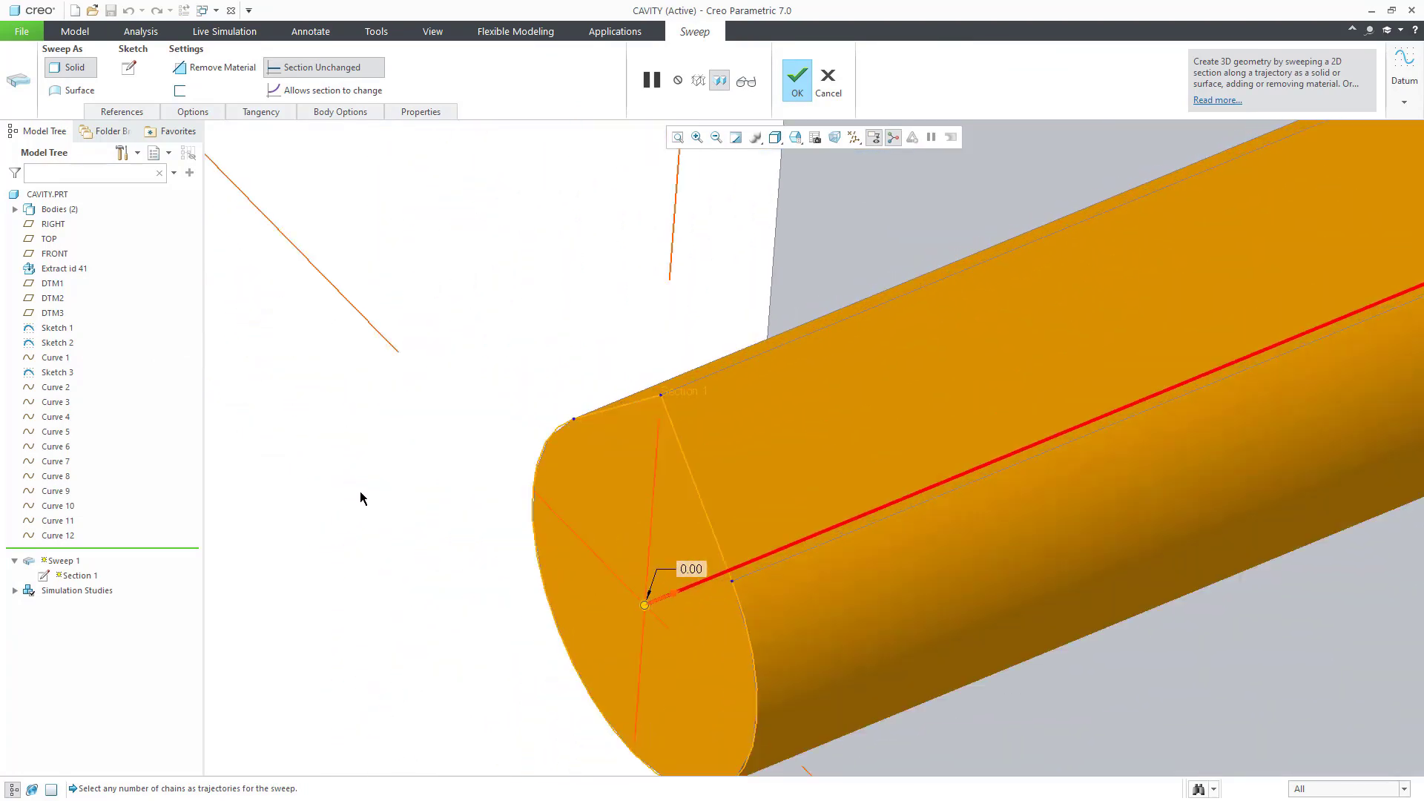
pyautogui.keyDown('shift'); pyautogui.moveTo(397, 506); pyautogui.dragTo(426, 394, button='middle'); pyautogui.keyUp('shift')
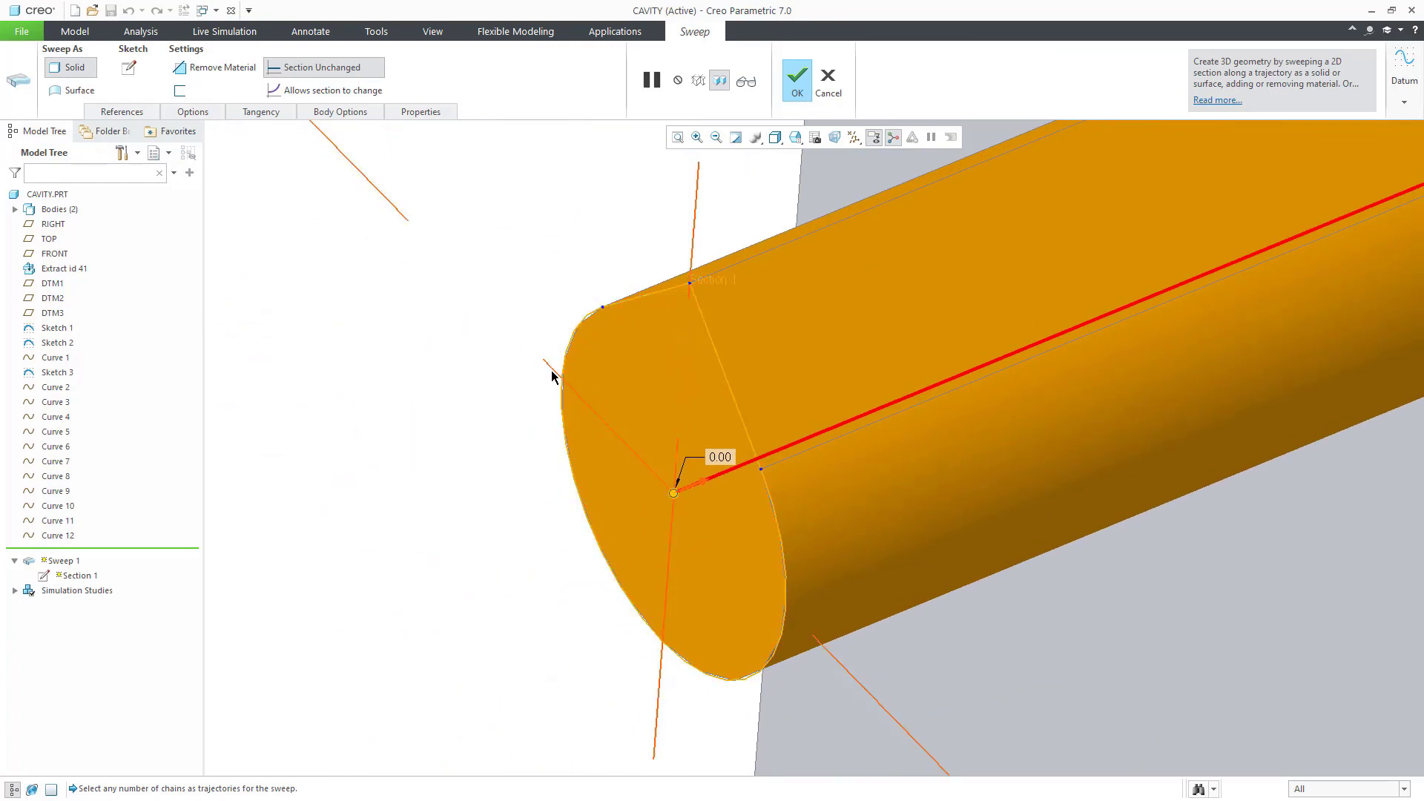
pyautogui.scroll(-6, 555, 386)
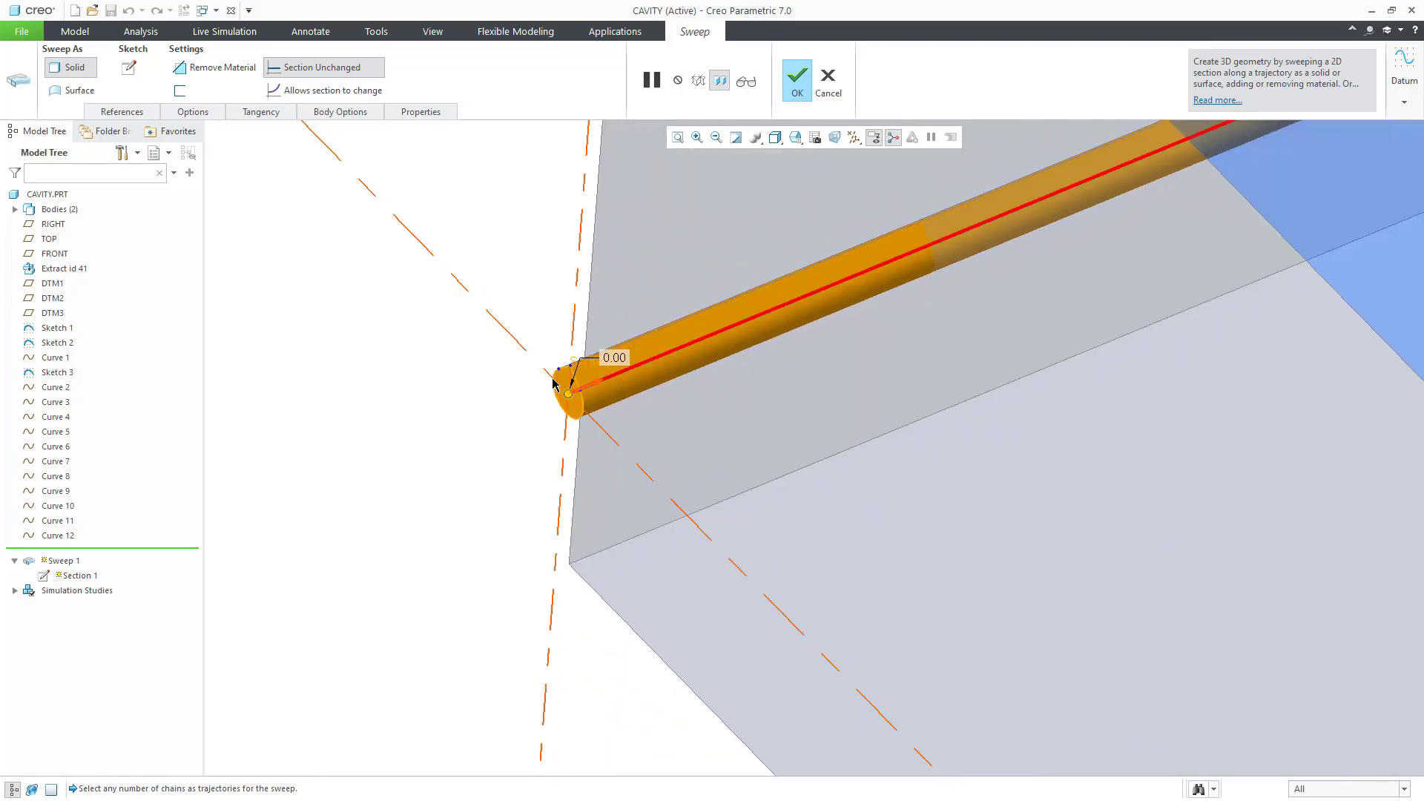
pyautogui.moveTo(705, 373); pyautogui.dragTo(625, 433, button='middle')
pyautogui.keyDown('shift'); pyautogui.moveTo(763, 398); pyautogui.dragTo(608, 467, button='middle'); pyautogui.keyUp('shift')
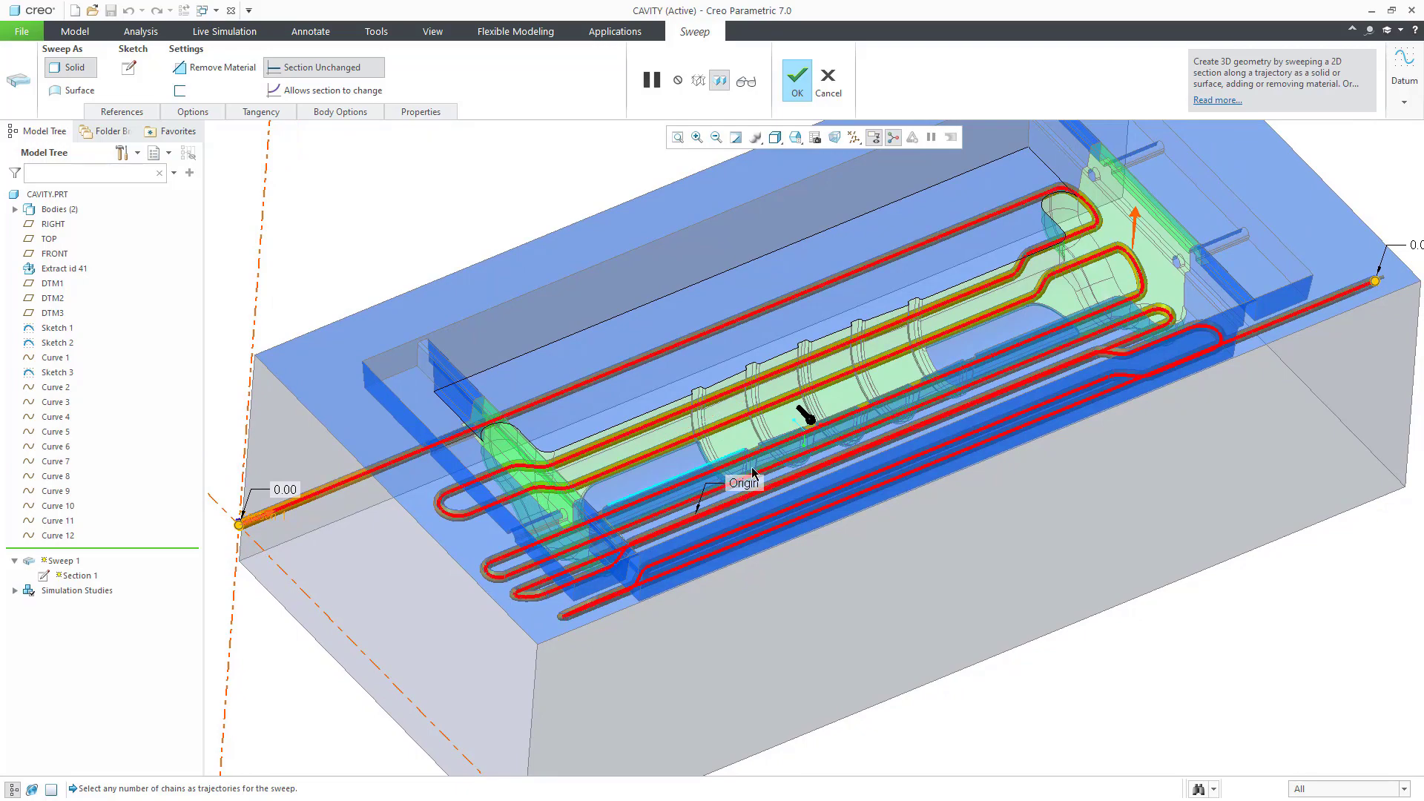
# Step: Keep Sweep 1's section Normal To Projection along SurfF5(EXTRACT) and finish the redefinition
pyautogui.click(111, 111)
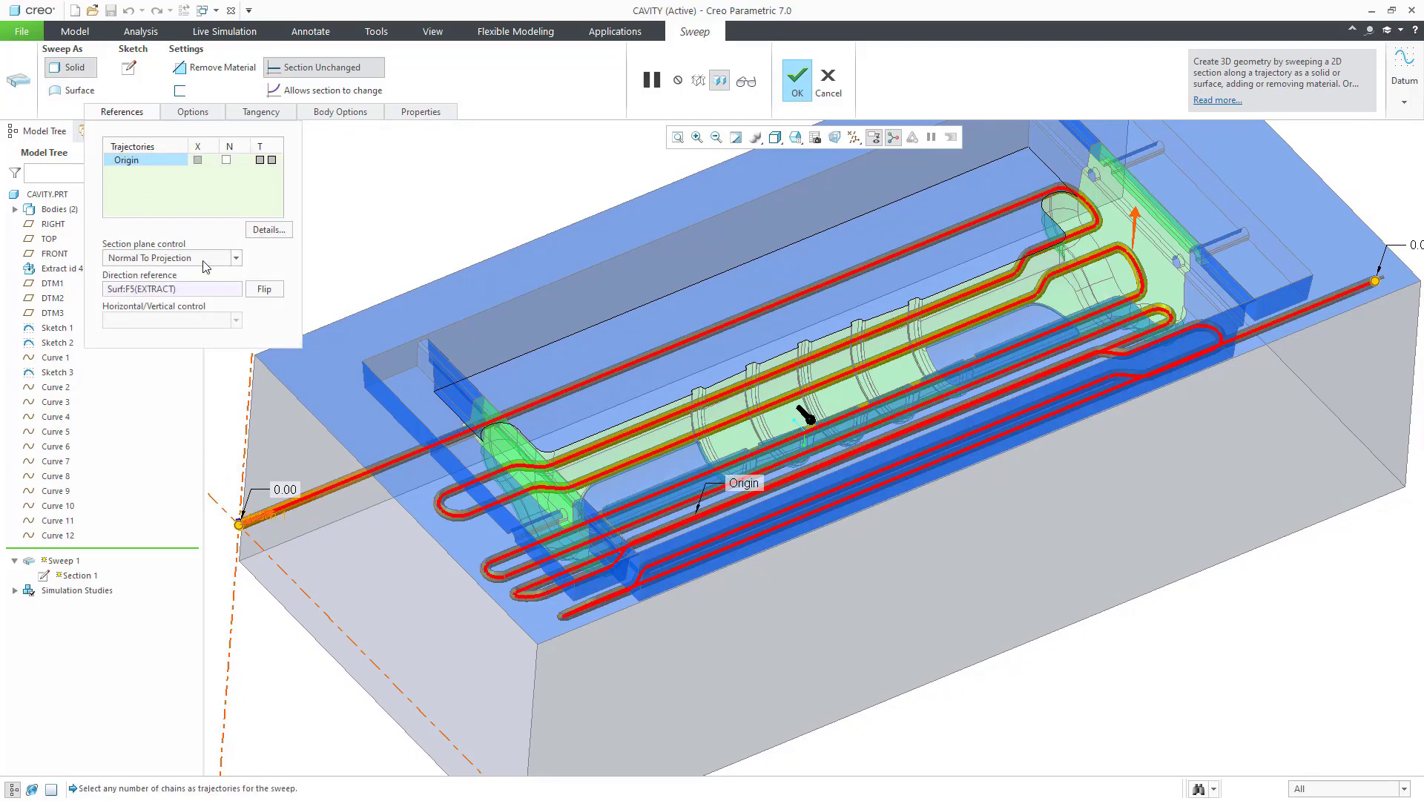
pyautogui.click(171, 258)
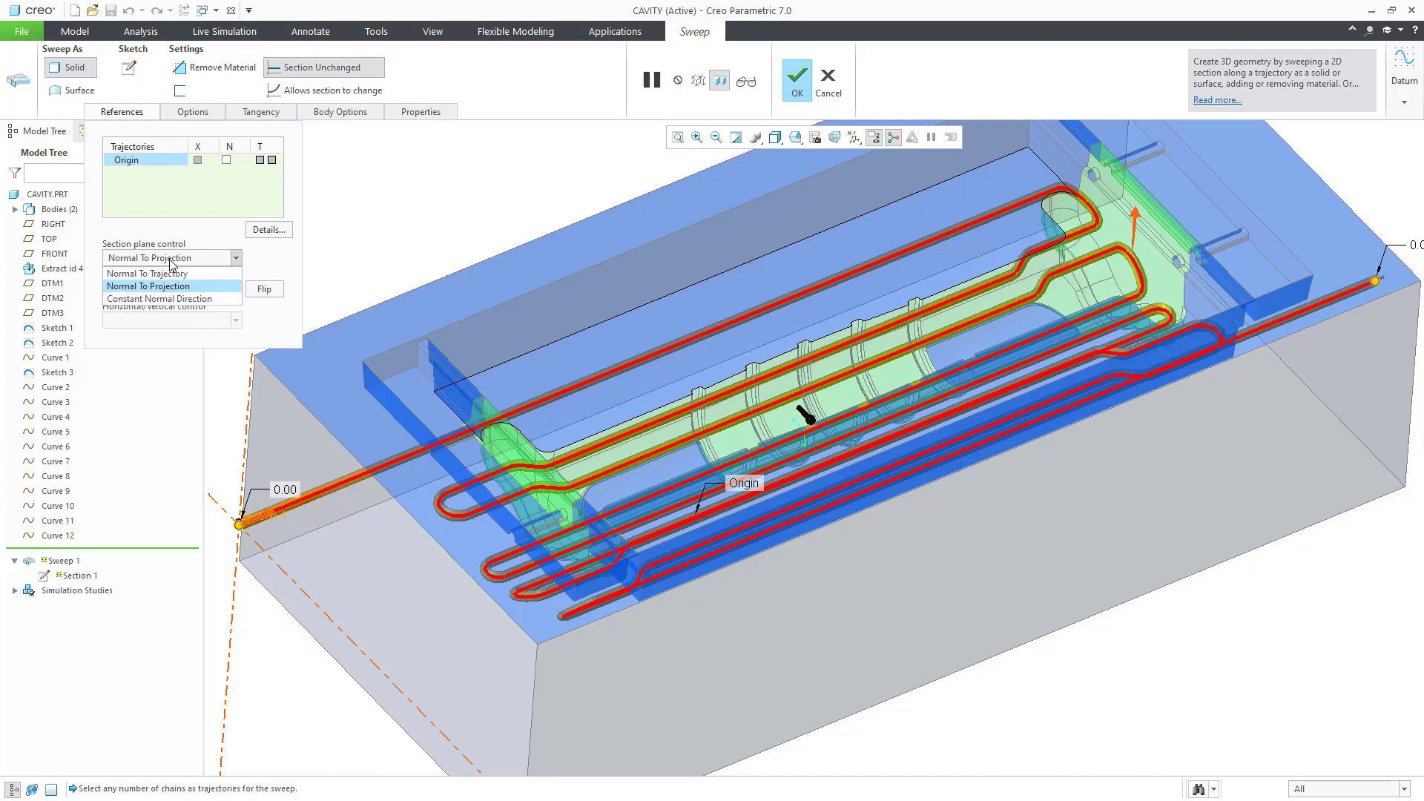
pyautogui.click(180, 287)
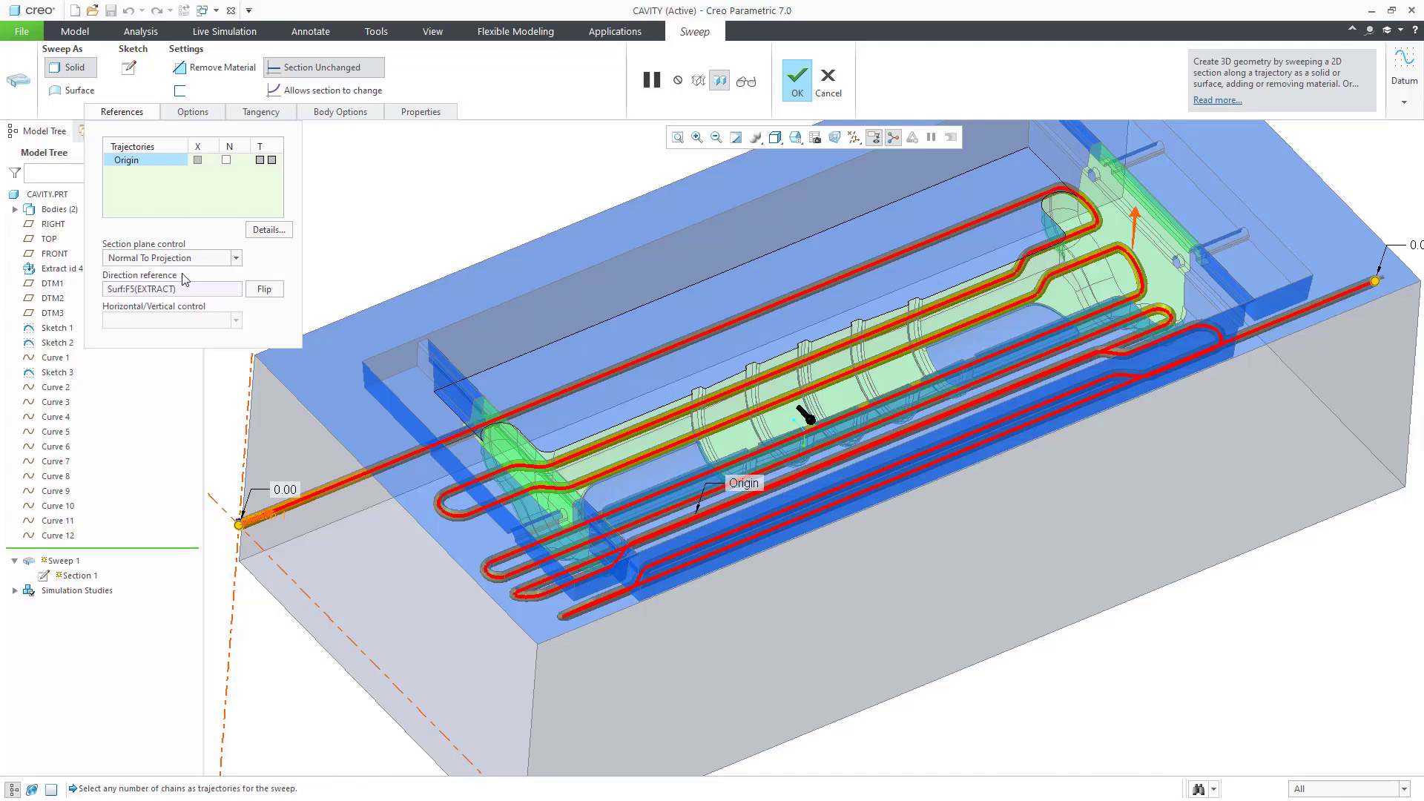
pyautogui.click(169, 291)
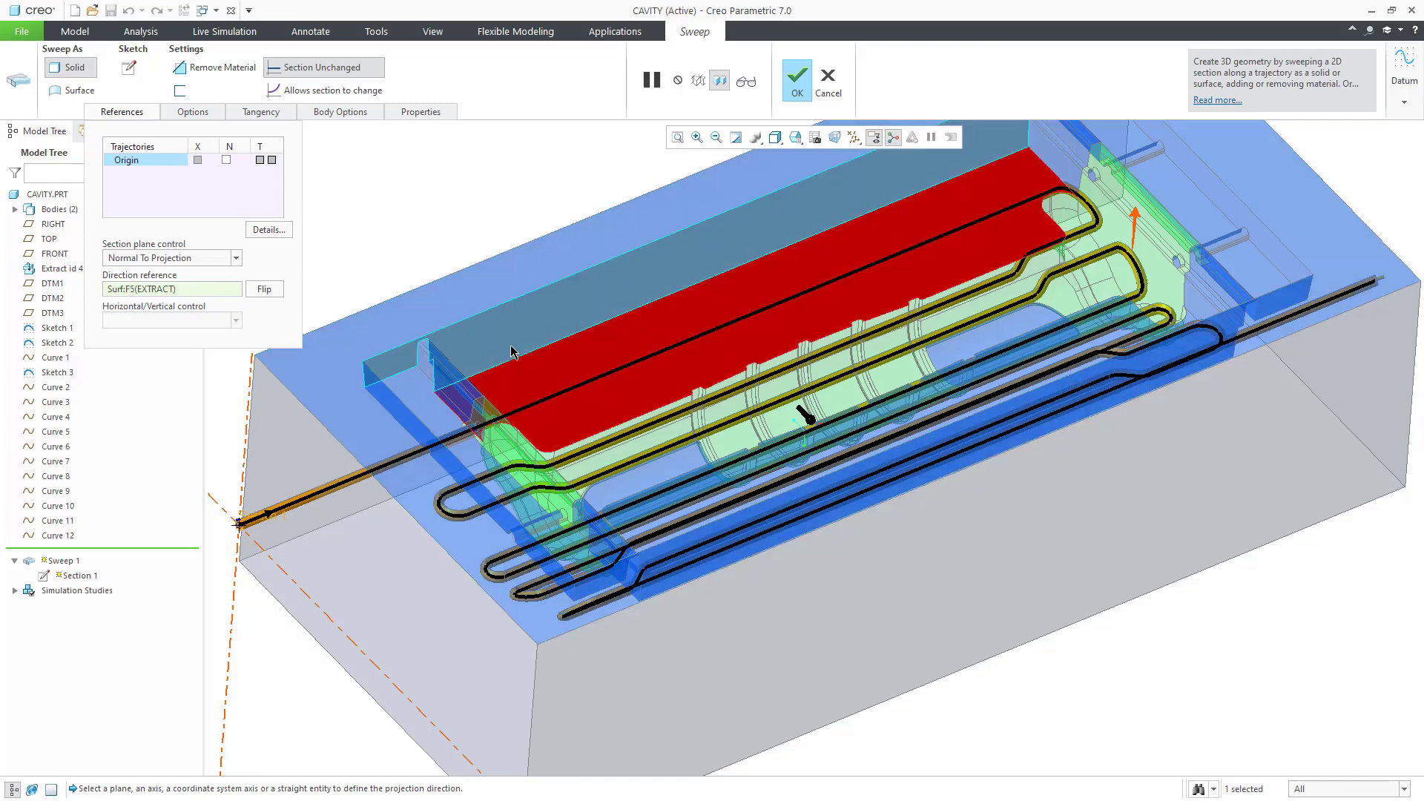
pyautogui.click(426, 315)
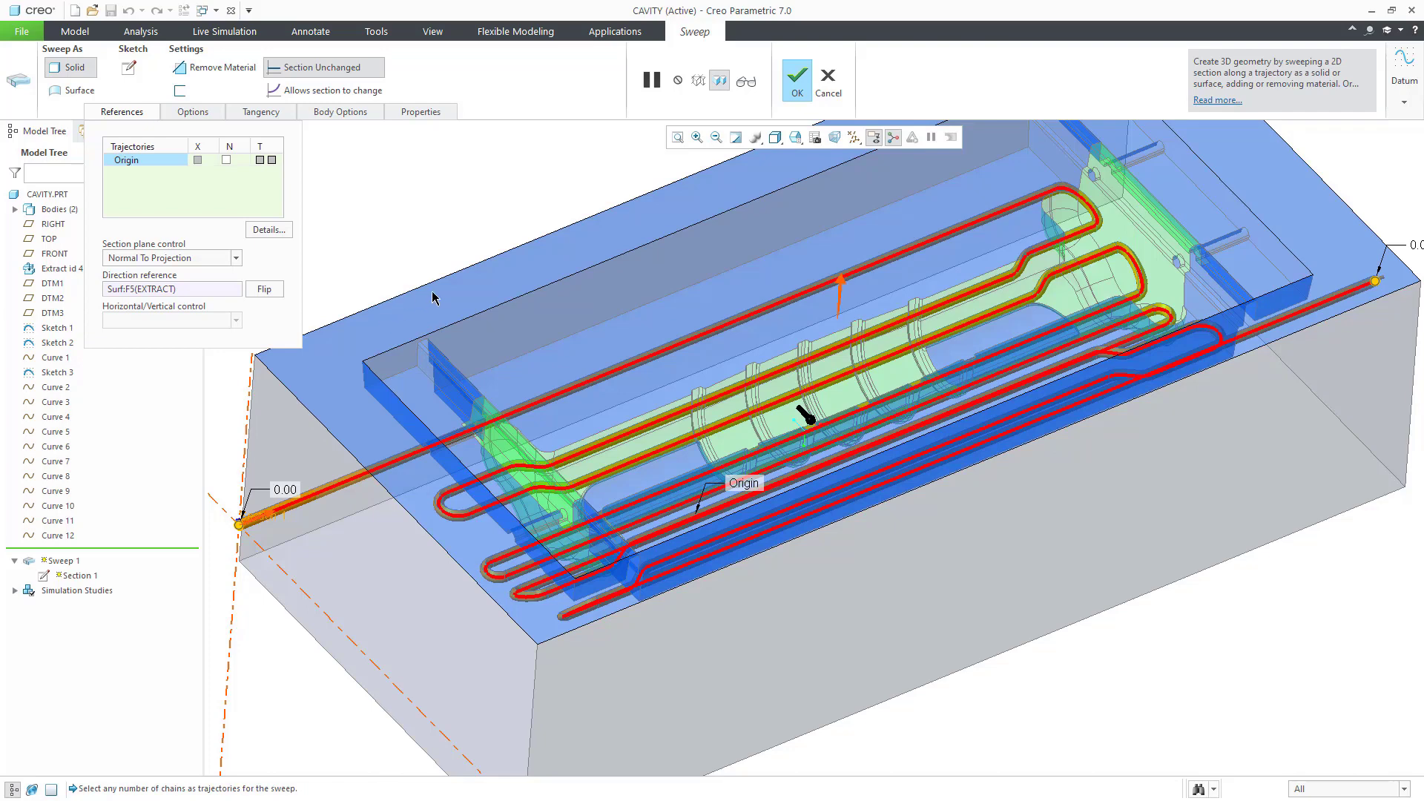
pyautogui.click(794, 83)
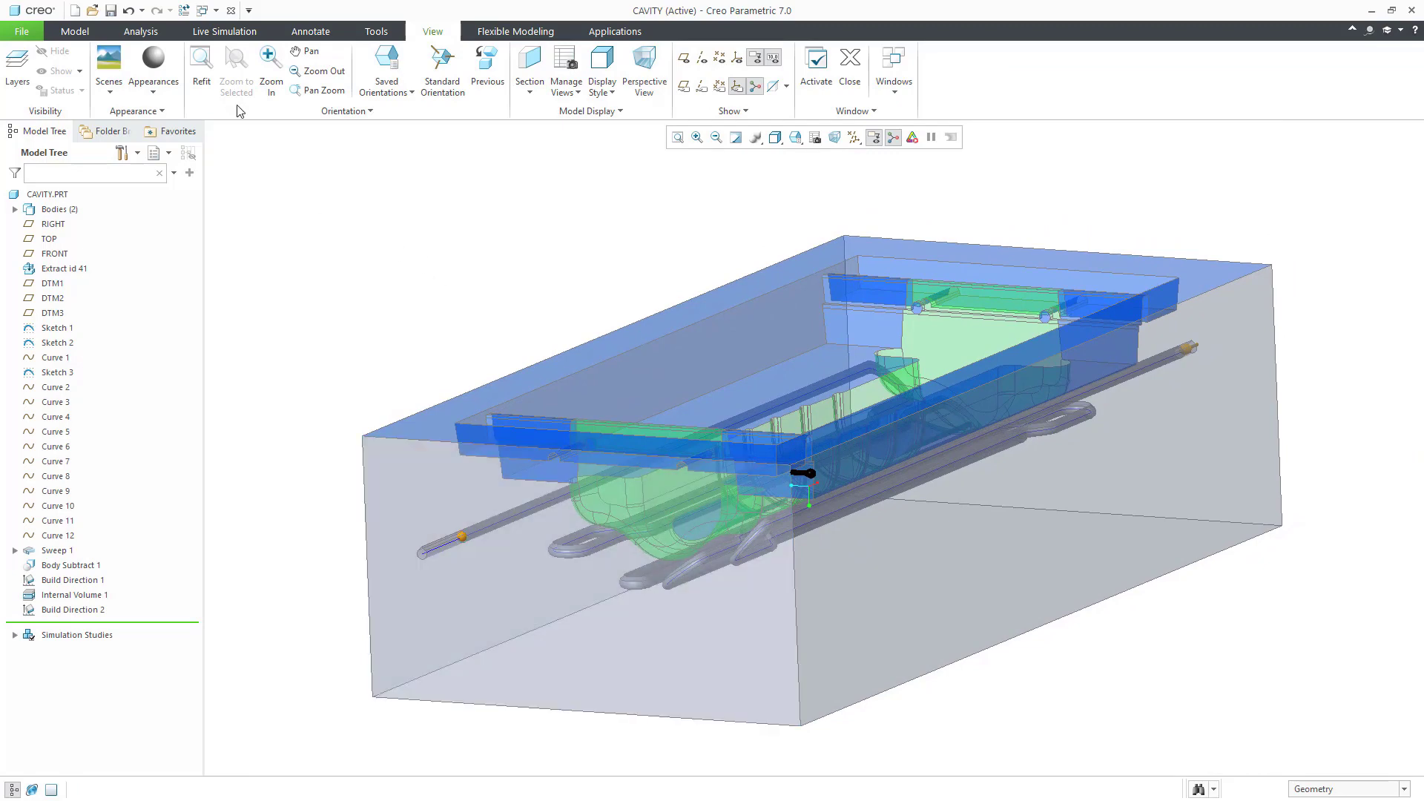
# Step: Run the live flow simulation on the cavity, shown as coloured particles, and inspect the channels
pyautogui.click(222, 34)
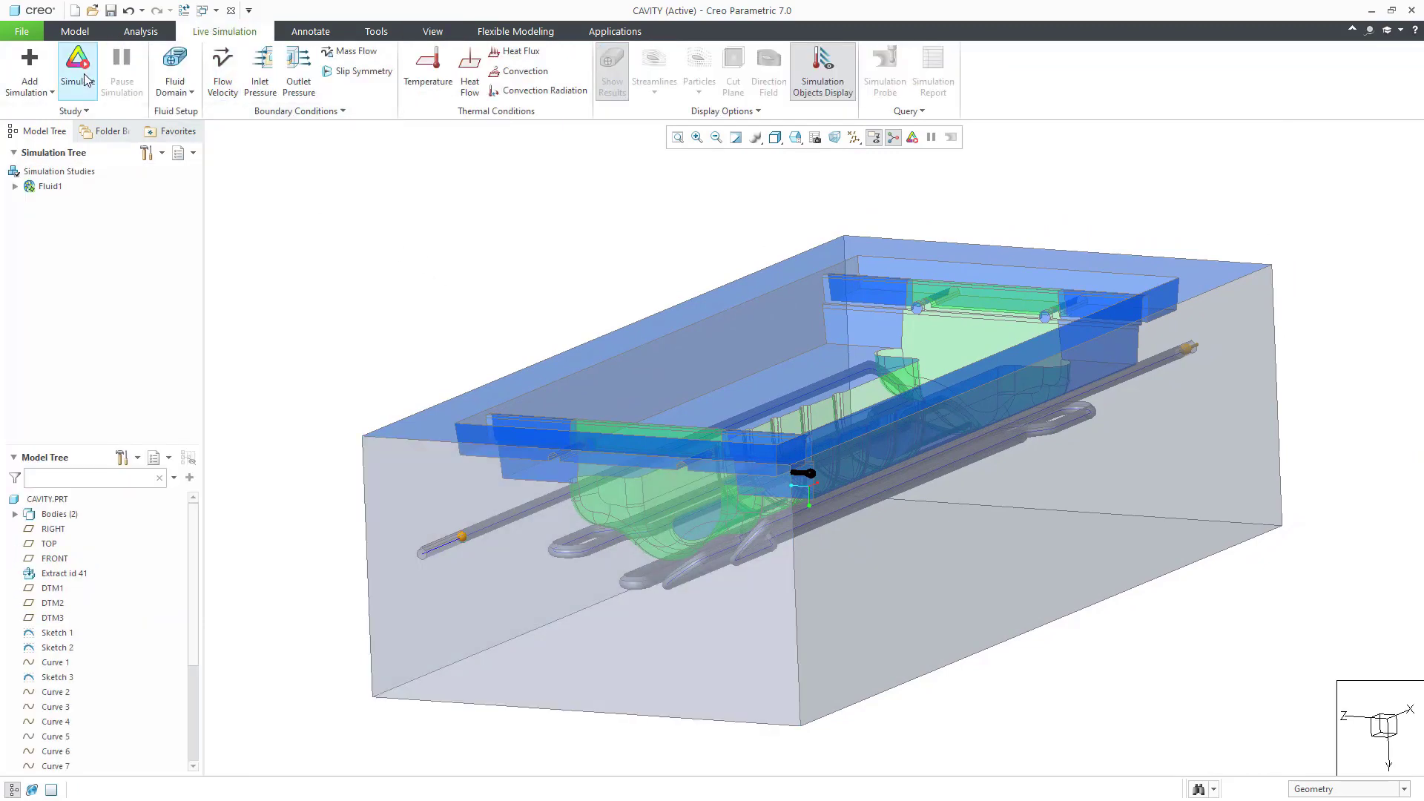
pyautogui.click(83, 74)
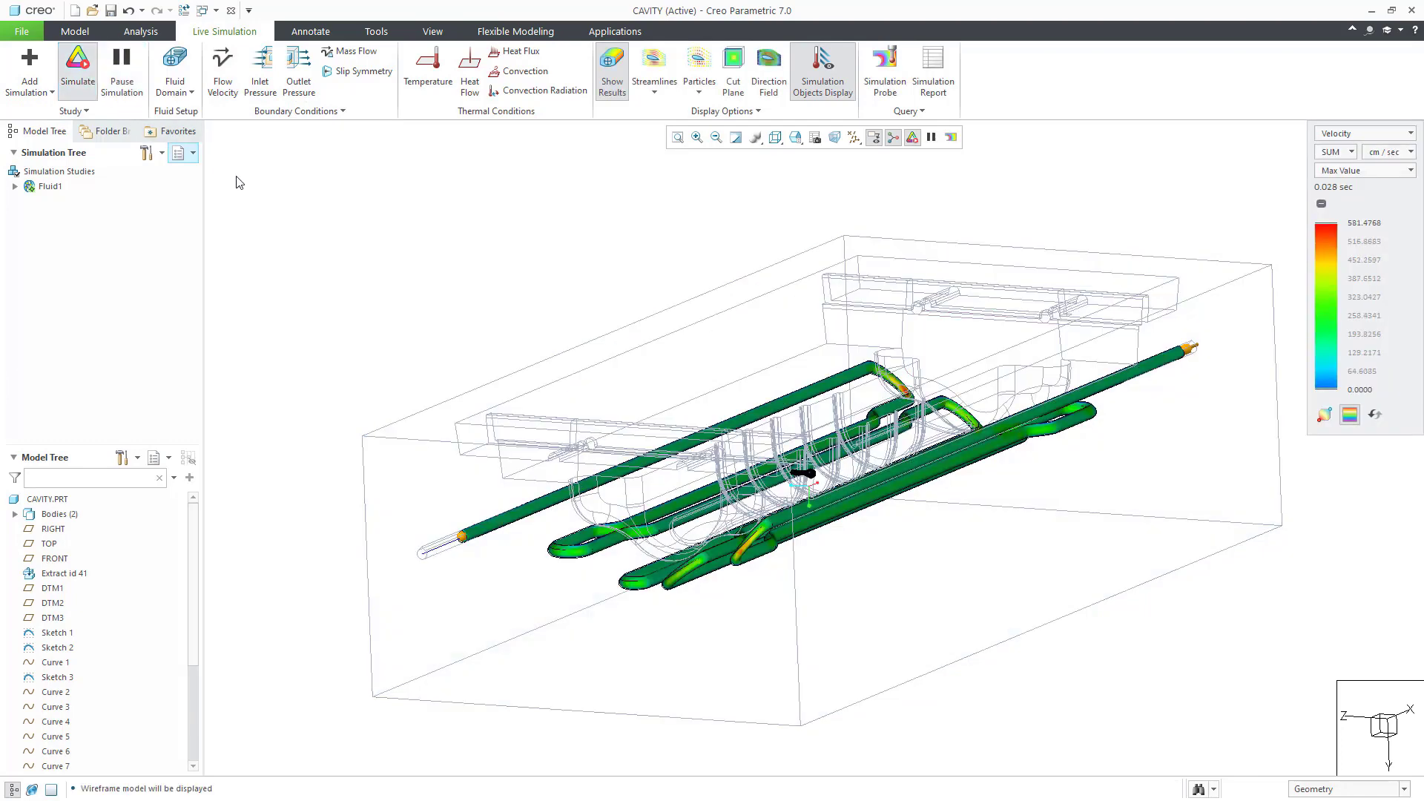
pyautogui.click(699, 67)
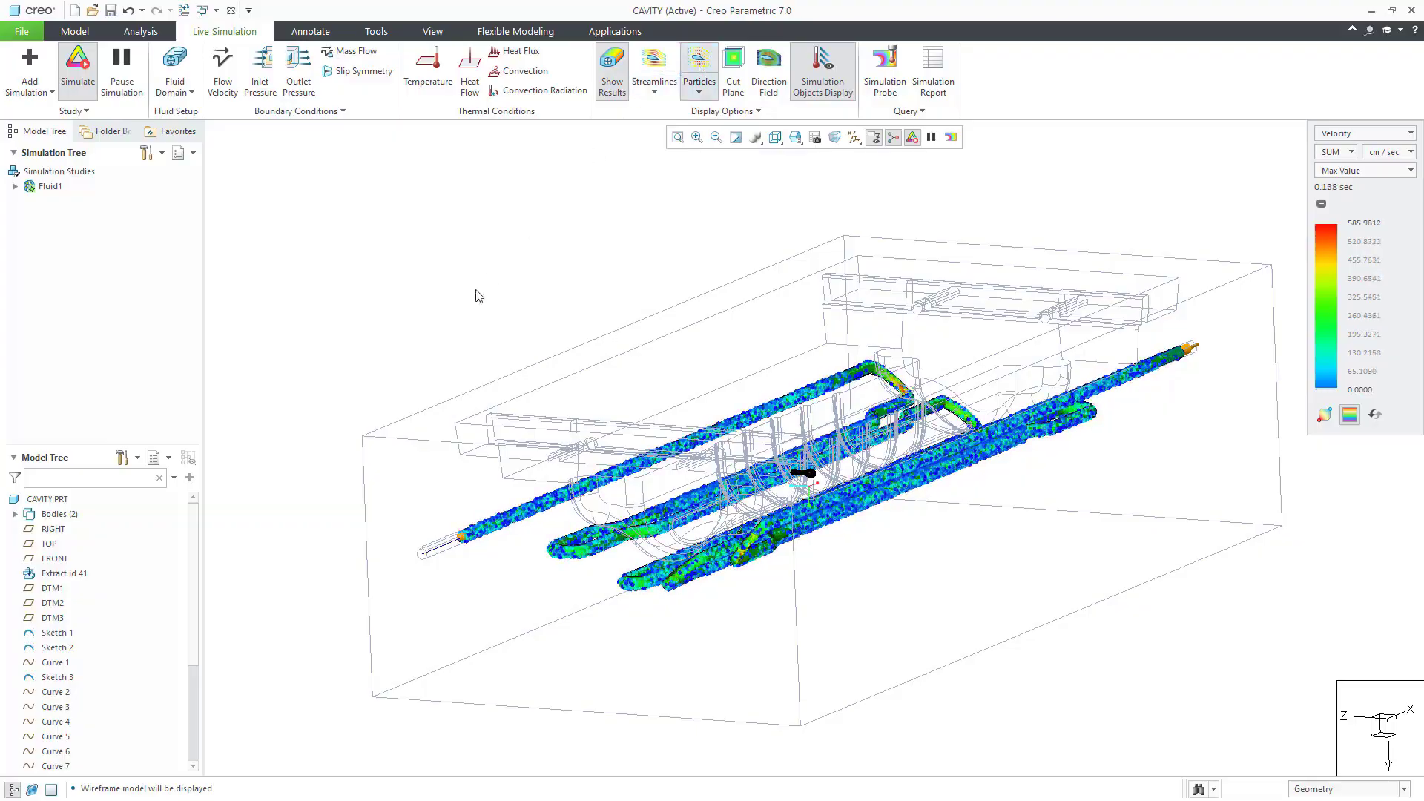
pyautogui.moveTo(453, 312); pyautogui.dragTo(425, 311, button='middle')
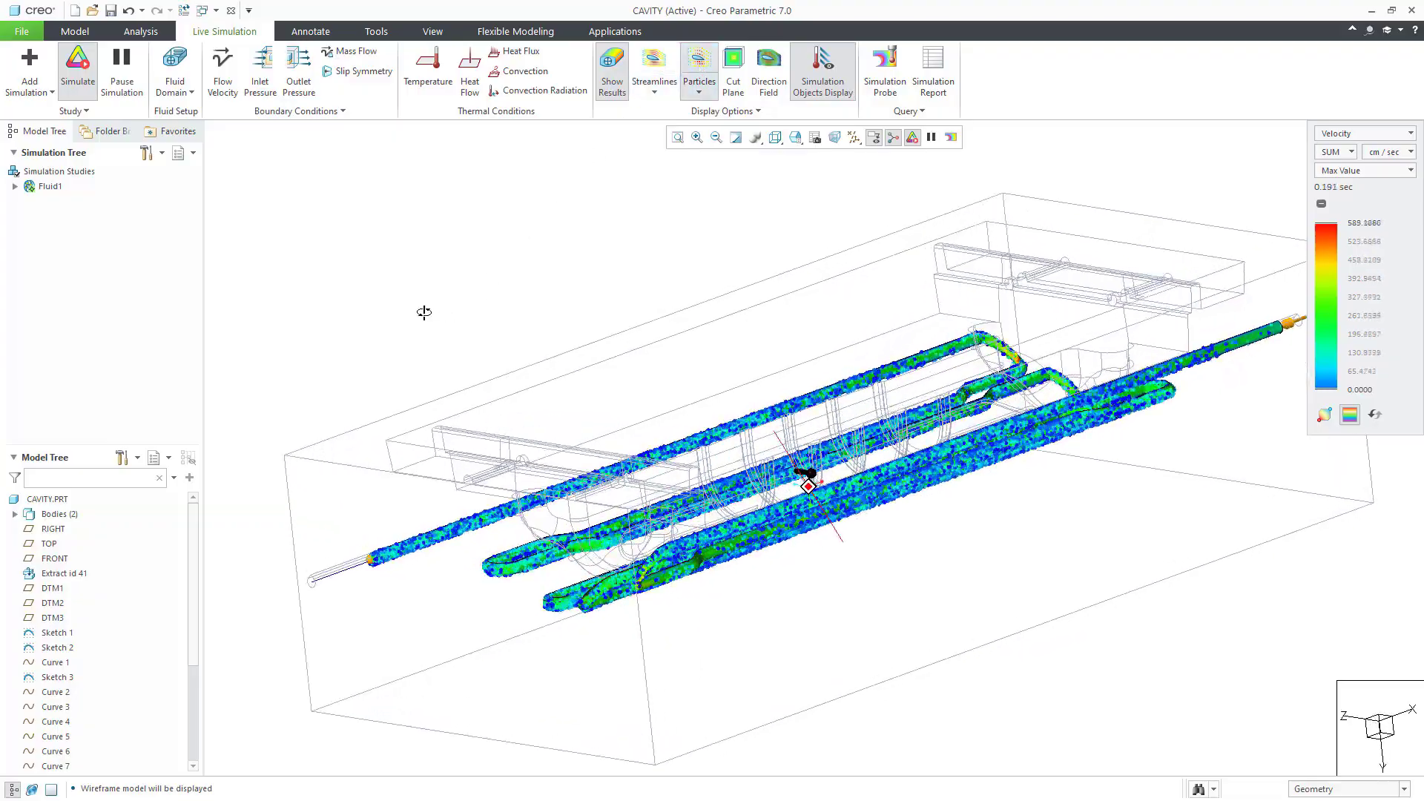
pyautogui.moveTo(424, 312); pyautogui.dragTo(454, 325, button='middle')
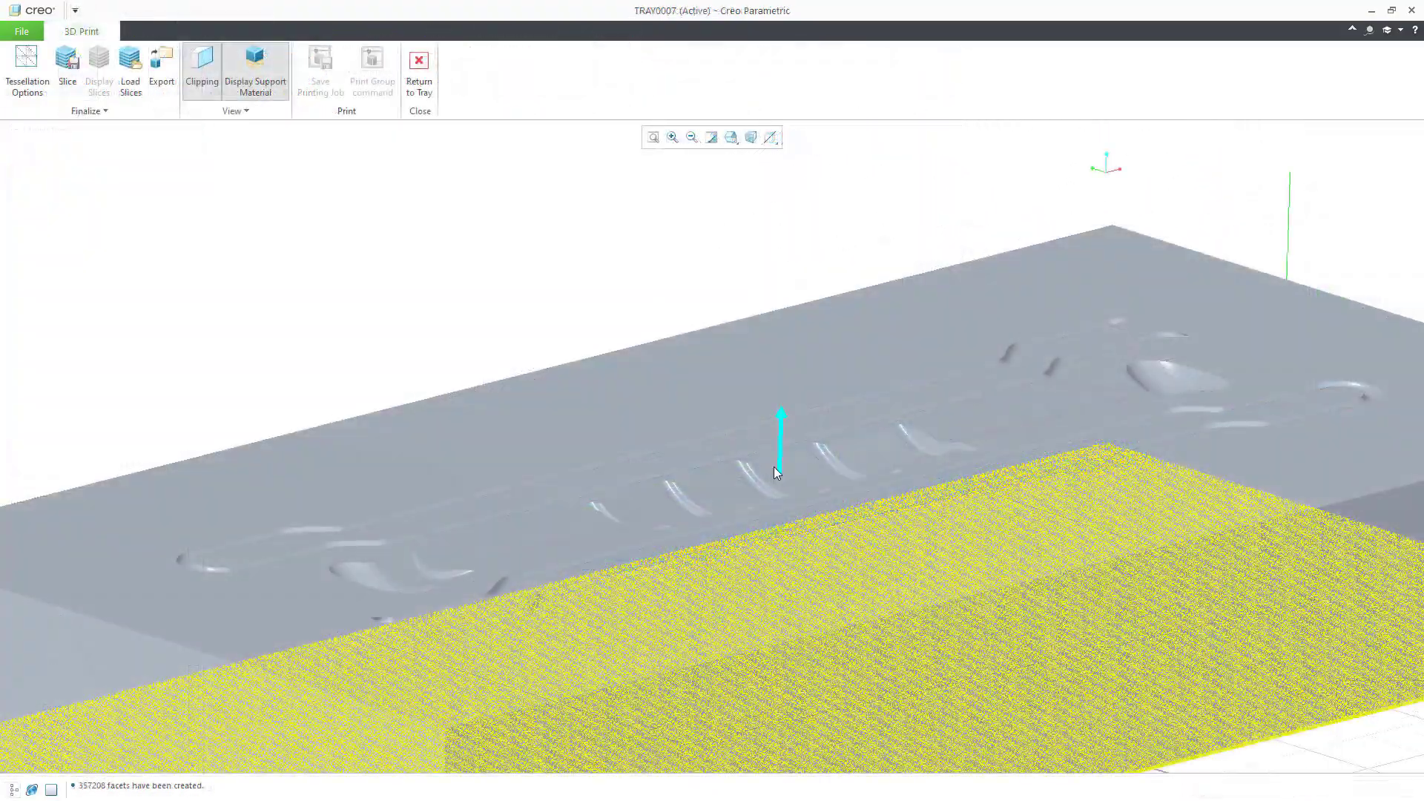
# Step: Lower the part on the print tray and leave the 3D print preview
pyautogui.scroll(-3, 772, 472)
pyautogui.moveTo(770, 543); pyautogui.dragTo(764, 603, button='middle')
pyautogui.moveTo(772, 493)
pyautogui.mouseDown()
pyautogui.moveTo(772, 531)
pyautogui.moveTo(772, 427)
pyautogui.moveTo(771, 509)
pyautogui.moveTo(772, 497)
pyautogui.mouseUp()
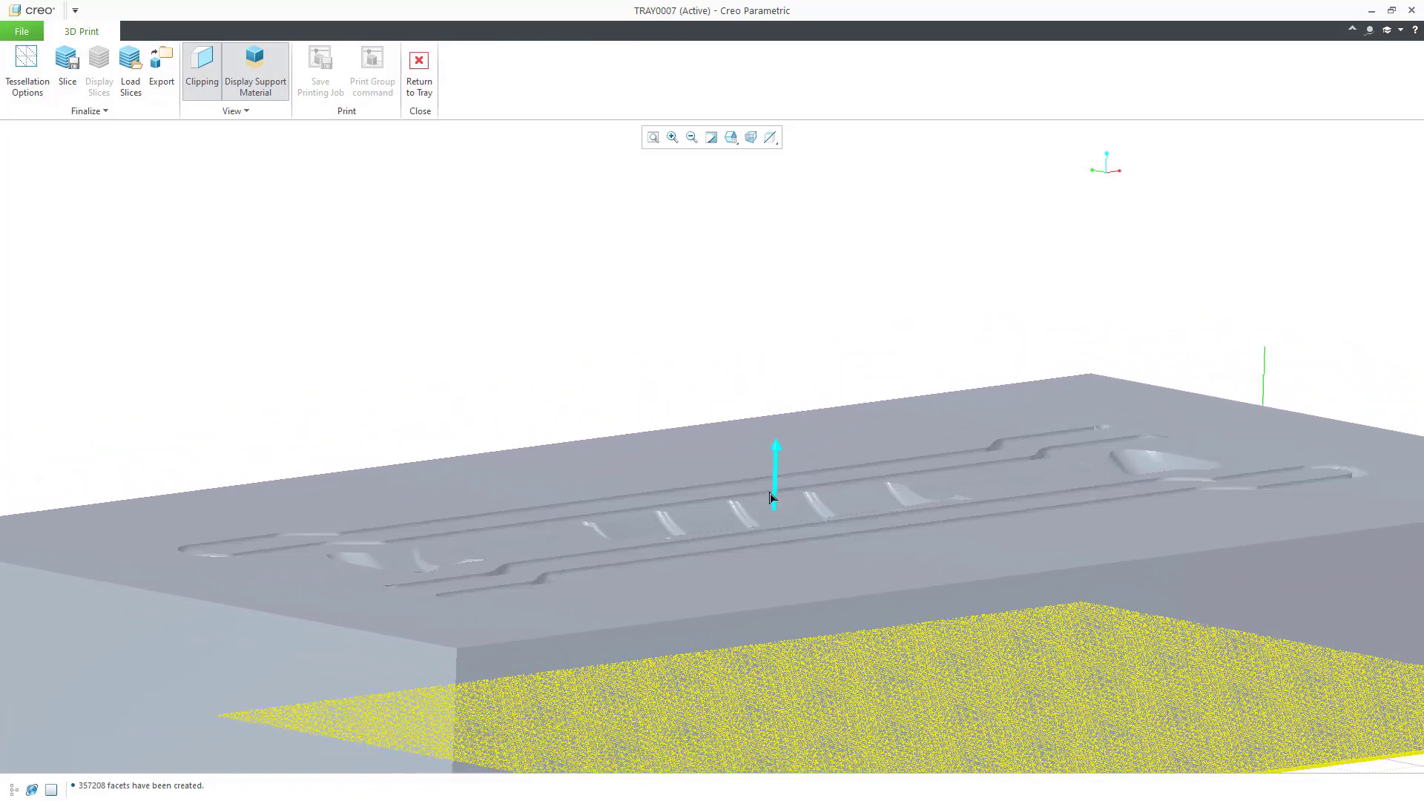
pyautogui.click(435, 78)
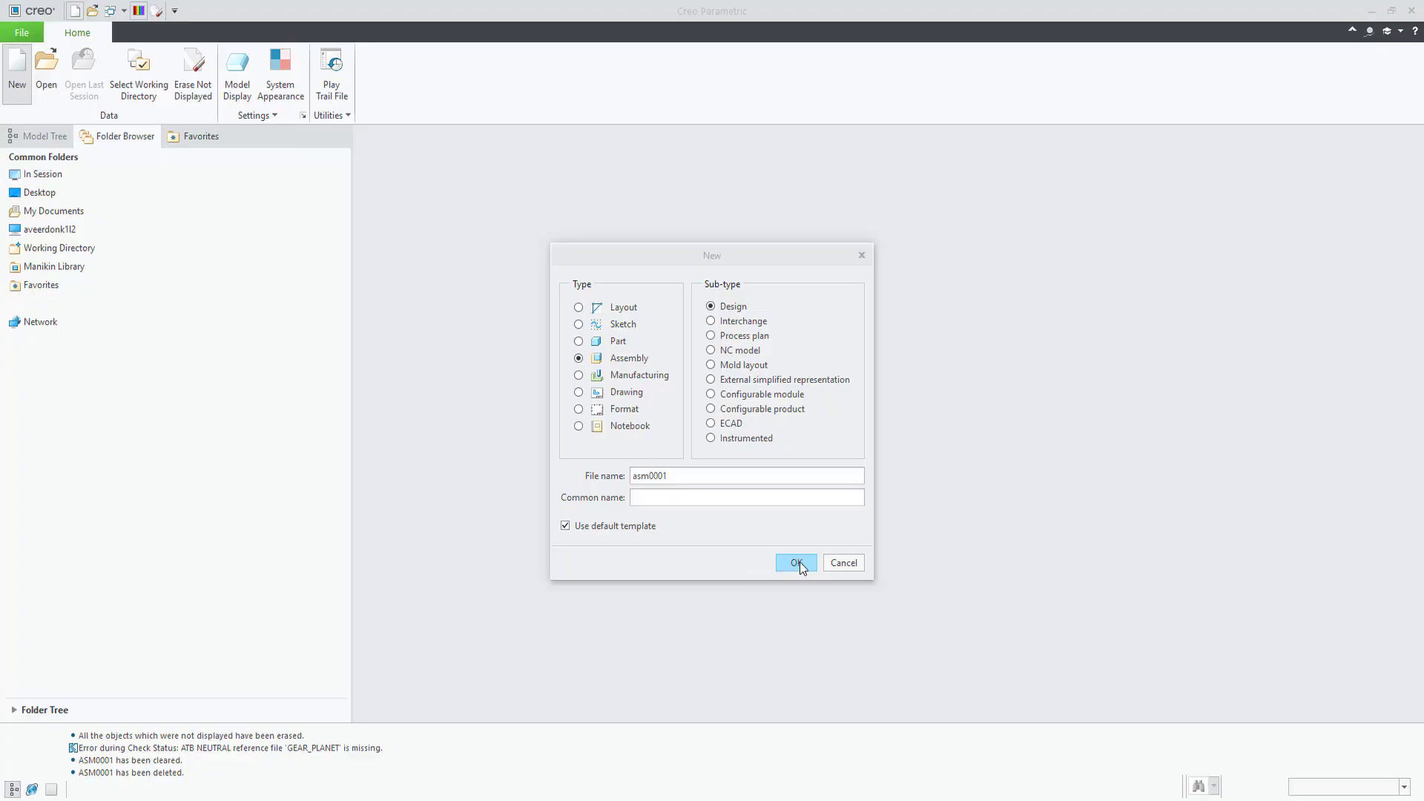
# Step: Create assembly asm0001 and place the ground part at the Default position
pyautogui.click(800, 562)
pyautogui.click(244, 65)
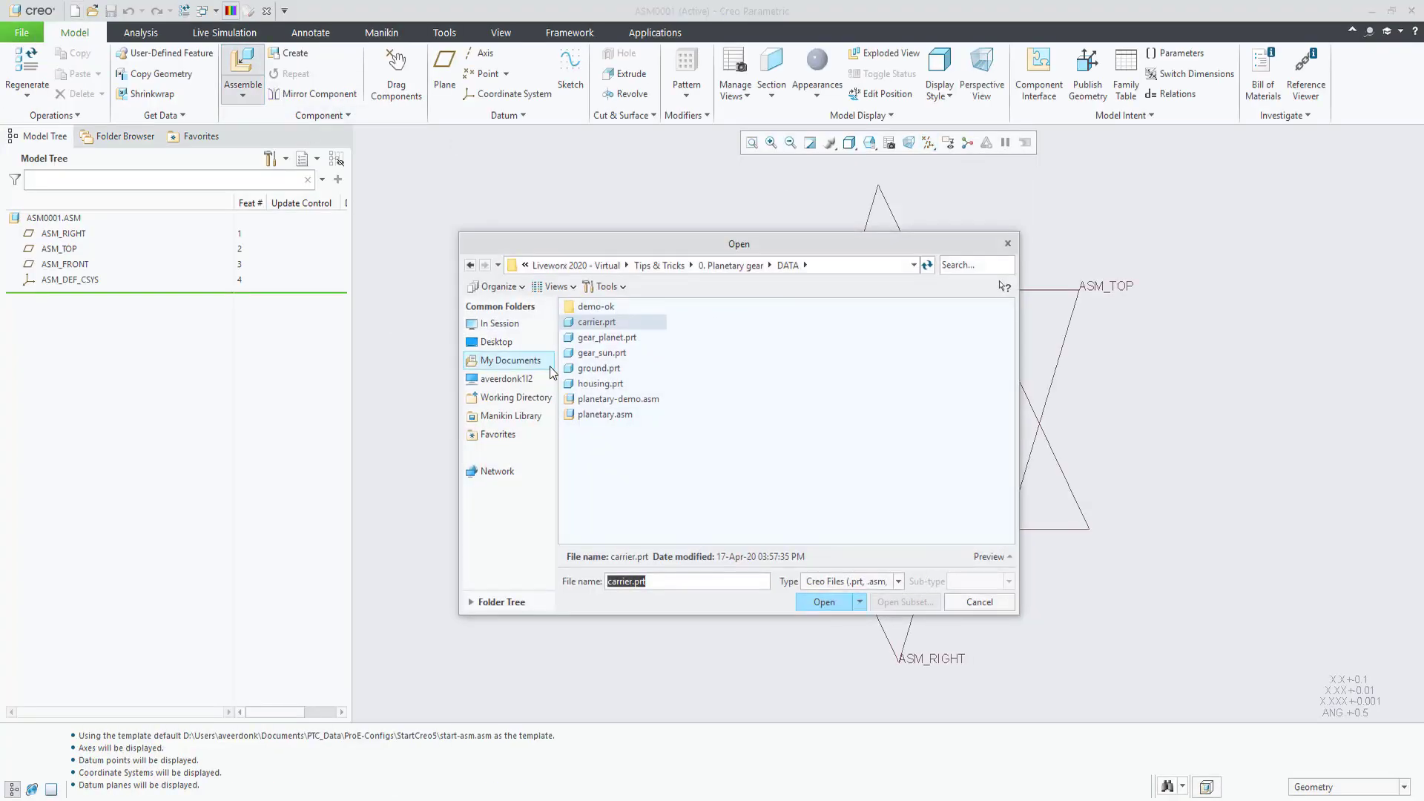
pyautogui.press('Return')
pyautogui.rightClick(540, 275)
pyautogui.click(630, 322)
pyautogui.middleClick(630, 322)
# Step: Pin-connect housing.prt as 'housing-pin', aligned and seated on the ground, with regeneration value enabled
pyautogui.click(243, 65)
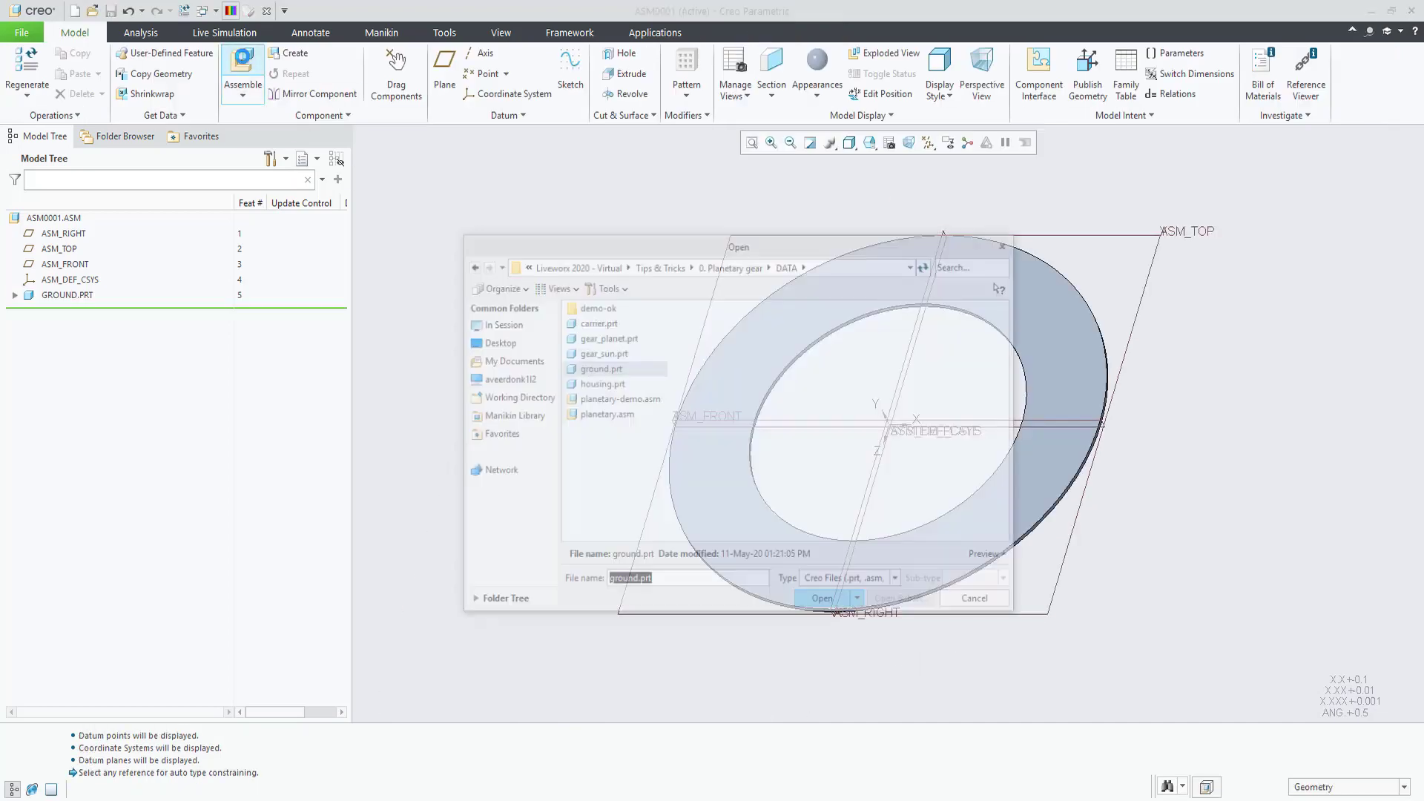
pyautogui.click(603, 373)
pyautogui.press('Return')
pyautogui.click(162, 82)
pyautogui.click(148, 125)
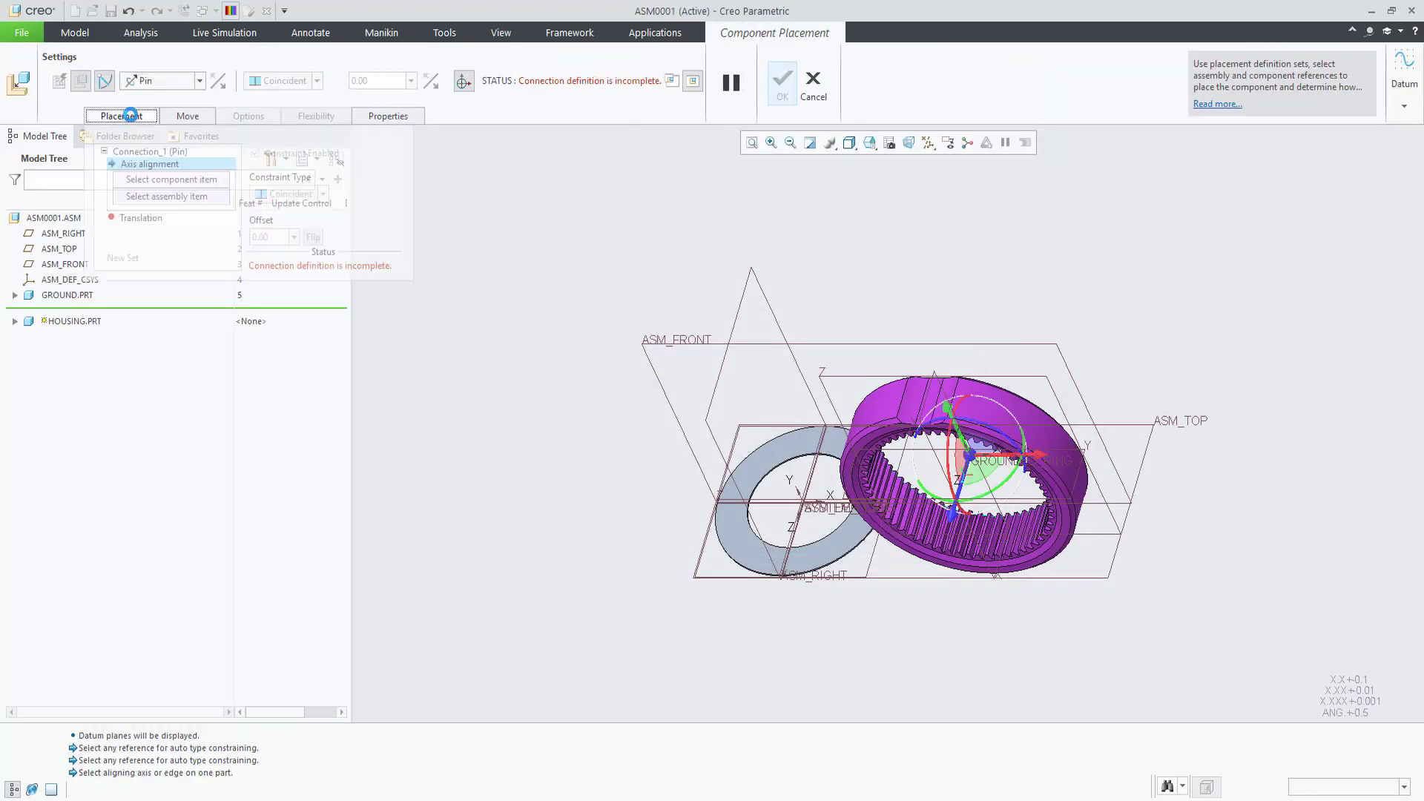
pyautogui.click(150, 151)
pyautogui.write('housing-pin')
pyautogui.press('Return')
pyautogui.click(150, 164)
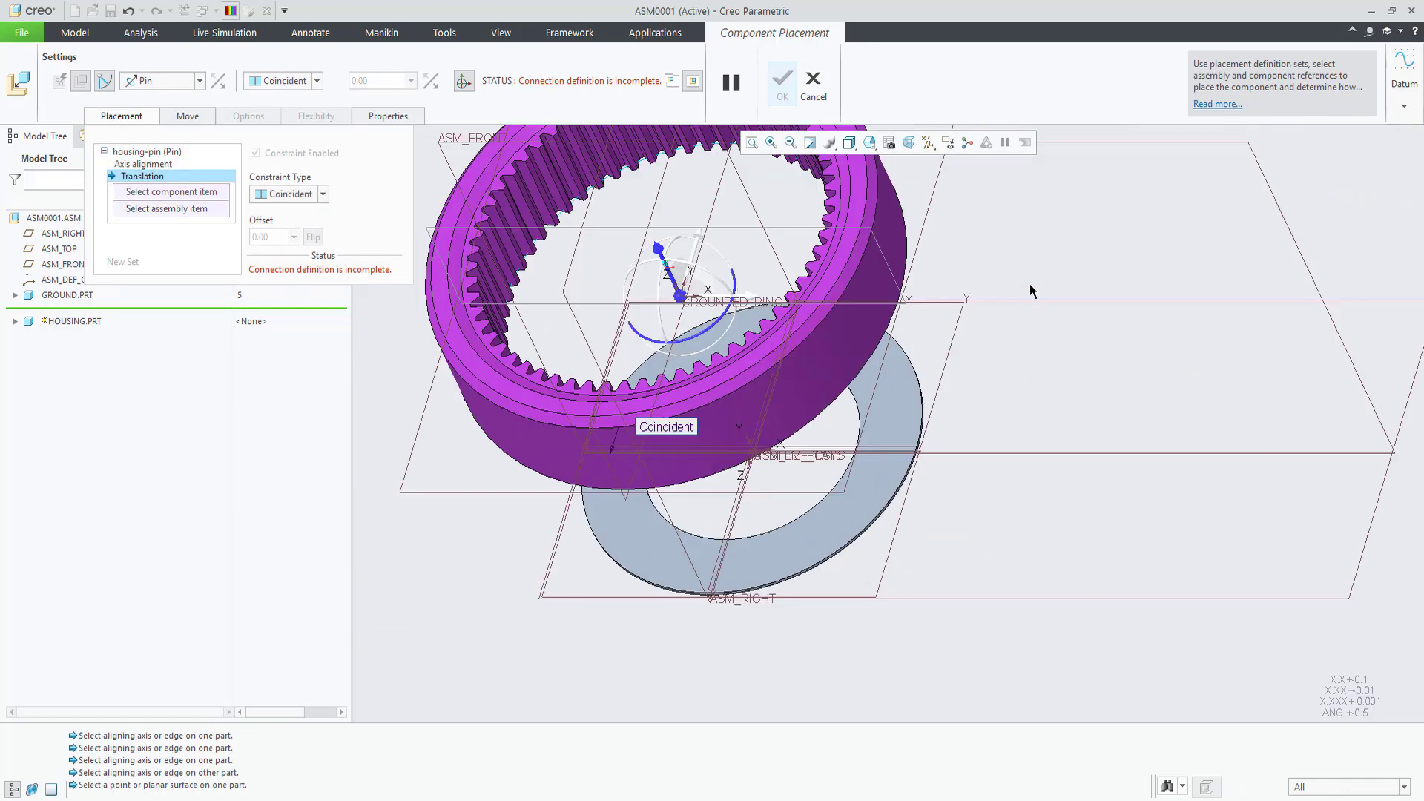
pyautogui.click(1039, 415)
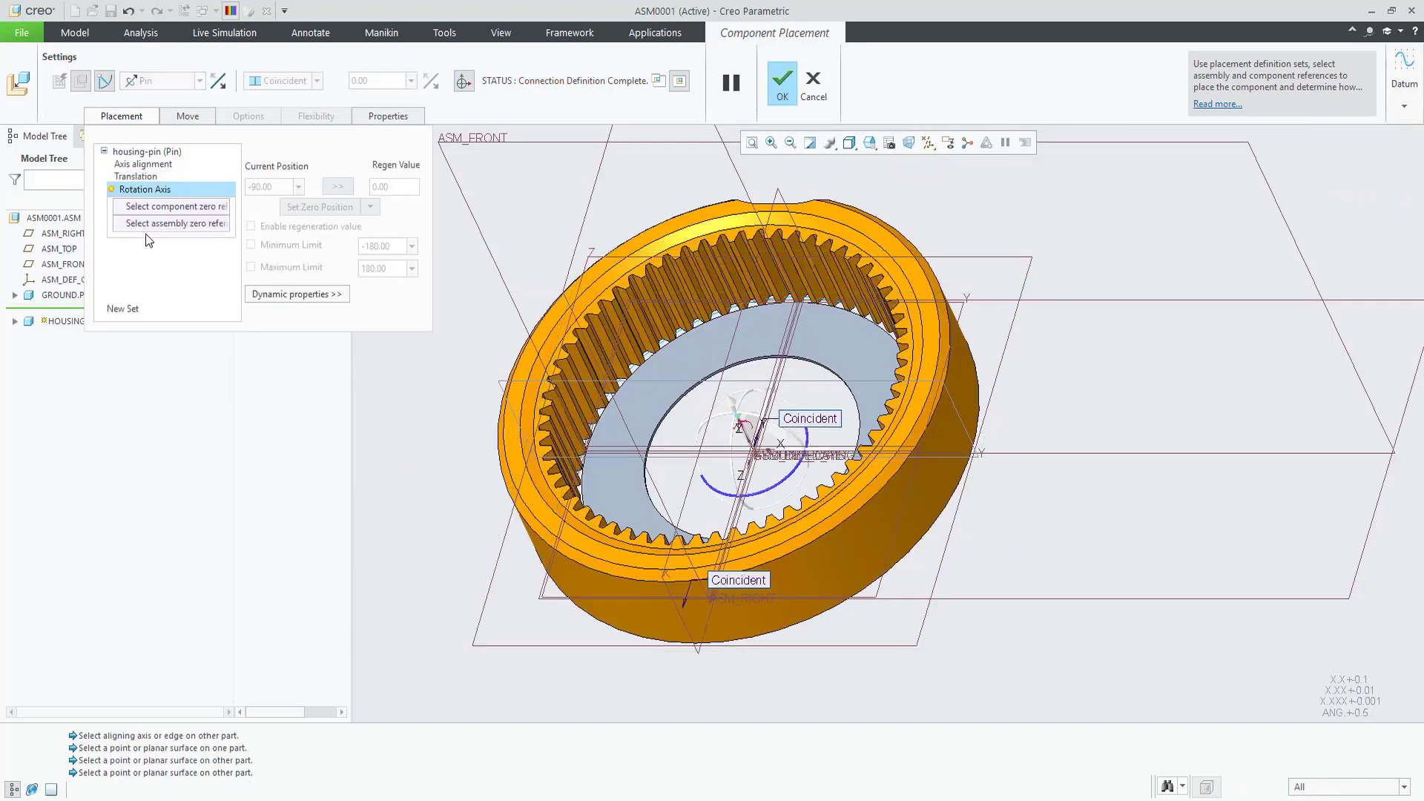
pyautogui.click(251, 226)
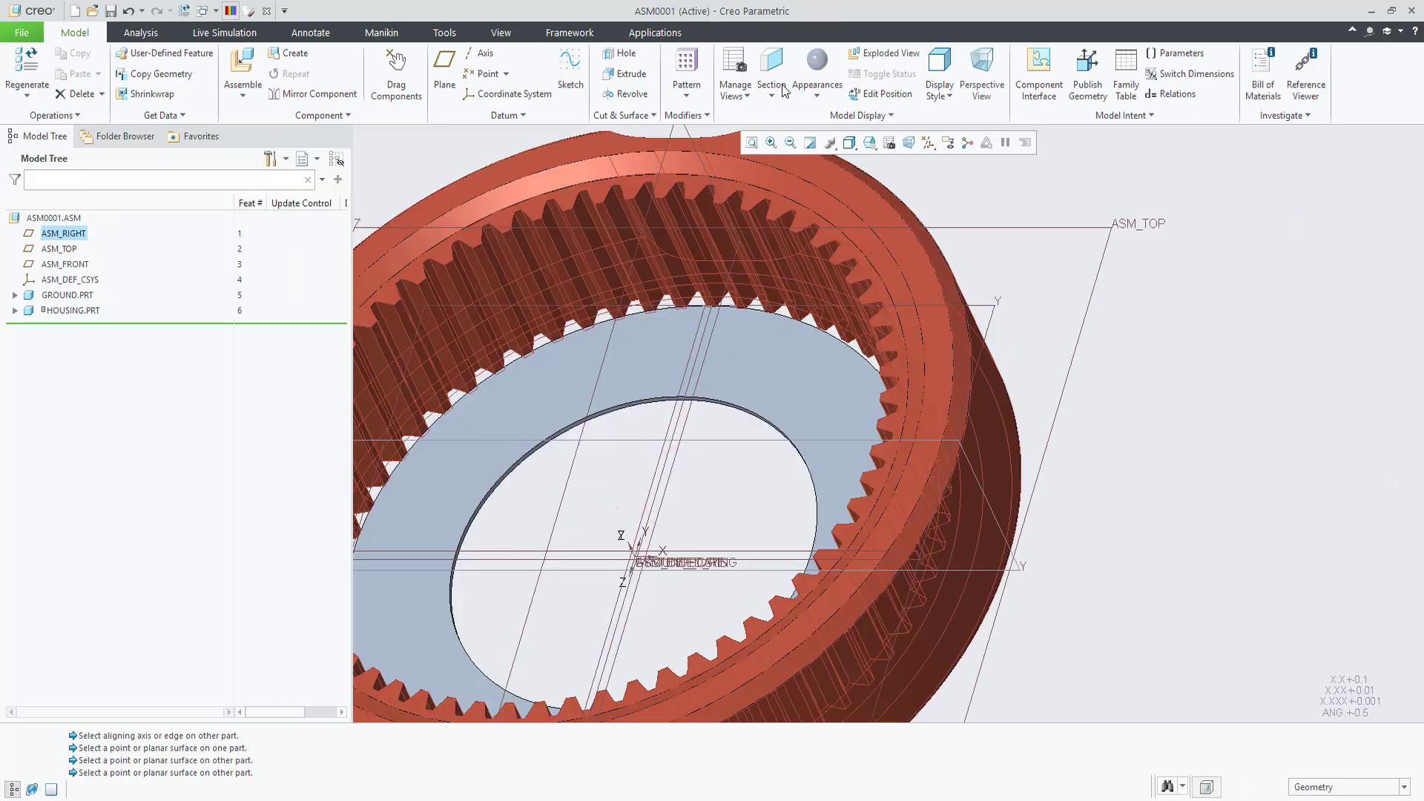
pyautogui.scroll(-3, 807, 257)
# Step: Add carrier.prt as a Pin connection named 'carrier-pin'
pyautogui.click(243, 67)
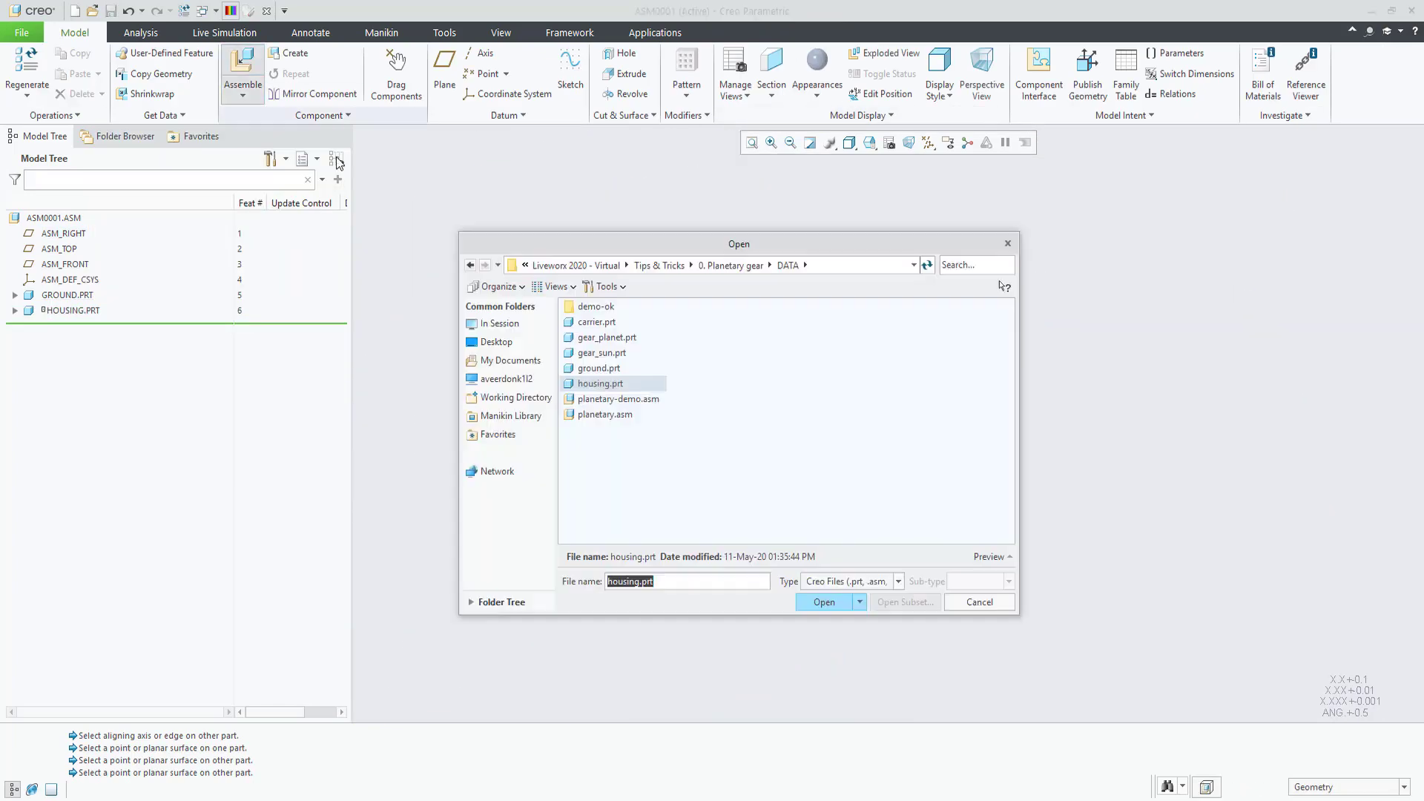
pyautogui.click(599, 324)
pyautogui.click(198, 80)
pyautogui.click(141, 119)
pyautogui.click(148, 151)
pyautogui.doubleClick(284, 197)
pyautogui.write('carrier-pin')
pyautogui.press('Return')
# Step: Align the carrier's axis with the housing and seat its face for translation
pyautogui.click(920, 369)
pyautogui.scroll(5, 933, 411)
pyautogui.scroll(3, 384, 324)
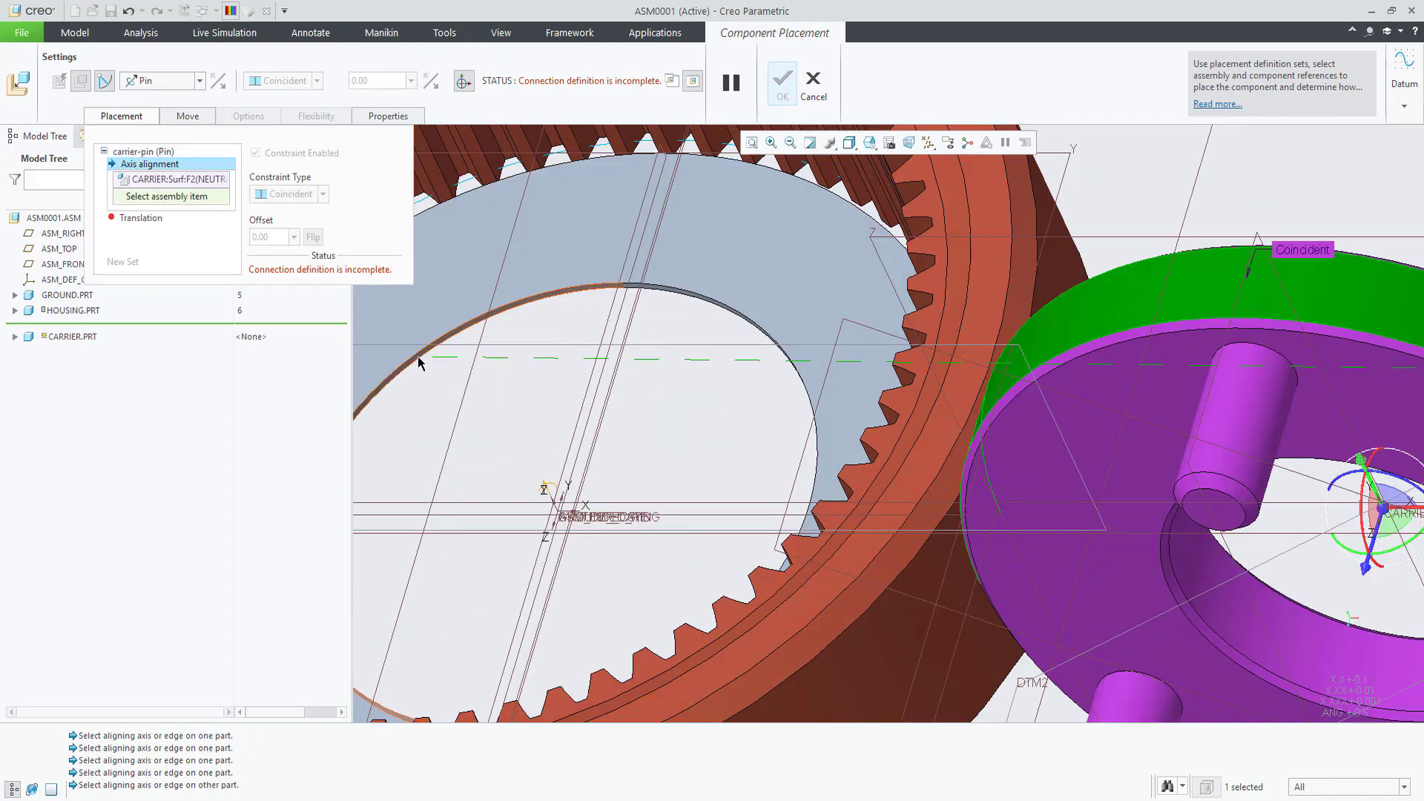
pyautogui.click(549, 489)
pyautogui.click(588, 482)
pyautogui.click(821, 367)
pyautogui.scroll(-2, 567, 400)
# Step: Set the carrier's rotation reference to the ground datum plane, enable regeneration value, and finish placement
pyautogui.click(646, 208)
pyautogui.click(680, 277)
pyautogui.click(251, 227)
pyautogui.click(783, 83)
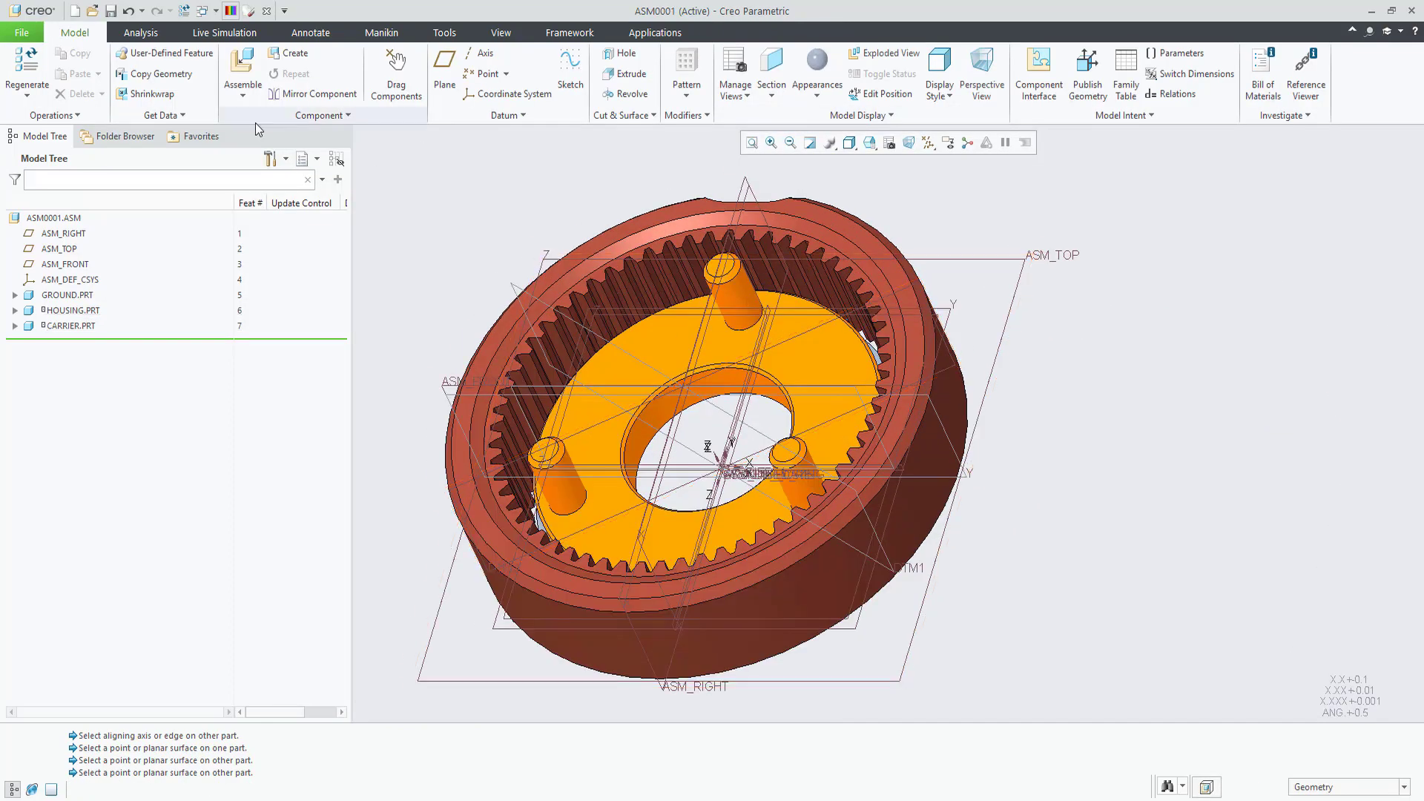
# Step: Add gear_sun.prt as a Pin connection named 'sun-pin'
pyautogui.click(243, 71)
pyautogui.doubleClick(604, 354)
pyautogui.click(161, 80)
pyautogui.click(141, 123)
pyautogui.click(126, 116)
pyautogui.click(141, 152)
pyautogui.write('sun-pin')
pyautogui.press('Return')
# Step: Align the sun gear in the carrier hole, seat it, and orient SUN_X to the carrier's X plane
pyautogui.click(169, 165)
pyautogui.click(968, 520)
pyautogui.click(779, 367)
pyautogui.scroll(-4, 780, 364)
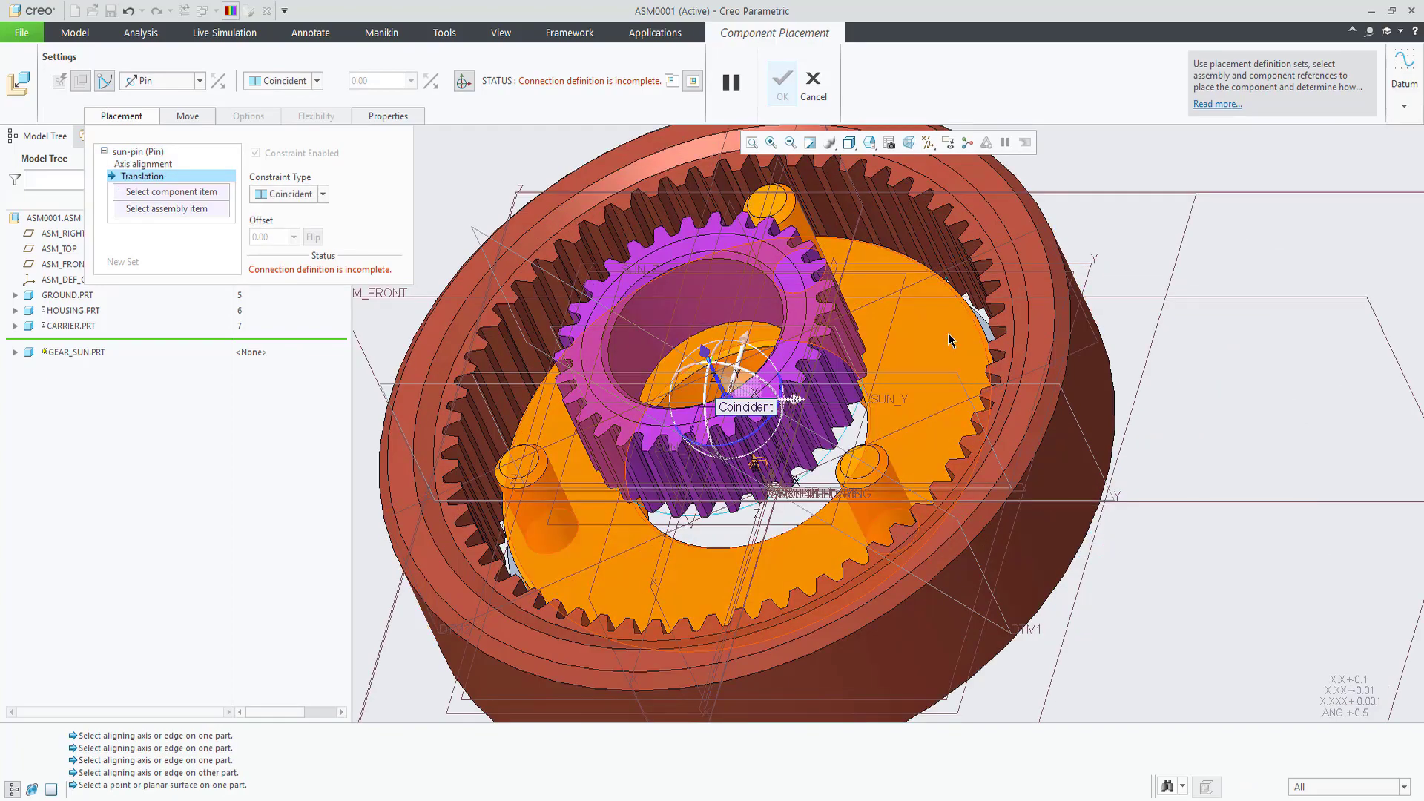
pyautogui.click(949, 340)
pyautogui.click(807, 254)
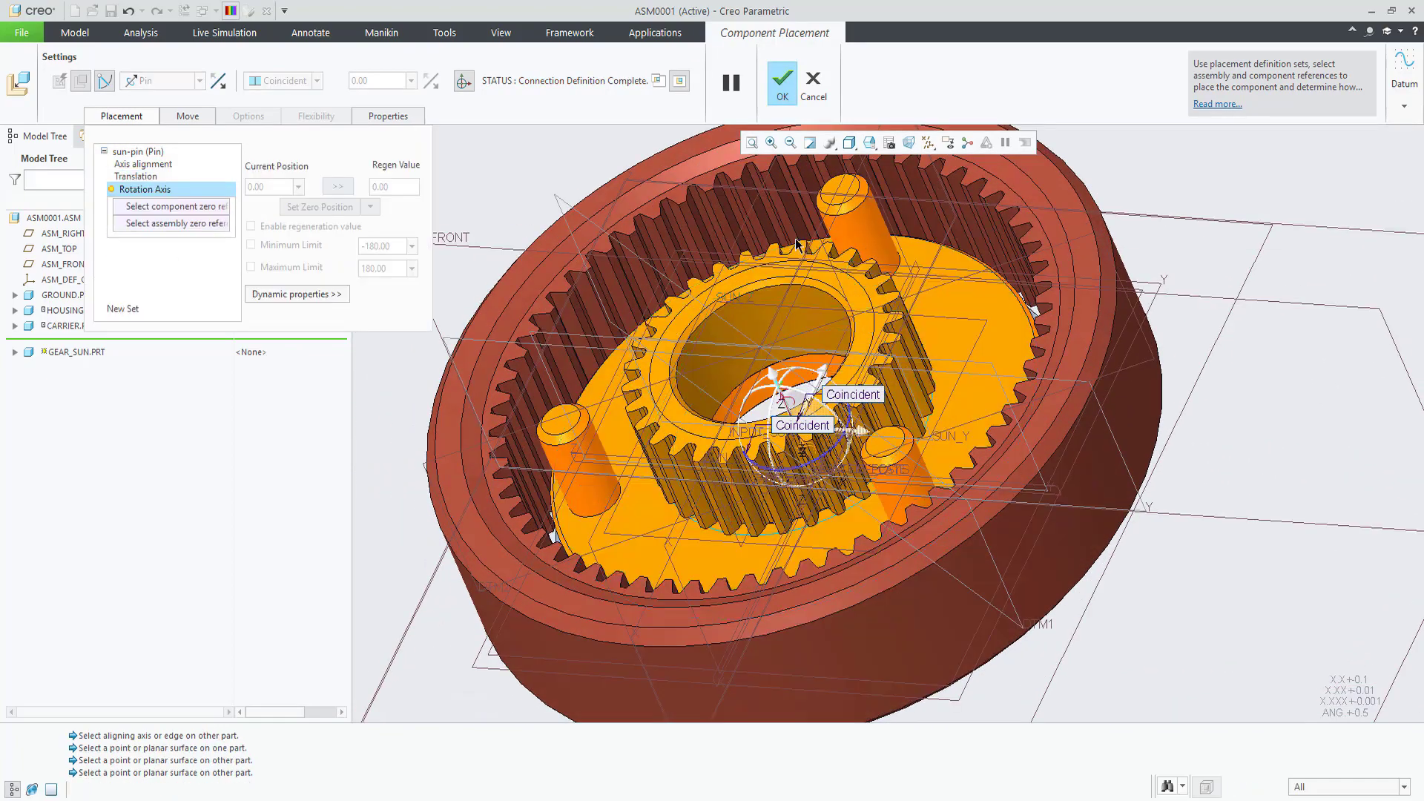
pyautogui.click(816, 241)
pyautogui.click(822, 246)
pyautogui.click(781, 83)
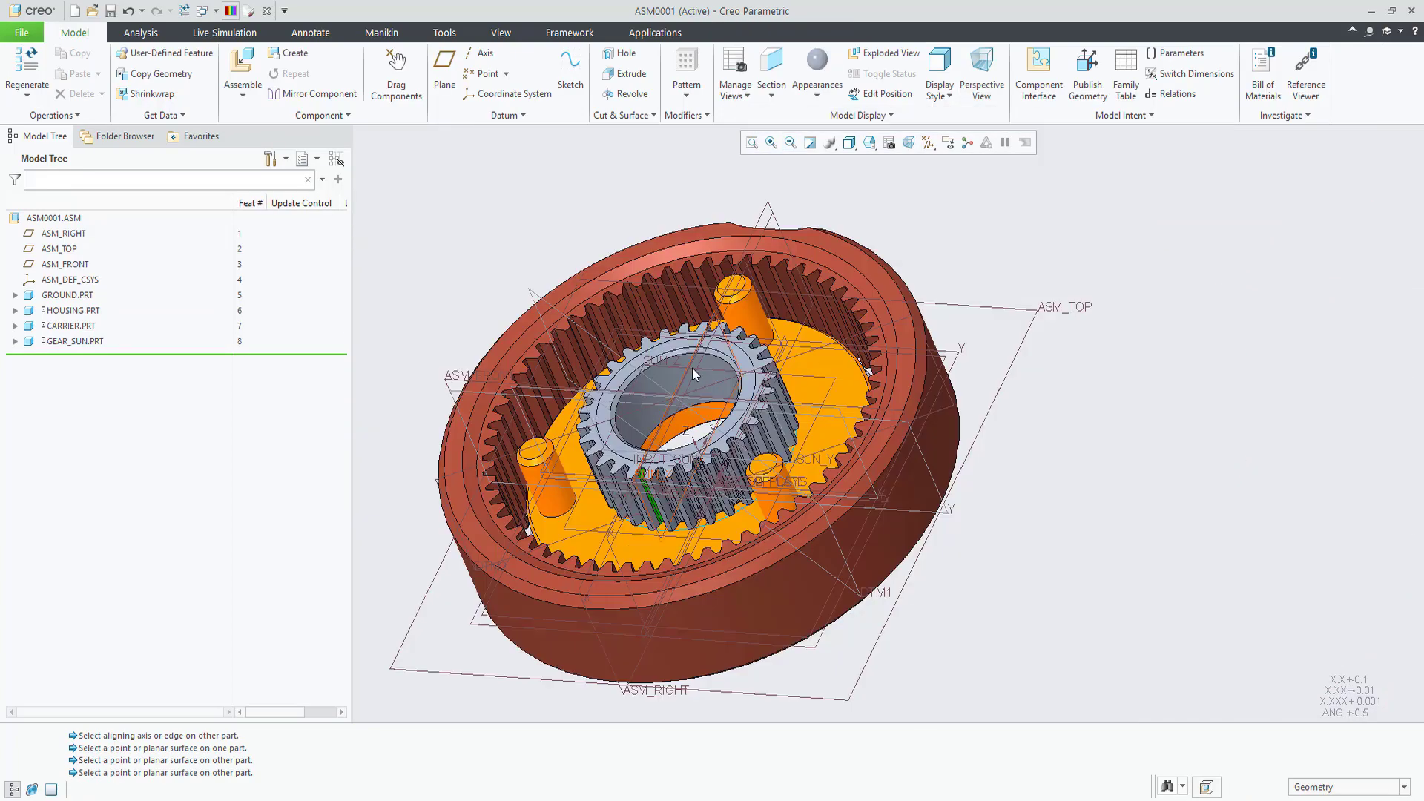
# Step: Add gear_planet.prt as a Pin connection named 'planet1-pin'
pyautogui.click(242, 74)
pyautogui.doubleClick(593, 347)
pyautogui.click(199, 80)
pyautogui.click(148, 122)
pyautogui.click(121, 115)
pyautogui.click(148, 152)
pyautogui.doubleClick(267, 196)
pyautogui.write('Planet1')
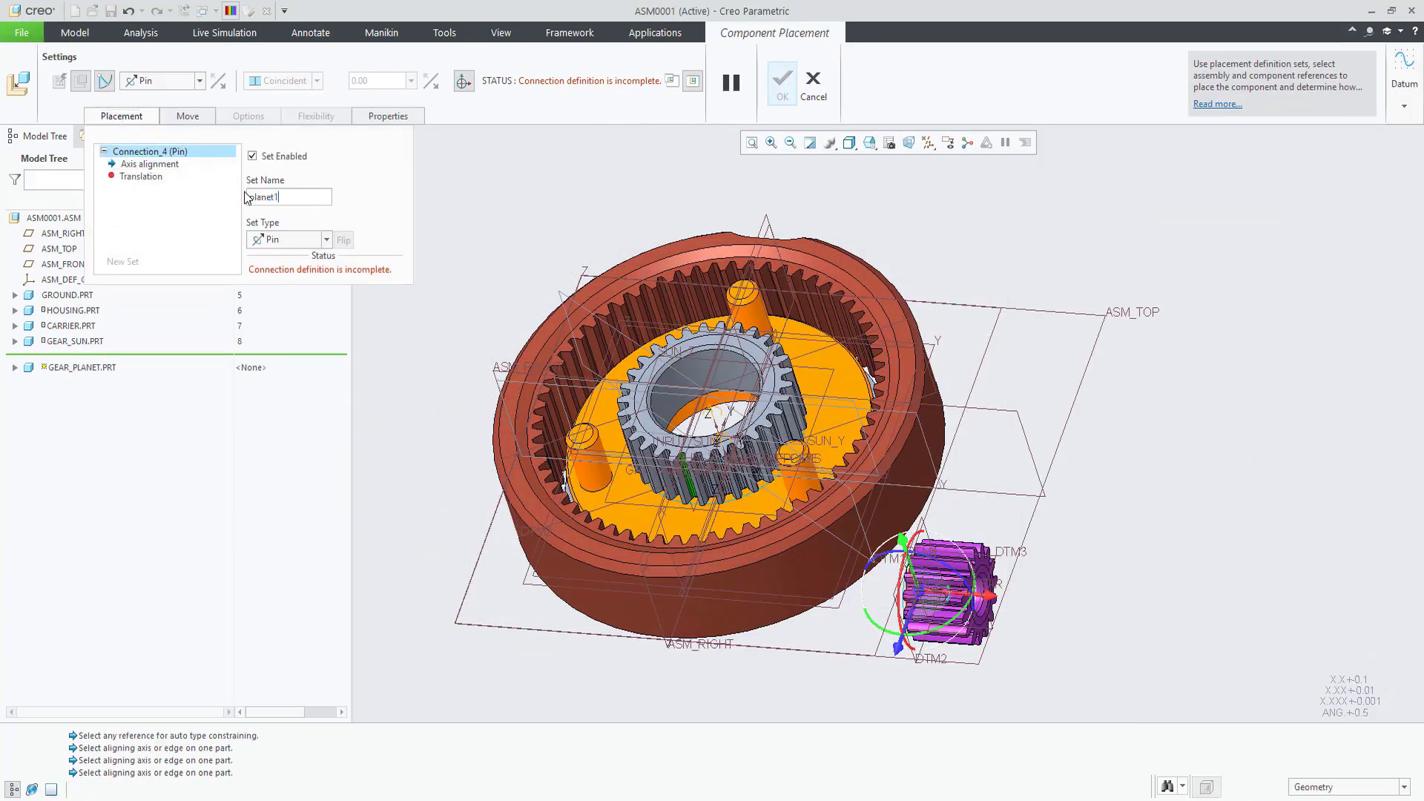
pyautogui.press('Return')
# Step: Align the planet gear's axis on the carrier pin and seat DTM2 on CARRIER:Surf:F2
pyautogui.click(149, 164)
pyautogui.click(749, 319)
pyautogui.scroll(-5, 950, 586)
pyautogui.click(1070, 615)
pyautogui.scroll(5, 890, 519)
pyautogui.scroll(-3, 771, 319)
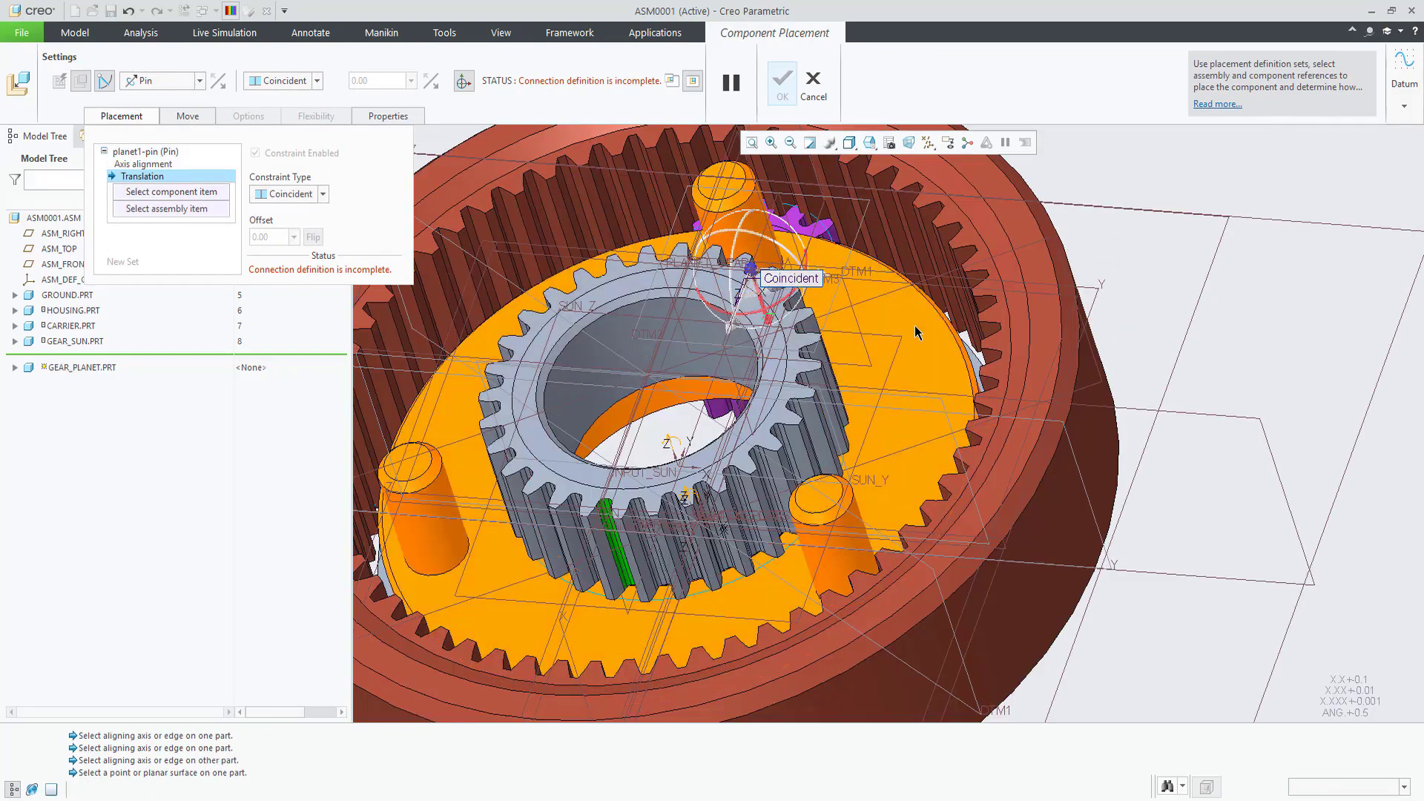
pyautogui.click(768, 312)
pyautogui.click(745, 293)
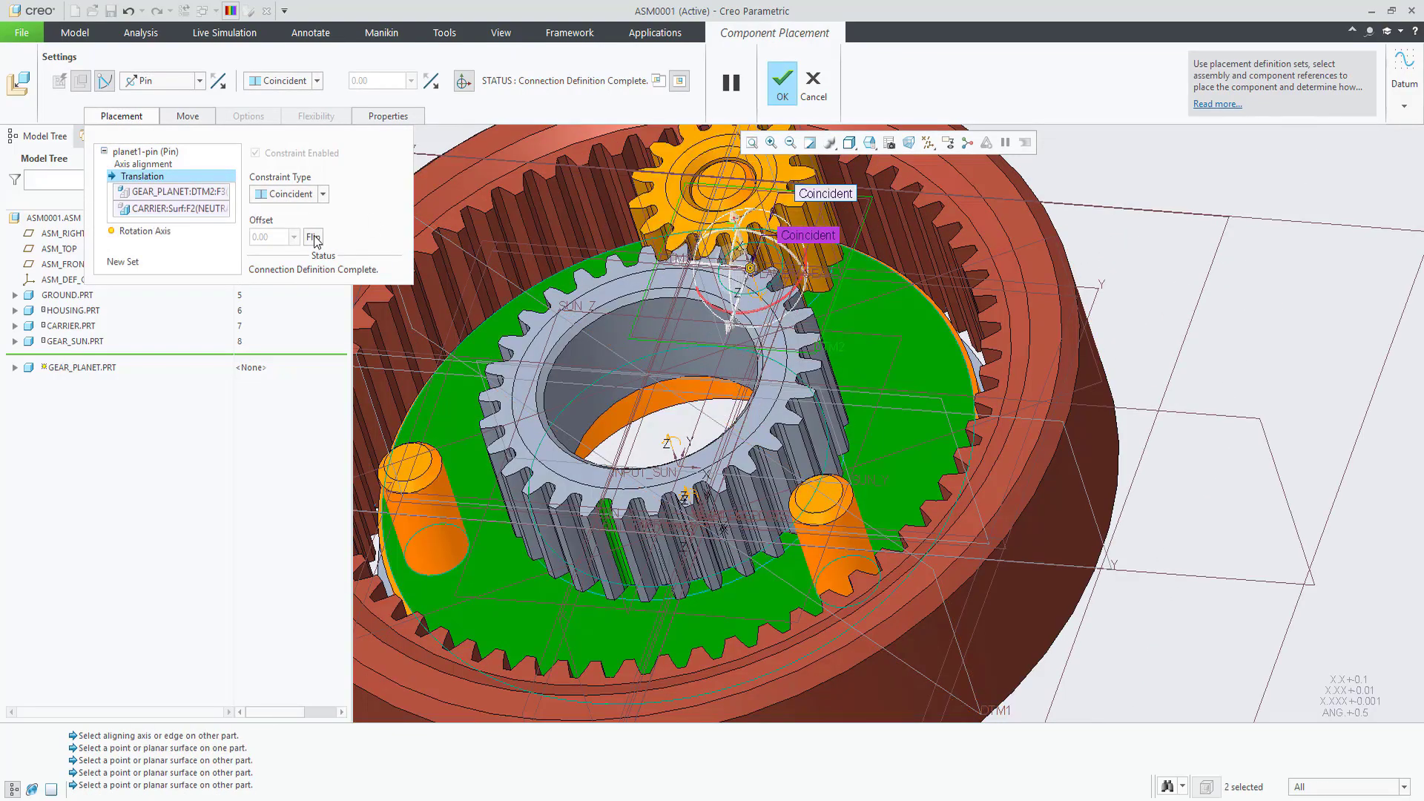
pyautogui.moveTo(746, 293); pyautogui.dragTo(667, 311, button='middle')
# Step: Rotate the planet gear to 18° about DTM3, set it as zero position, and finish
pyautogui.click(144, 189)
pyautogui.moveTo(741, 259); pyautogui.dragTo(791, 292, button='middle')
pyautogui.click(801, 288)
pyautogui.click(271, 187)
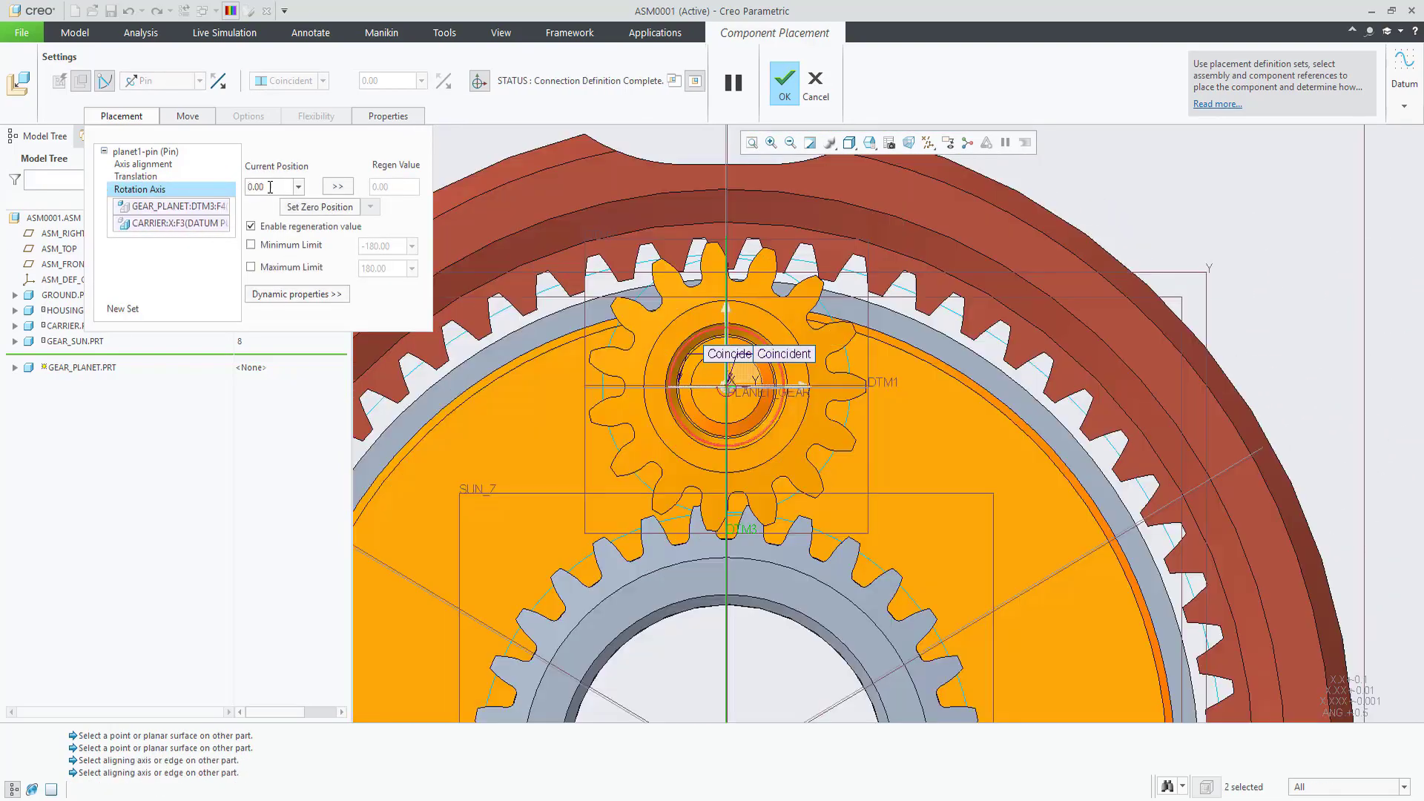
pyautogui.write('18')
pyautogui.press('Return')
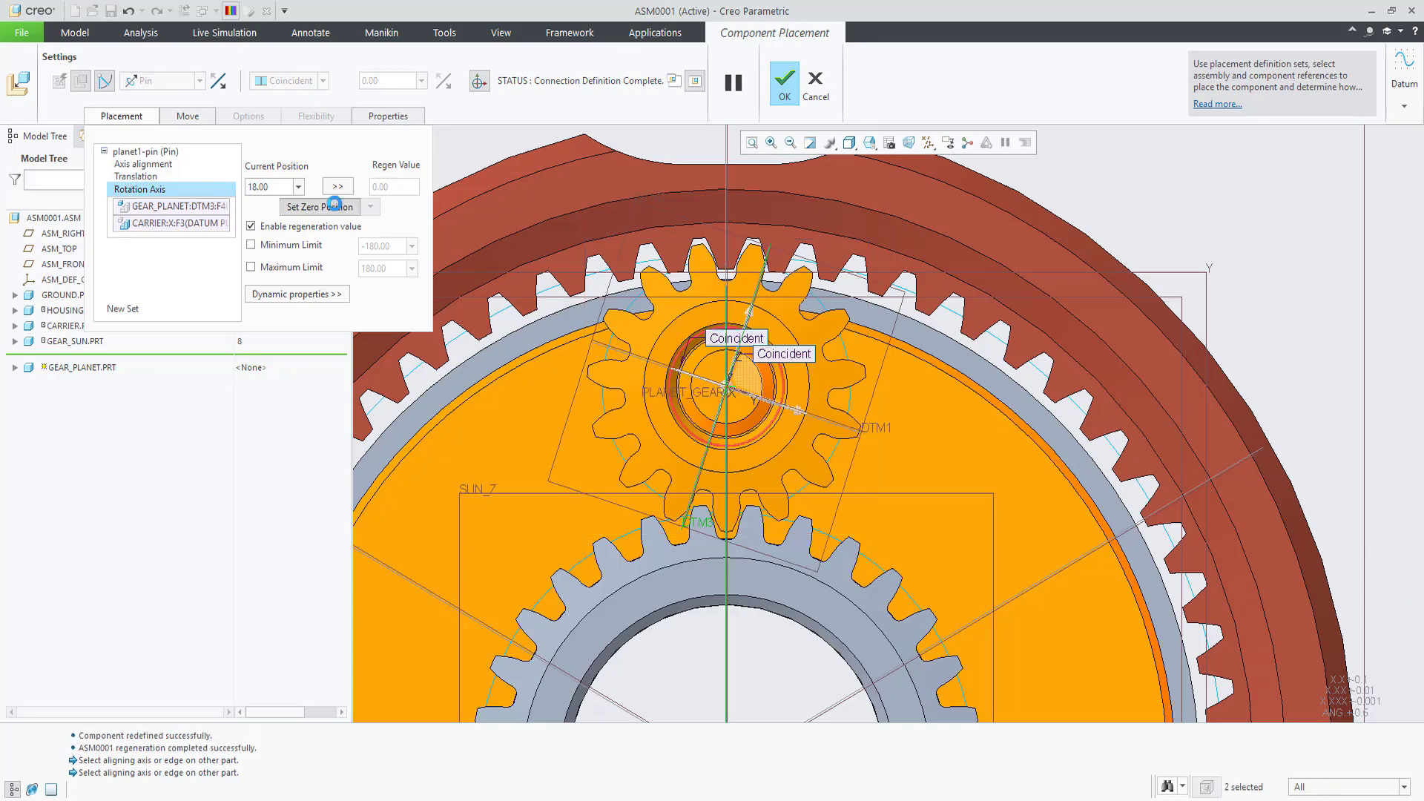
pyautogui.click(327, 207)
pyautogui.click(785, 89)
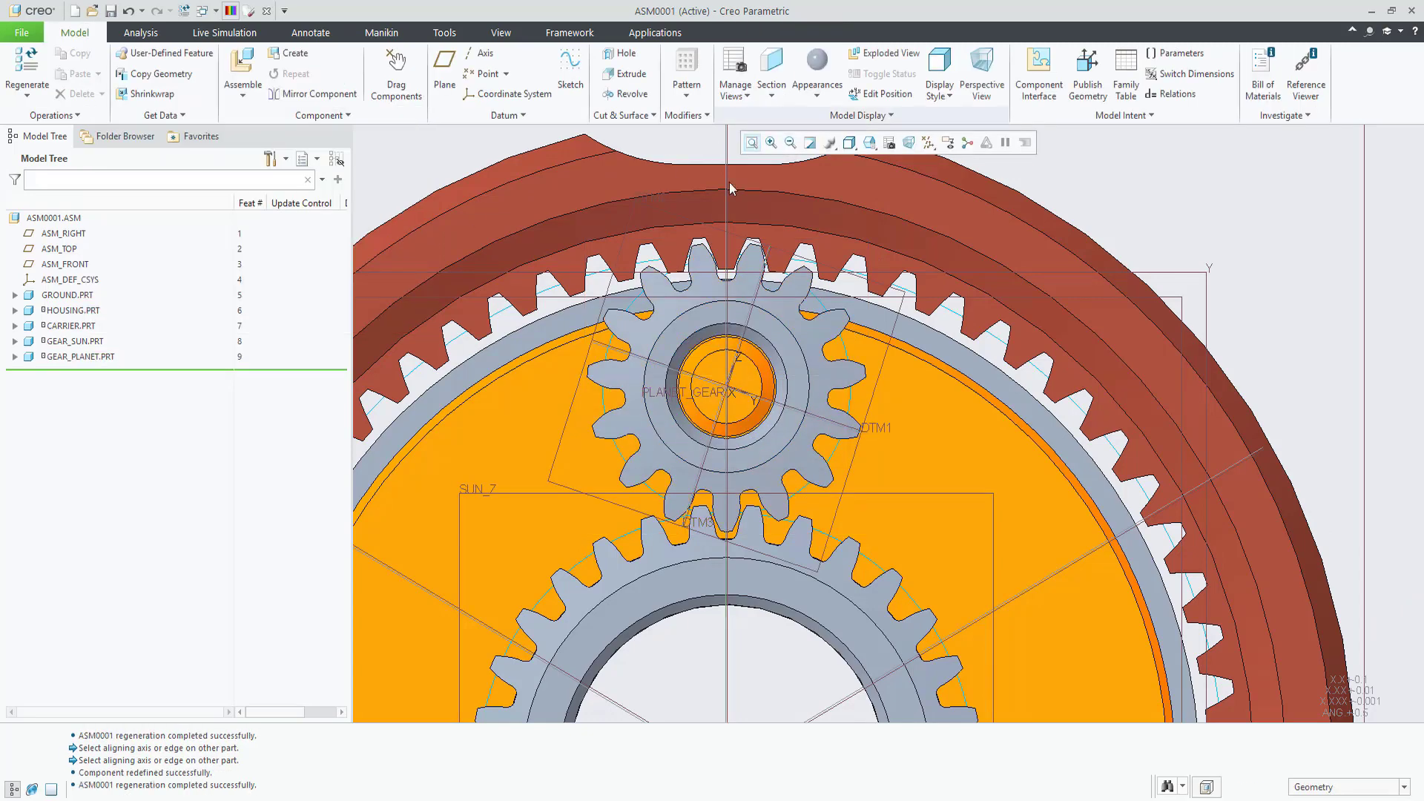
pyautogui.hotkey('ctrl', 'd')
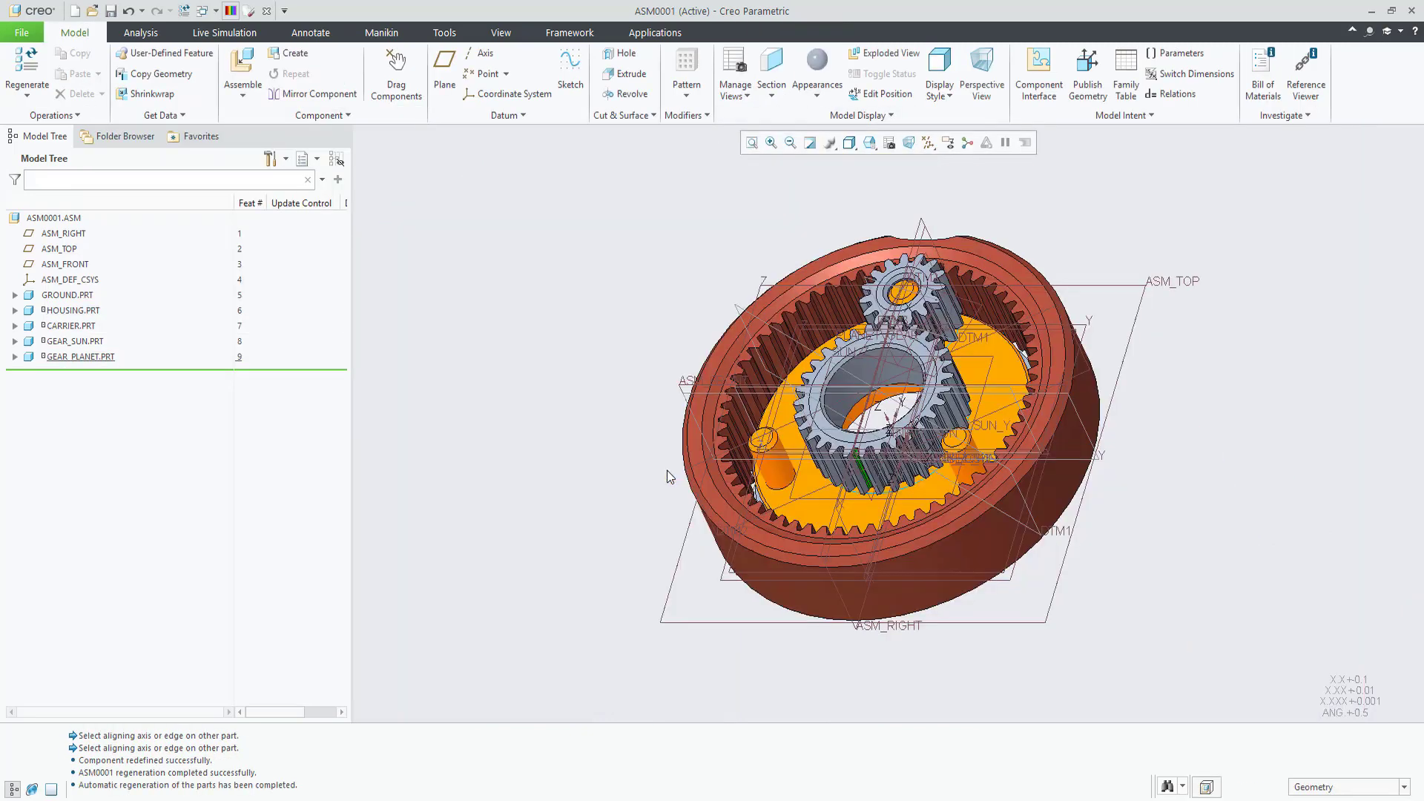
# Step: Switch to the Mechanism application and begin defining a gear pair
pyautogui.scroll(2, 1076, 315)
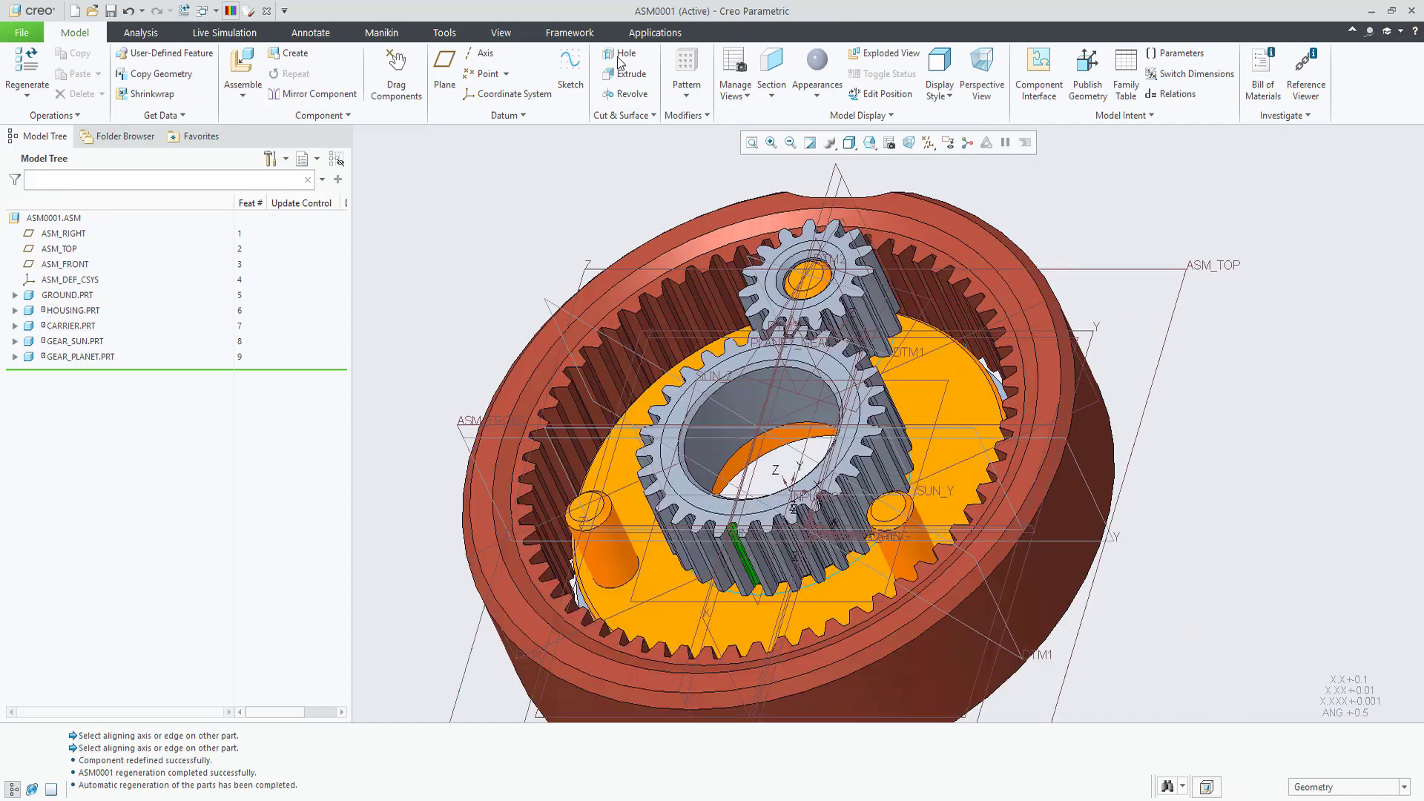
pyautogui.click(654, 33)
pyautogui.click(285, 68)
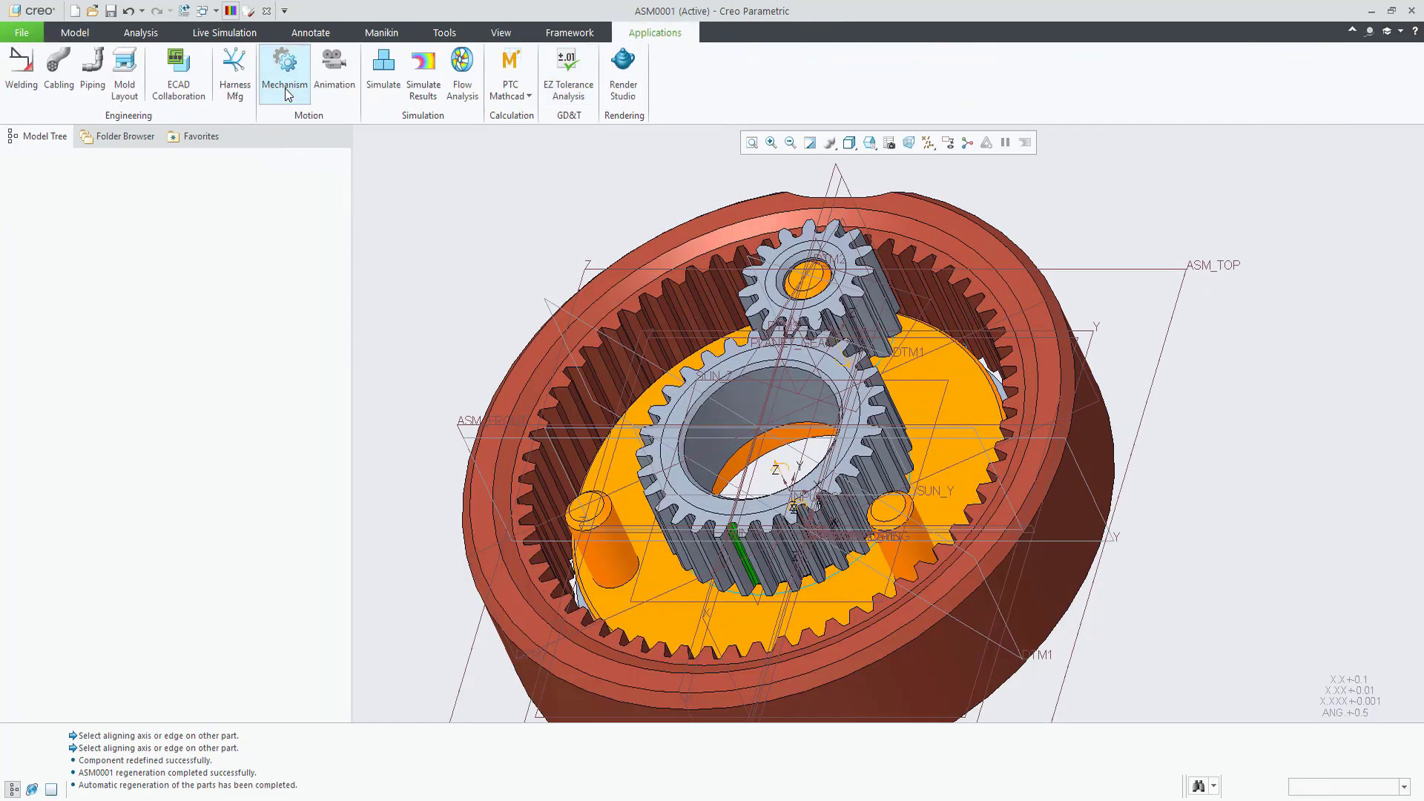
pyautogui.click(374, 68)
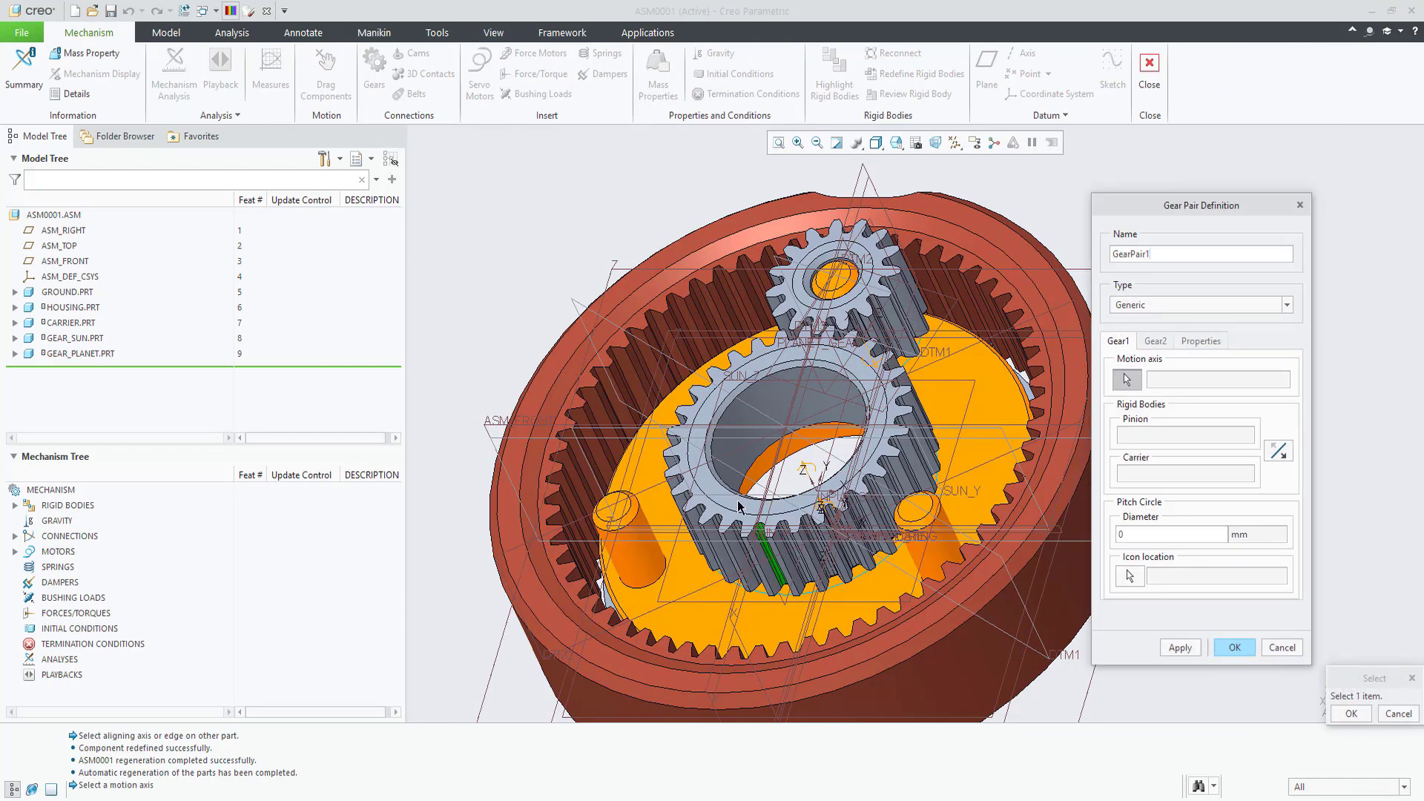
# Step: Put Gear1 on sun-pin.axis_1 and Gear2 on planet1-pin.axis_1, hiding datum display
pyautogui.click(808, 476)
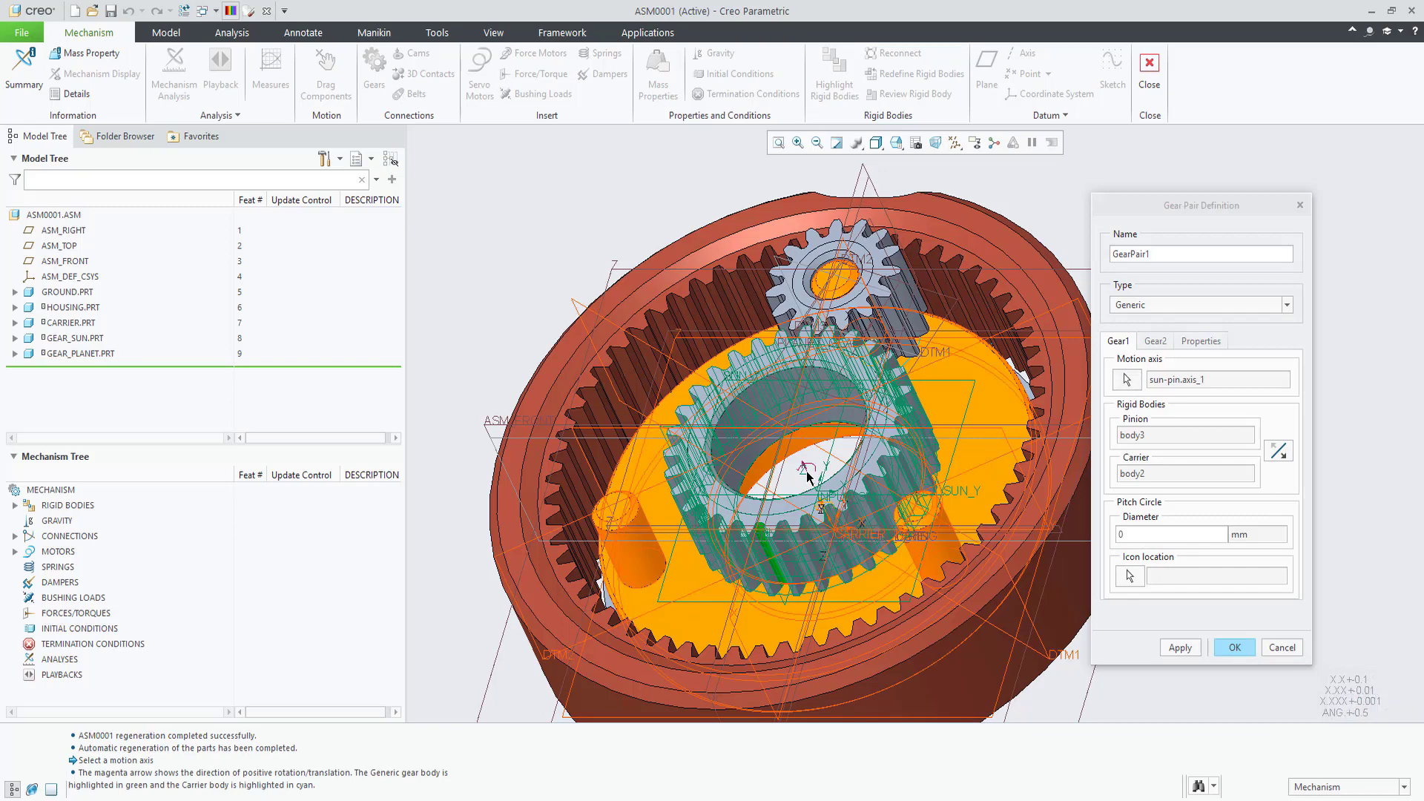
pyautogui.click(954, 142)
pyautogui.click(955, 162)
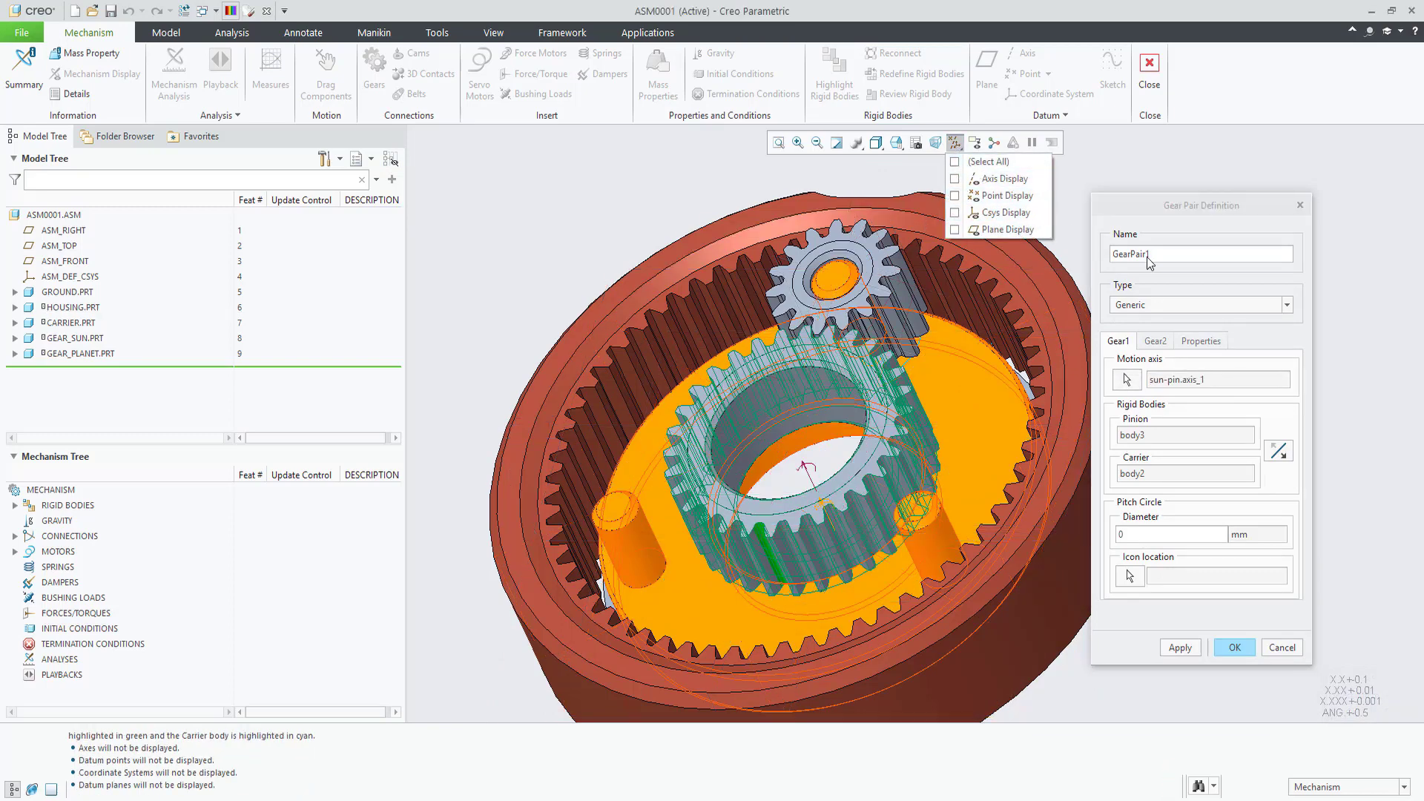
pyautogui.click(1127, 380)
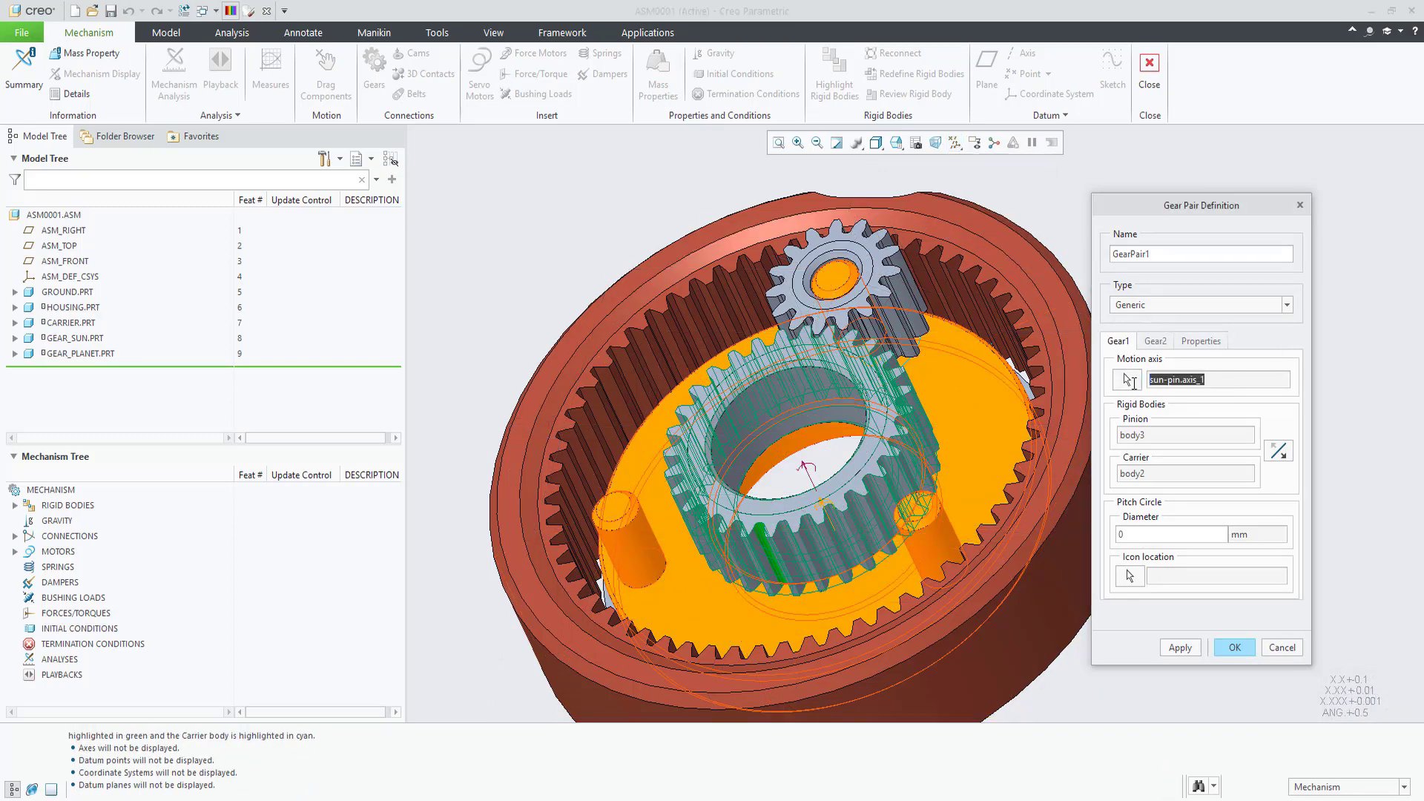
pyautogui.click(1137, 535)
pyautogui.click(1161, 343)
pyautogui.click(877, 359)
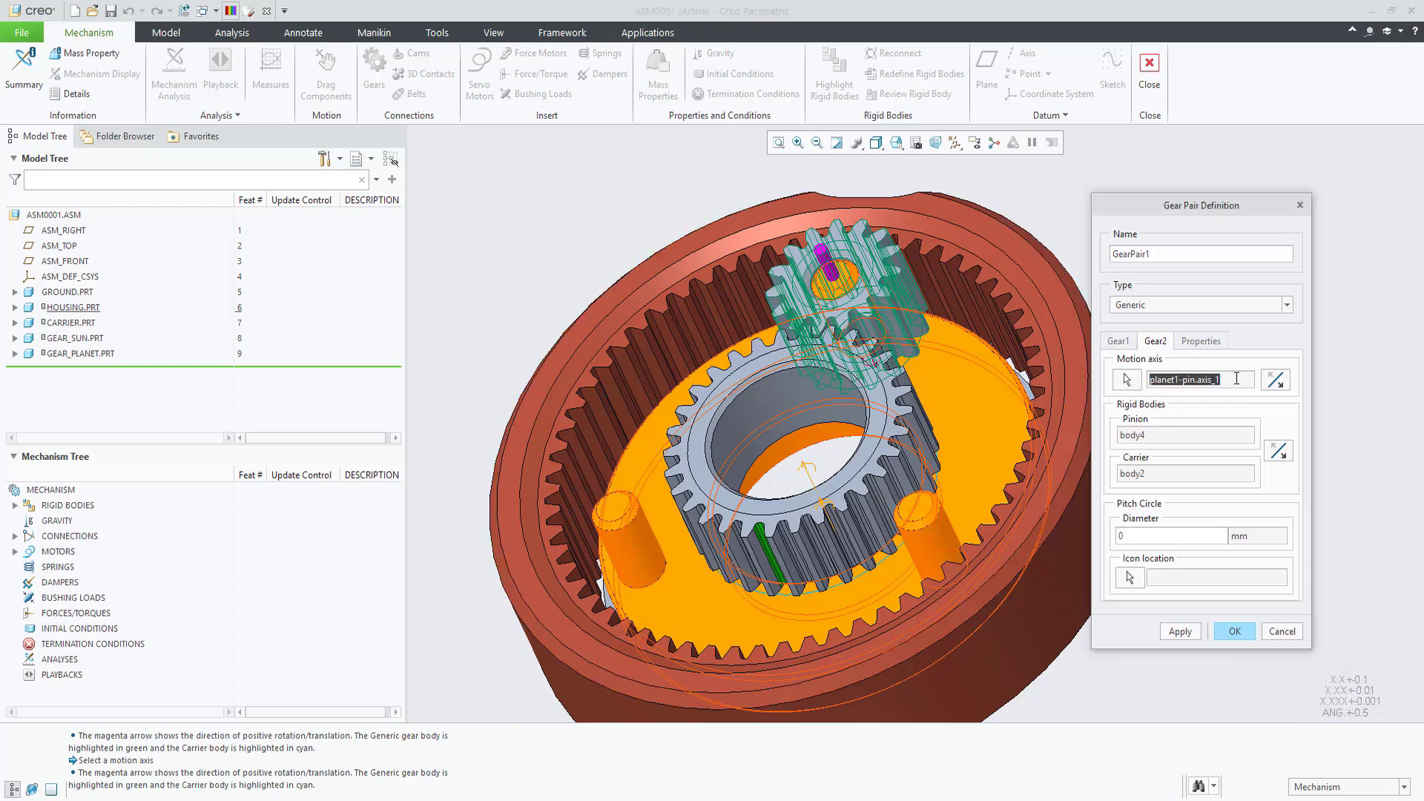
pyautogui.doubleClick(1120, 536)
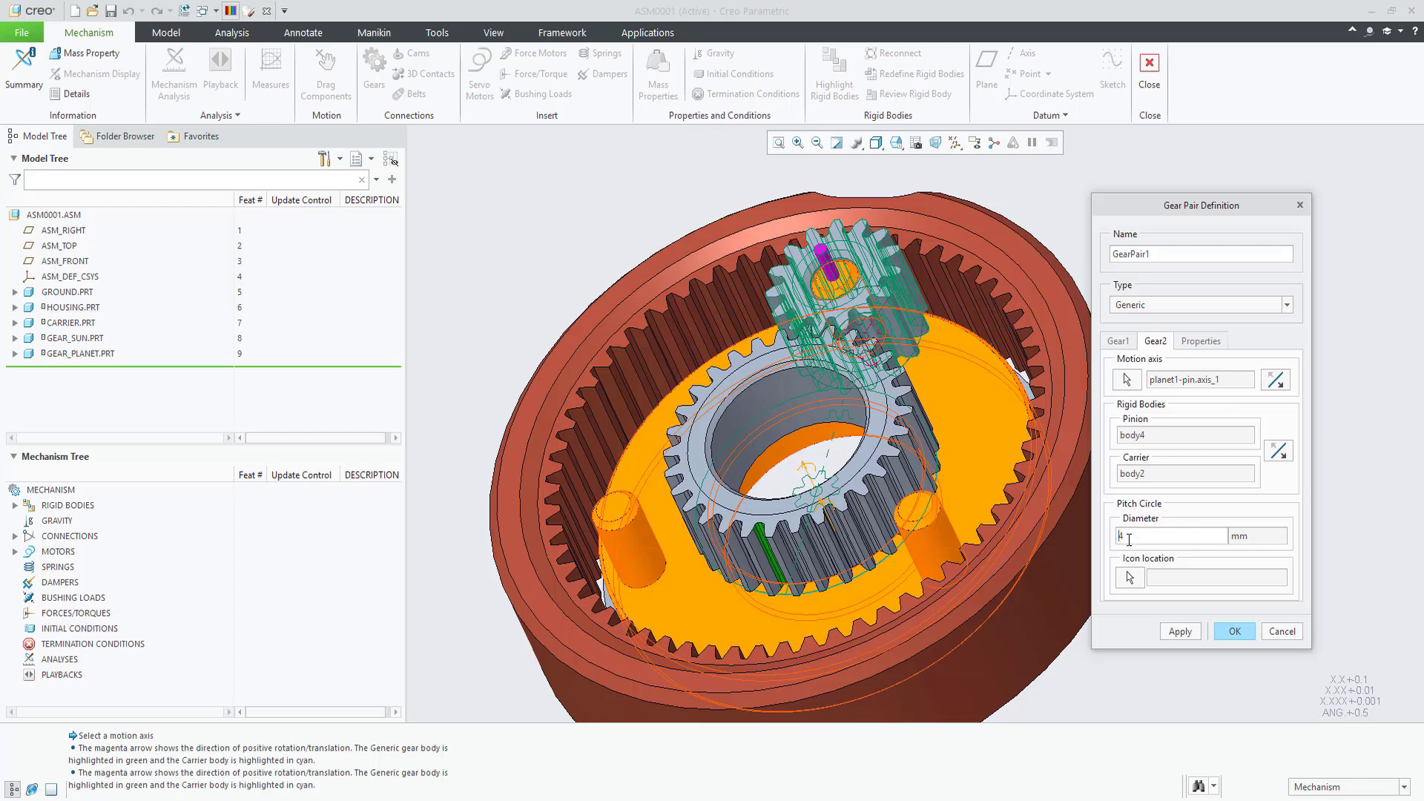
# Step: Create GearPair1, then start a new pair with housing-pin.axis_1 chosen from the list as Gear1
pyautogui.click(1229, 632)
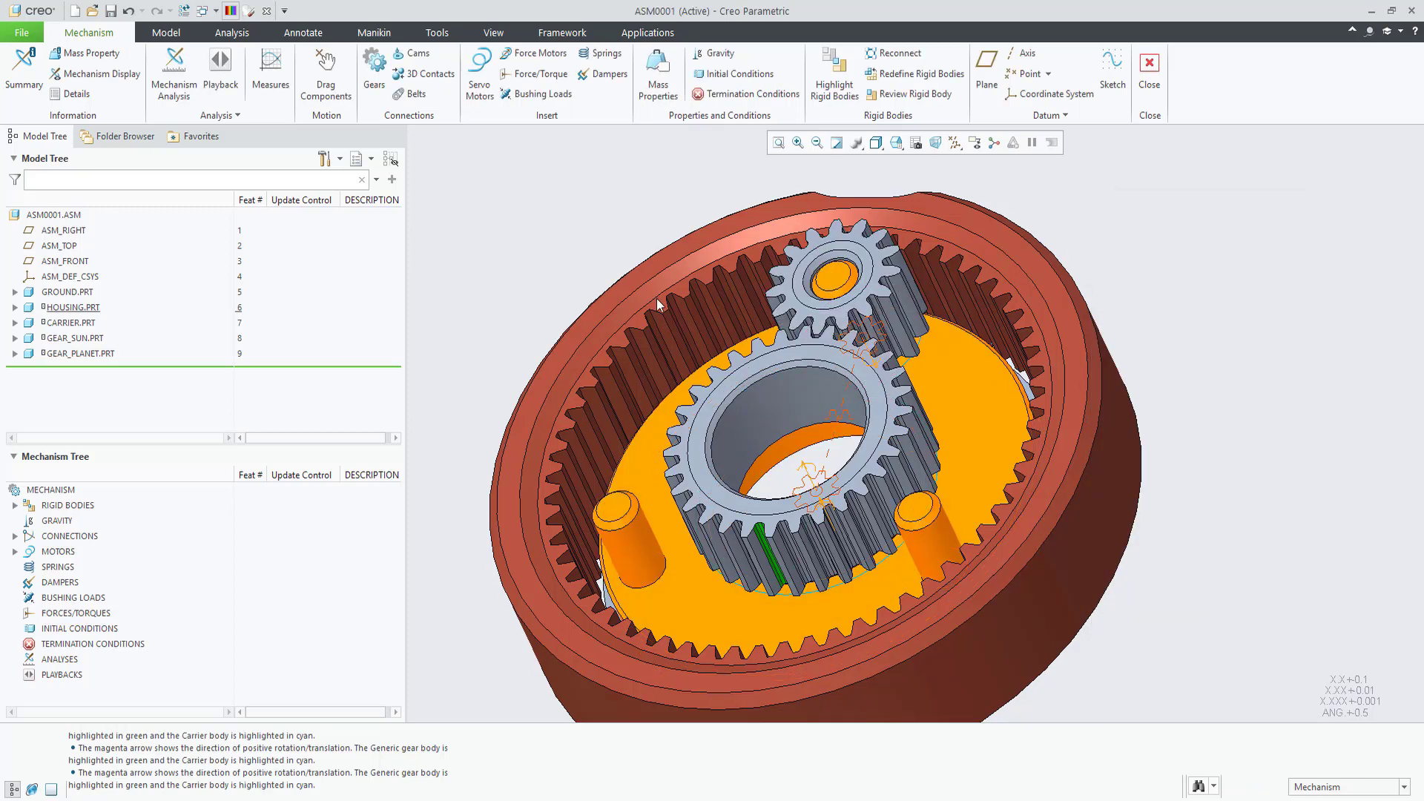
pyautogui.click(375, 77)
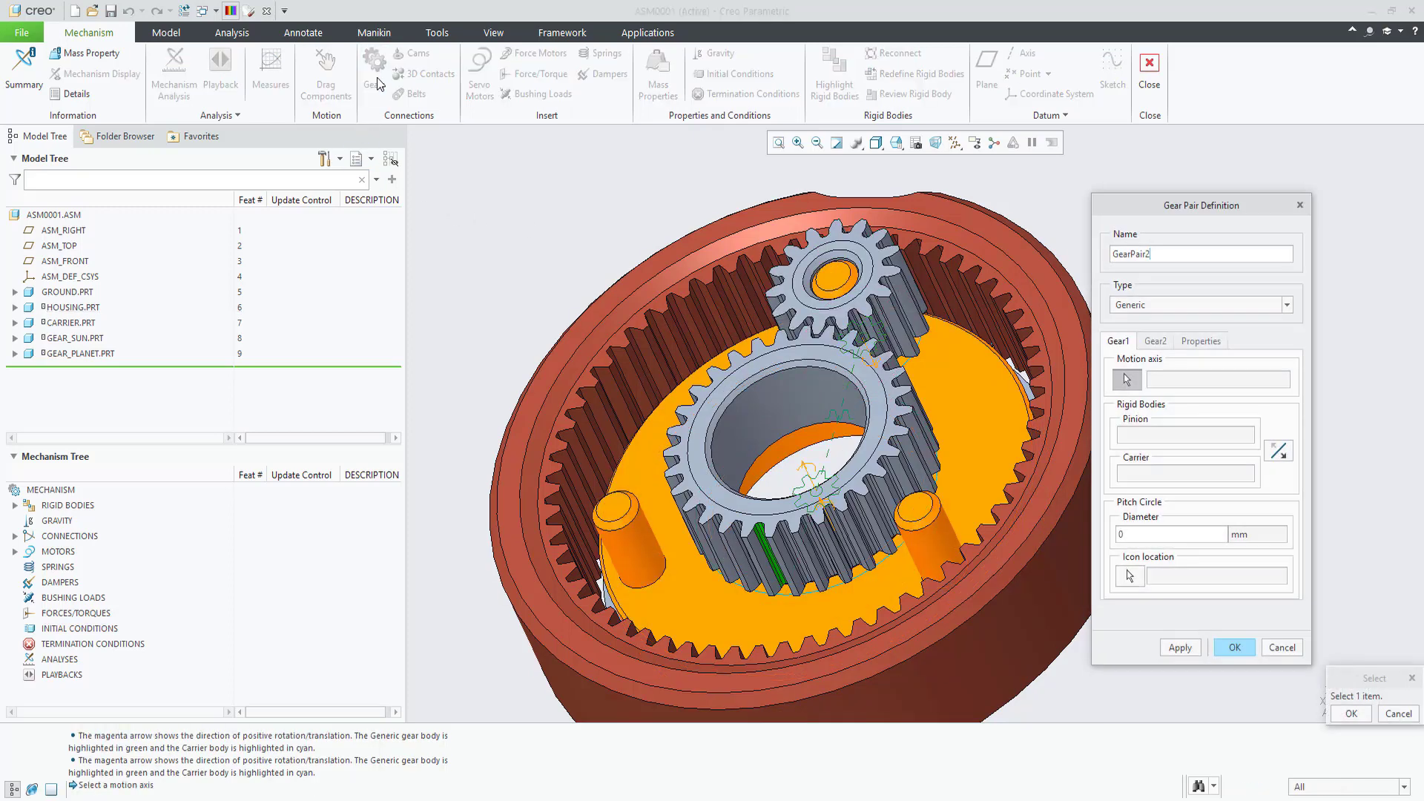
pyautogui.rightClick(826, 503)
pyautogui.click(857, 547)
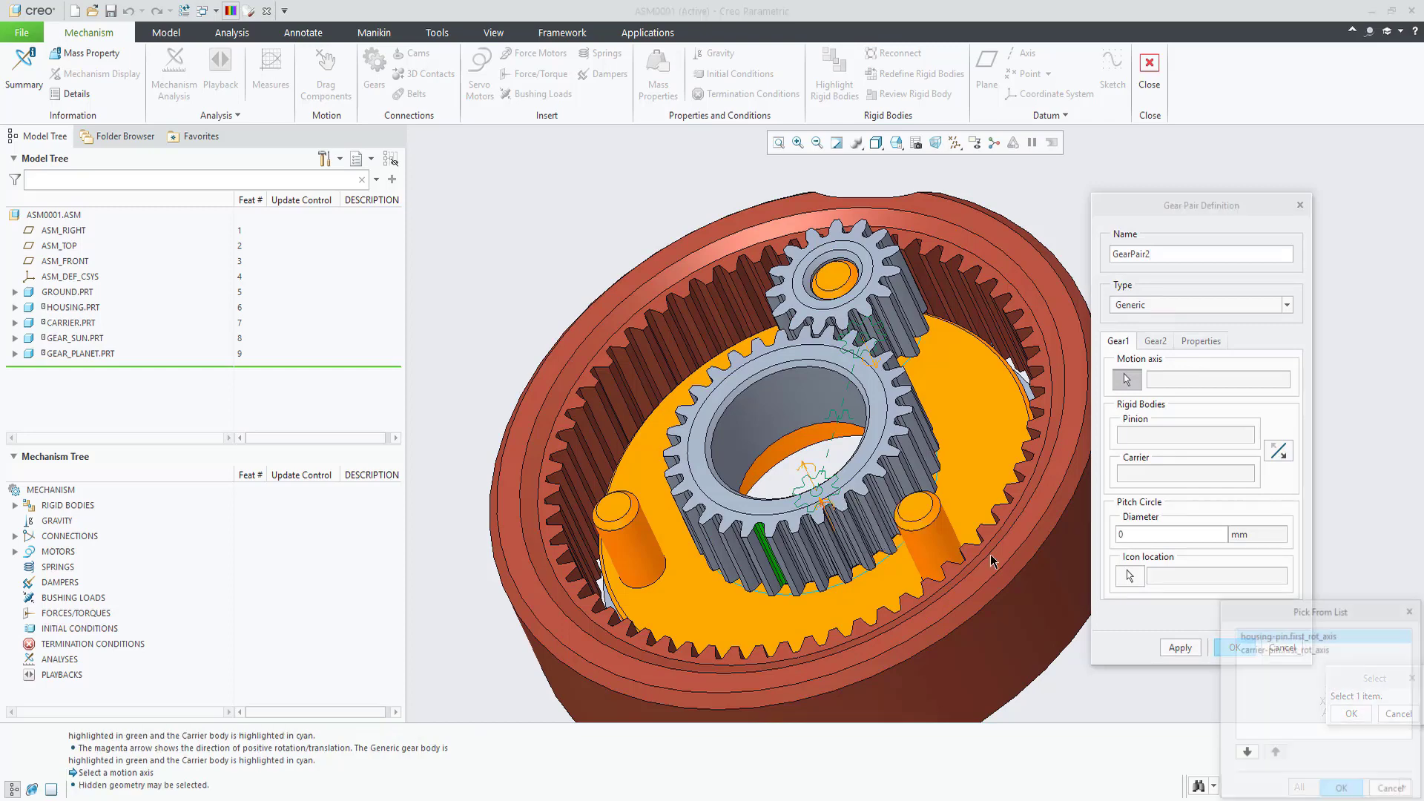
pyautogui.doubleClick(1290, 642)
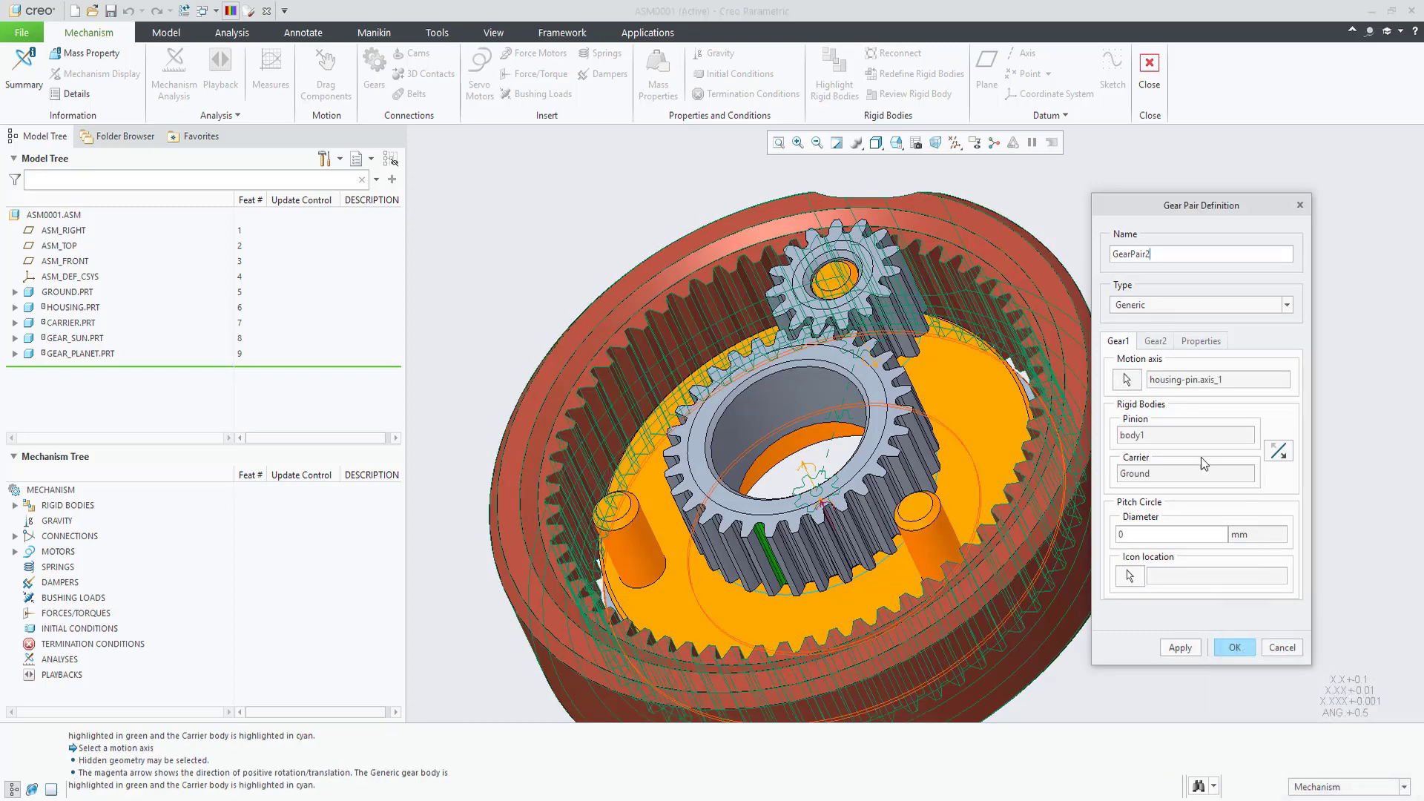
pyautogui.moveTo(1237, 381); pyautogui.dragTo(1141, 376)
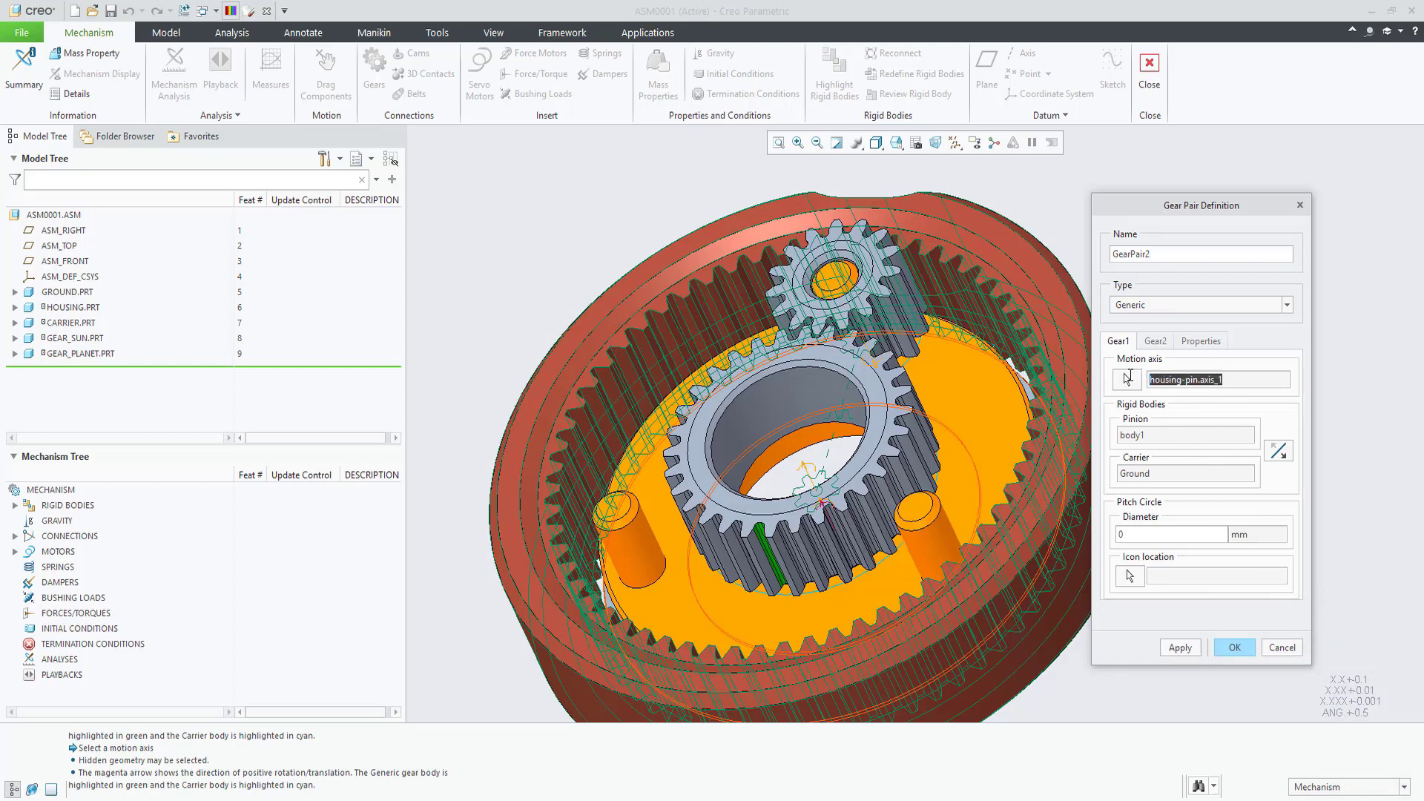
# Step: Give Gear1 a 16 mm pitch diameter, set Gear2 on planet1-pin.axis_1, and create GearPair2
pyautogui.click(1128, 534)
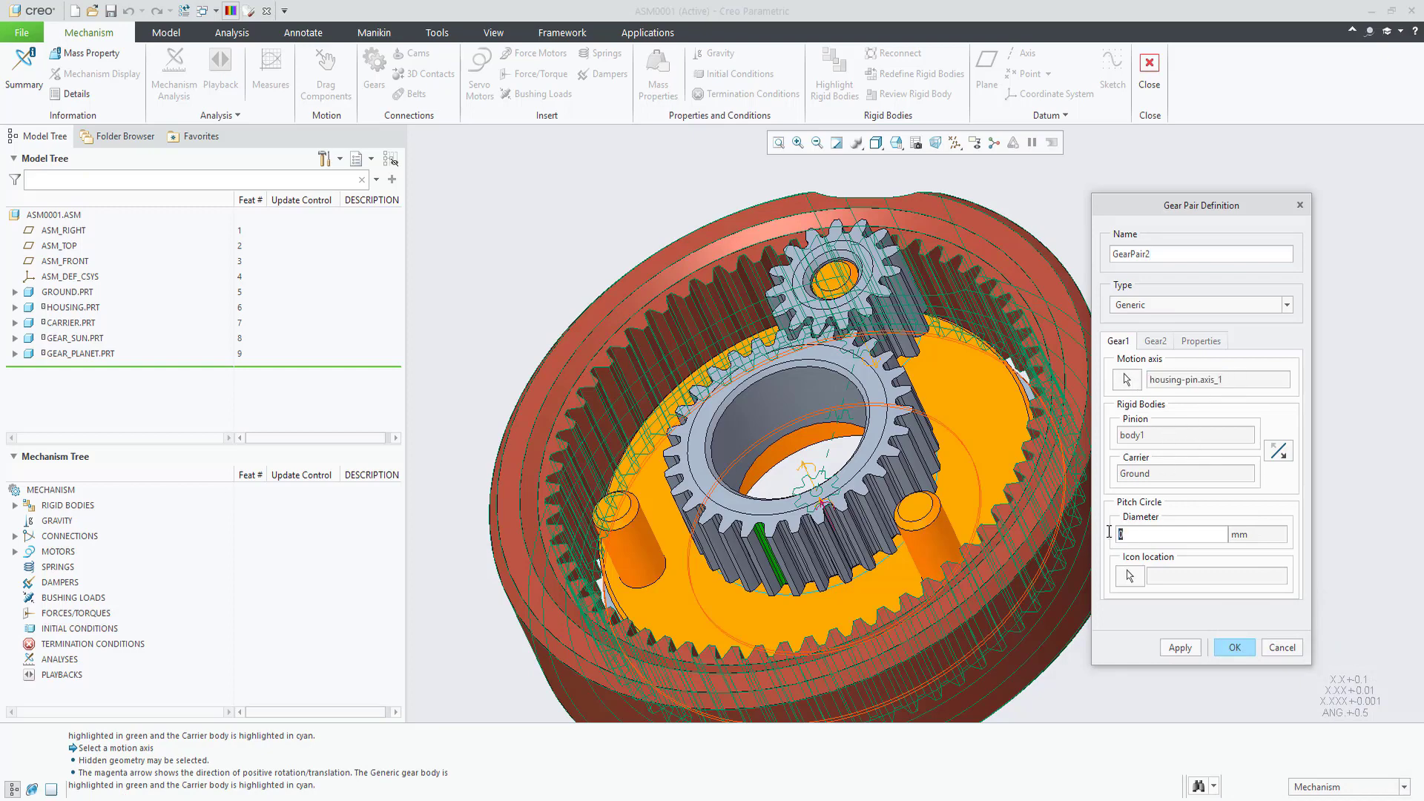
pyautogui.click(1109, 532)
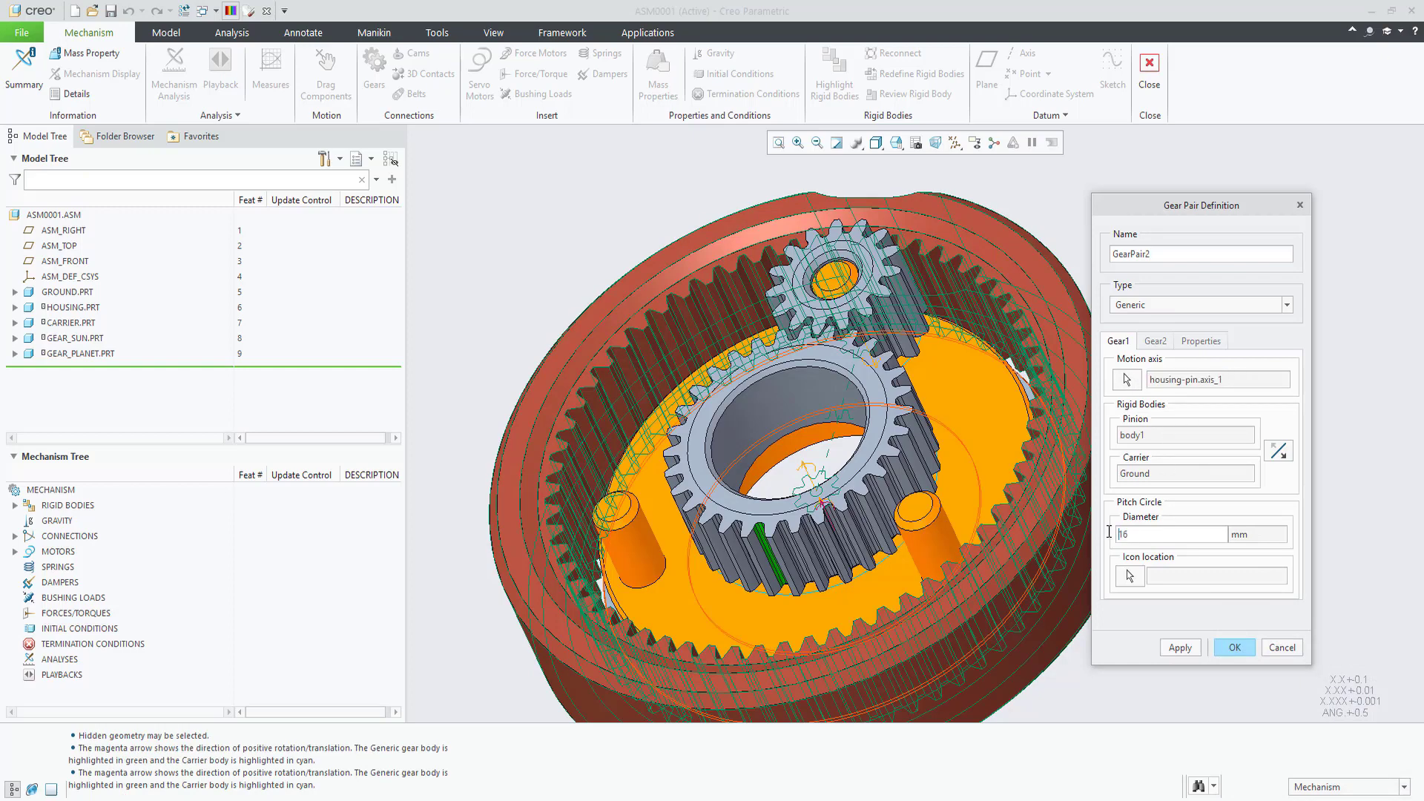
pyautogui.click(1154, 341)
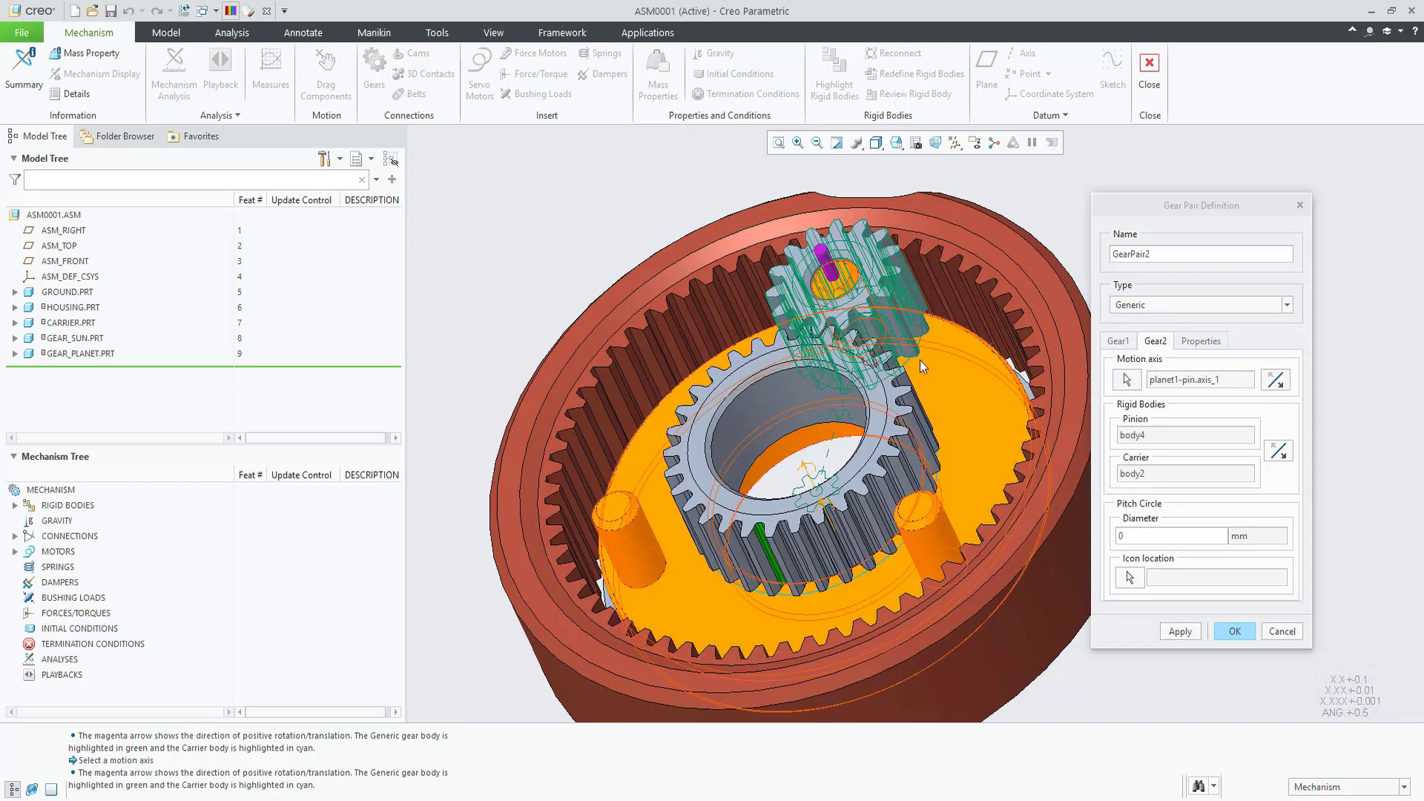
pyautogui.click(1123, 534)
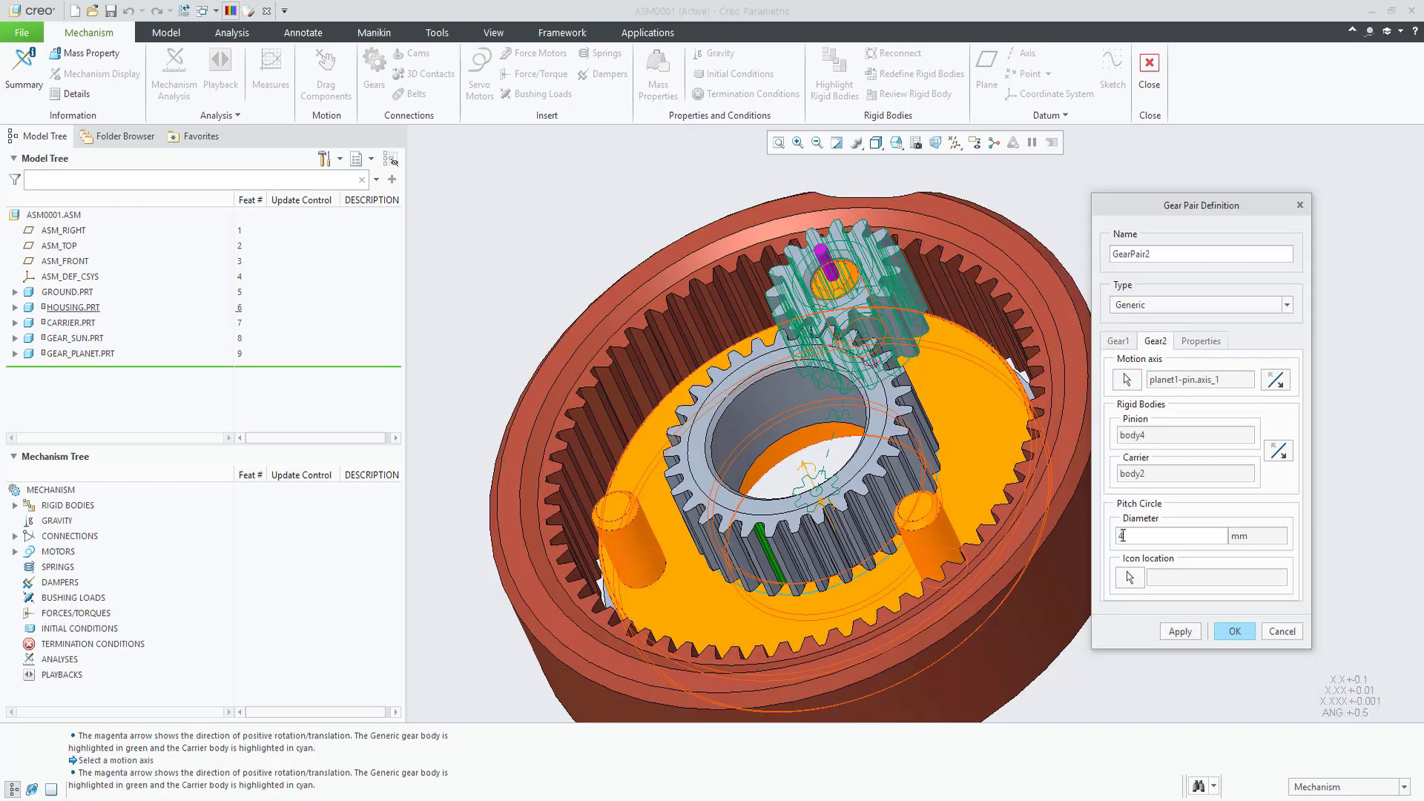
pyautogui.click(1234, 631)
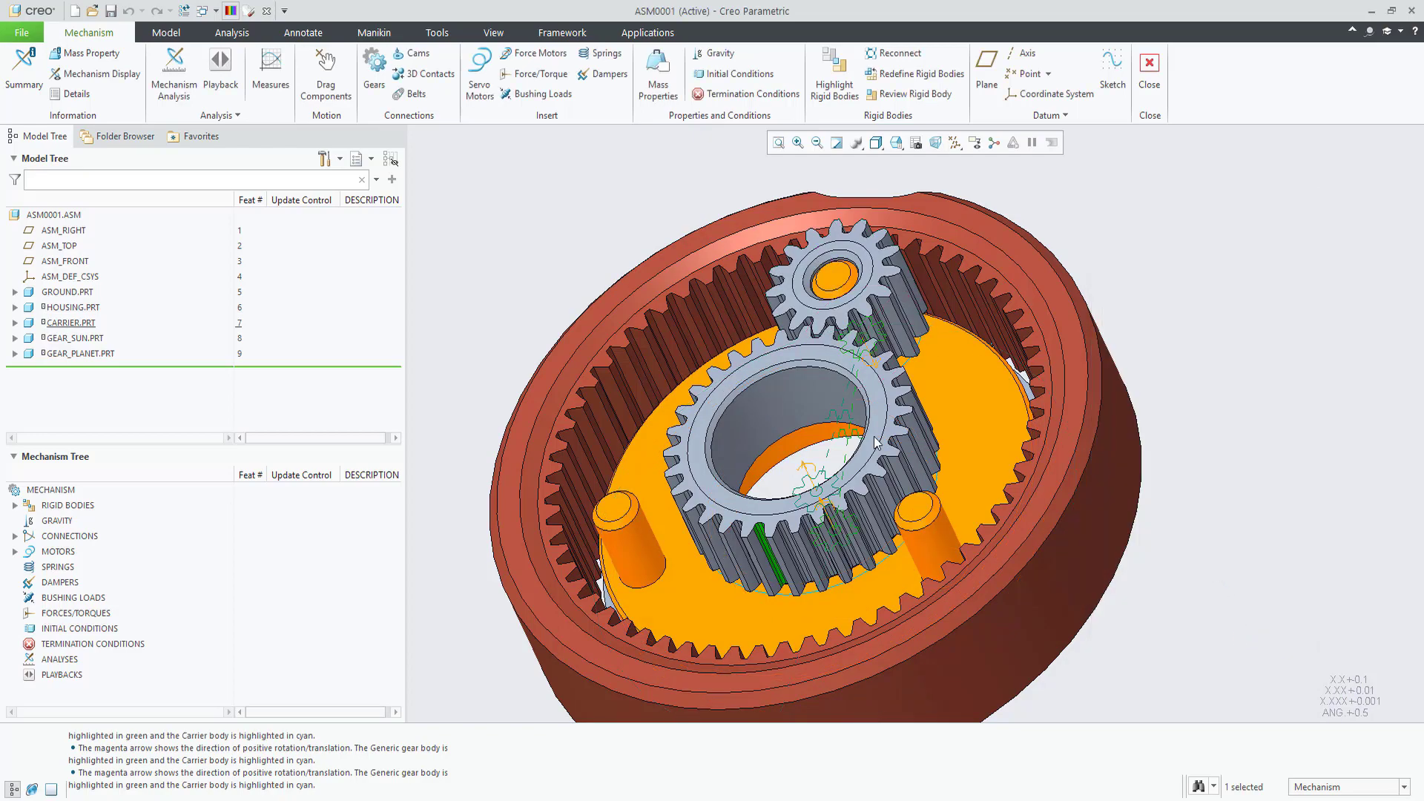
pyautogui.moveTo(875, 459); pyautogui.dragTo(819, 424, button='middle')
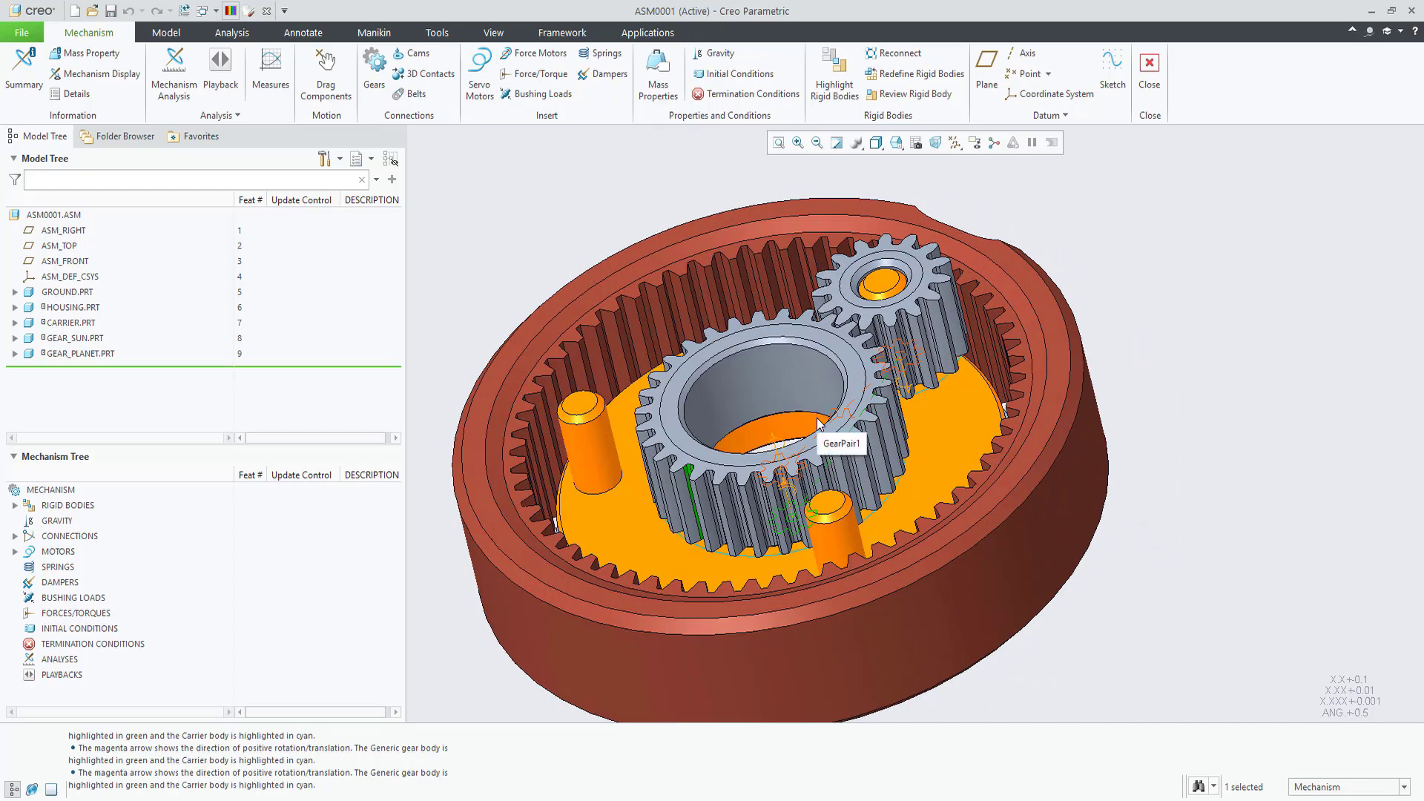
pyautogui.click(335, 93)
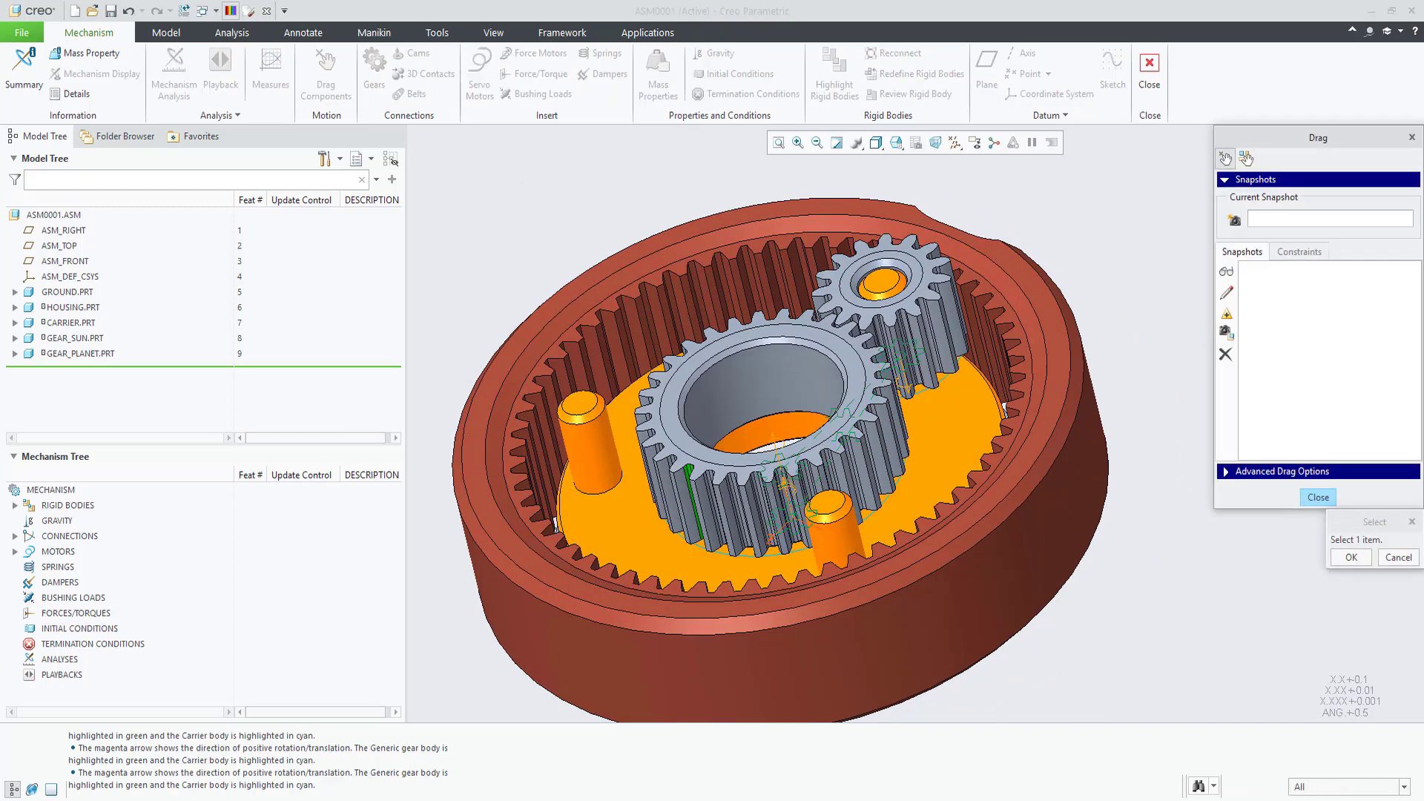
pyautogui.click(1298, 252)
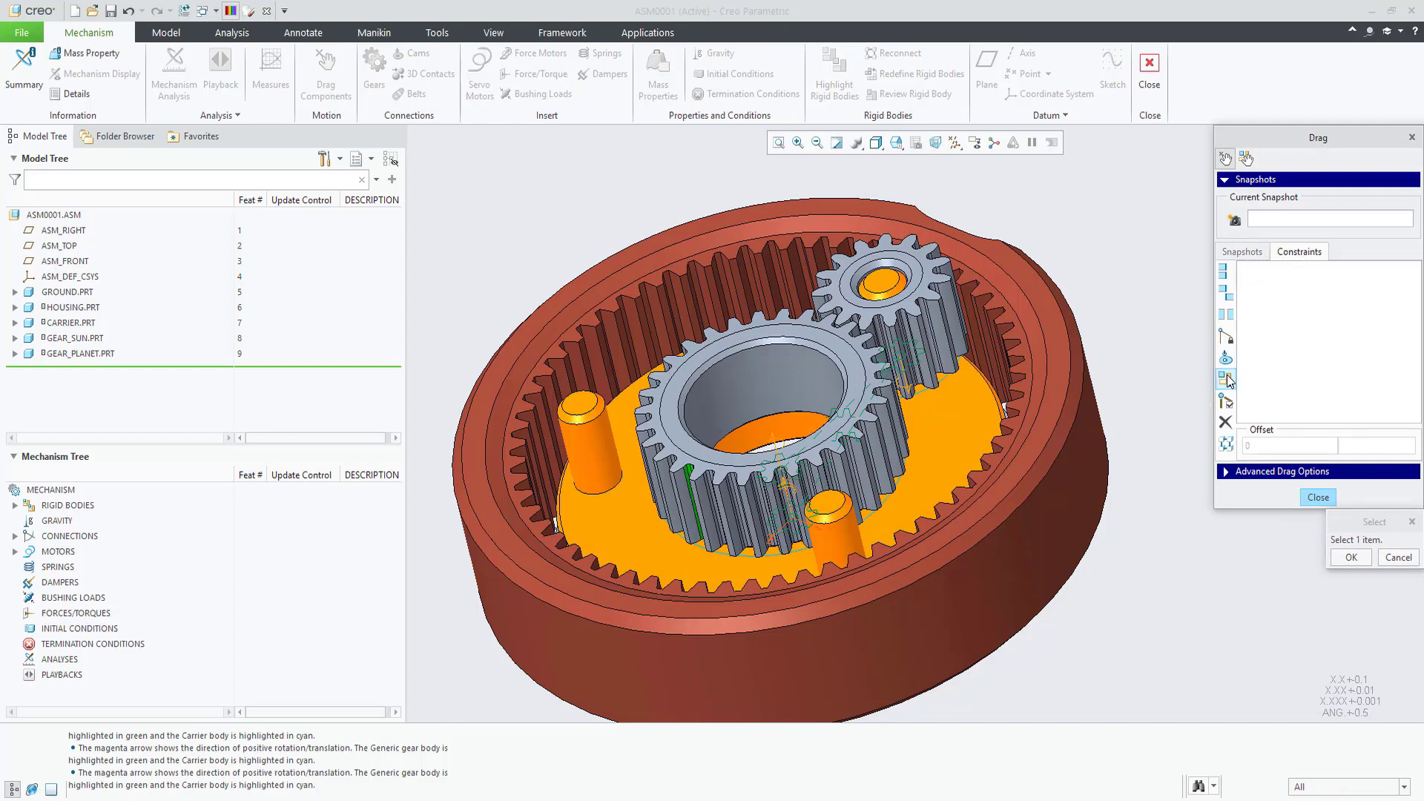
pyautogui.middleClick(1159, 504)
pyautogui.click(1065, 537)
pyautogui.middleClick(1162, 555)
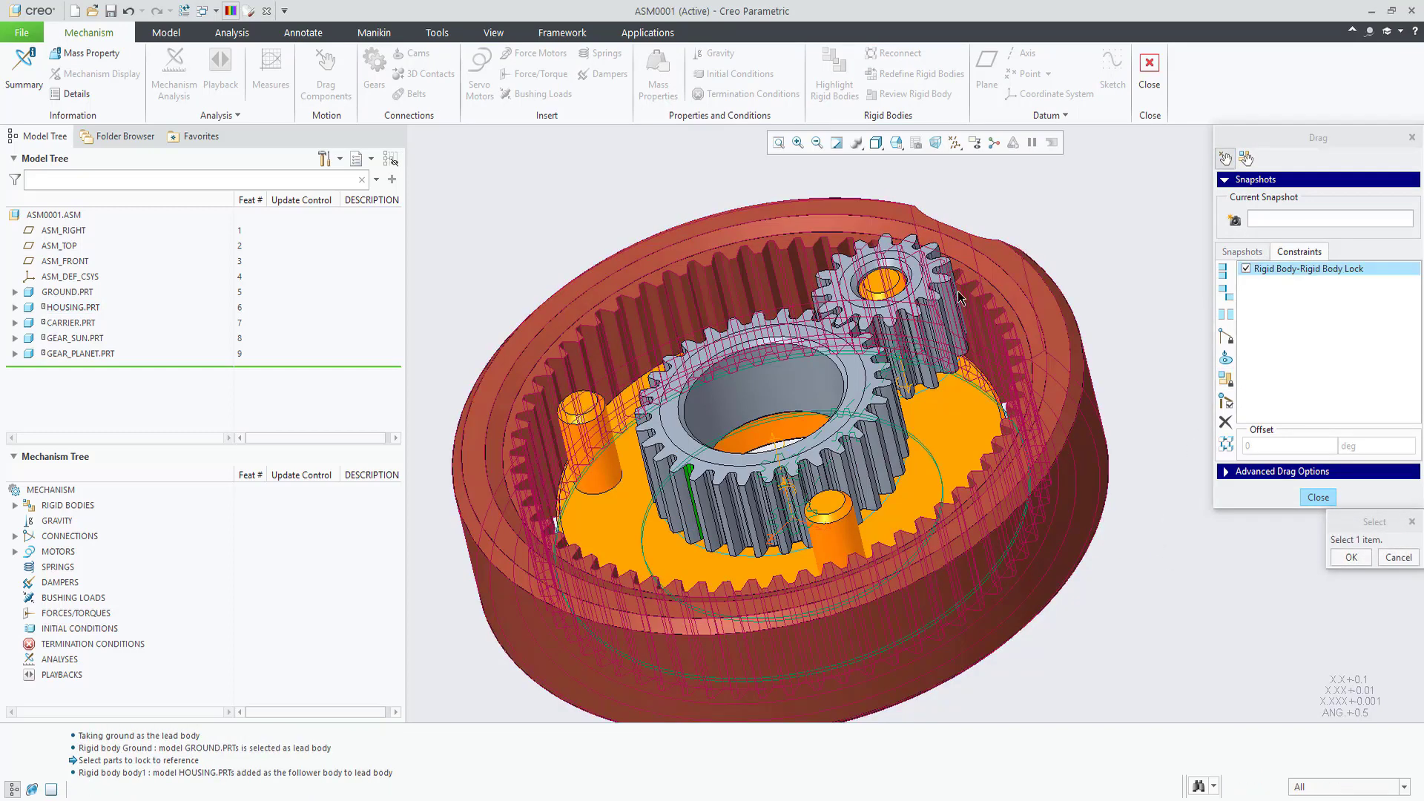
pyautogui.click(837, 144)
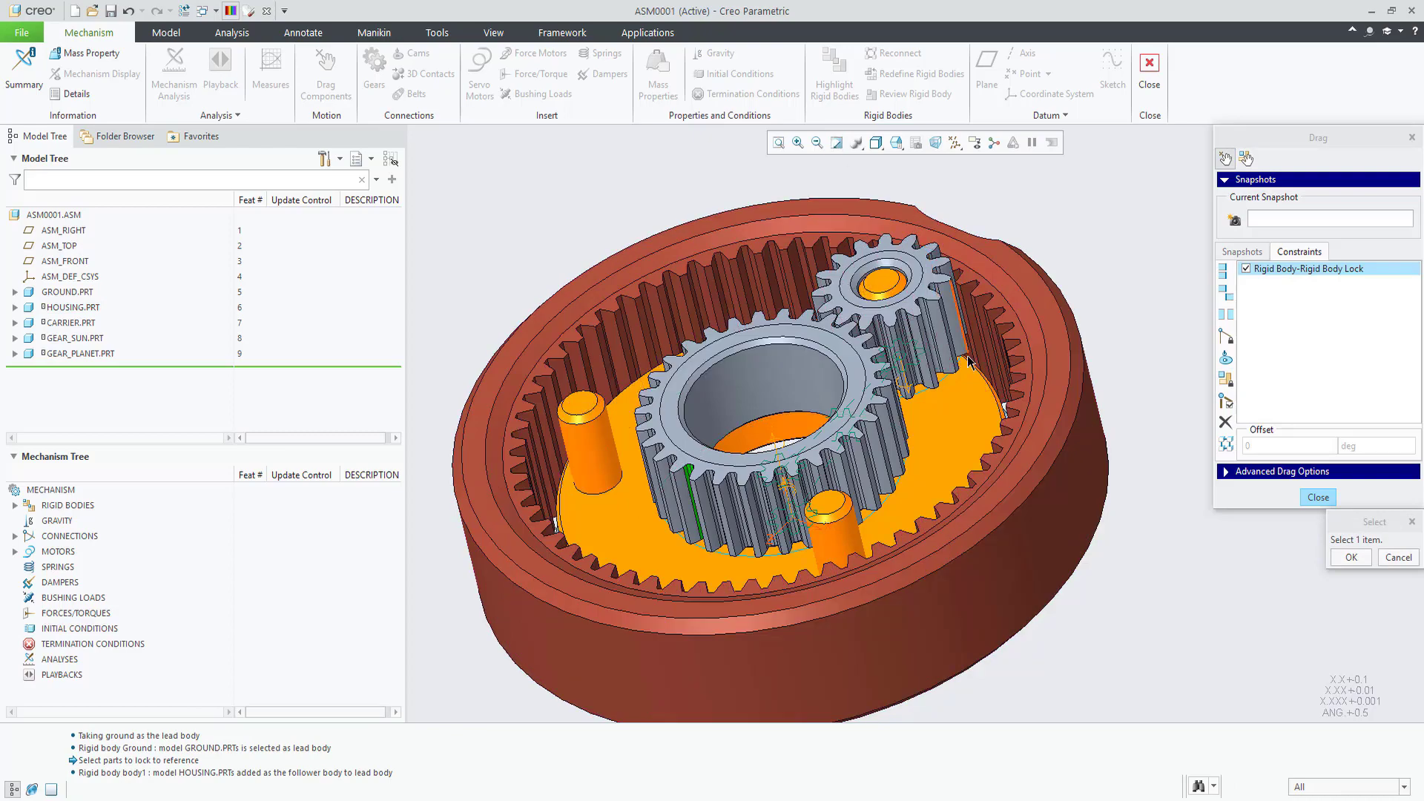
pyautogui.click(961, 431)
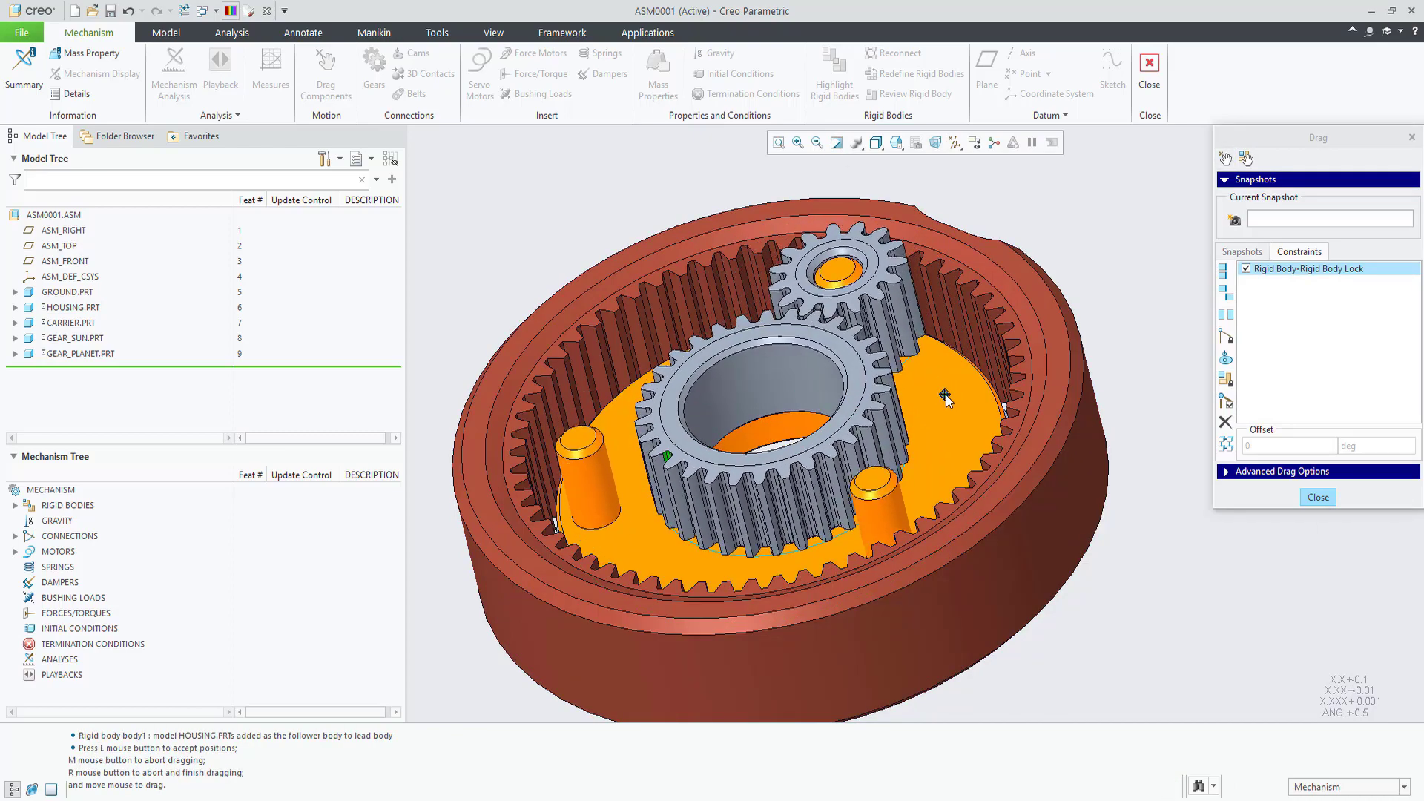
pyautogui.middleClick(1016, 406)
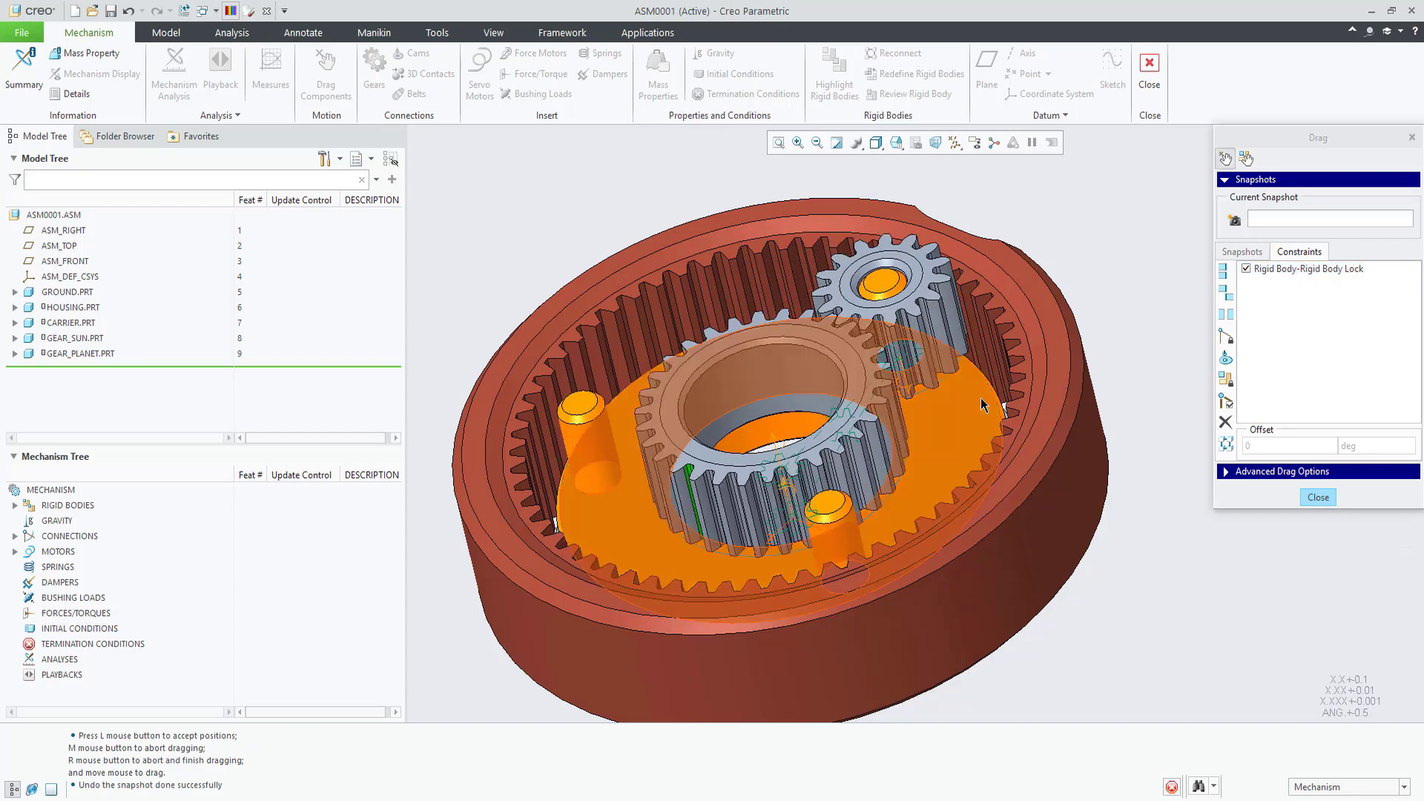
pyautogui.click(1247, 269)
pyautogui.click(1226, 379)
pyautogui.middleClick(1161, 414)
pyautogui.click(970, 423)
pyautogui.click(1092, 445)
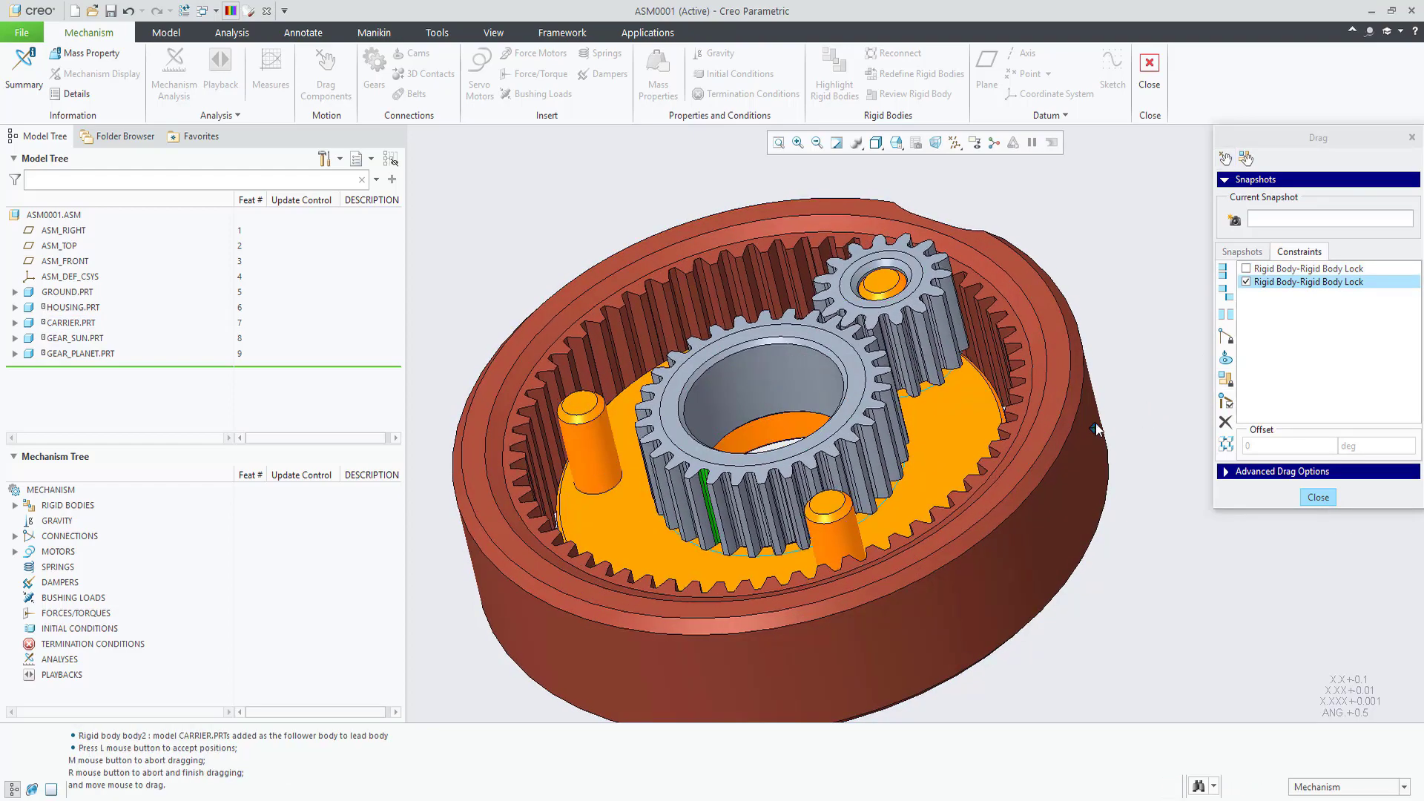
pyautogui.middleClick(1105, 433)
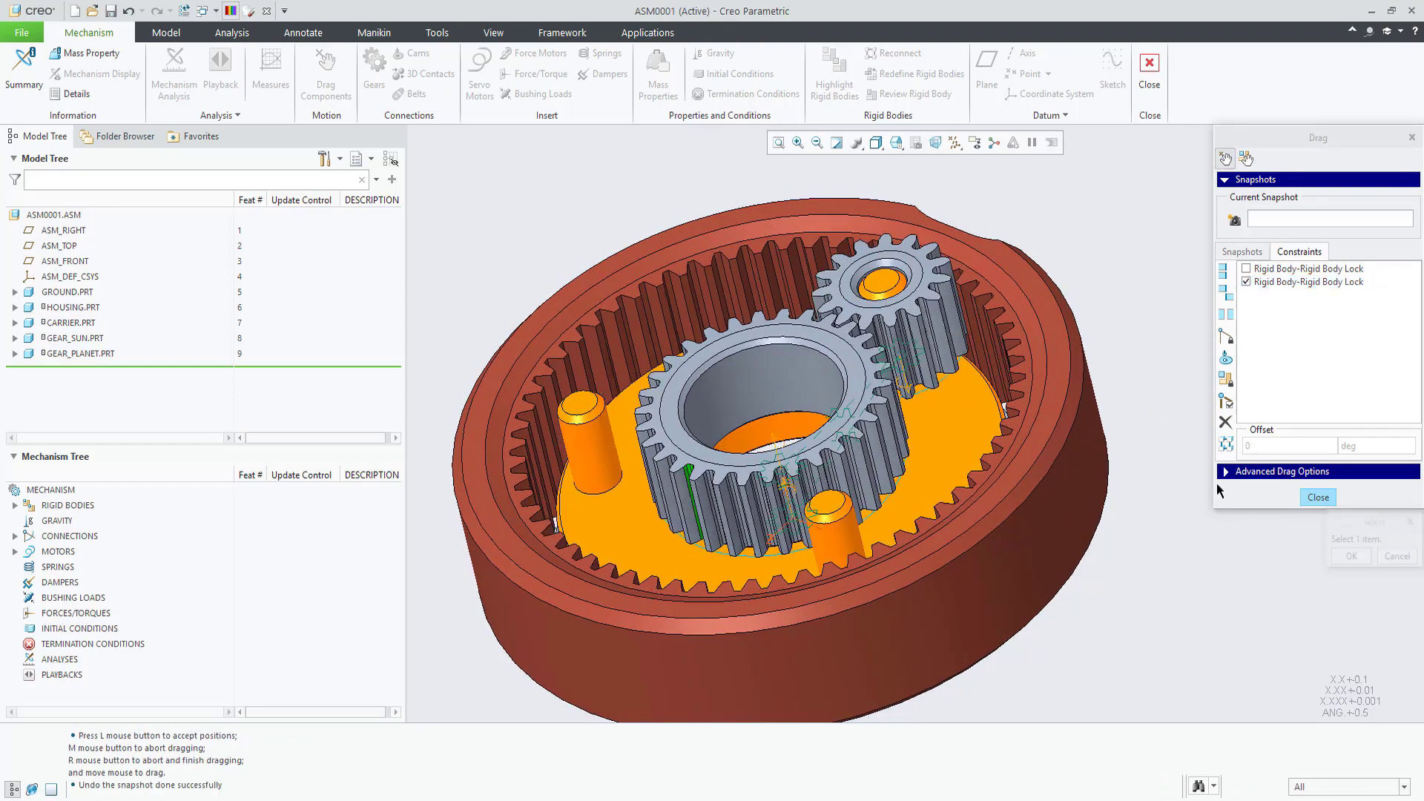
pyautogui.click(1311, 496)
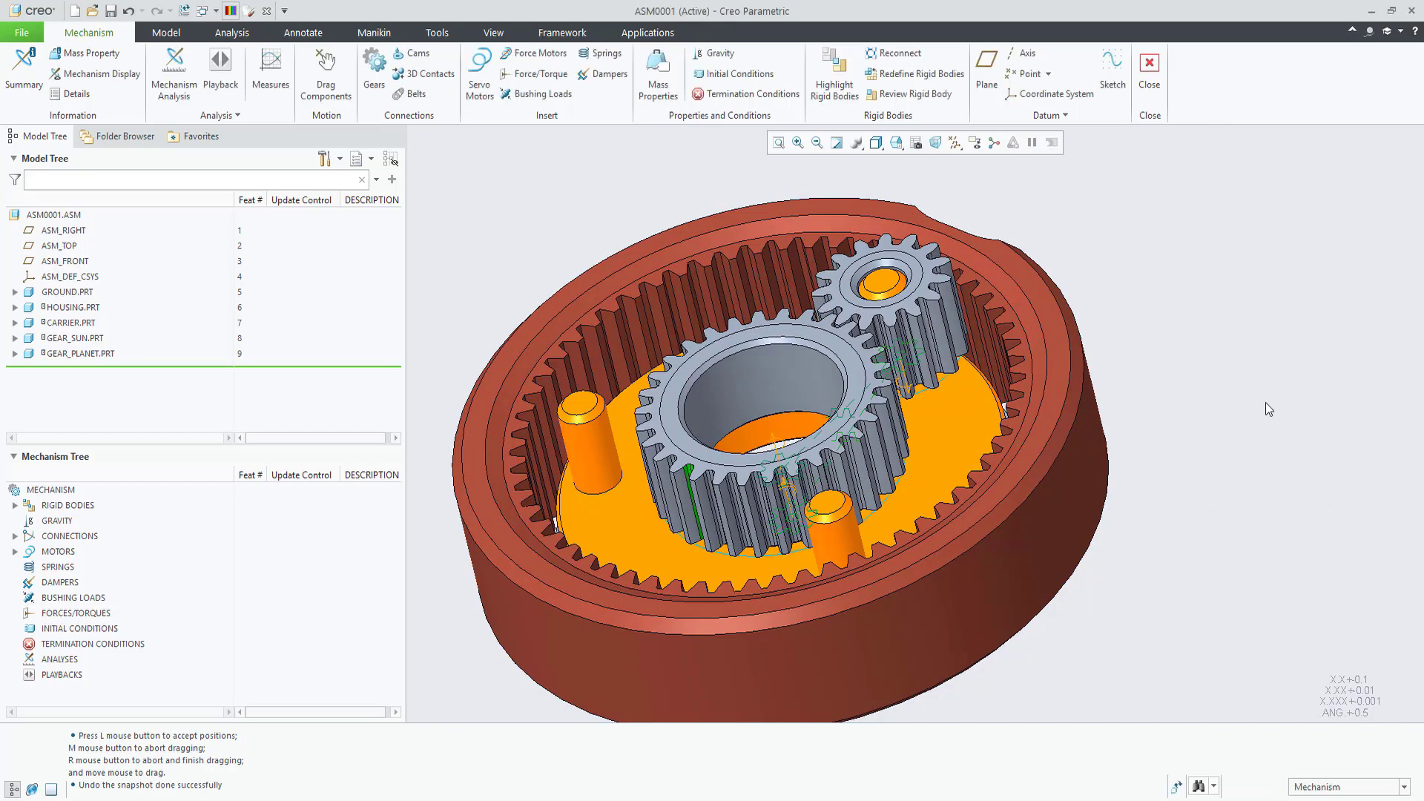
# Step: Flip the rotation axis reference in the sun gear's pin placement and accept it
pyautogui.click(755, 381)
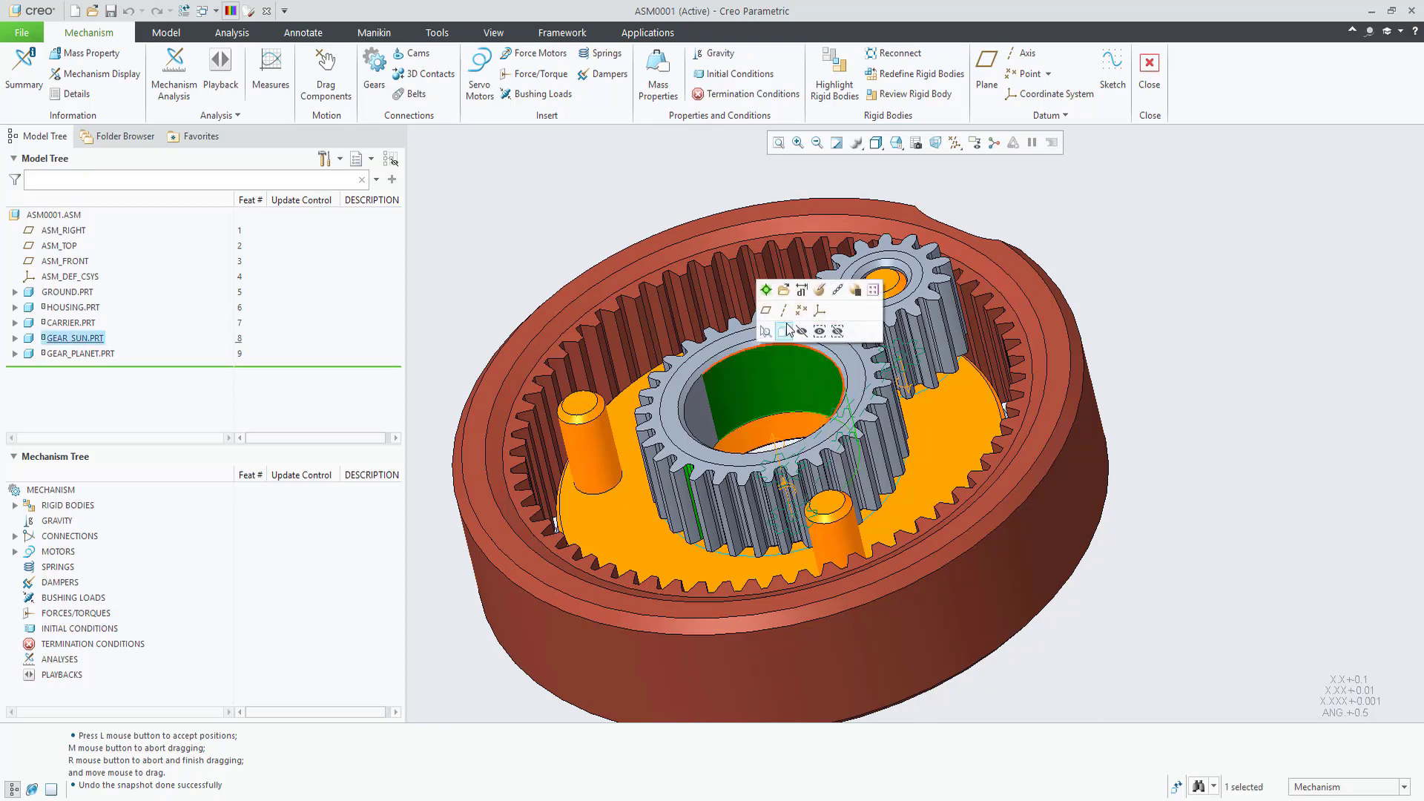
pyautogui.click(819, 291)
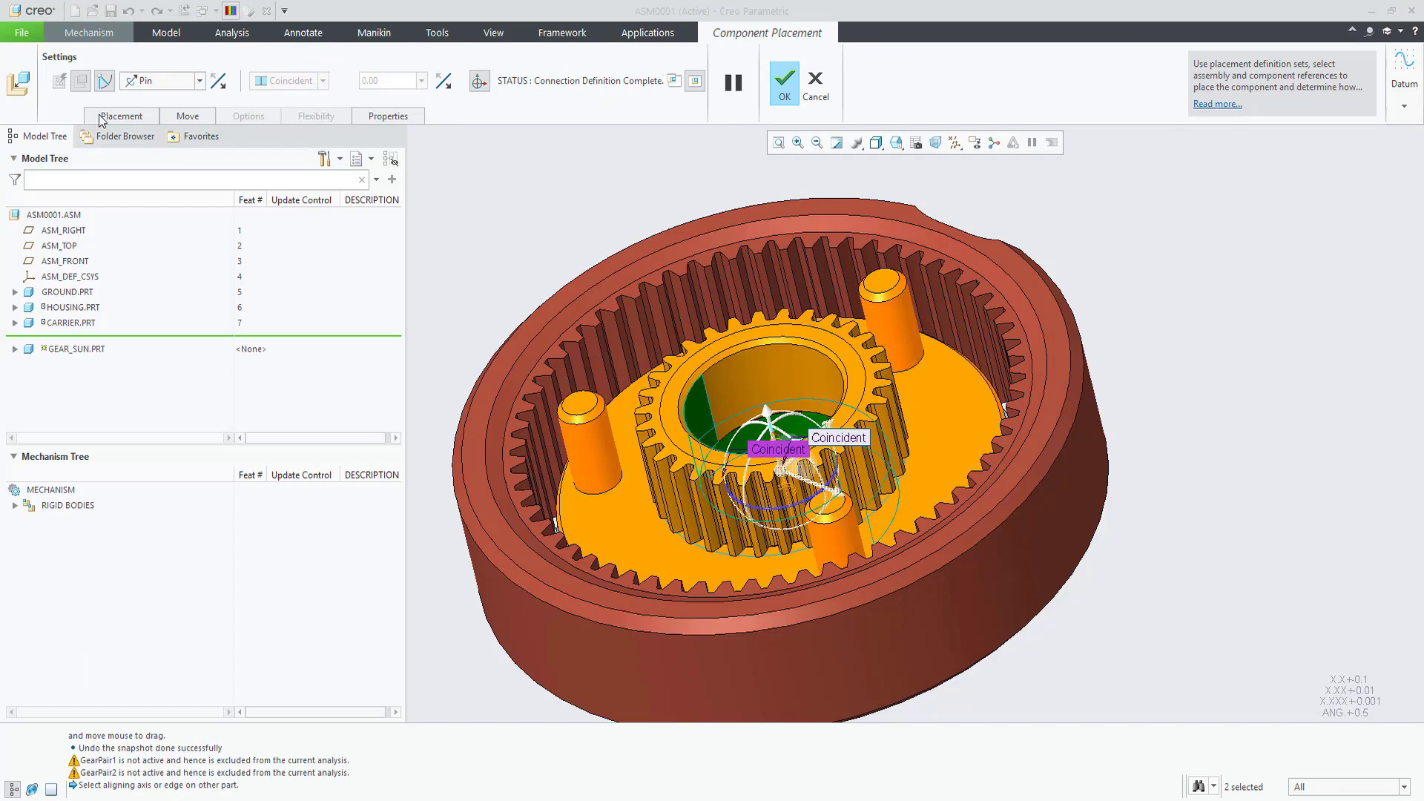
pyautogui.click(122, 116)
pyautogui.click(142, 231)
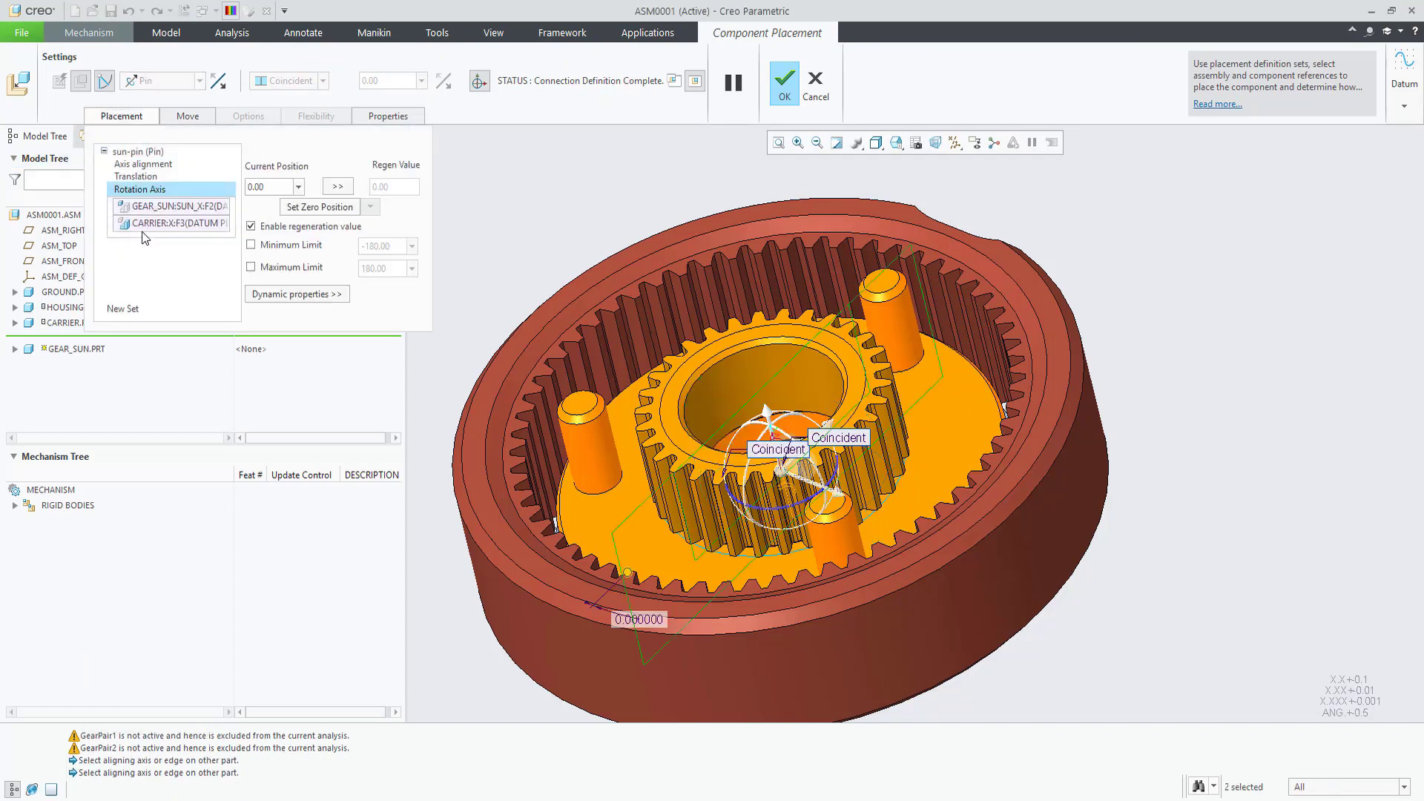
pyautogui.click(218, 82)
pyautogui.click(218, 81)
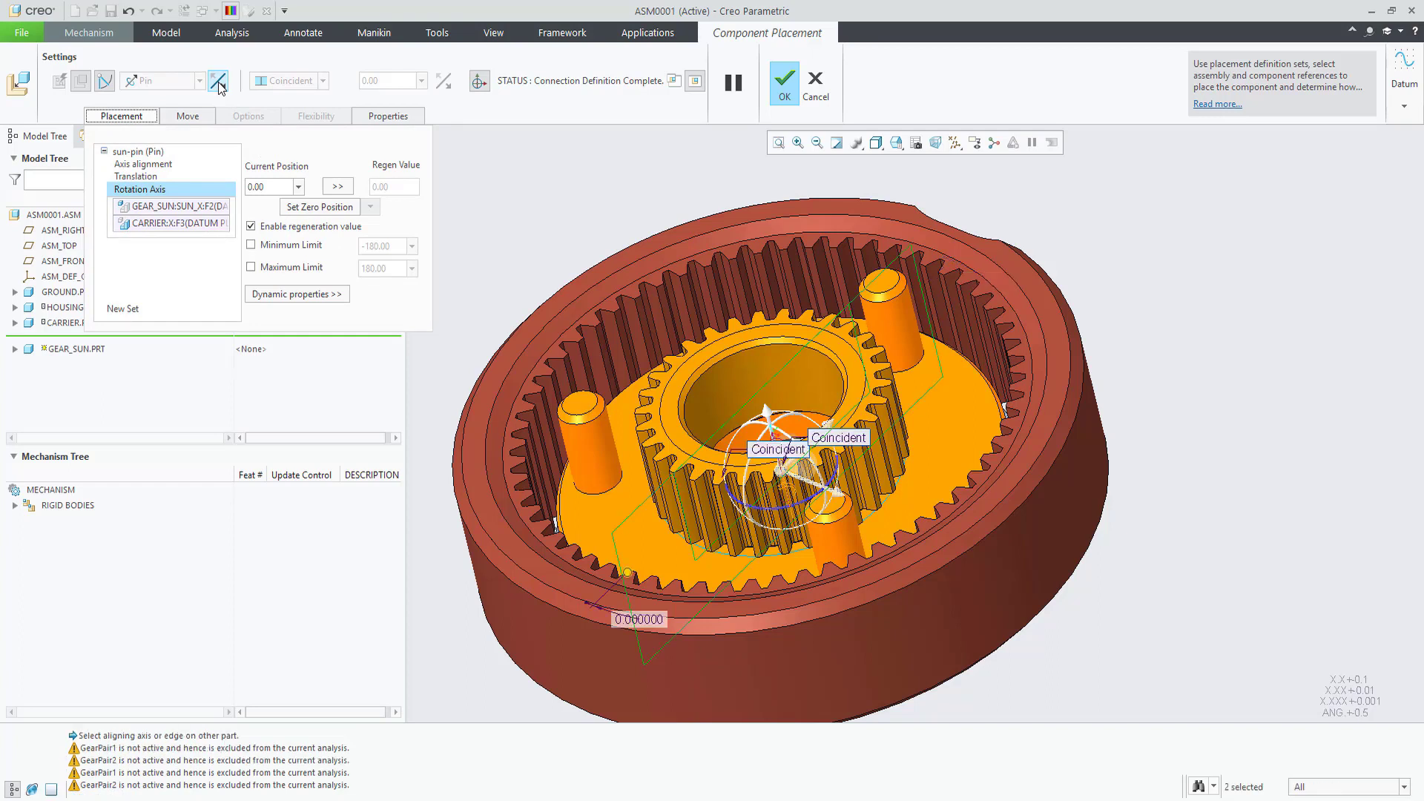
pyautogui.click(218, 81)
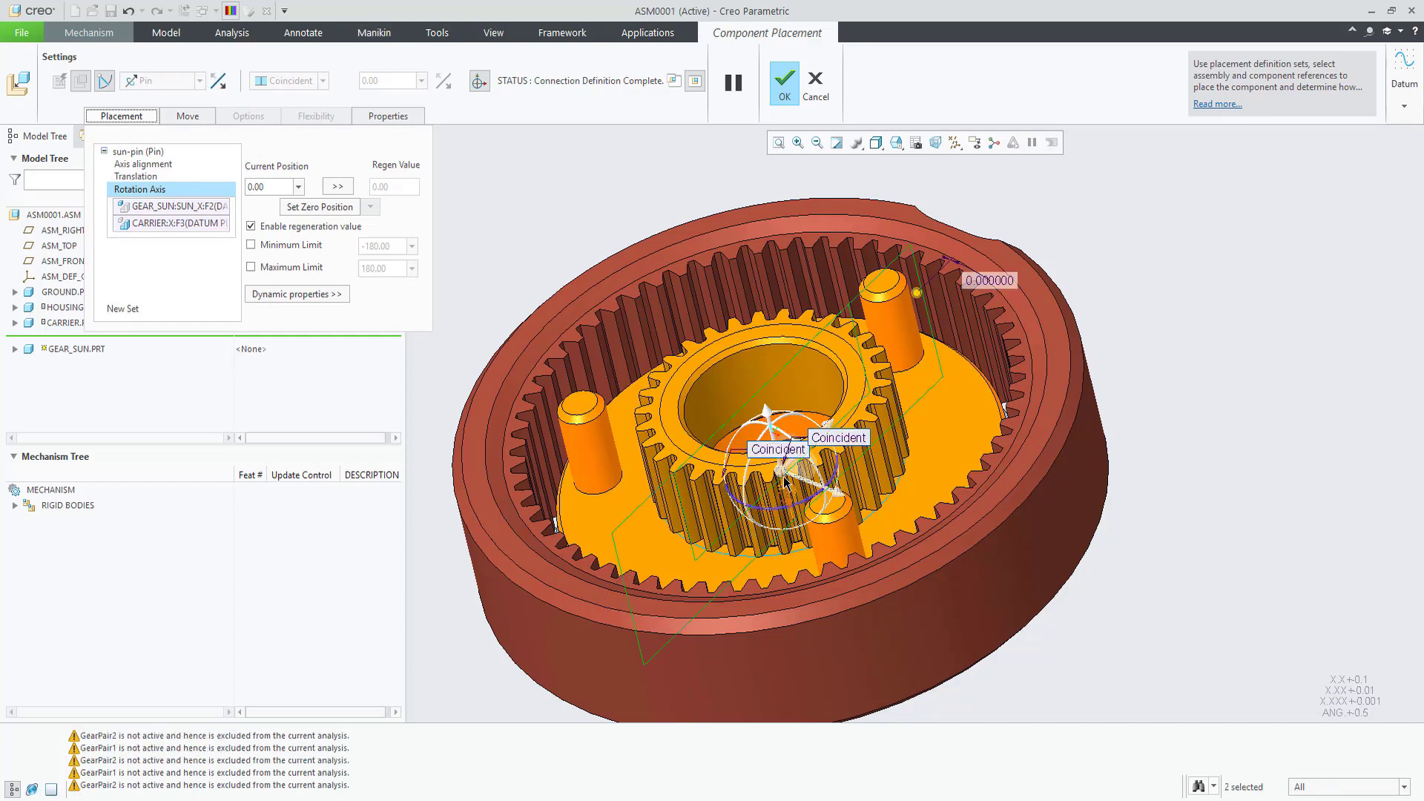
pyautogui.click(785, 83)
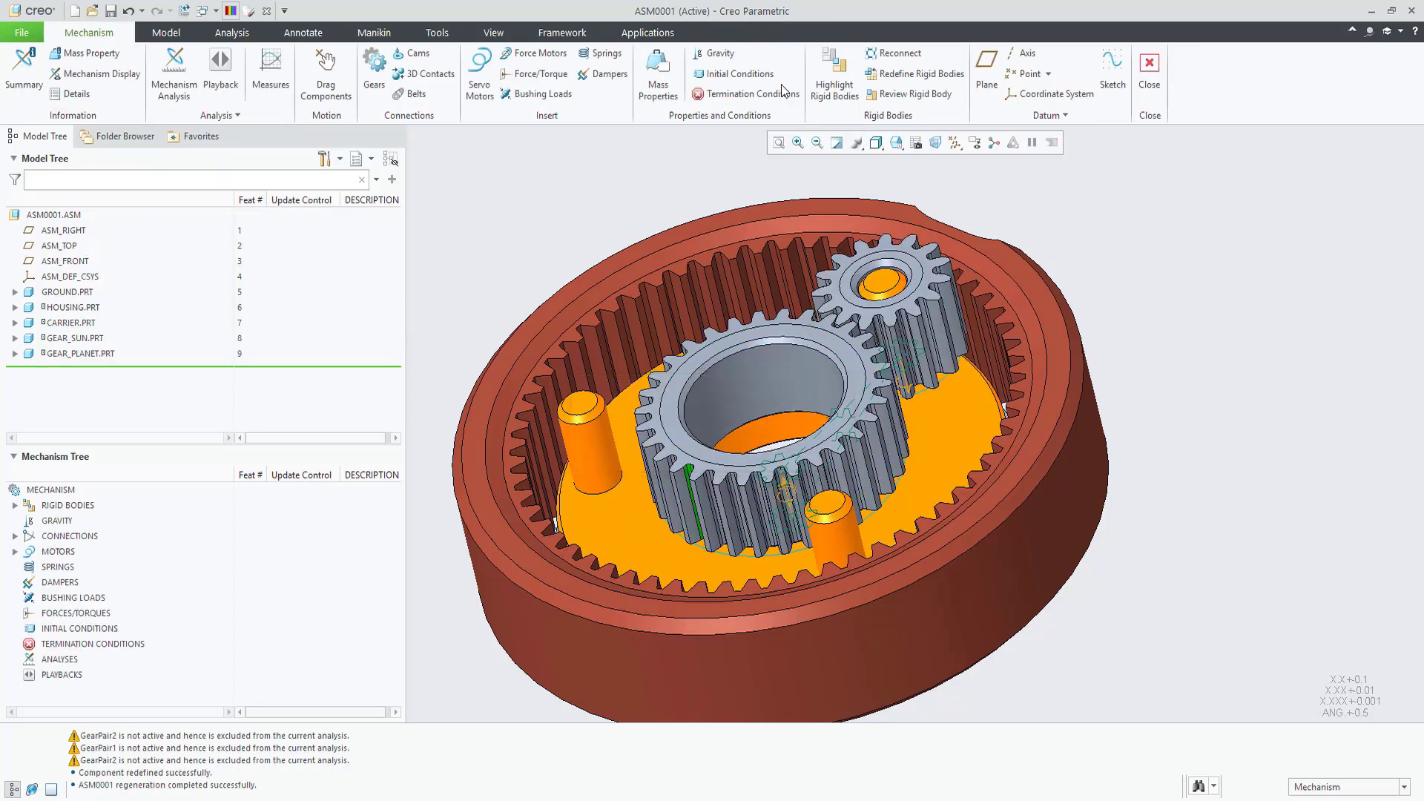
# Step: Edit the sun-pin rotation axis in the Mechanism Tree and confirm its motion axis settings
pyautogui.click(14, 536)
pyautogui.click(29, 551)
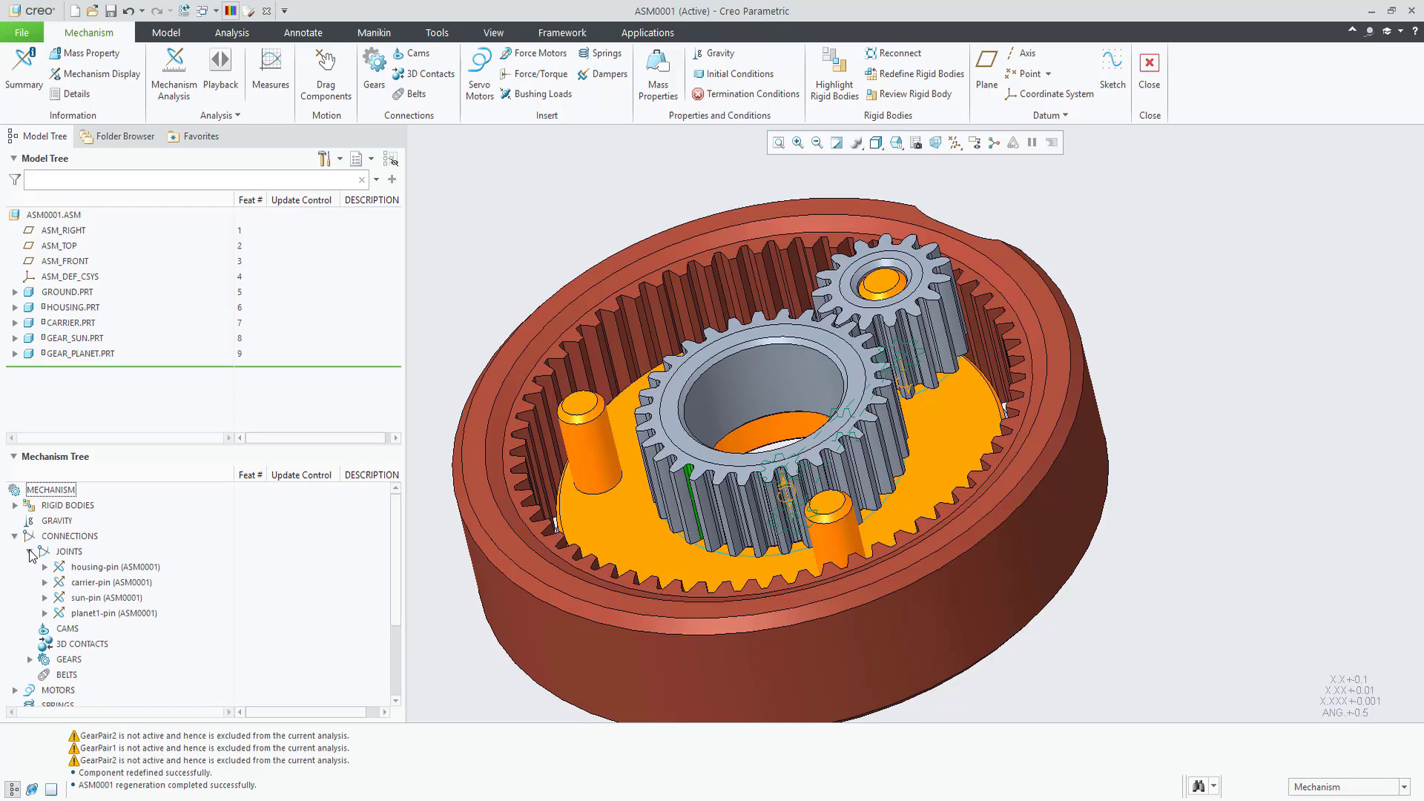
pyautogui.click(44, 598)
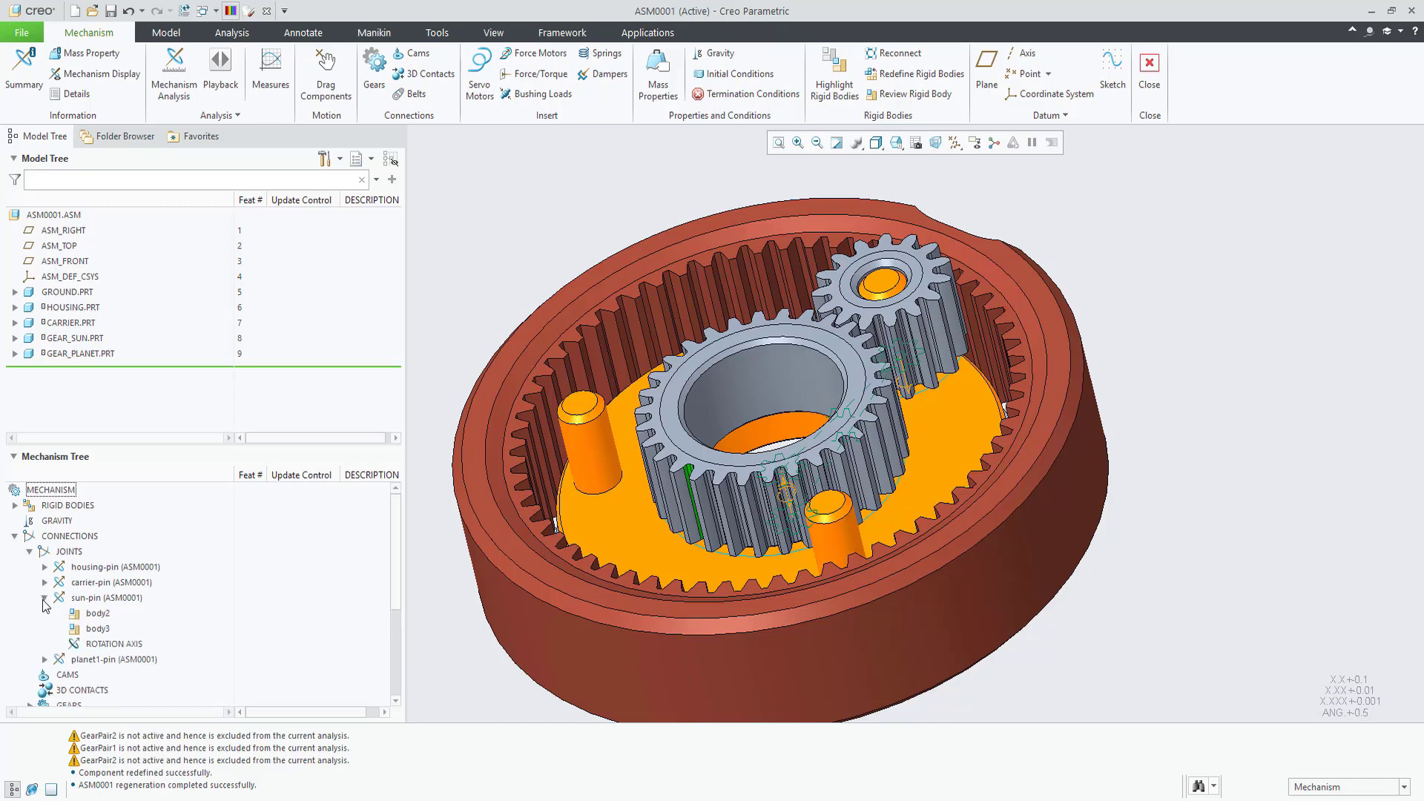
pyautogui.click(100, 644)
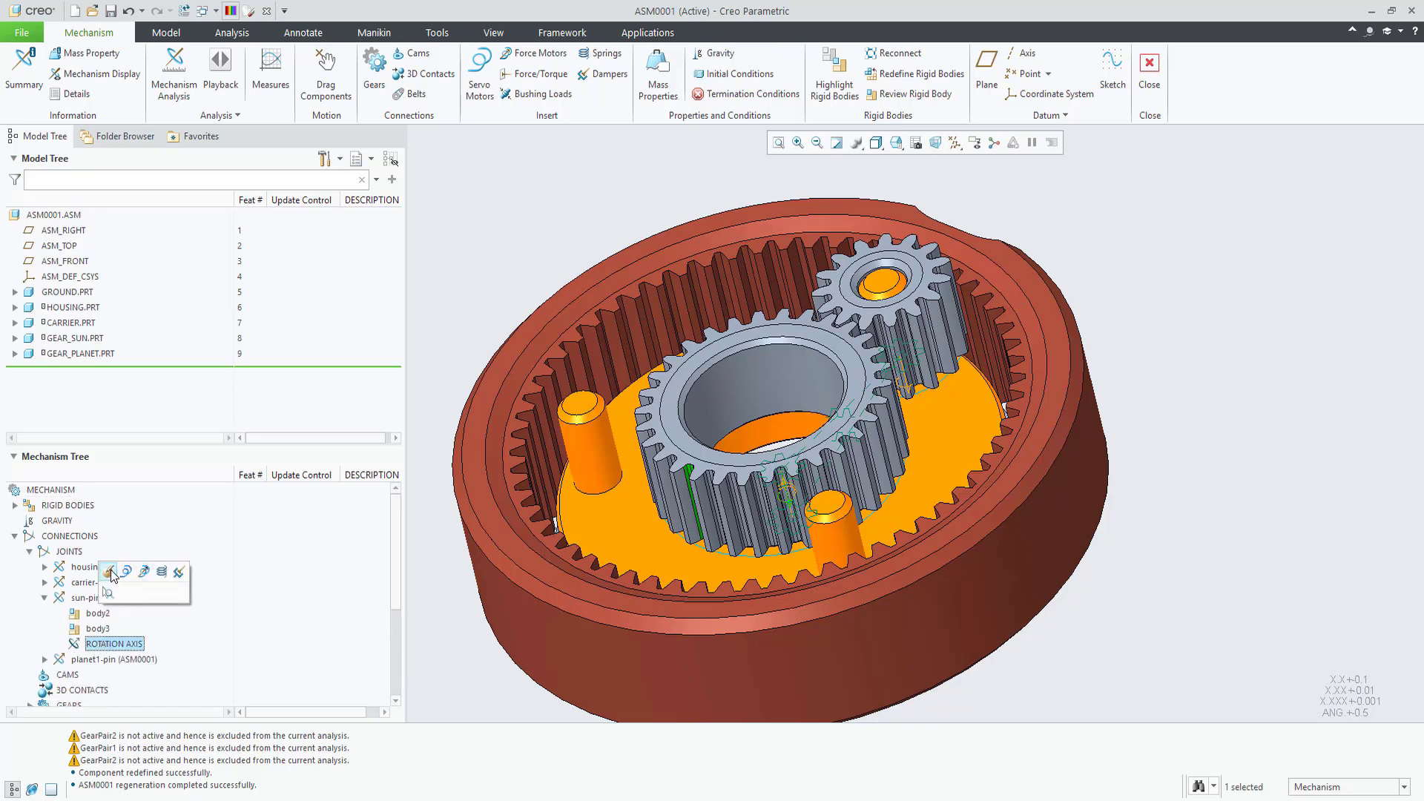
pyautogui.click(109, 571)
pyautogui.moveTo(697, 534); pyautogui.dragTo(692, 317, button='middle')
pyautogui.scroll(-3, 771, 410)
pyautogui.moveTo(773, 424); pyautogui.dragTo(811, 599, button='middle')
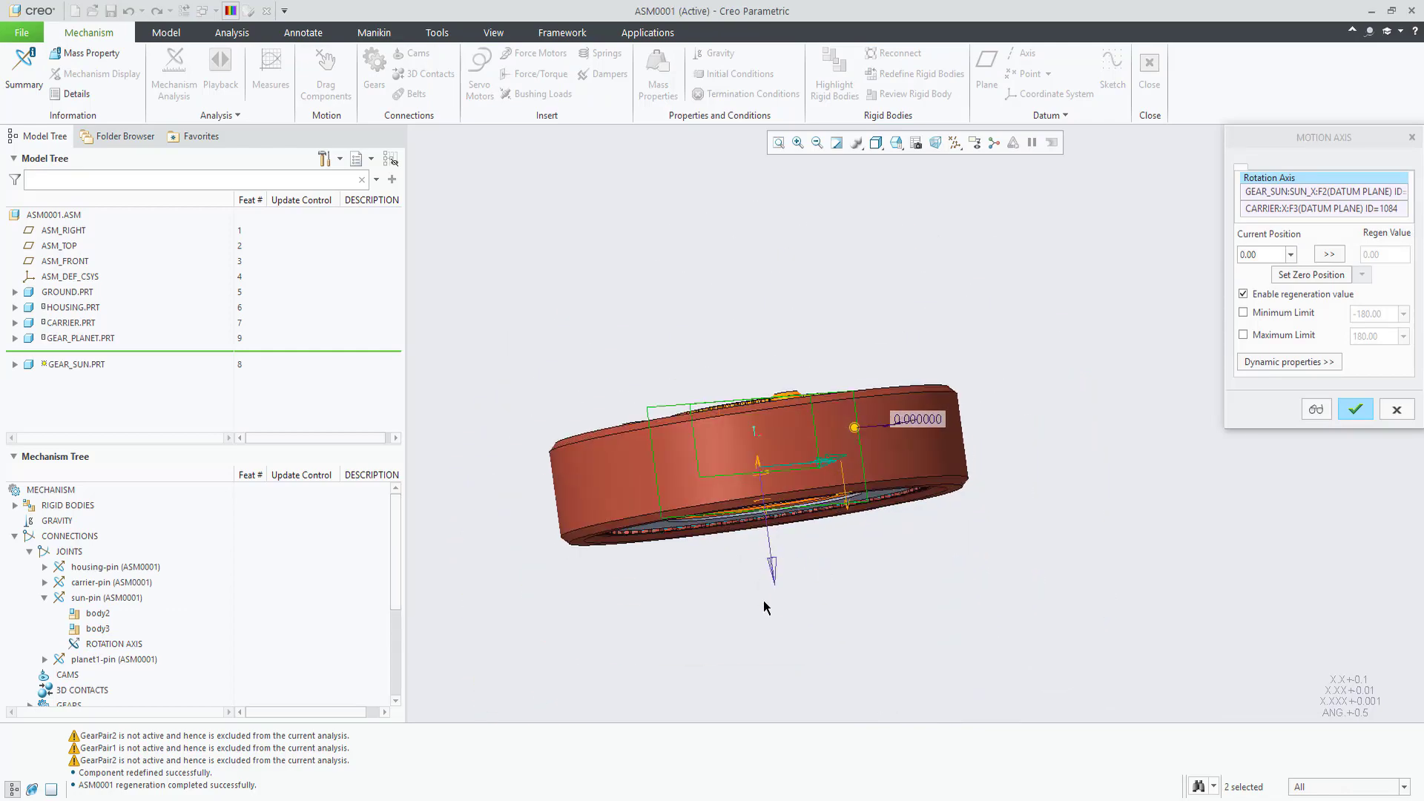
pyautogui.click(1359, 407)
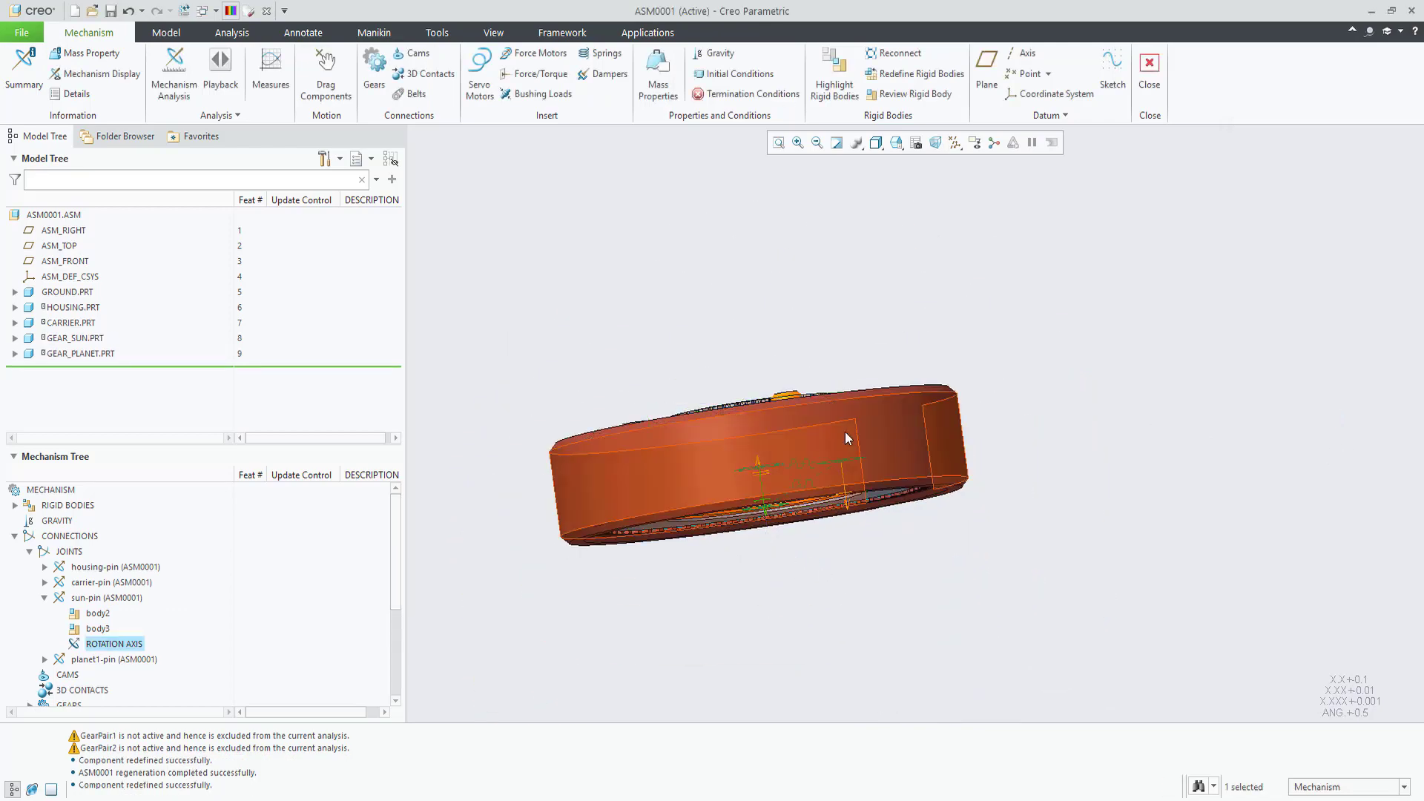
pyautogui.moveTo(773, 431); pyautogui.dragTo(768, 480, button='middle')
pyautogui.keyDown('shift'); pyautogui.moveTo(769, 322); pyautogui.dragTo(816, 458, button='middle'); pyautogui.keyUp('shift')
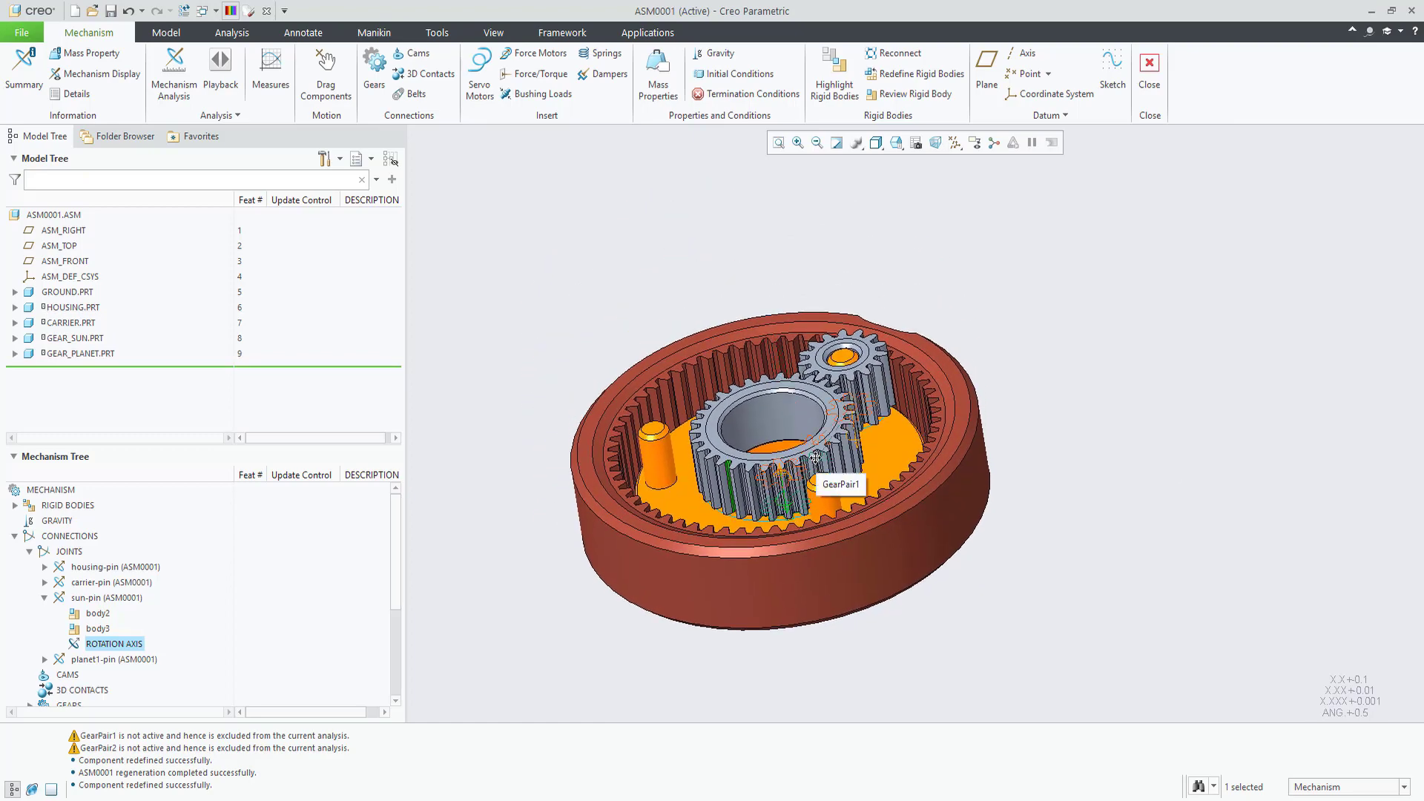
# Step: Reopen and accept HOUSING.PRT's pin placement, then list GearPair1 and GearPair2 under Gears
pyautogui.click(594, 311)
pyautogui.click(72, 307)
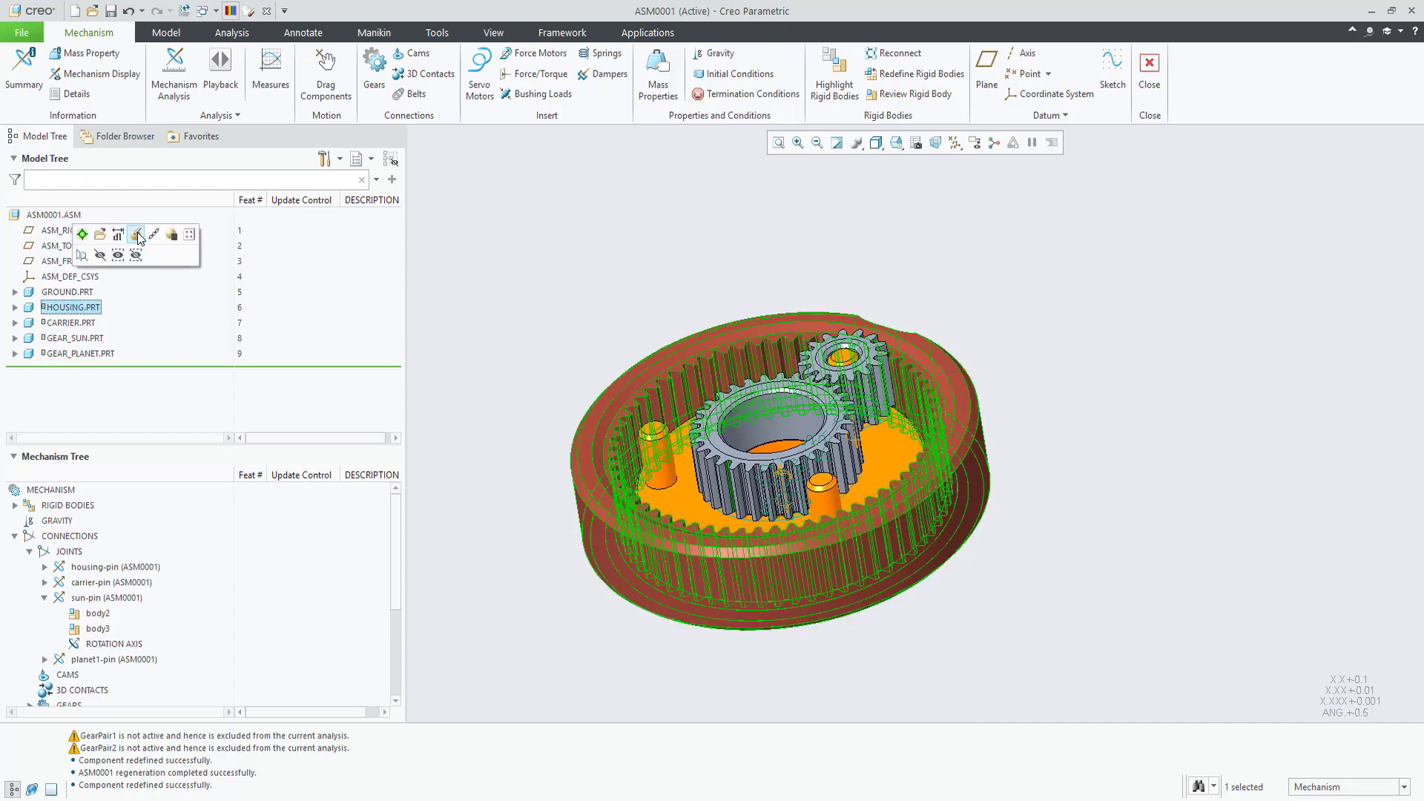
pyautogui.click(136, 235)
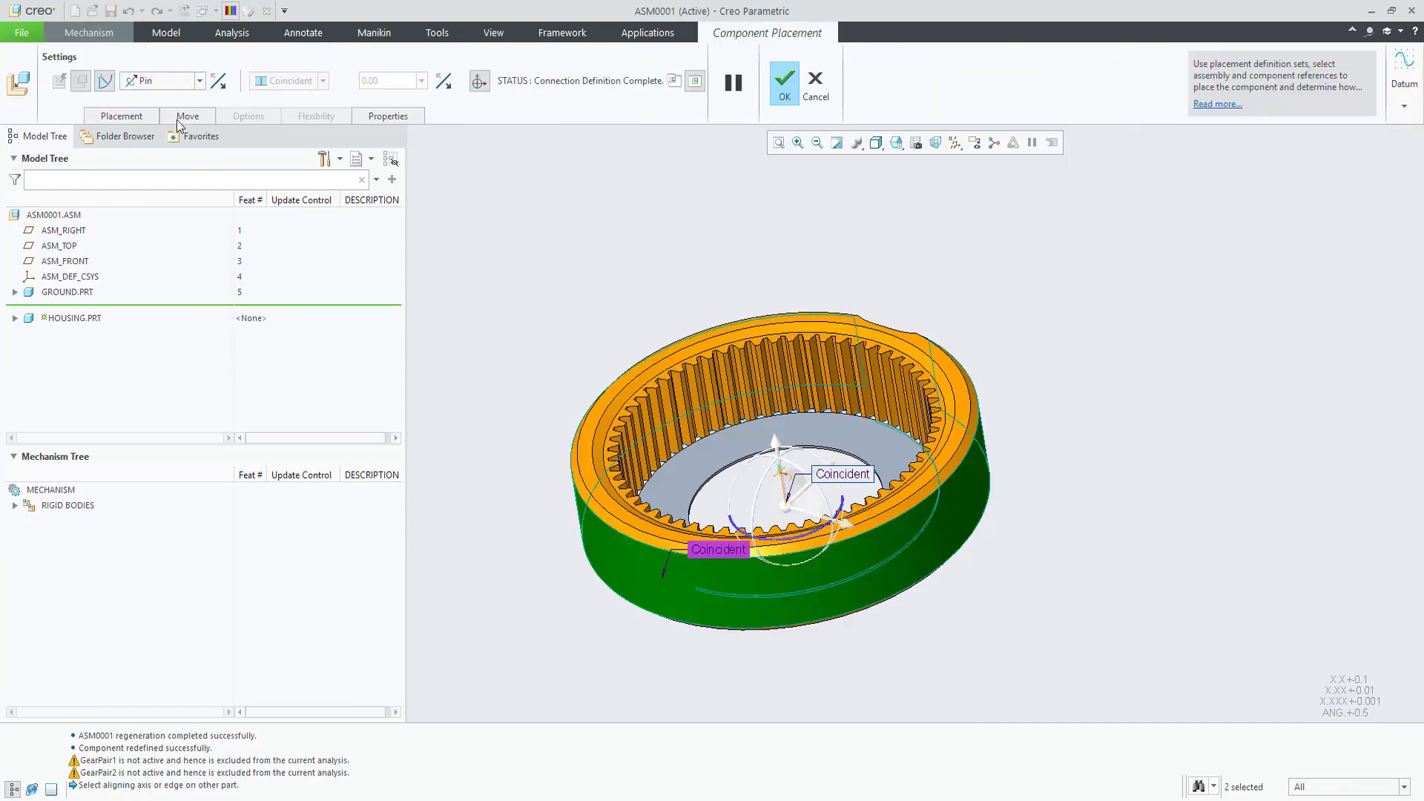
pyautogui.click(218, 82)
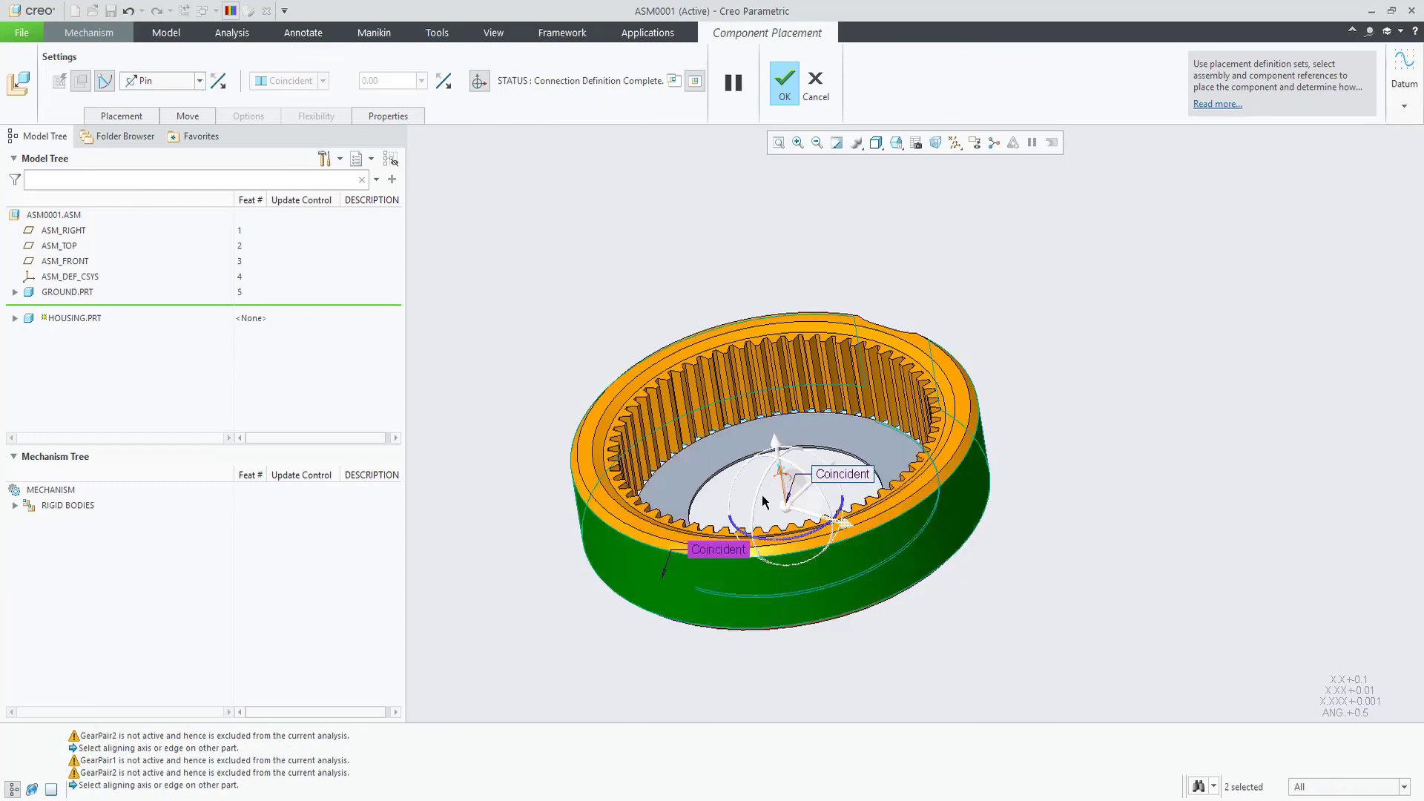
pyautogui.click(785, 86)
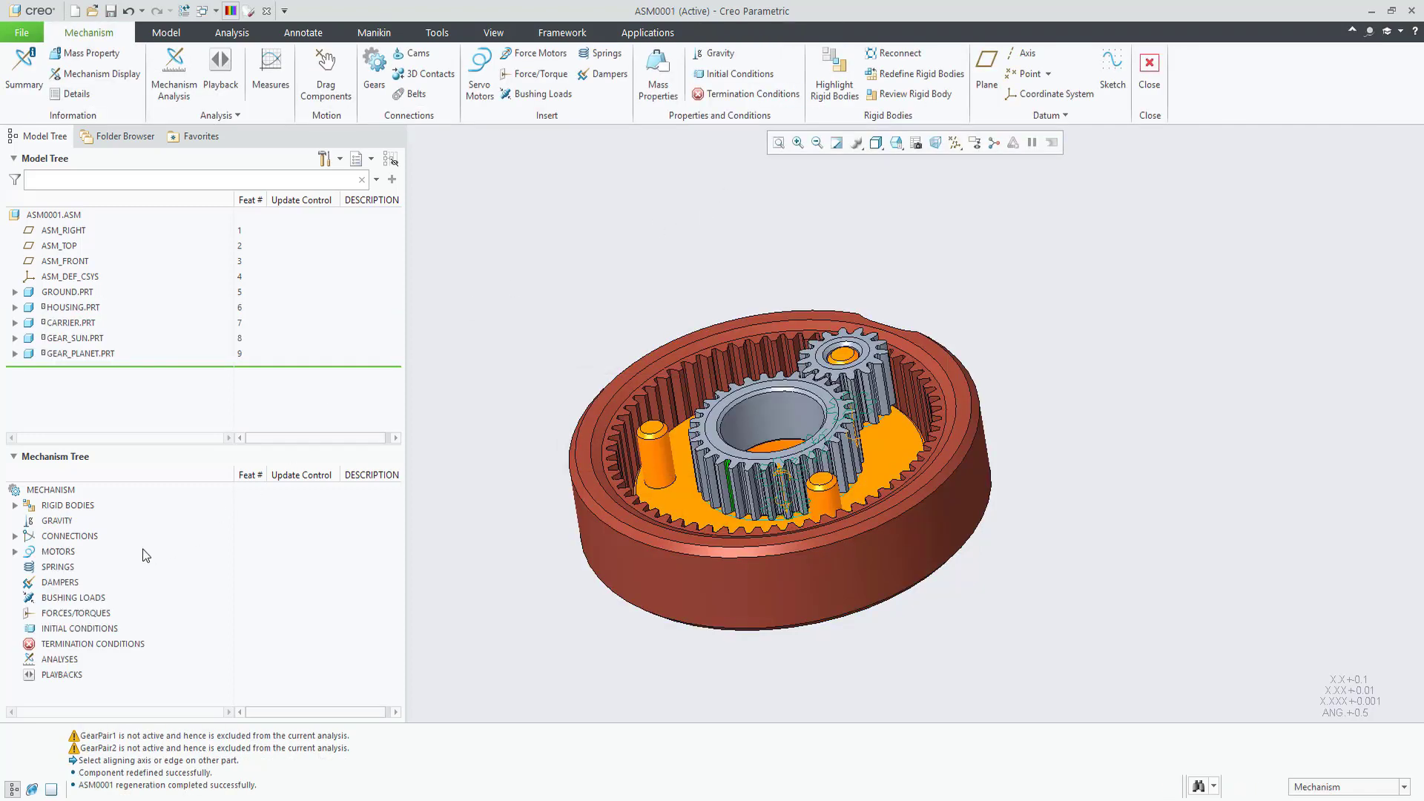
pyautogui.click(15, 537)
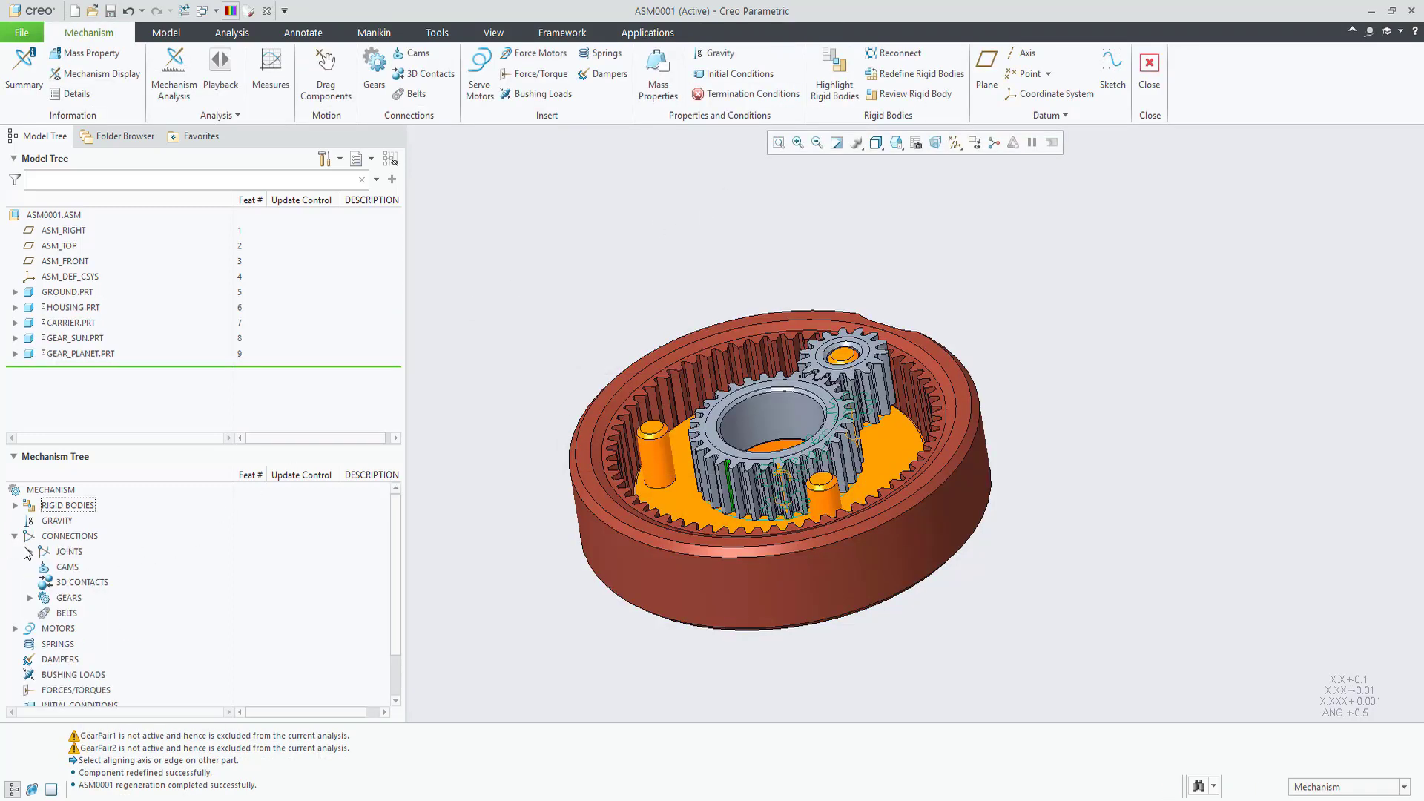
pyautogui.click(29, 598)
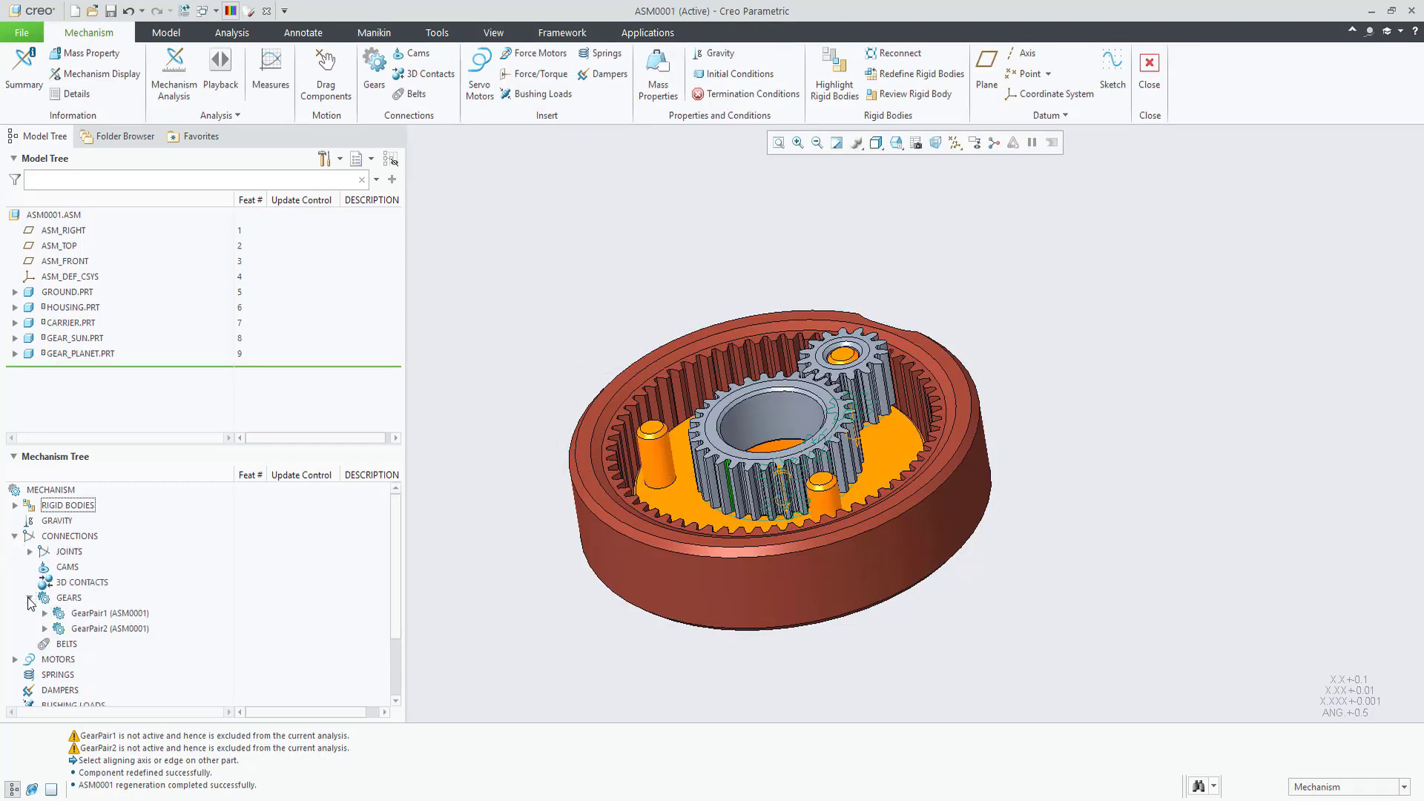
# Step: Reverse the planet gear's motion-axis direction on GearPair1's Gear2 tab and accept
pyautogui.click(86, 614)
pyautogui.click(92, 550)
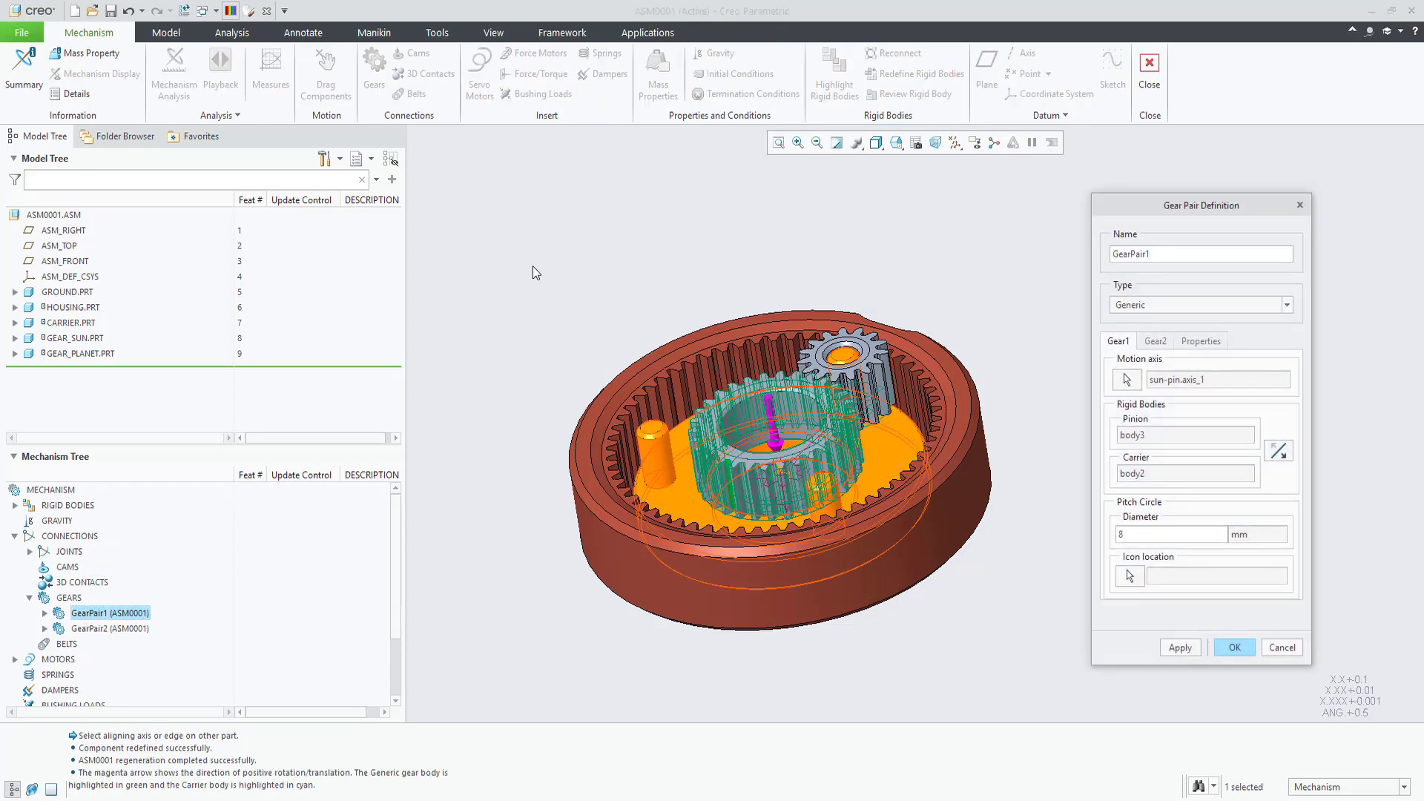
pyautogui.click(1127, 381)
pyautogui.click(1155, 341)
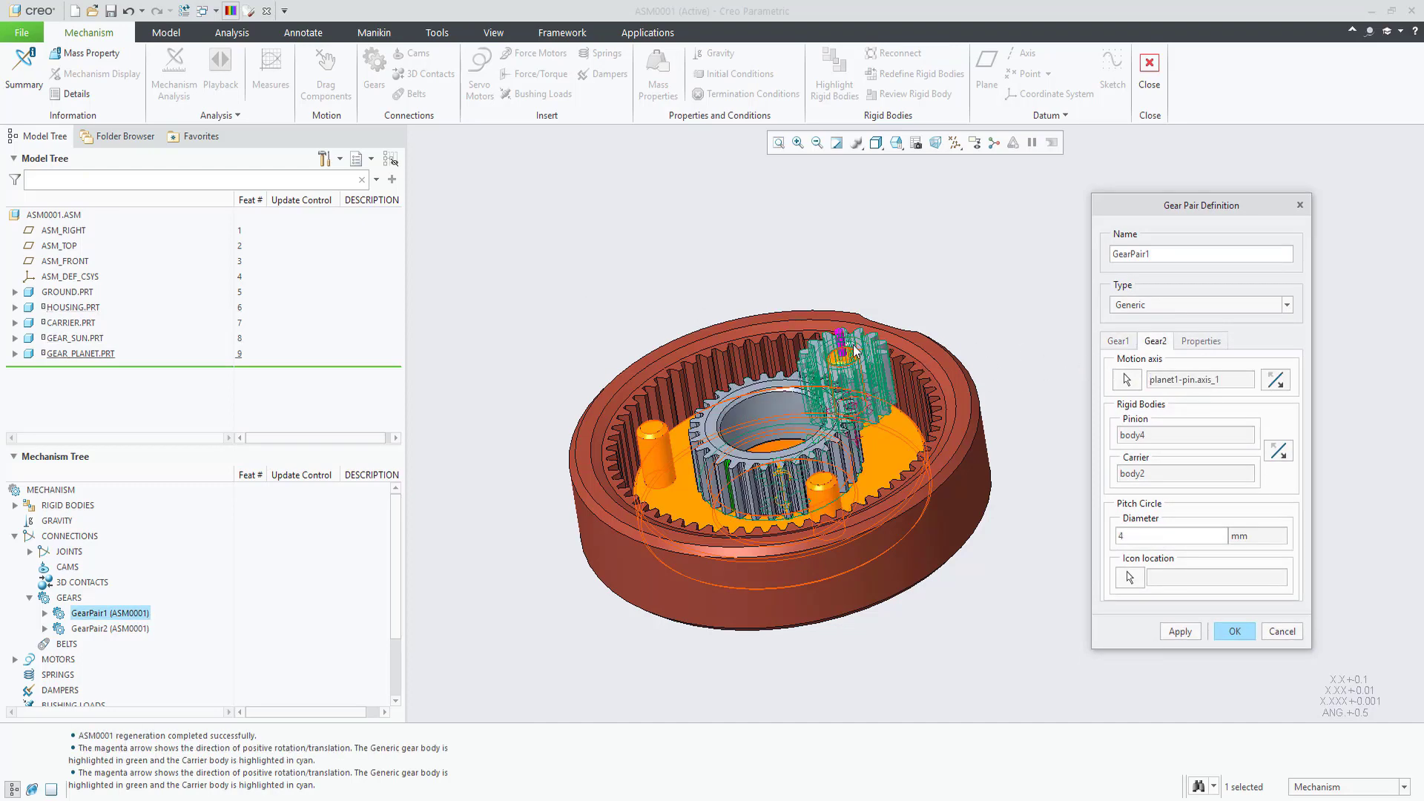
pyautogui.click(1276, 381)
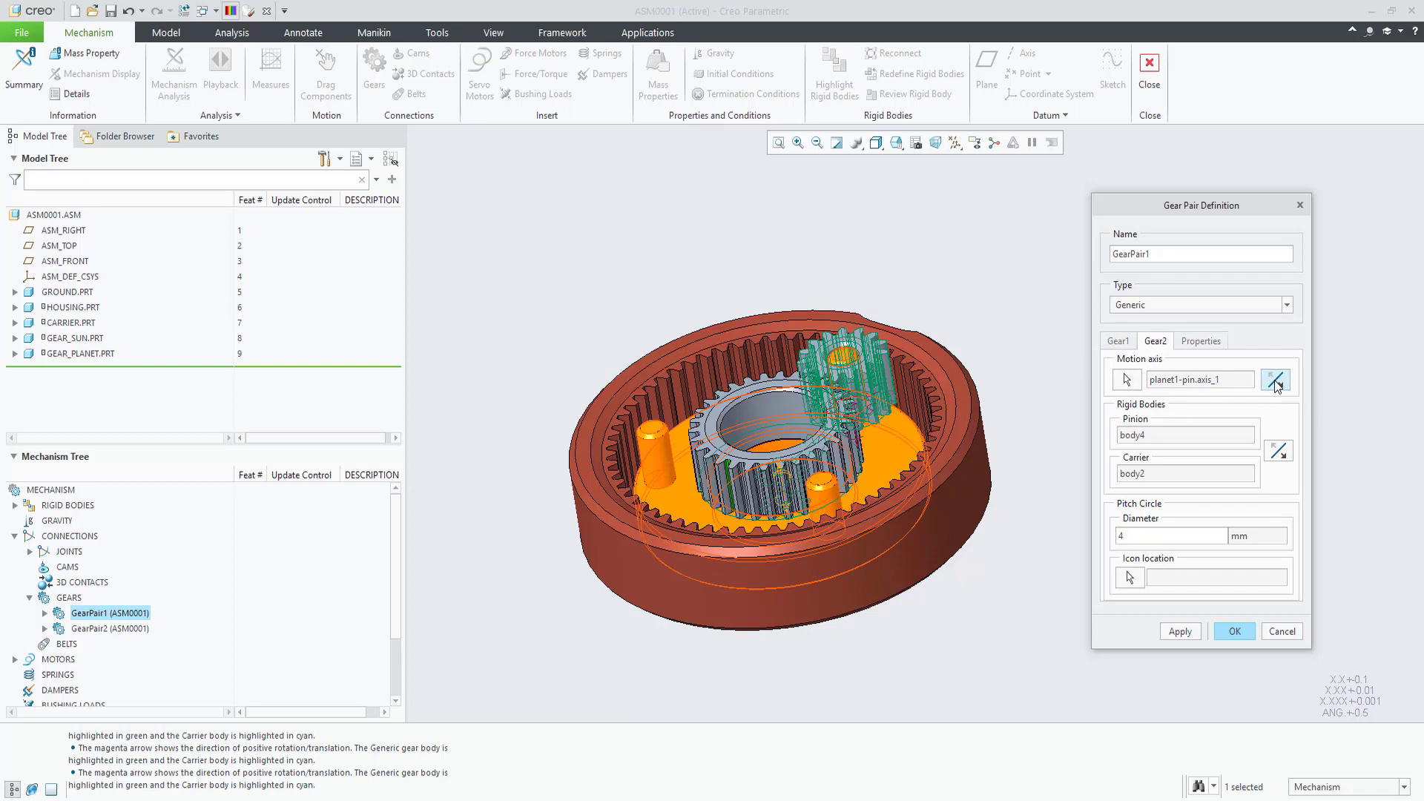
pyautogui.moveTo(875, 475)
pyautogui.mouseDown(button='middle')
pyautogui.moveTo(874, 415)
pyautogui.moveTo(879, 482)
pyautogui.mouseUp(button='middle')
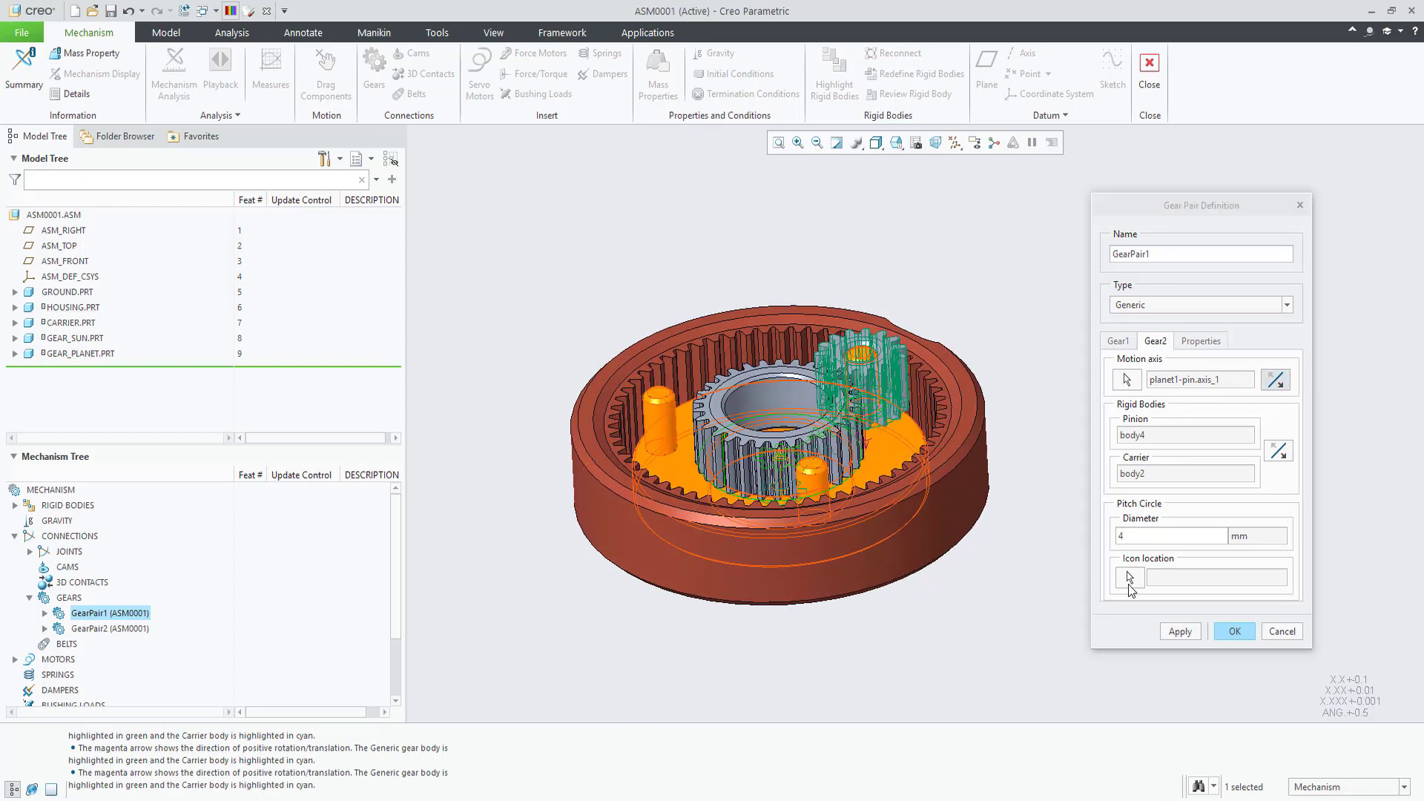
pyautogui.click(1235, 633)
# Step: Reverse the planet gear's motion-axis direction on GearPair2's Gear2 tab and accept
pyautogui.click(112, 628)
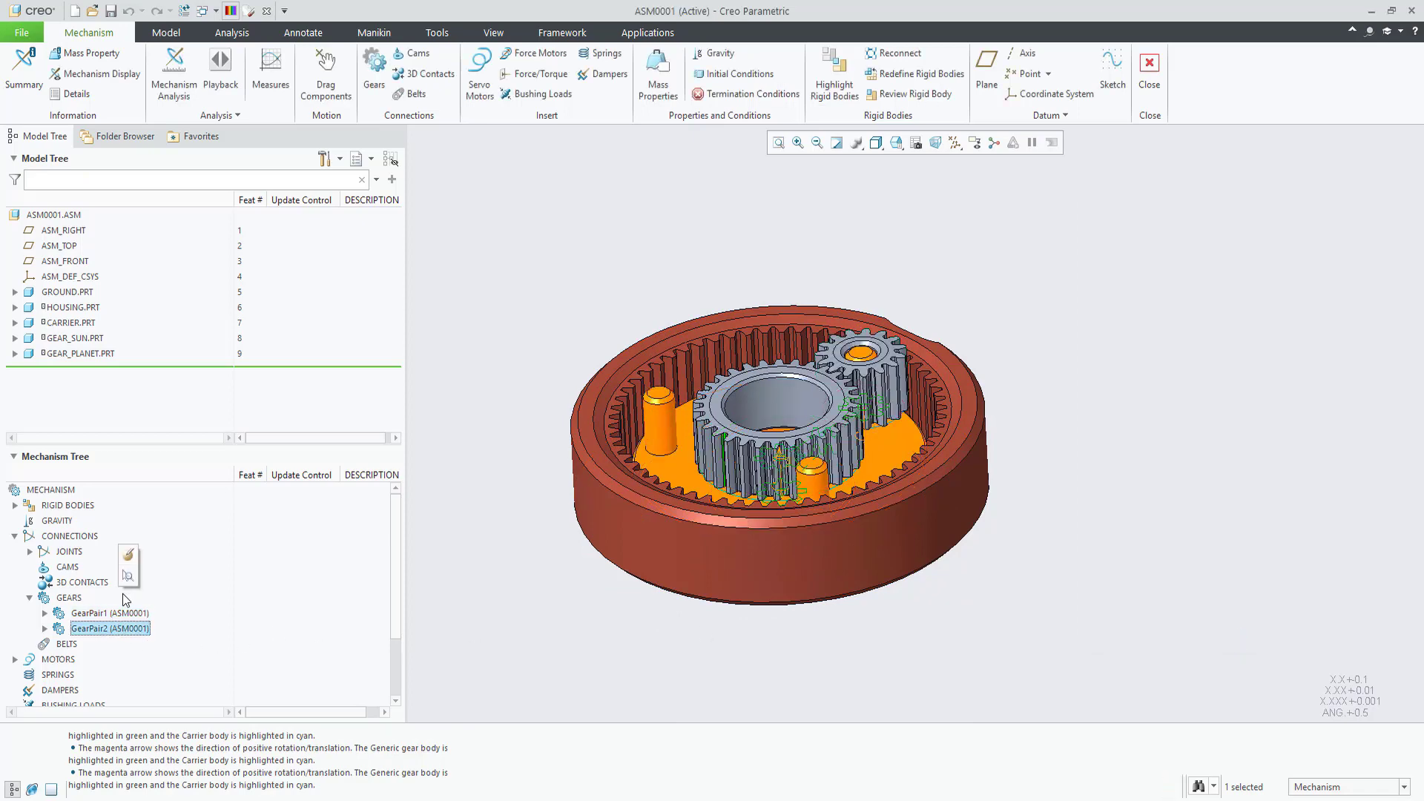
pyautogui.click(128, 555)
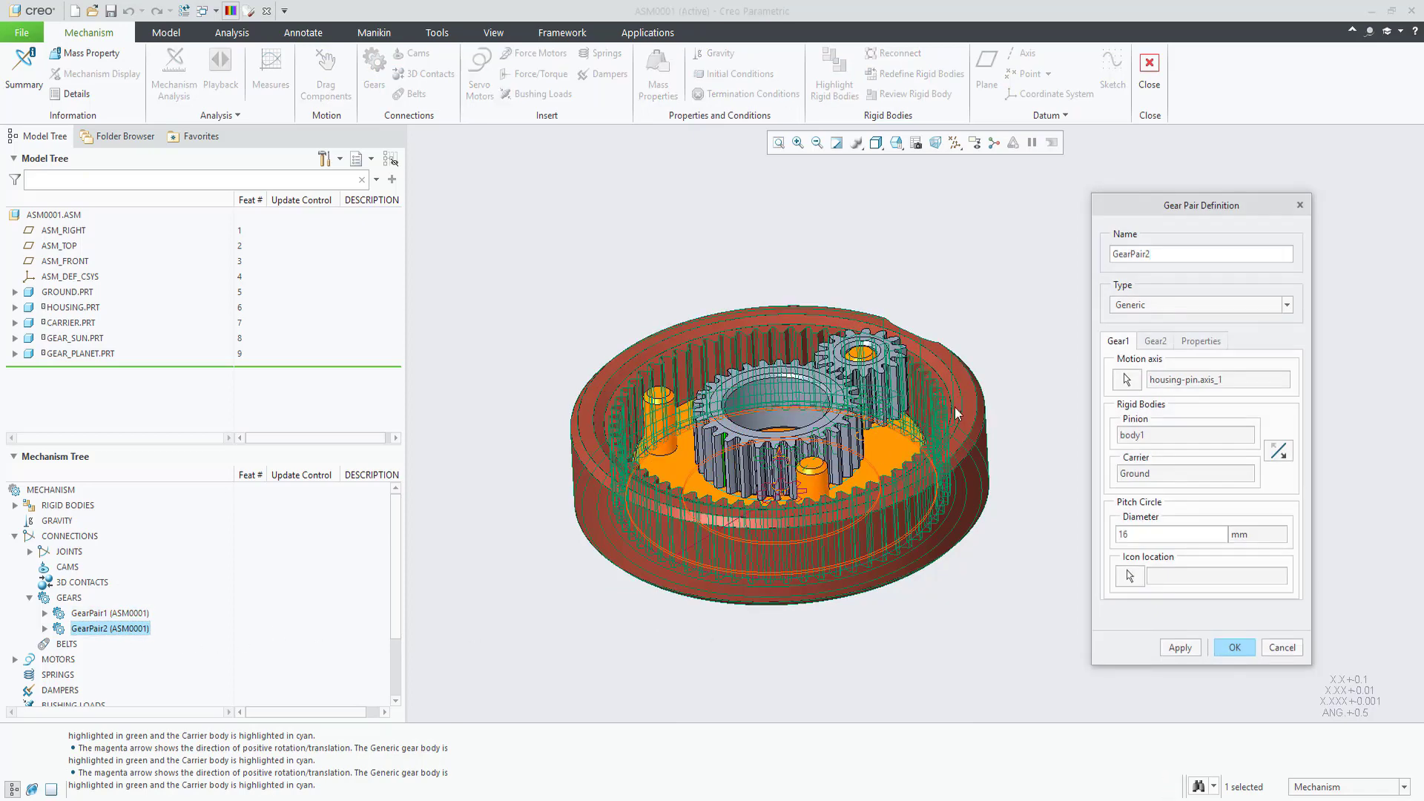
pyautogui.moveTo(938, 485); pyautogui.dragTo(912, 416, button='middle')
pyautogui.click(1155, 342)
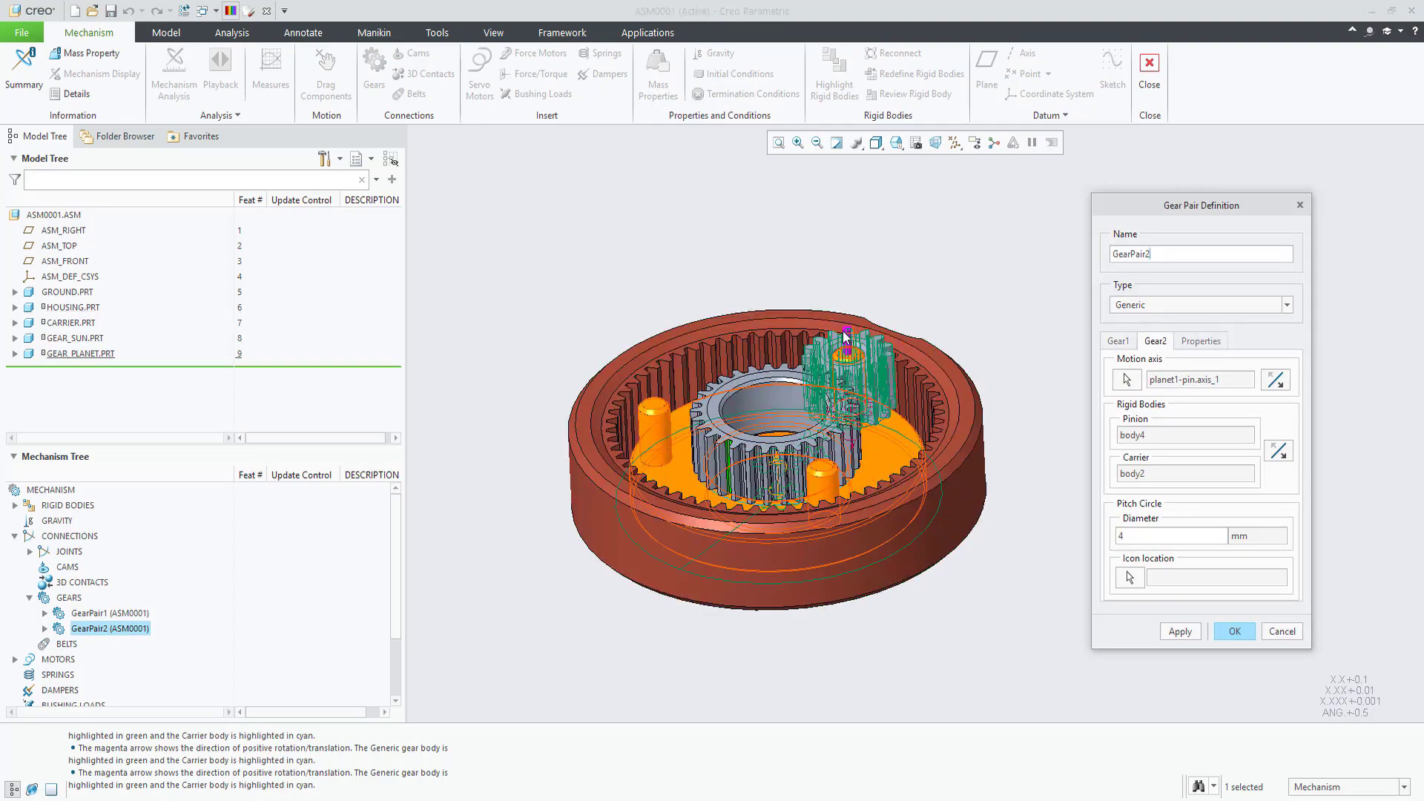
pyautogui.click(1278, 383)
pyautogui.moveTo(912, 474); pyautogui.dragTo(849, 542, button='middle')
pyautogui.click(1234, 631)
pyautogui.keyDown('shift'); pyautogui.moveTo(867, 330); pyautogui.dragTo(837, 407, button='middle'); pyautogui.keyUp('shift')
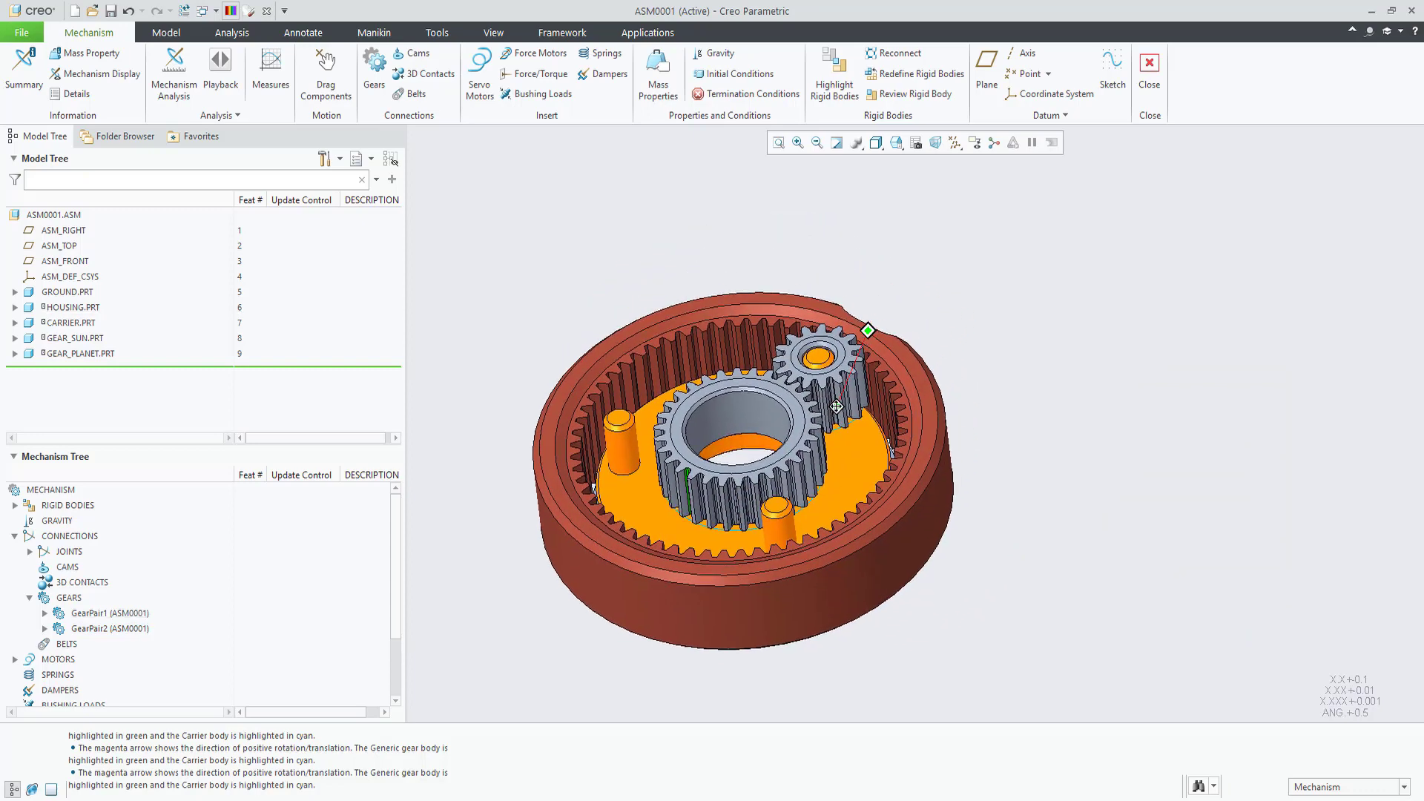
pyautogui.click(315, 71)
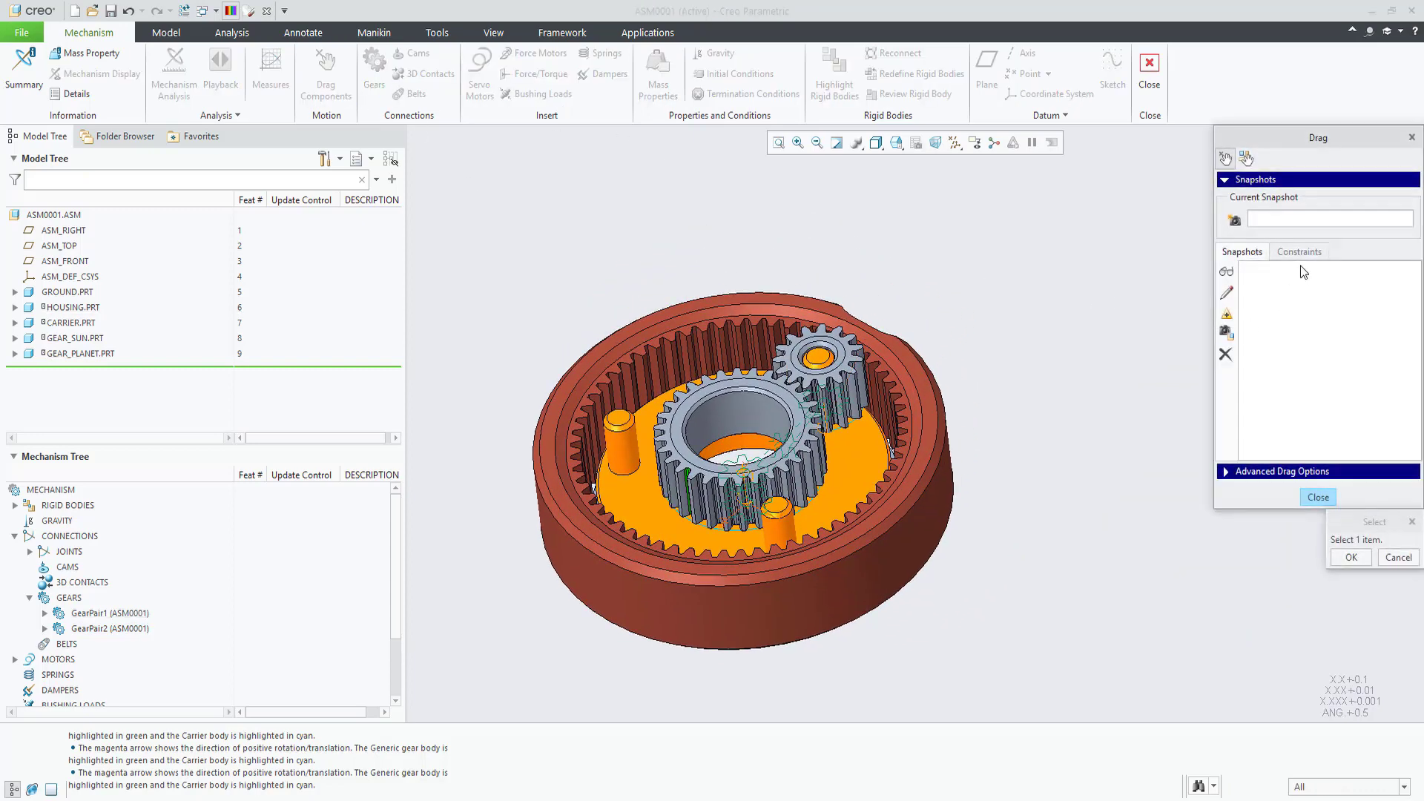
pyautogui.click(1299, 251)
pyautogui.click(1226, 379)
pyautogui.middleClick(1111, 402)
pyautogui.click(927, 445)
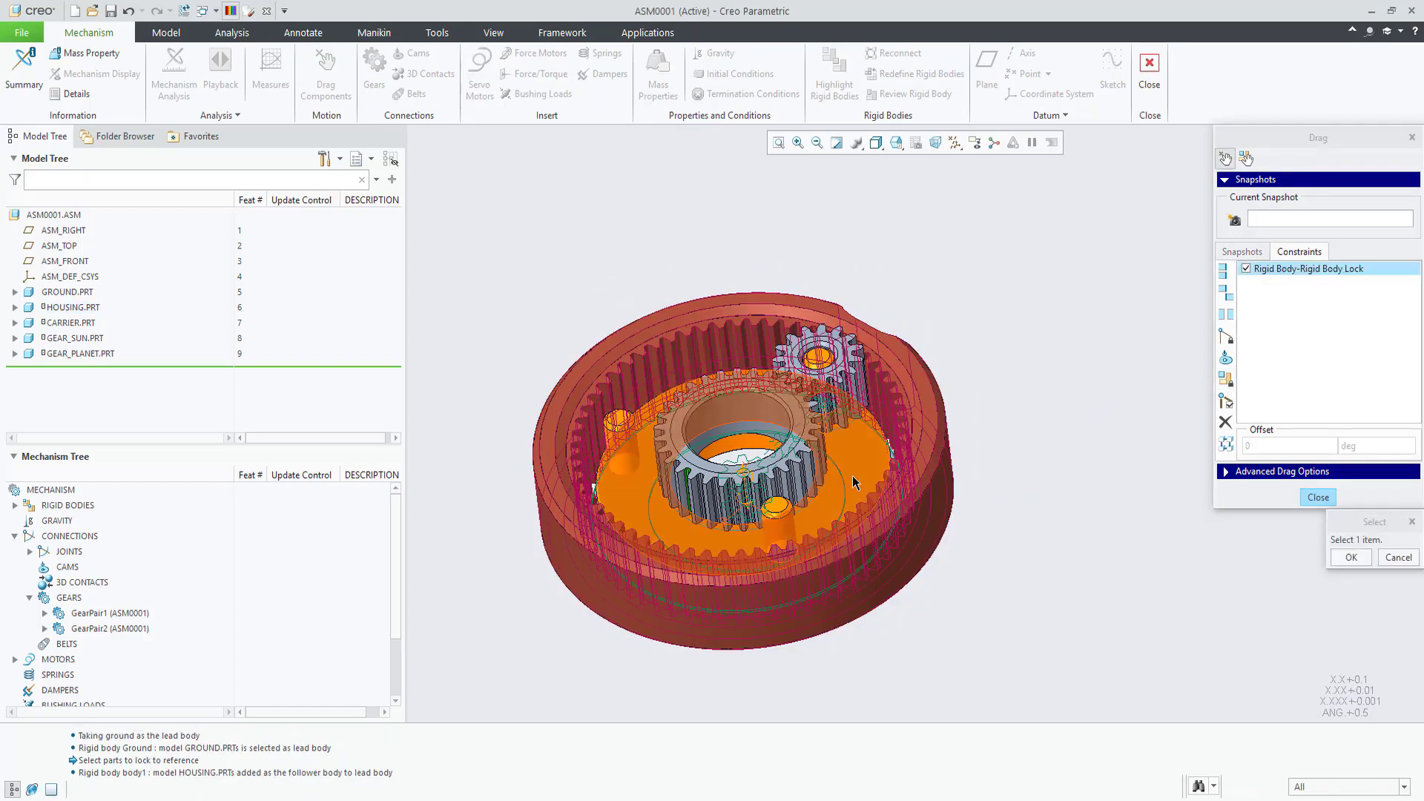
pyautogui.middleClick(853, 478)
pyautogui.click(853, 470)
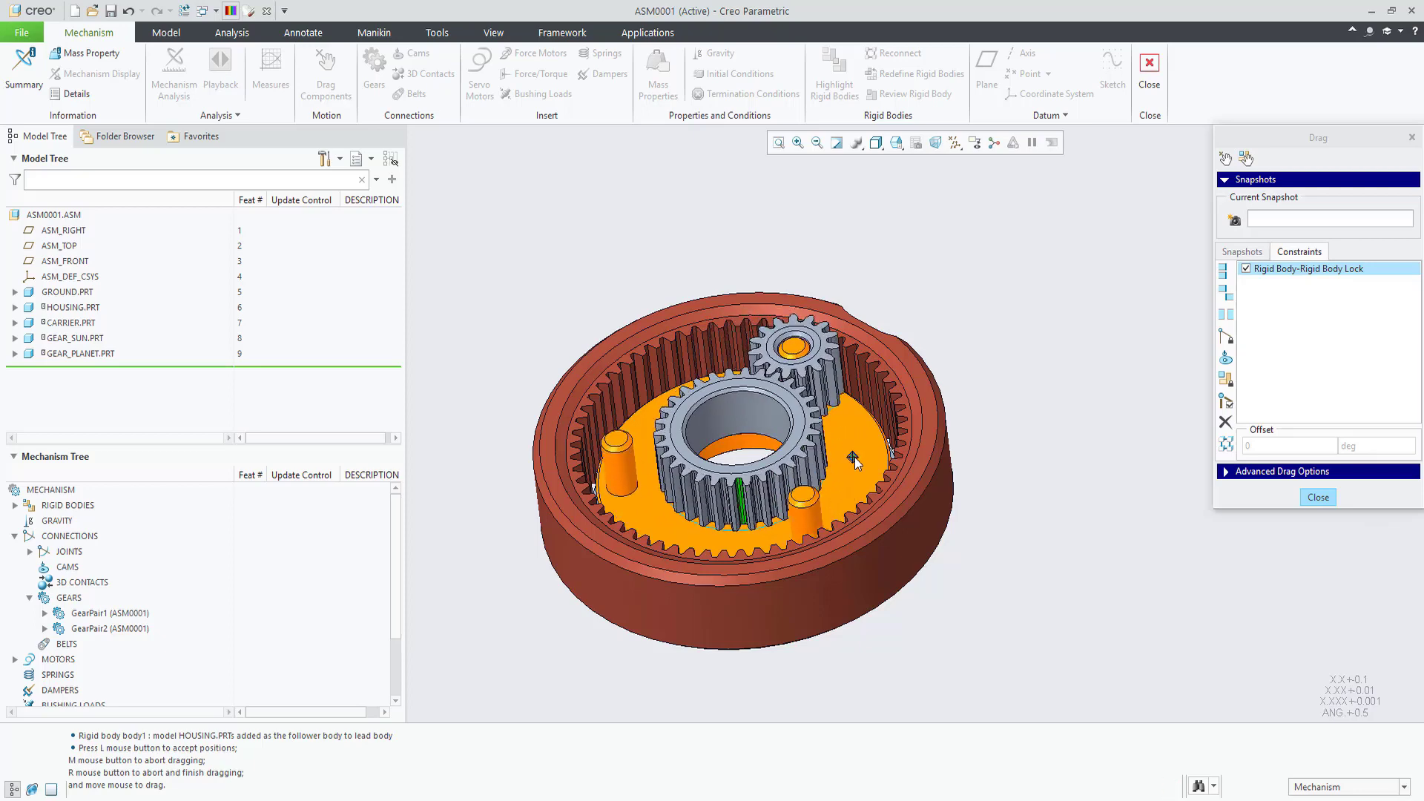
pyautogui.middleClick(855, 457)
pyautogui.click(1246, 268)
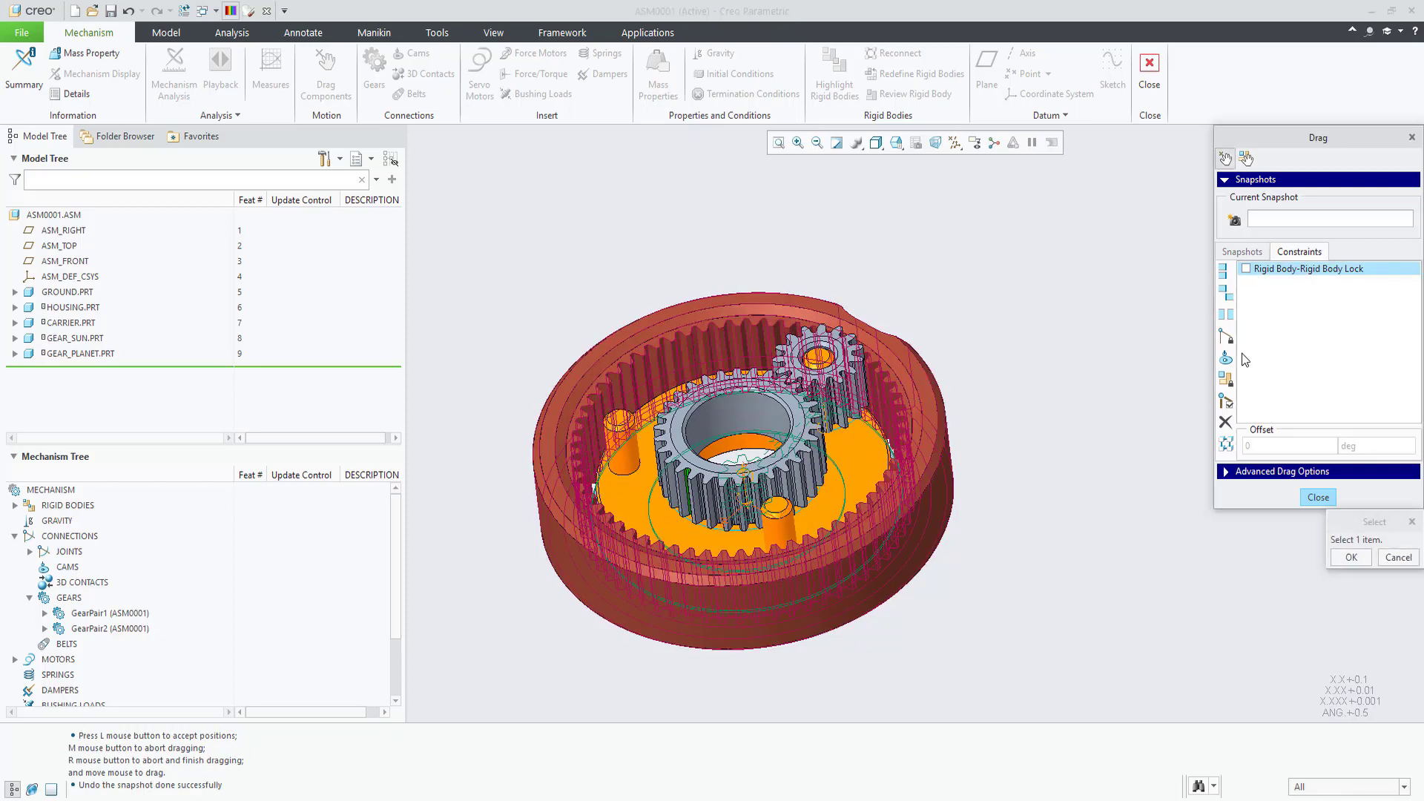
pyautogui.click(1228, 378)
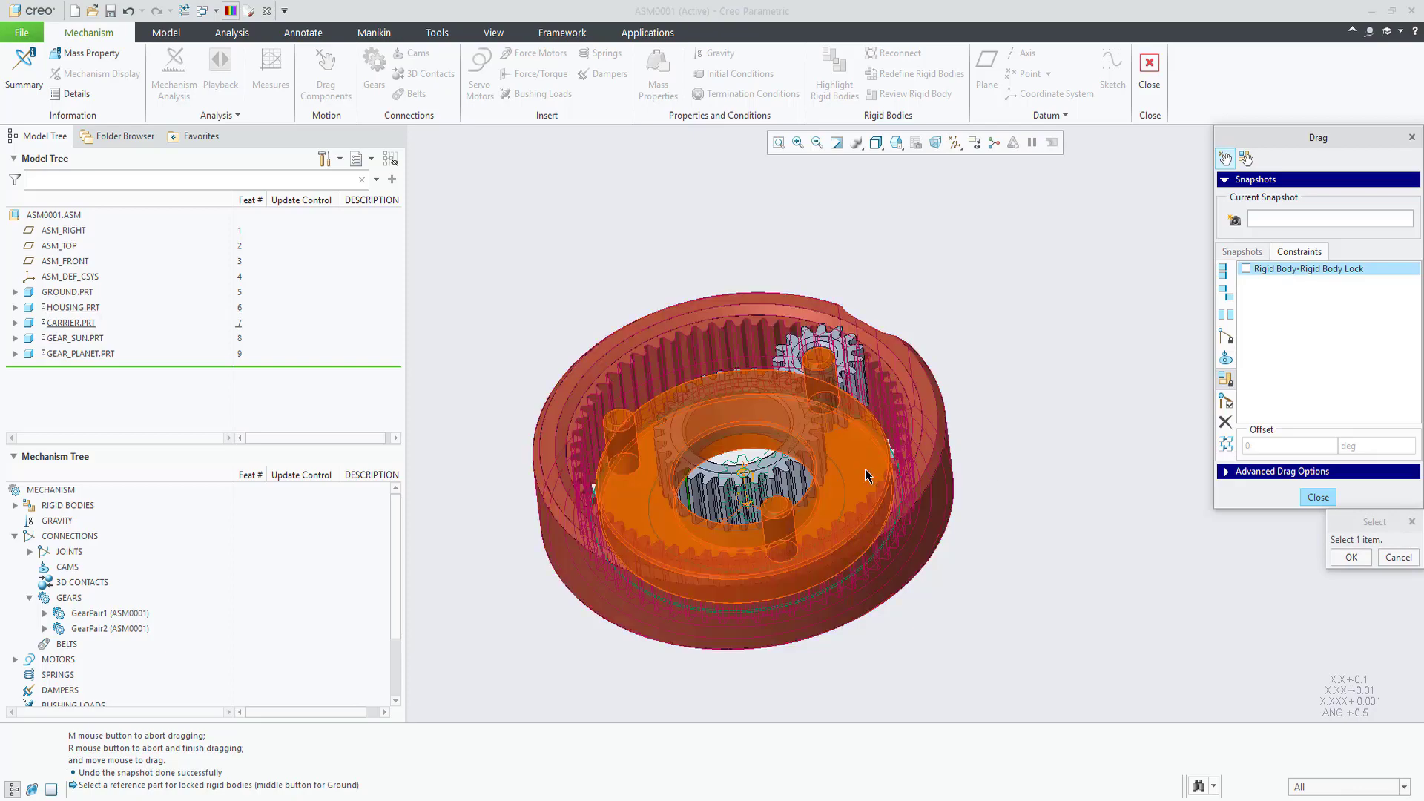
pyautogui.middleClick(990, 466)
pyautogui.click(853, 445)
pyautogui.middleClick(942, 509)
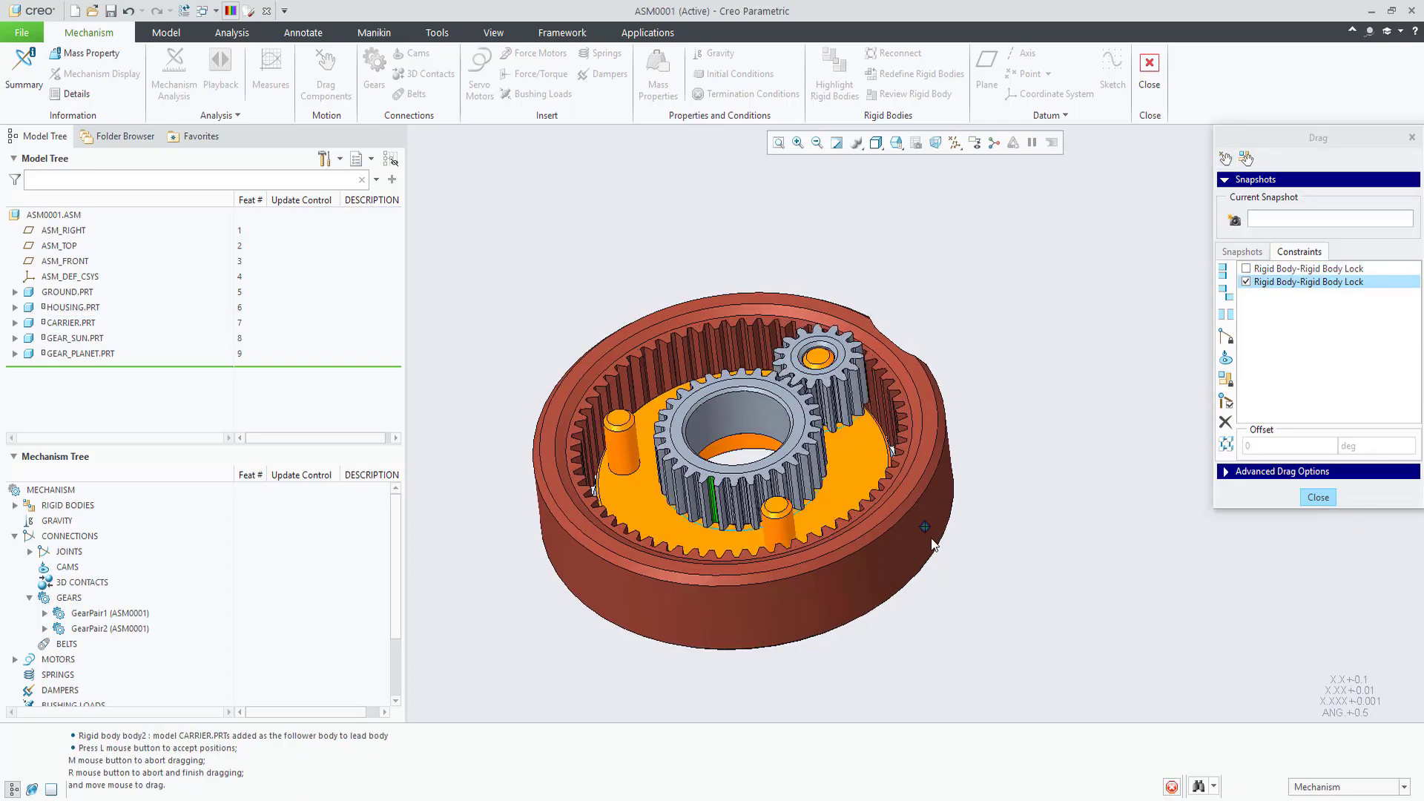
pyautogui.click(897, 556)
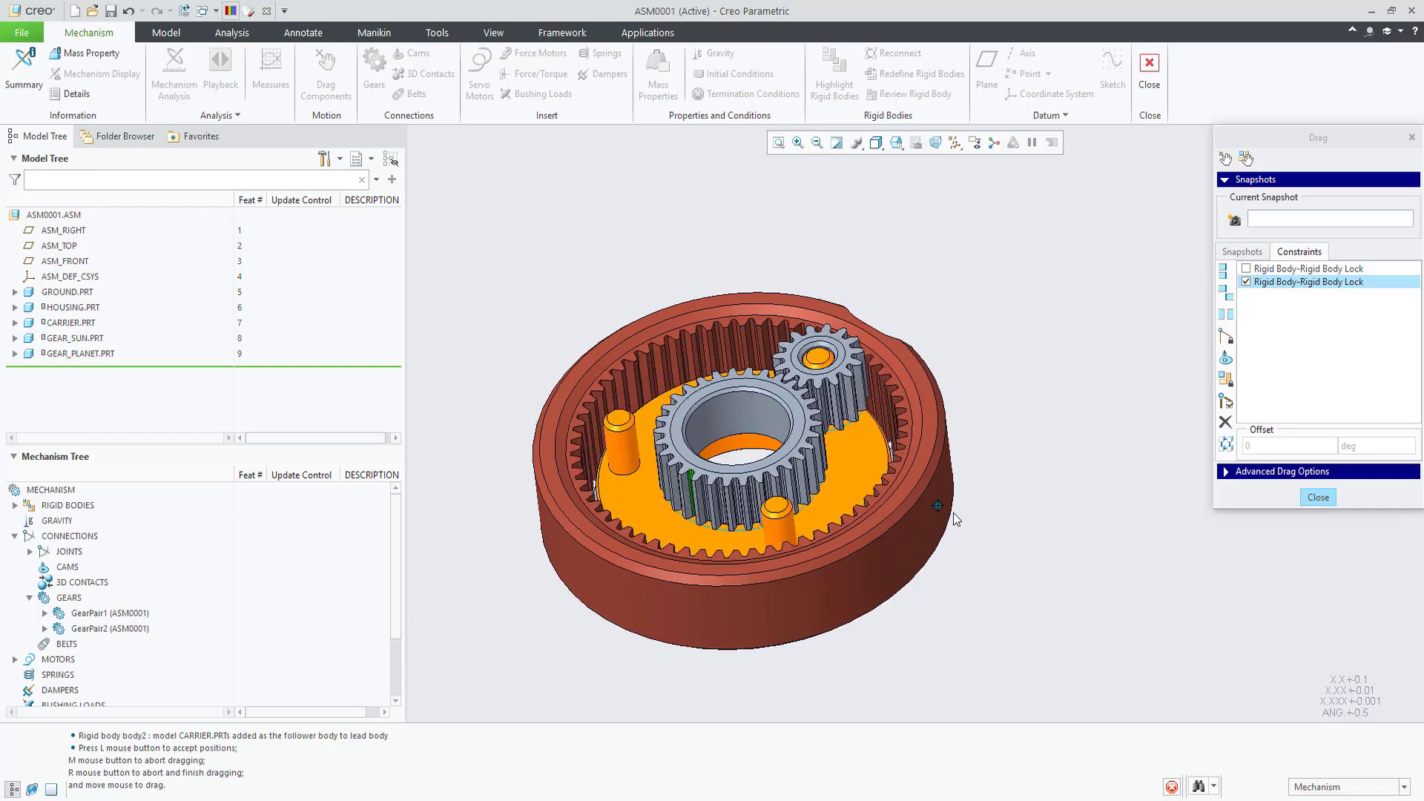
pyautogui.middleClick(982, 473)
pyautogui.click(1318, 497)
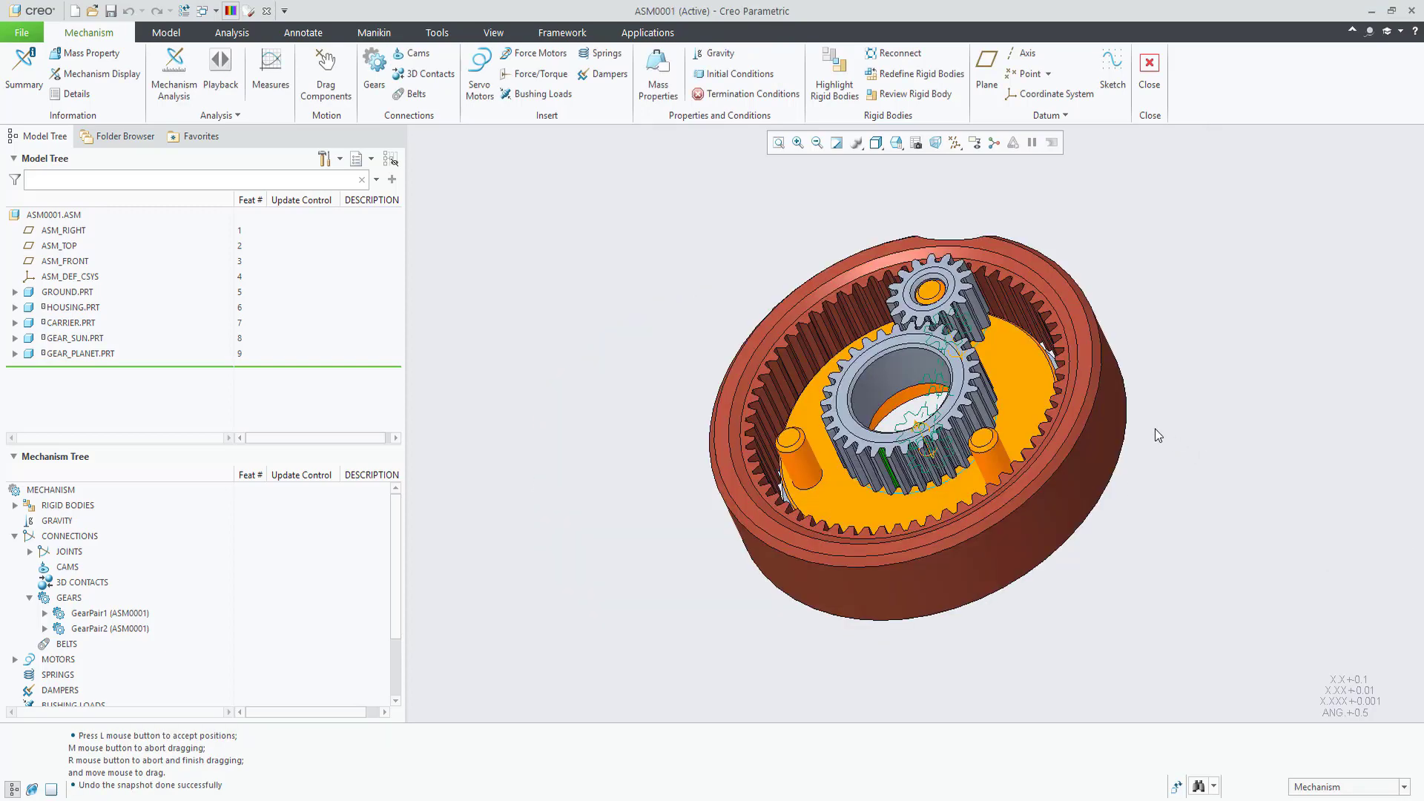
# Step: Give the second planet gear a Pin connection named planet2-pin
pyautogui.click(199, 80)
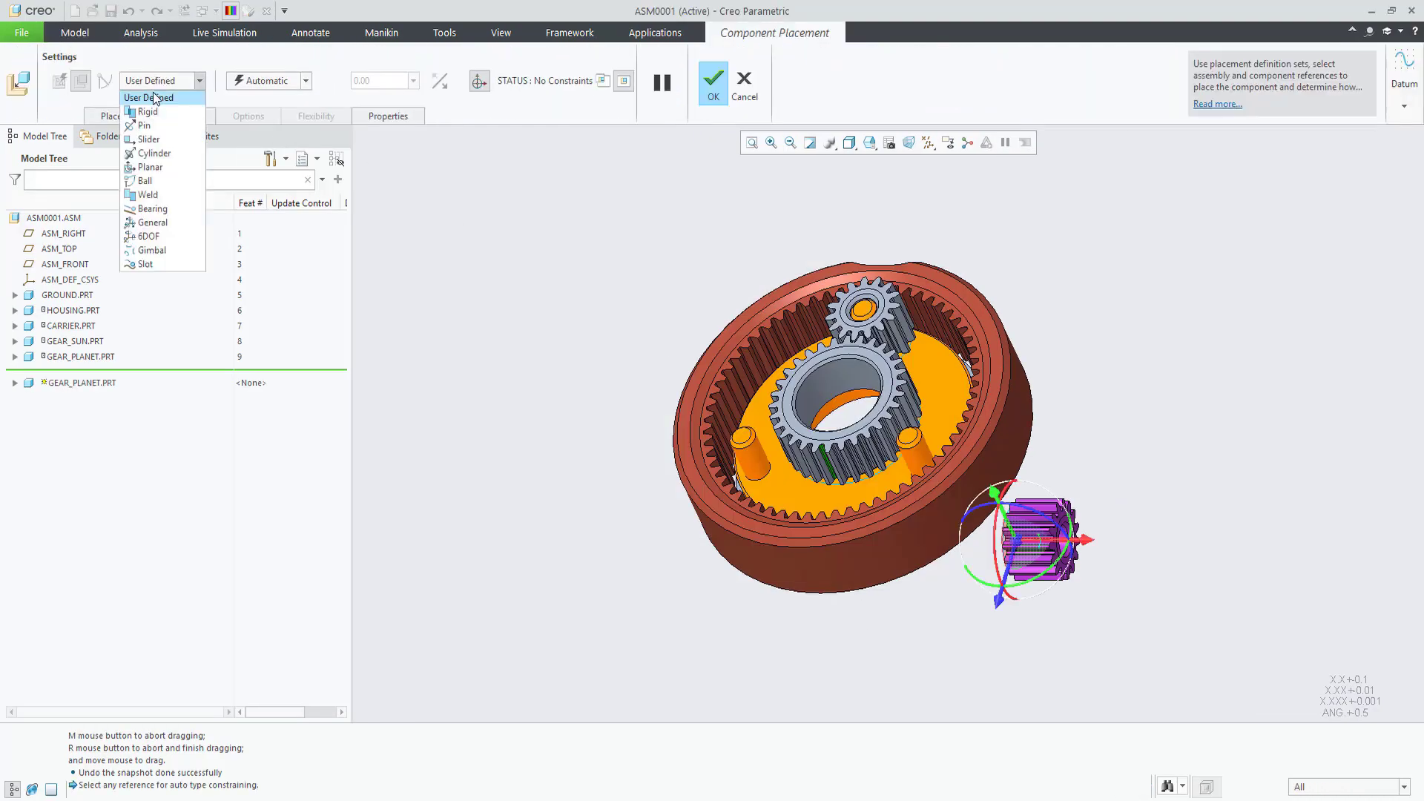
pyautogui.click(144, 126)
pyautogui.click(122, 115)
pyautogui.doubleClick(288, 197)
pyautogui.write('planet2-pin')
pyautogui.press('Return')
pyautogui.scroll(5, 1116, 535)
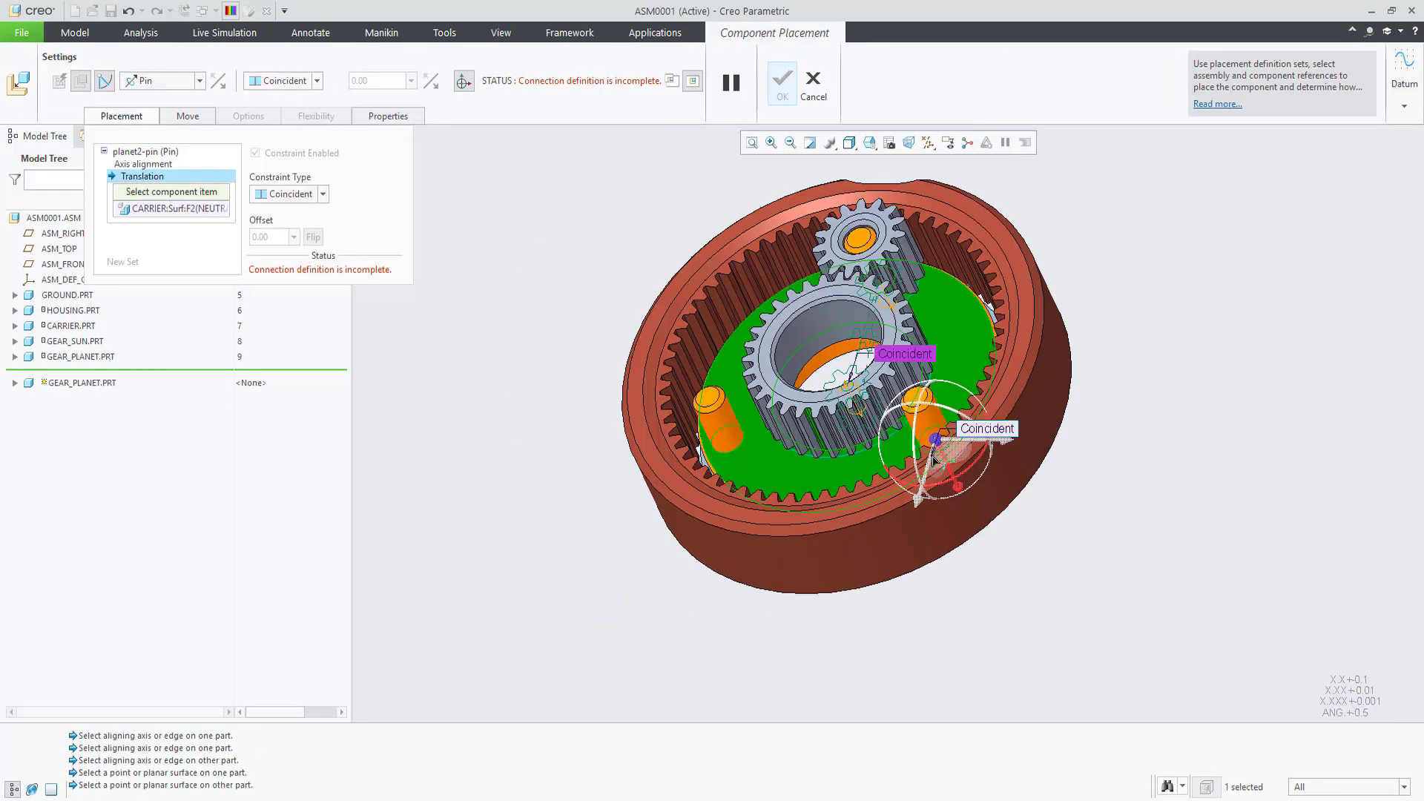
pyautogui.scroll(5, 920, 356)
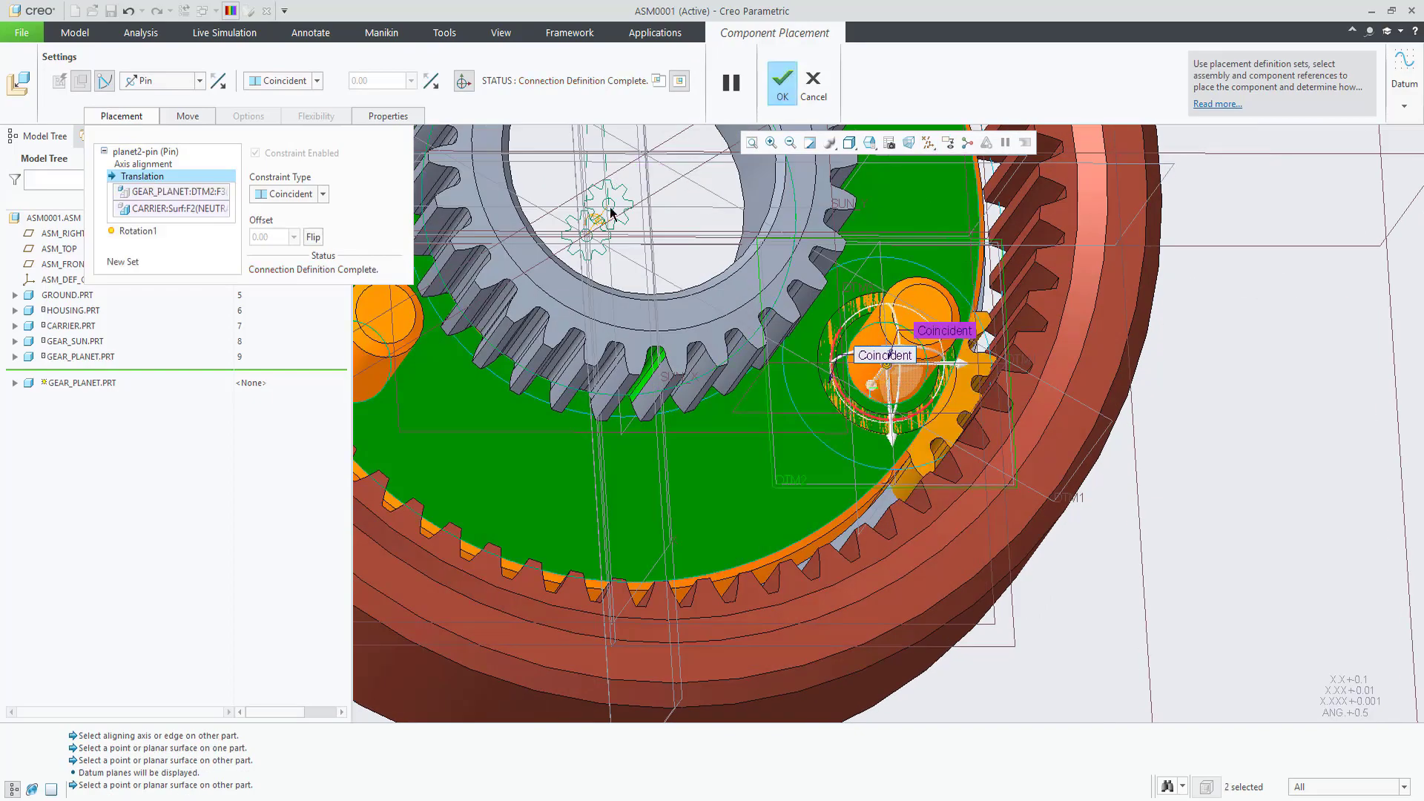
pyautogui.hotkey('ctrl', 'd')
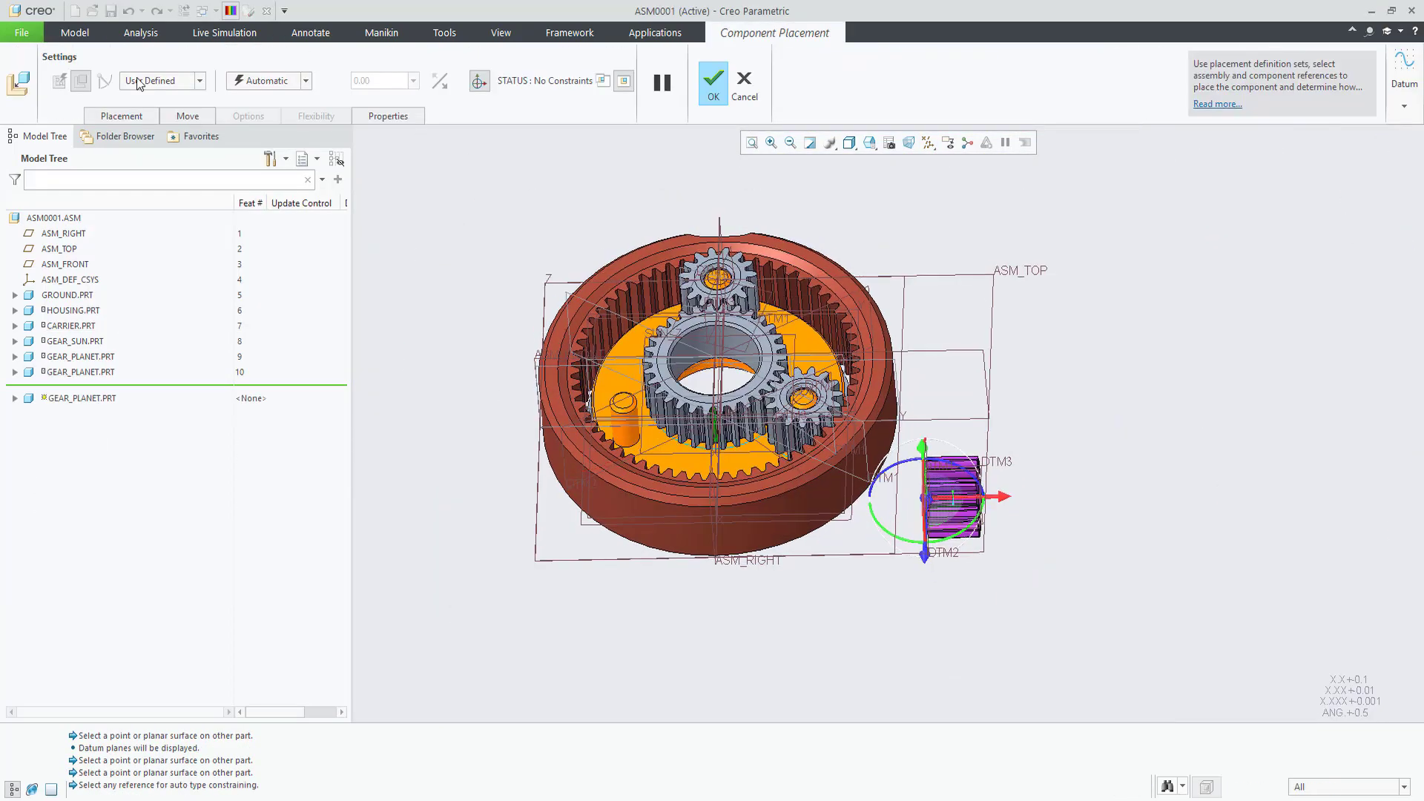
# Step: Pin the third planet gear as planet3-pin with rotation axis references and accept its placement
pyautogui.click(140, 83)
pyautogui.write('planet3-pin (Pin')
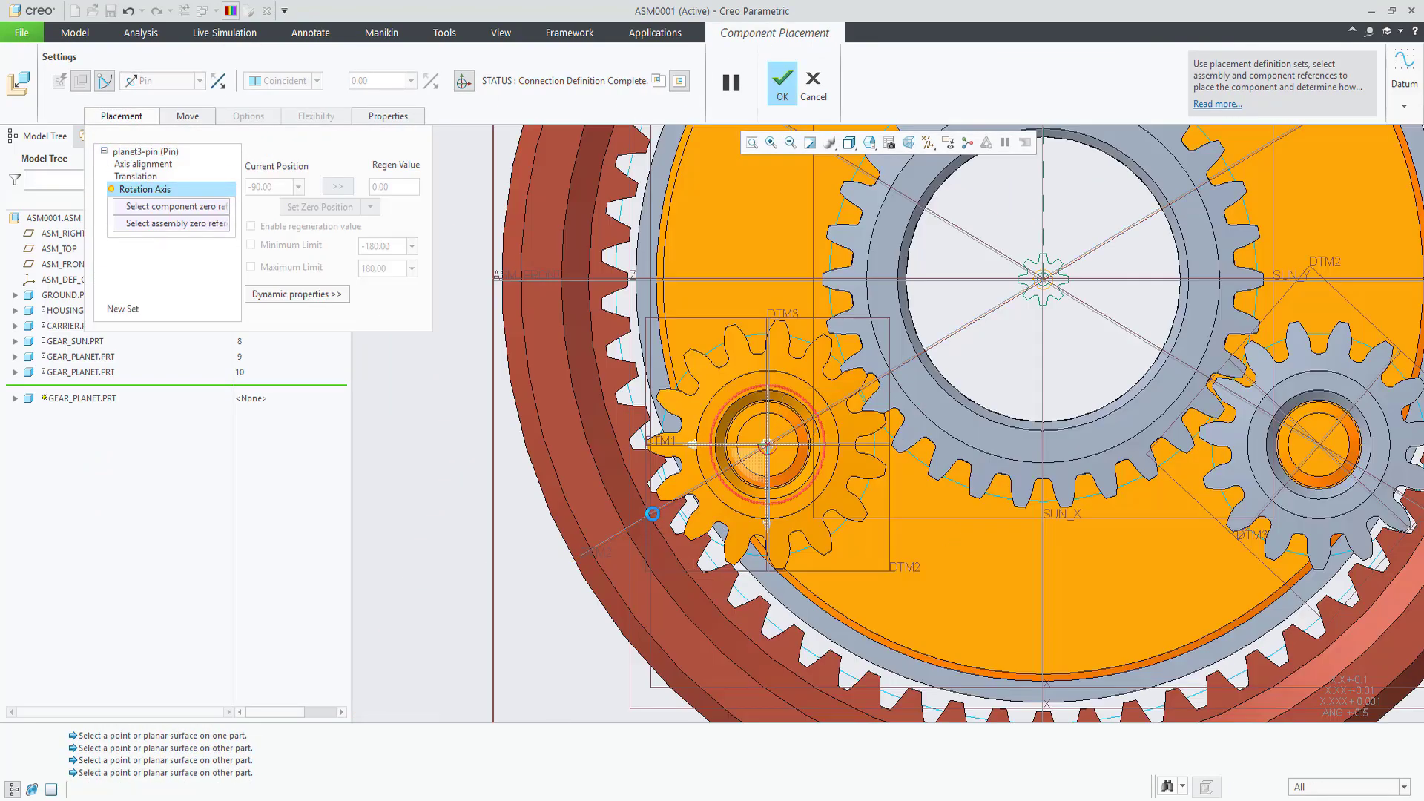
pyautogui.click(668, 444)
pyautogui.click(652, 513)
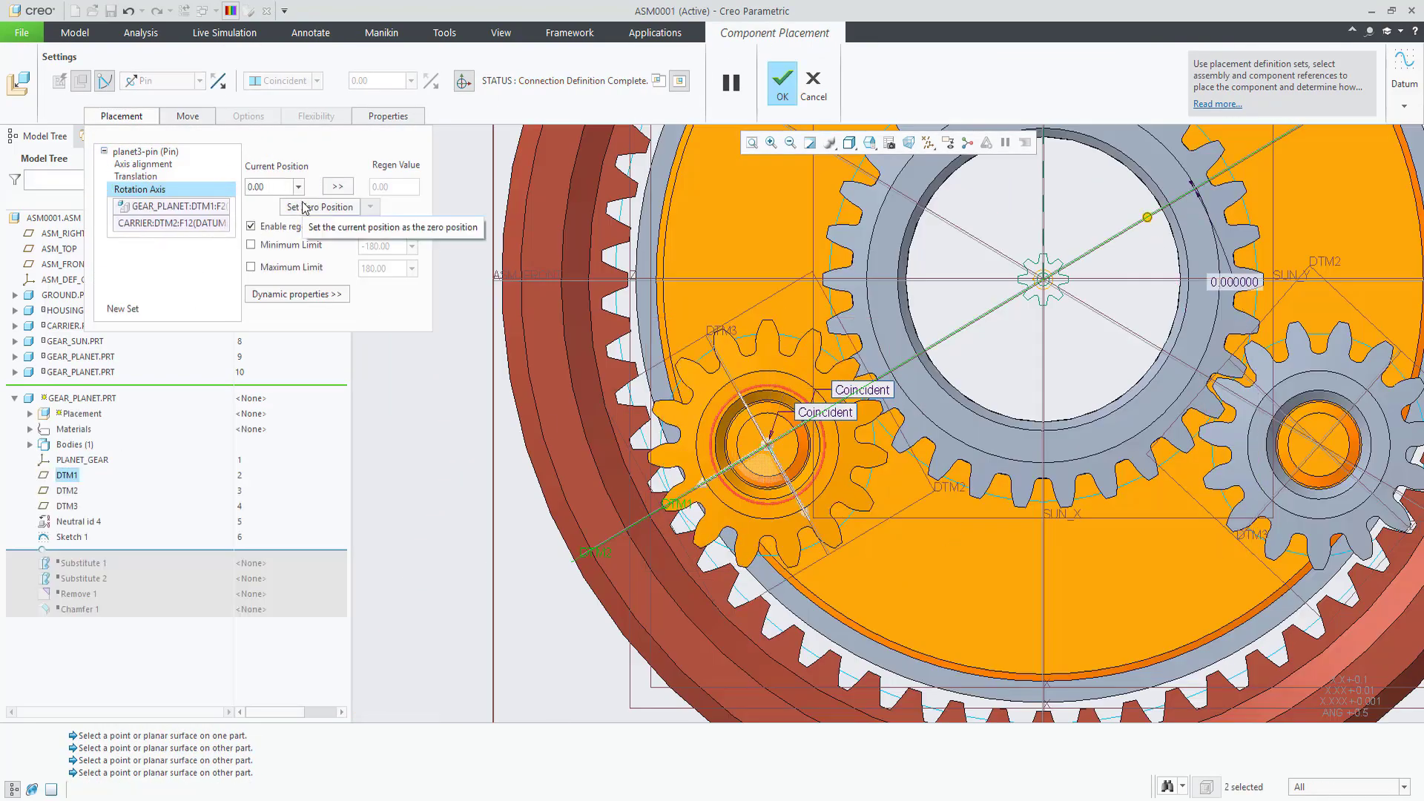
pyautogui.middleClick(470, 404)
# Step: Create gear pair sun2planet2 on the sun-pin axis with an 8 mm pitch diameter
pyautogui.click(869, 142)
pyautogui.click(935, 154)
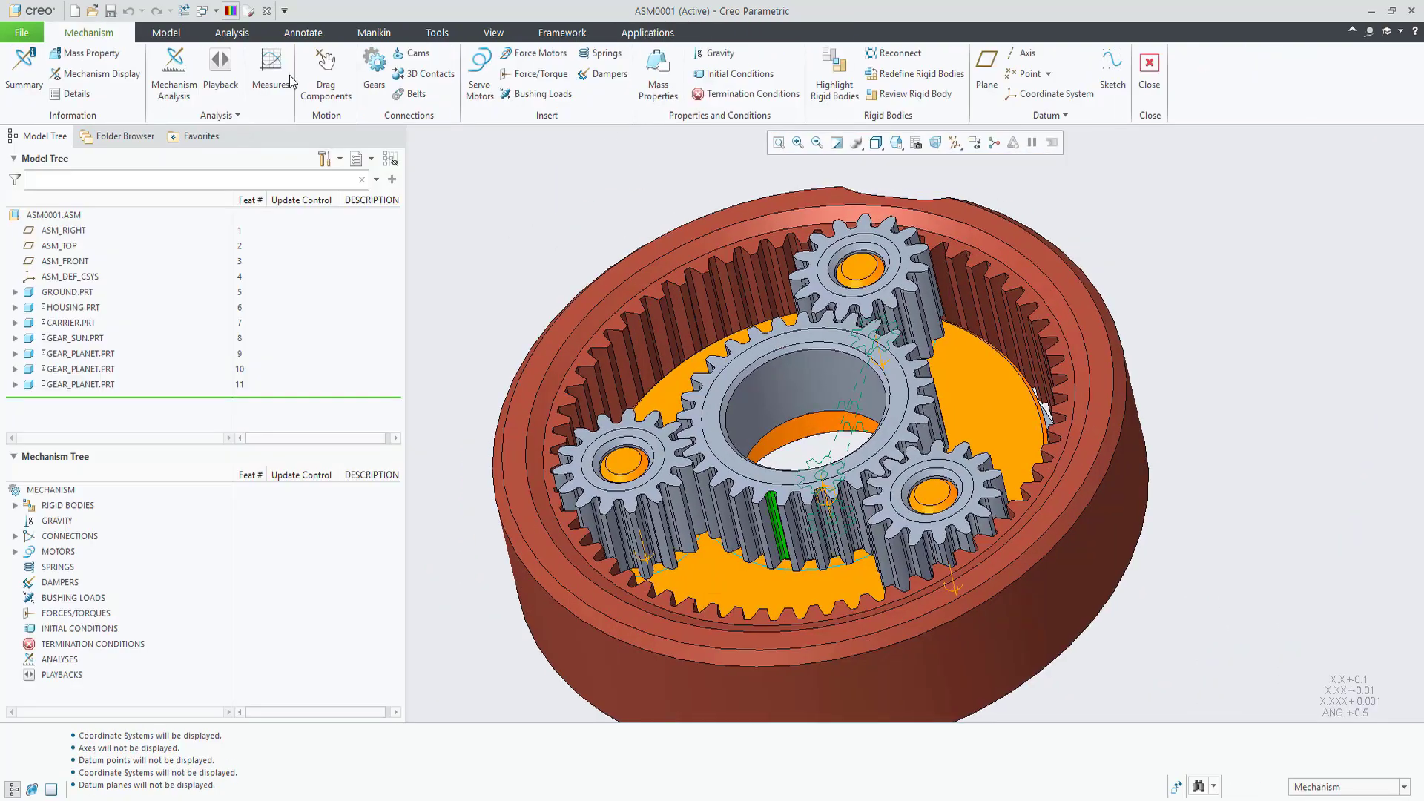
pyautogui.click(374, 71)
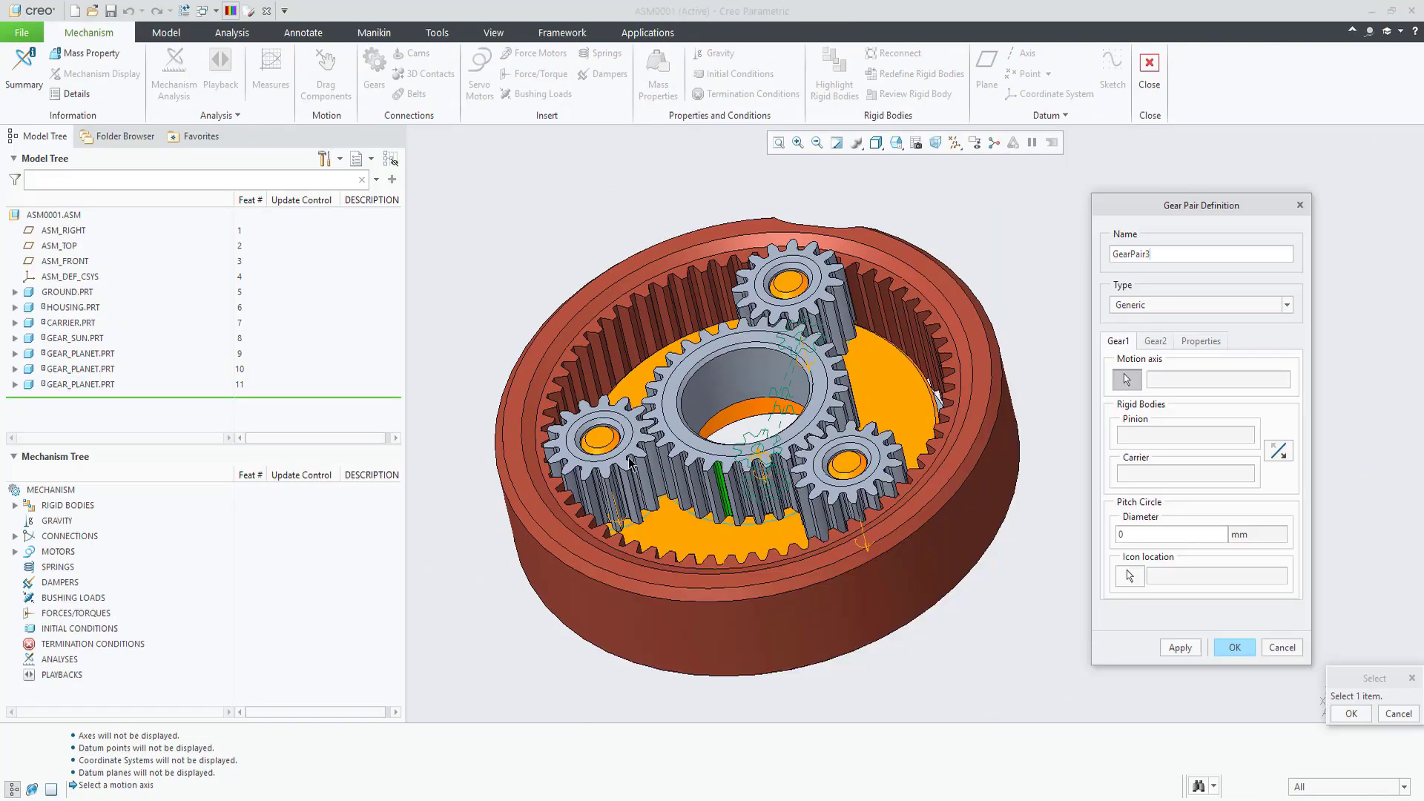
pyautogui.rightClick(765, 480)
pyautogui.click(785, 517)
pyautogui.doubleClick(1127, 254)
pyautogui.write('sun2planet2')
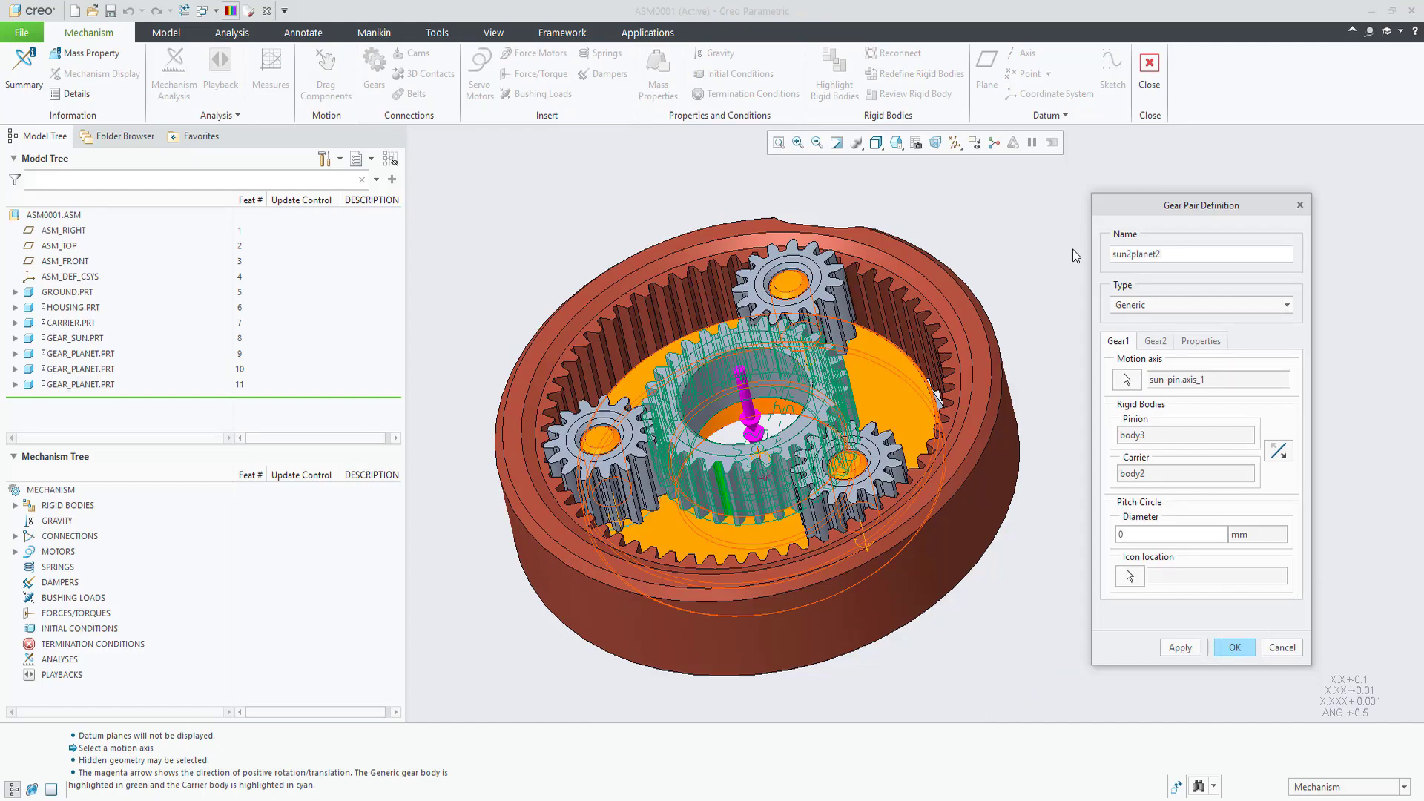
pyautogui.press('Return')
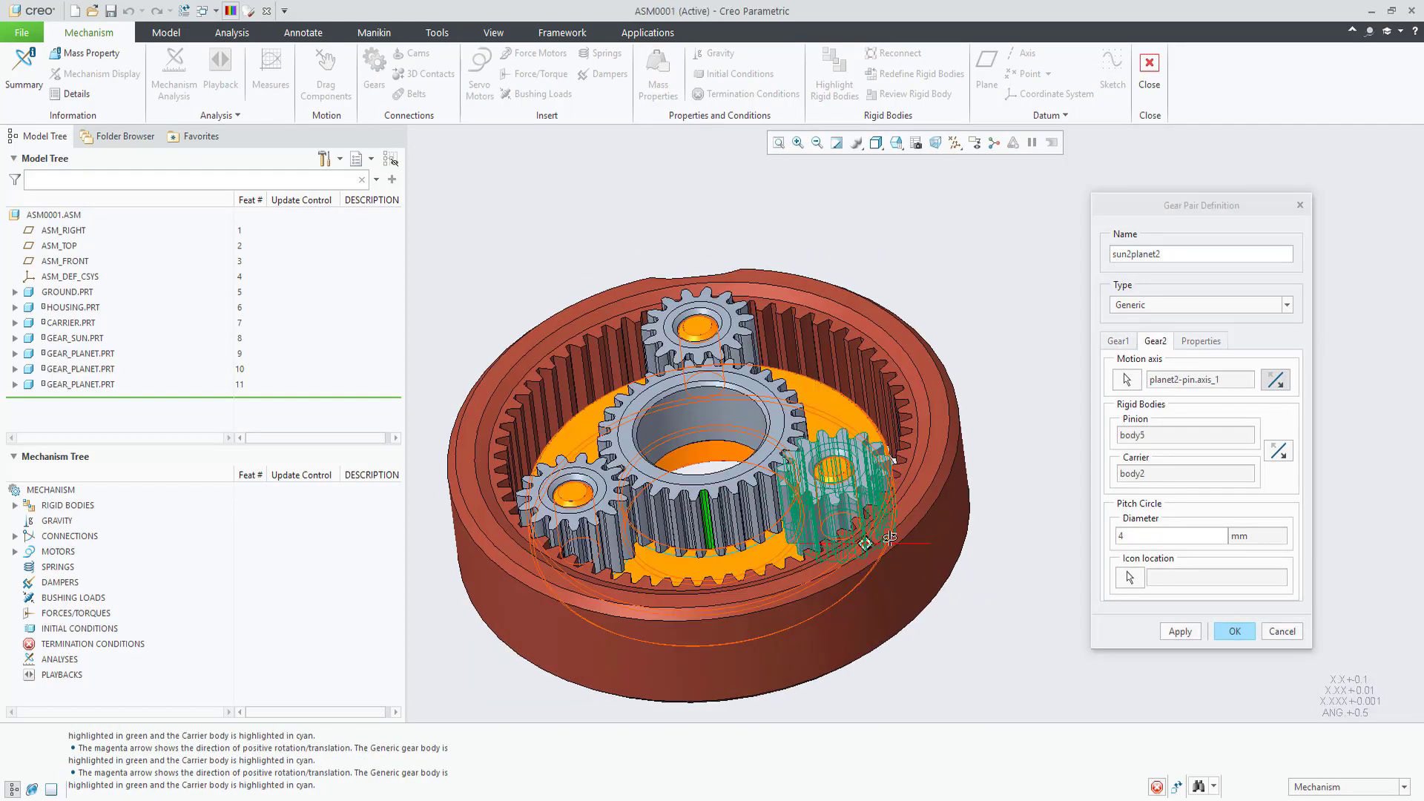
pyautogui.click(1234, 646)
# Step: Create gear pair housing2planet2 on the housing-pin axis with Ø16
pyautogui.click(373, 71)
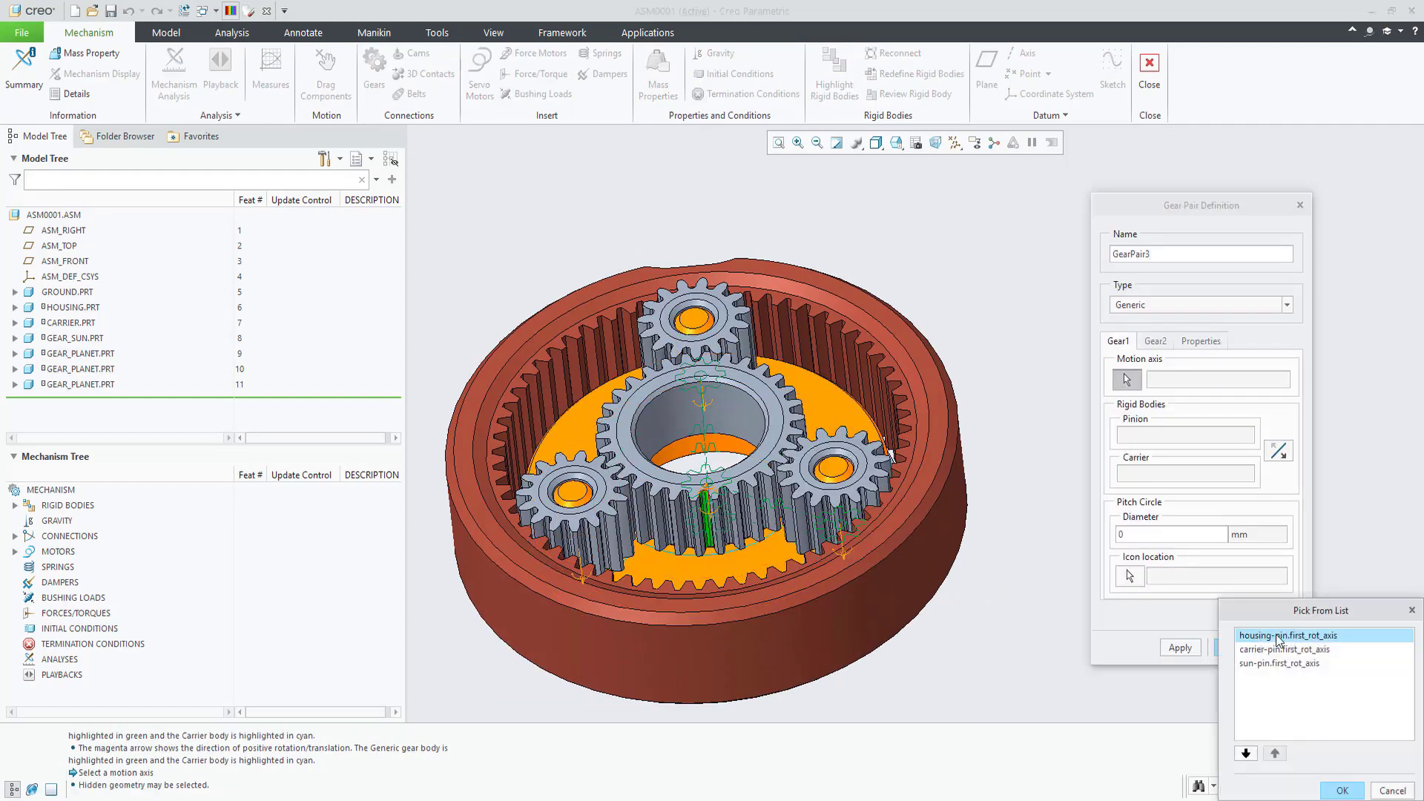
pyautogui.doubleClick(1278, 636)
pyautogui.doubleClick(1128, 254)
pyautogui.write('housing2planet2')
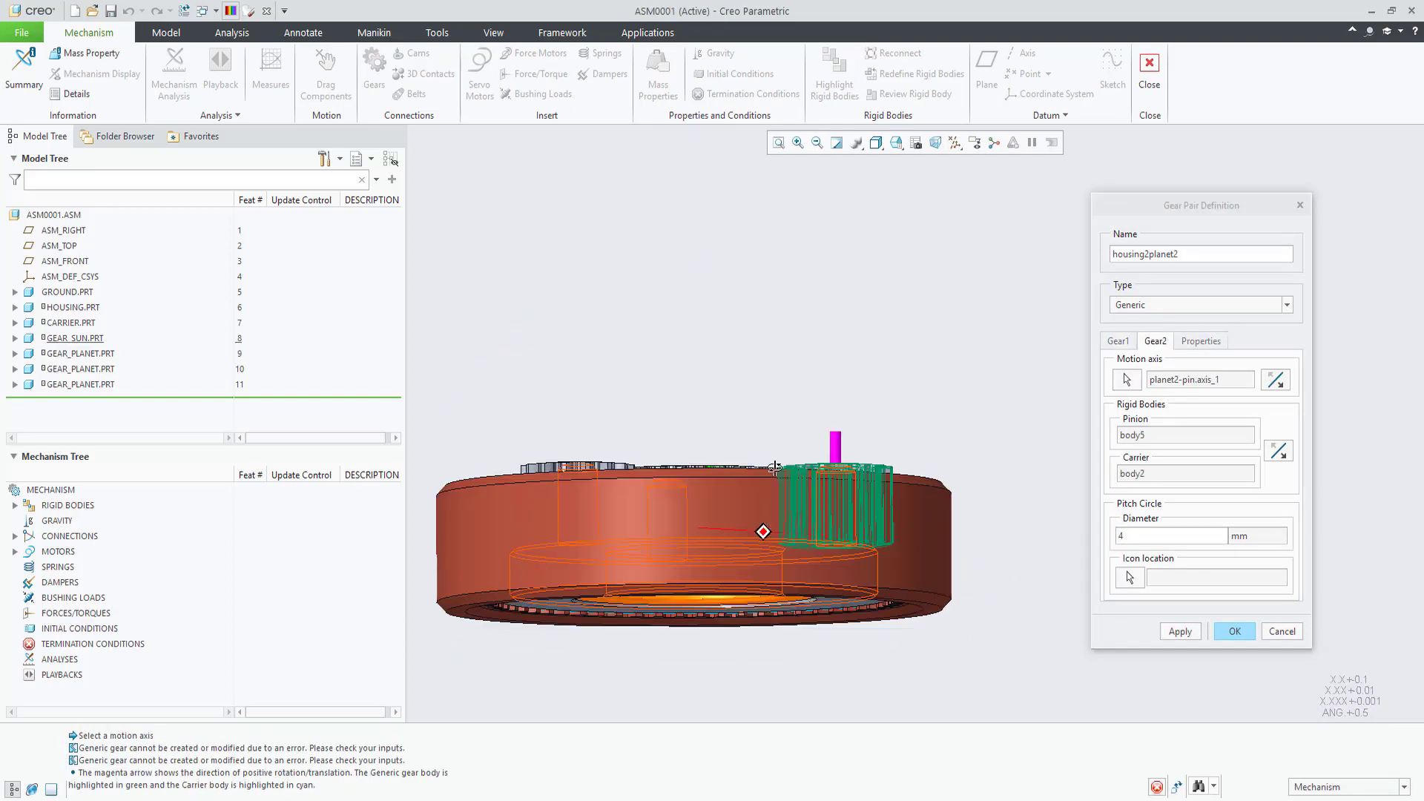
pyautogui.moveTo(775, 467); pyautogui.dragTo(903, 471, button='middle')
pyautogui.middleClick(903, 470)
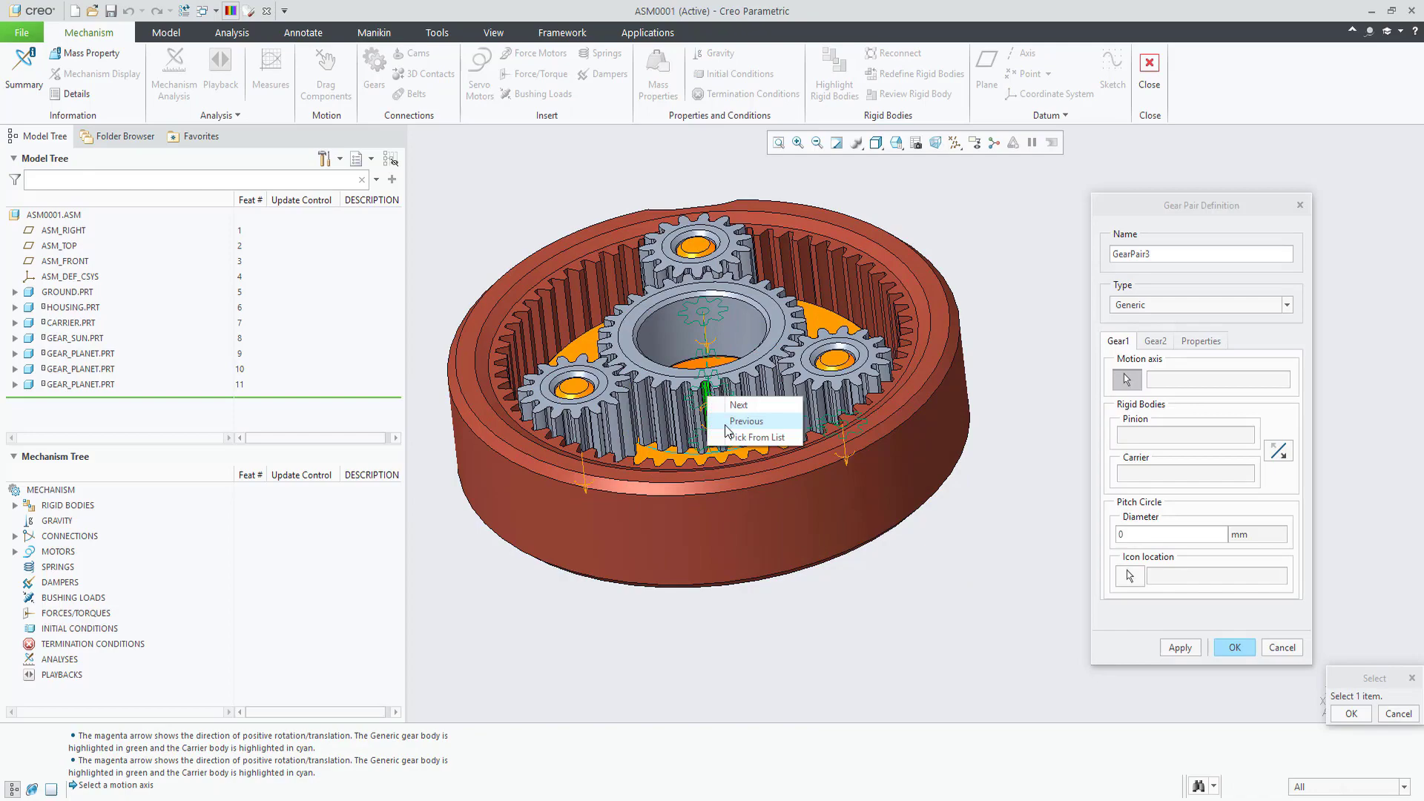
# Step: Create gear pair sun2planet3 linking the sun-pin axis (Ø8) to planet3-pin (Ø4)
pyautogui.click(711, 415)
pyautogui.doubleClick(1135, 254)
pyautogui.write('sun2planet3')
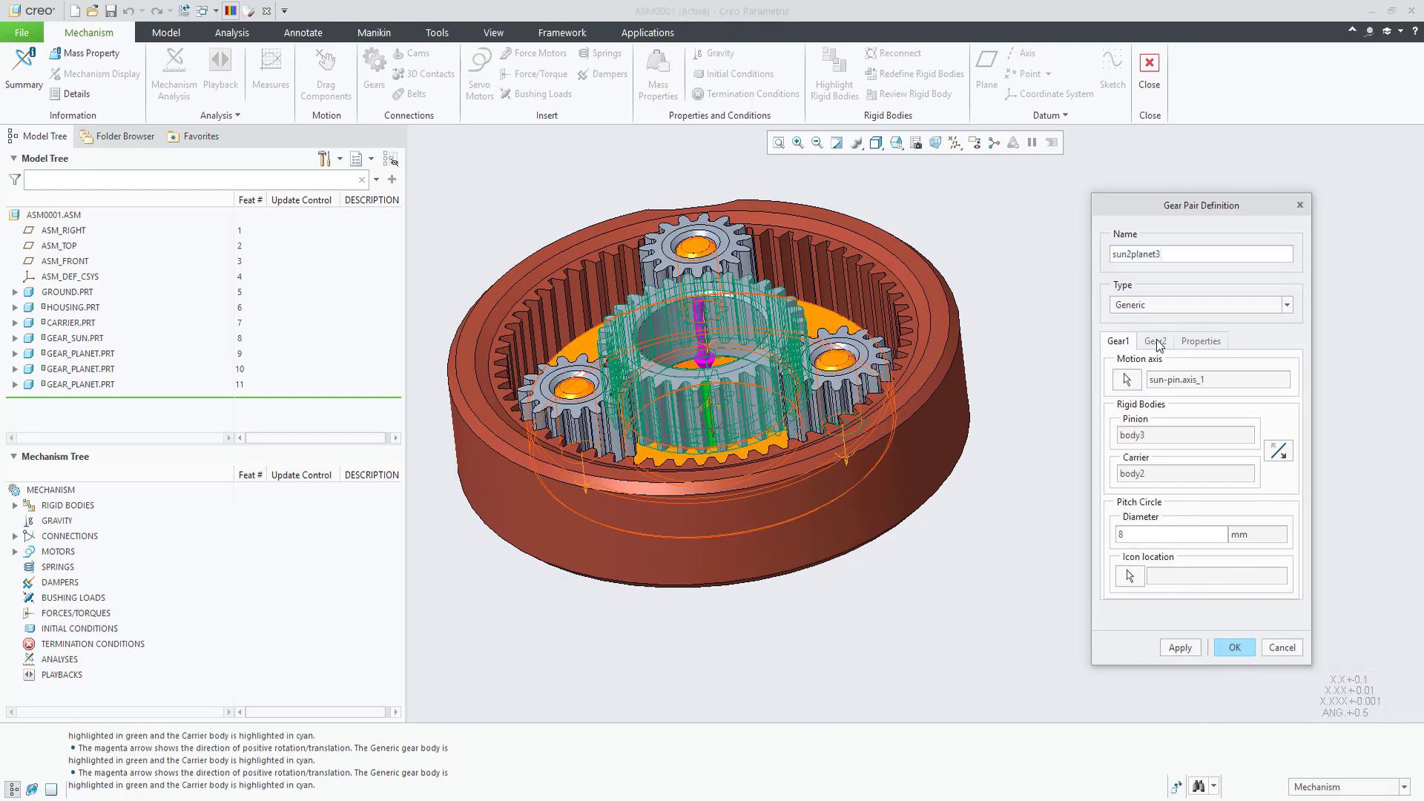
pyautogui.click(1156, 341)
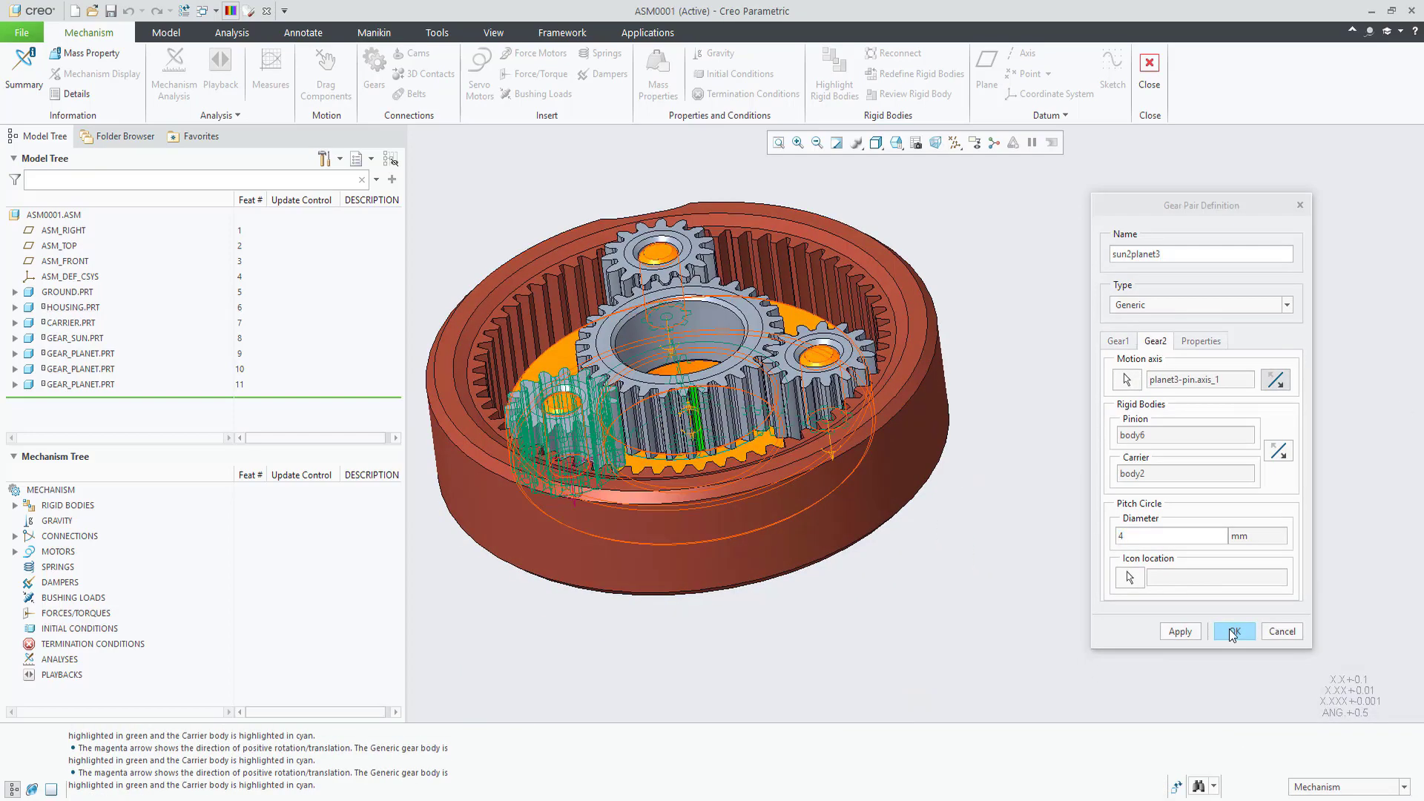
pyautogui.click(1233, 632)
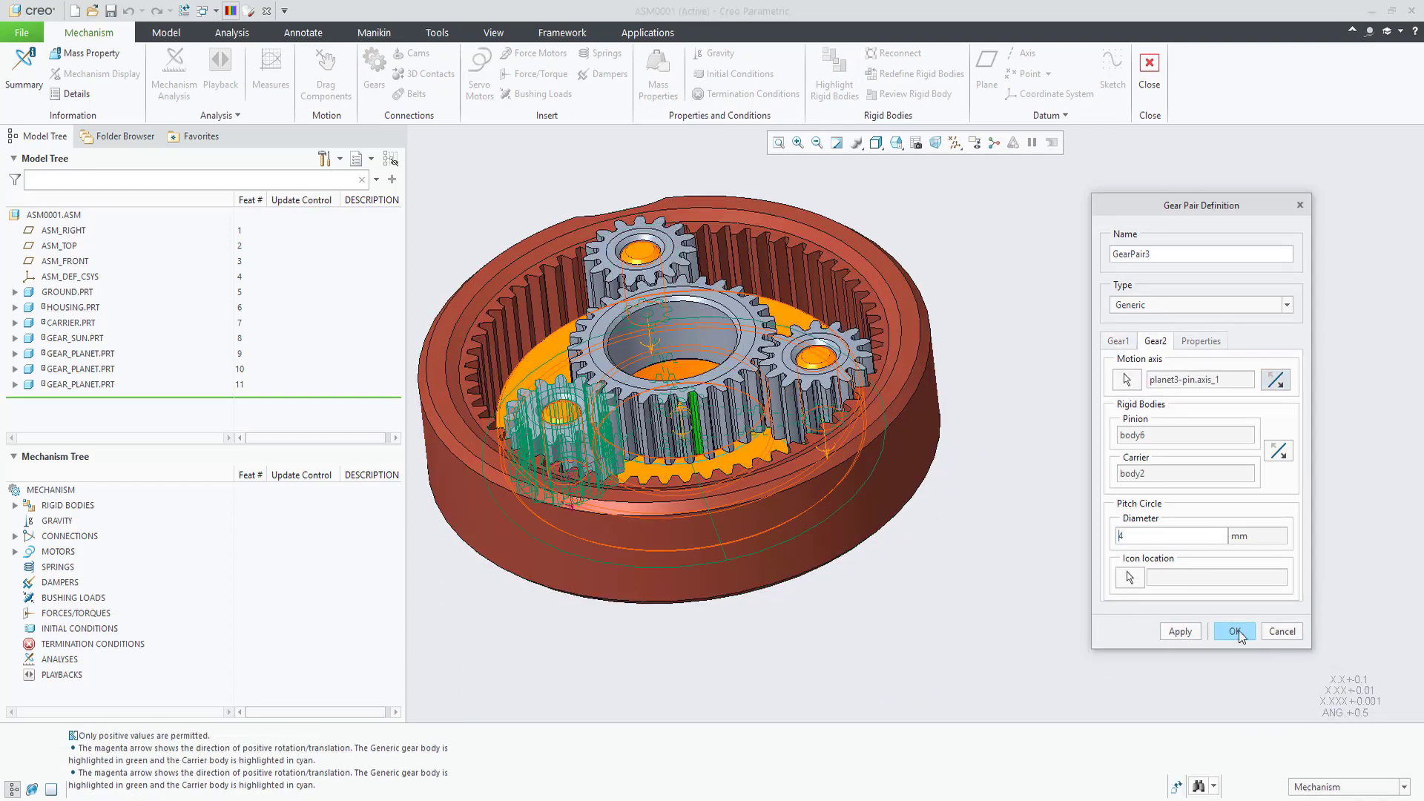
# Step: Confirm the last gear pair and add a Rigid Body Lock of HOUSING to Ground
pyautogui.click(1235, 630)
pyautogui.click(326, 74)
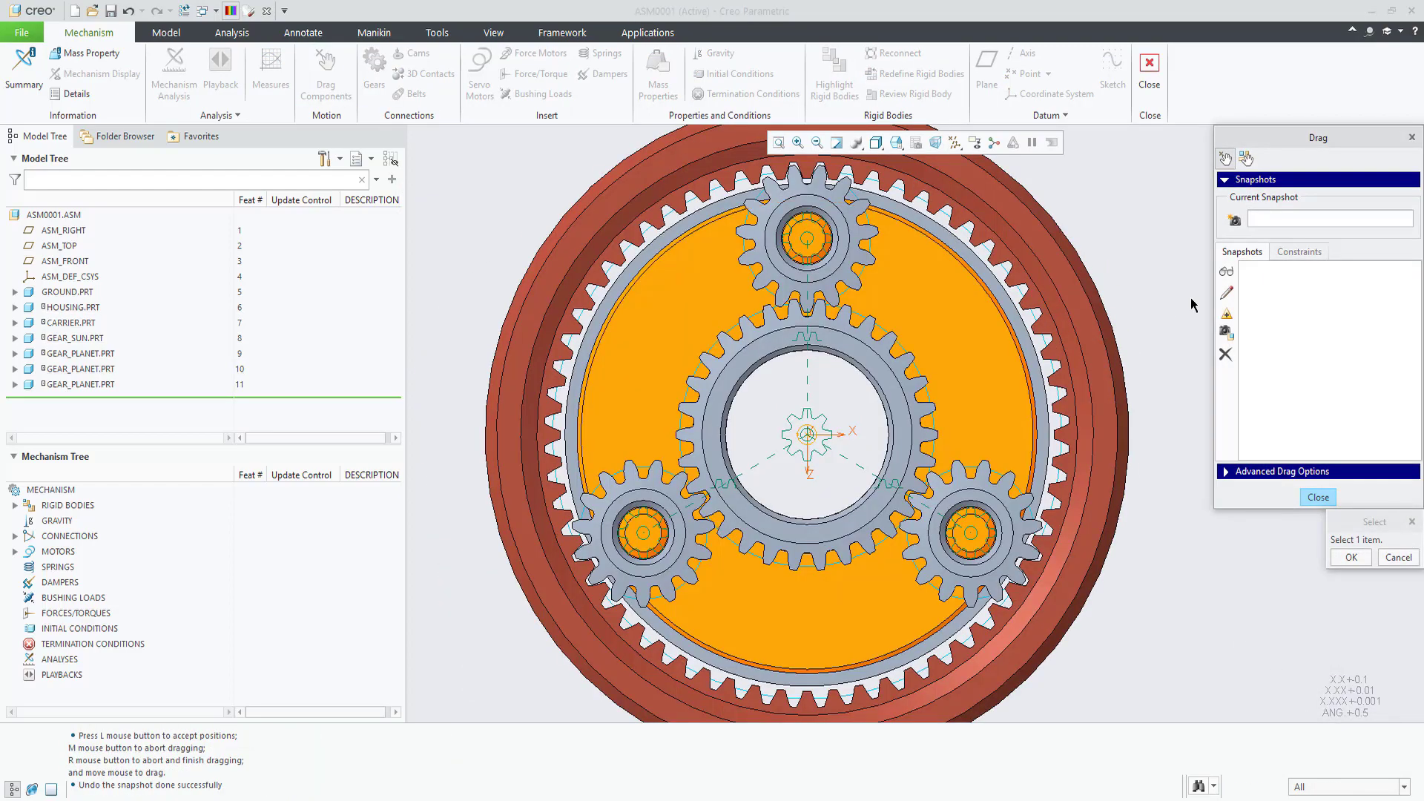
pyautogui.click(1296, 253)
pyautogui.click(1225, 379)
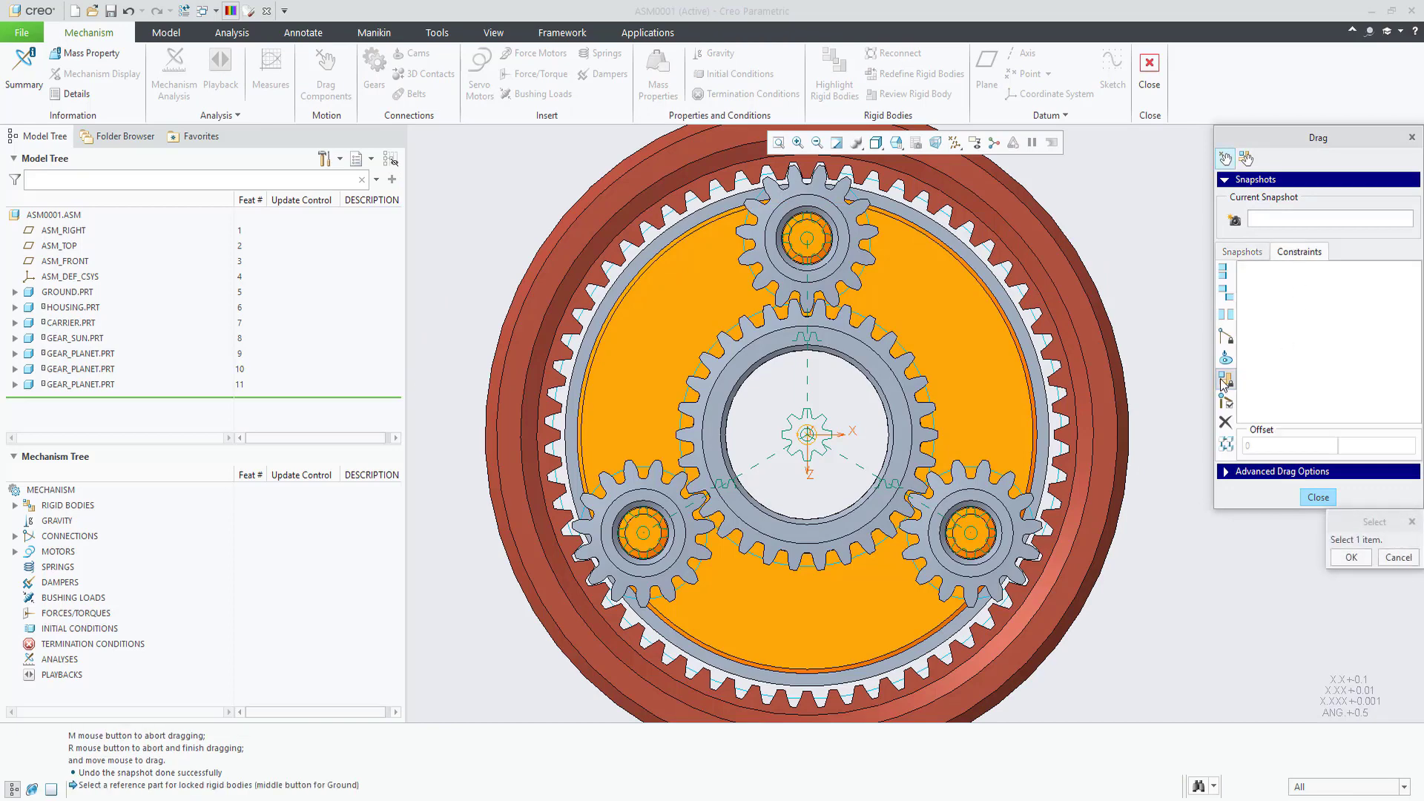
pyautogui.middleClick(1116, 430)
pyautogui.click(1115, 445)
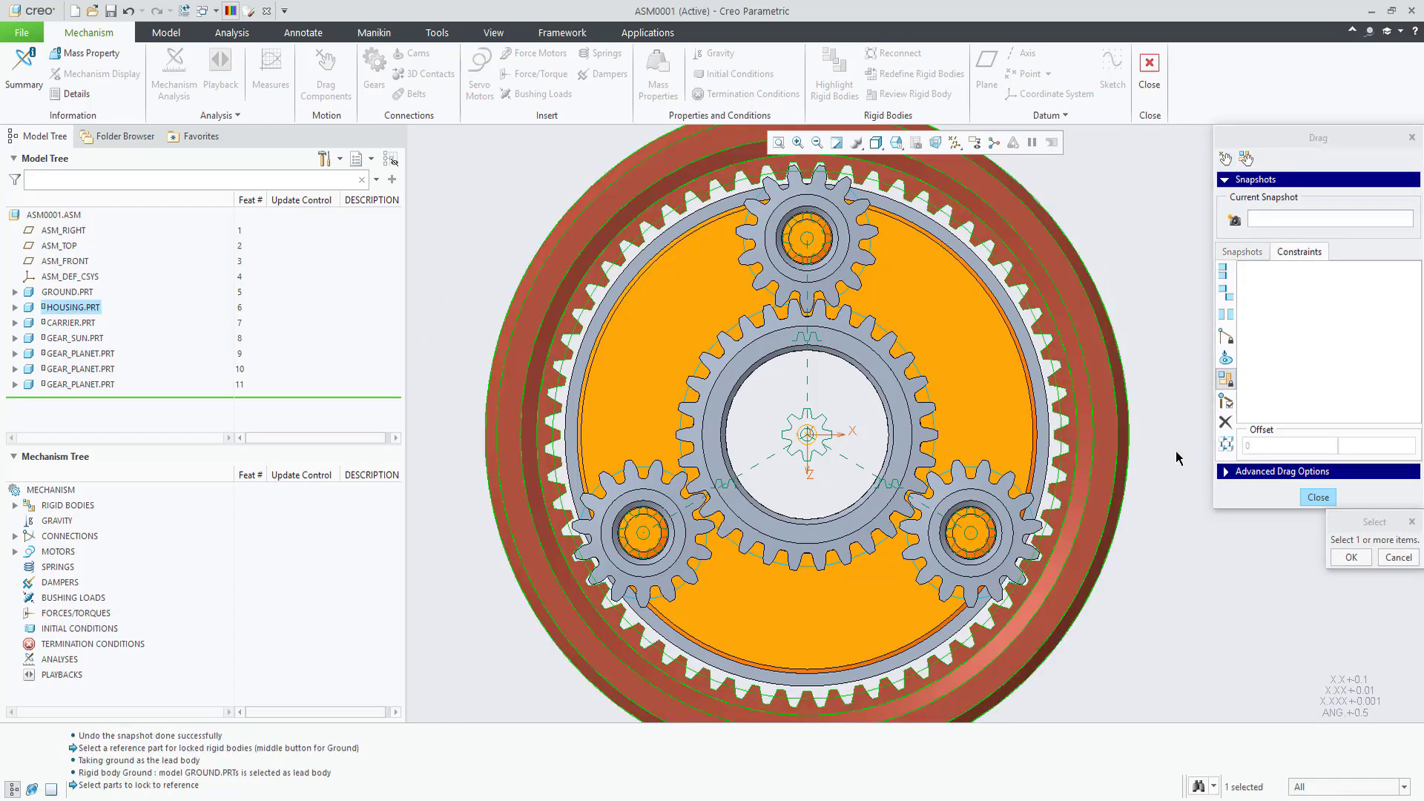
pyautogui.middleClick(1113, 459)
# Step: Drag the carrier to turn the planets around the sun, then abort to restore positions
pyautogui.click(1009, 429)
pyautogui.moveTo(1000, 420)
pyautogui.mouseDown()
pyautogui.moveTo(992, 369)
pyautogui.moveTo(829, 278)
pyautogui.moveTo(686, 276)
pyautogui.moveTo(738, 436)
pyautogui.moveTo(727, 248)
pyautogui.moveTo(905, 467)
pyautogui.moveTo(763, 633)
pyautogui.moveTo(813, 636)
pyautogui.moveTo(994, 375)
pyautogui.moveTo(749, 407)
pyautogui.moveTo(947, 572)
pyautogui.moveTo(734, 653)
pyautogui.moveTo(712, 297)
pyautogui.moveTo(891, 479)
pyautogui.moveTo(964, 312)
pyautogui.mouseUp()
pyautogui.rightClick(964, 312)
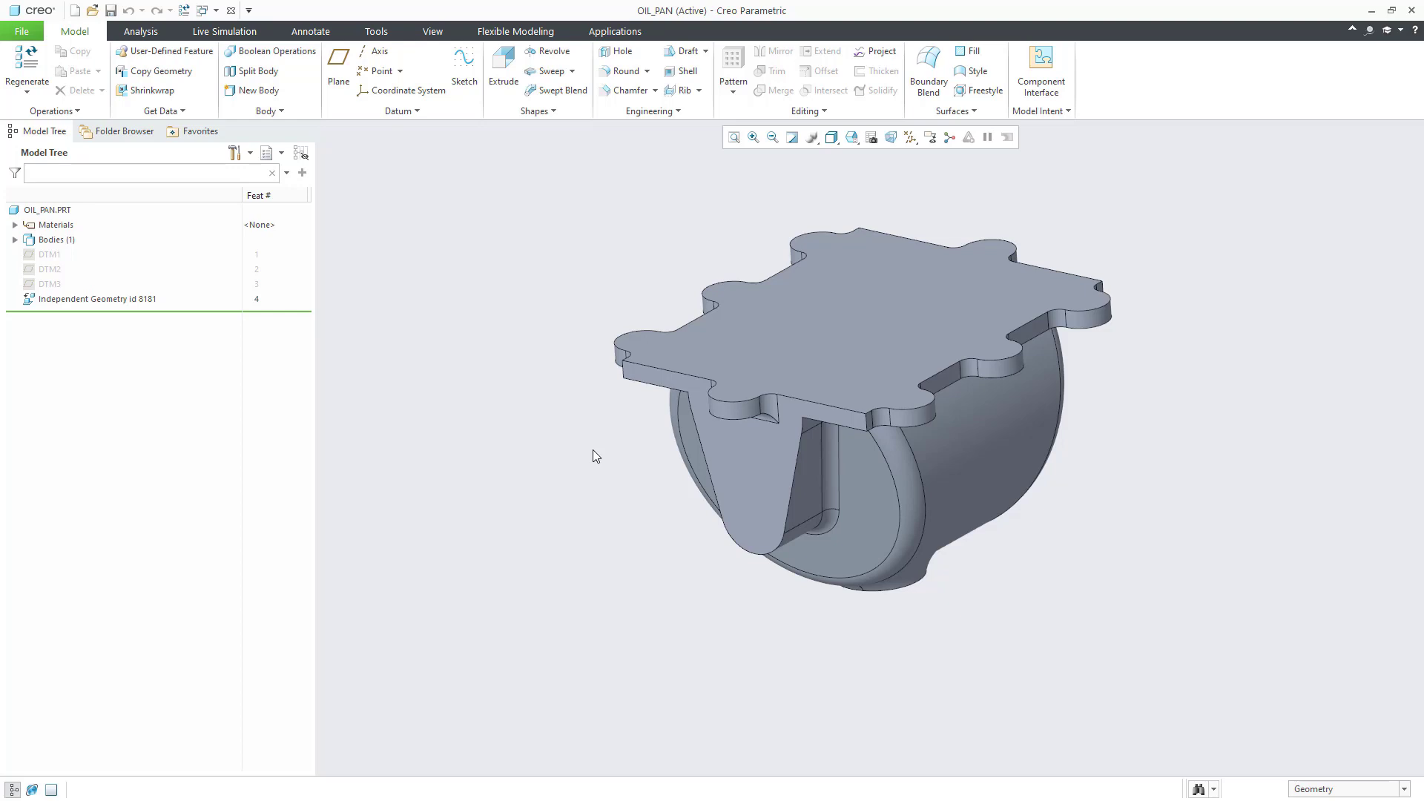
# Step: Orbit the OIL_PAN model to inspect its flange and sump
pyautogui.moveTo(590, 450)
pyautogui.mouseDown(button='middle')
pyautogui.moveTo(572, 448)
pyautogui.moveTo(678, 443)
pyautogui.moveTo(600, 444)
pyautogui.mouseUp(button='middle')
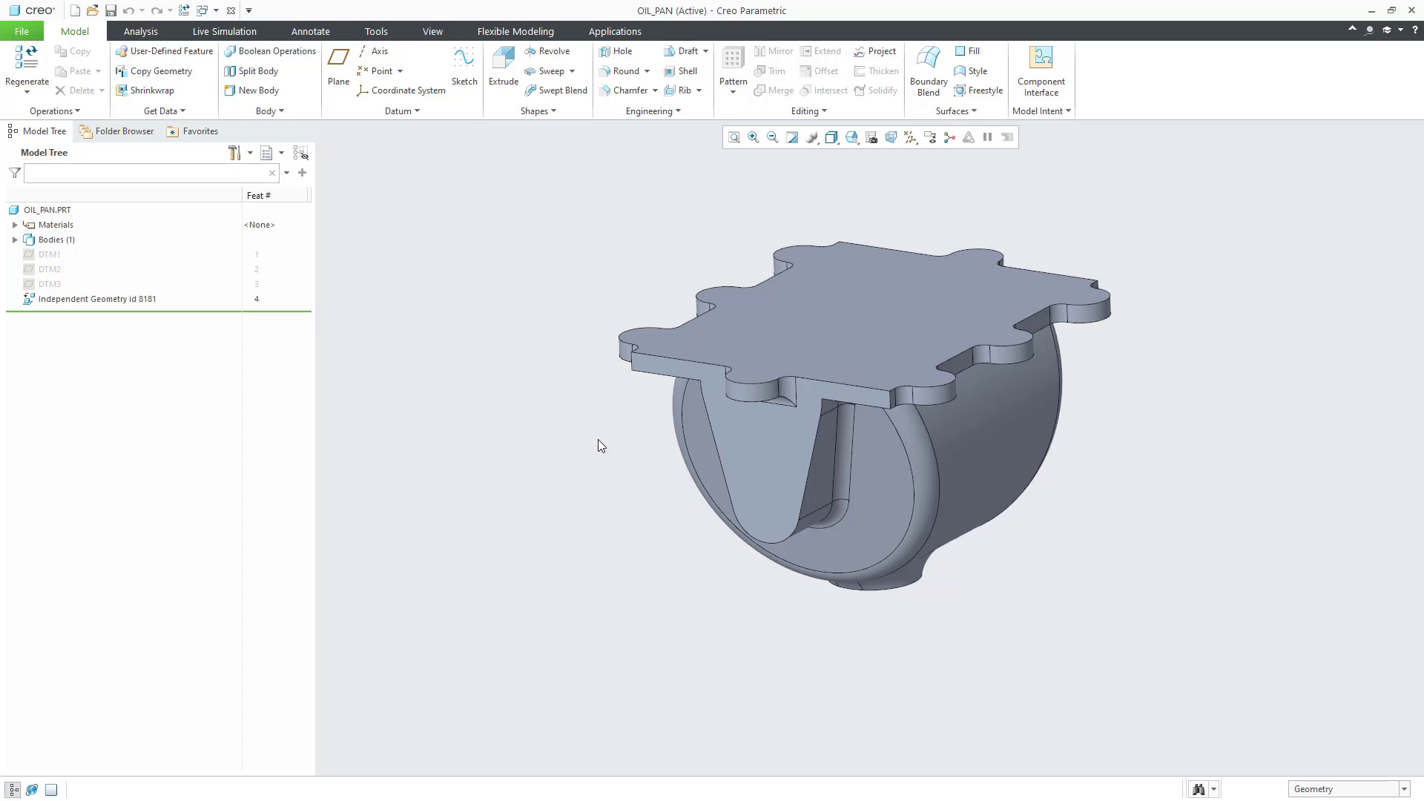
# Step: Create a new body in OIL_PAN and name it INSERT
pyautogui.click(15, 239)
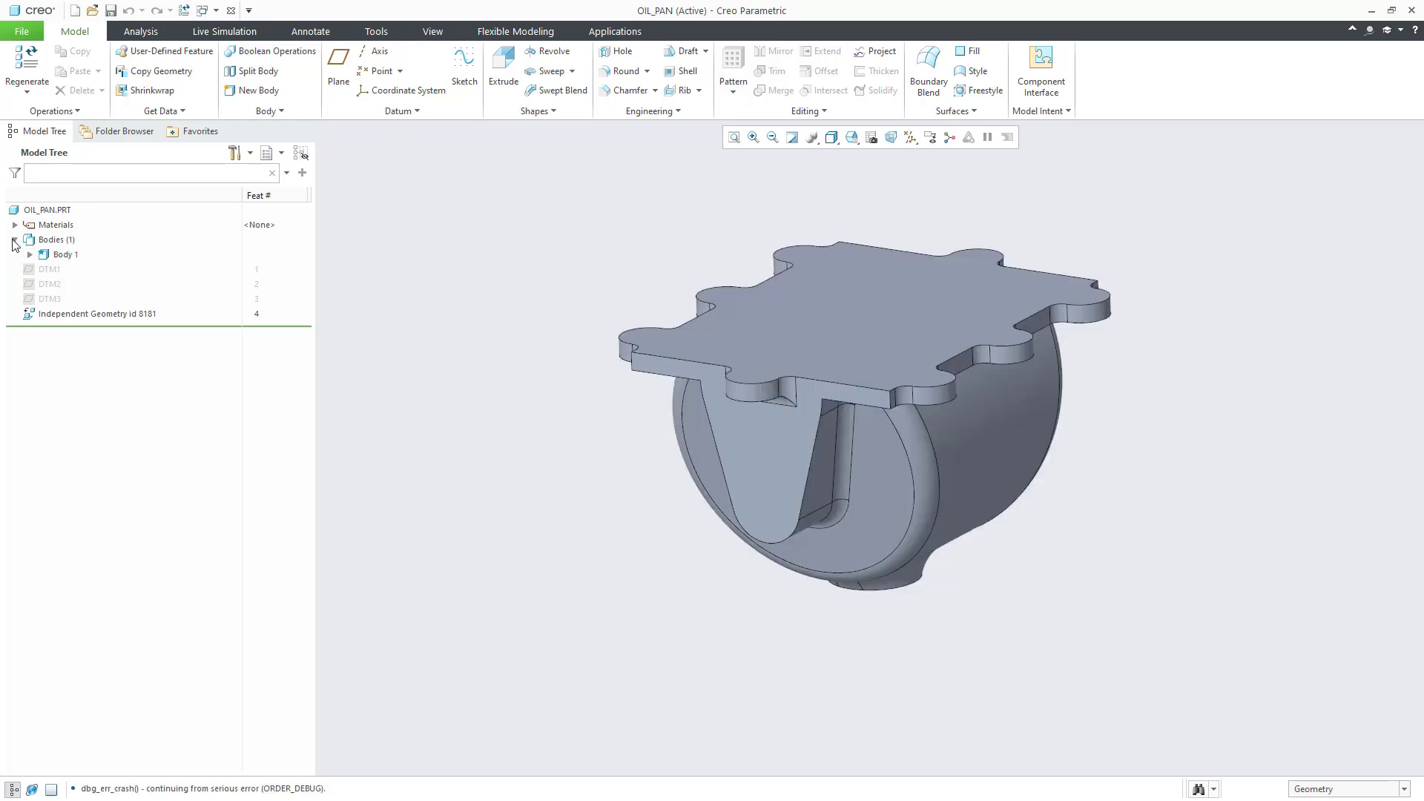
pyautogui.click(254, 89)
pyautogui.moveTo(694, 393); pyautogui.dragTo(614, 388)
pyautogui.write('insert')
pyautogui.press('Return')
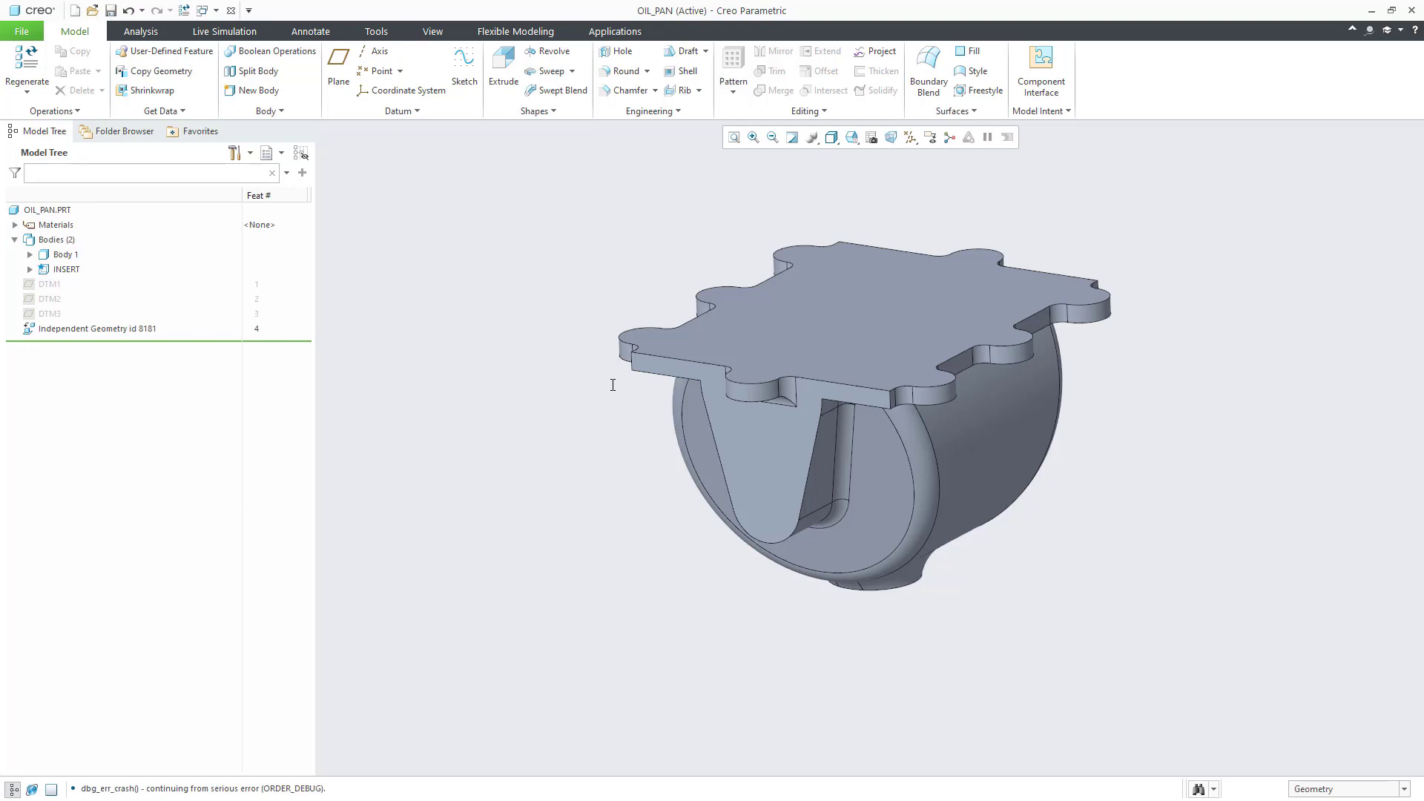
# Step: Insert the boundary_box.gph user-defined feature, mapping its body references to Body 1 and INSERT
pyautogui.click(192, 52)
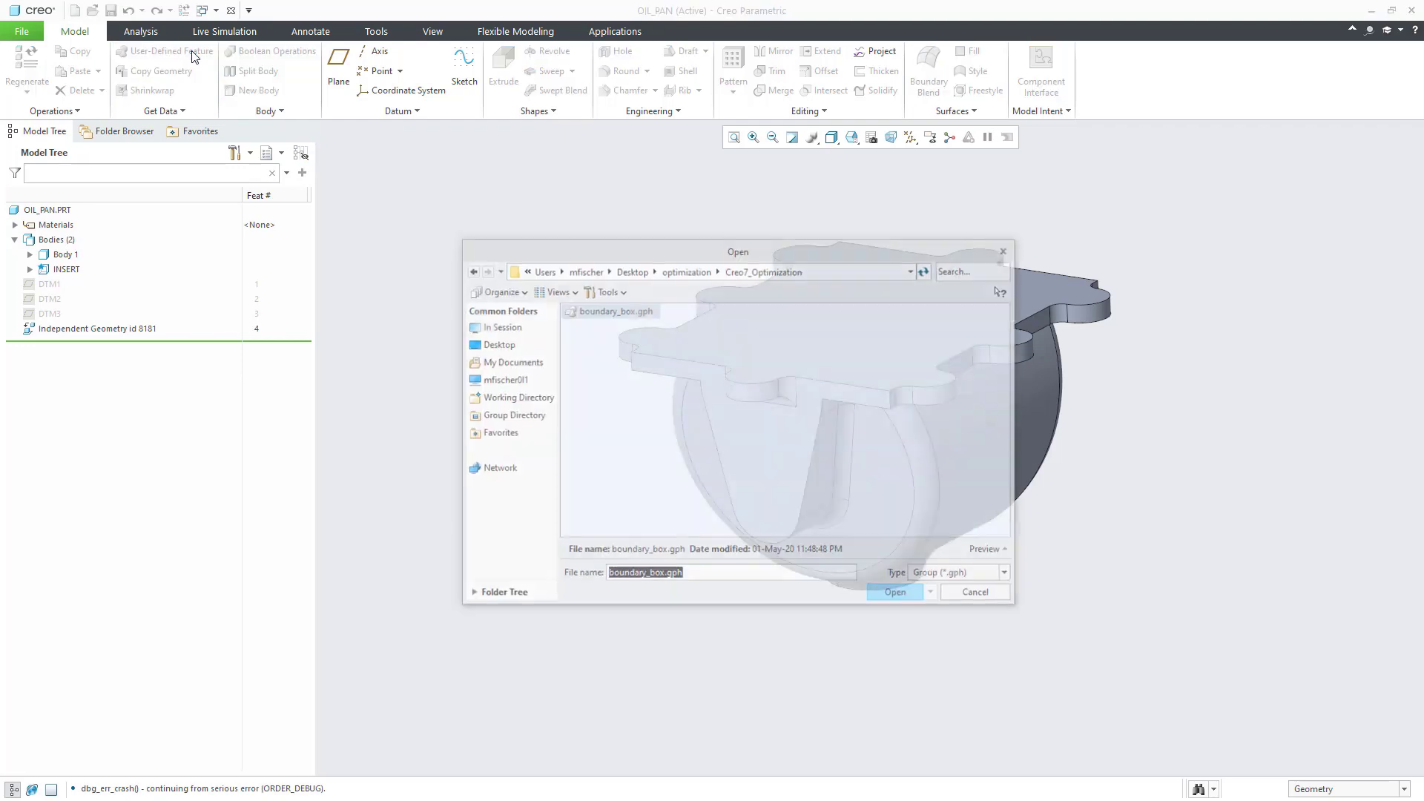
pyautogui.click(898, 595)
pyautogui.click(1344, 235)
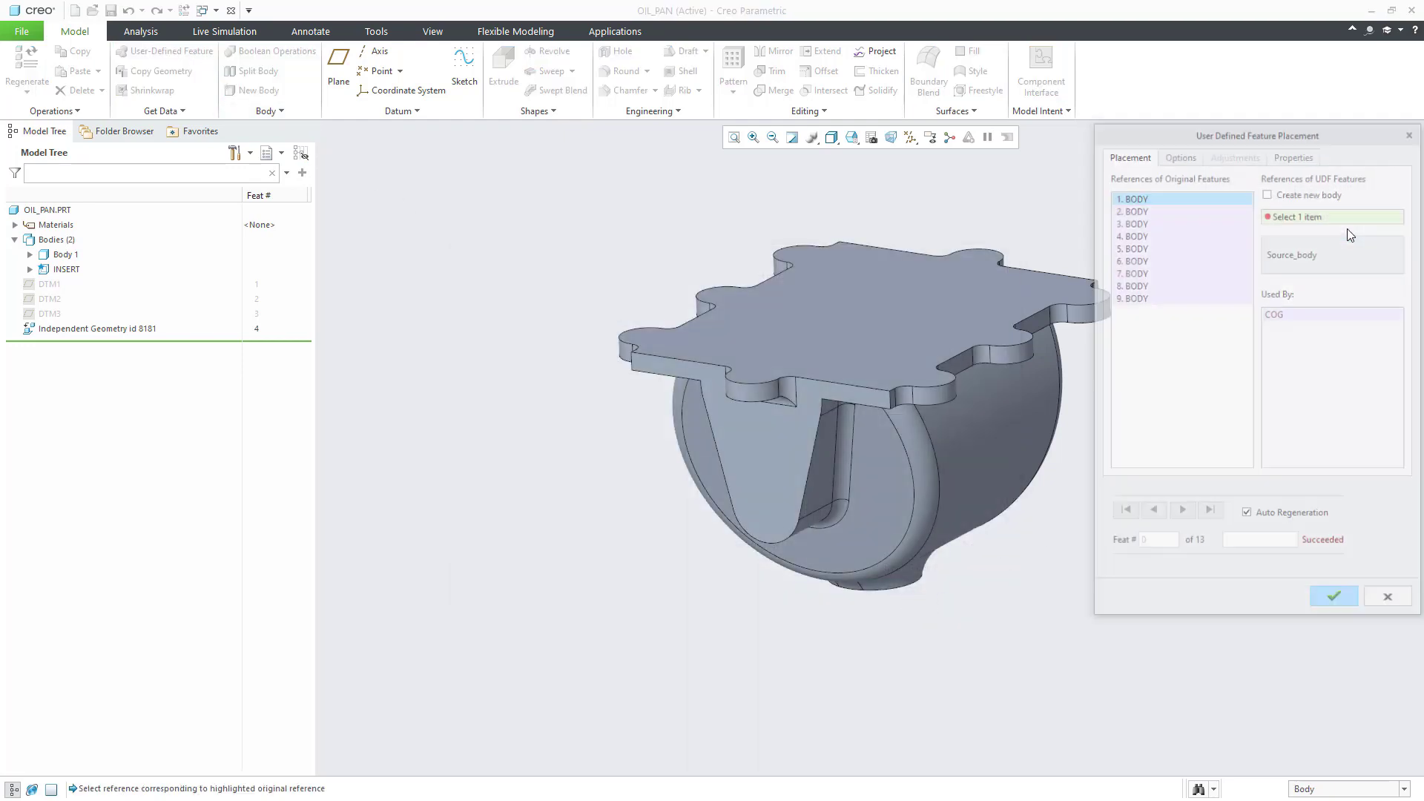
pyautogui.click(64, 255)
pyautogui.click(67, 270)
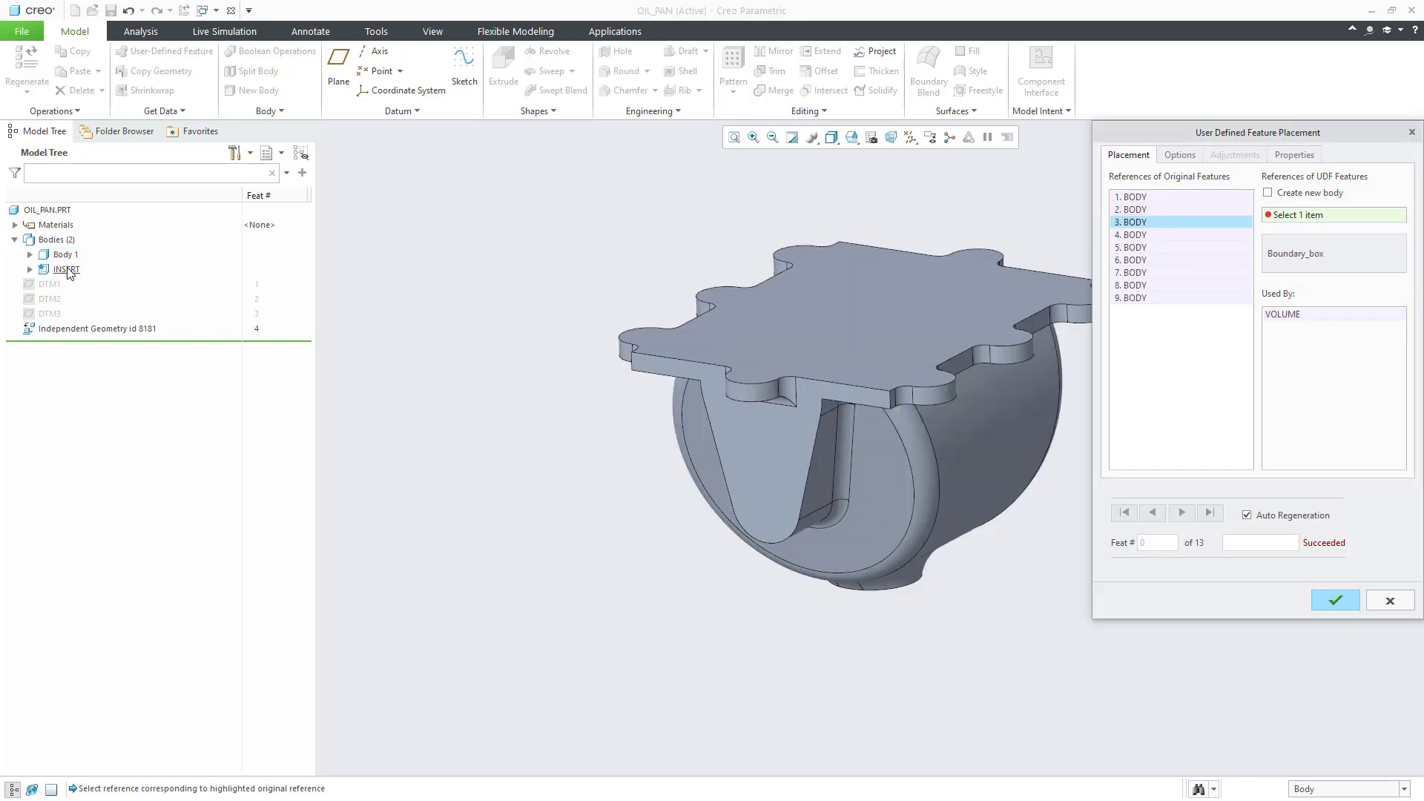
pyautogui.click(67, 270)
pyautogui.click(64, 256)
pyautogui.click(64, 256)
pyautogui.click(64, 256)
pyautogui.click(64, 256)
pyautogui.click(63, 255)
pyautogui.click(64, 256)
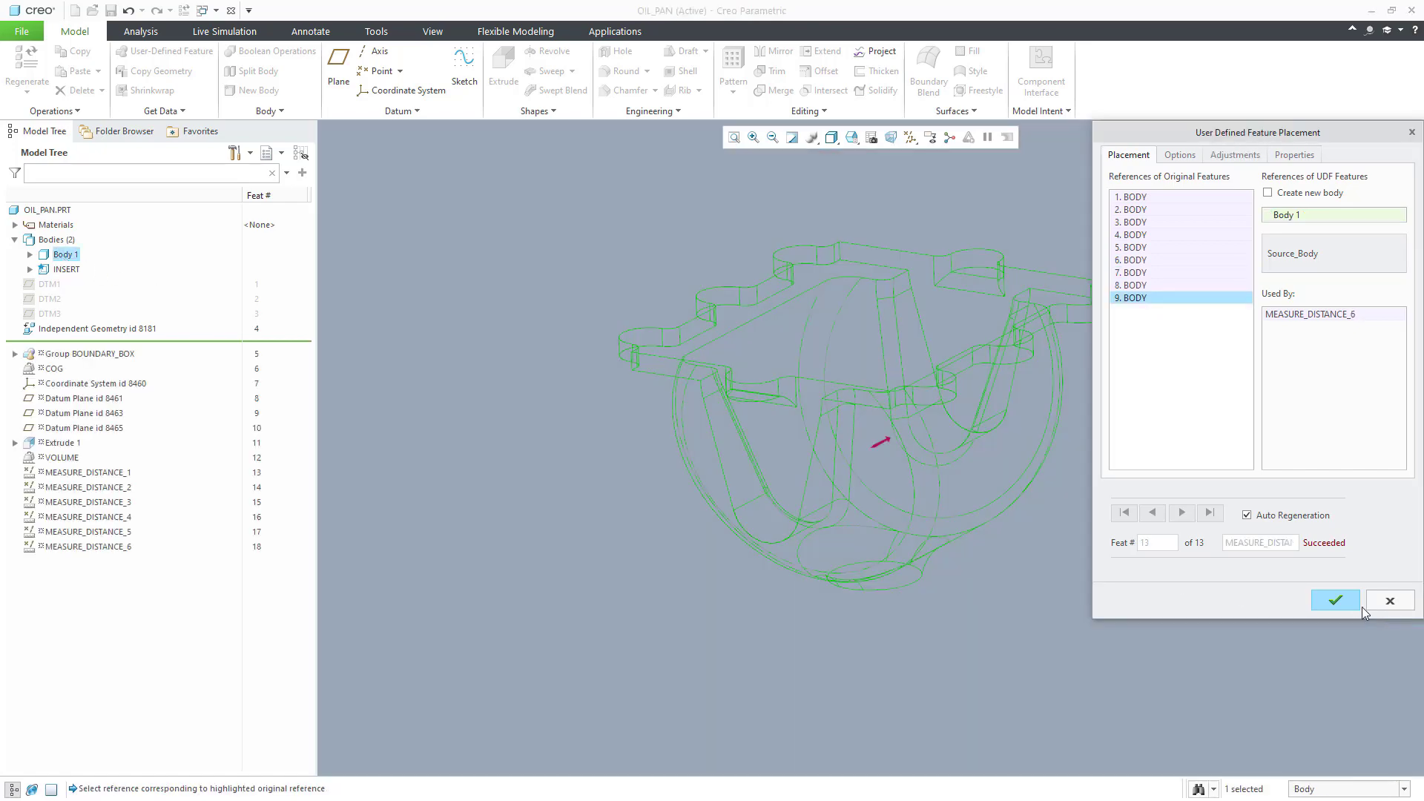
pyautogui.click(1350, 601)
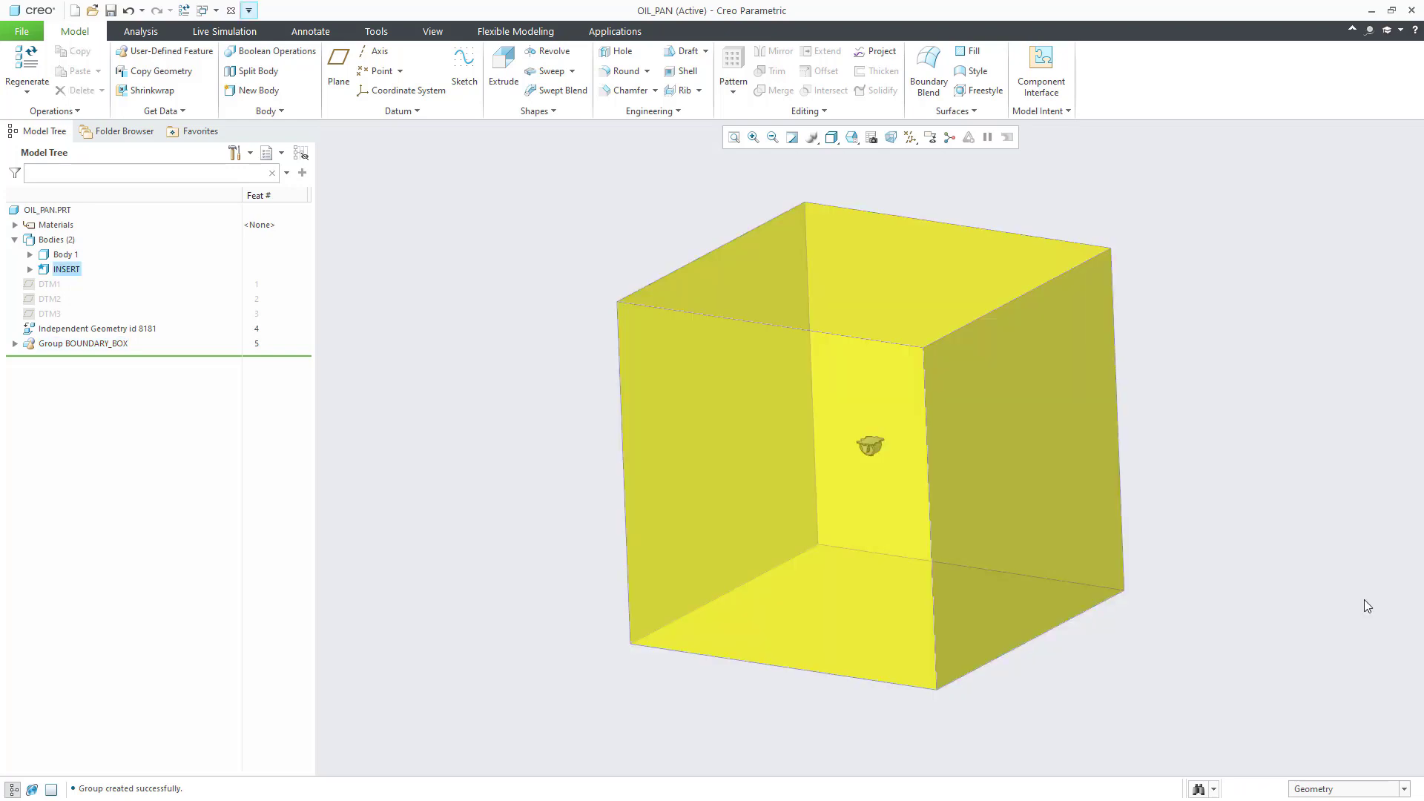
# Step: Expand the BOUNDARY_BOX group and select its COG, VOLUME and MEASURE_DISTANCE_1 features
pyautogui.click(15, 344)
pyautogui.click(60, 359)
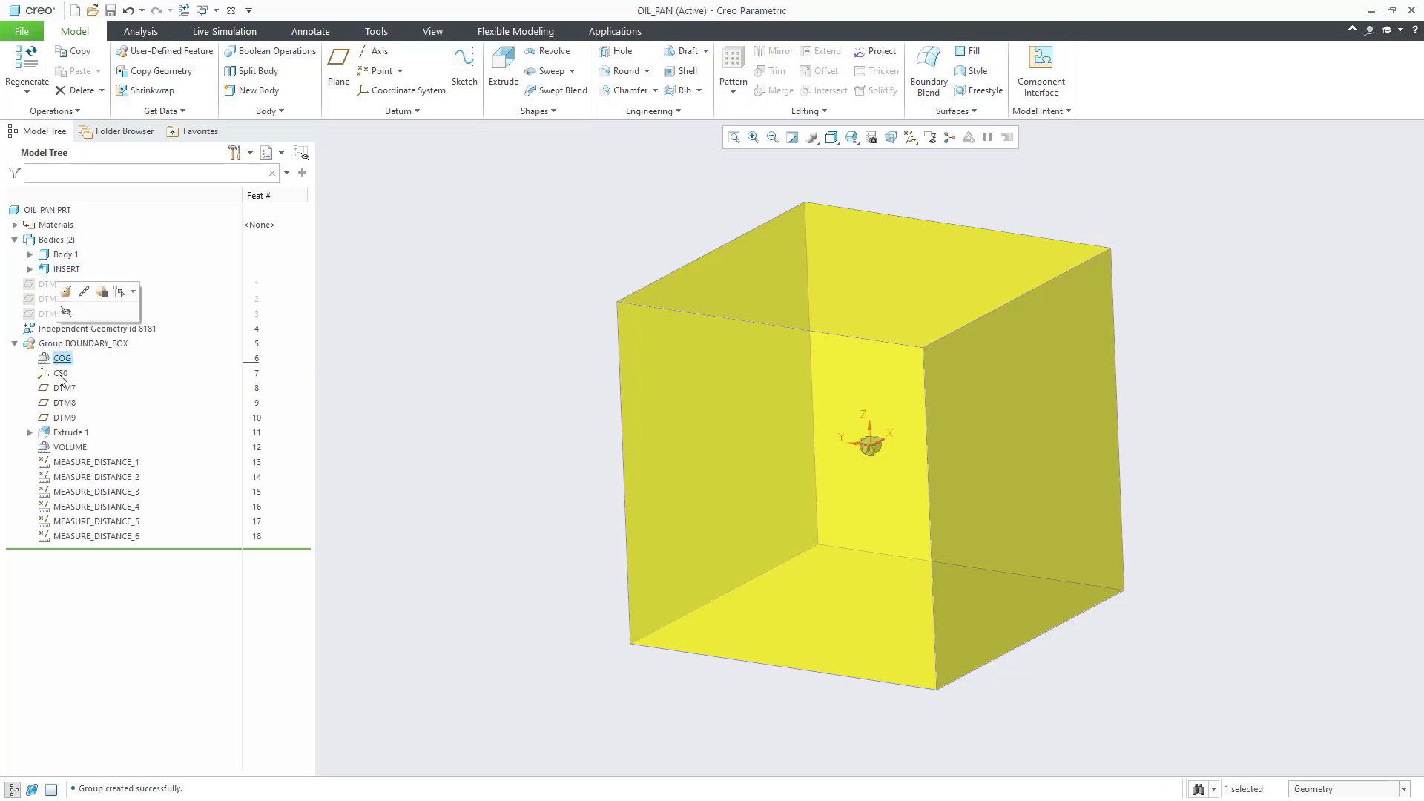
pyautogui.click(71, 448)
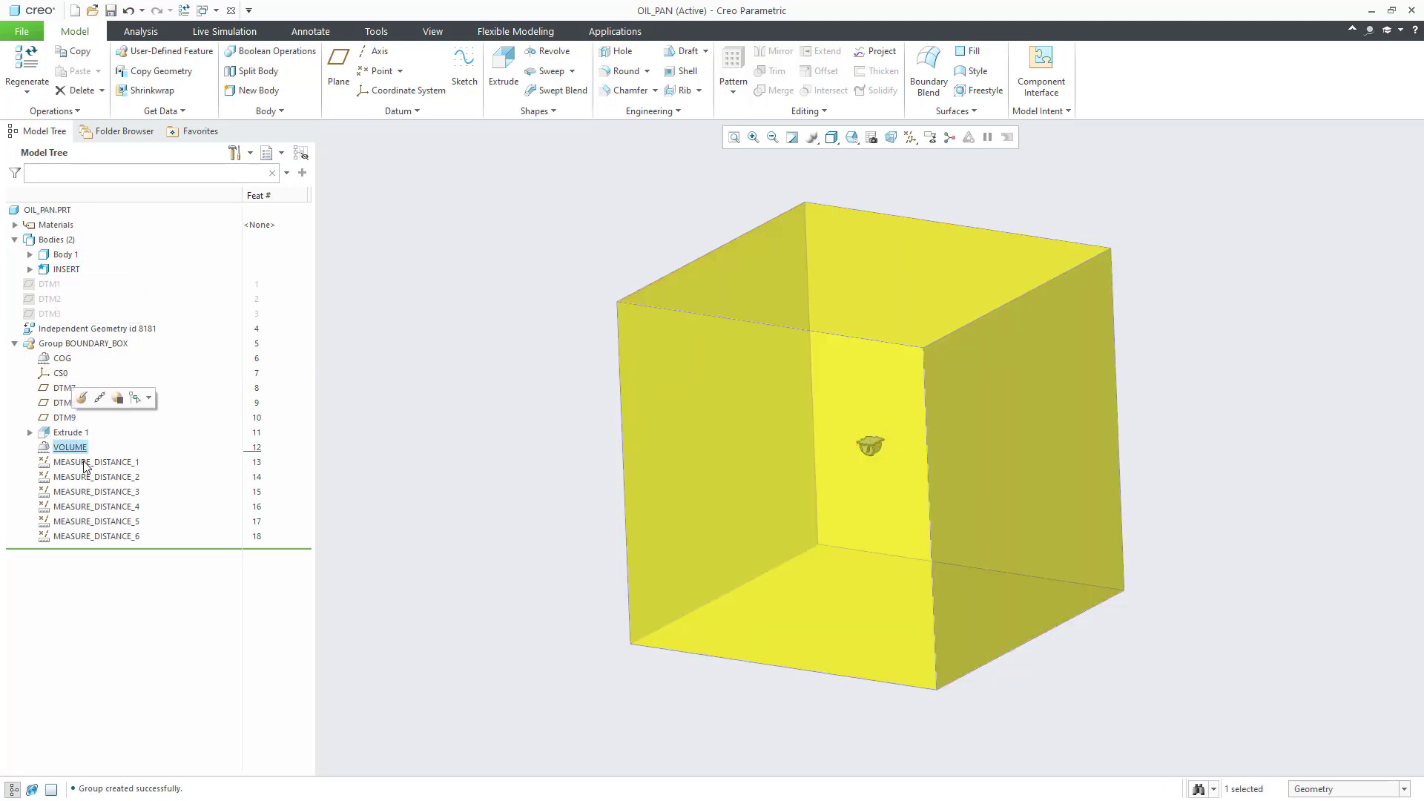
pyautogui.click(86, 463)
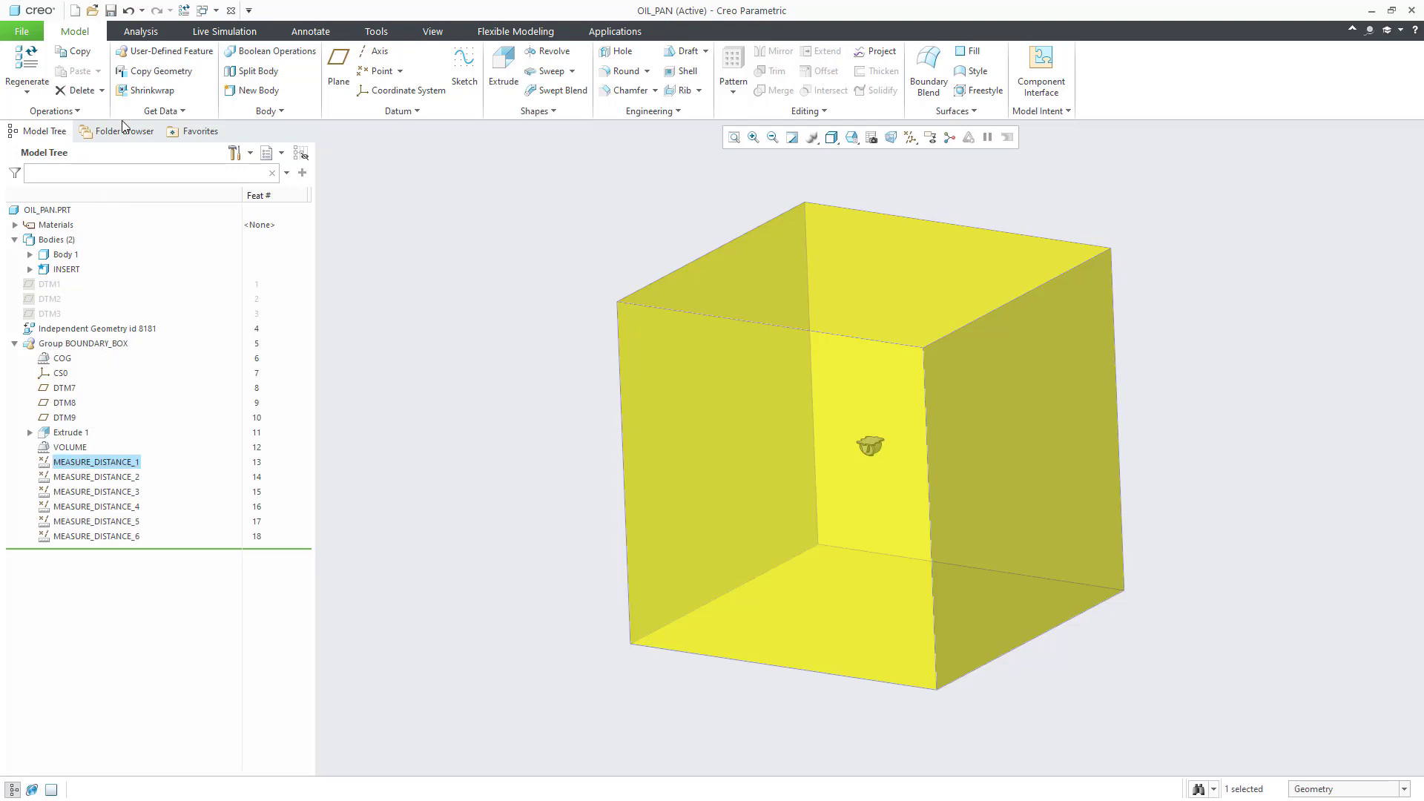
pyautogui.click(141, 34)
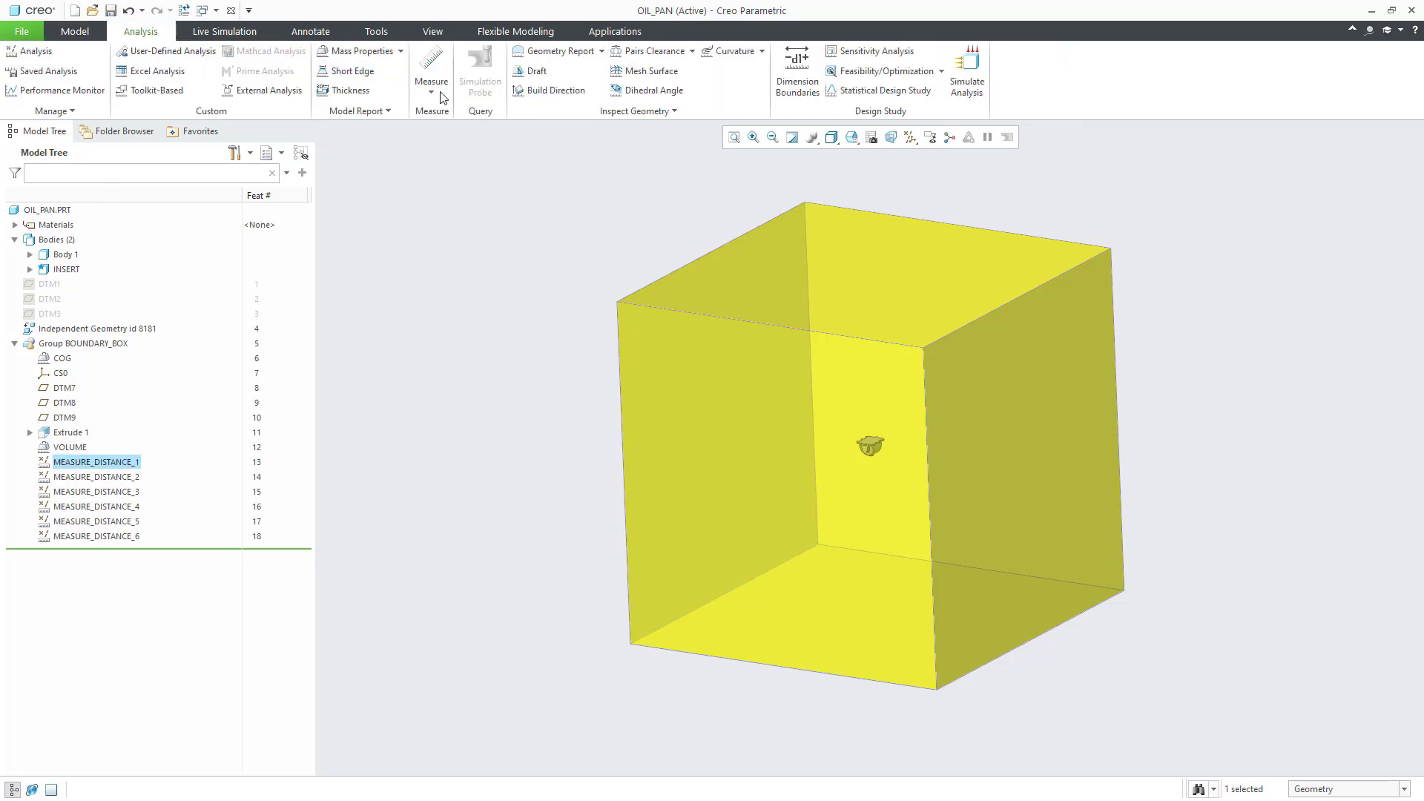
# Step: Start a new optimization study with the six 500 box dimensions and two angles as design variables
pyautogui.click(858, 73)
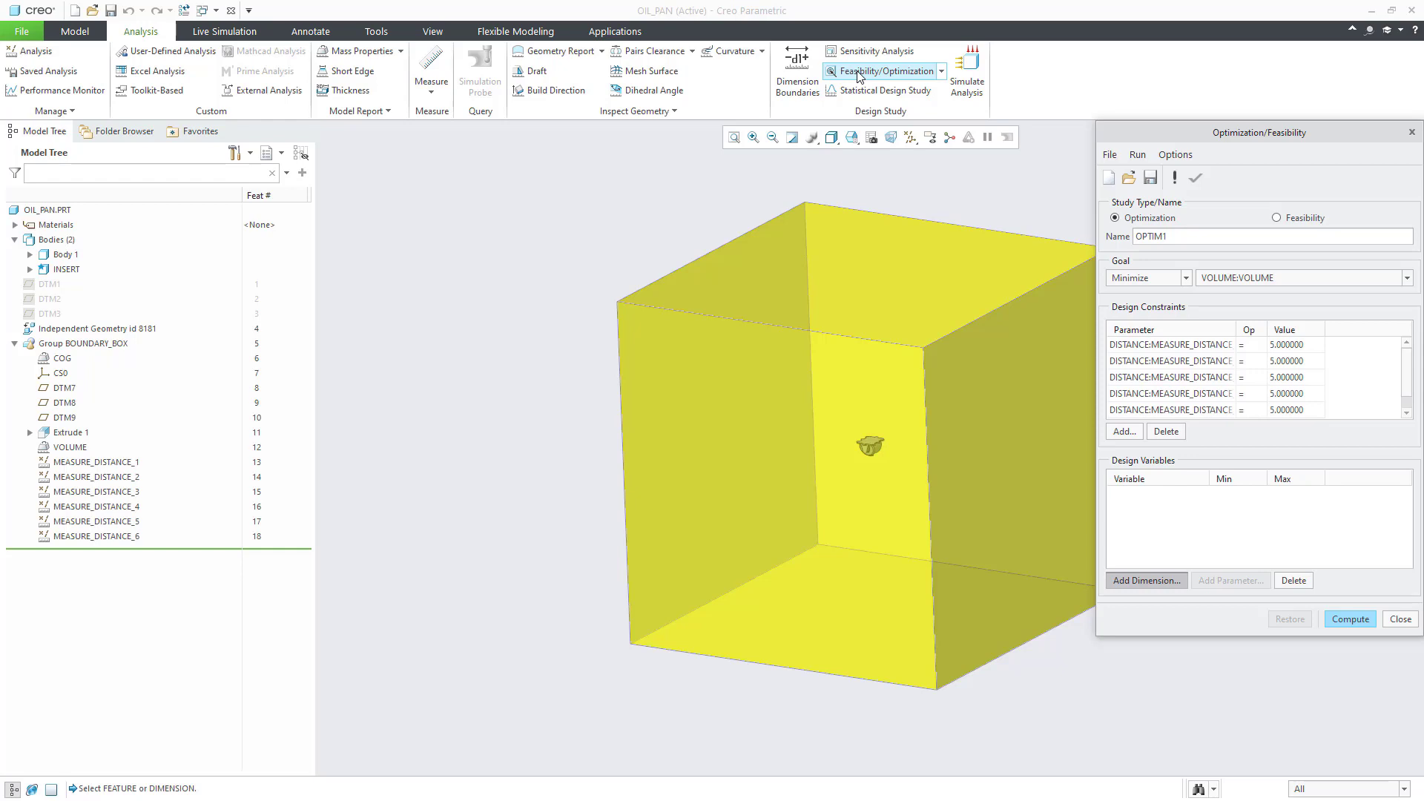
pyautogui.click(768, 396)
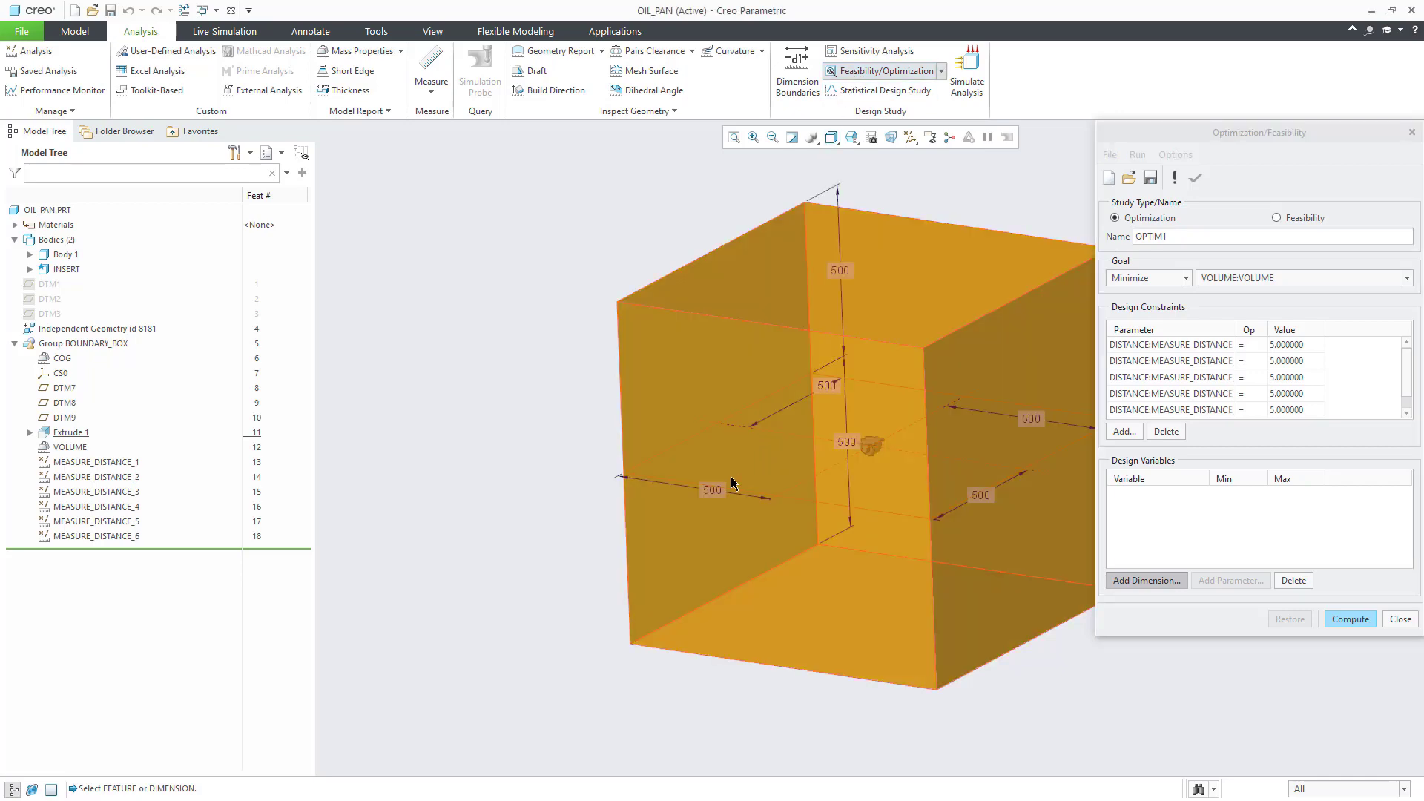
pyautogui.click(713, 489)
pyautogui.click(826, 385)
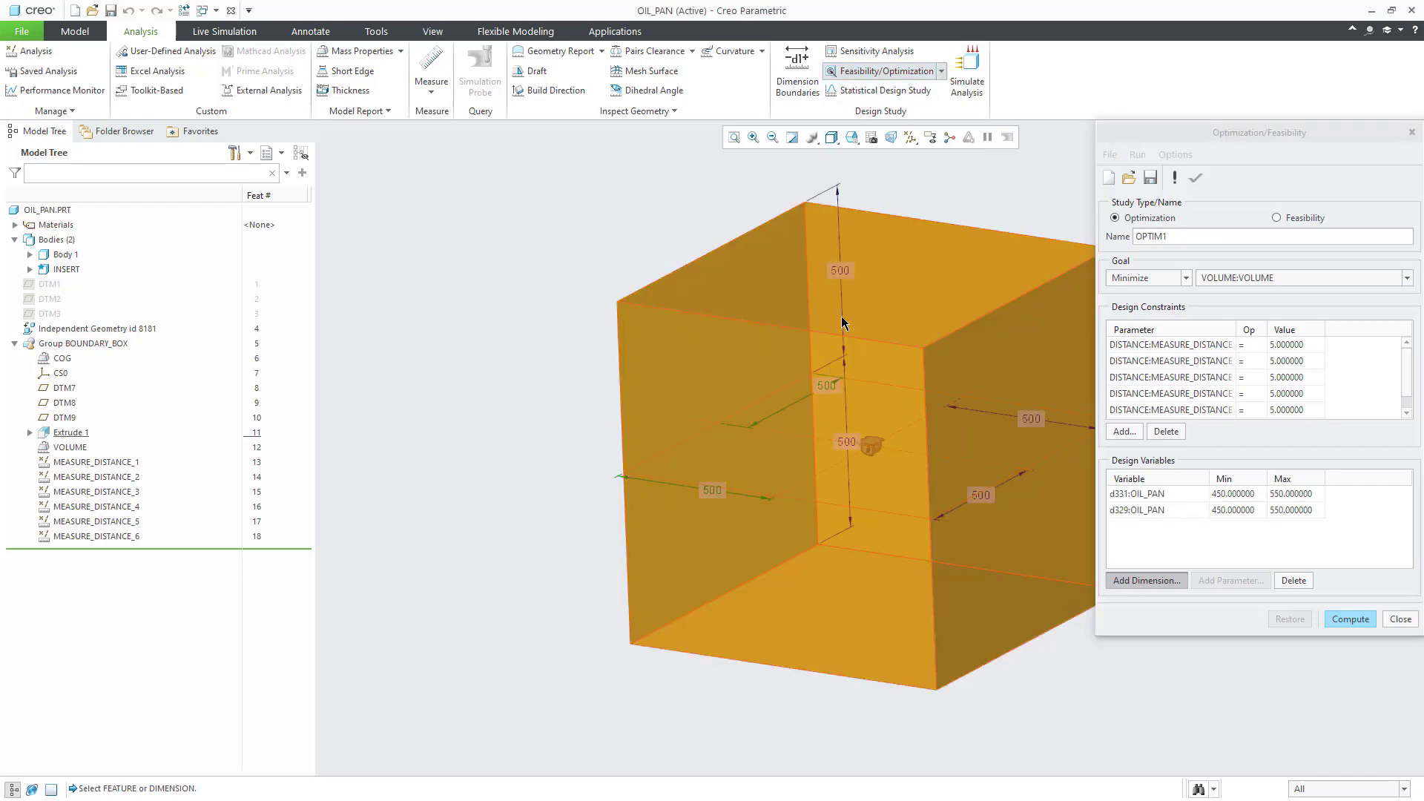
pyautogui.click(842, 270)
pyautogui.click(847, 443)
pyautogui.click(981, 494)
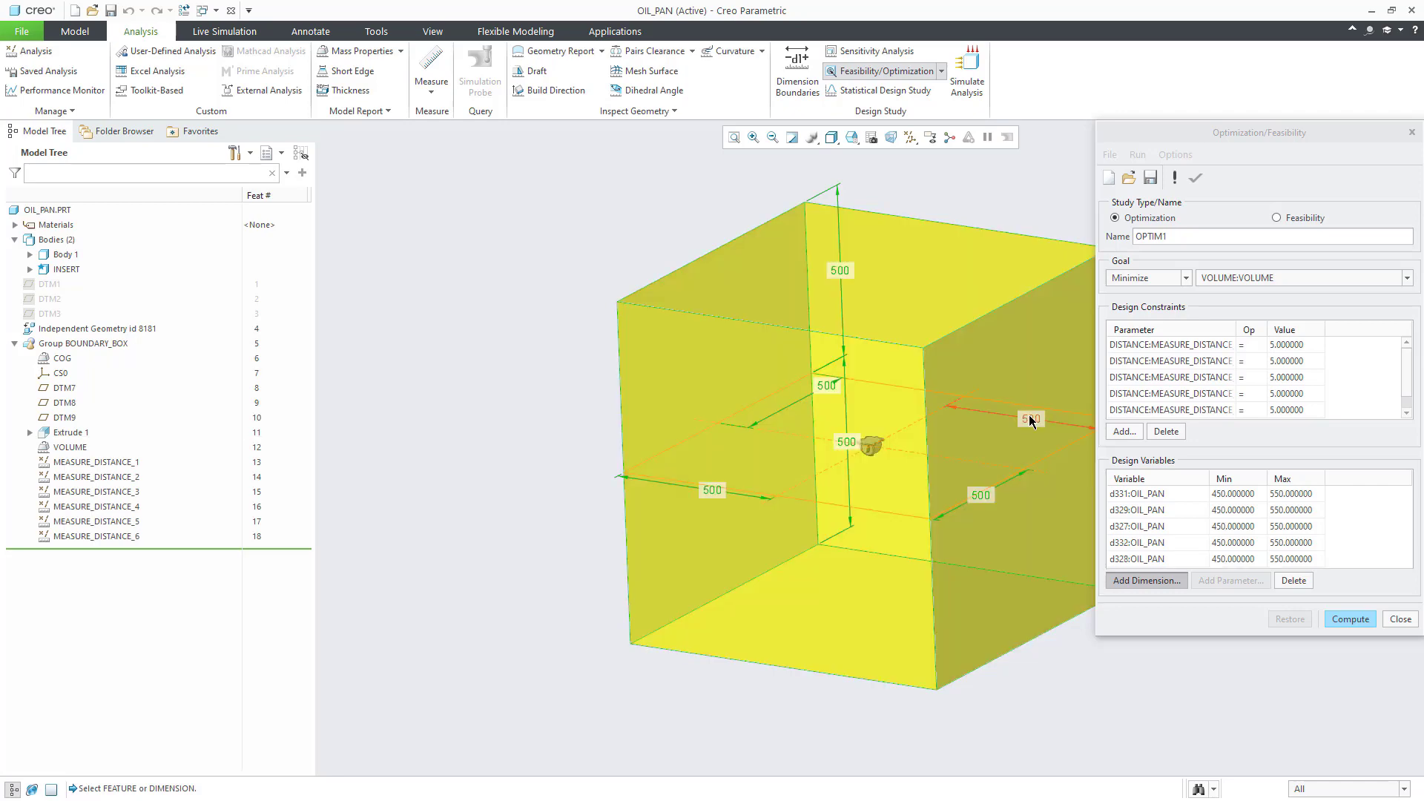
pyautogui.click(1029, 420)
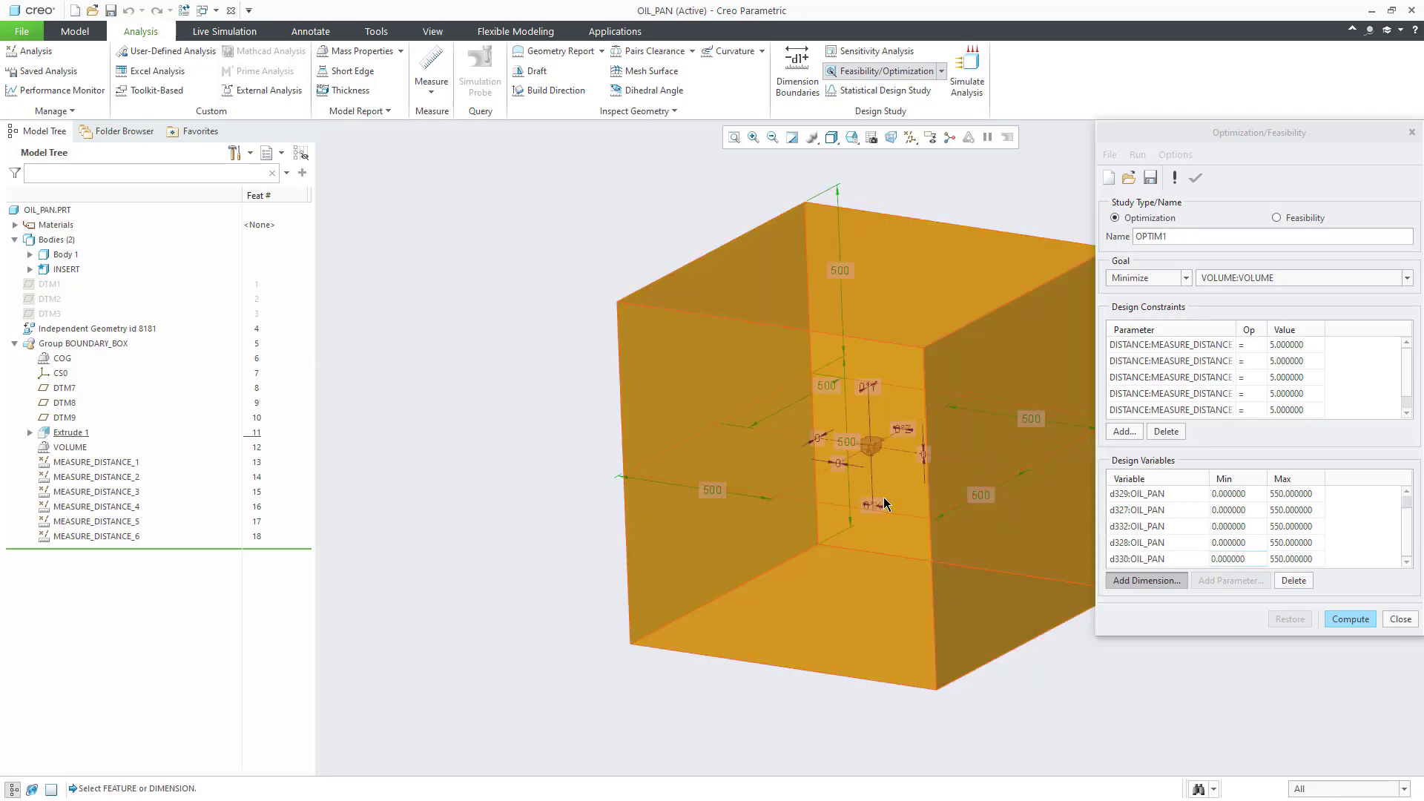
pyautogui.click(871, 389)
pyautogui.click(908, 432)
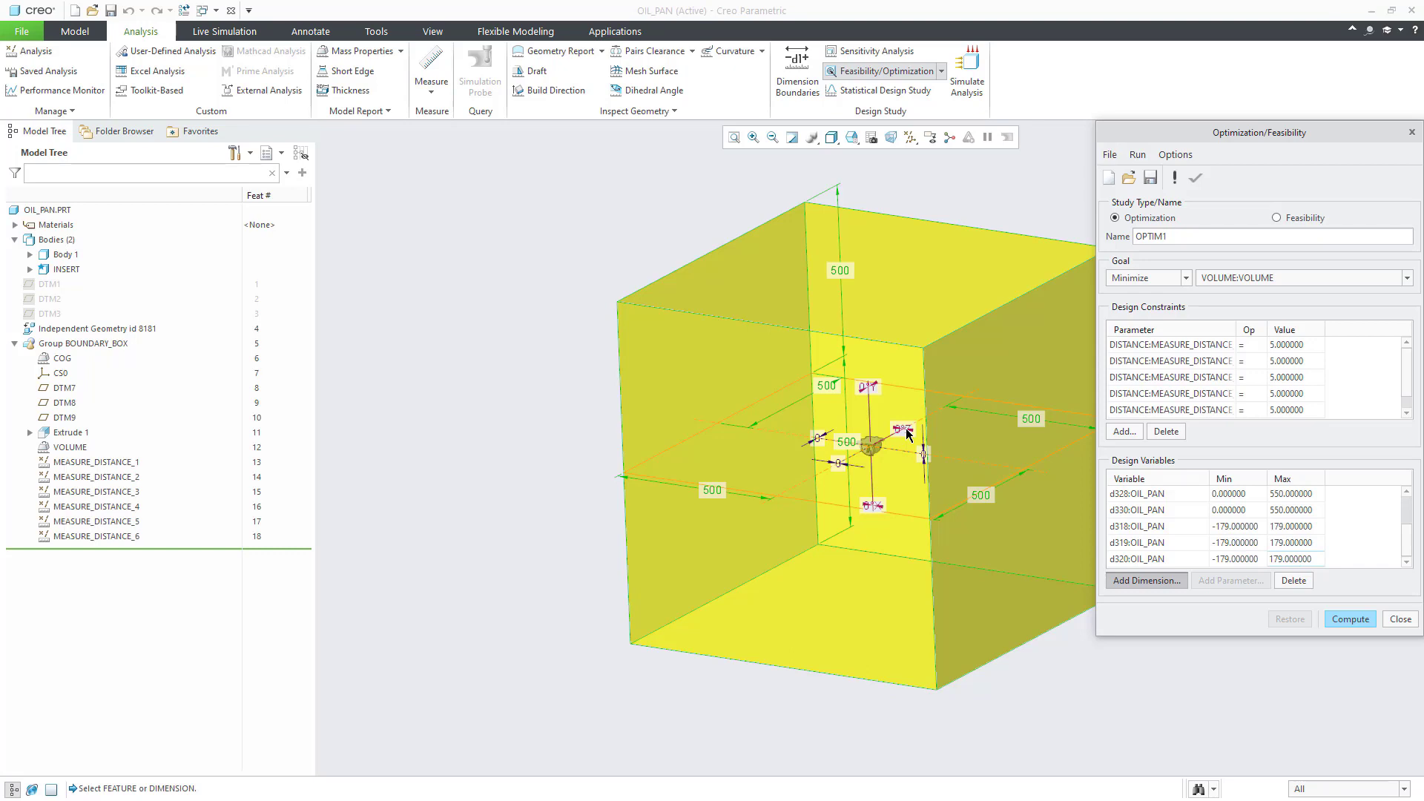
pyautogui.middleClick(916, 427)
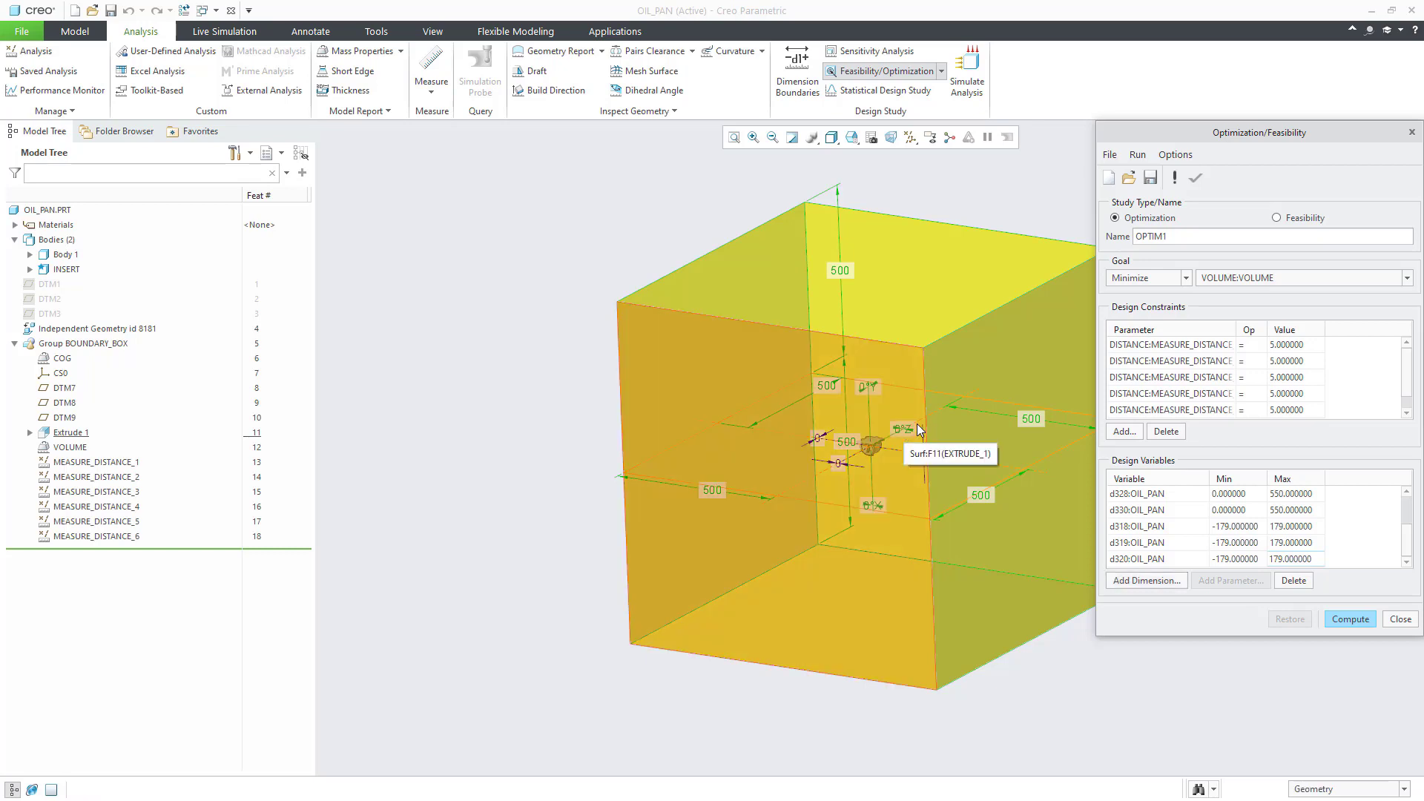
# Step: Set run preferences to 0.5% convergence, 50 maximum iterations and animated model updates
pyautogui.click(1176, 155)
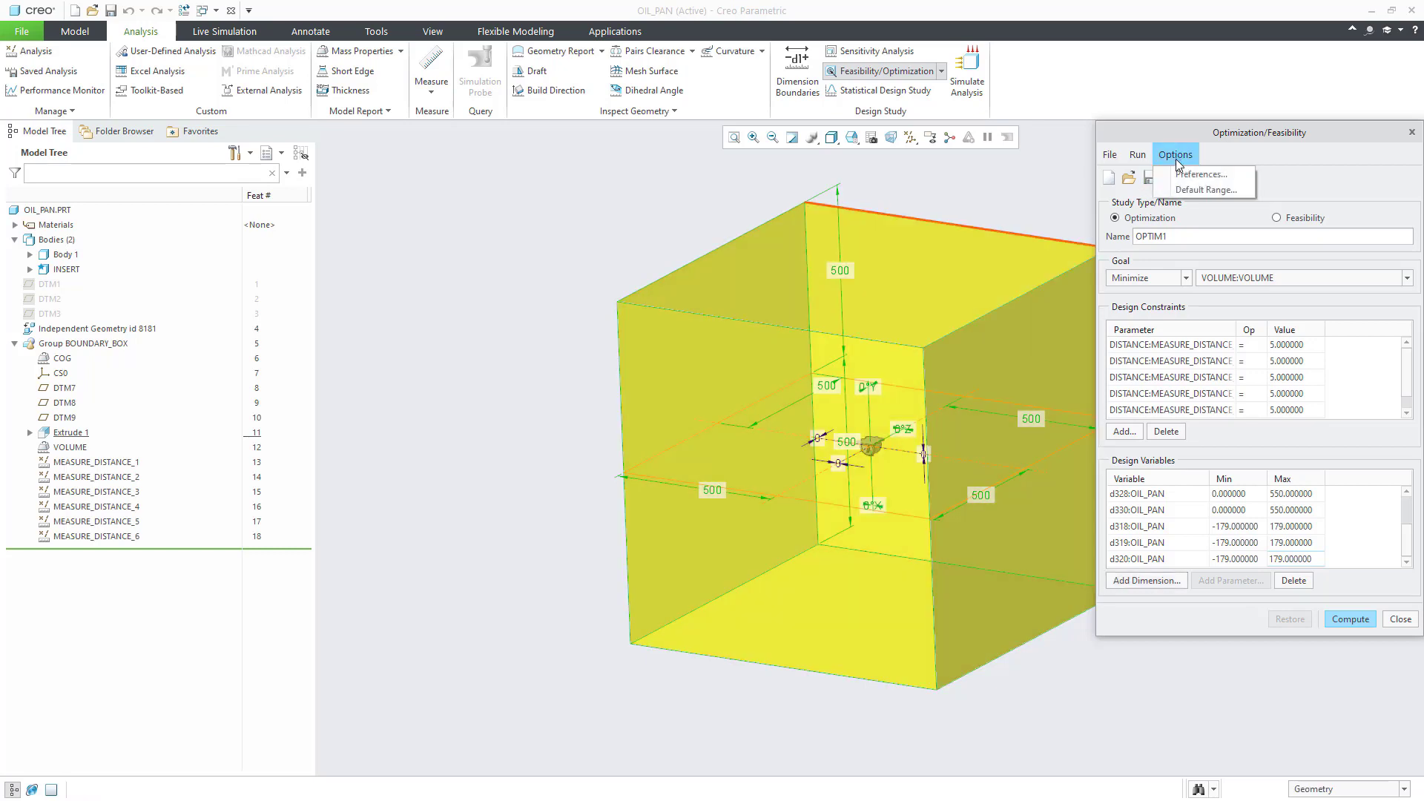
pyautogui.click(1182, 175)
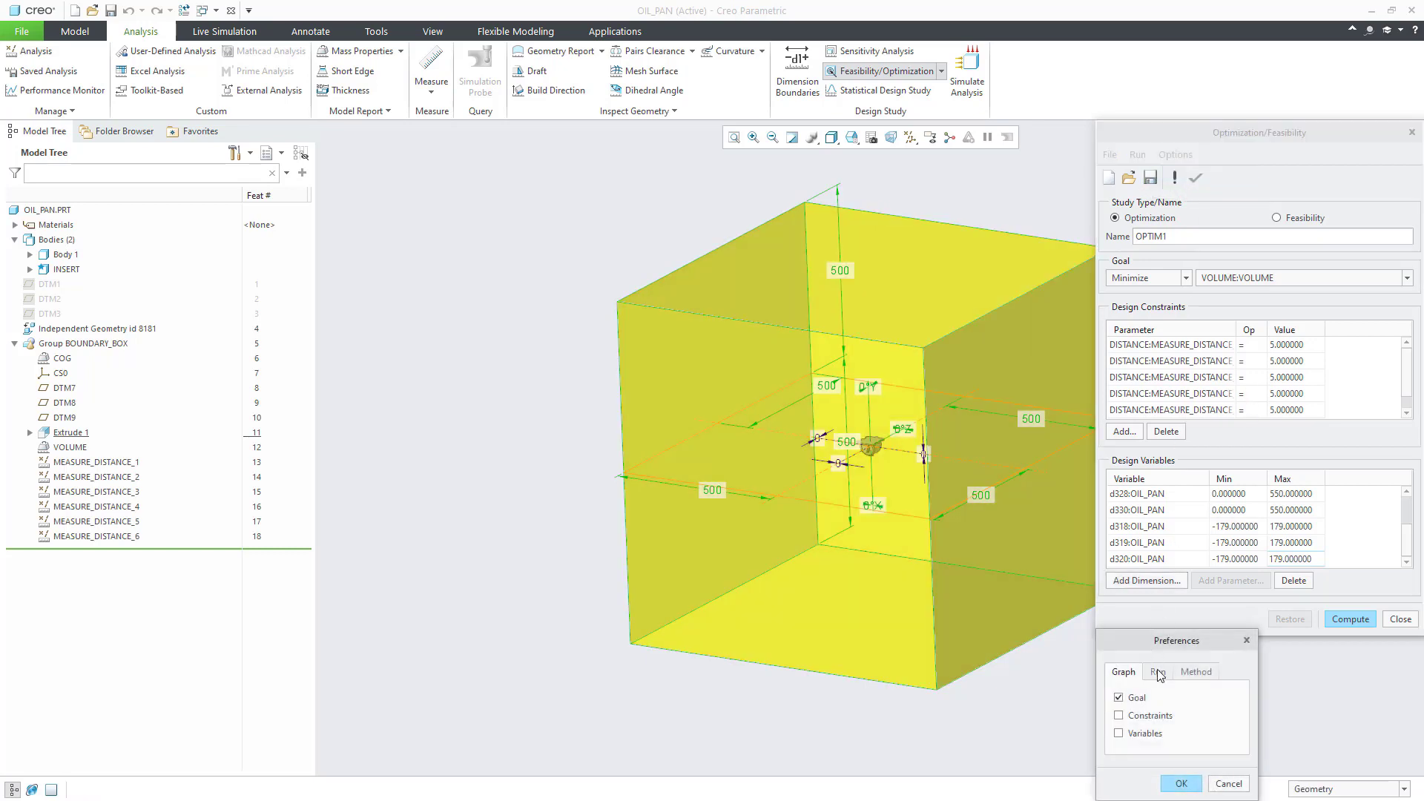
pyautogui.click(1157, 671)
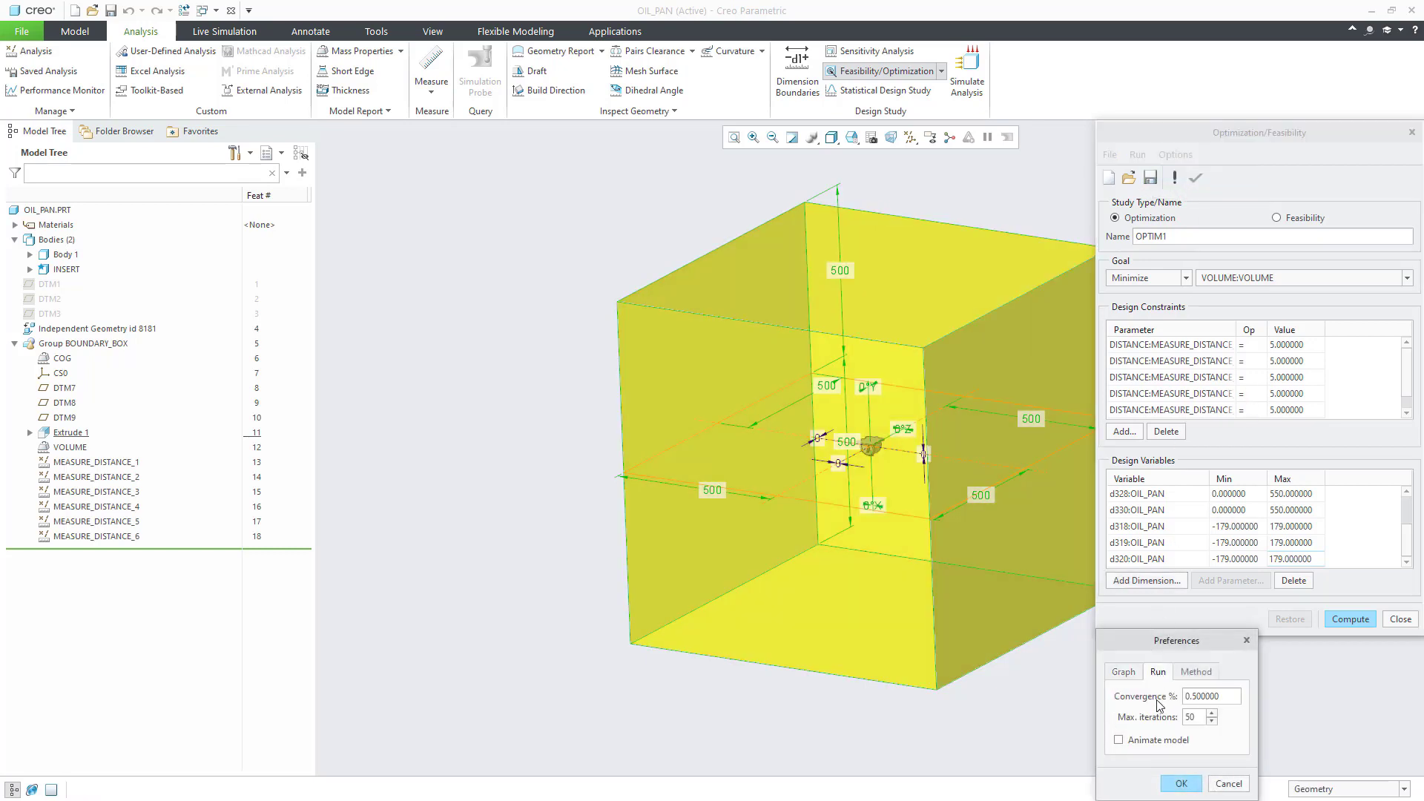
pyautogui.click(1181, 784)
# Step: Compute the volume-minimizing optimization, close its convergence graph and study, and keep the optimized box
pyautogui.click(1349, 623)
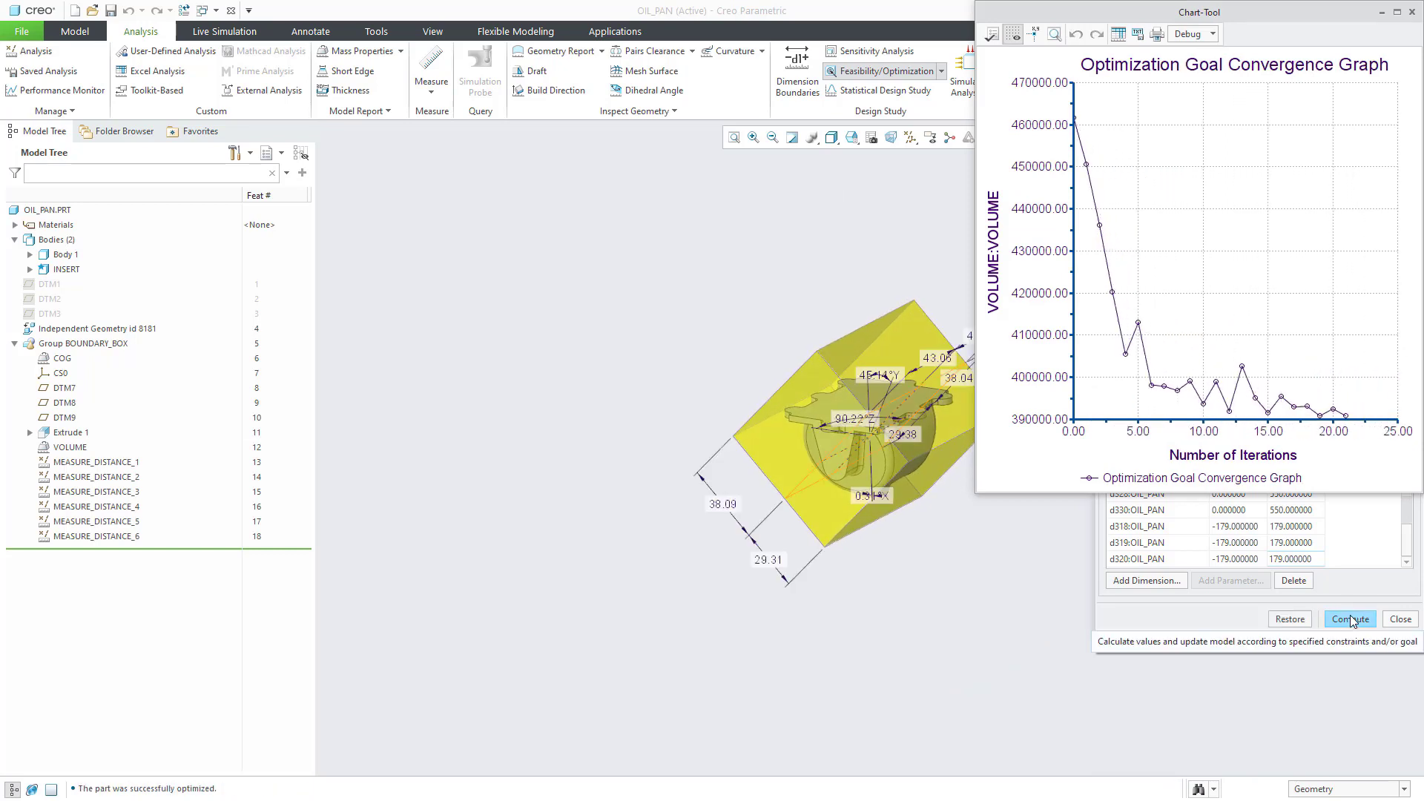
pyautogui.click(1351, 619)
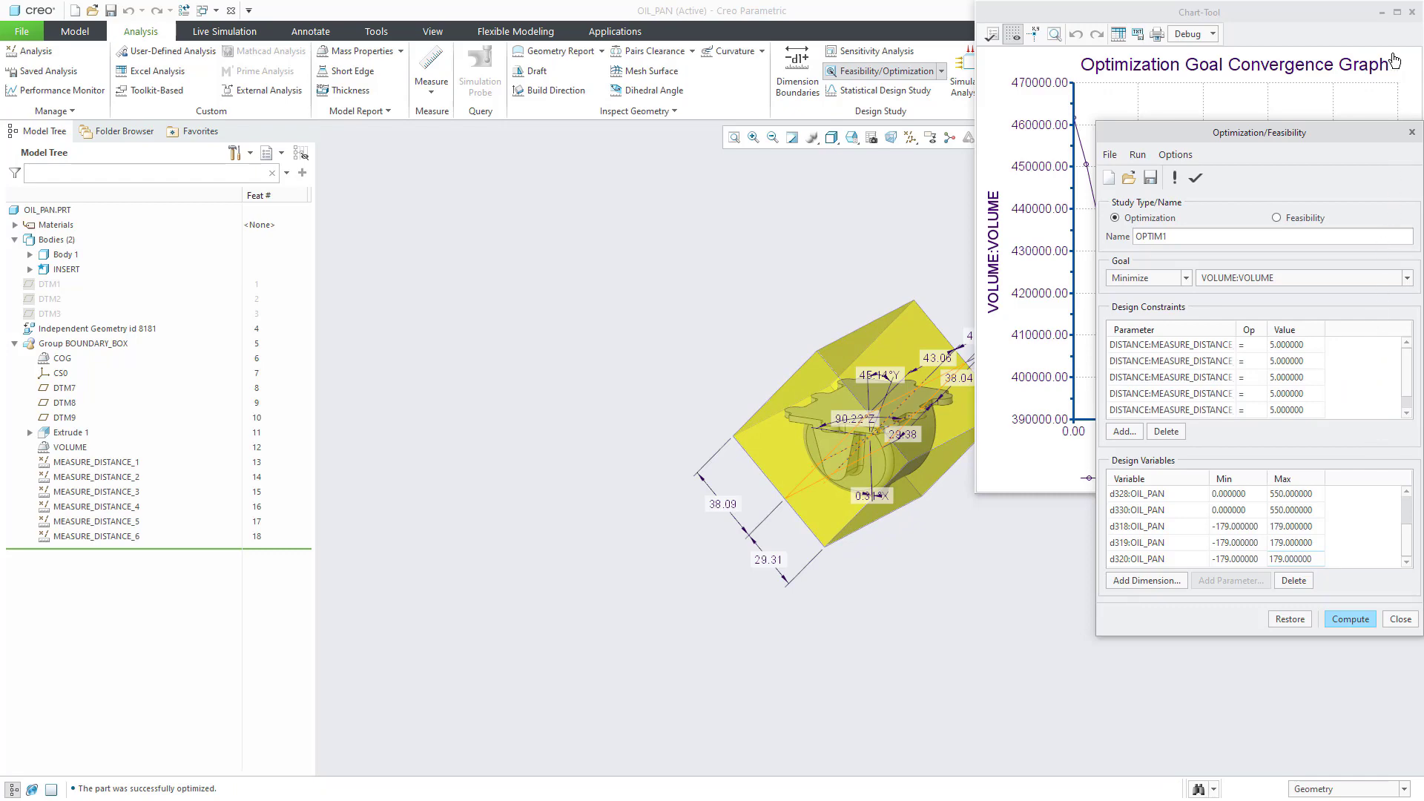
pyautogui.click(1410, 20)
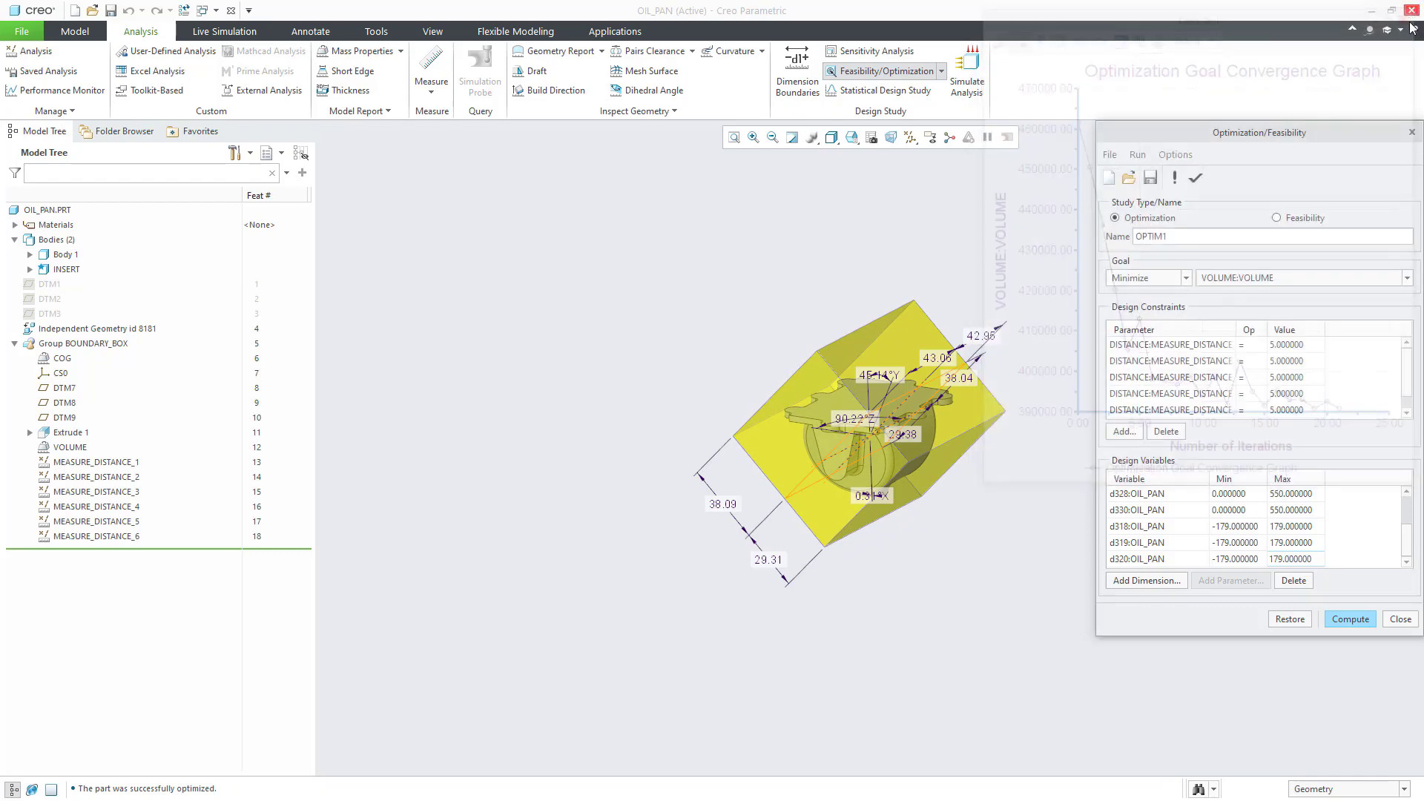
pyautogui.click(1412, 133)
pyautogui.click(1299, 431)
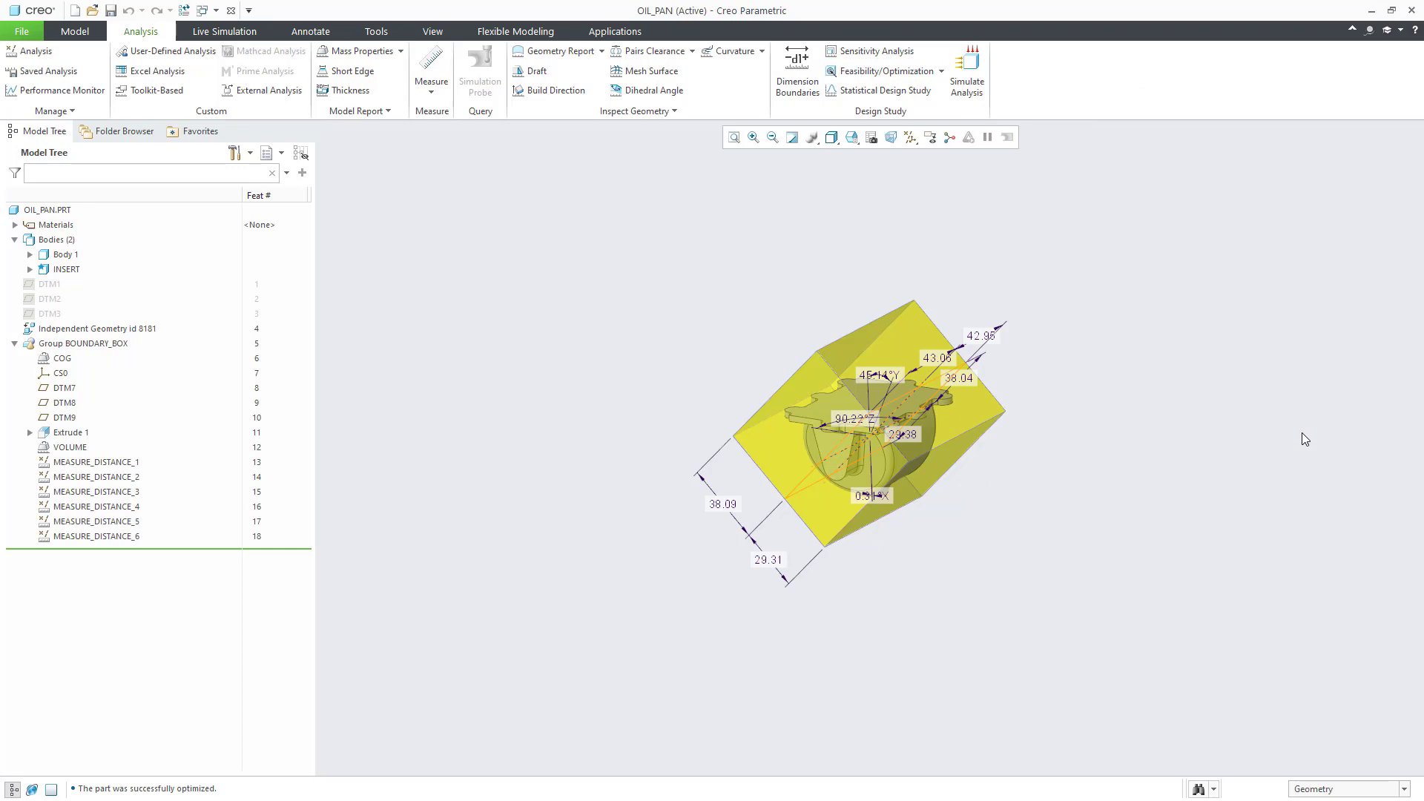
# Step: Copy and paste the INSERT body to create the duplicate box body SIDEA
pyautogui.click(66, 269)
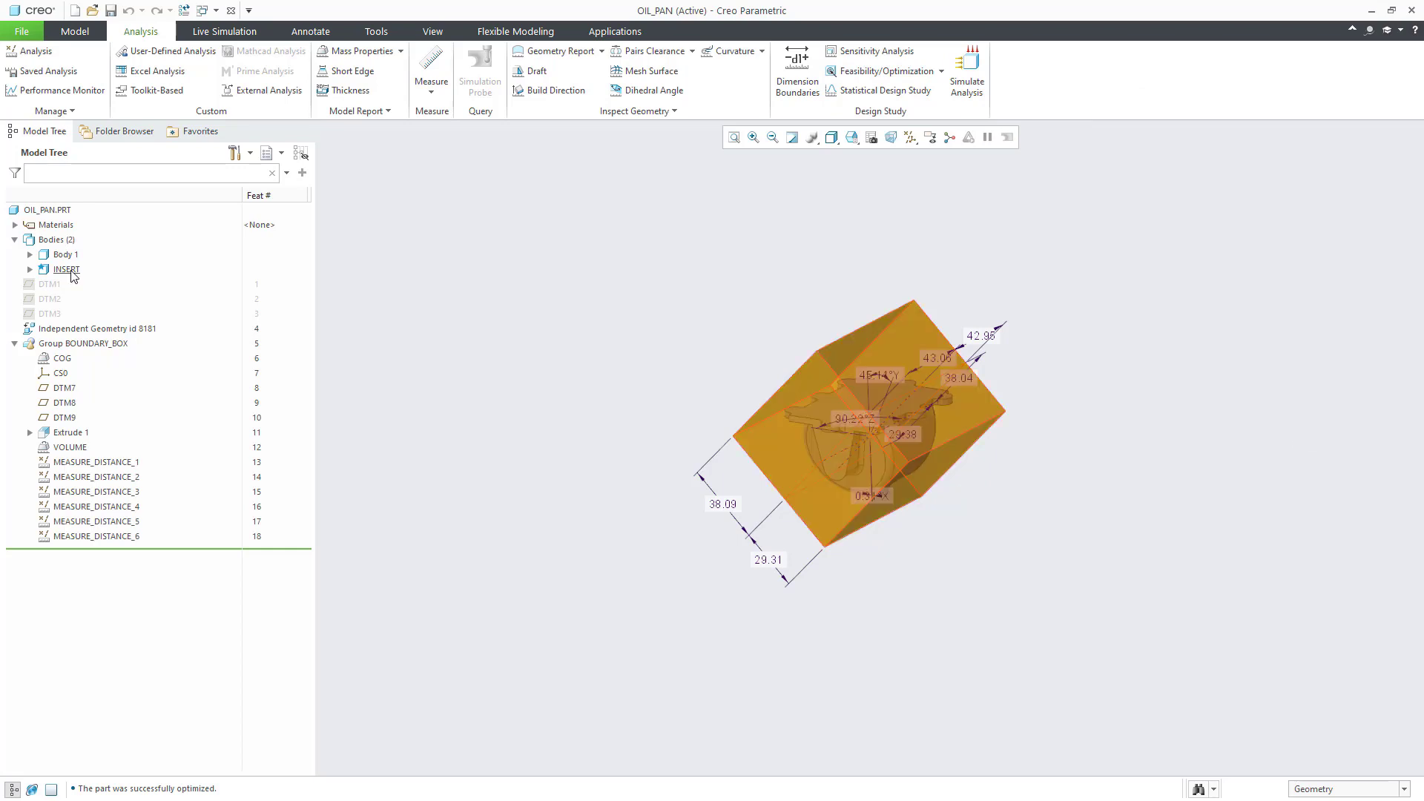
pyautogui.rightClick(66, 270)
pyautogui.click(106, 335)
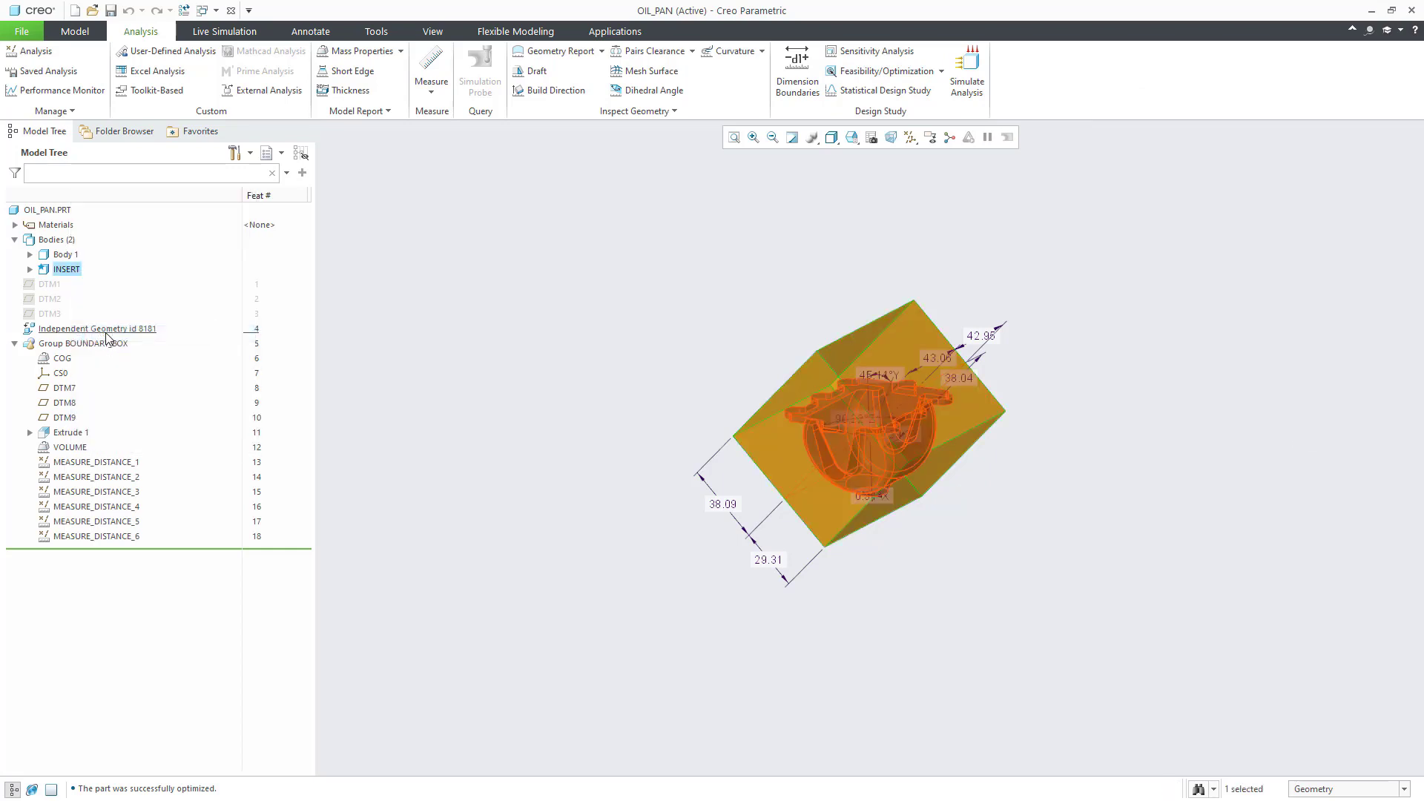
pyautogui.rightClick(74, 272)
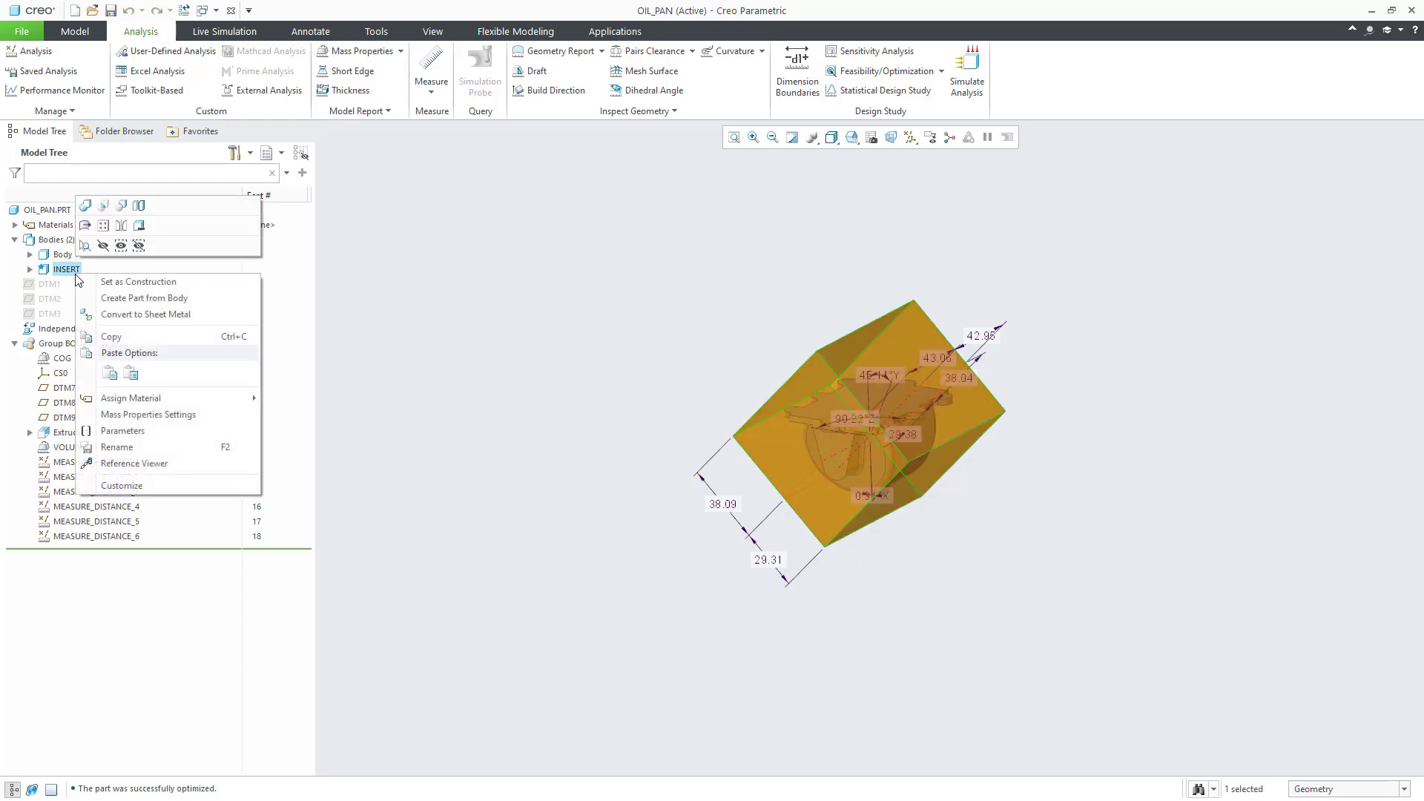
pyautogui.click(110, 373)
# Step: Subtract Body 1 from SIDEA while keeping both bodies, and make SIDEA the default body
pyautogui.click(75, 31)
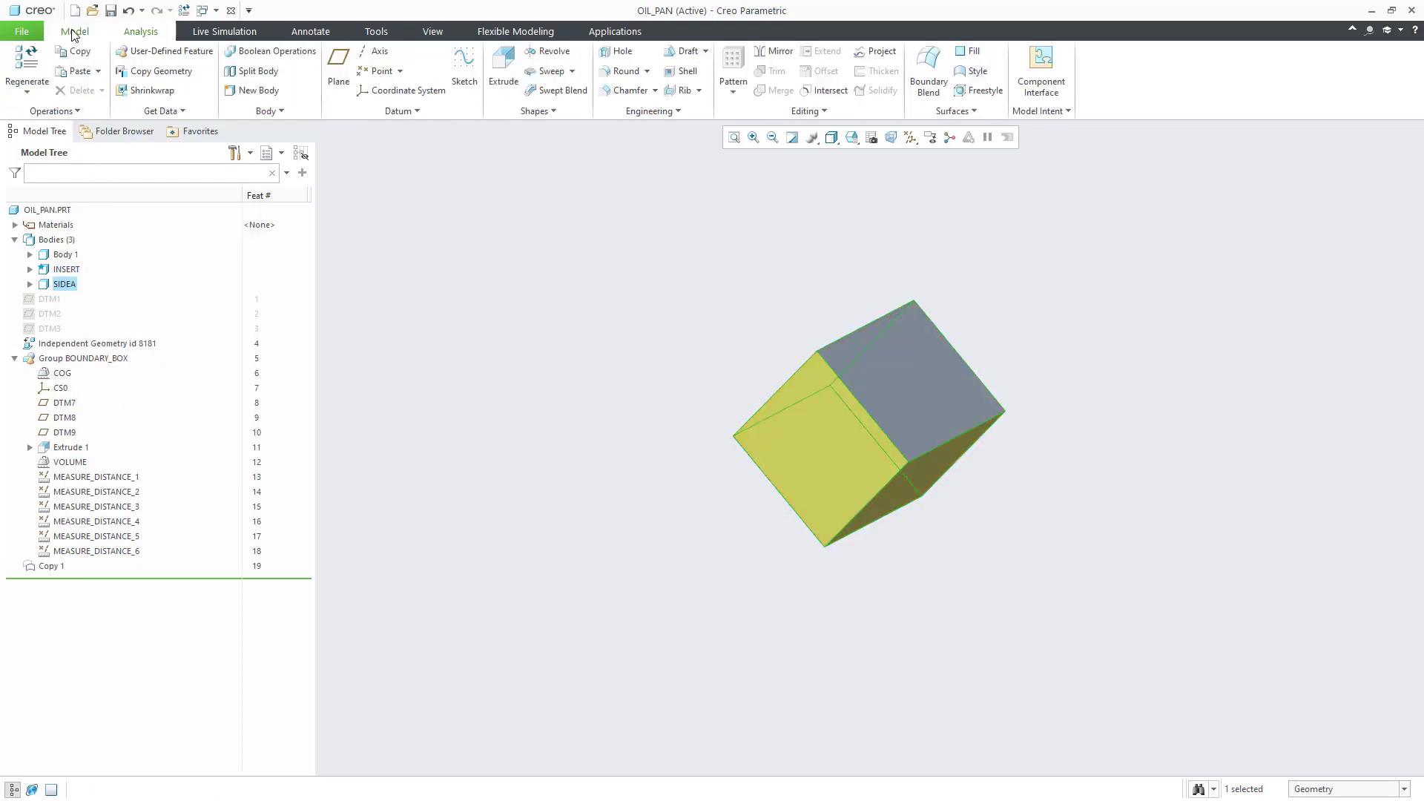
pyautogui.click(239, 52)
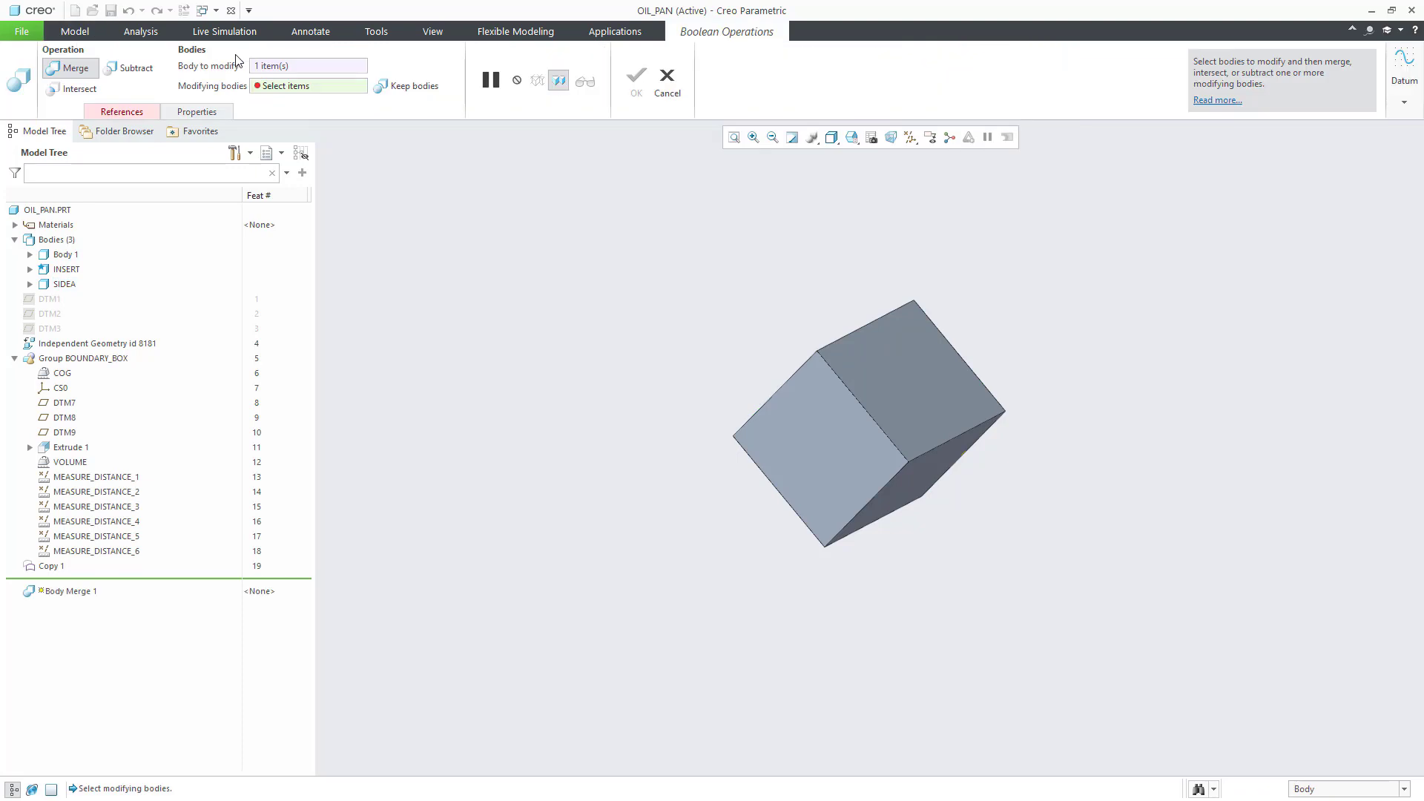
pyautogui.click(71, 256)
pyautogui.click(132, 67)
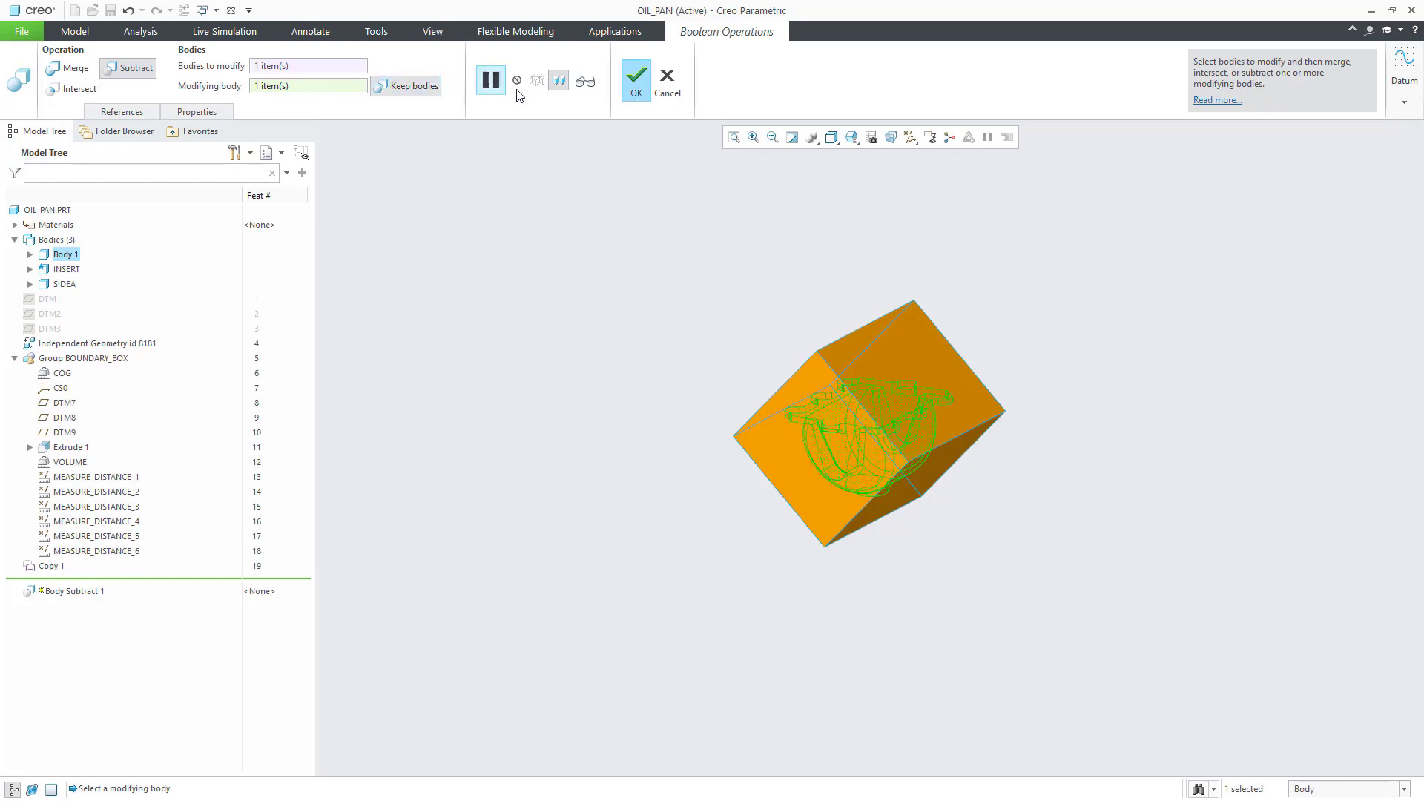
pyautogui.click(623, 77)
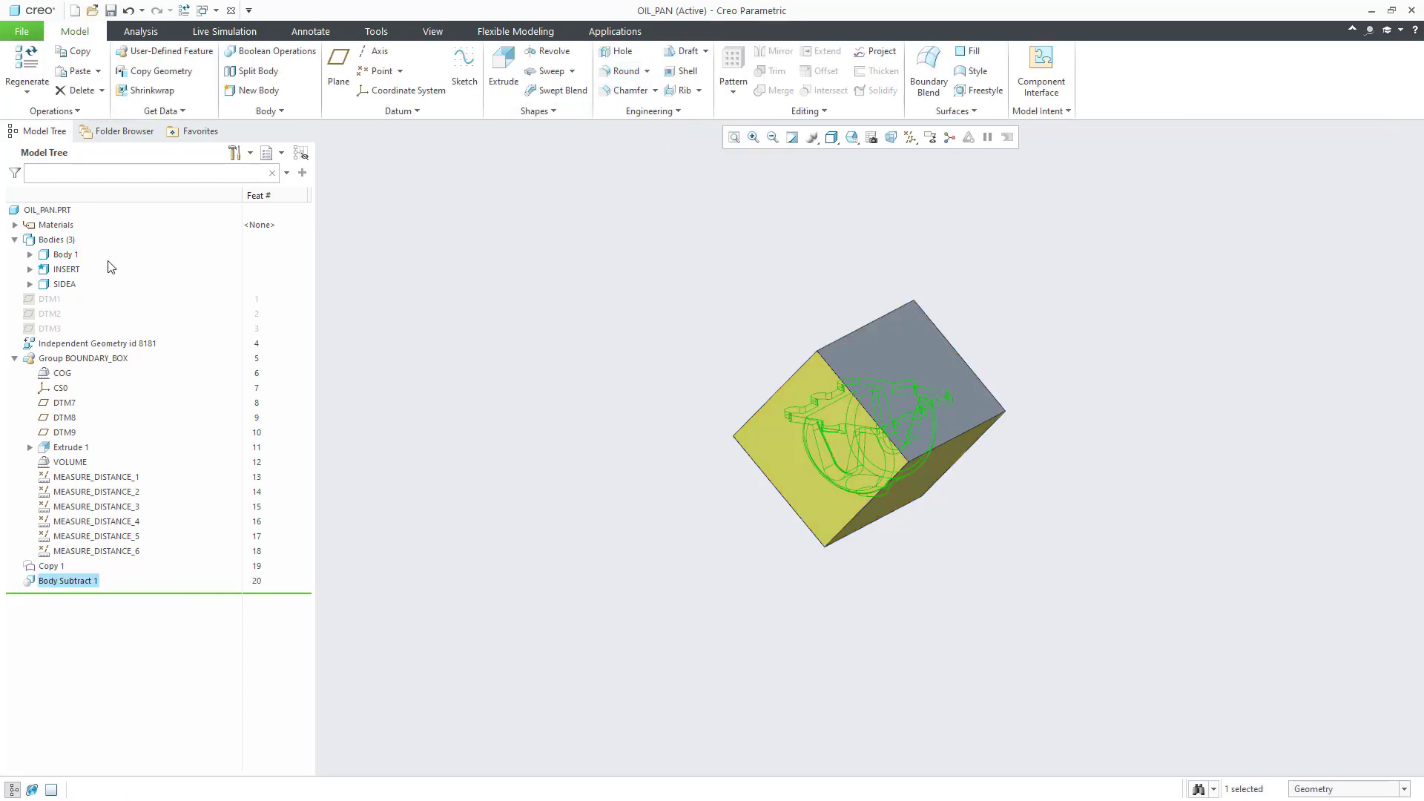
pyautogui.rightClick(66, 285)
pyautogui.click(76, 213)
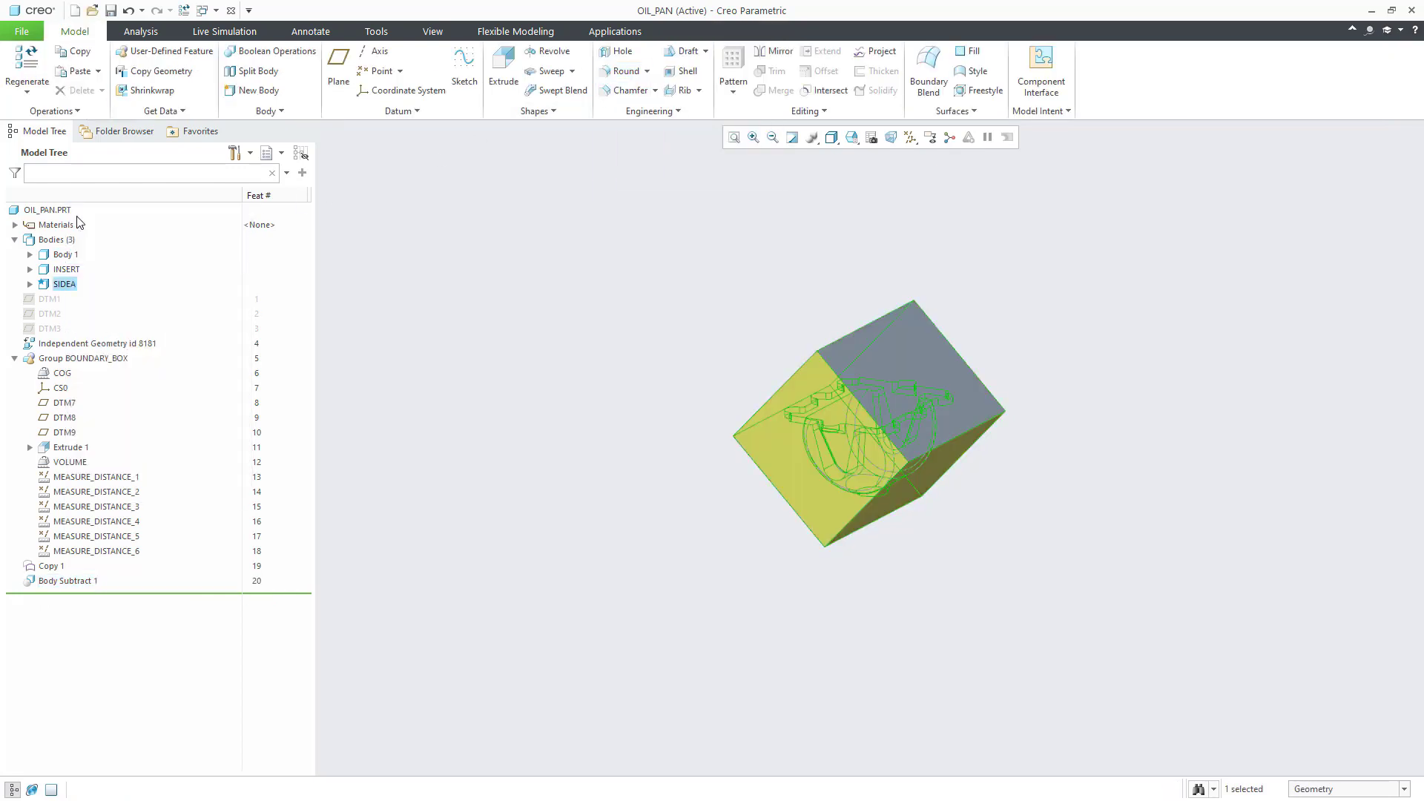
# Step: Split SIDEA at DTM8 and rename the new Body 4 to SIDEB
pyautogui.click(250, 72)
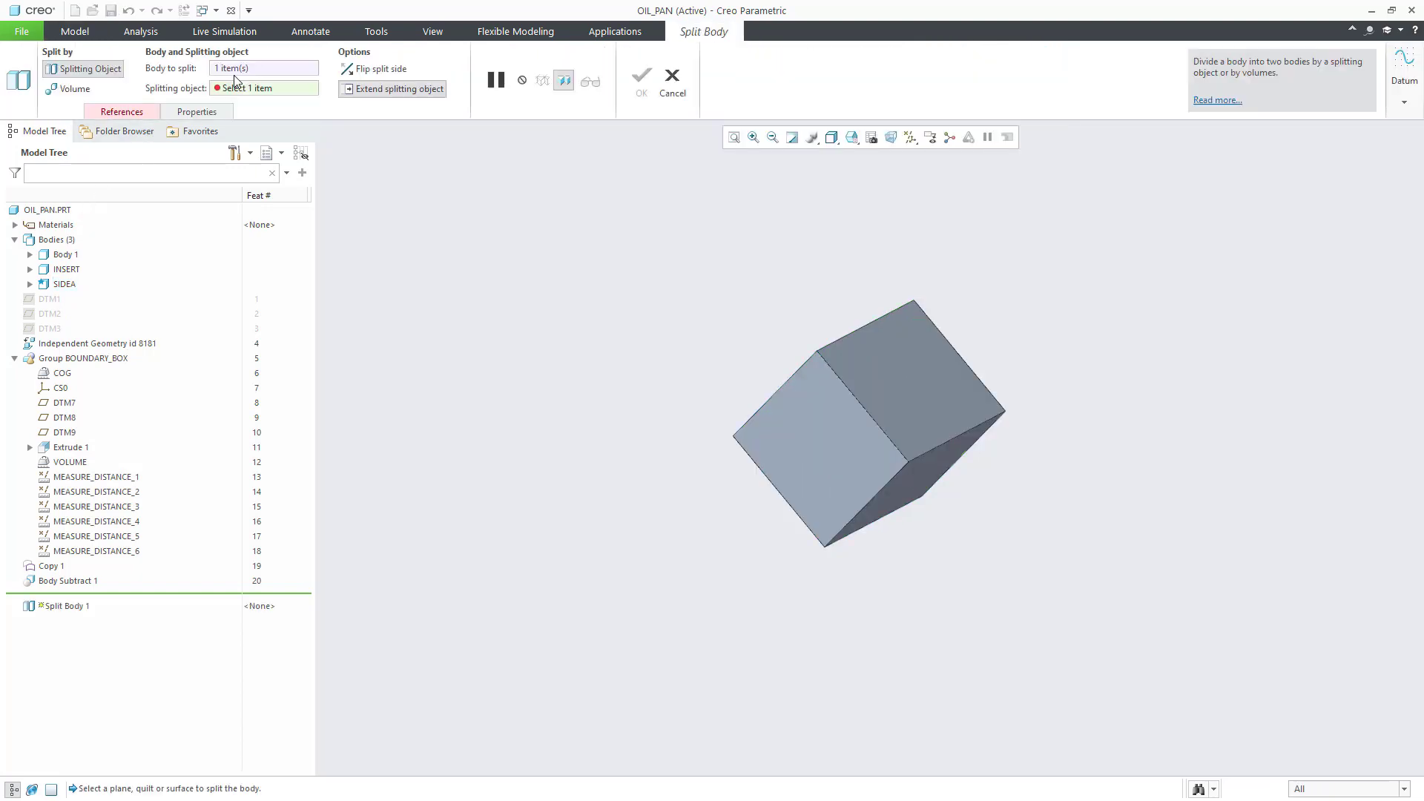
pyautogui.click(63, 419)
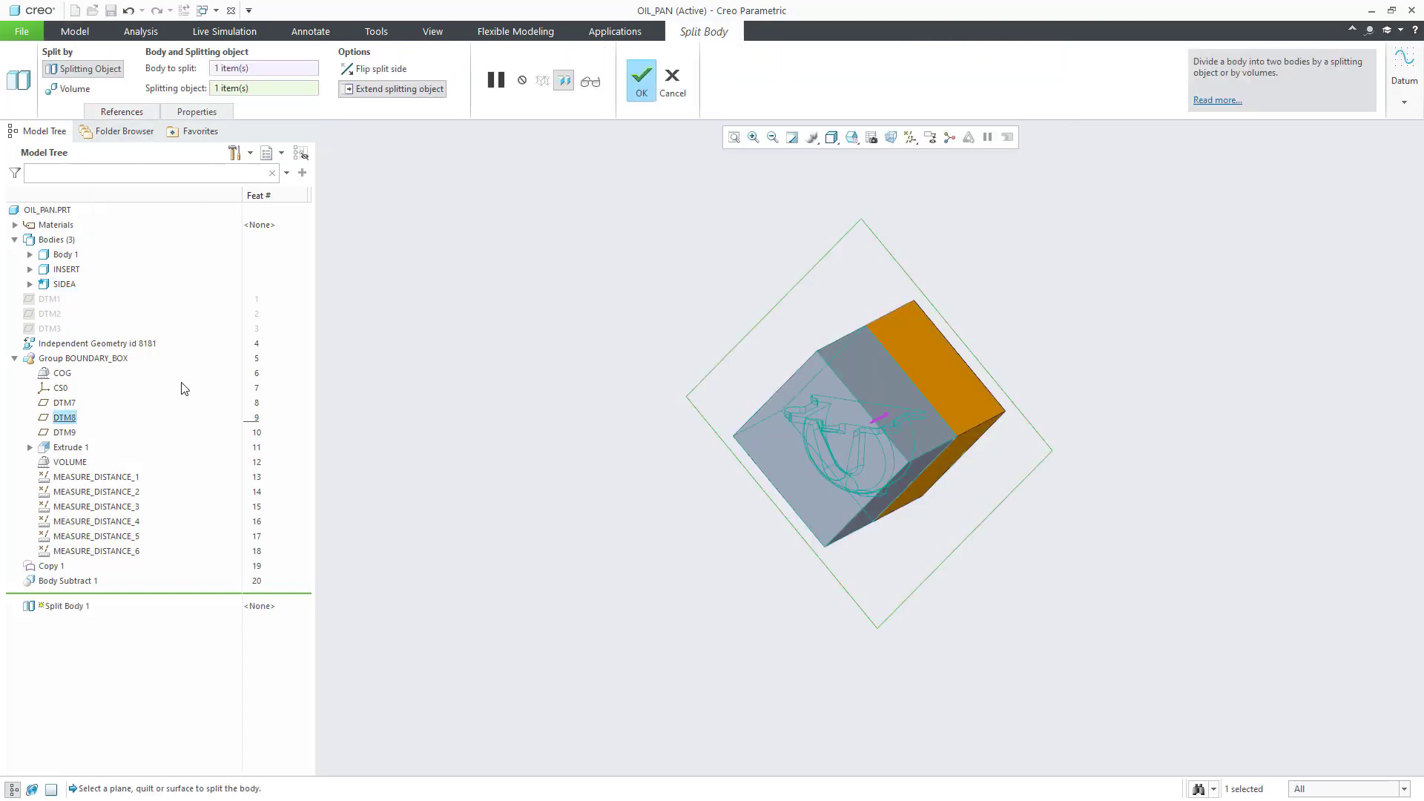
pyautogui.click(638, 79)
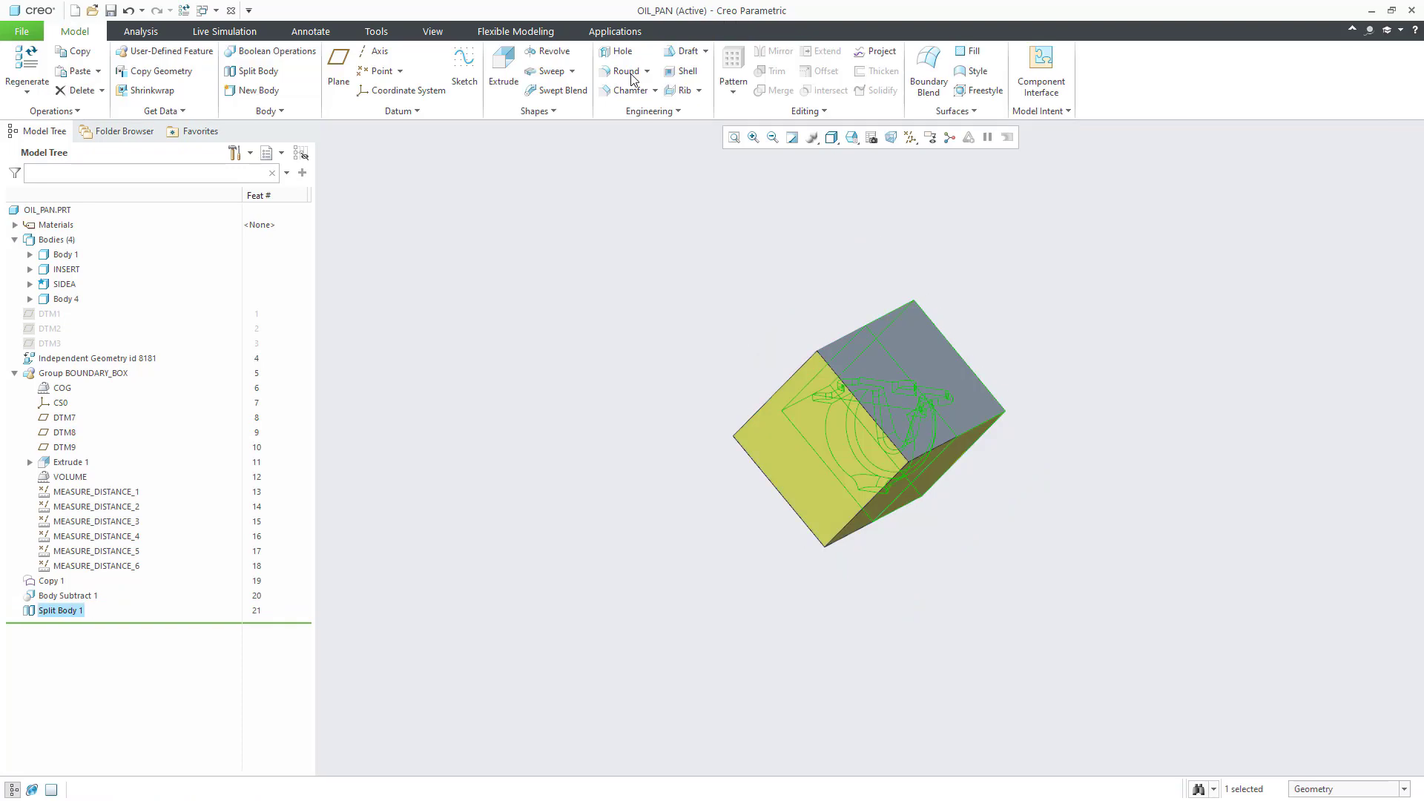
pyautogui.rightClick(63, 299)
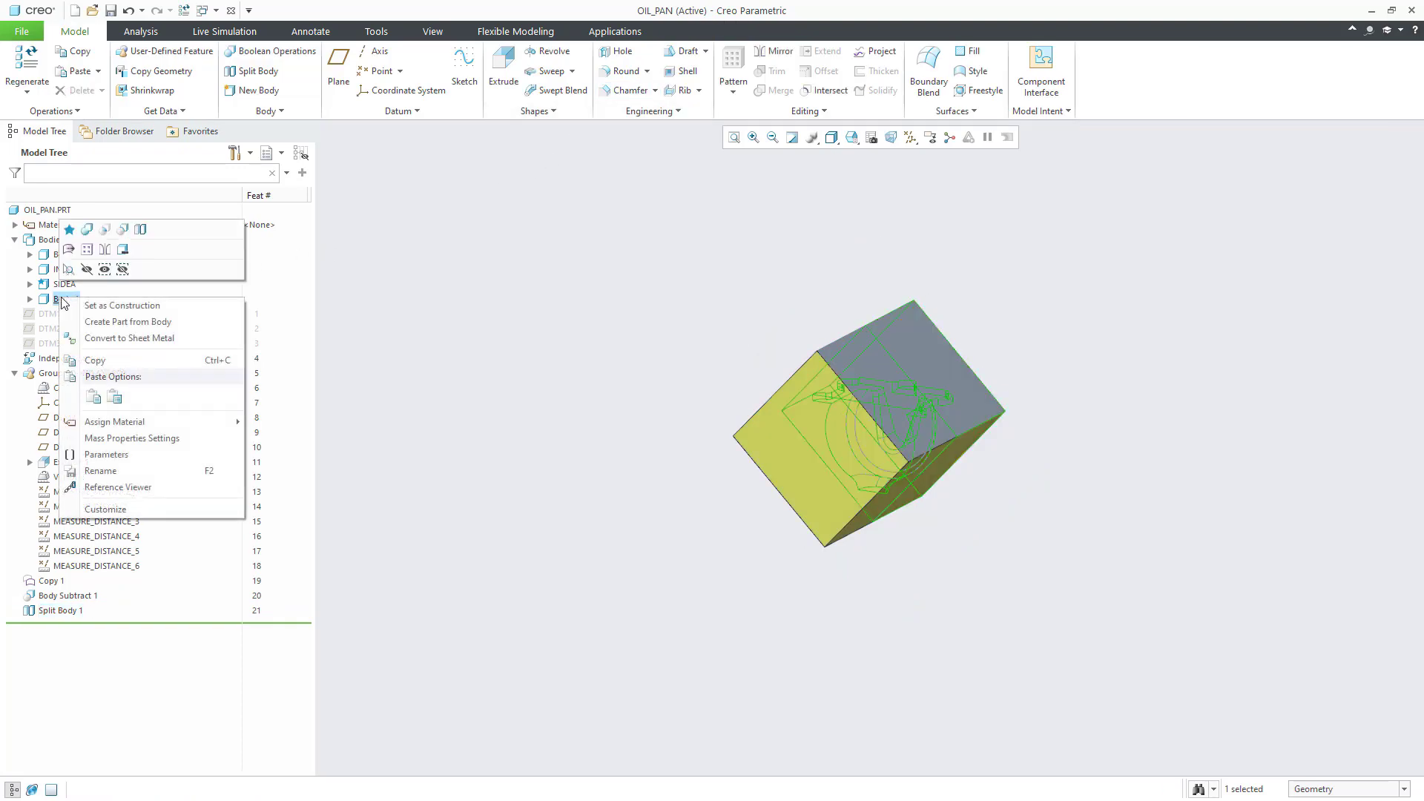
pyautogui.click(101, 471)
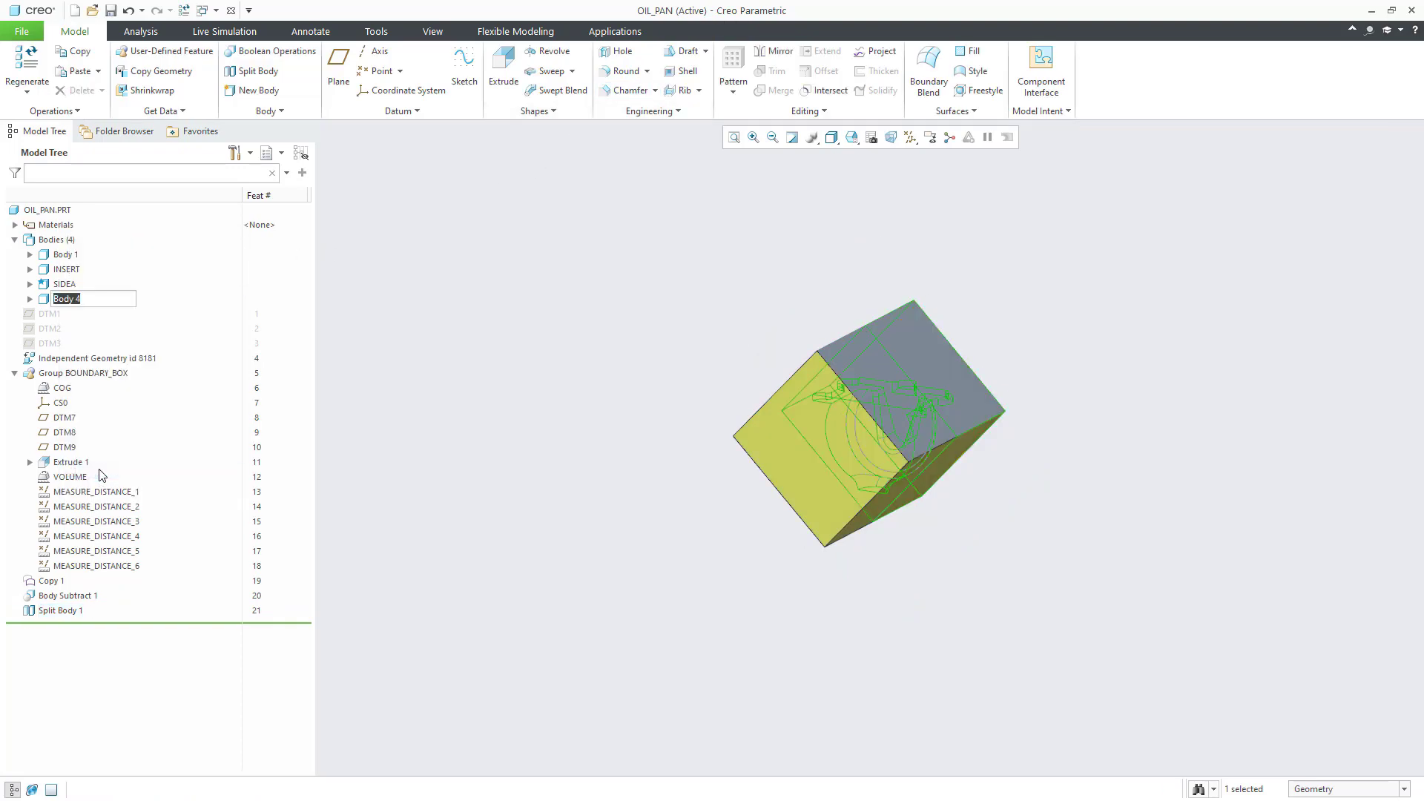
pyautogui.write('sideb')
pyautogui.press('Return')
# Step: Show only SIDEA, then only SIDEB, orbiting each to inspect the halves and cavity
pyautogui.rightClick(71, 288)
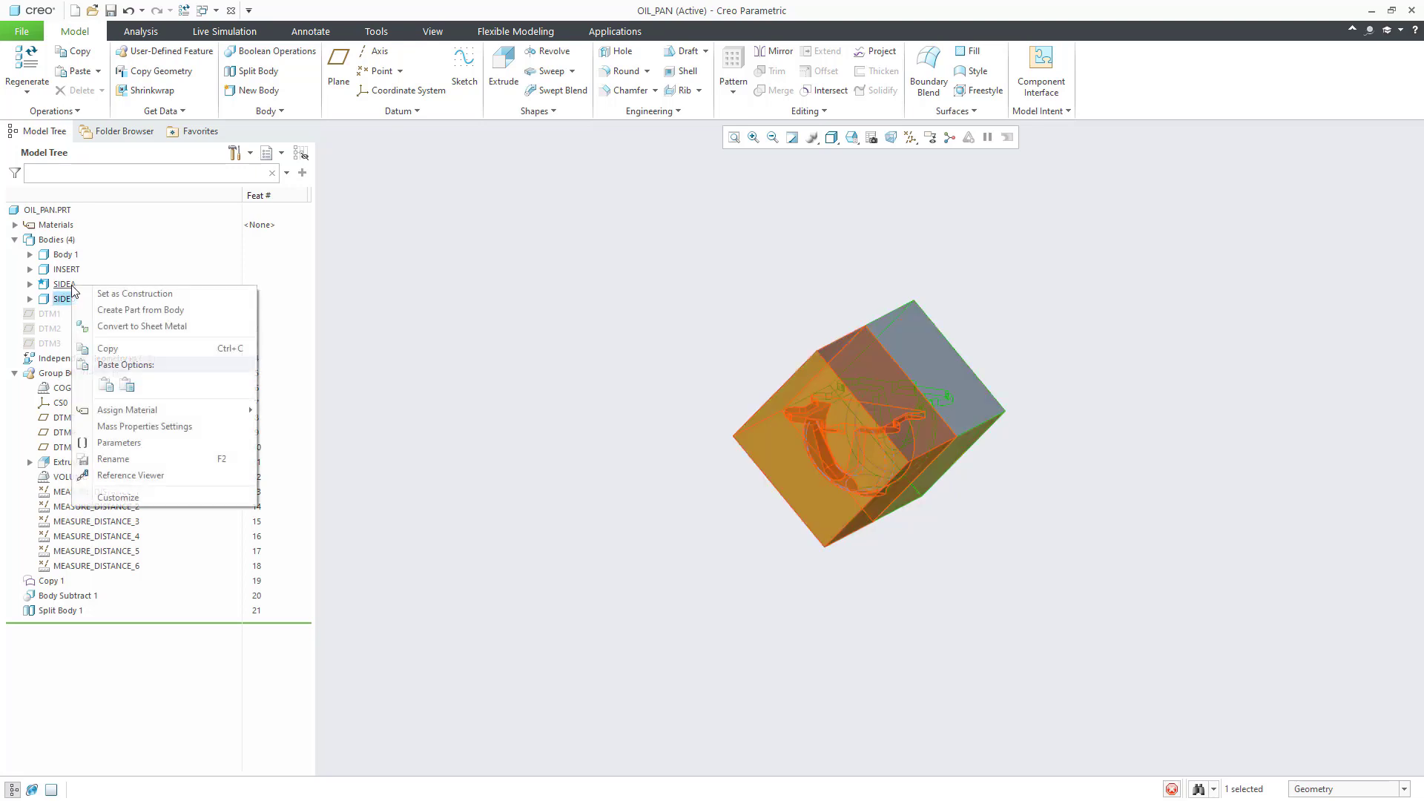
pyautogui.click(113, 256)
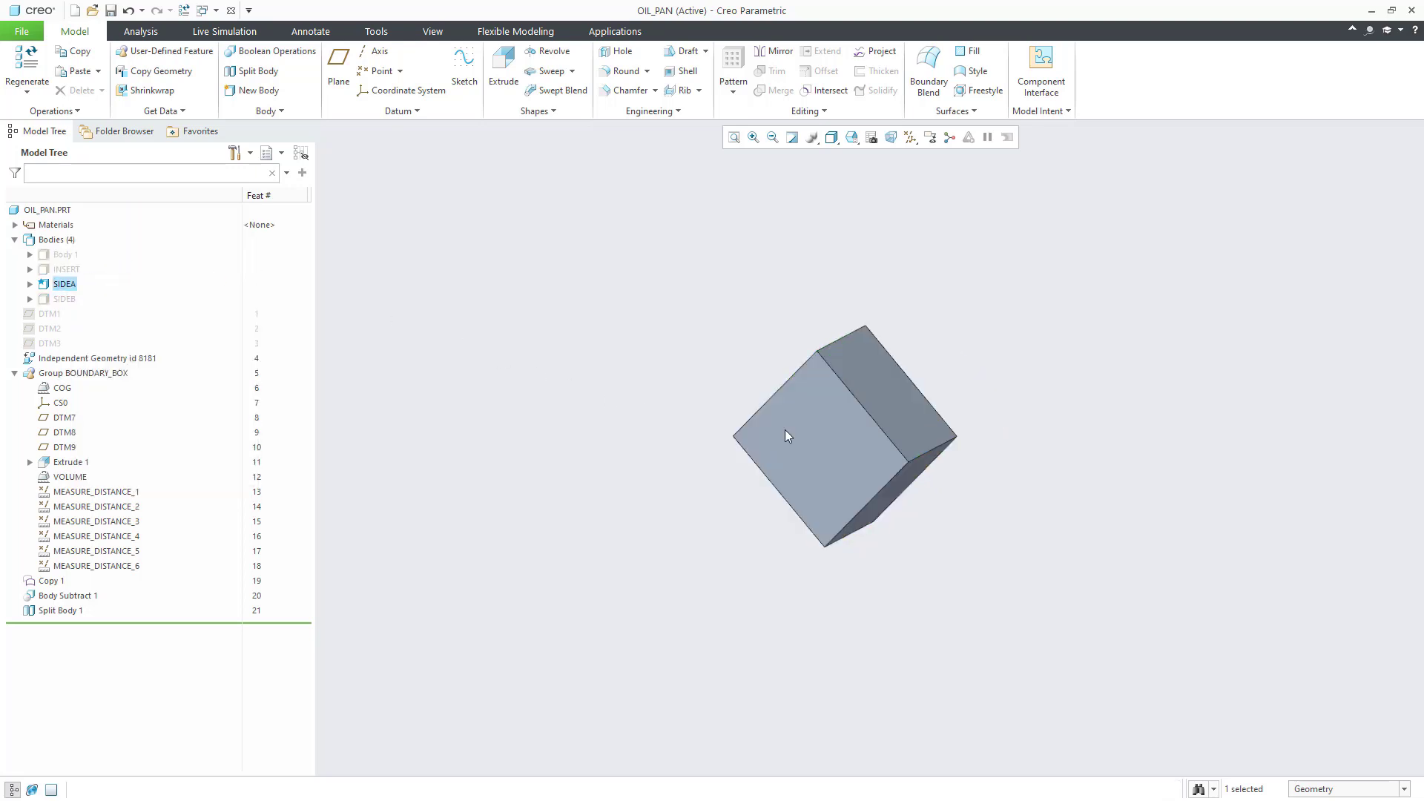
pyautogui.moveTo(892, 468)
pyautogui.mouseDown(button='middle')
pyautogui.moveTo(687, 487)
pyautogui.moveTo(844, 476)
pyautogui.mouseUp(button='middle')
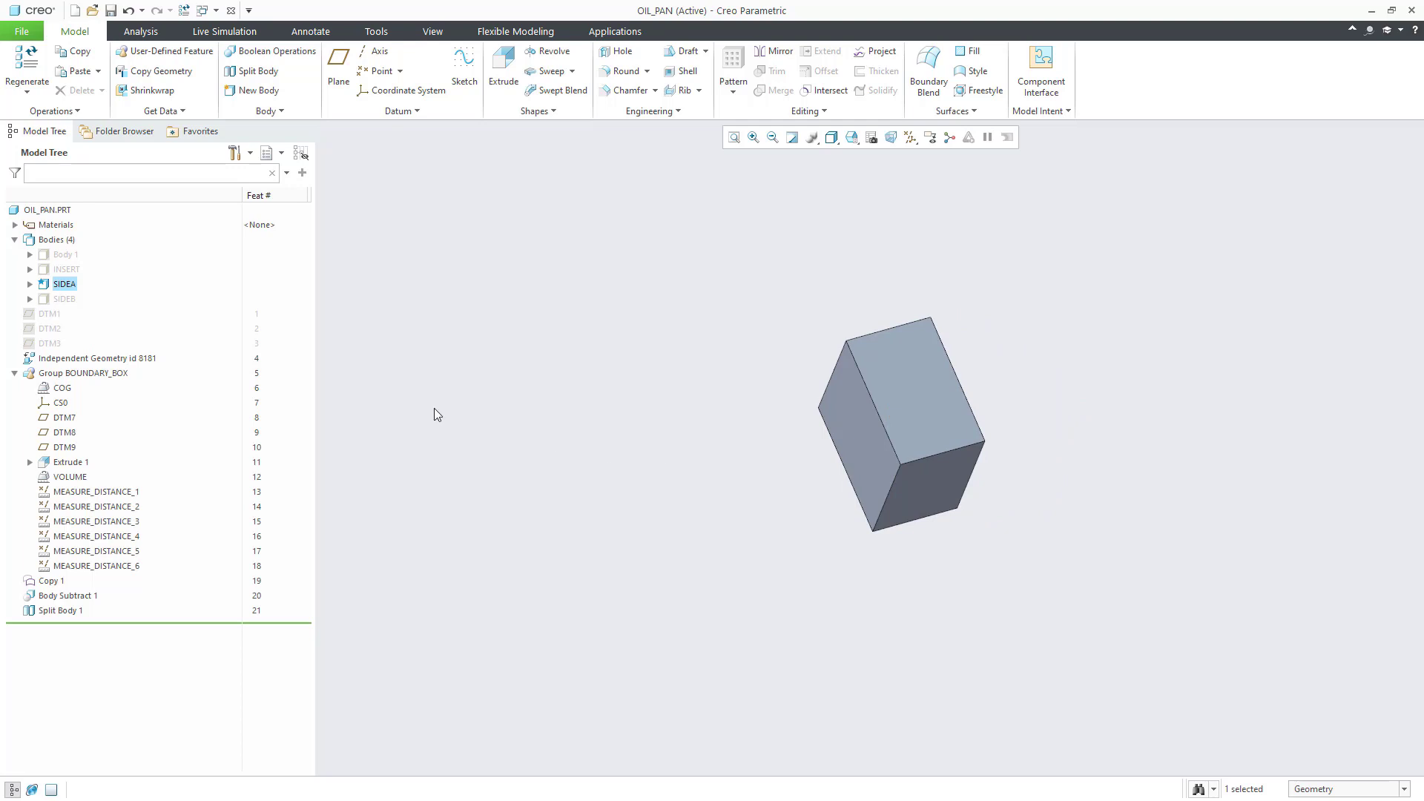
pyautogui.rightClick(66, 299)
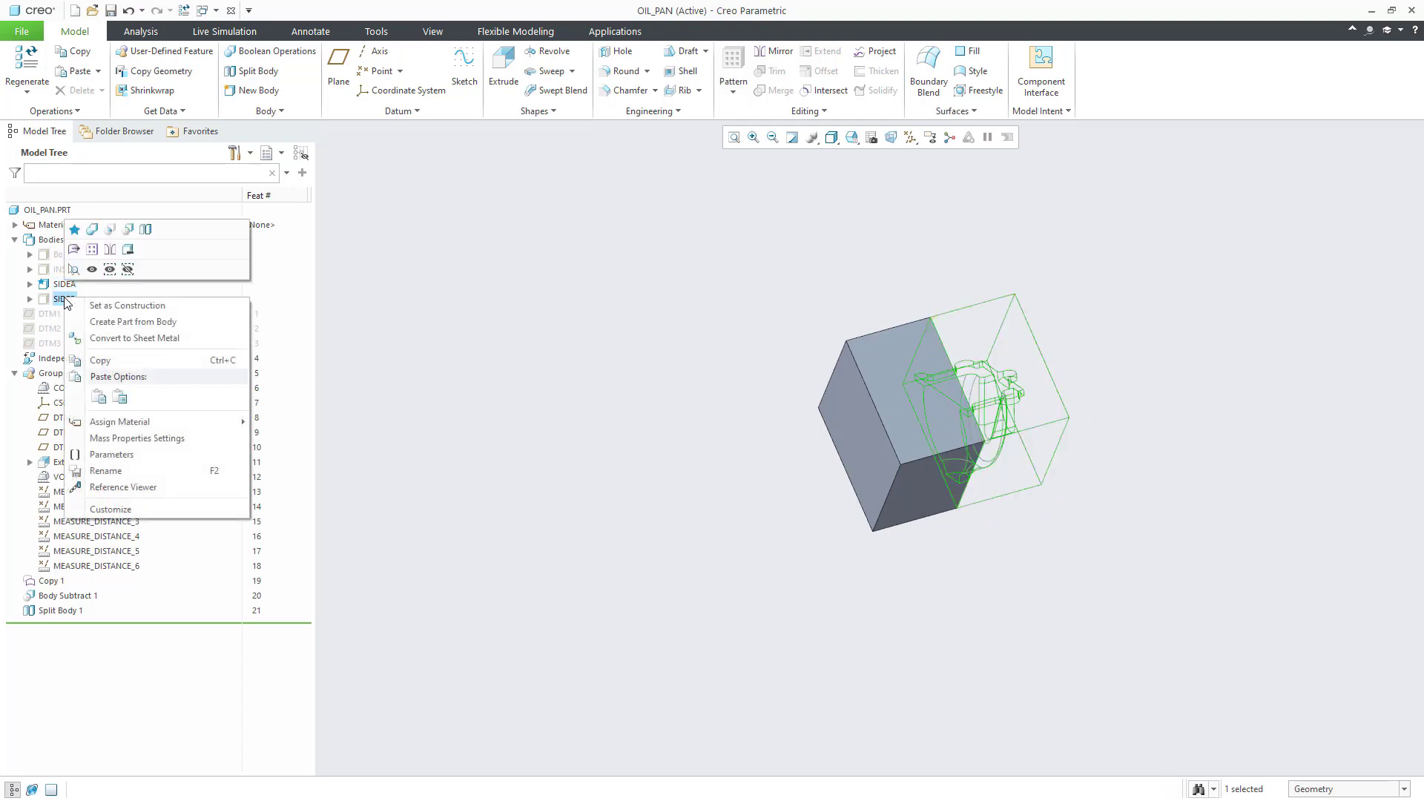
pyautogui.click(110, 269)
pyautogui.moveTo(862, 475); pyautogui.dragTo(949, 473, button='middle')
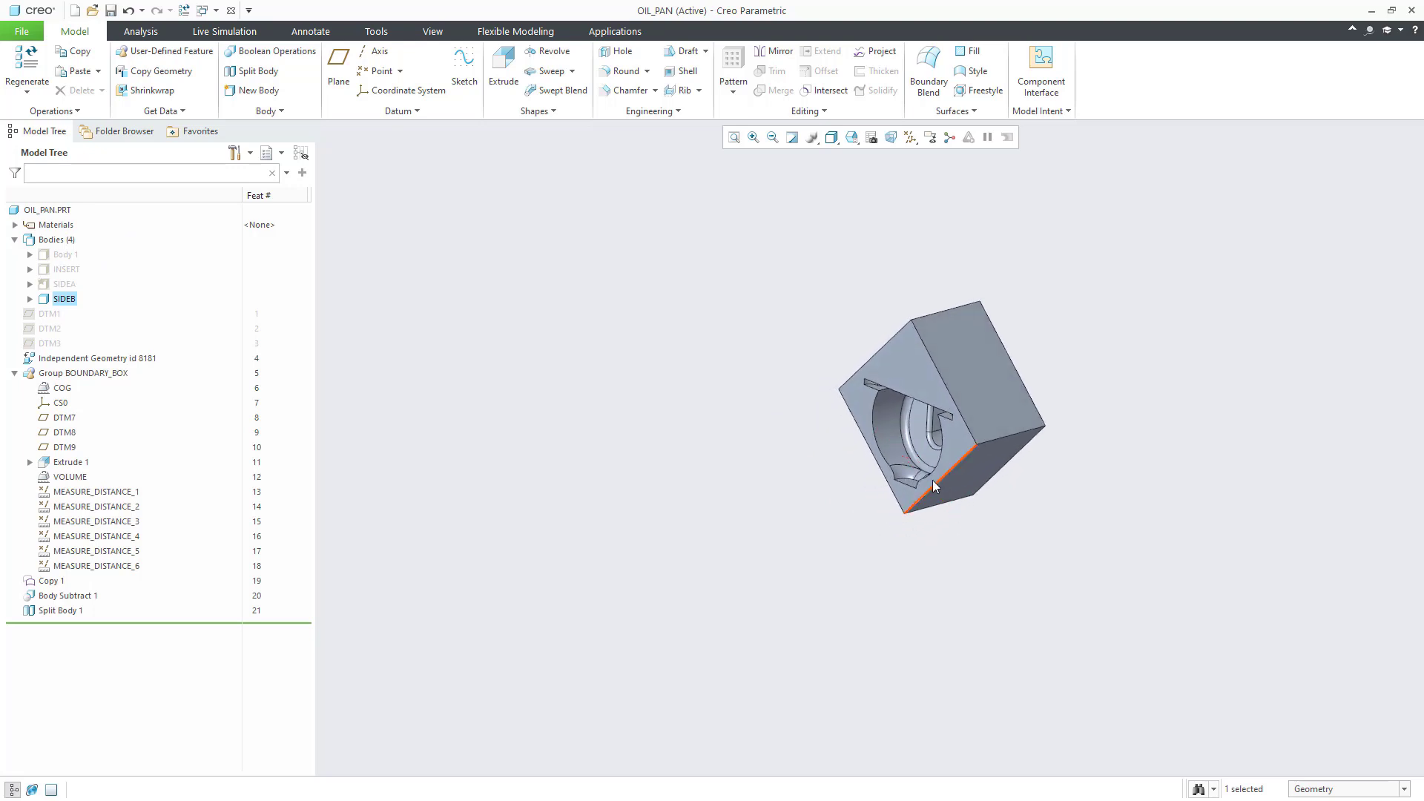
pyautogui.click(835, 512)
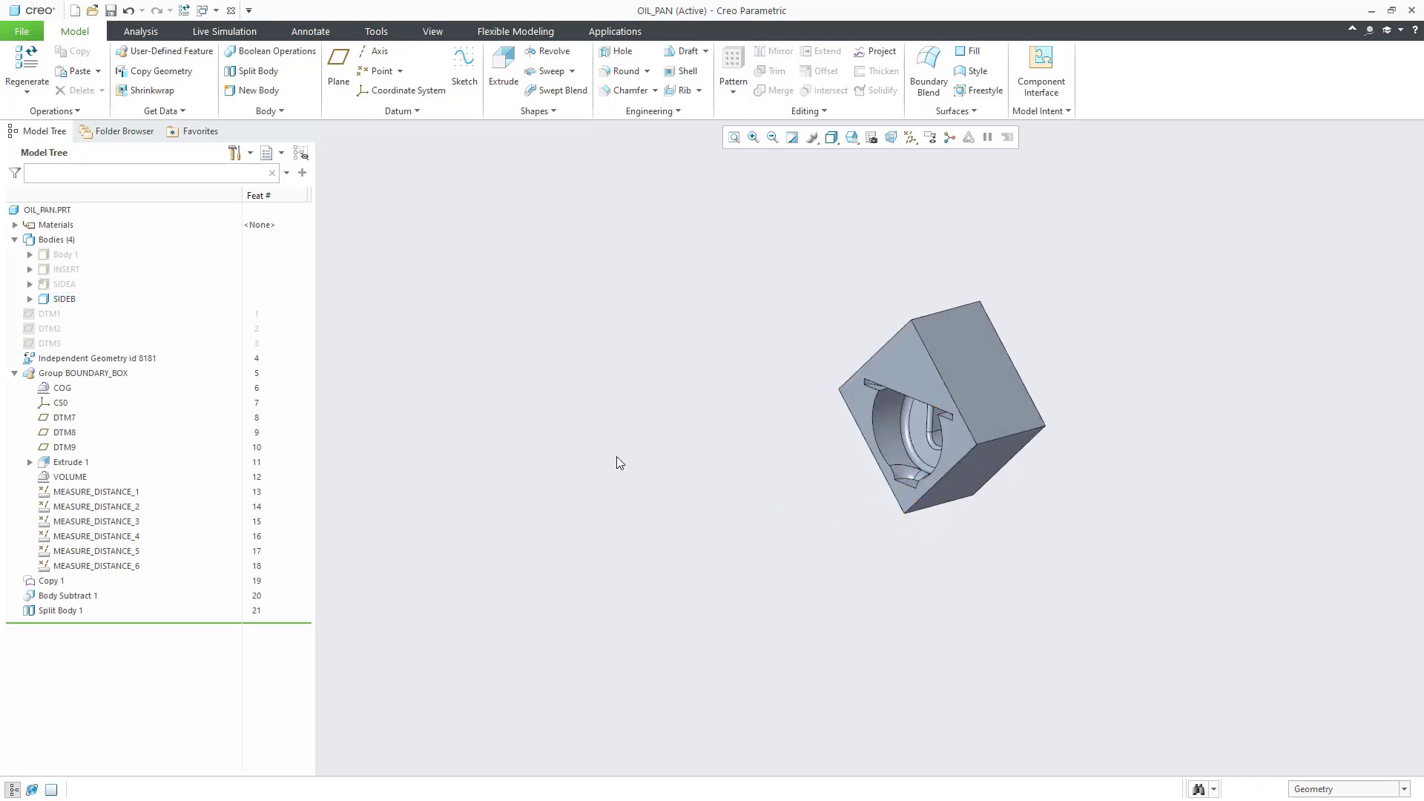
# Step: Create a new part named cardboardbox from the INSERT body
pyautogui.rightClick(65, 269)
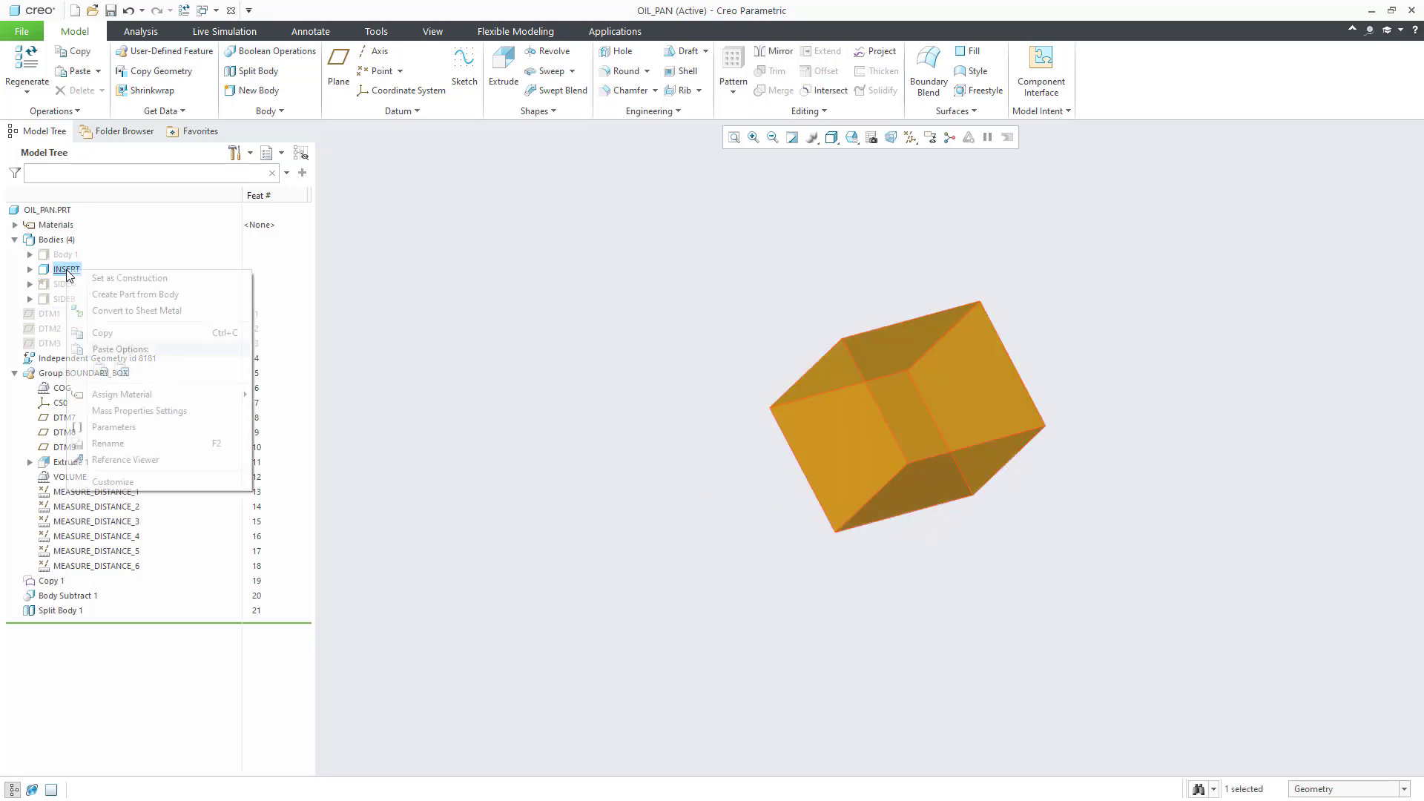
pyautogui.click(112, 296)
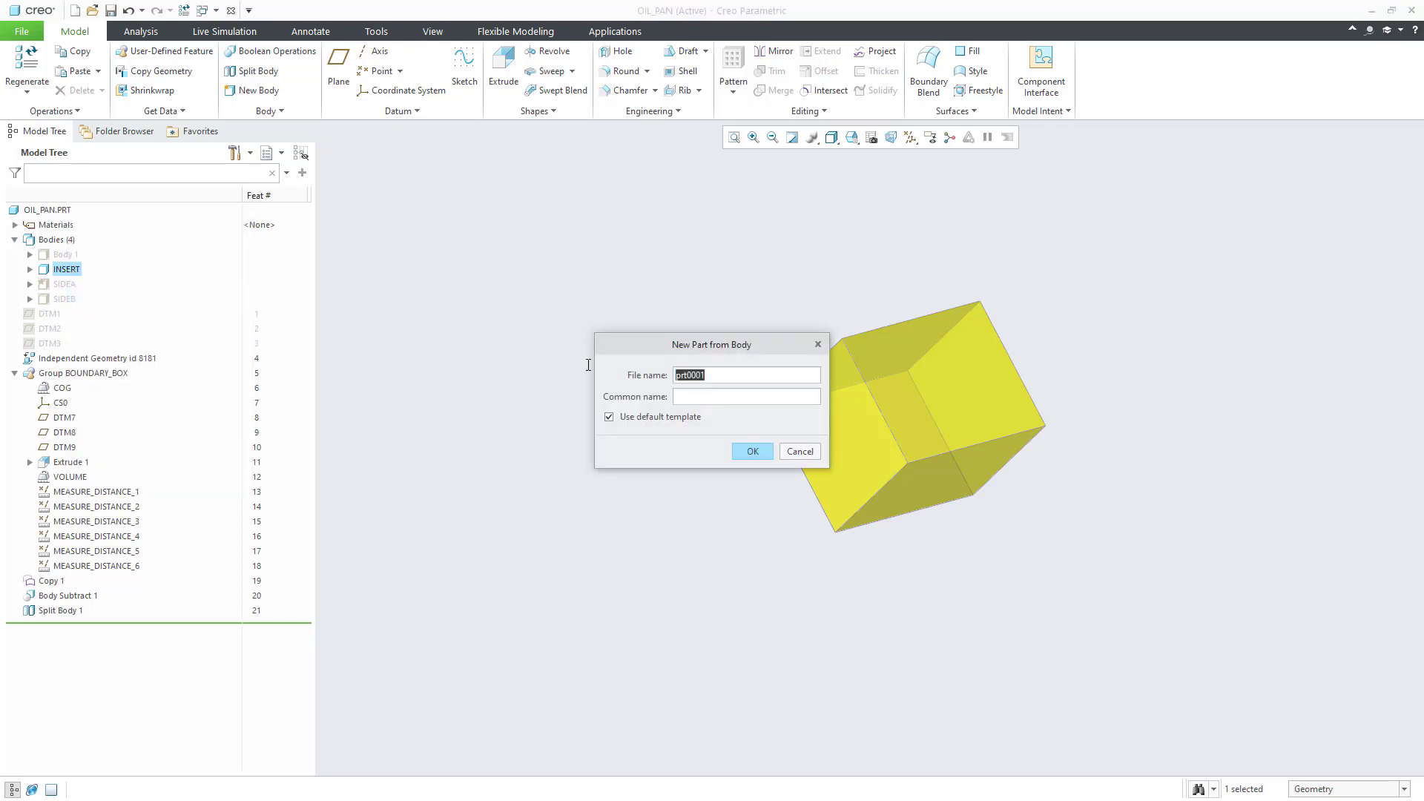
pyautogui.write('cardboardbox')
# Step: Create CARDBOARDBOX without the default template and convert it to sheet metal by Shell, thickness 1
pyautogui.click(609, 416)
pyautogui.click(751, 451)
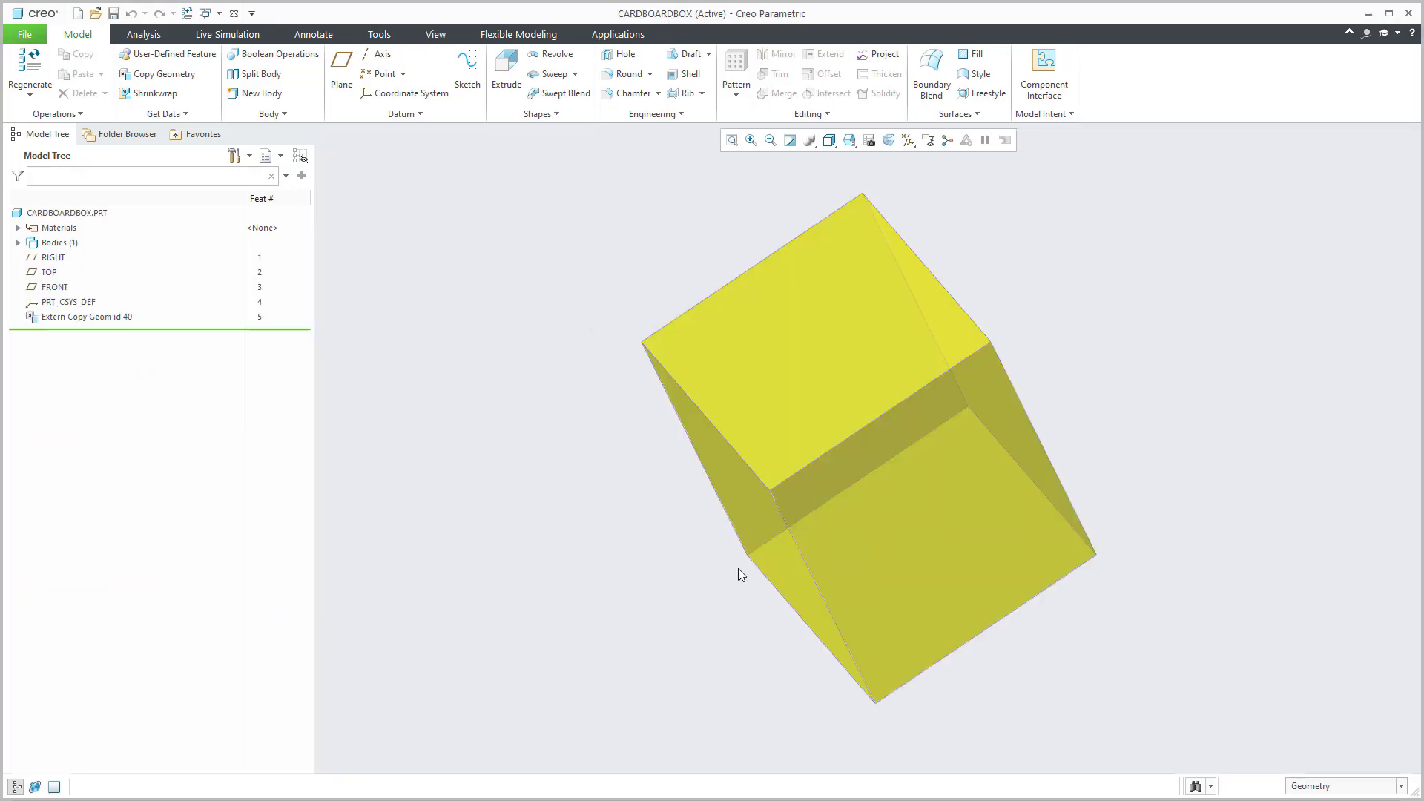
pyautogui.click(53, 113)
pyautogui.click(90, 360)
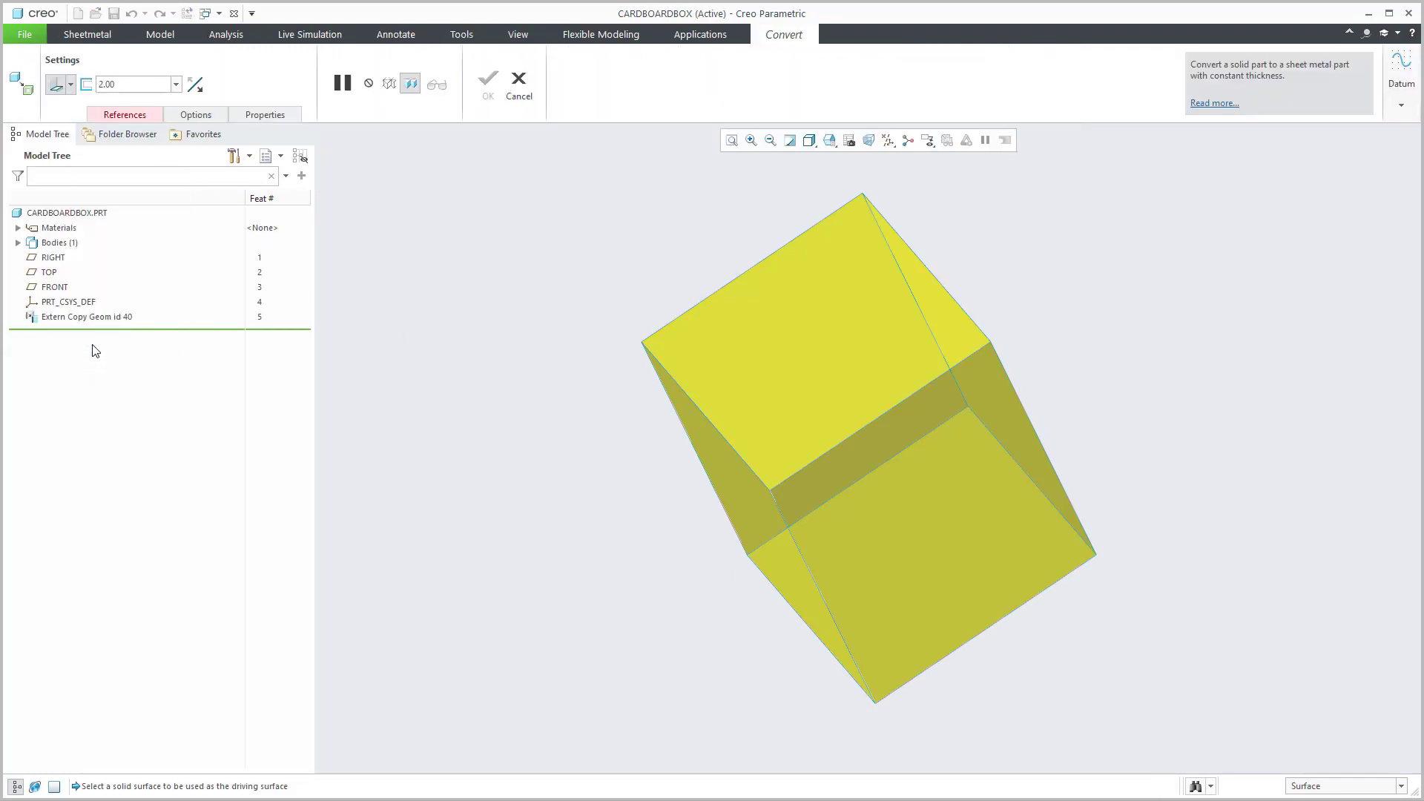
pyautogui.click(71, 84)
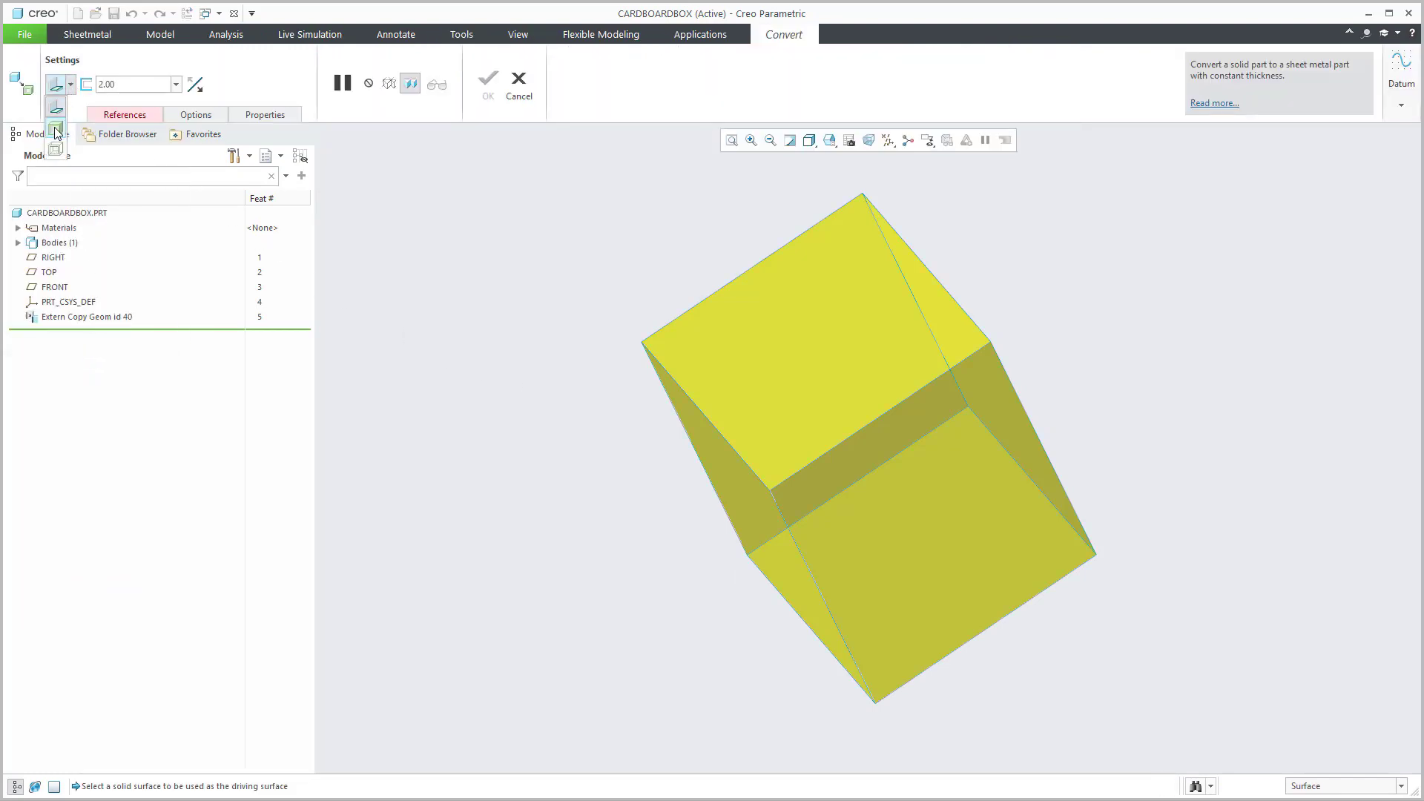
pyautogui.click(57, 127)
pyautogui.click(119, 83)
pyautogui.write('1')
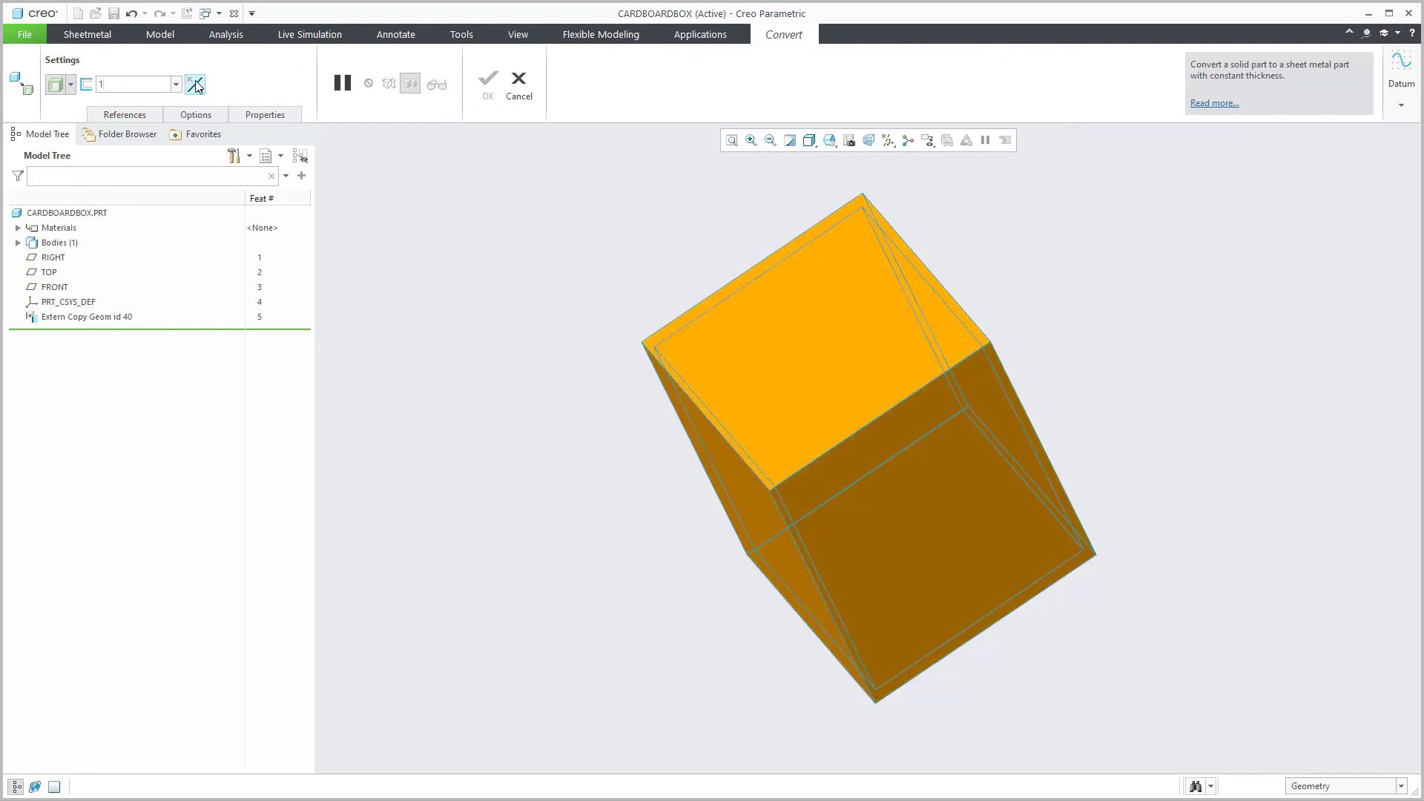
pyautogui.press('Return')
pyautogui.click(487, 83)
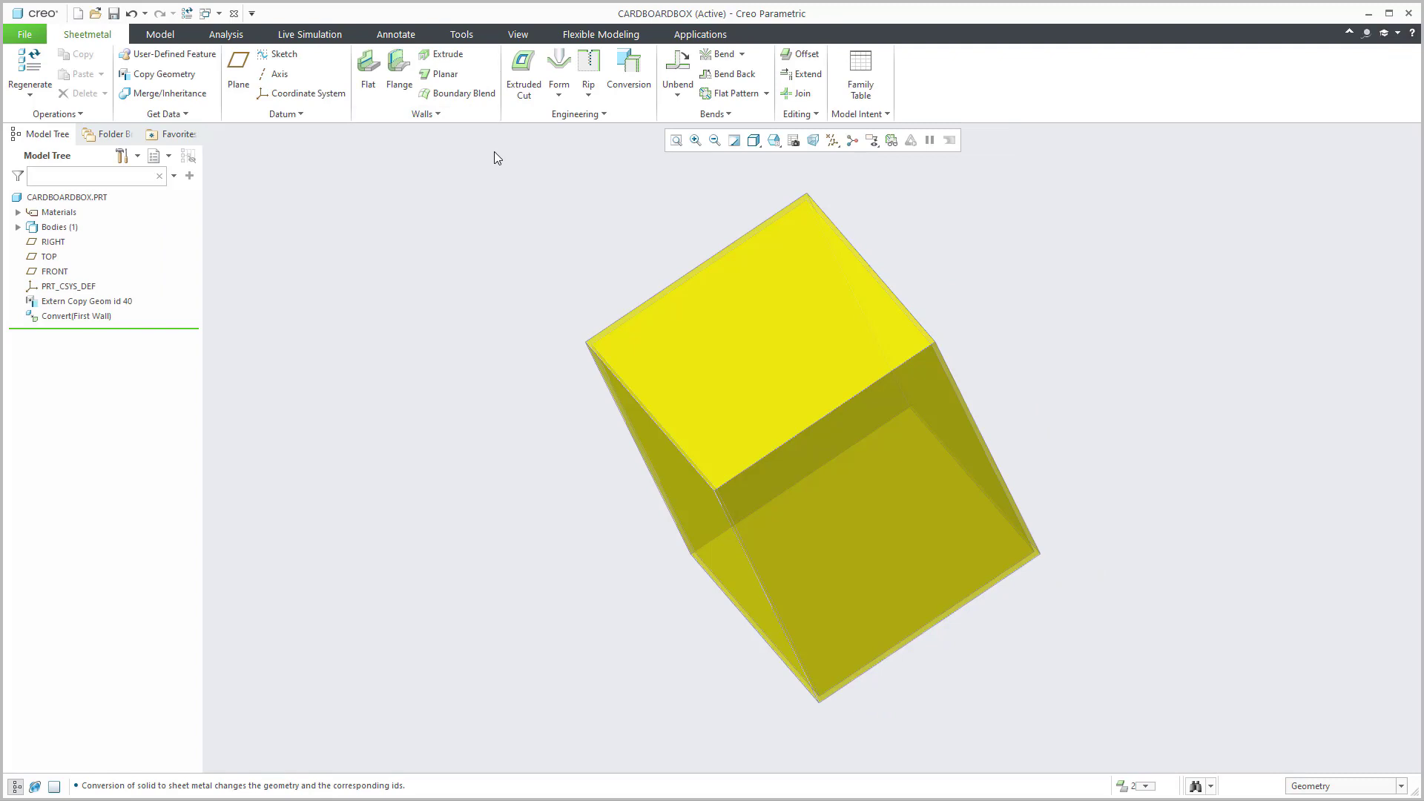
# Step: Add an Edge Rip along the box's middle, bottom, front vertical, upper-left and left vertical edges
pyautogui.click(625, 75)
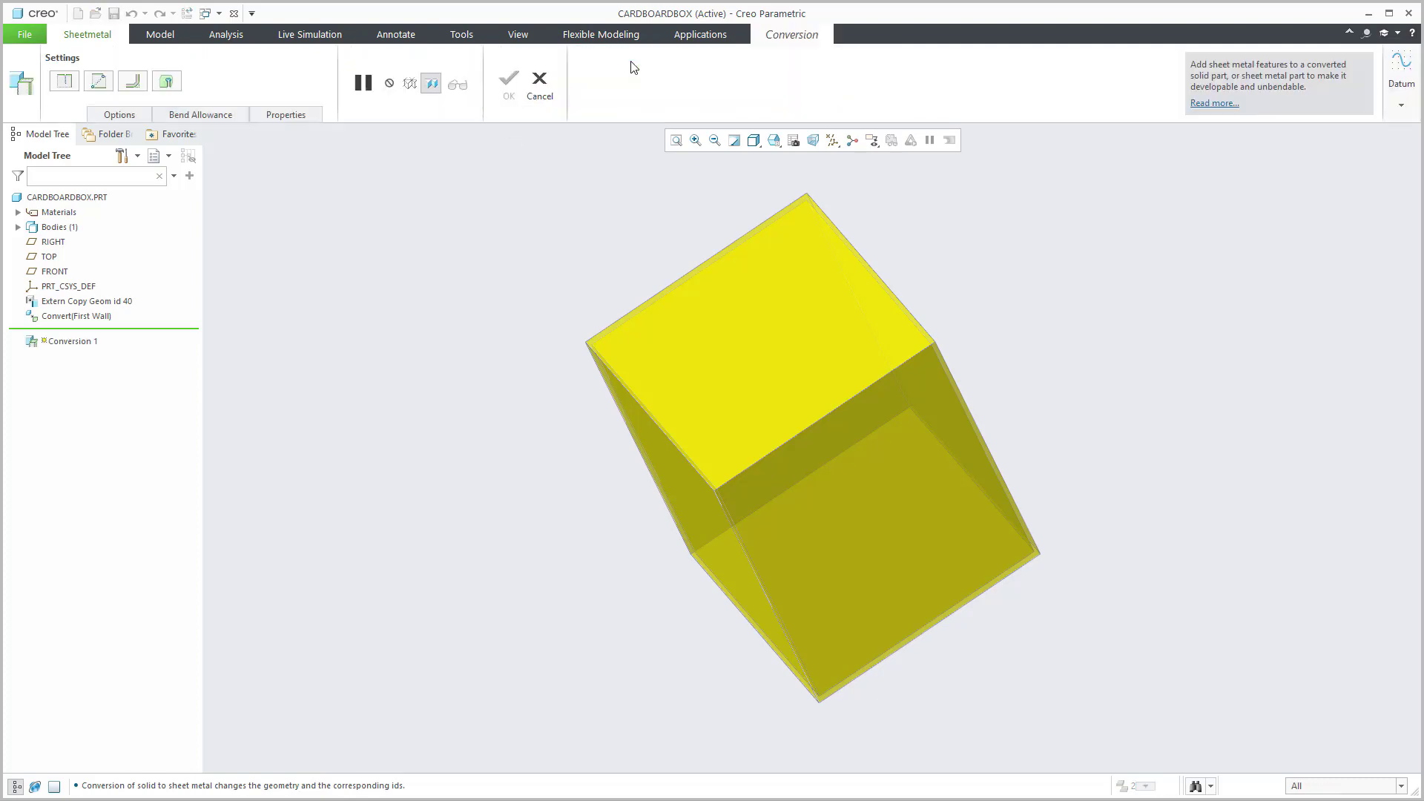
pyautogui.click(67, 82)
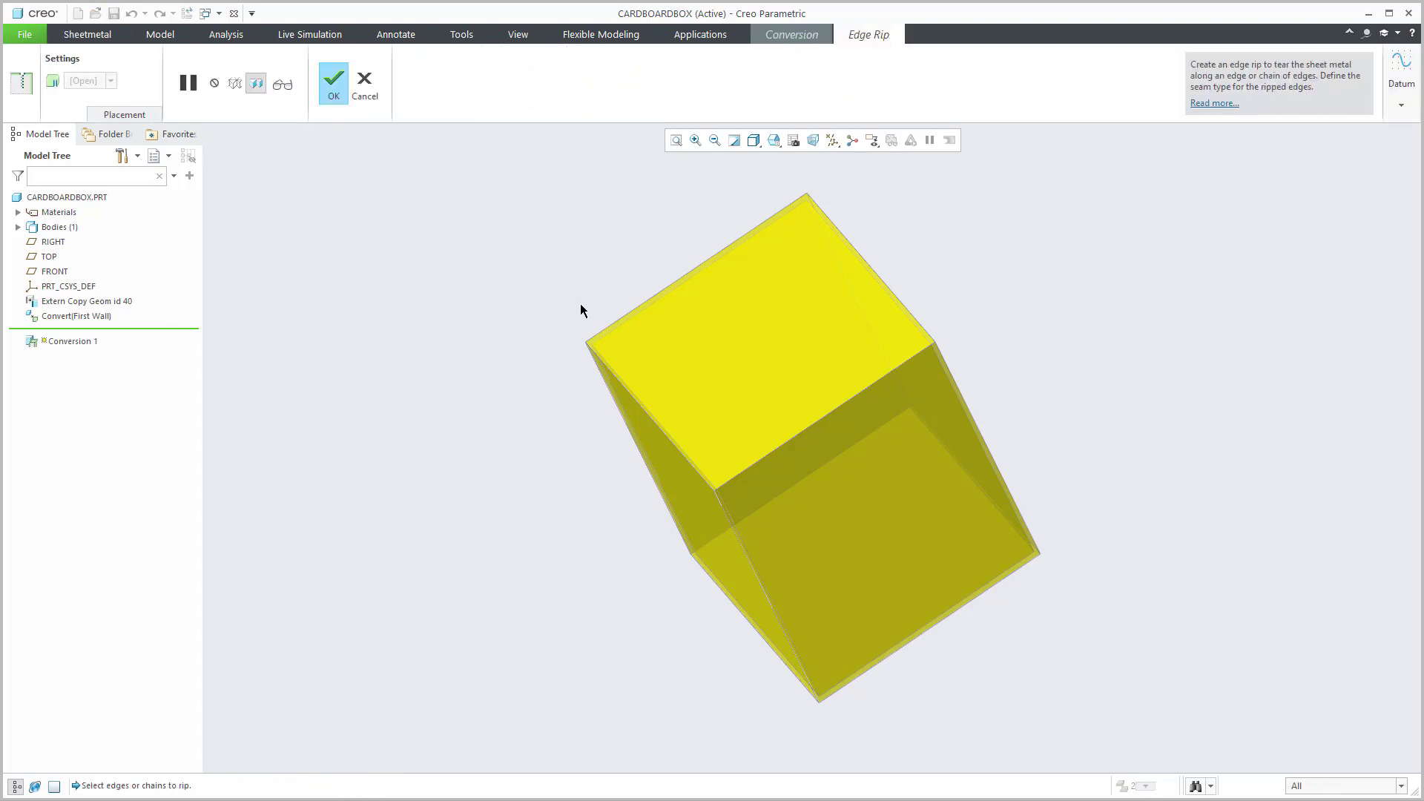
pyautogui.click(802, 432)
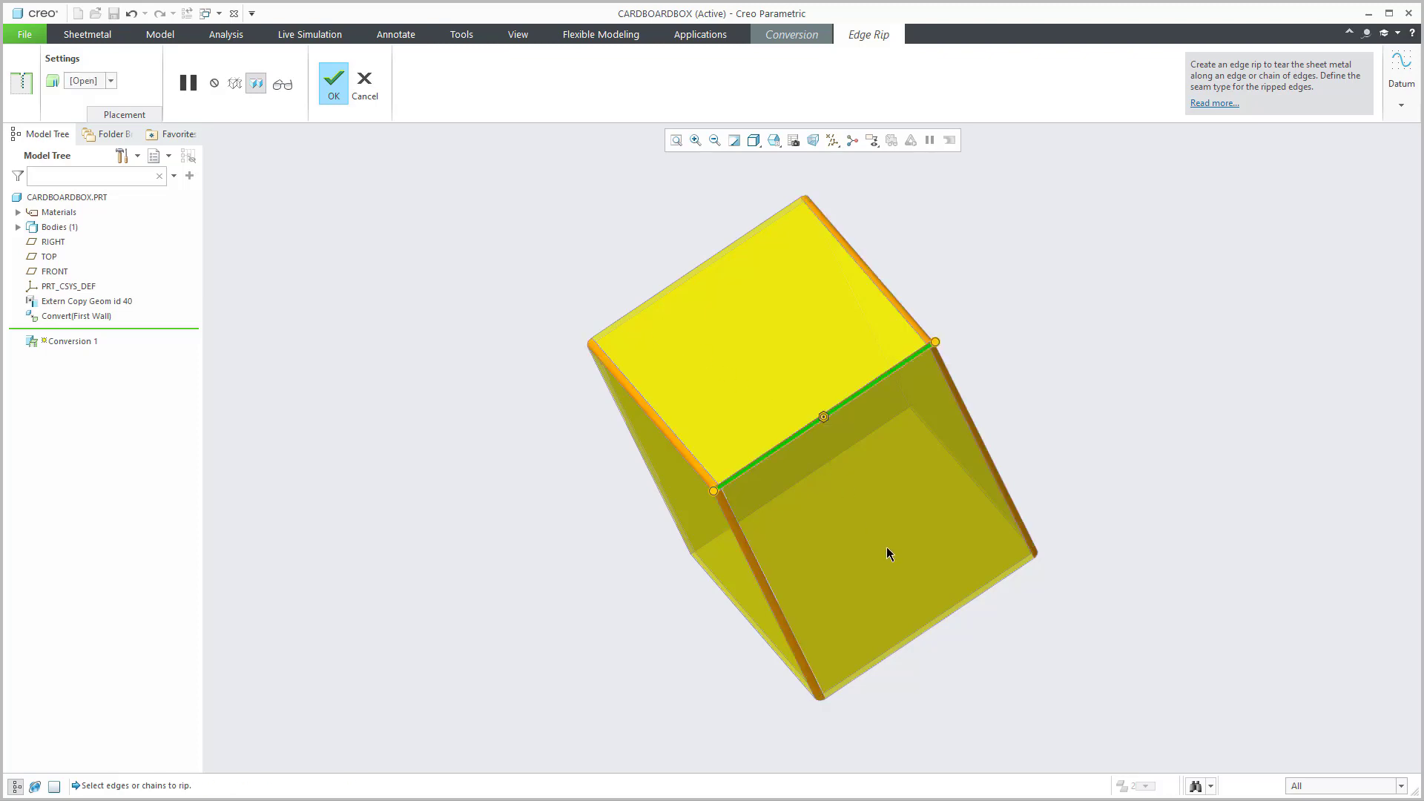
pyautogui.keyDown('ctrl'); pyautogui.click(924, 633); pyautogui.keyUp('ctrl')
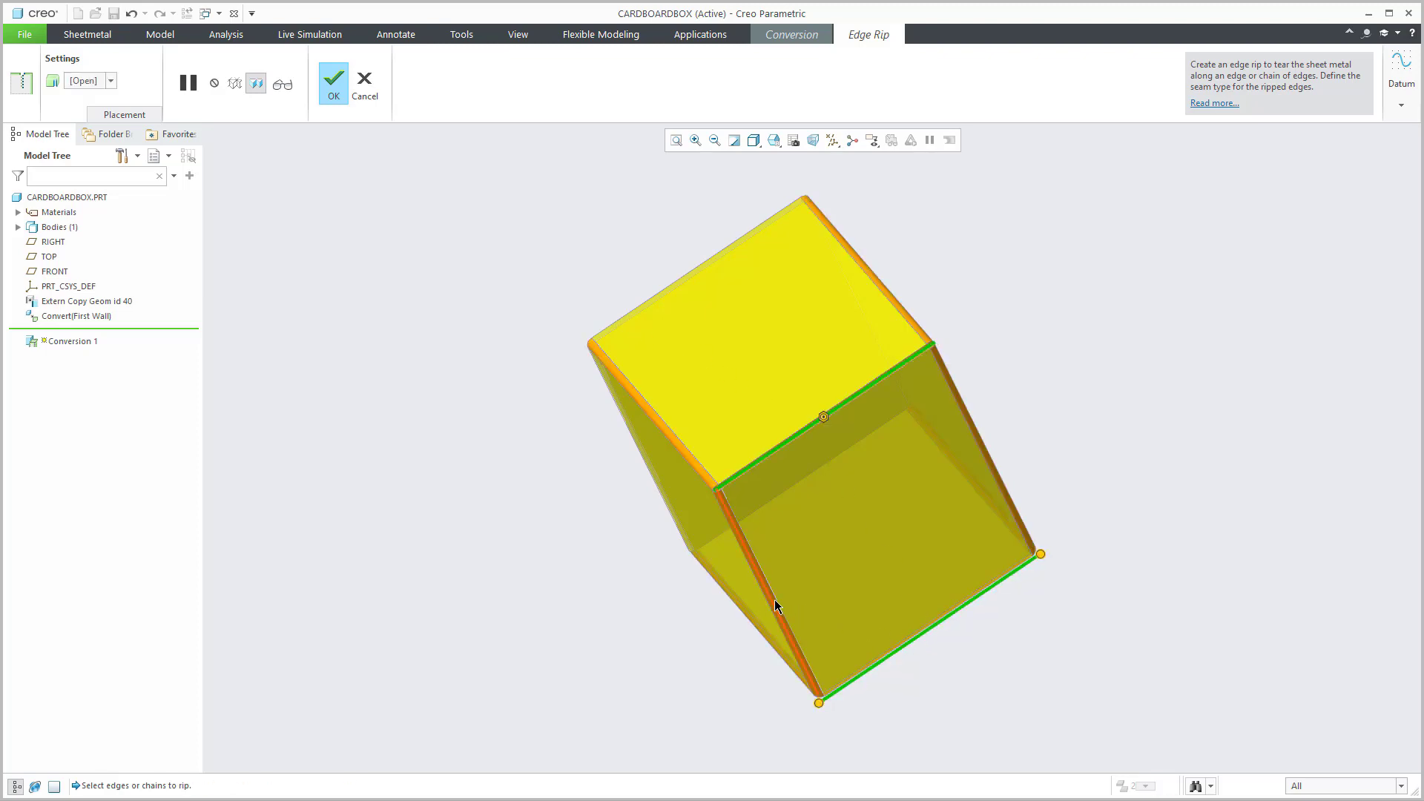
pyautogui.keyDown('ctrl'); pyautogui.click(763, 581); pyautogui.keyUp('ctrl')
pyautogui.keyDown('ctrl'); pyautogui.click(693, 469); pyautogui.keyUp('ctrl')
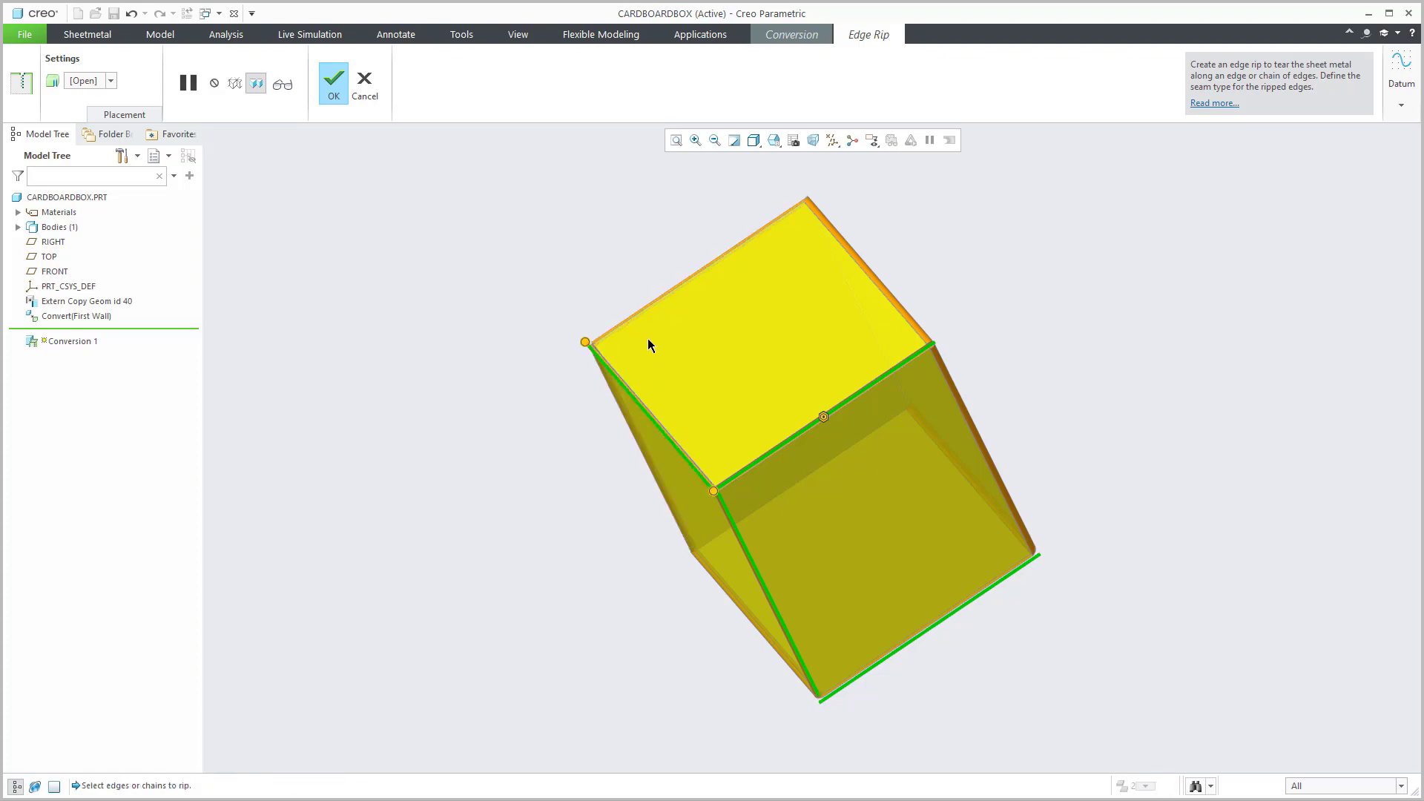
pyautogui.keyDown('ctrl'); pyautogui.click(634, 312); pyautogui.keyUp('ctrl')
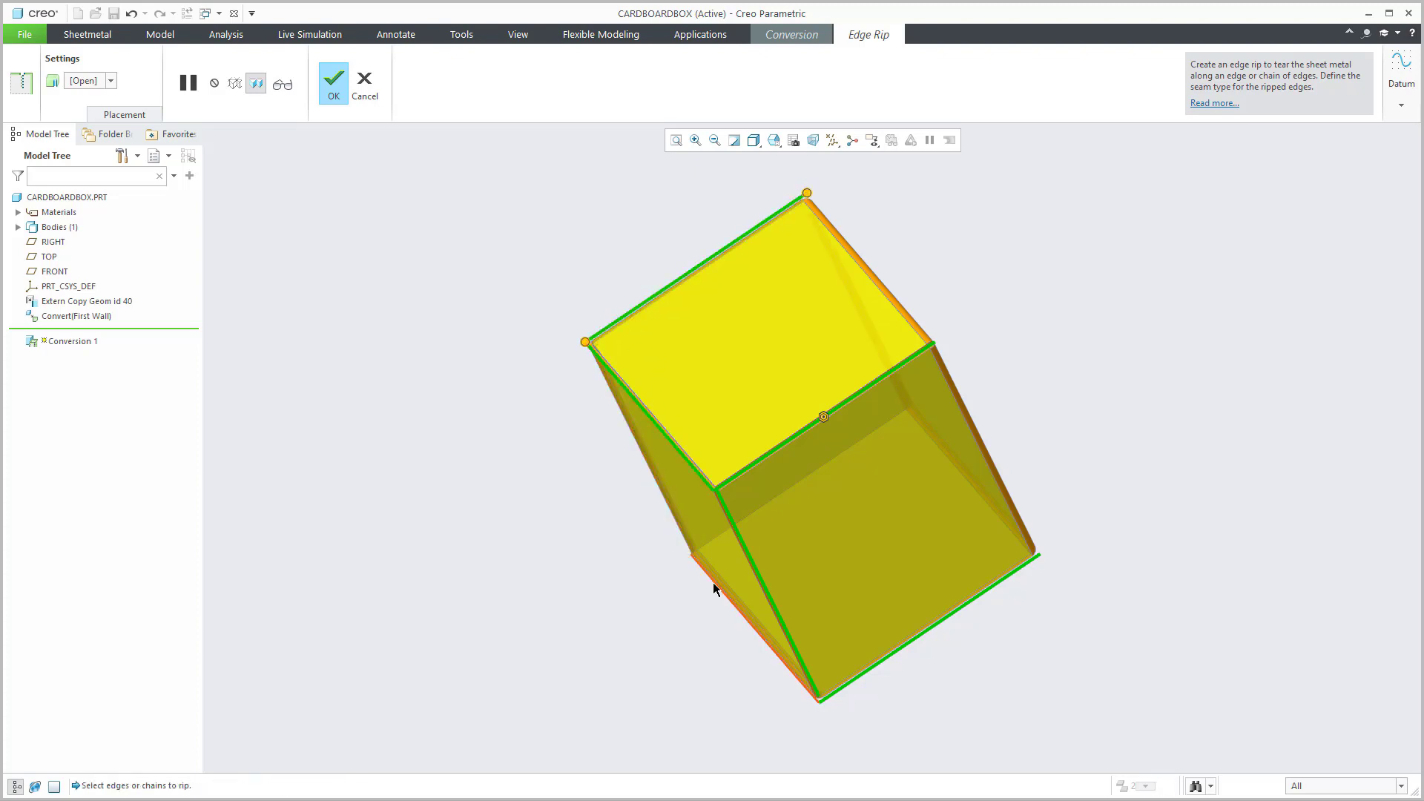
pyautogui.moveTo(715, 588); pyautogui.dragTo(815, 558, button='middle')
pyautogui.keyDown('ctrl'); pyautogui.click(667, 506); pyautogui.keyUp('ctrl')
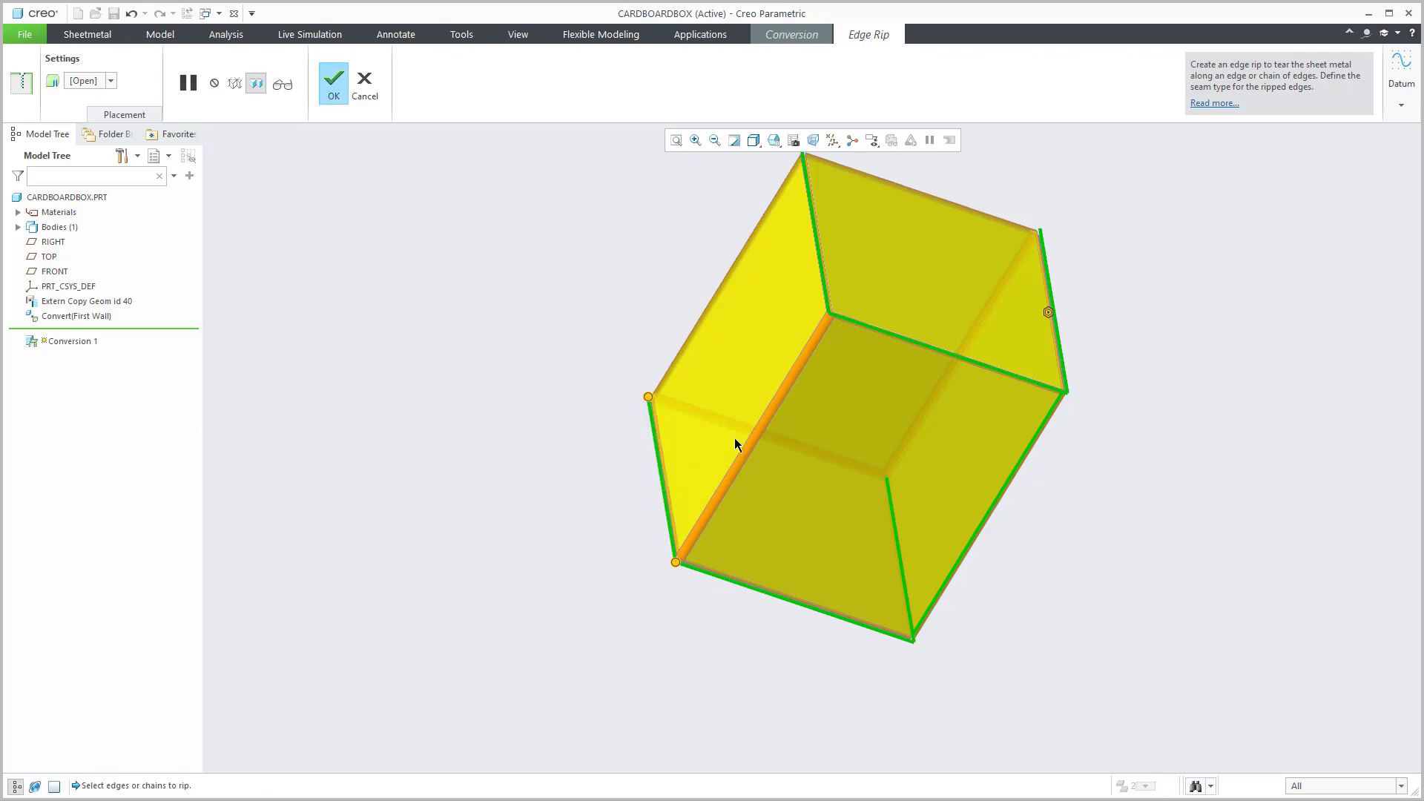
# Step: Confirm the edge rip, finish the conversion, and unbend the box into a flat pattern
pyautogui.click(335, 93)
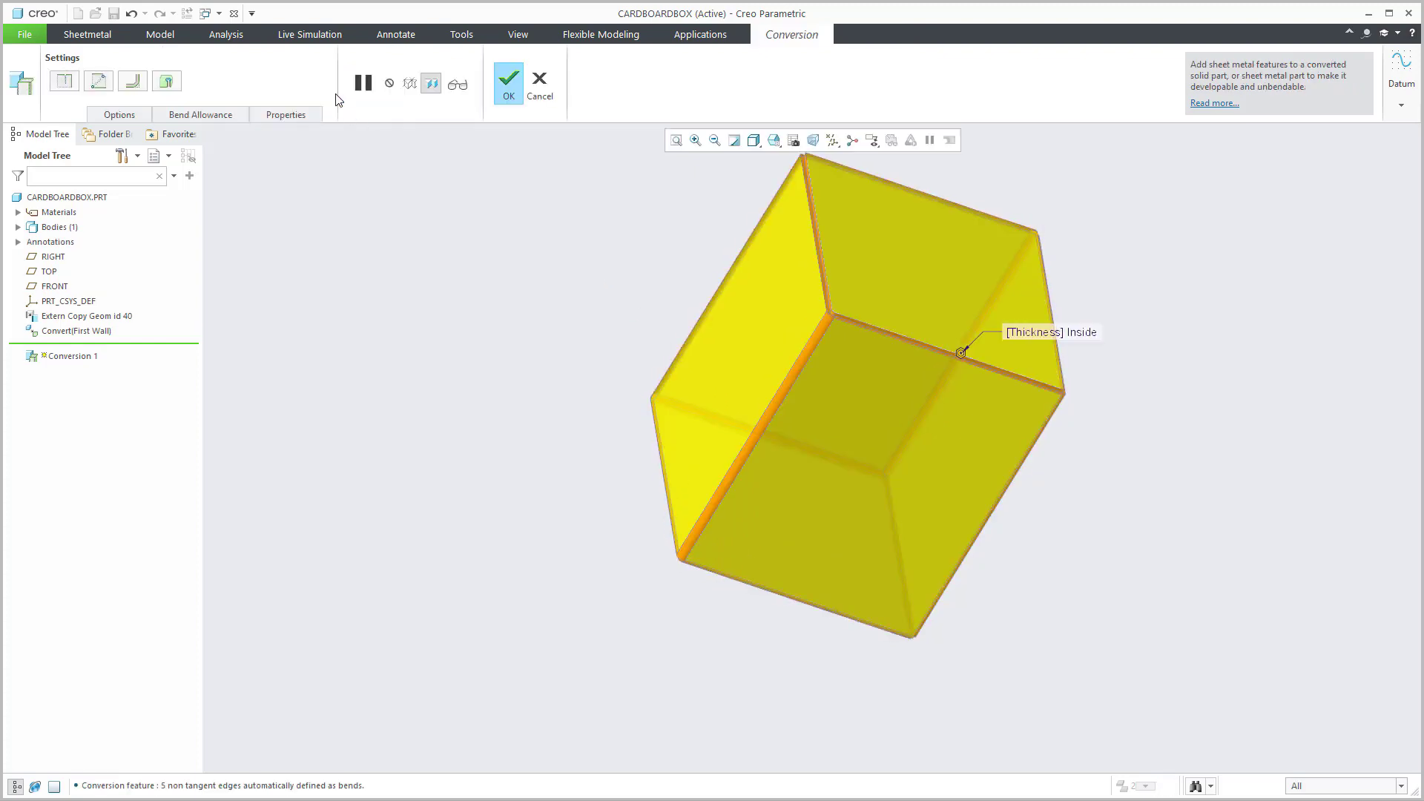
pyautogui.click(509, 83)
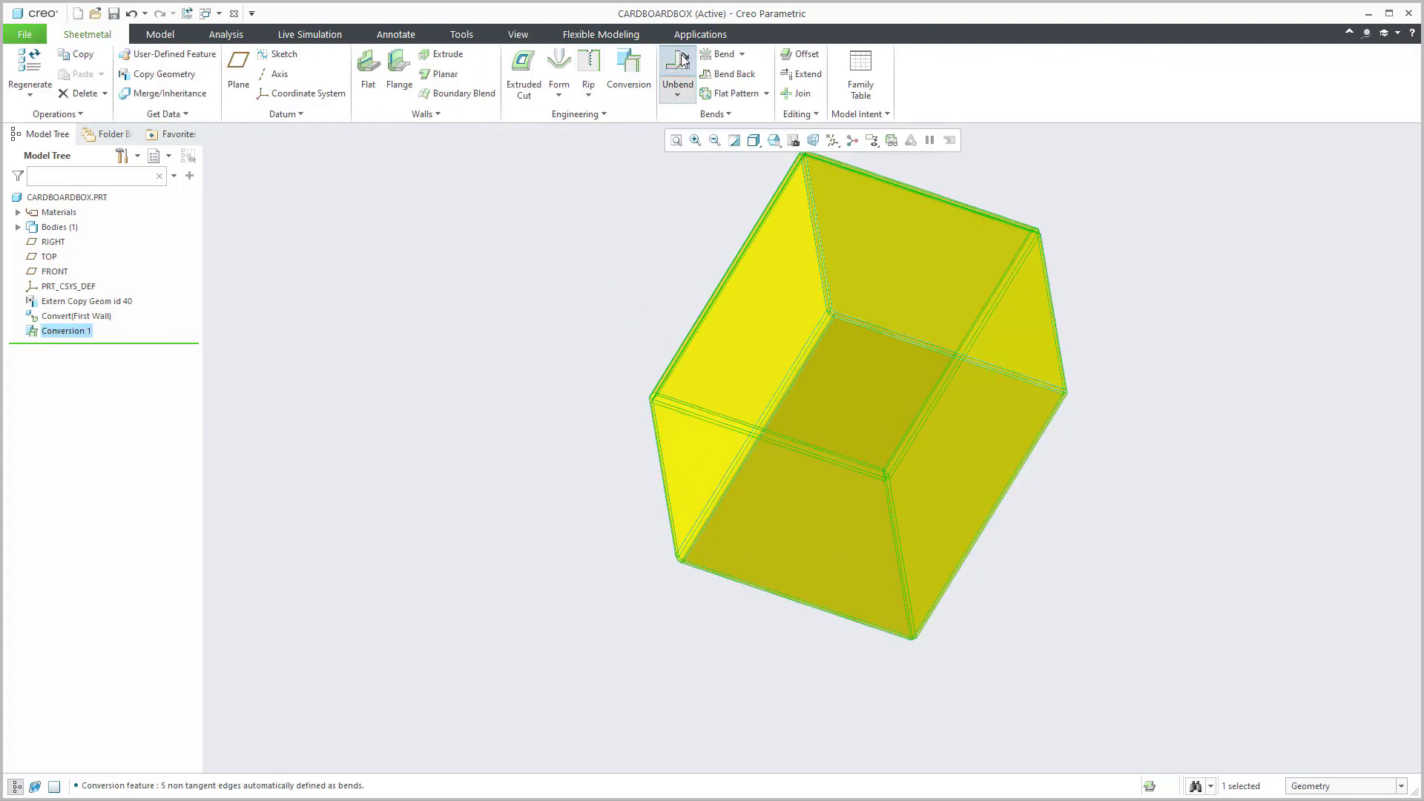
pyautogui.click(679, 63)
pyautogui.click(776, 86)
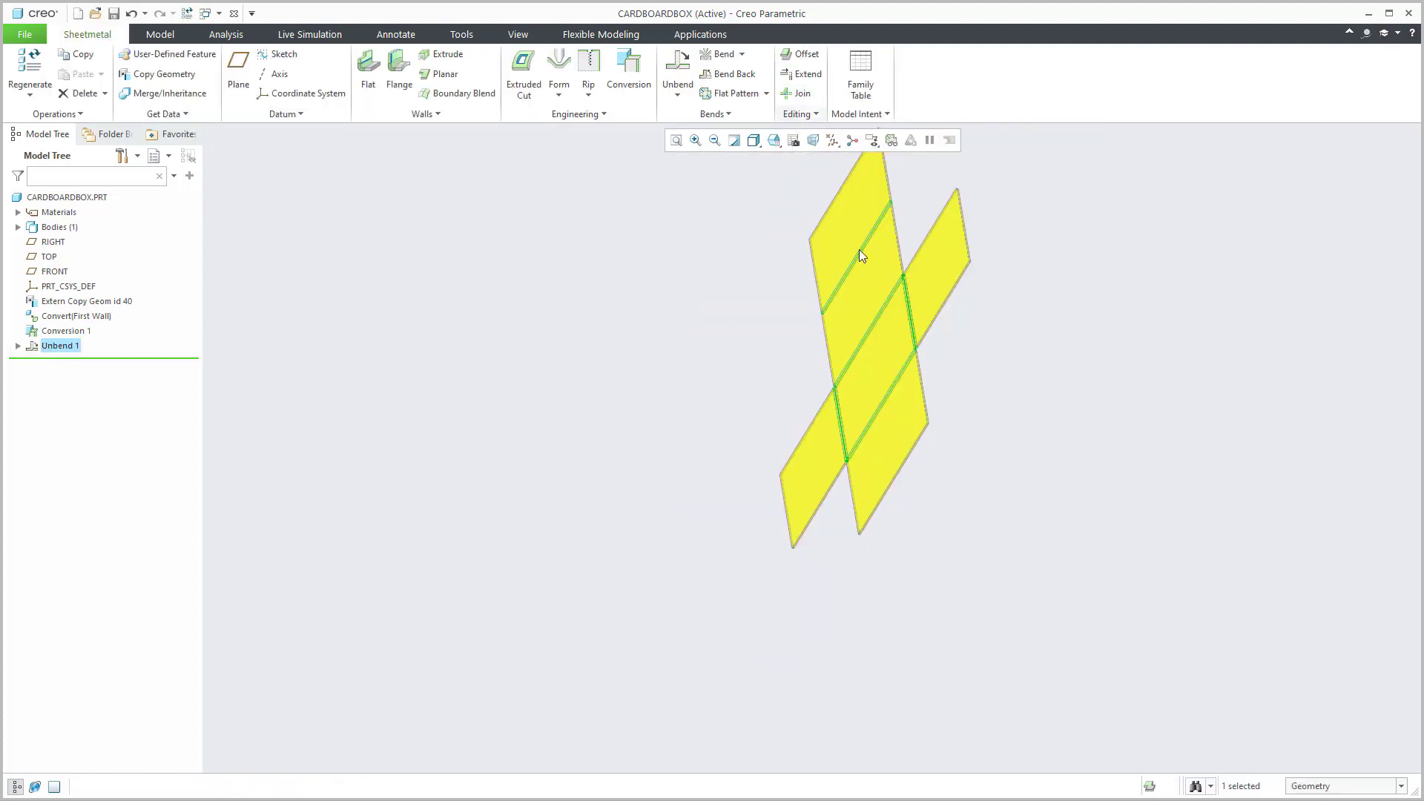
pyautogui.moveTo(903, 301)
pyautogui.mouseDown(button='middle')
pyautogui.moveTo(895, 321)
pyautogui.moveTo(963, 261)
pyautogui.moveTo(983, 301)
pyautogui.moveTo(979, 383)
pyautogui.mouseUp(button='middle')
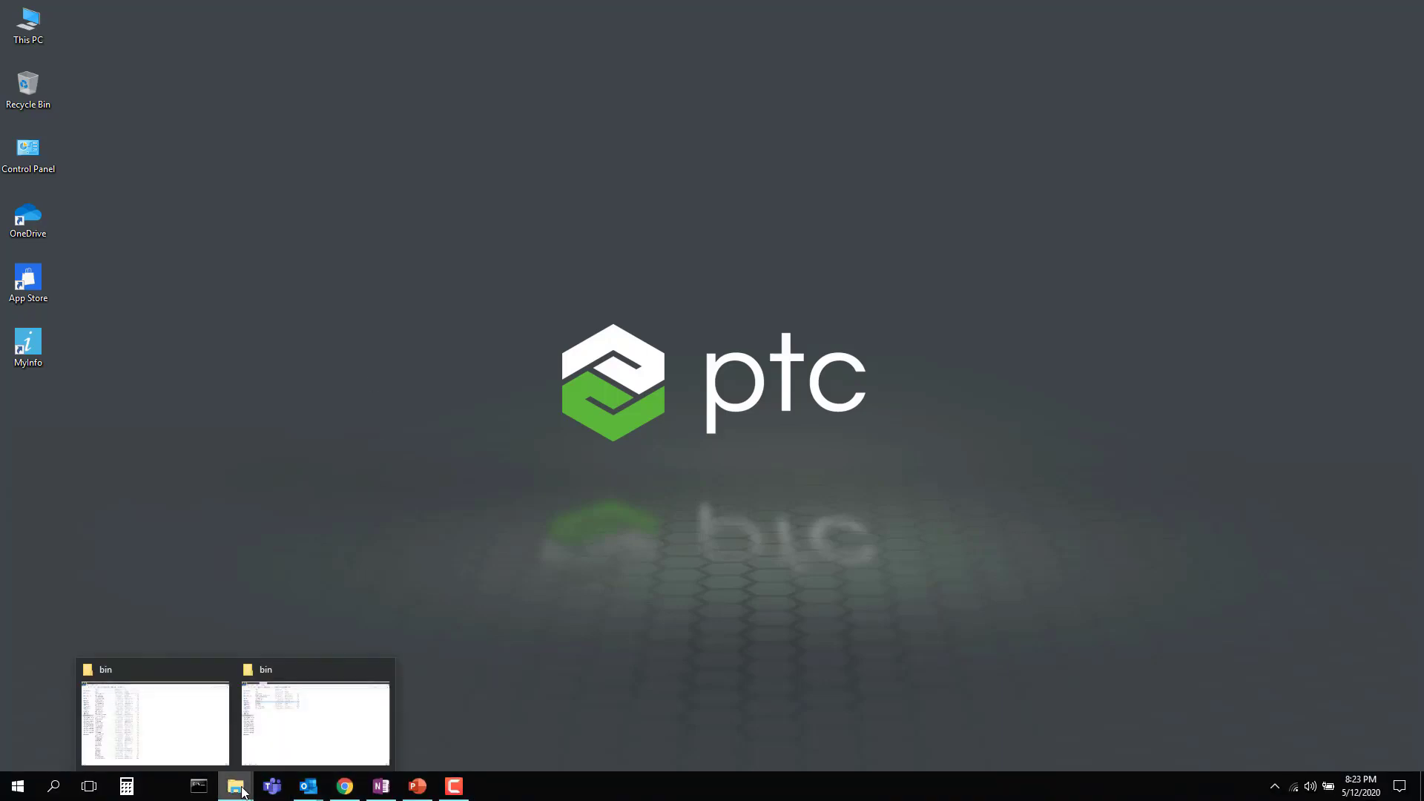
# Step: Run ptcstatus.bat in the FLEXnet bin folder, then switch to the Creo Parametric bin folder
pyautogui.click(295, 733)
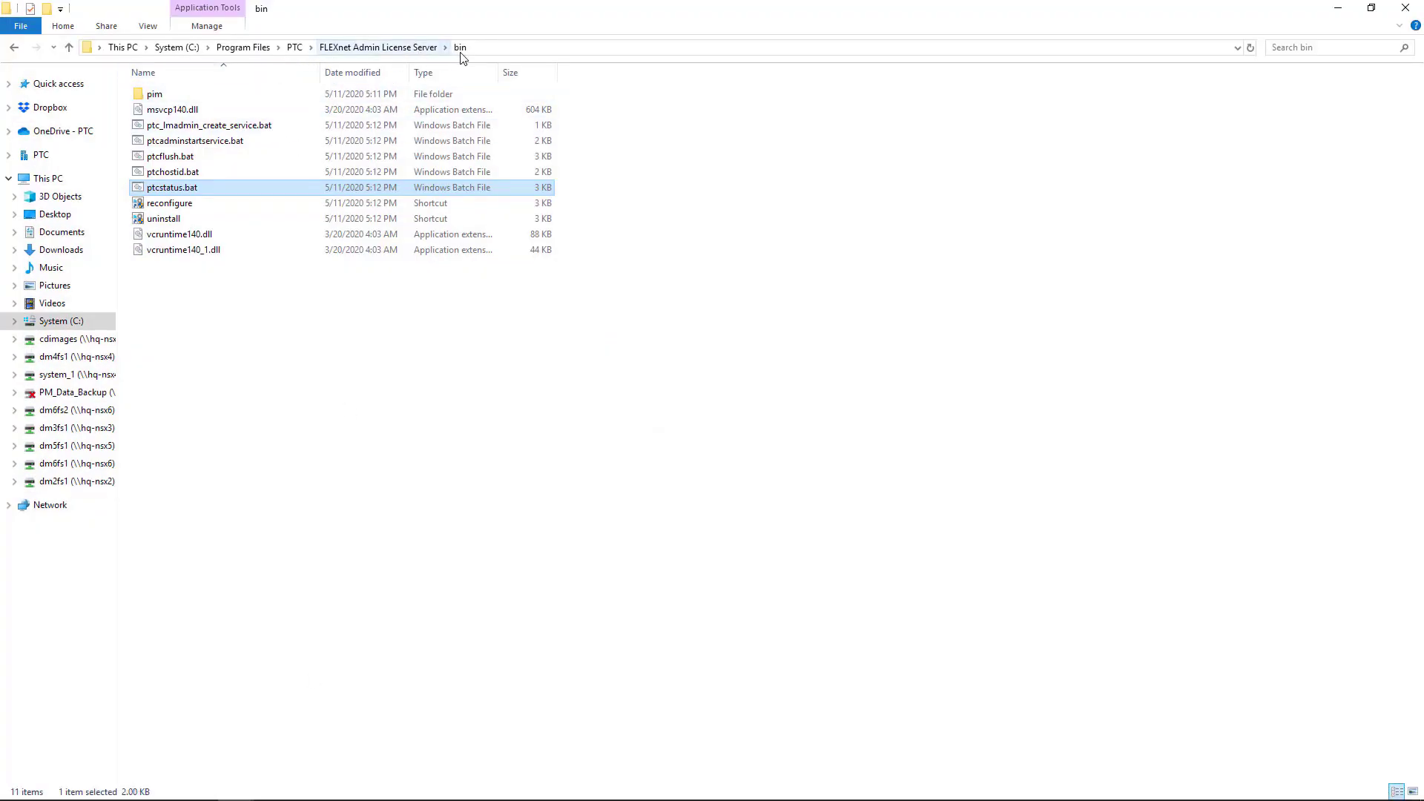
pyautogui.doubleClick(175, 188)
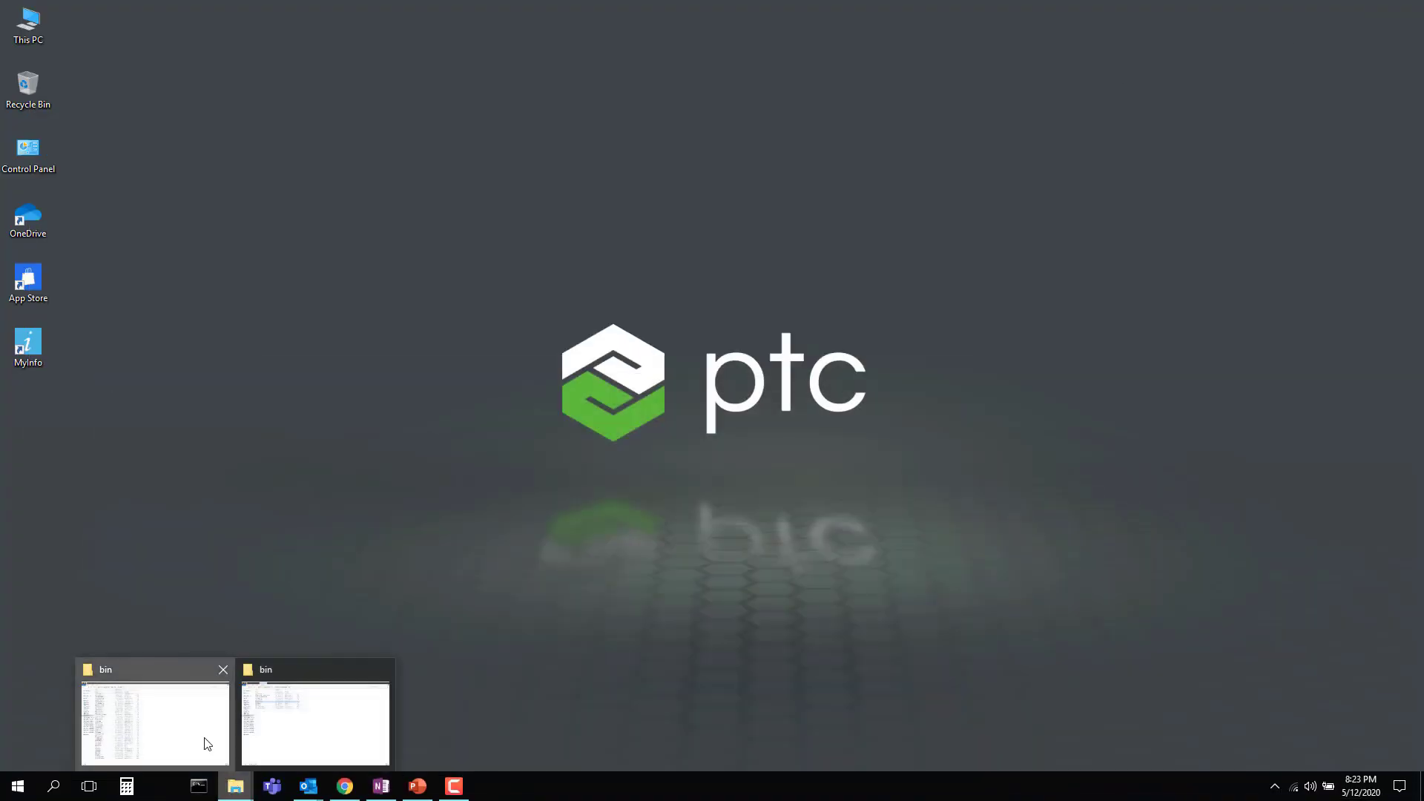
pyautogui.click(203, 741)
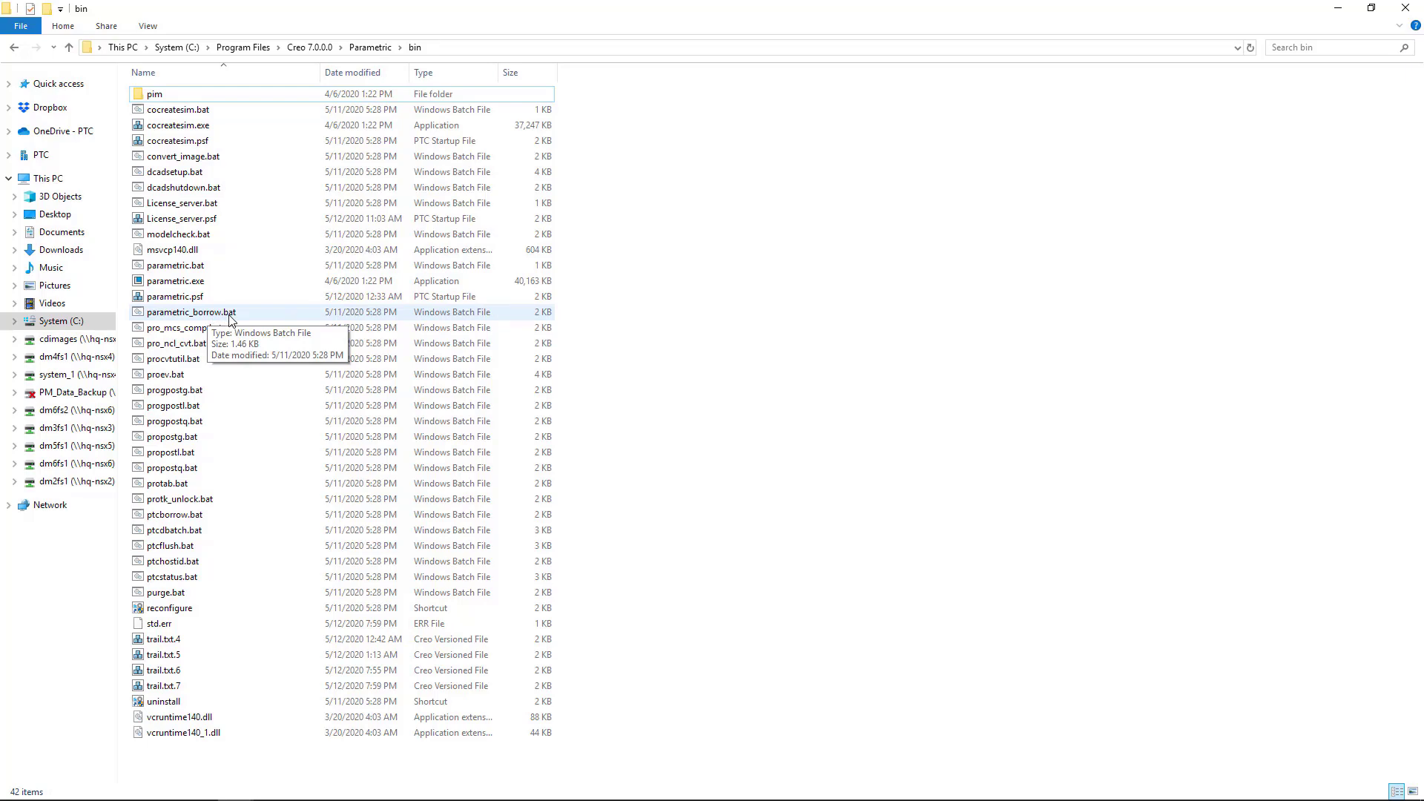
# Step: Launch parametric_borrow.bat with a 5-day borrowing period and start Creo
pyautogui.click(230, 318)
pyautogui.doubleClick(230, 317)
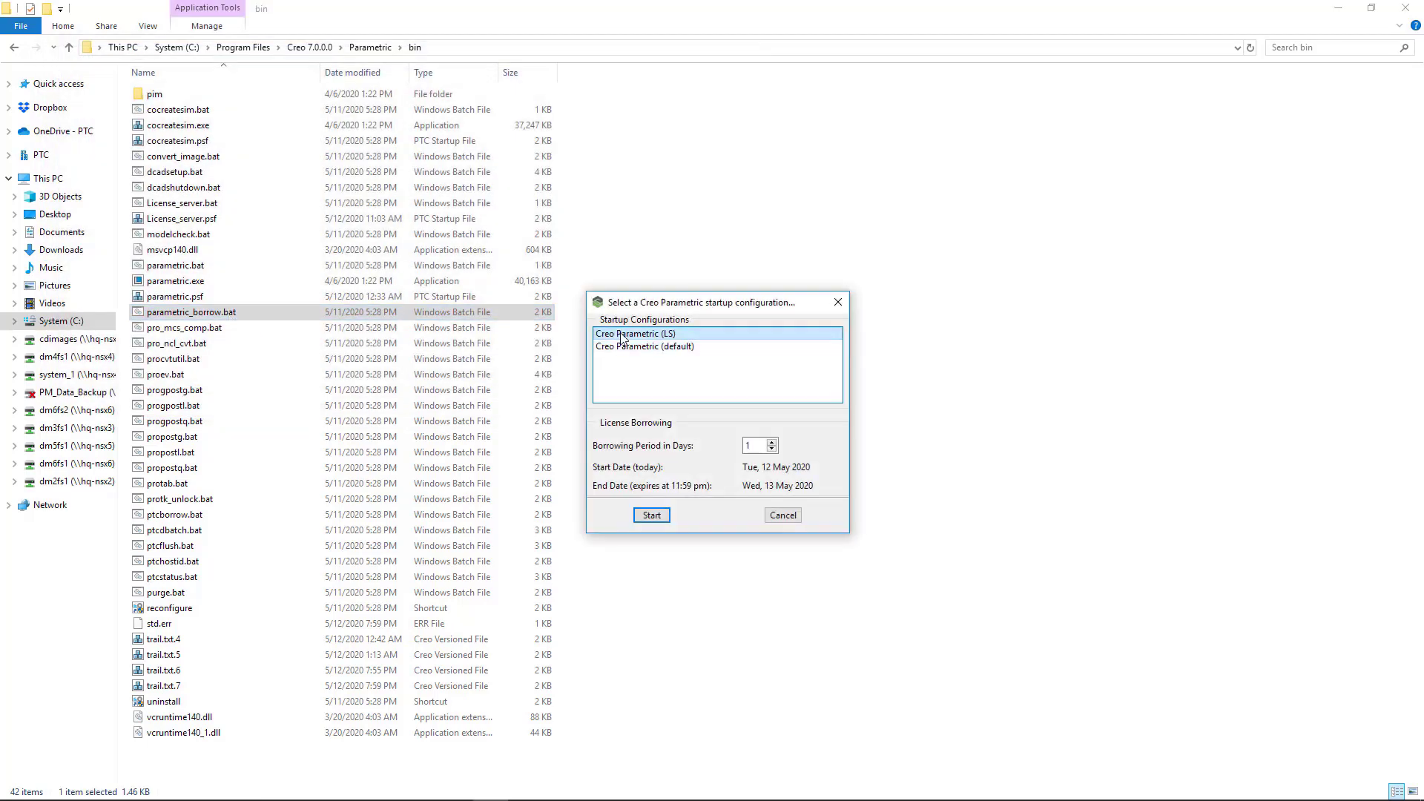
pyautogui.click(772, 442)
pyautogui.click(772, 442)
pyautogui.click(772, 442)
pyautogui.click(772, 442)
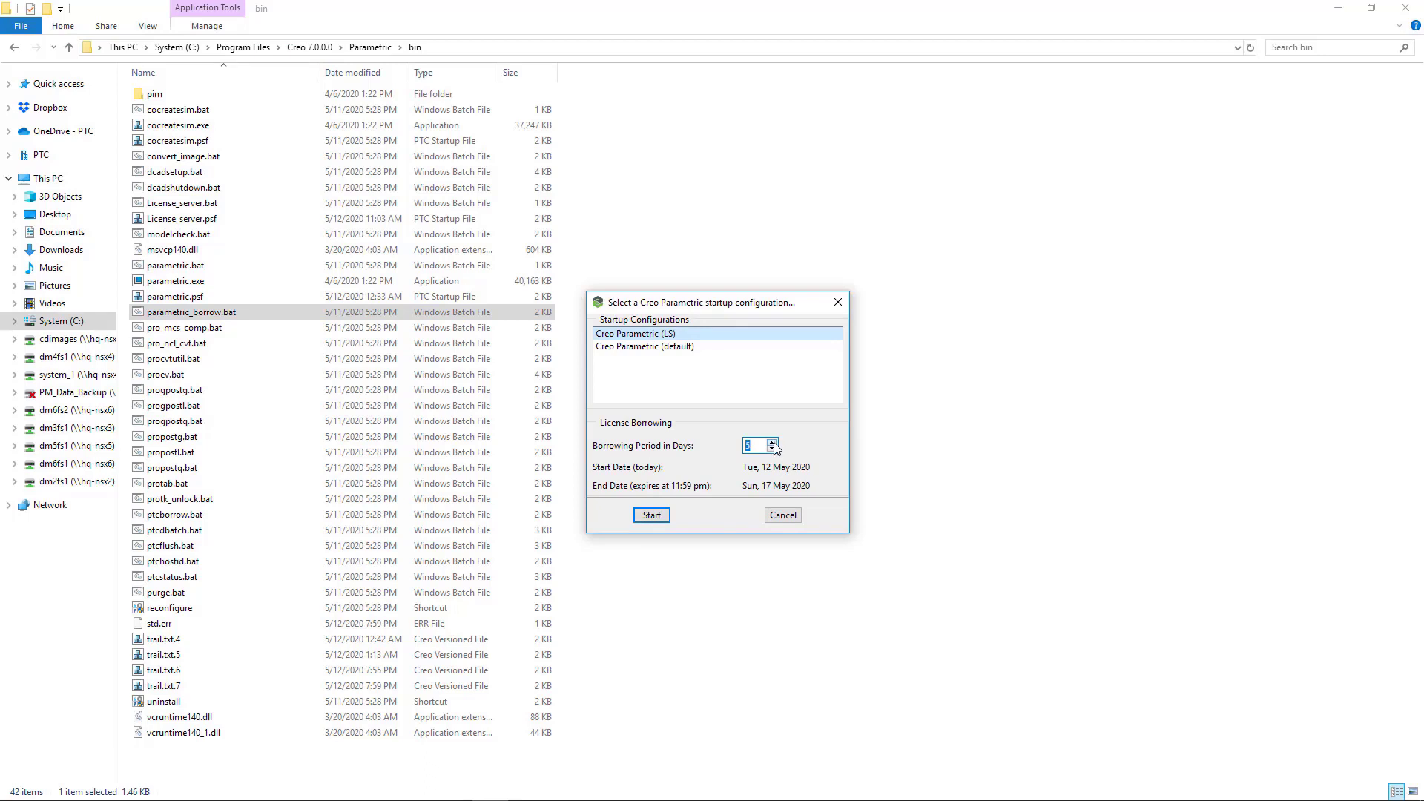
pyautogui.click(772, 449)
pyautogui.click(772, 442)
pyautogui.click(658, 514)
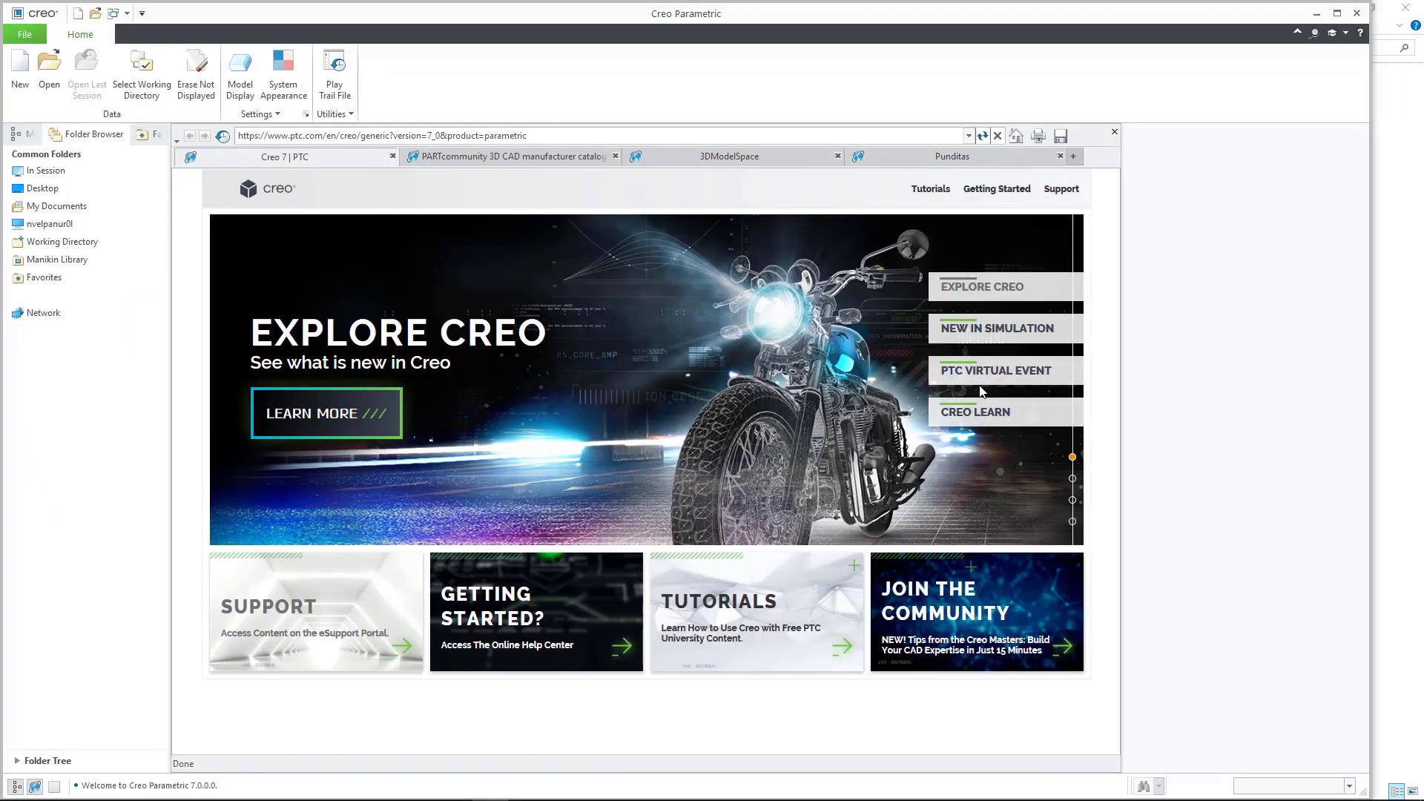
# Step: Maximize the Creo window, then exit Creo Parametric
pyautogui.click(1337, 13)
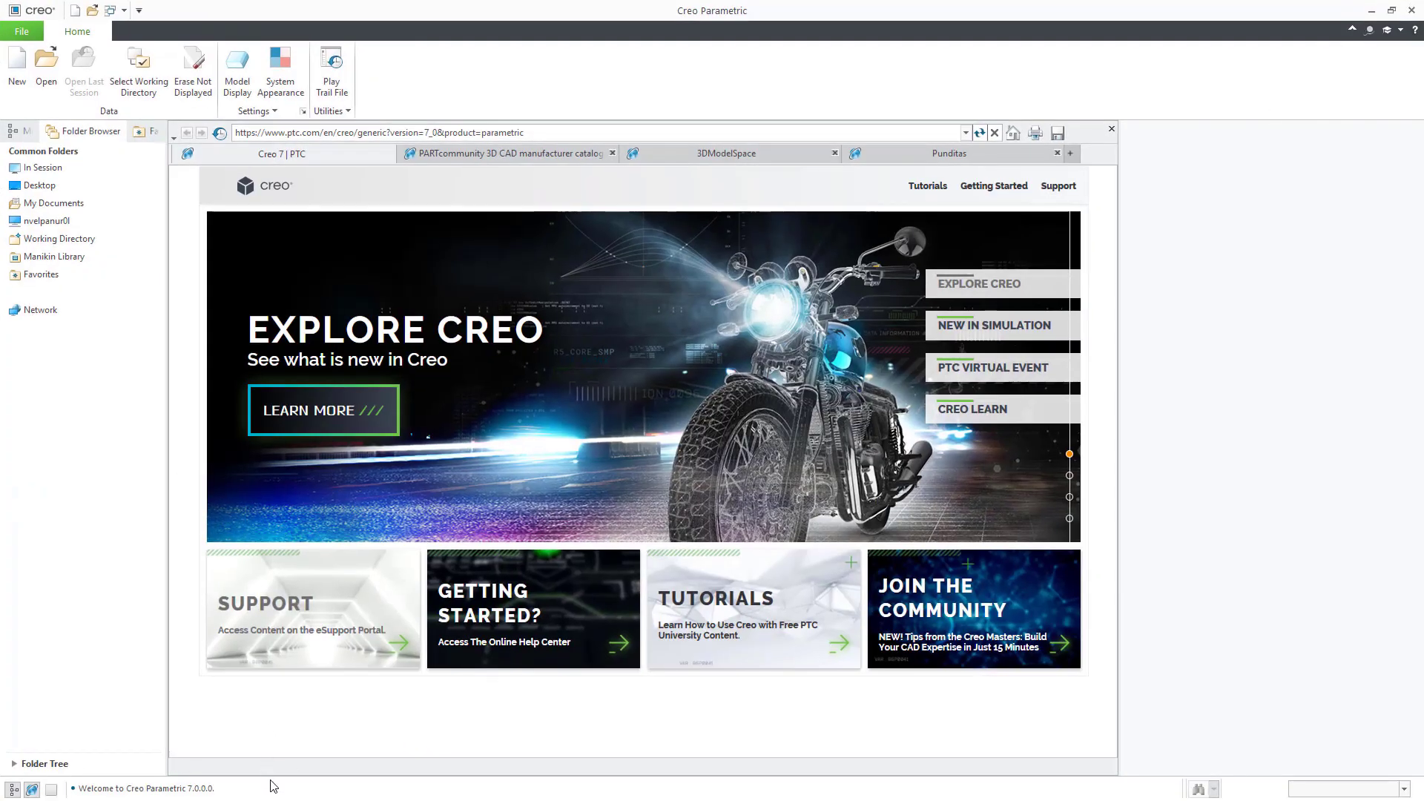
pyautogui.click(1412, 12)
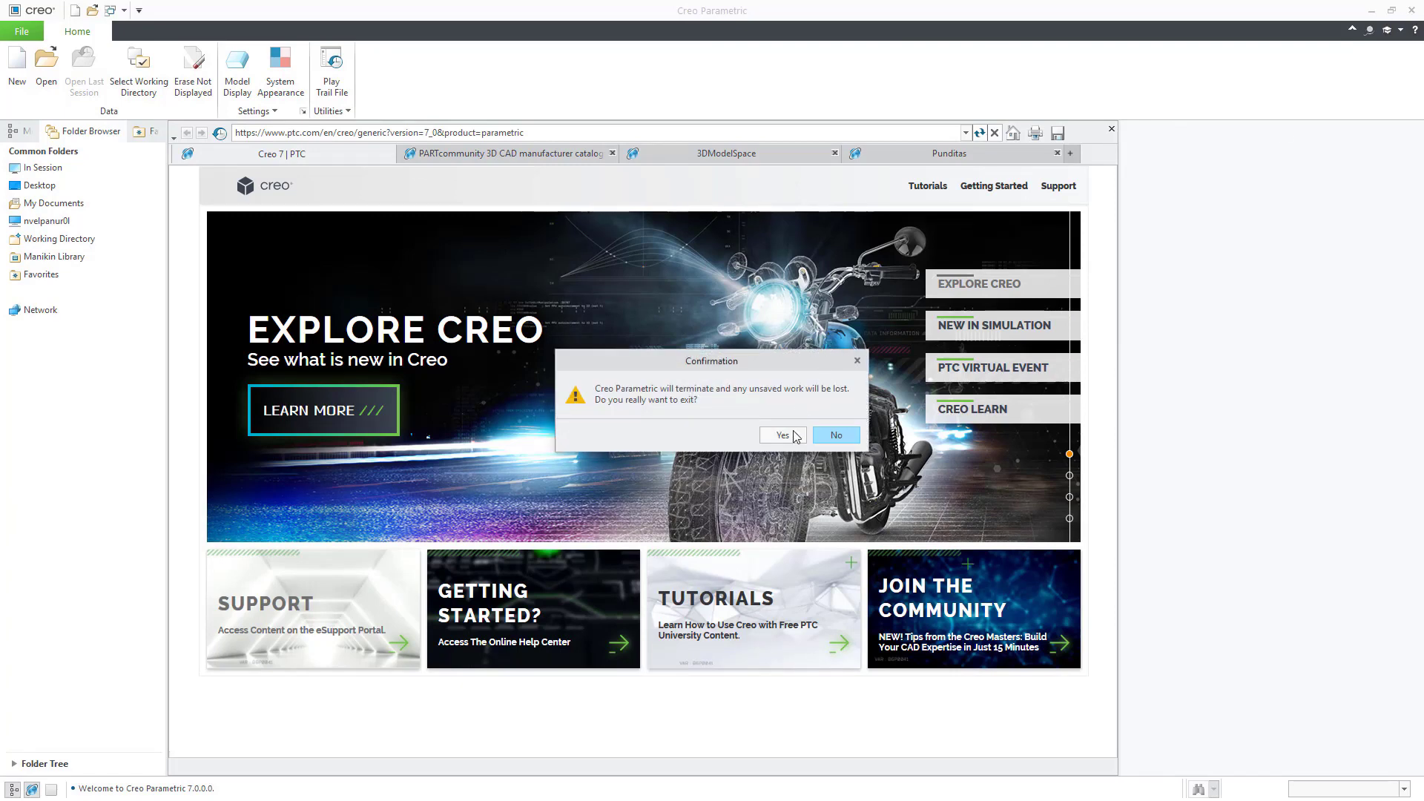
pyautogui.click(795, 436)
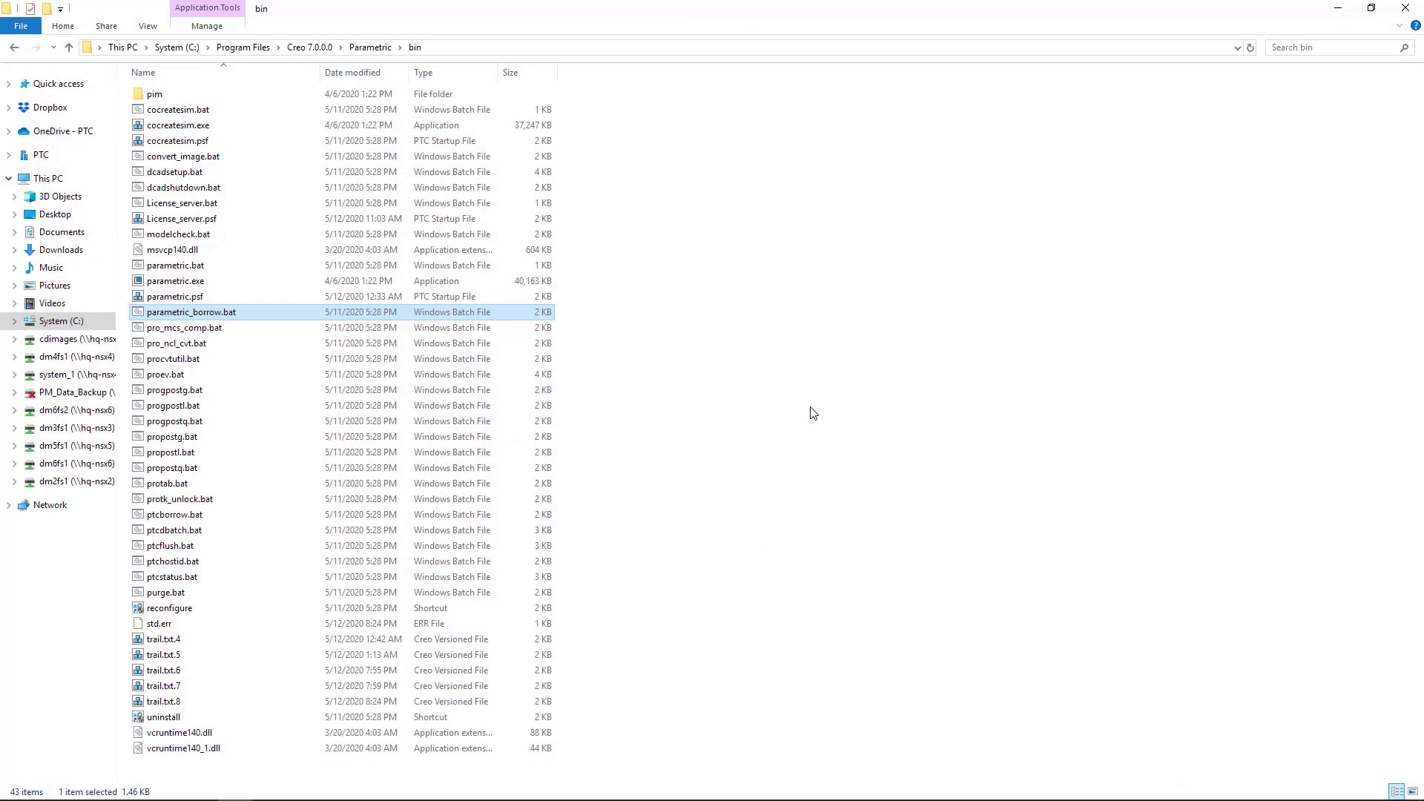
# Step: Refresh the Parametric bin folder and rerun ptcstatus.bat from the FLEXnet bin folder
pyautogui.rightClick(815, 397)
pyautogui.click(849, 455)
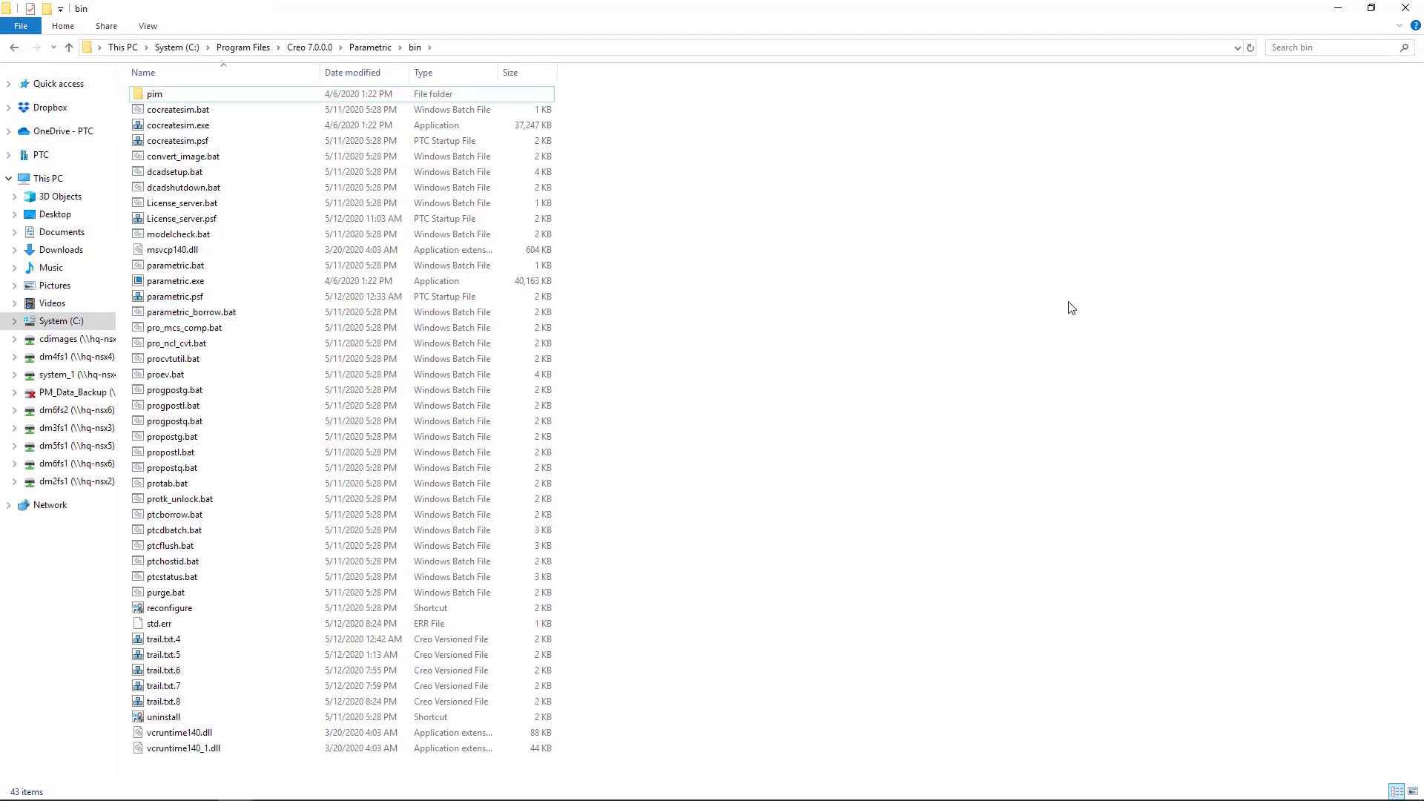
pyautogui.moveTo(309, 790)
pyautogui.moveTo(227, 792)
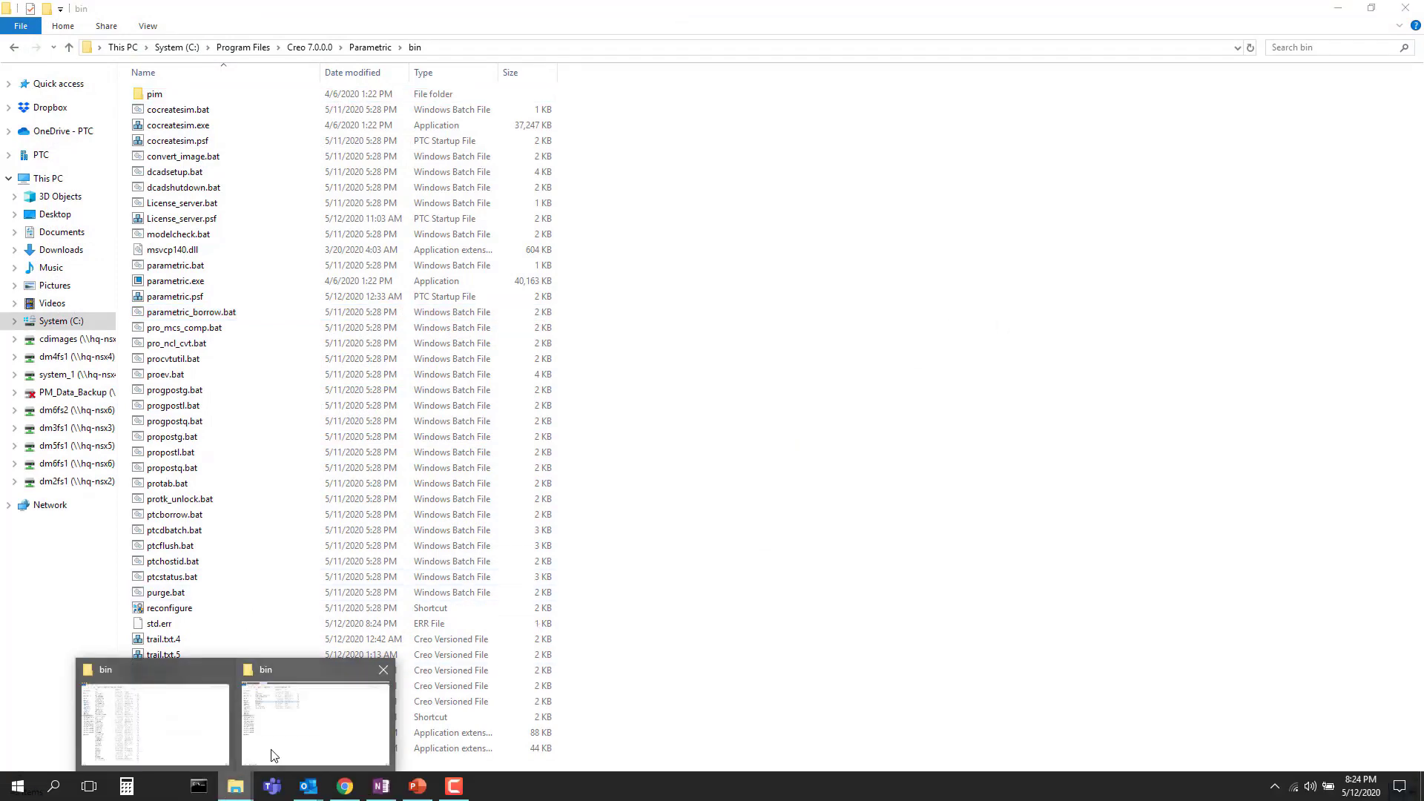
pyautogui.click(270, 741)
pyautogui.doubleClick(181, 187)
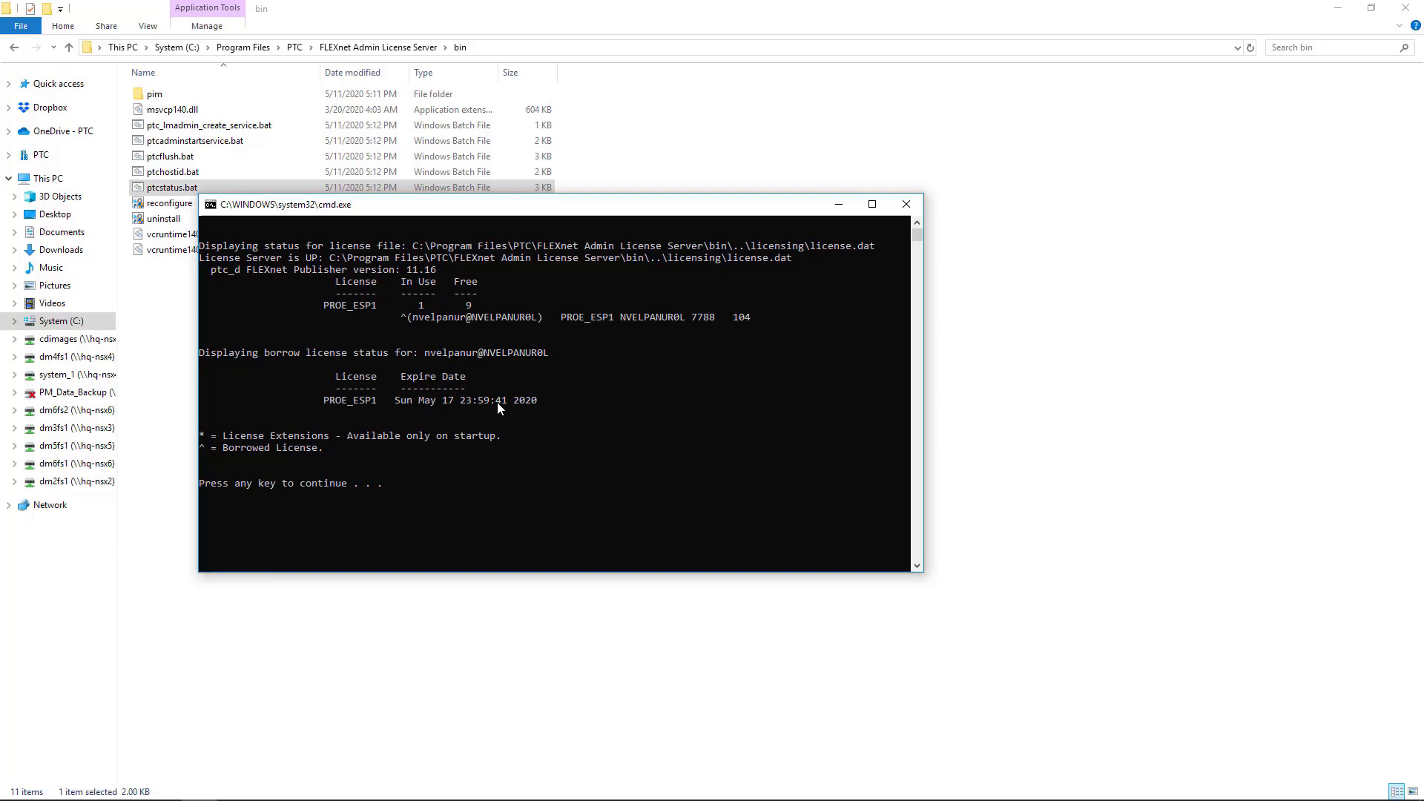
# Step: Close the status window showing PROE_ESP1 borrowed until 17 May 2020, and minimize the folders
pyautogui.press('Return')
pyautogui.click(462, 461)
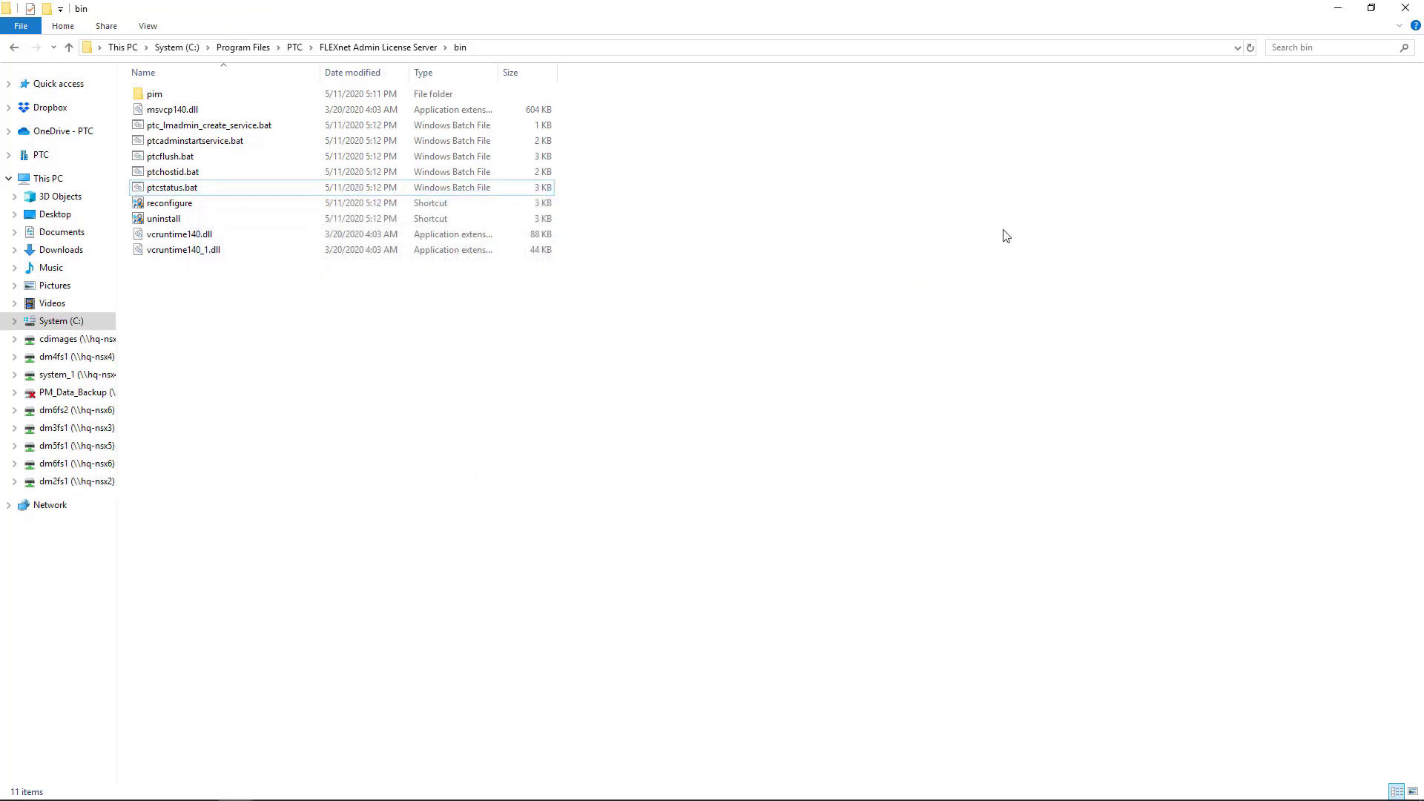
pyautogui.click(1344, 15)
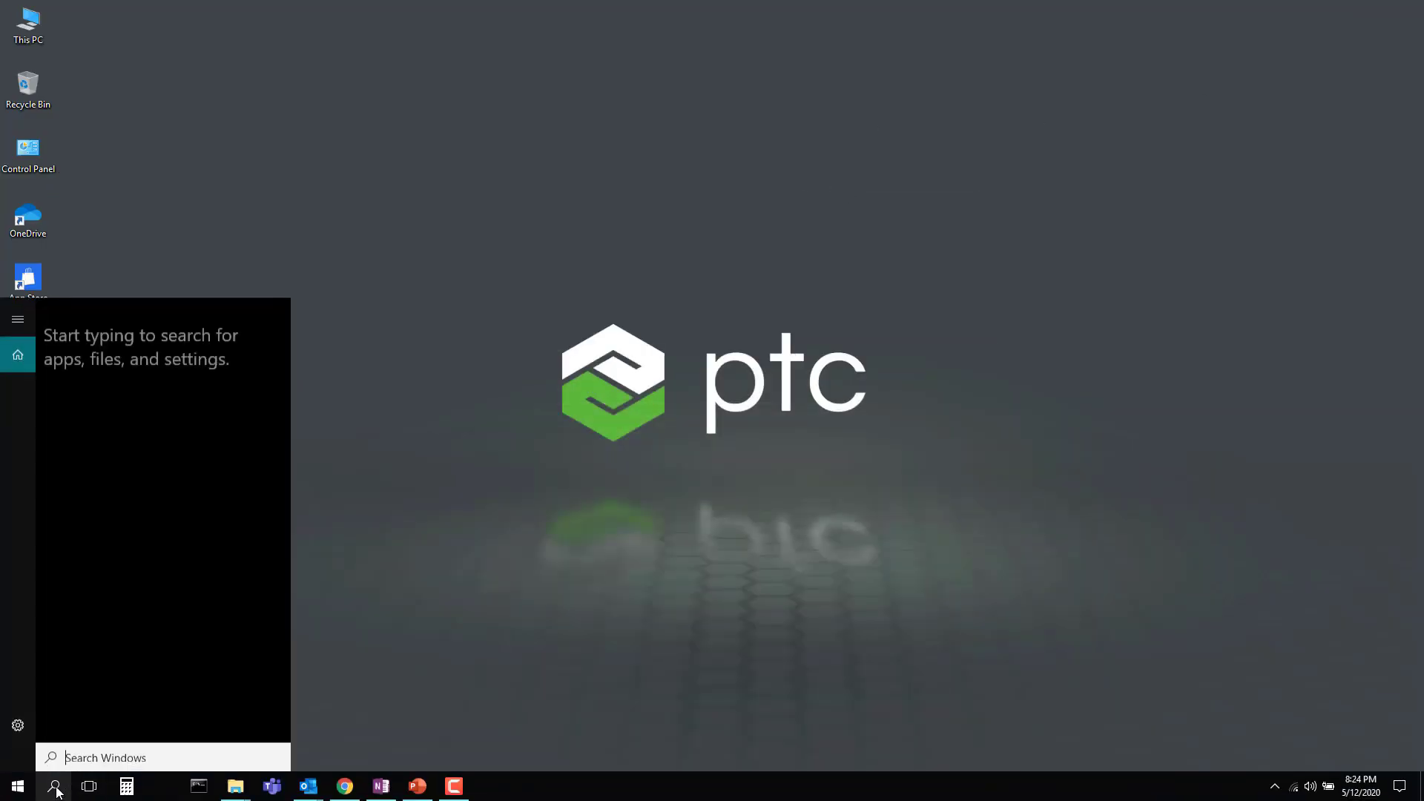
# Step: Launch Creo Parametric from a Start search for 'creo', exit it, and open Command Prompt
pyautogui.write('creo')
pyautogui.click(84, 380)
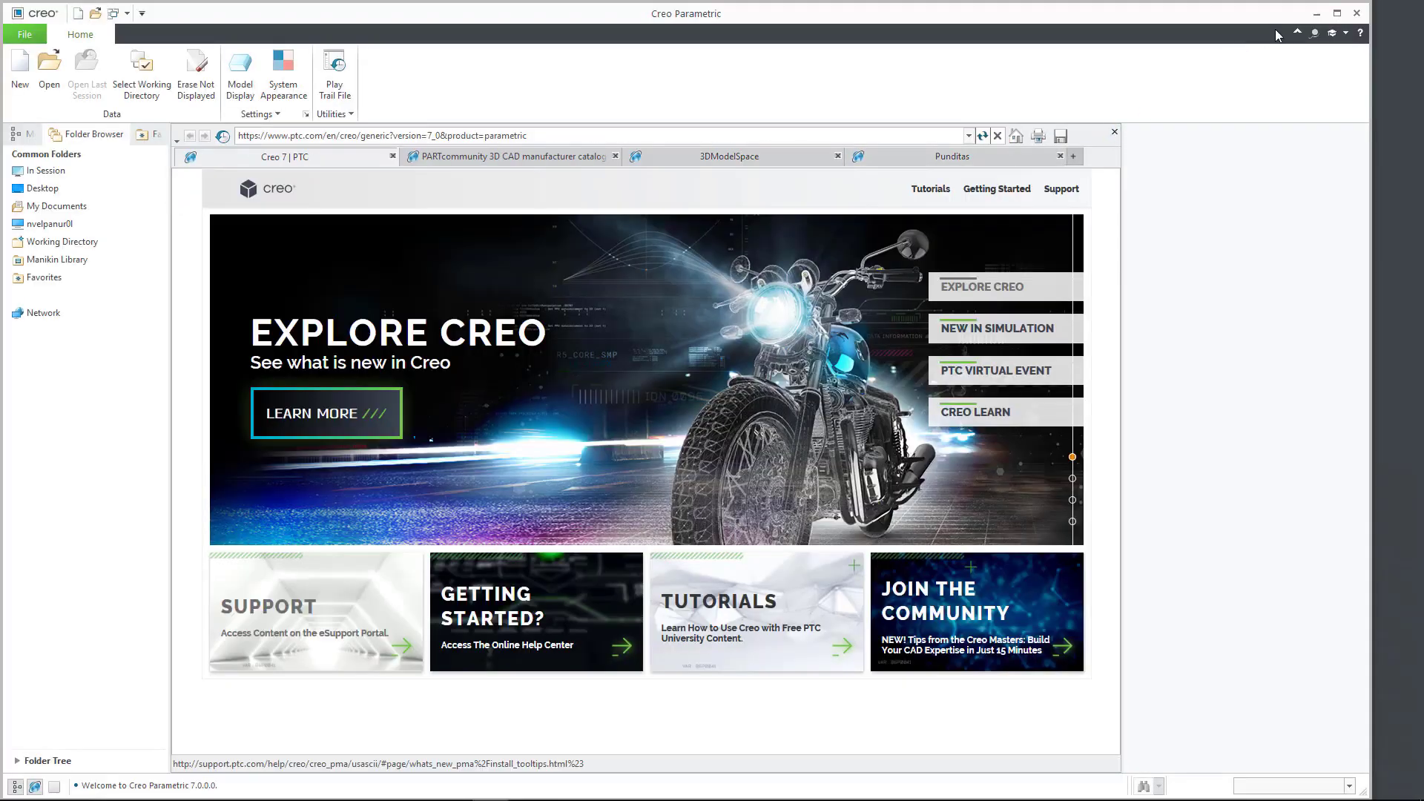
pyautogui.click(1355, 13)
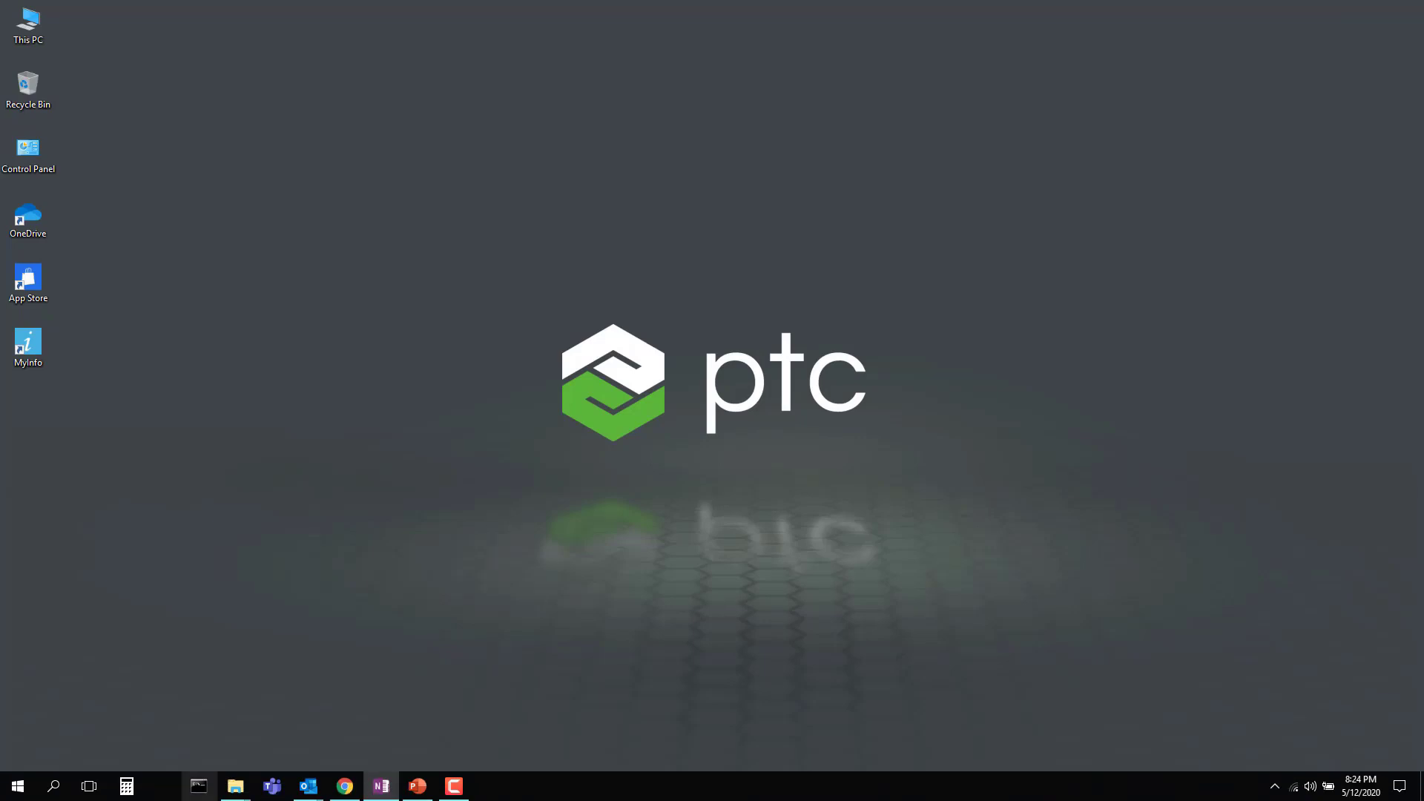
pyautogui.click(198, 789)
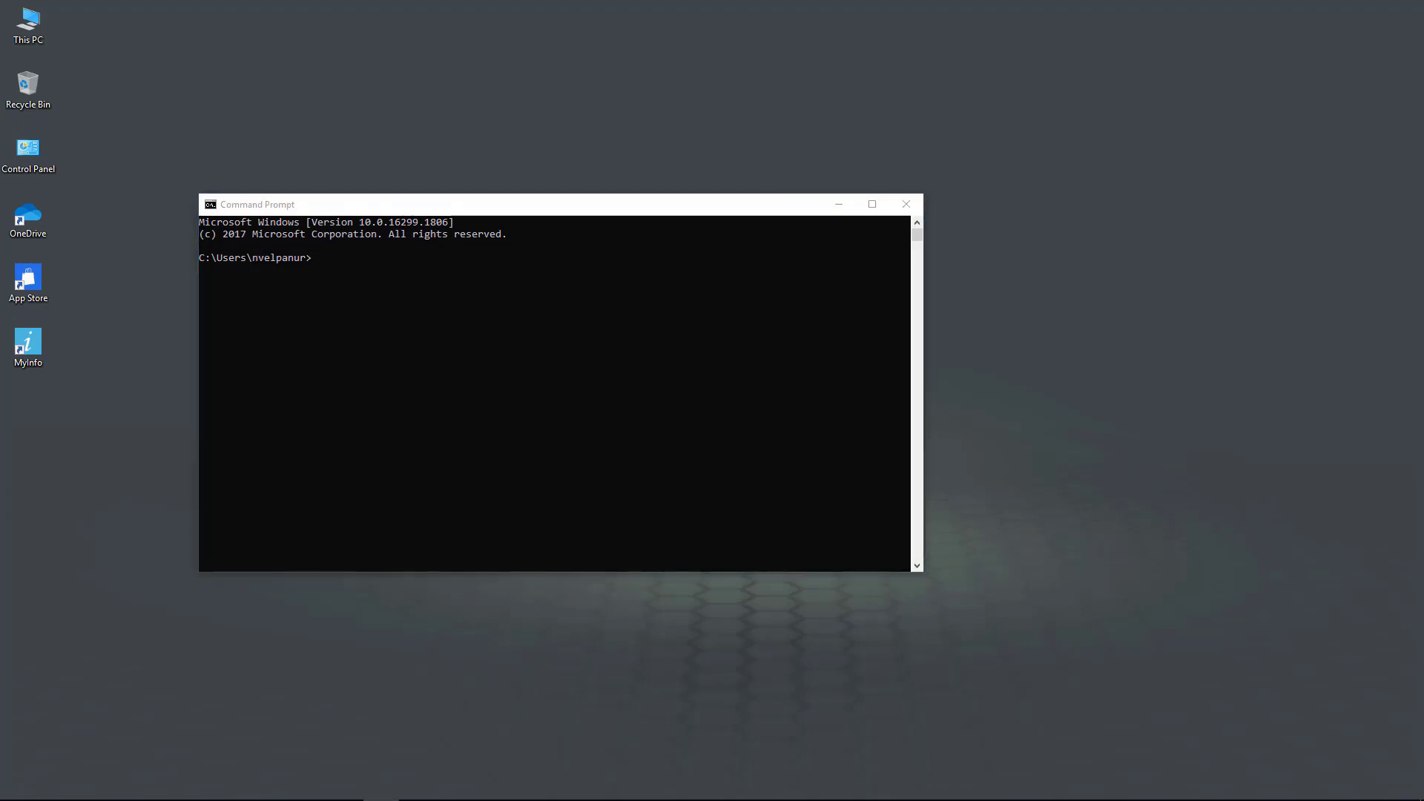
# Step: Change the Command Prompt directory to Creo's Common Files\x86e_win64\obj folder
pyautogui.click(435, 263)
pyautogui.rightClick(435, 263)
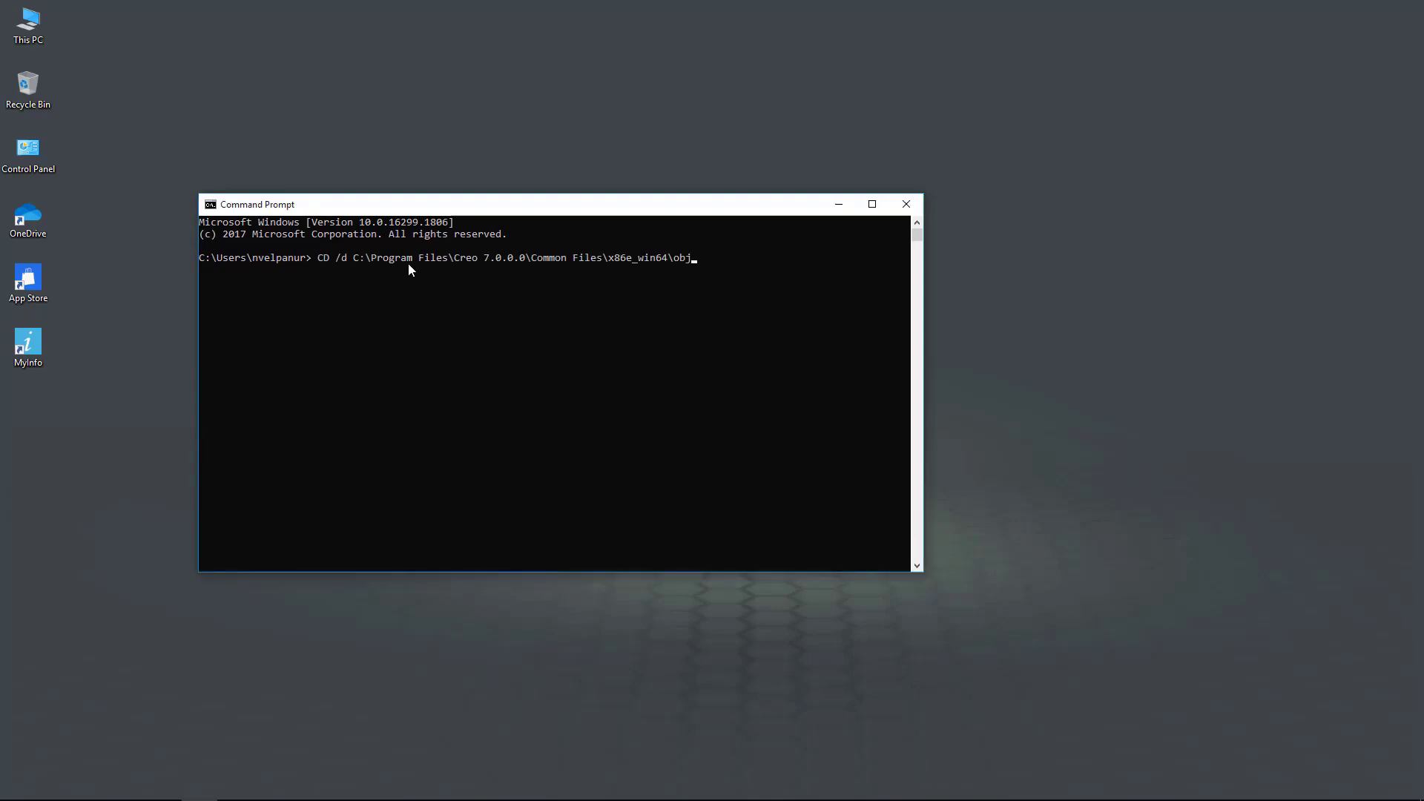
pyautogui.press('Return')
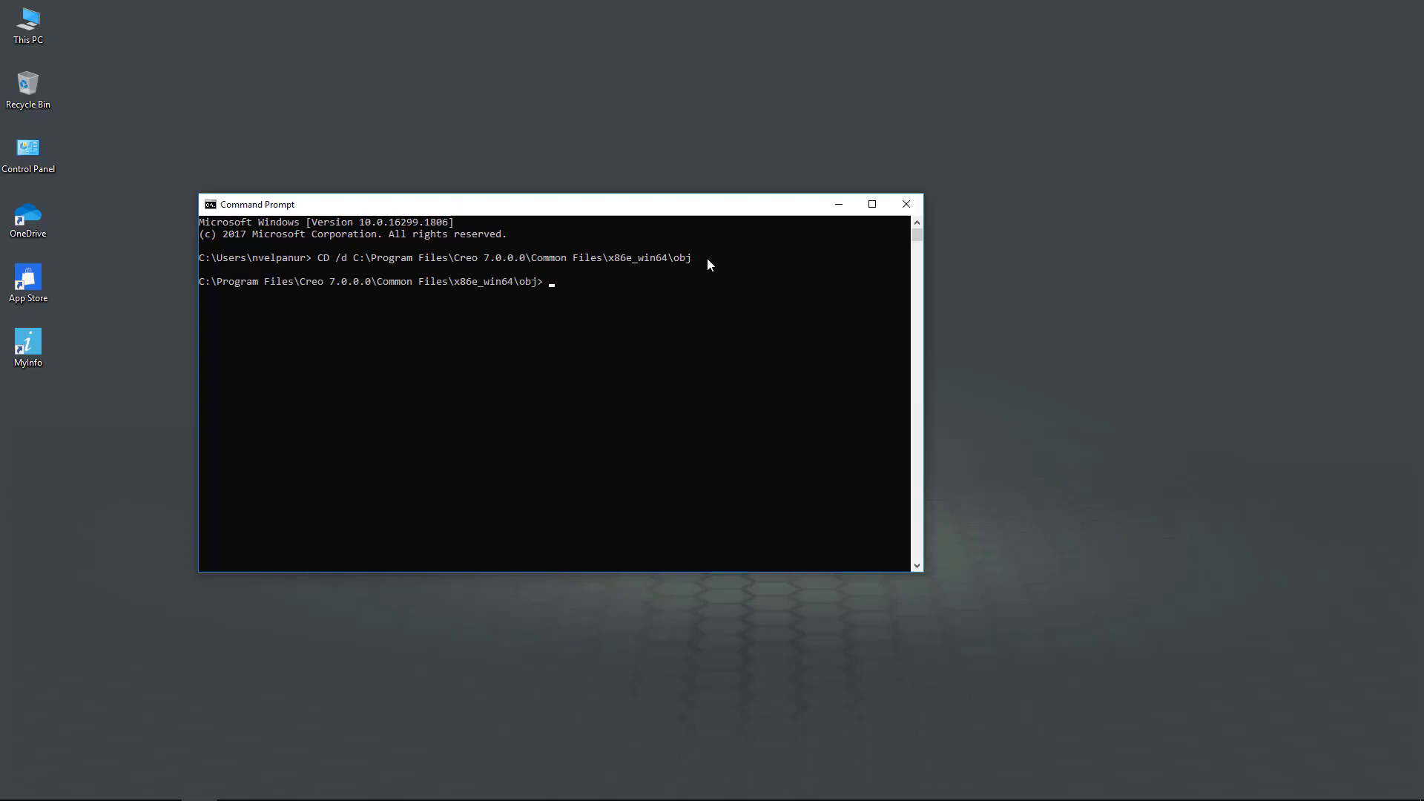
# Step: Return the borrowed PROE_ESP1 license to the license server with lmutil lmborrow -return -c
pyautogui.write('lmutil lmborrow -return')
pyautogui.write('-c')
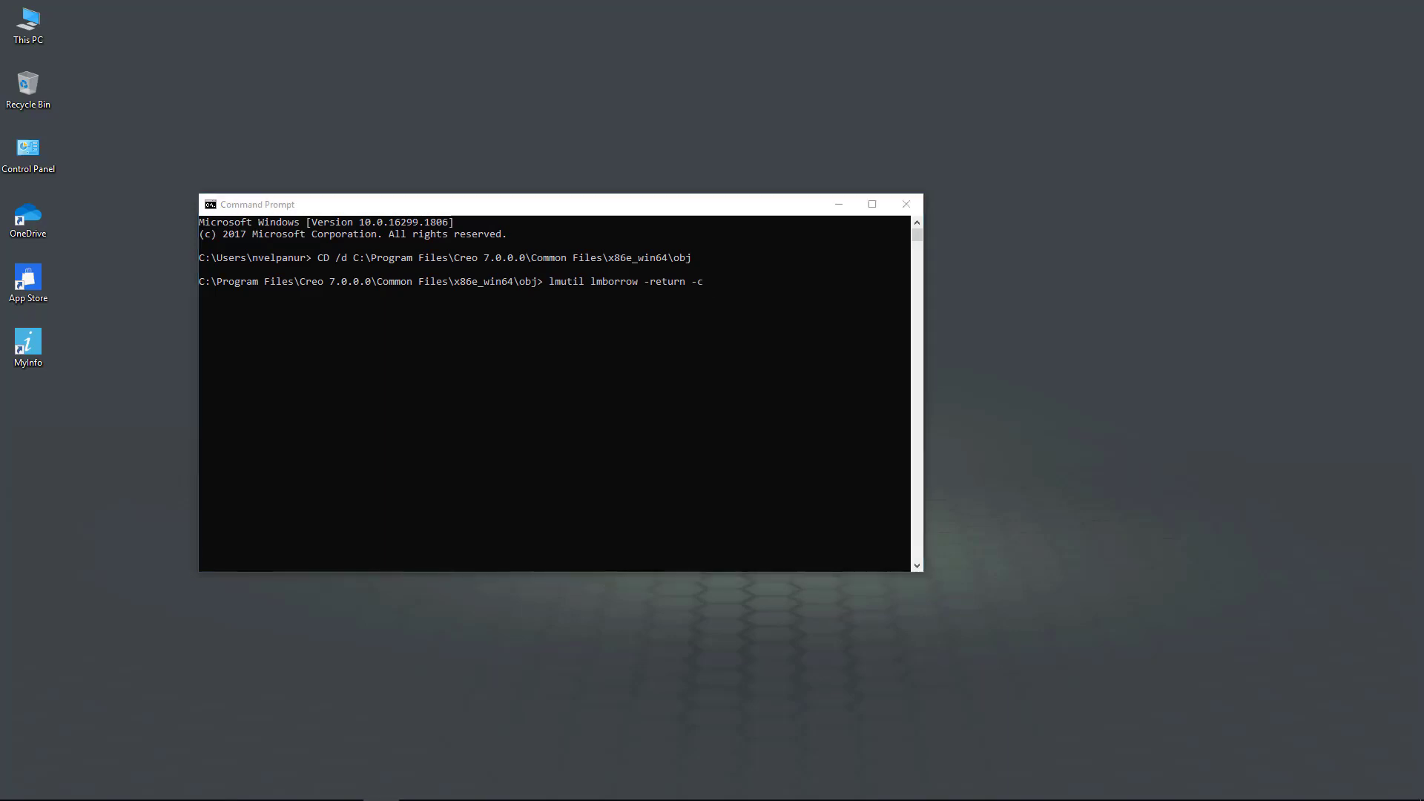
pyautogui.click(750, 286)
pyautogui.rightClick(750, 286)
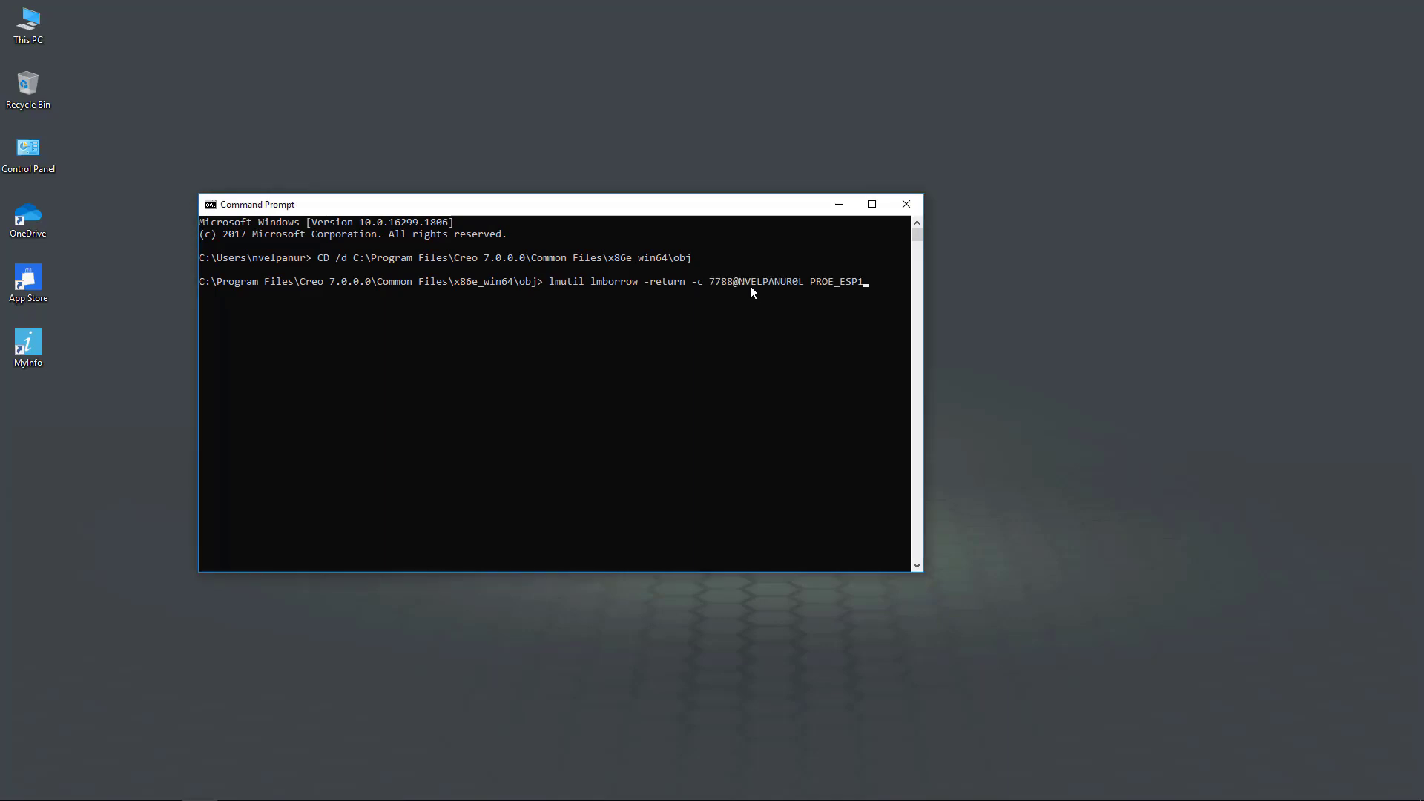
pyautogui.press('Return')
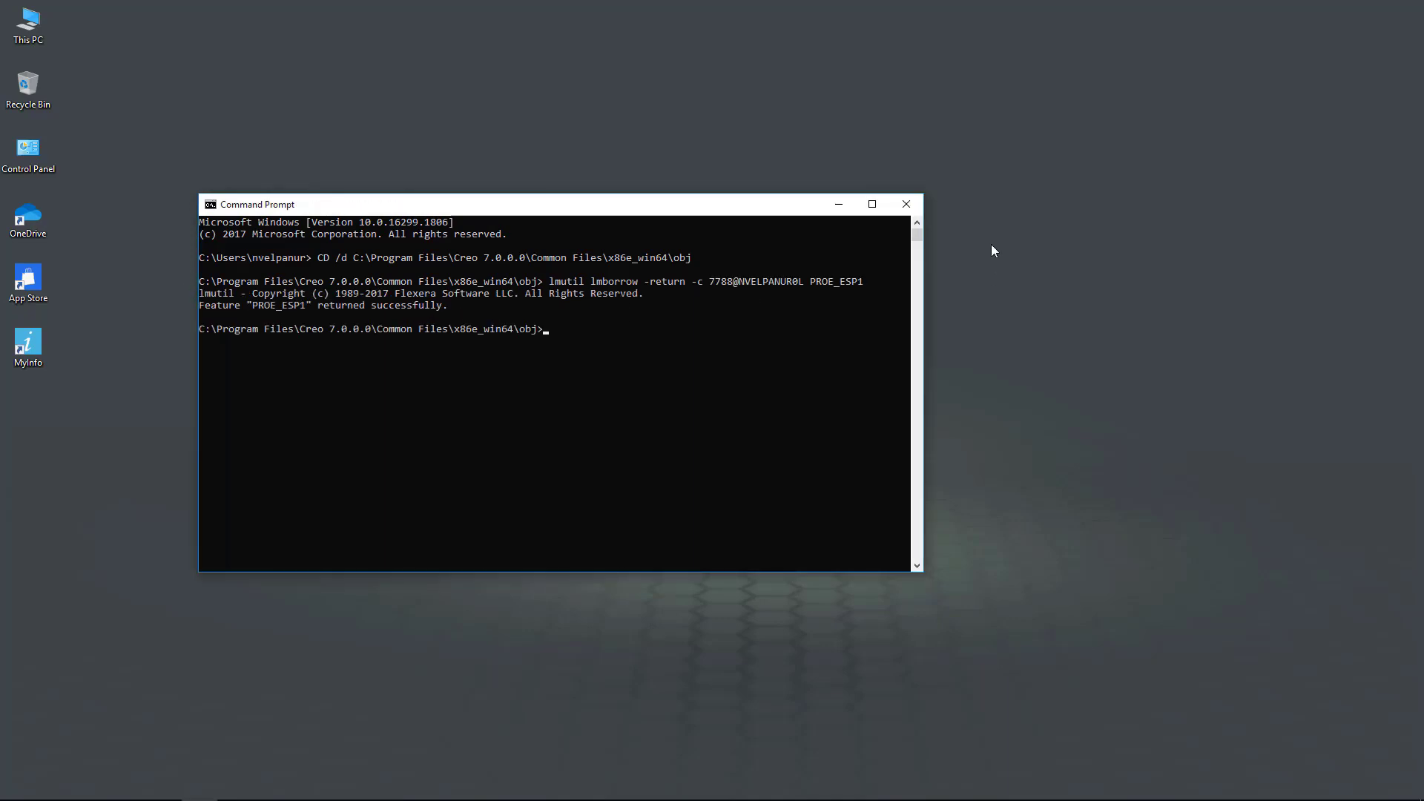
# Step: Run ptcstatus.bat from the FLEXnet bin folder to confirm all 10 PROE_ESP1 licenses are free
pyautogui.click(906, 205)
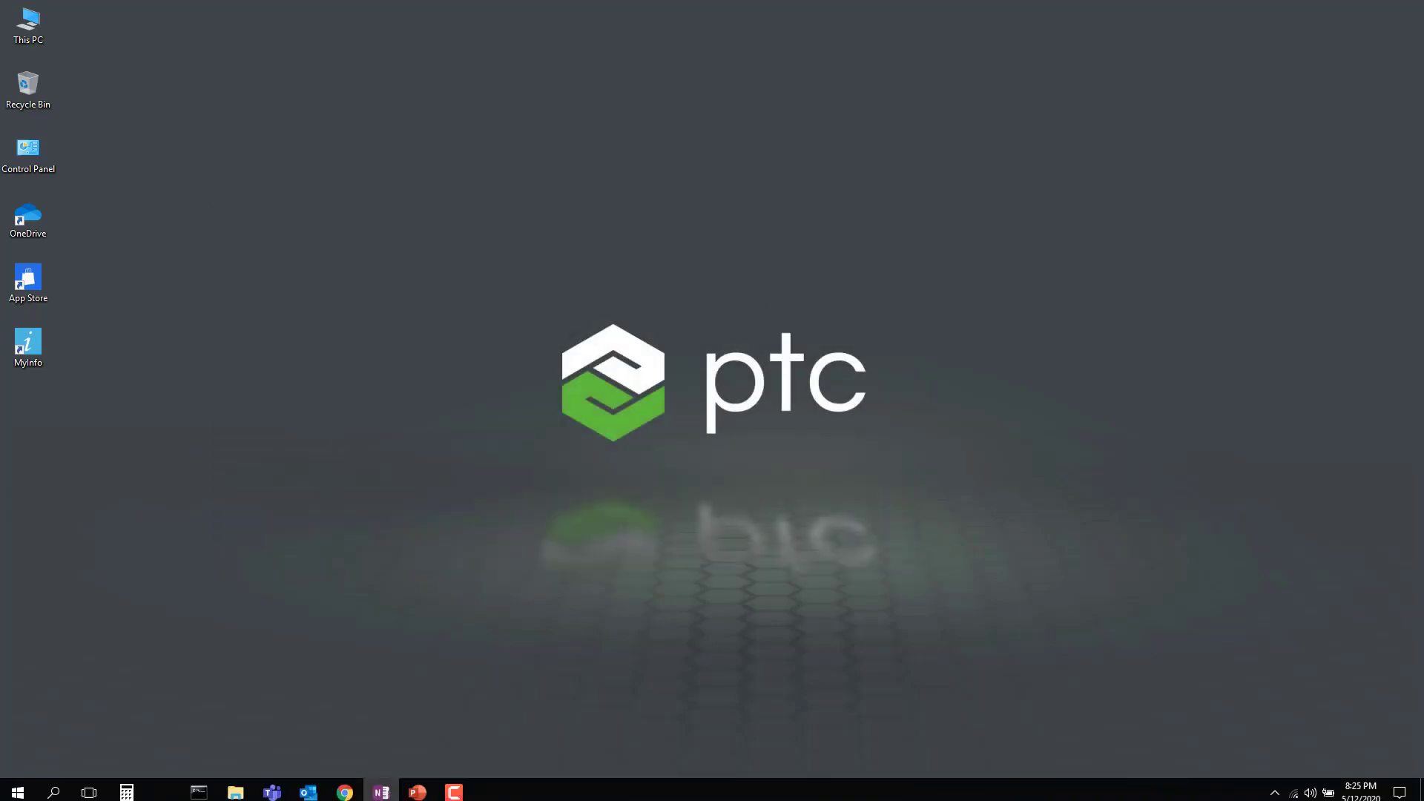
pyautogui.moveTo(235, 786)
pyautogui.click(304, 727)
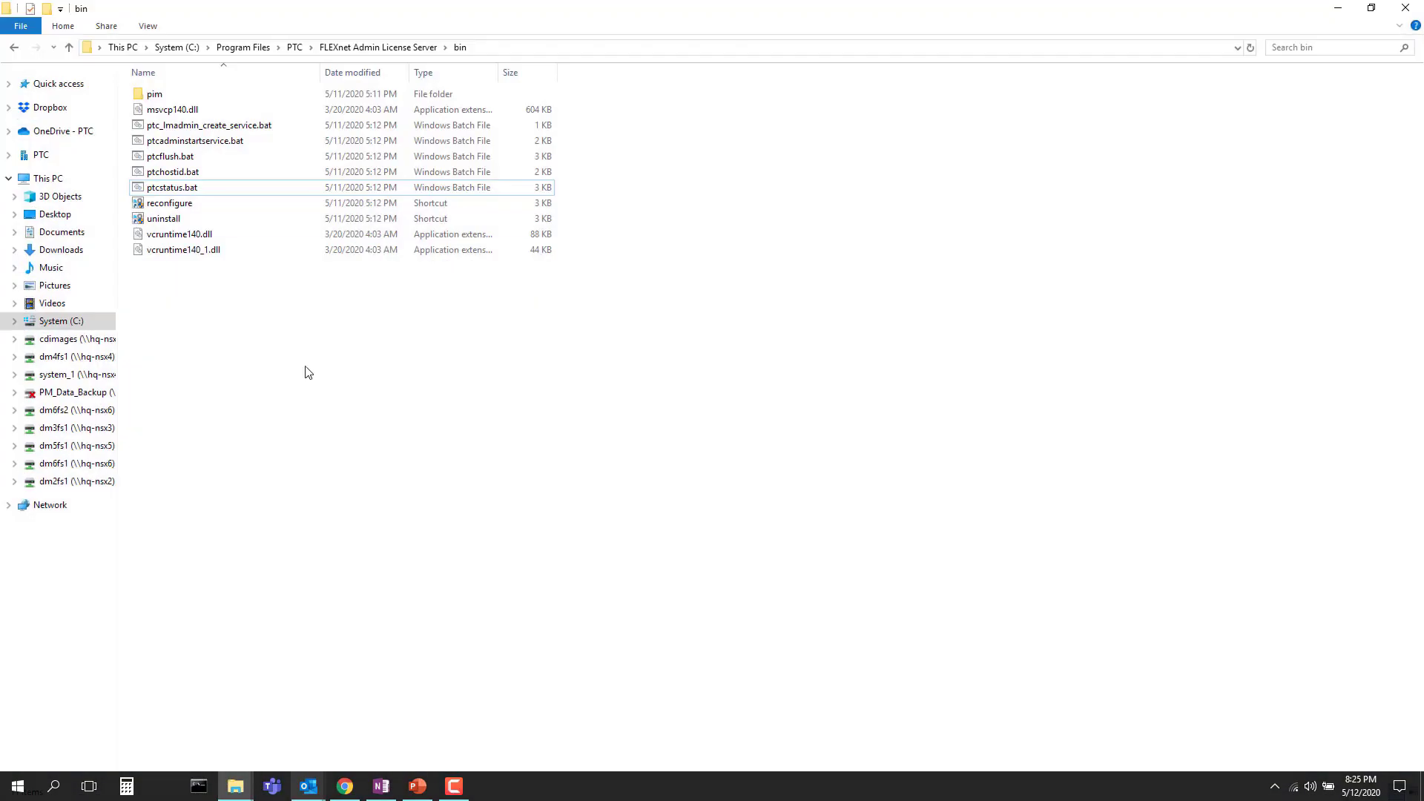
pyautogui.doubleClick(169, 187)
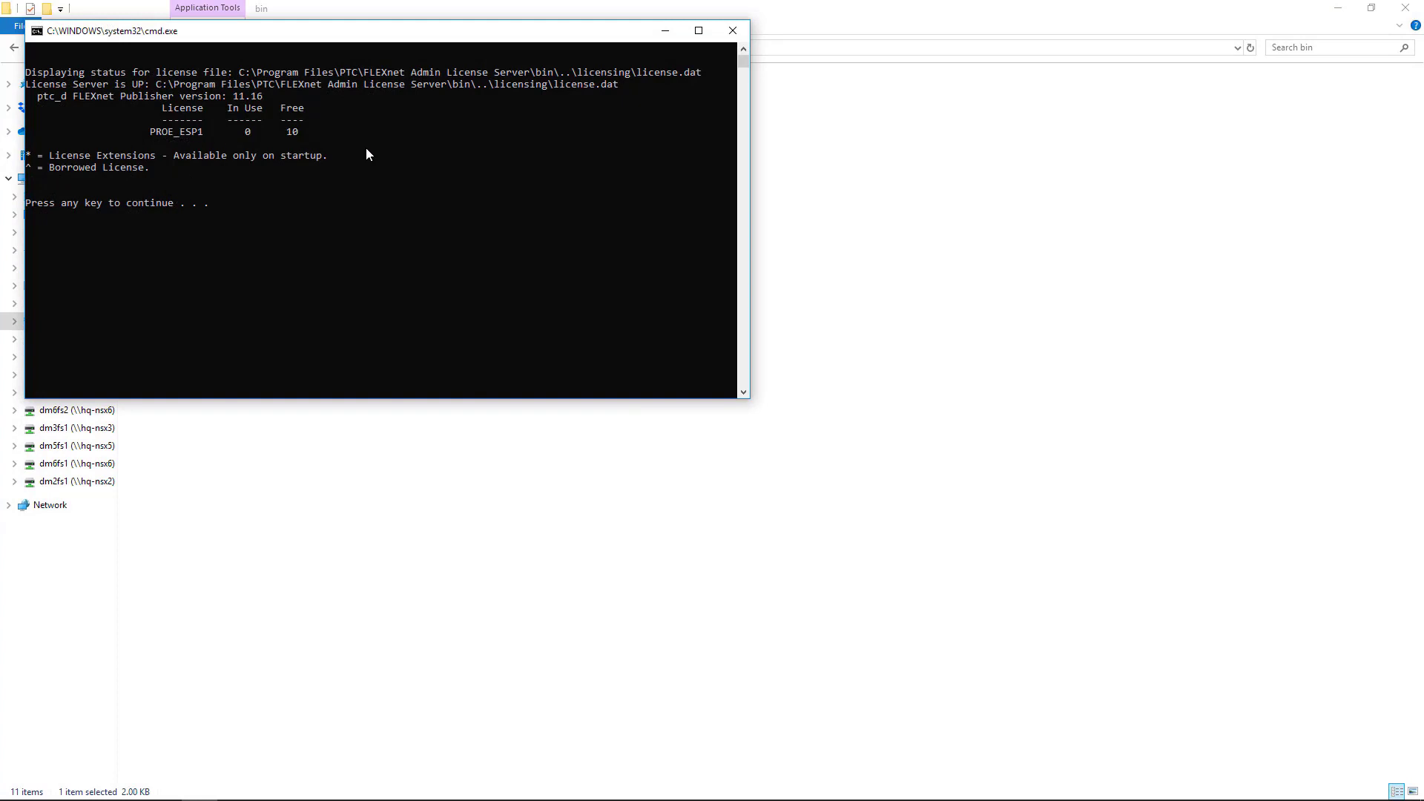
pyautogui.click(733, 31)
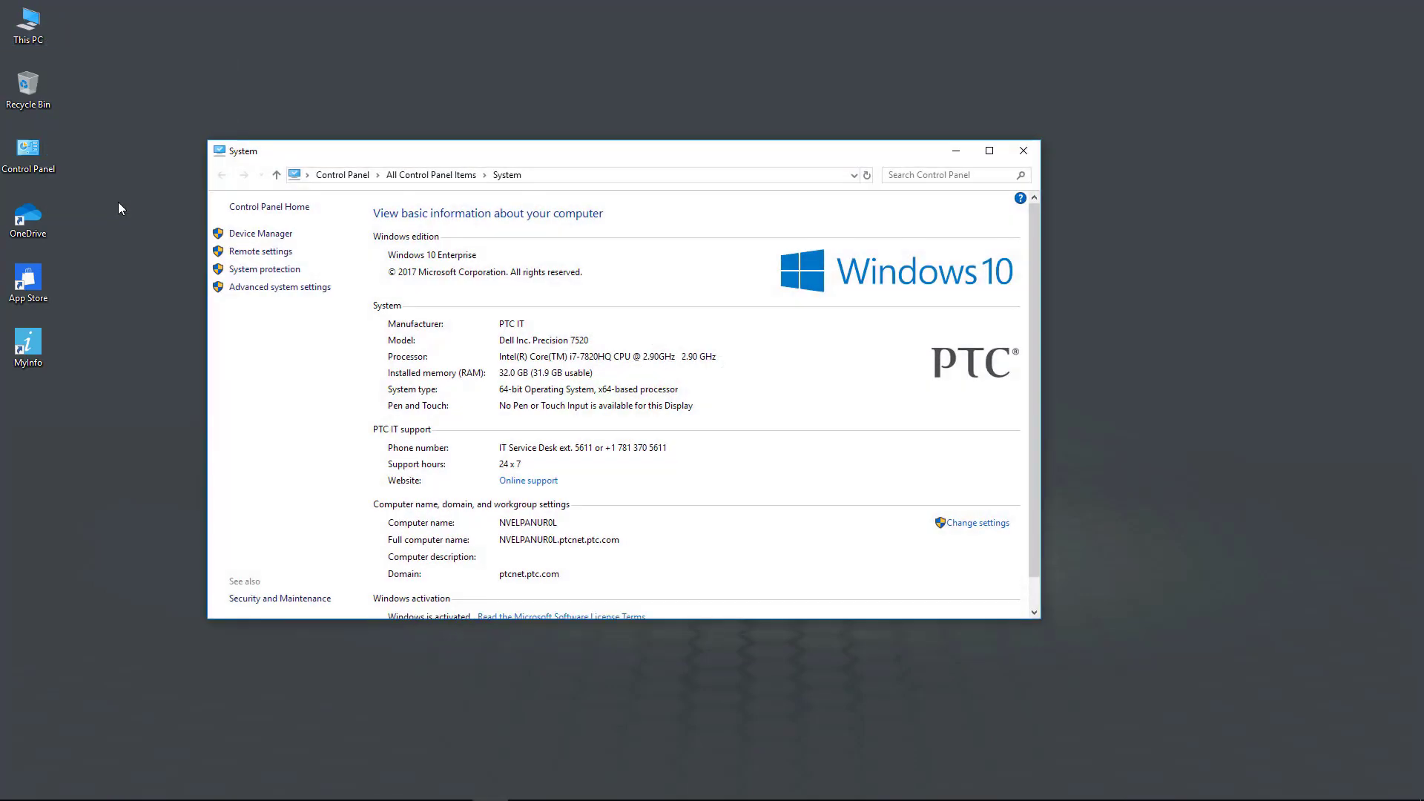
# Step: Add system environment variable LM_BORROW_DURATION with value 179 and close the System windows
pyautogui.click(244, 287)
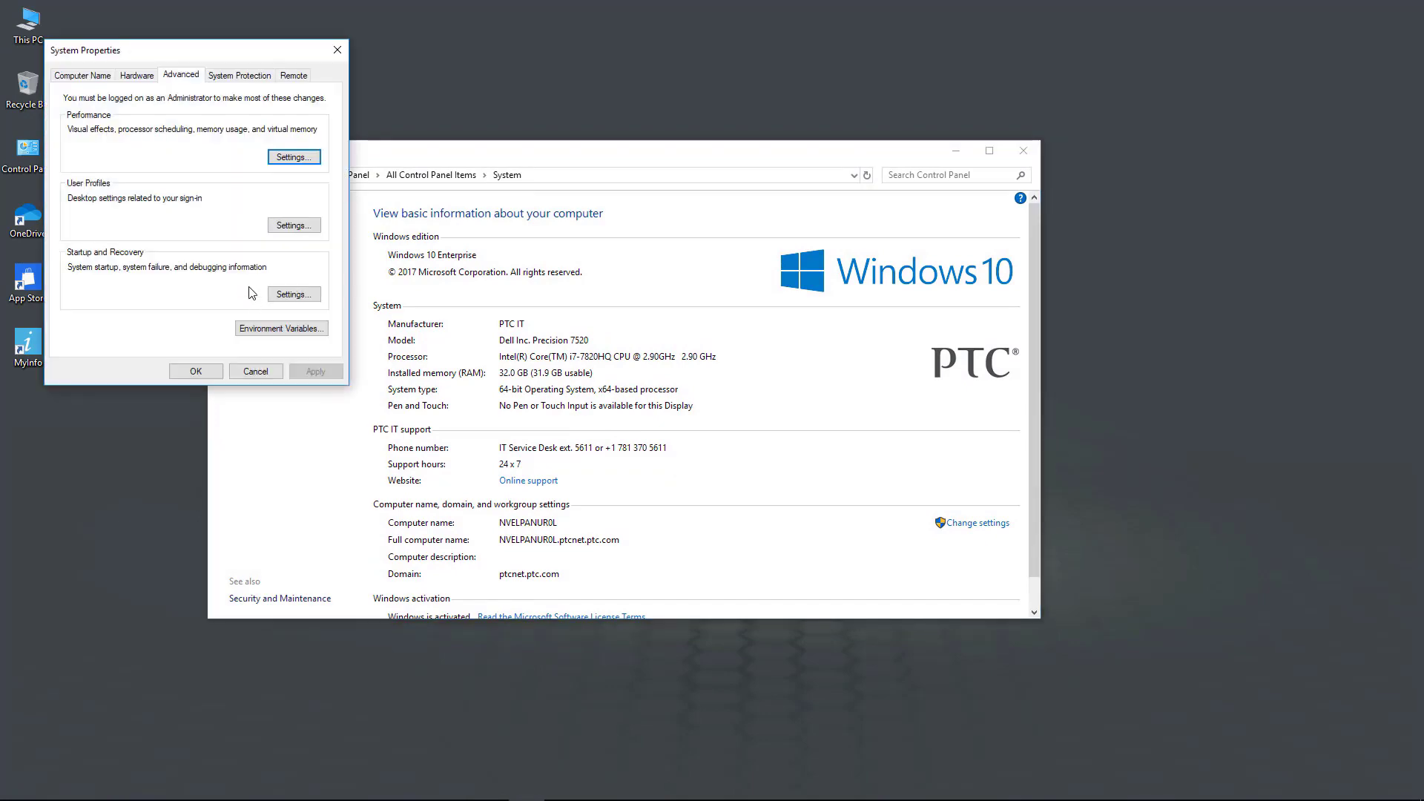
pyautogui.click(276, 335)
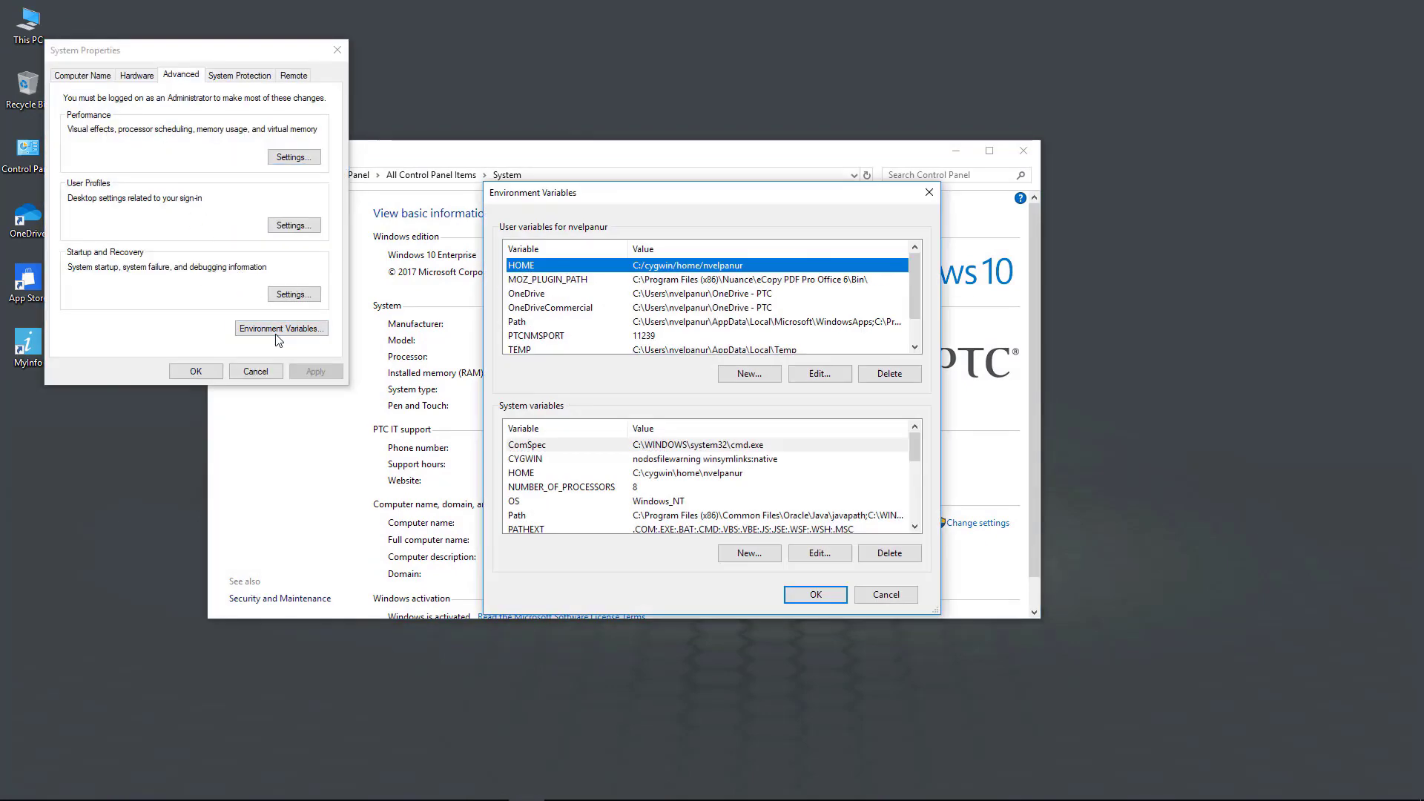
pyautogui.click(771, 554)
pyautogui.write('LM_BORR')
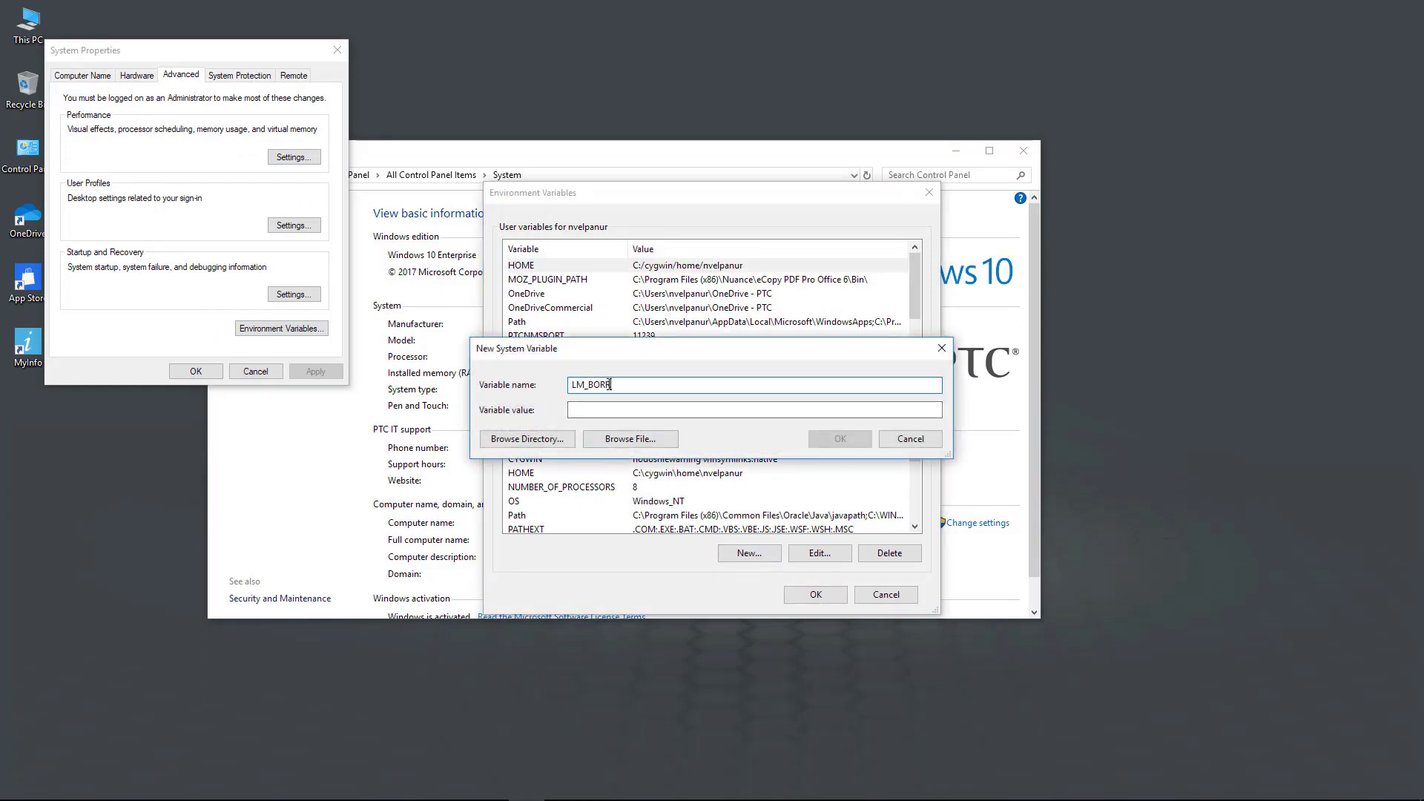
pyautogui.write('OW_DURATION')
pyautogui.press('Tab')
pyautogui.write('179')
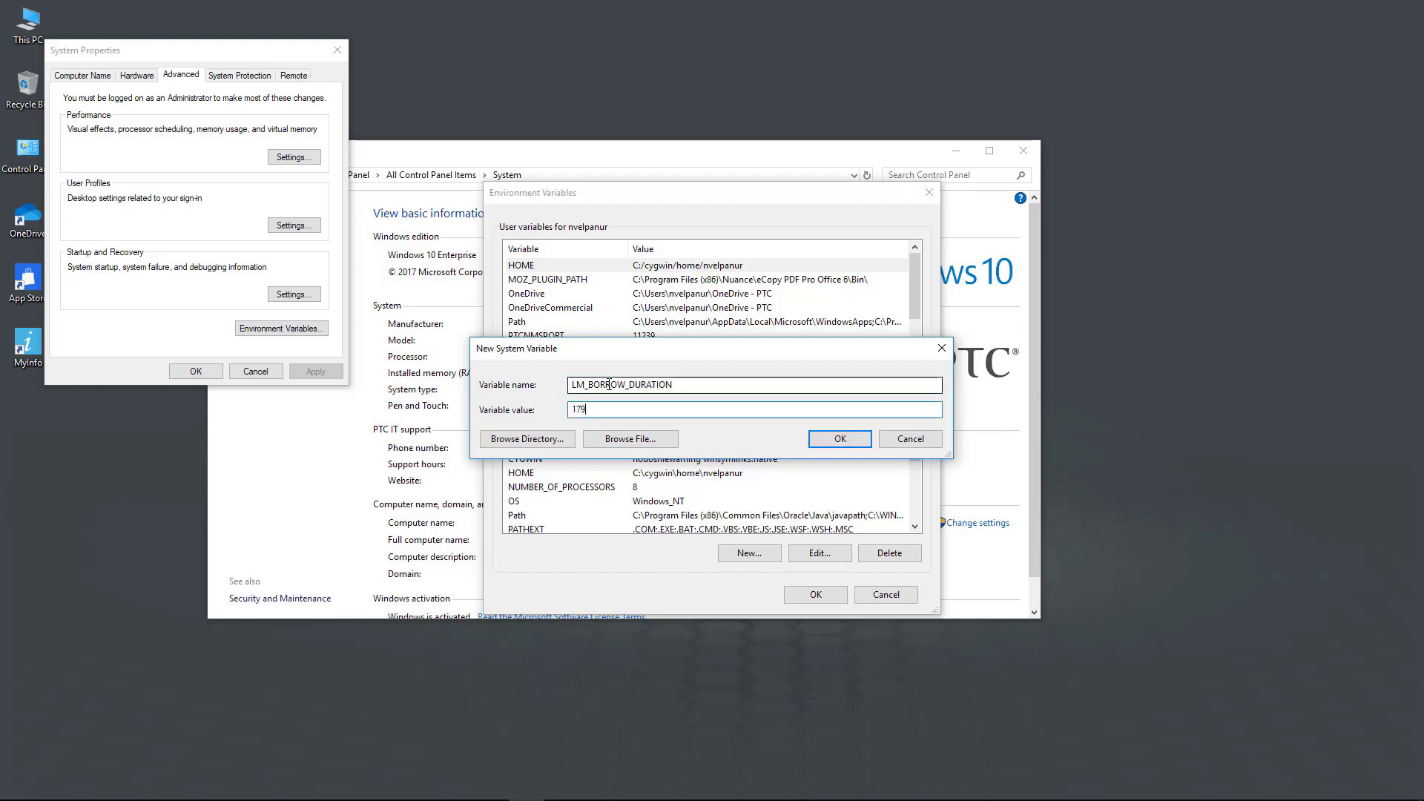
pyautogui.click(841, 440)
pyautogui.click(809, 591)
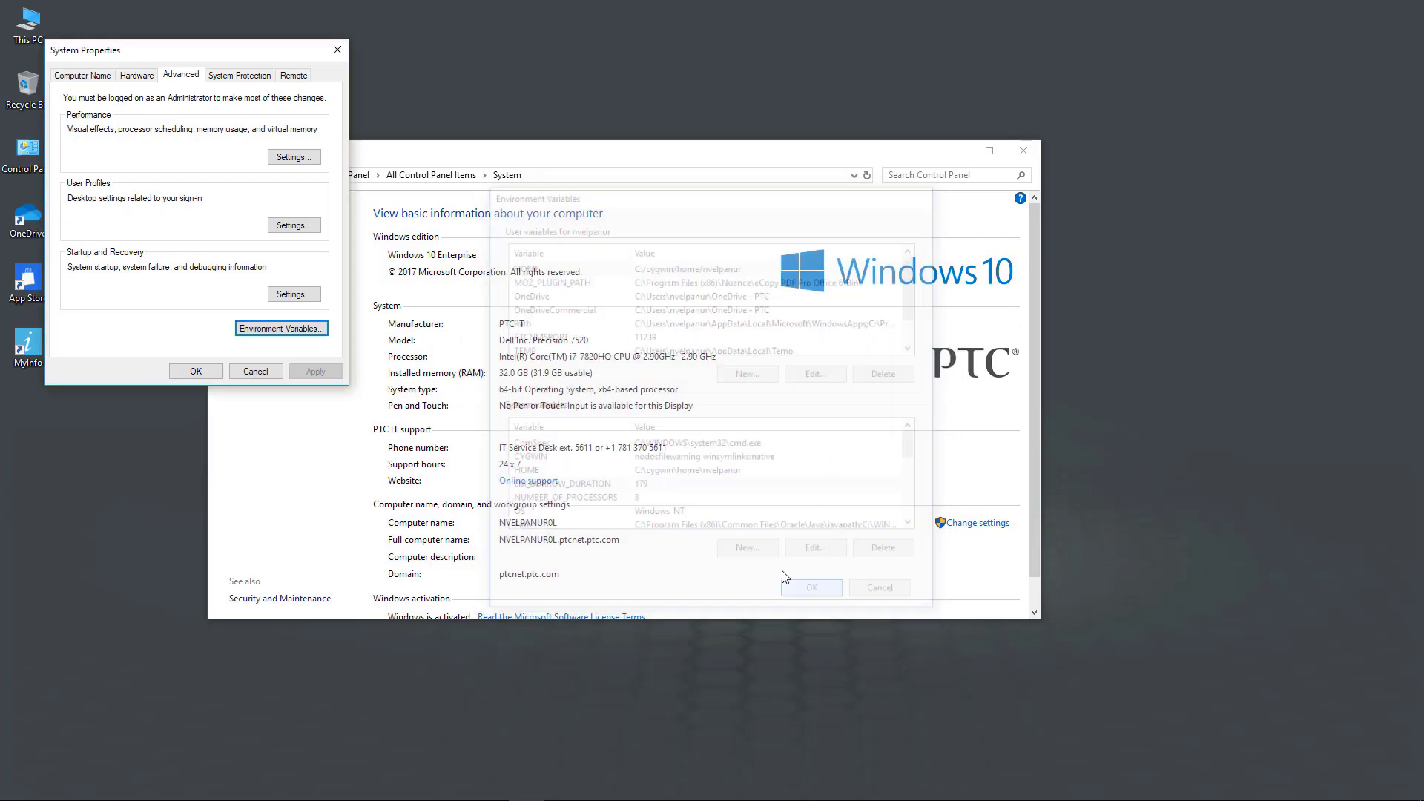
pyautogui.click(256, 370)
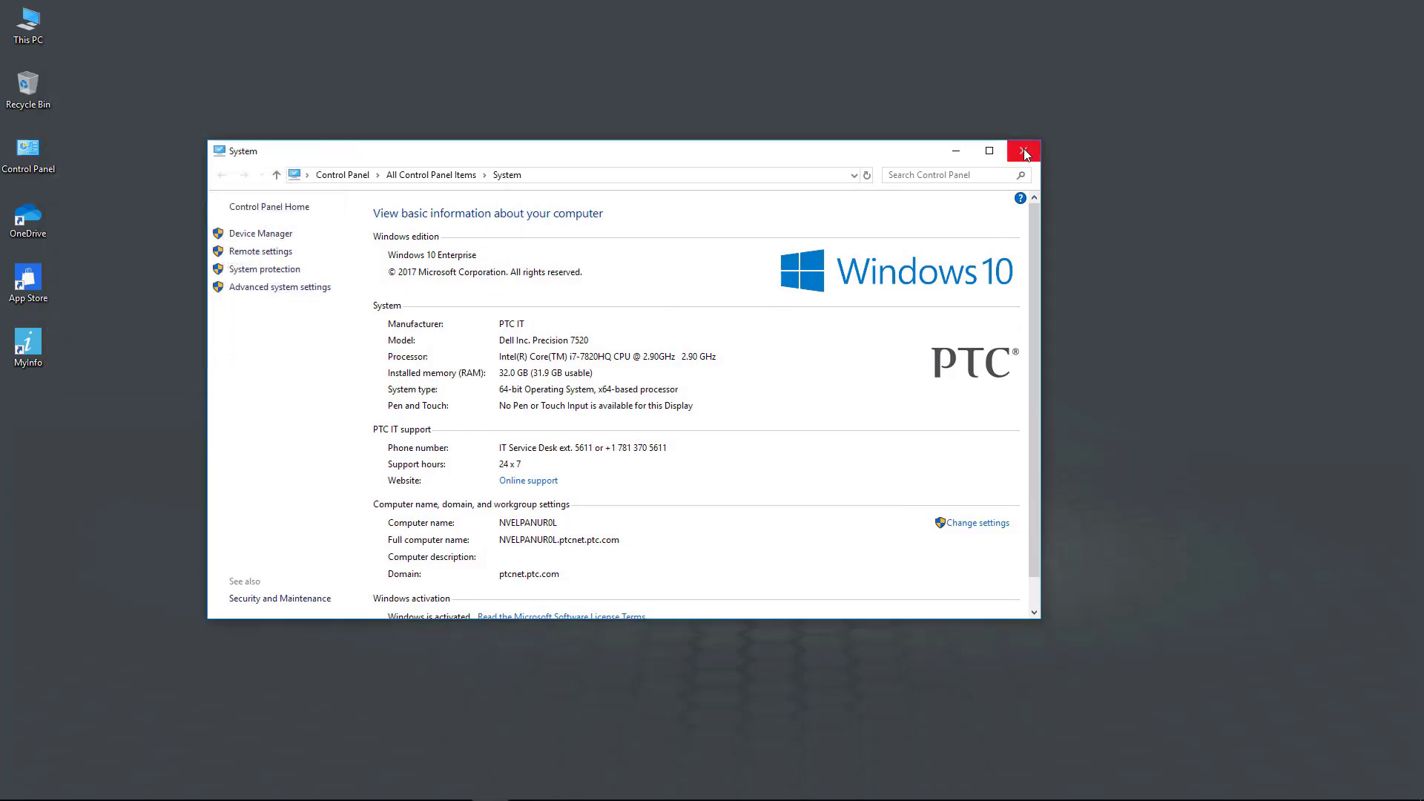
pyautogui.click(1024, 152)
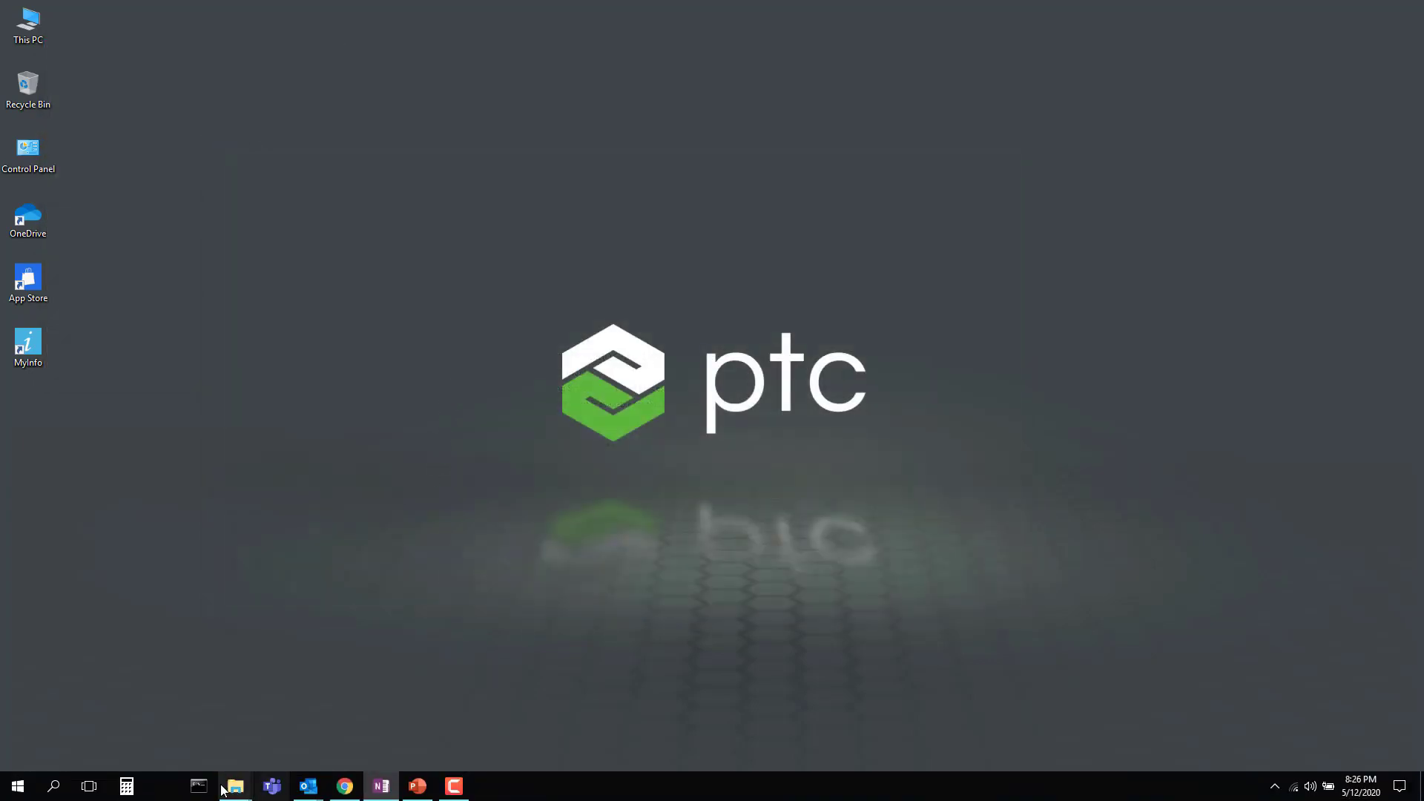
# Step: Launch Creo through parametric_borrow.bat with a 179-day borrowing period, then exit Creo
pyautogui.moveTo(234, 790)
pyautogui.click(212, 740)
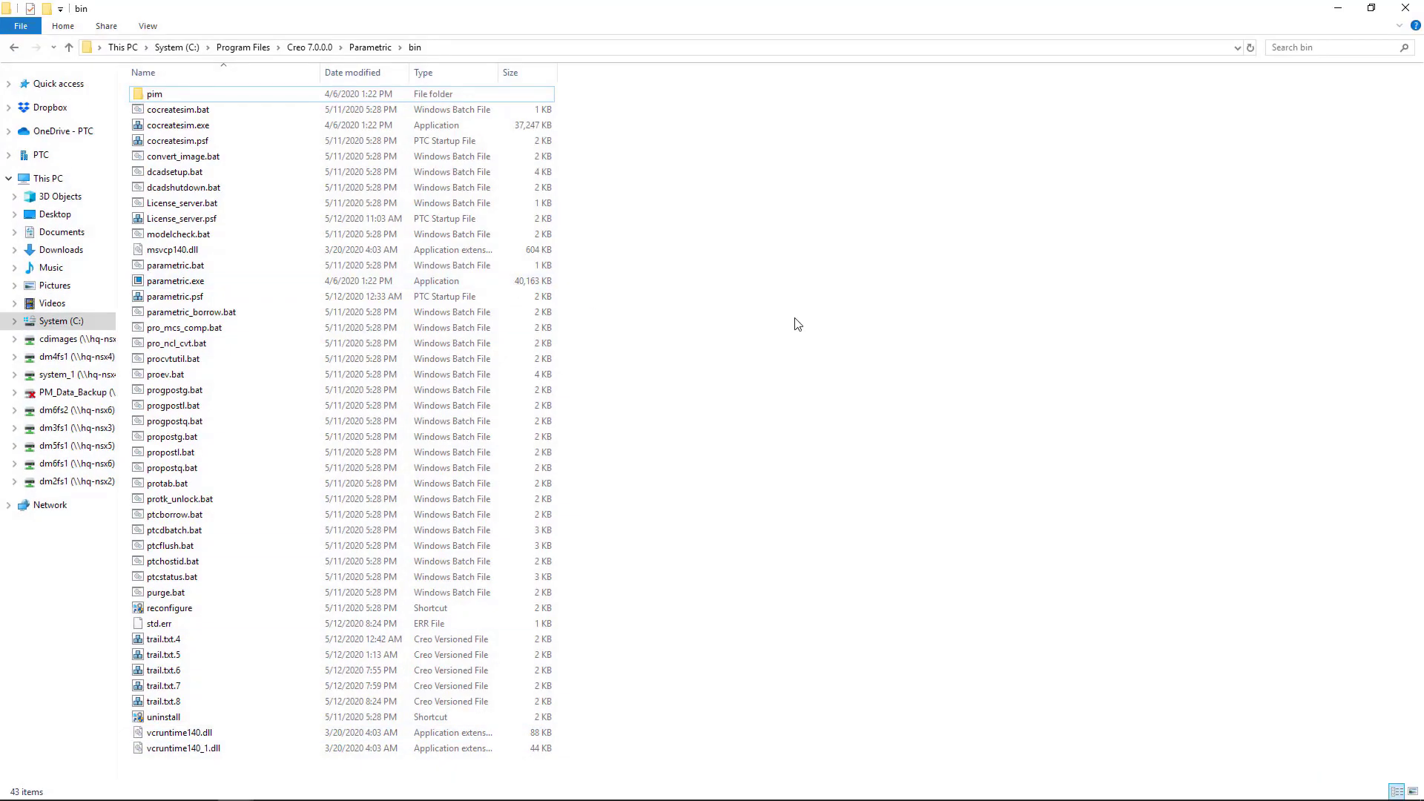
pyautogui.doubleClick(222, 315)
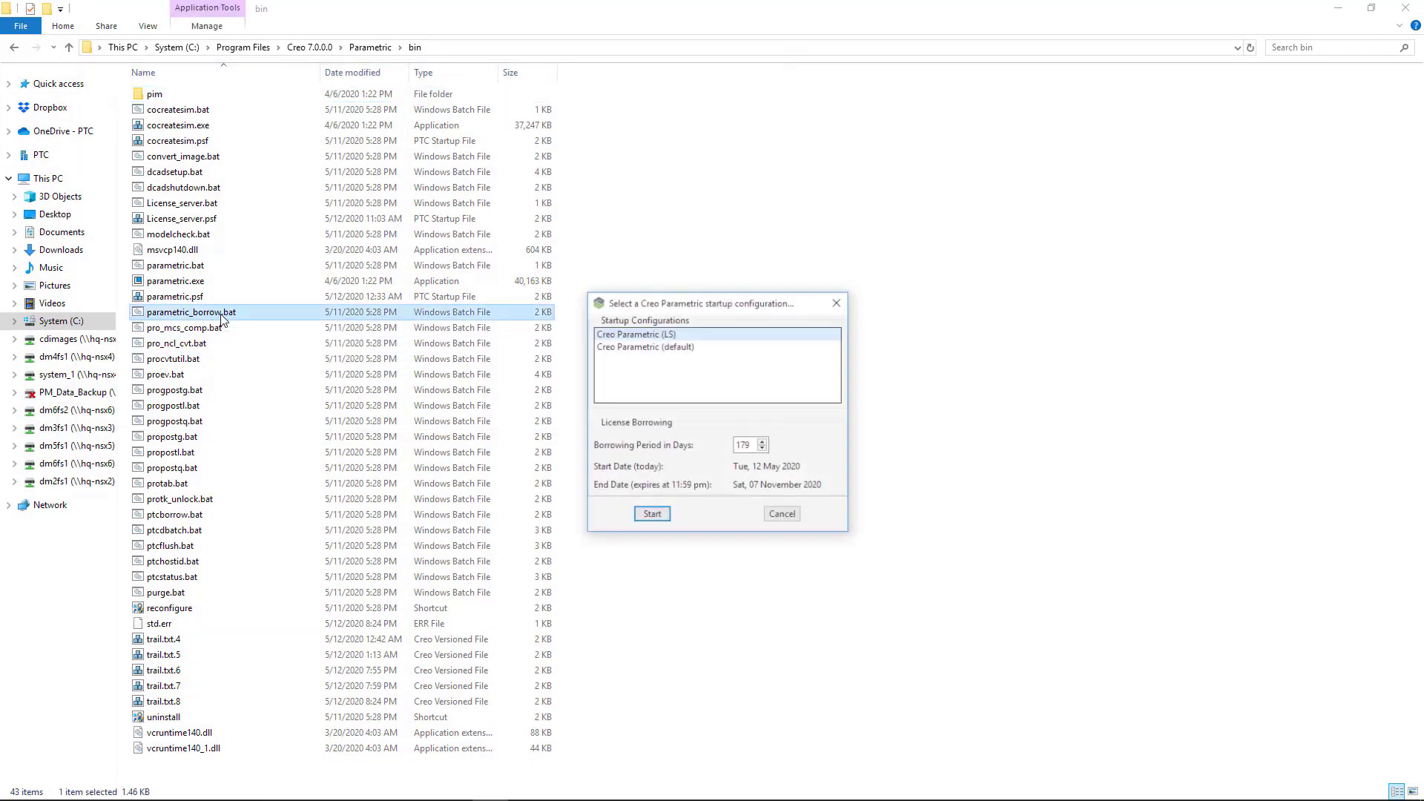
pyautogui.click(745, 445)
pyautogui.click(763, 449)
pyautogui.click(763, 450)
pyautogui.click(766, 448)
pyautogui.click(764, 442)
pyautogui.click(764, 442)
pyautogui.click(764, 442)
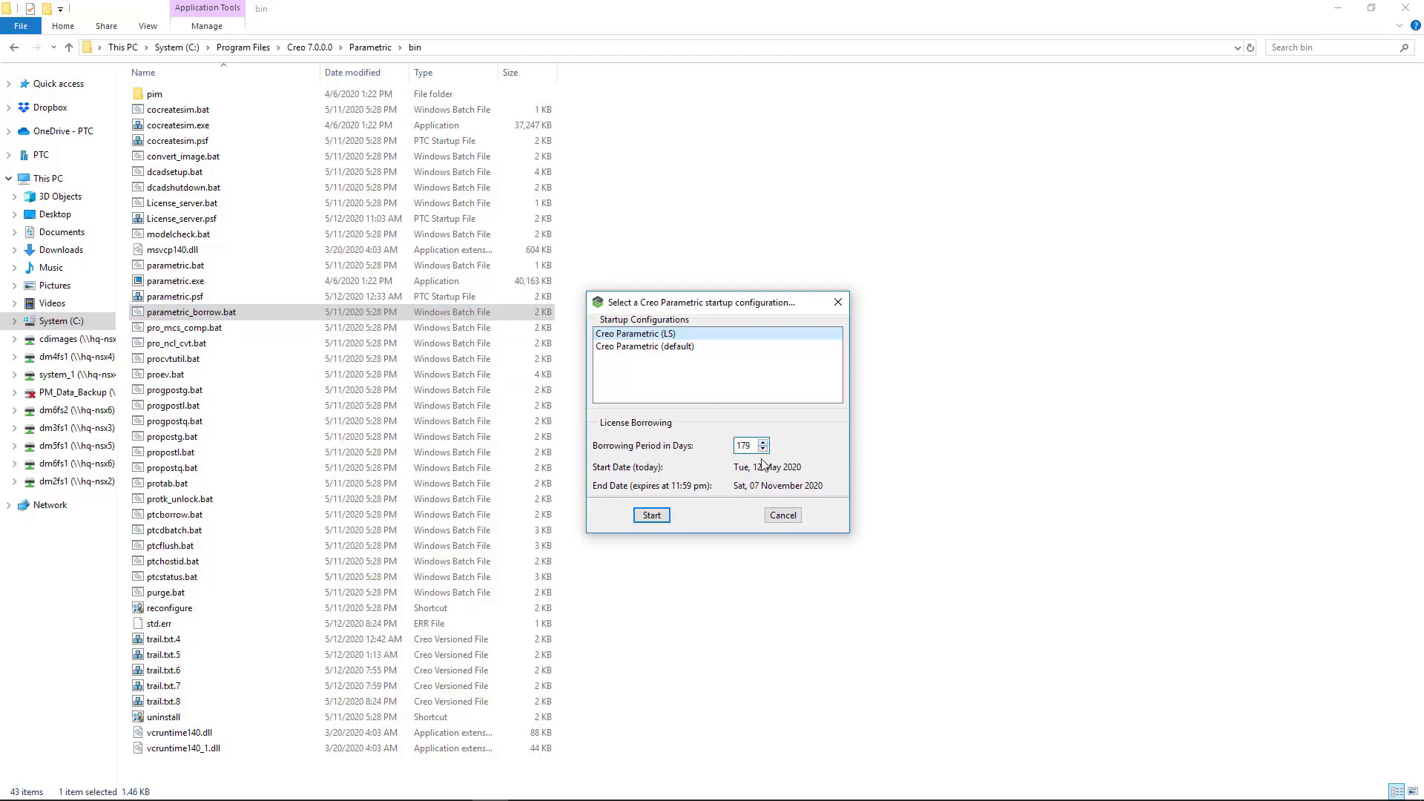
pyautogui.click(663, 517)
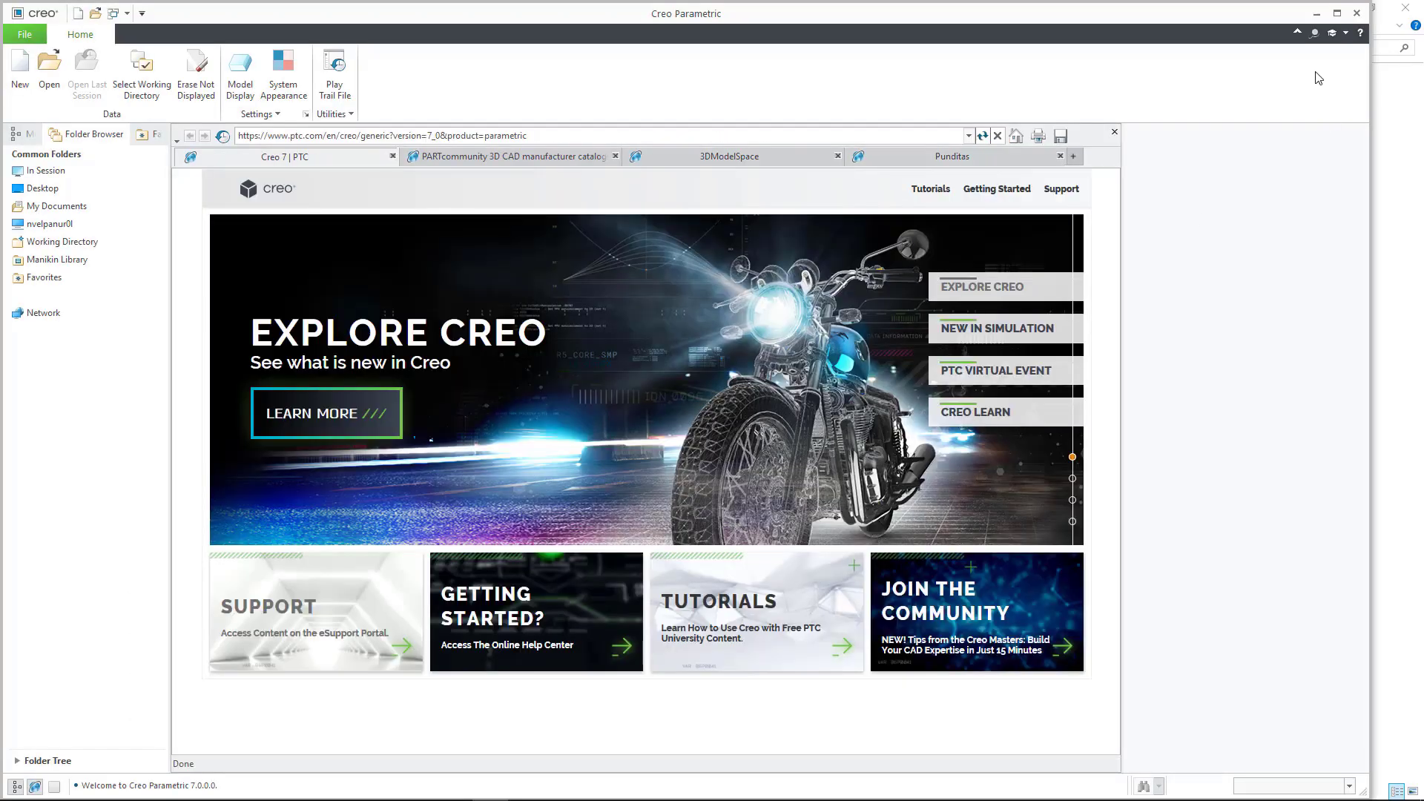
pyautogui.click(1357, 13)
pyautogui.click(783, 436)
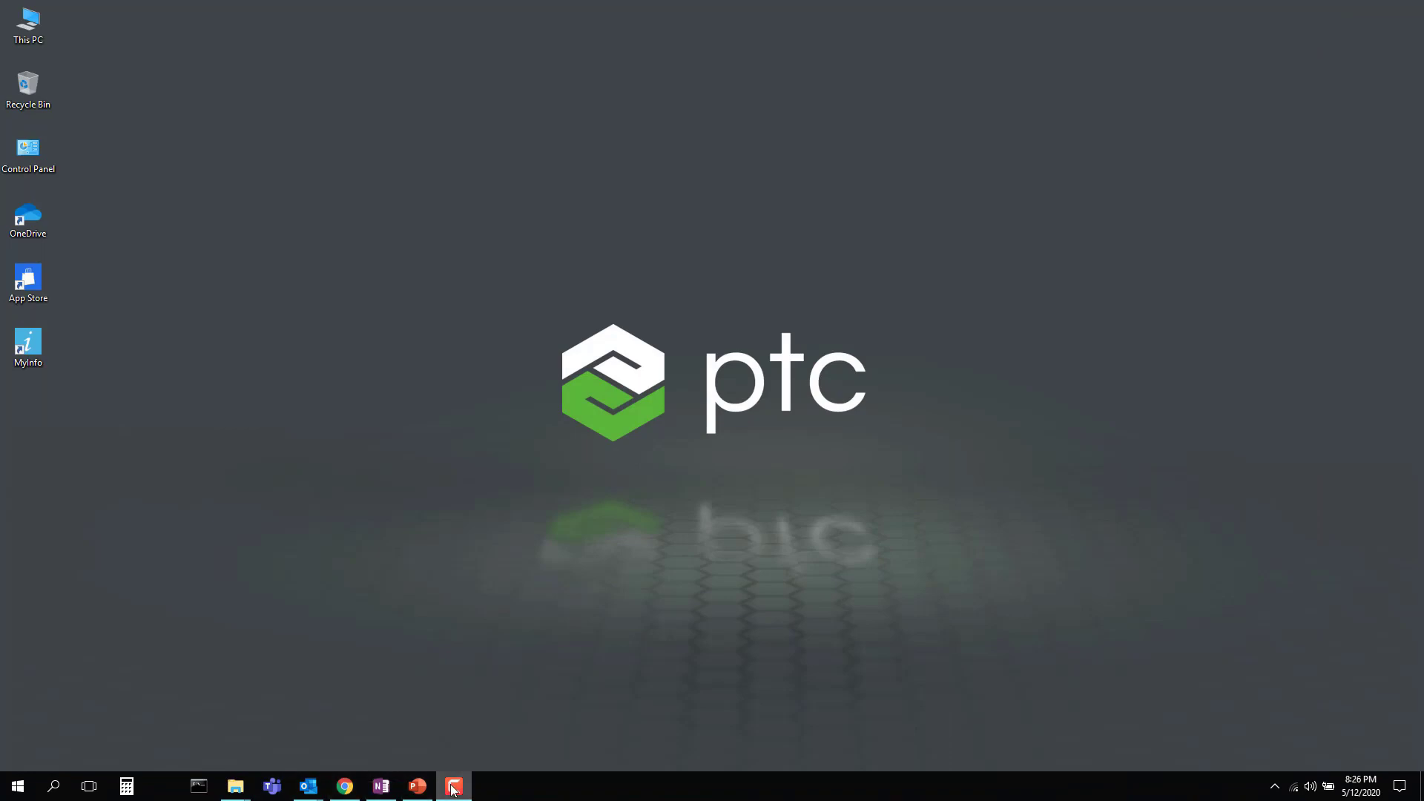
# Step: Show PowerPoint's WORKFLOW slide listing the license-borrowing steps
pyautogui.click(418, 784)
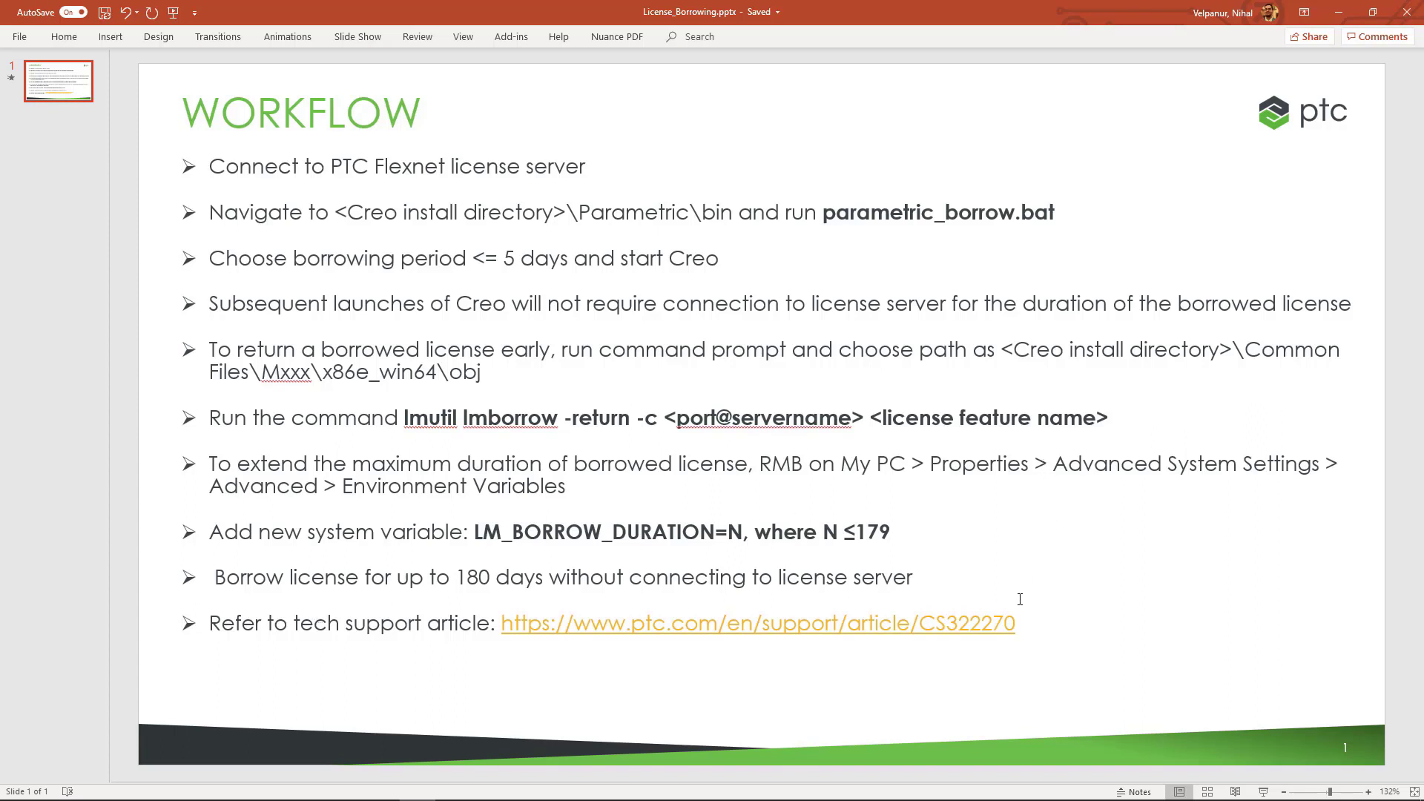
pyautogui.moveTo(454, 794)
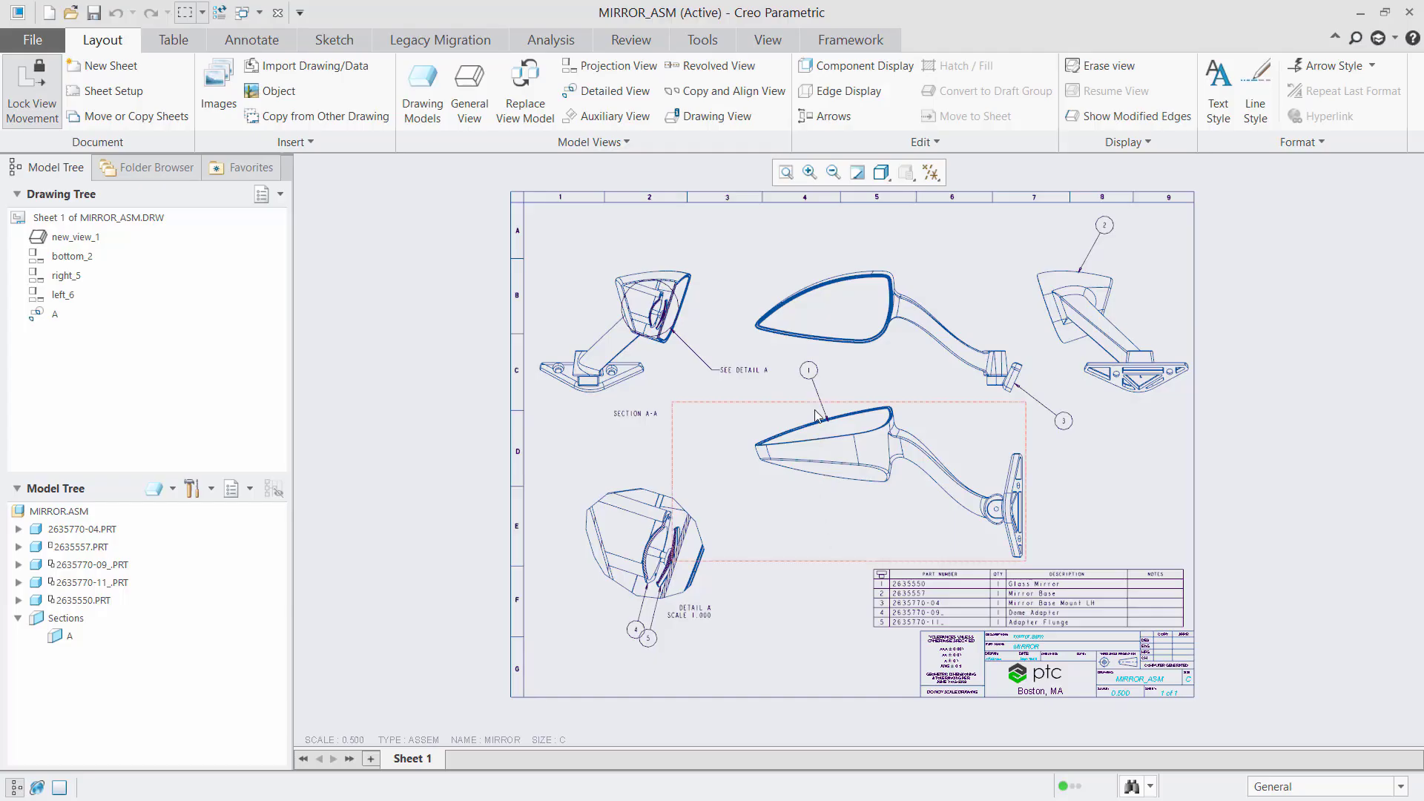
# Step: Zoom into the Detail A area and nudge balloon 4 slightly up and left
pyautogui.click(809, 173)
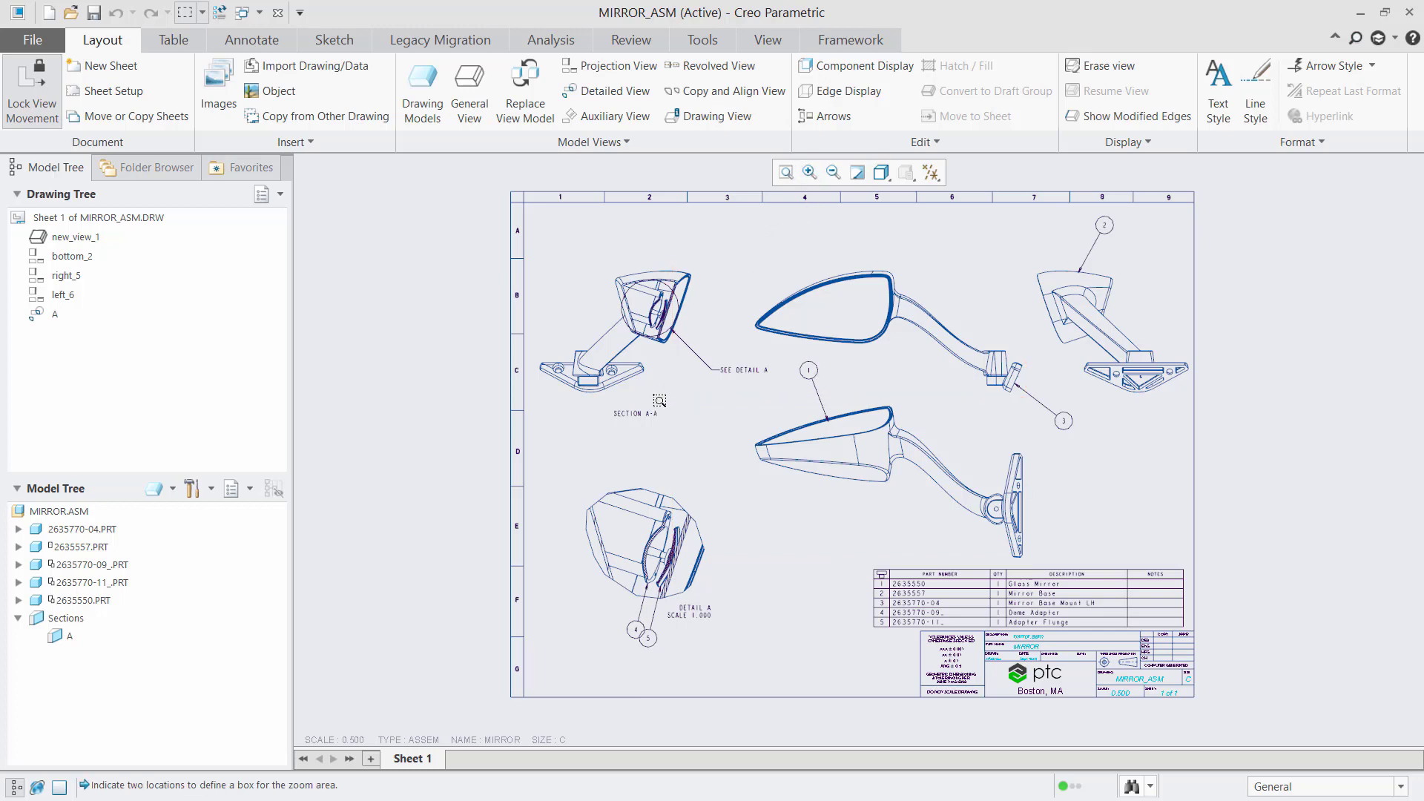
pyautogui.click(544, 469)
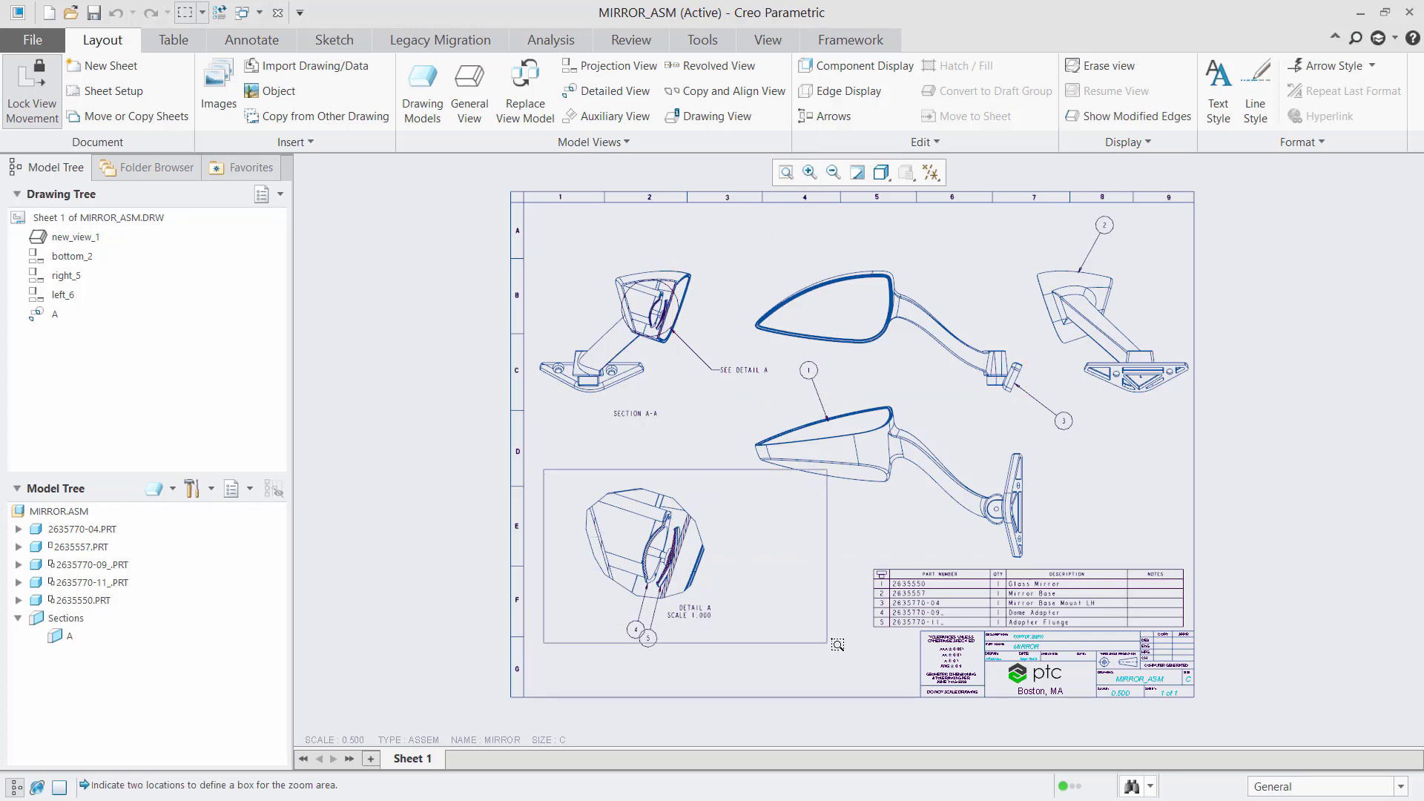
pyautogui.click(946, 670)
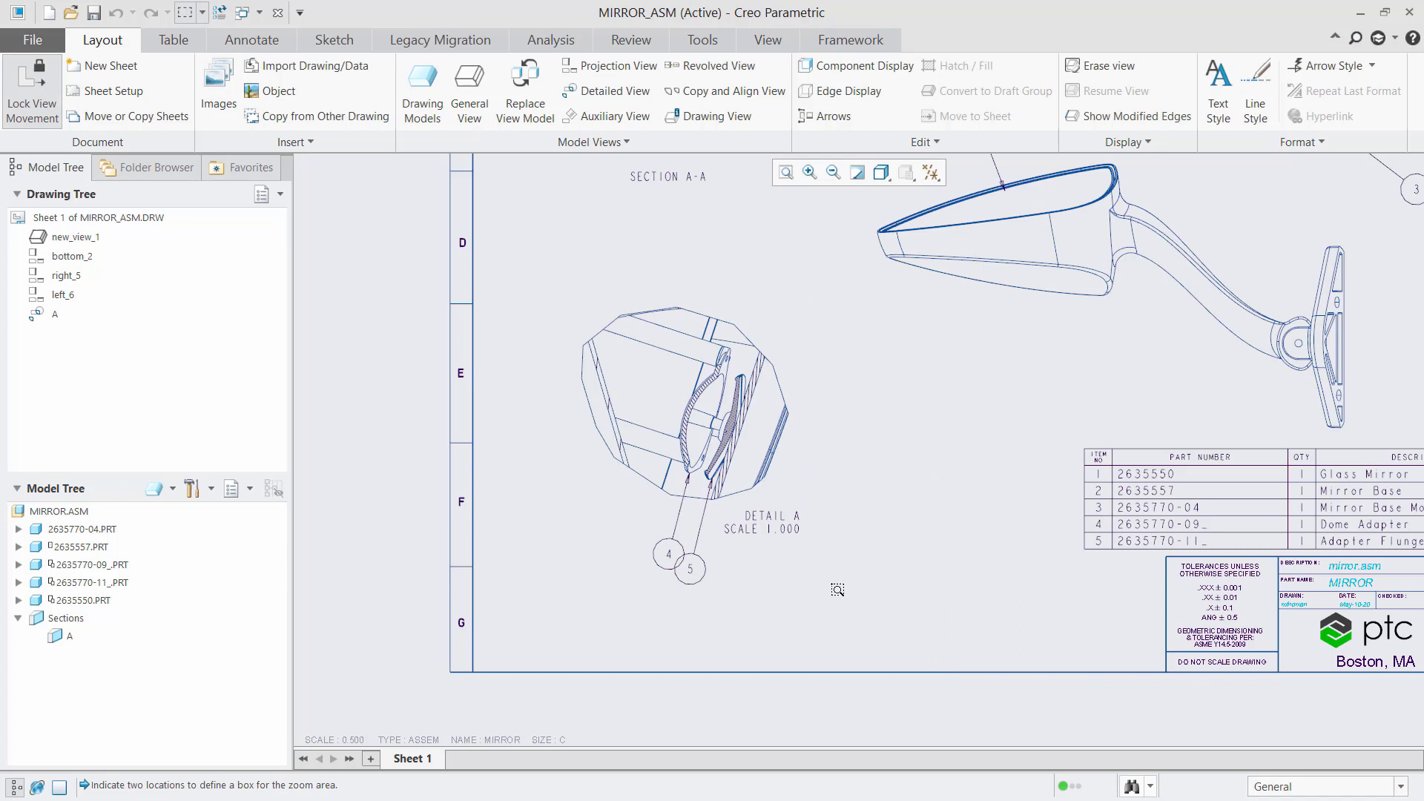
pyautogui.click(669, 556)
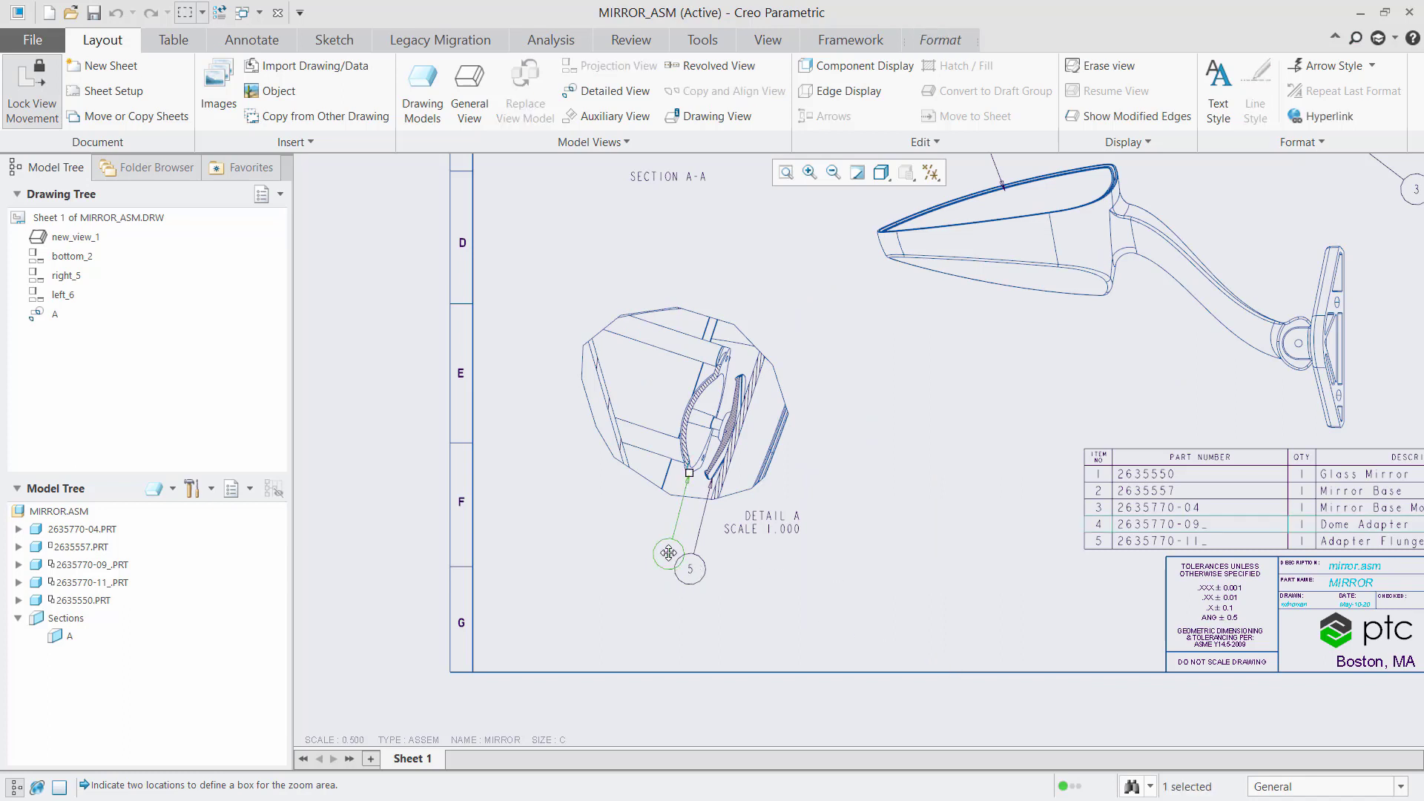
pyautogui.moveTo(669, 553); pyautogui.dragTo(662, 549)
pyautogui.click(625, 536)
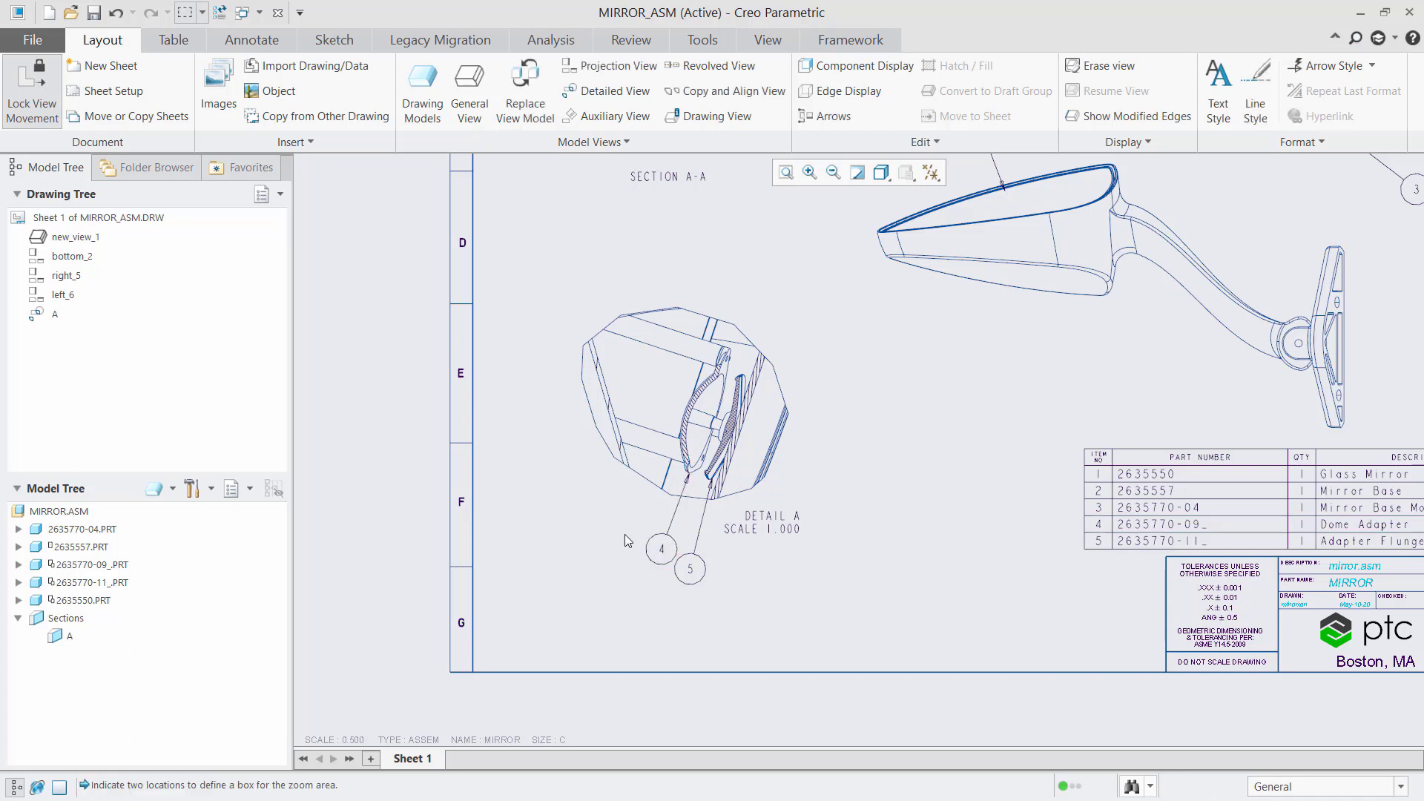
# Step: Turn off Snap To Guides and move balloon 4 further left beside Detail A
pyautogui.click(268, 34)
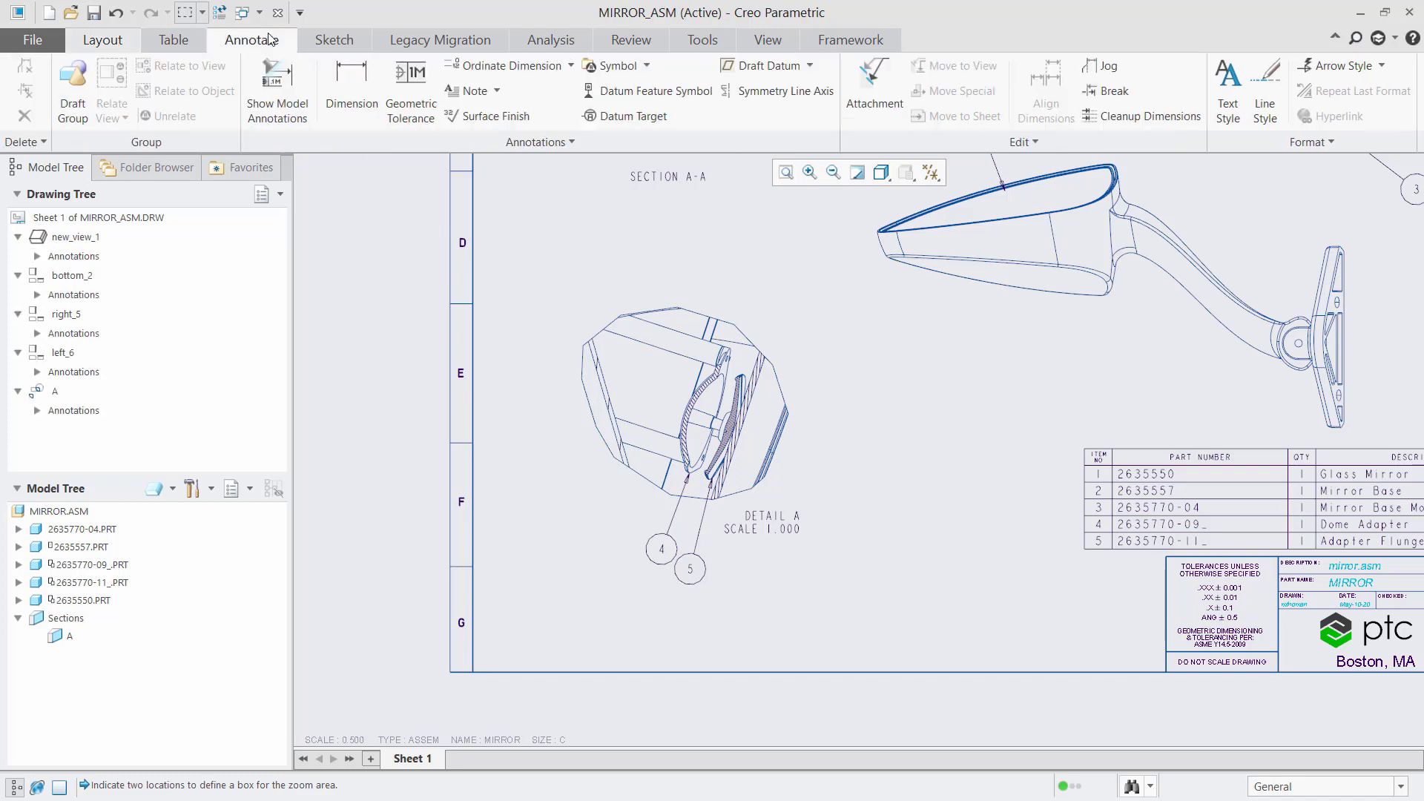
pyautogui.click(502, 141)
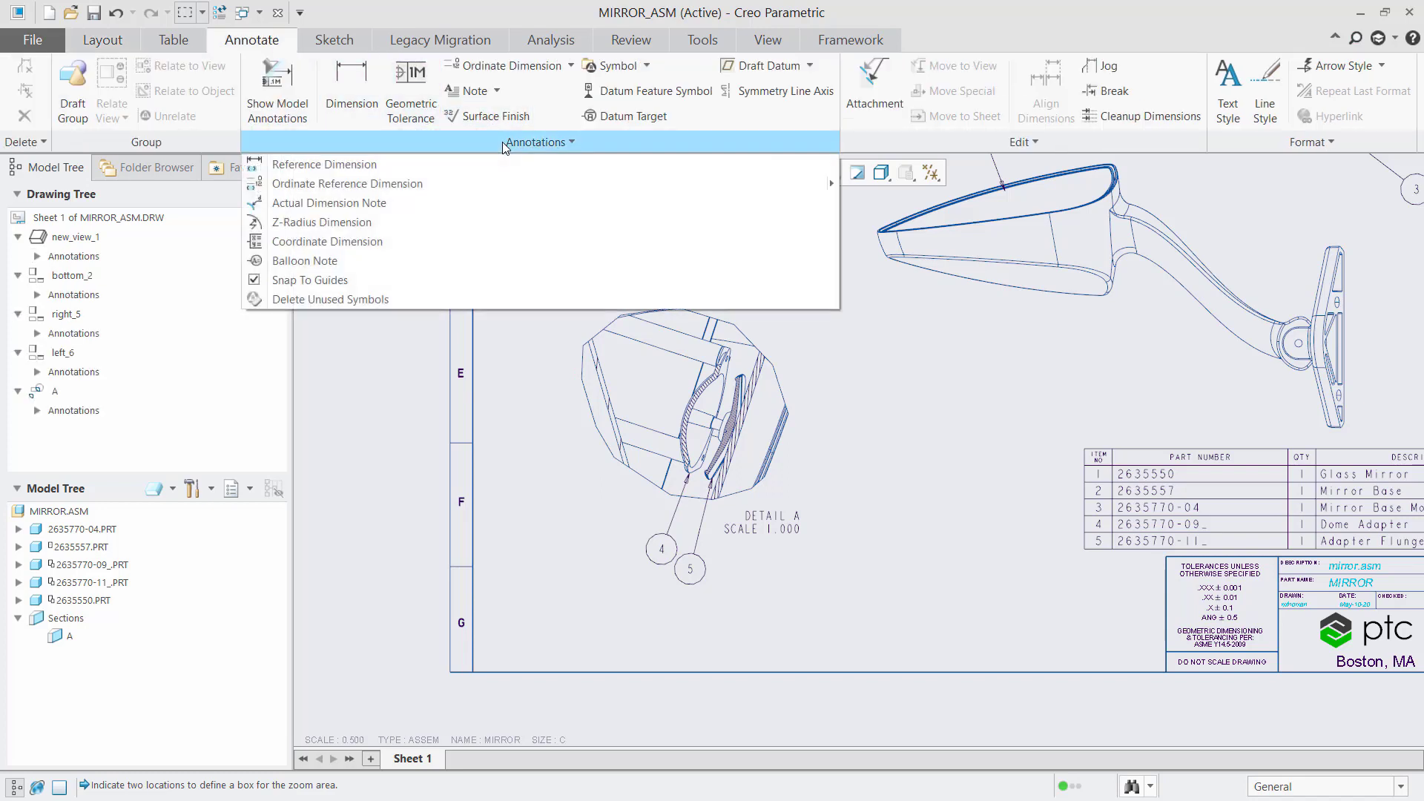
pyautogui.click(353, 284)
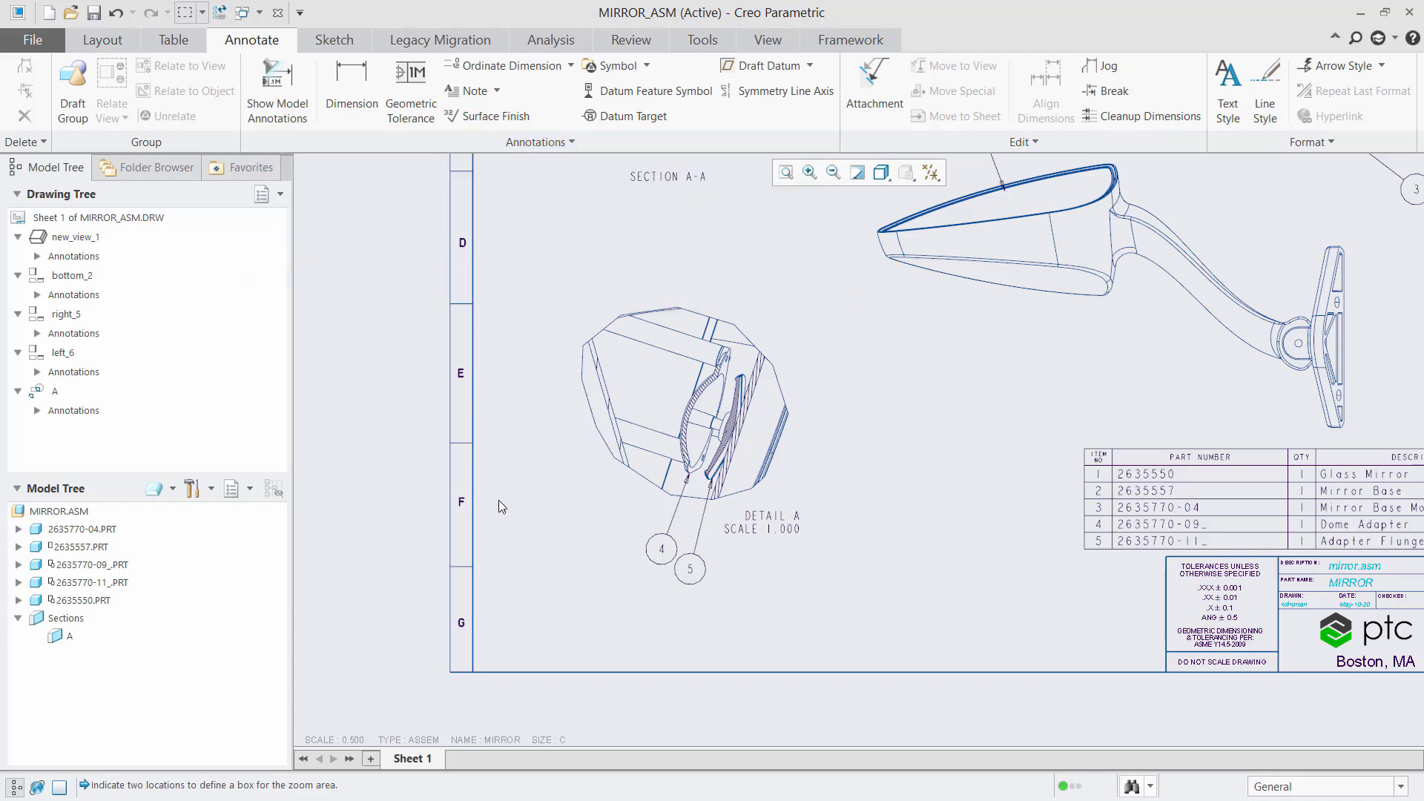
pyautogui.click(662, 553)
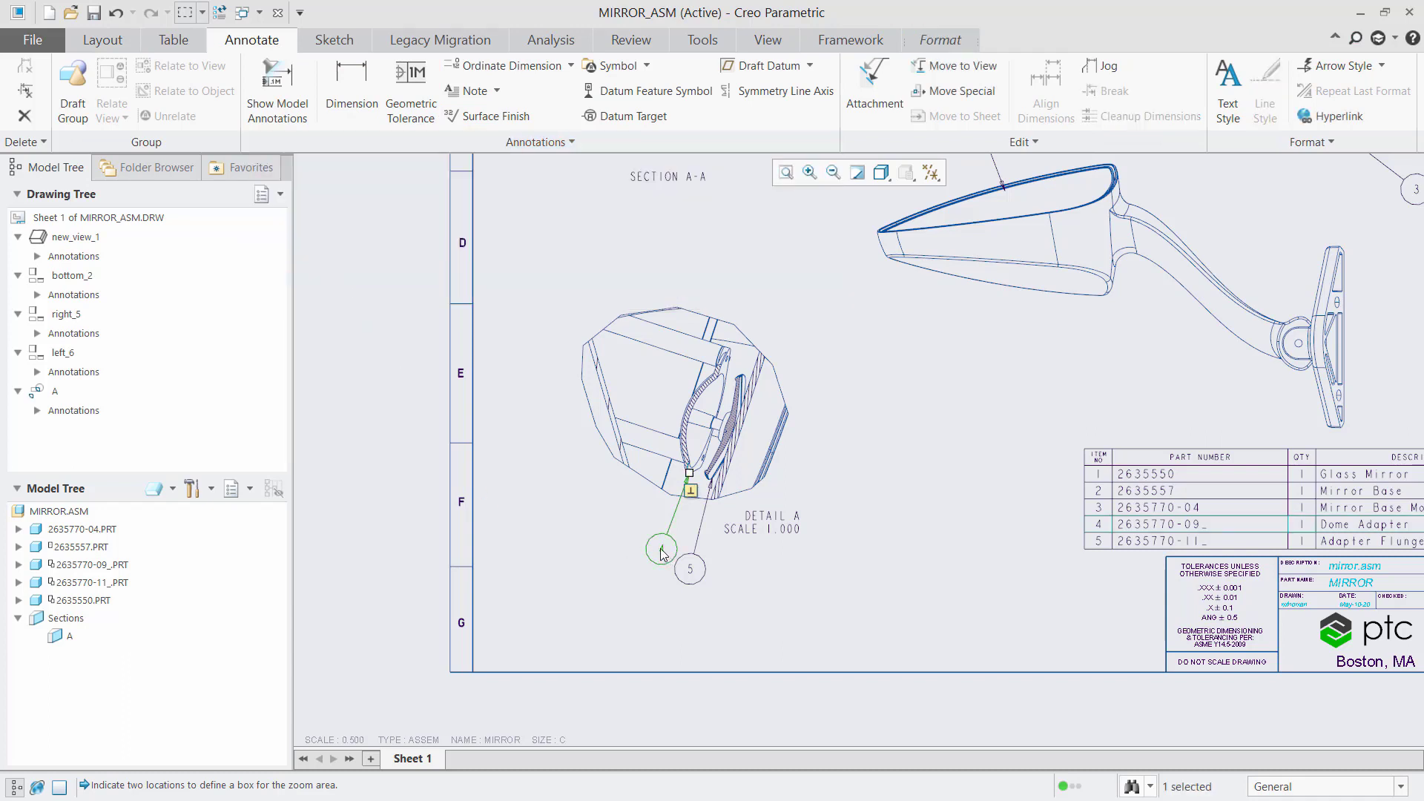
pyautogui.moveTo(653, 549)
pyautogui.mouseDown()
pyautogui.moveTo(661, 541)
pyautogui.moveTo(645, 545)
pyautogui.mouseUp()
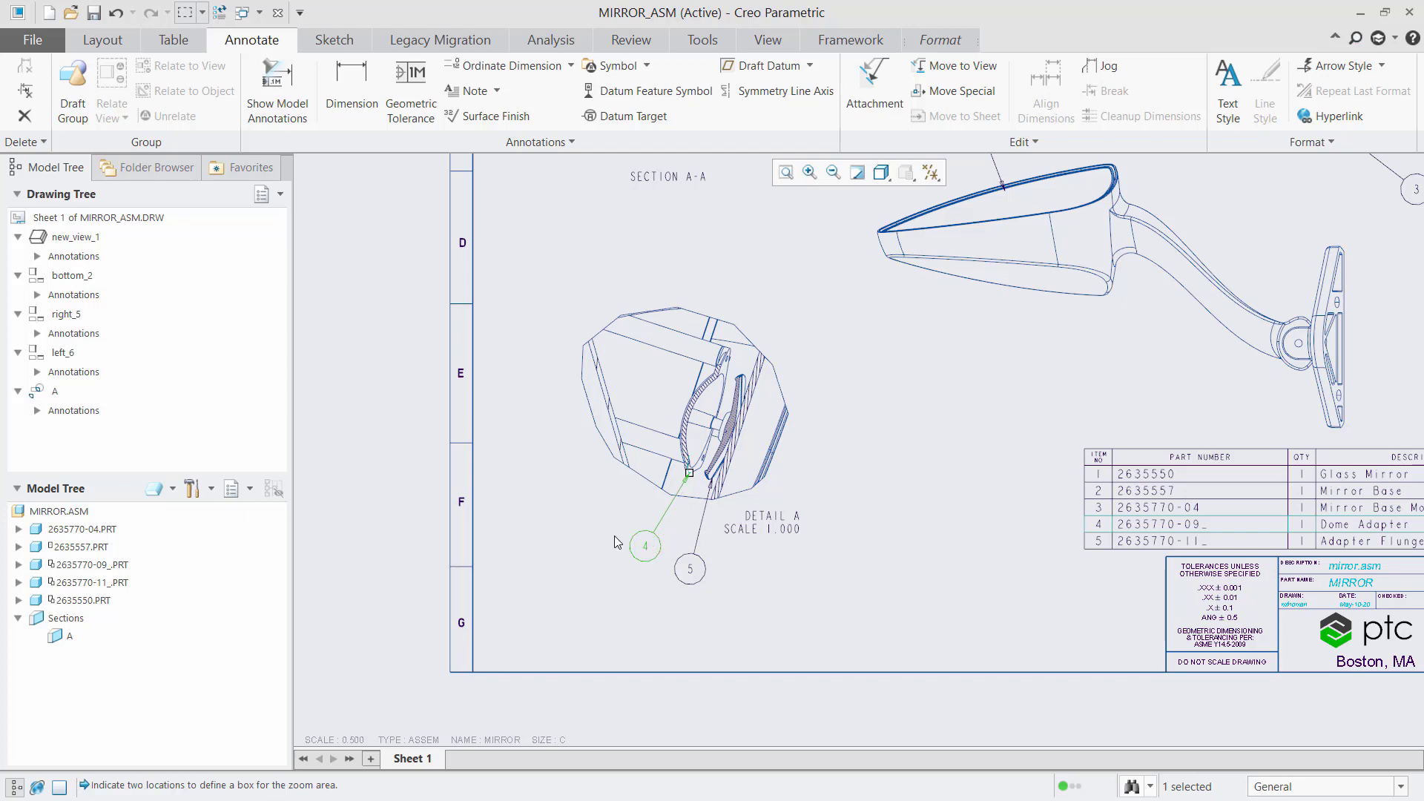
pyautogui.click(614, 542)
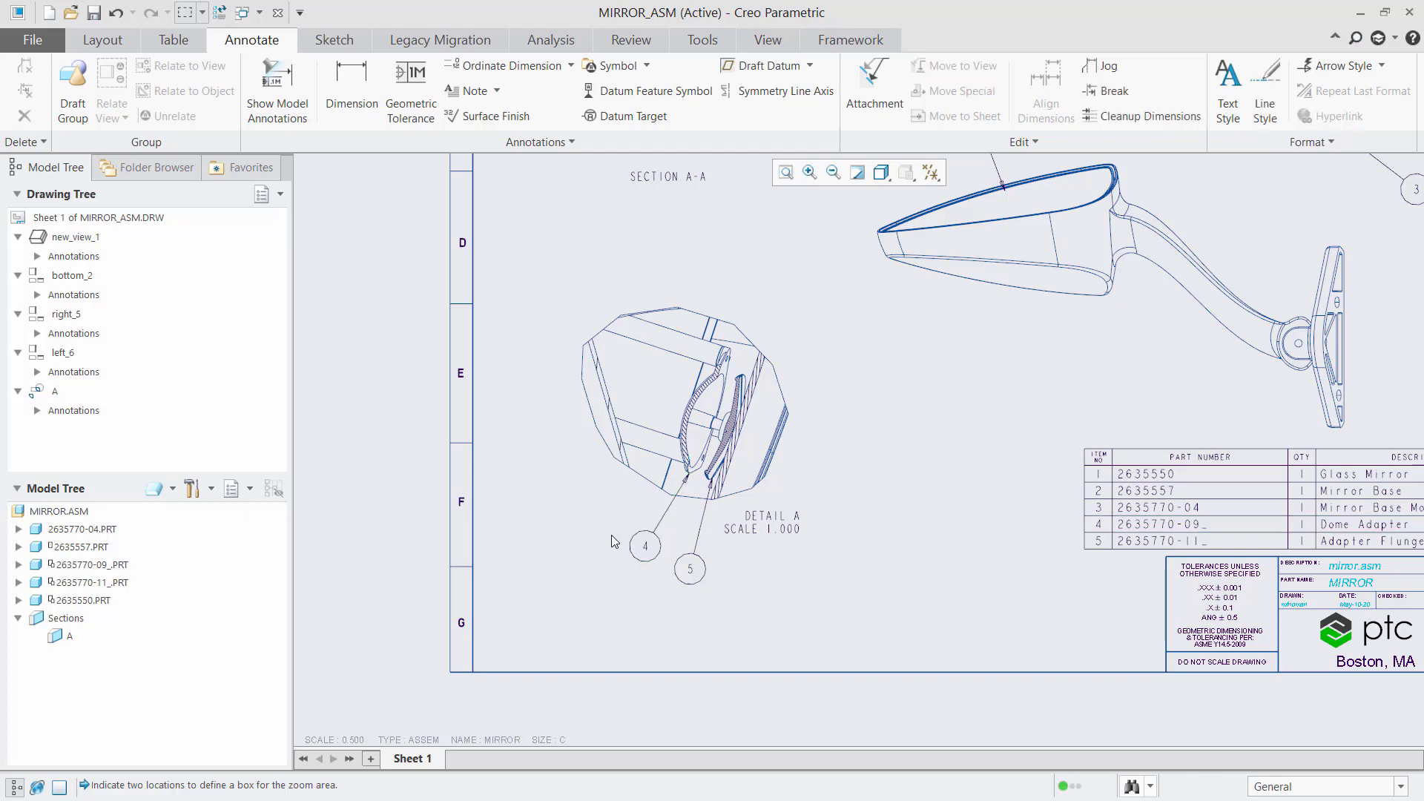
# Step: Set config option annotation_snap_to_guide_range to off for this session, without saving config
pyautogui.click(43, 42)
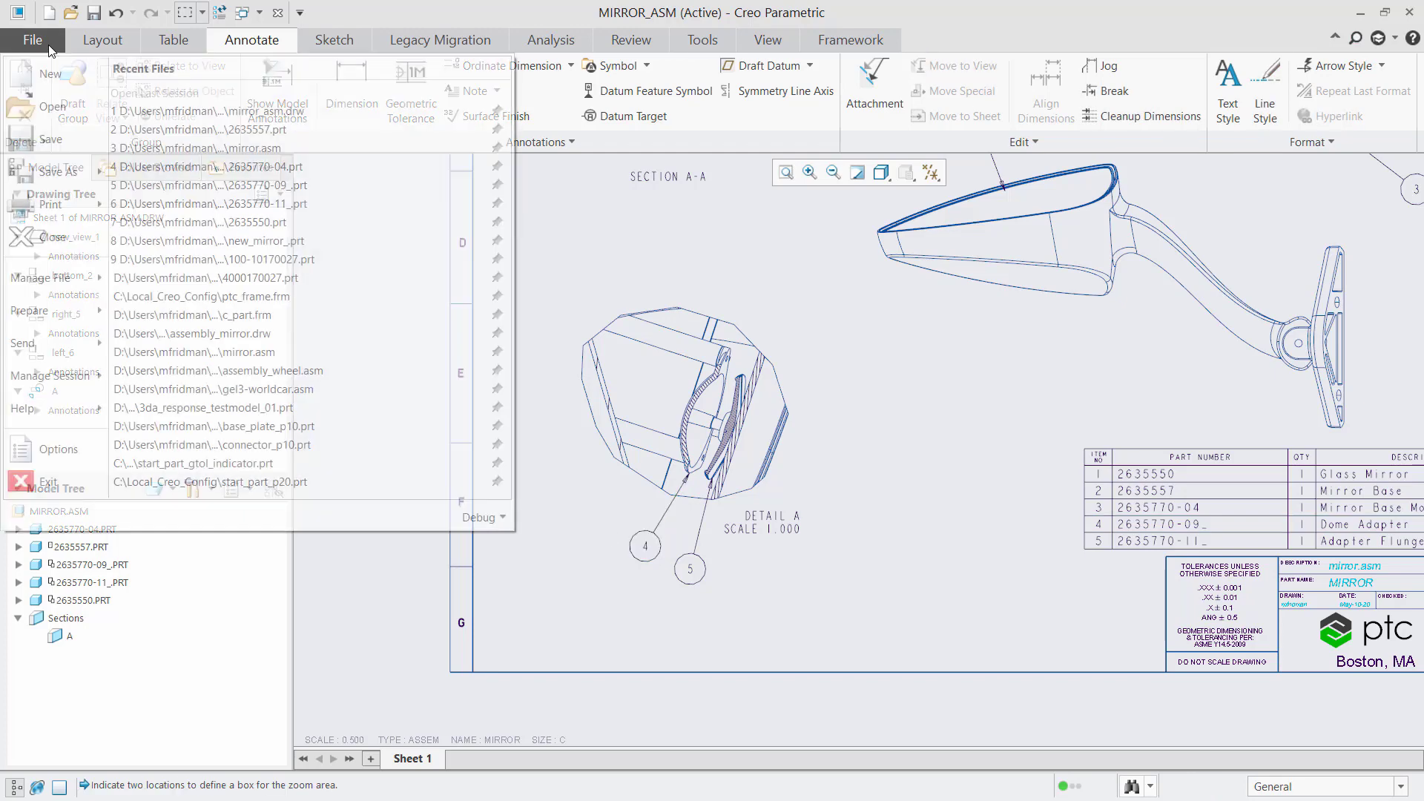
pyautogui.click(82, 447)
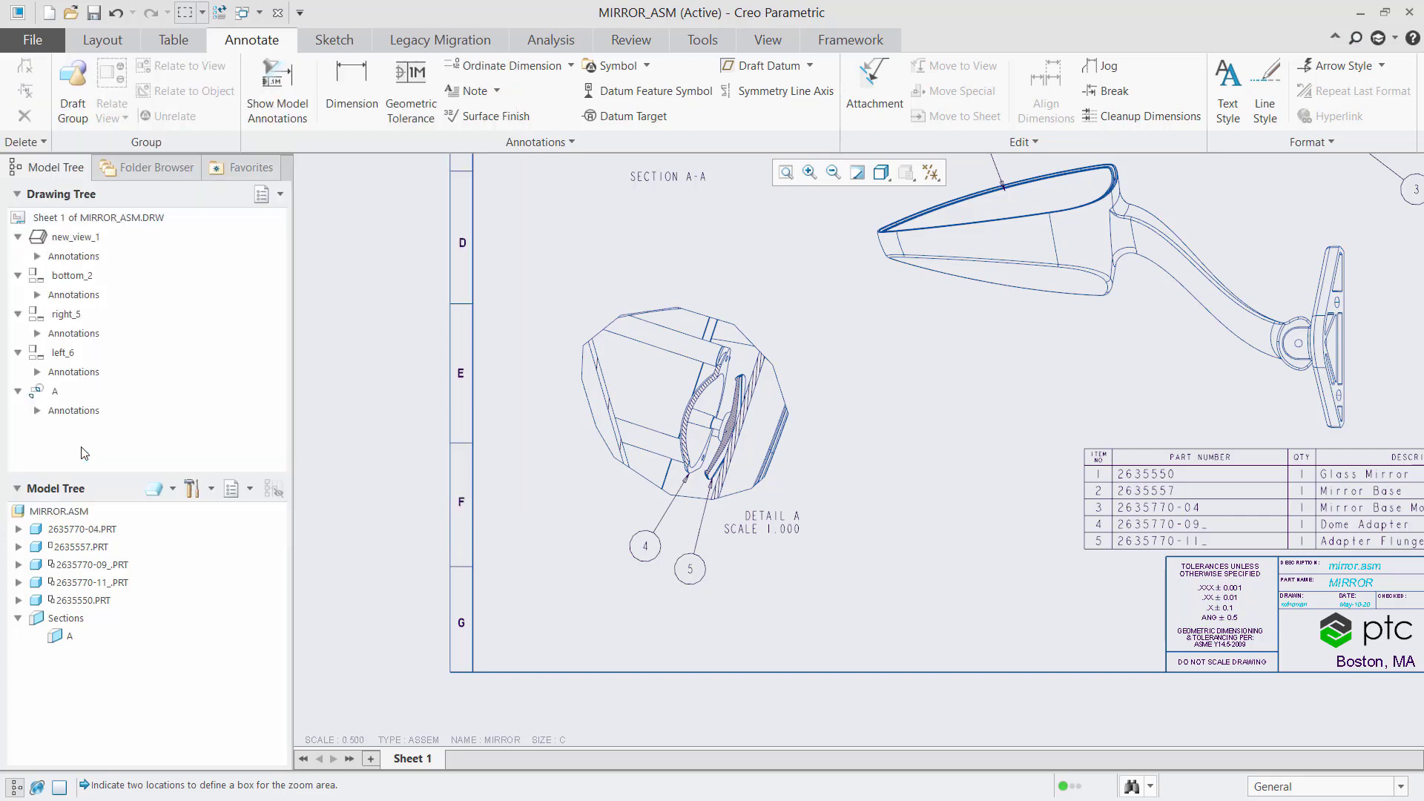
pyautogui.click(331, 523)
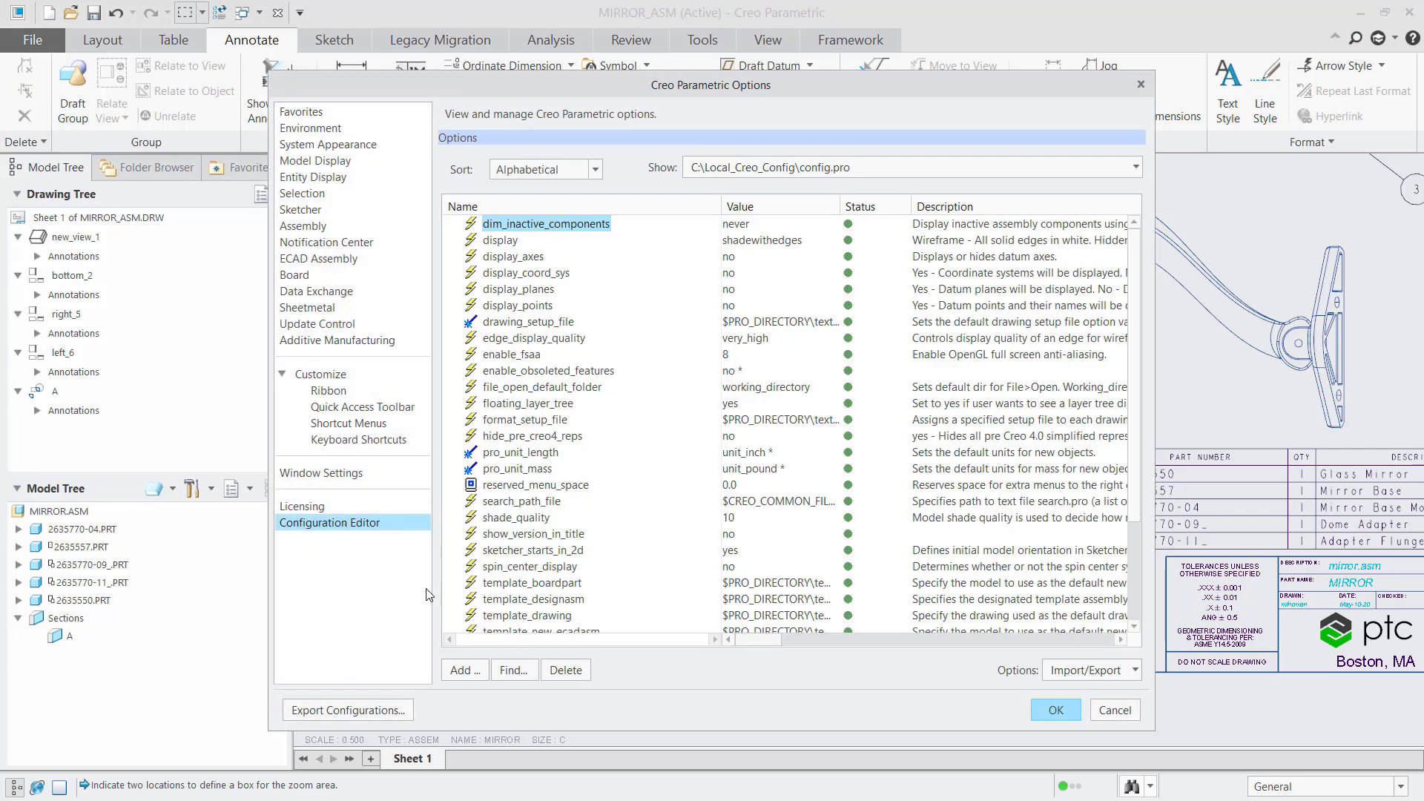
pyautogui.click(512, 671)
pyautogui.write('snap')
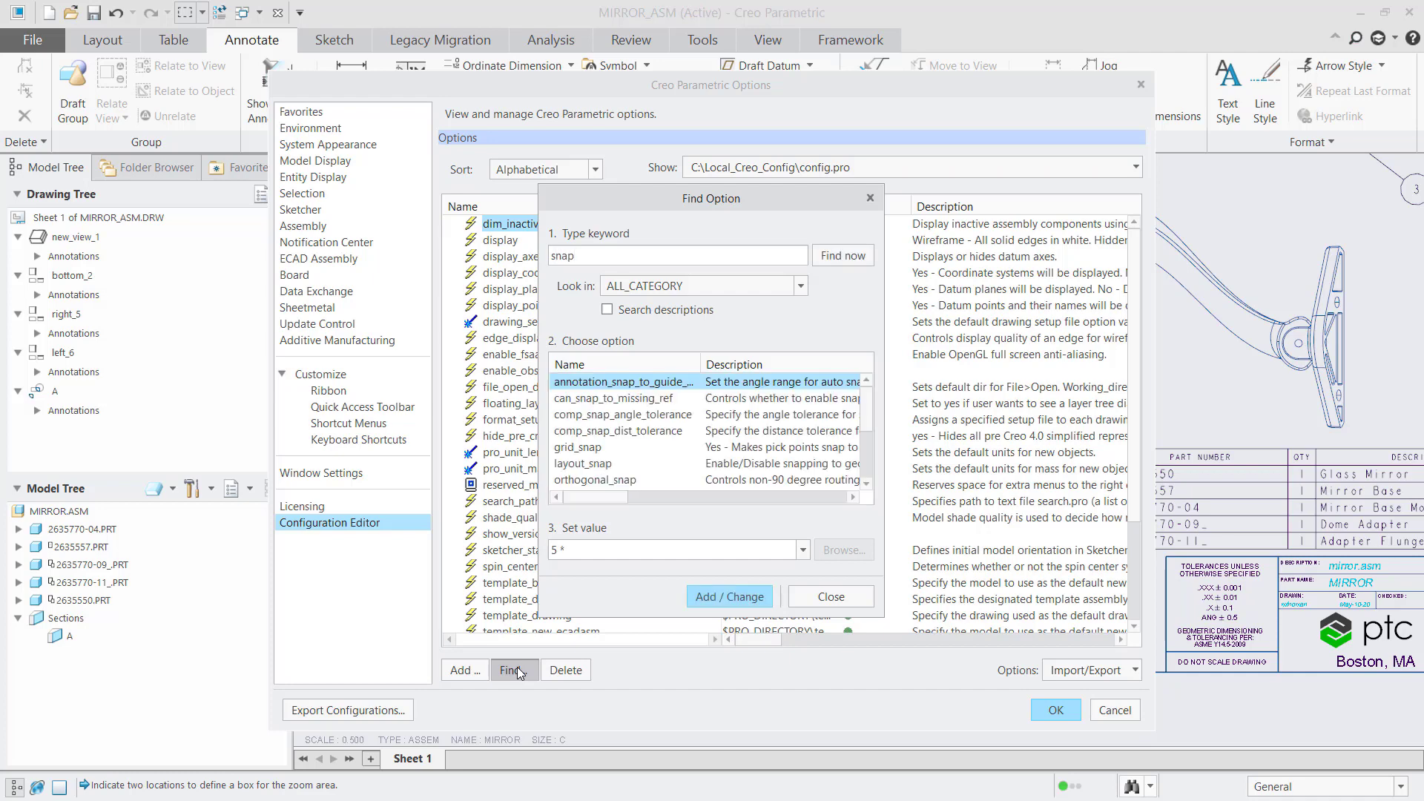
pyautogui.moveTo(700, 365); pyautogui.dragTo(762, 365)
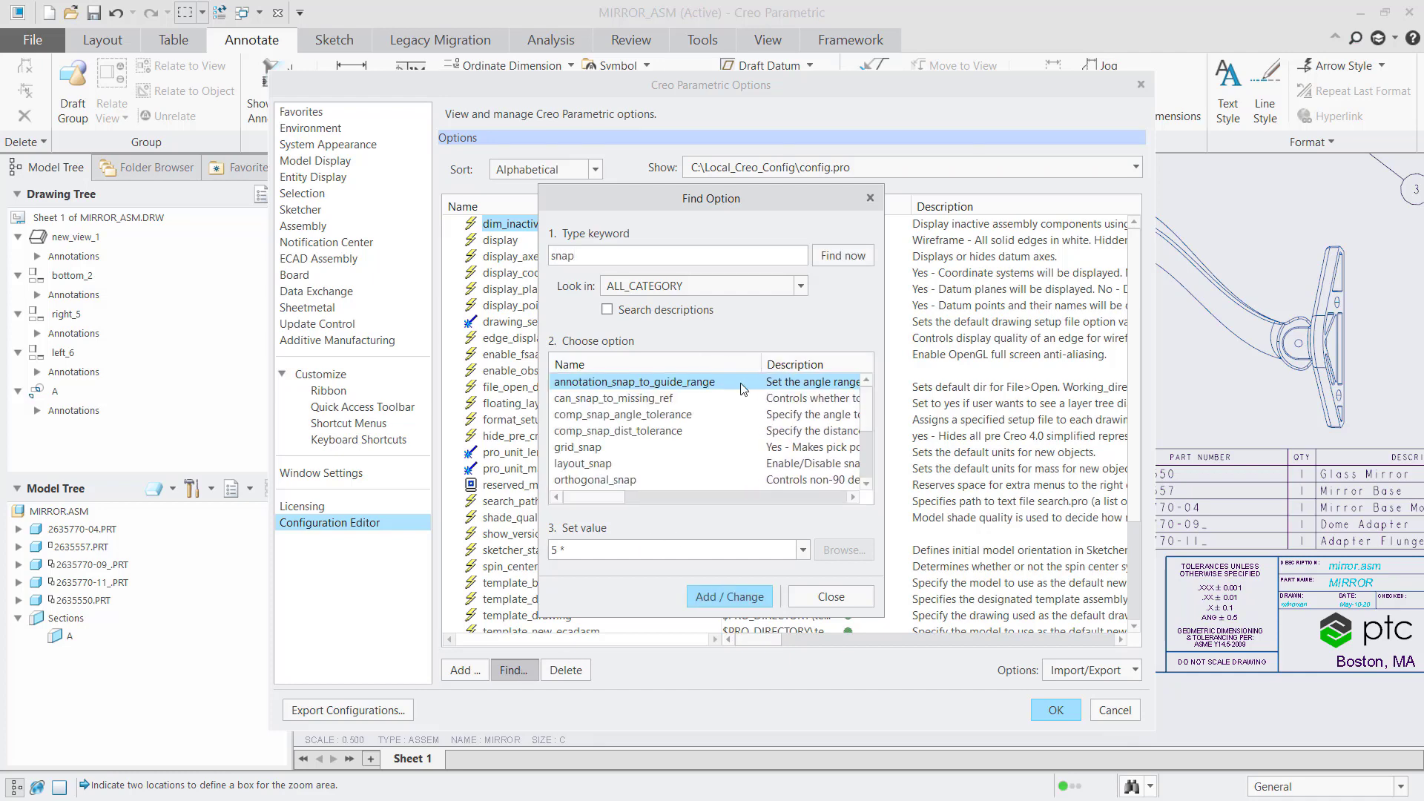
pyautogui.click(804, 551)
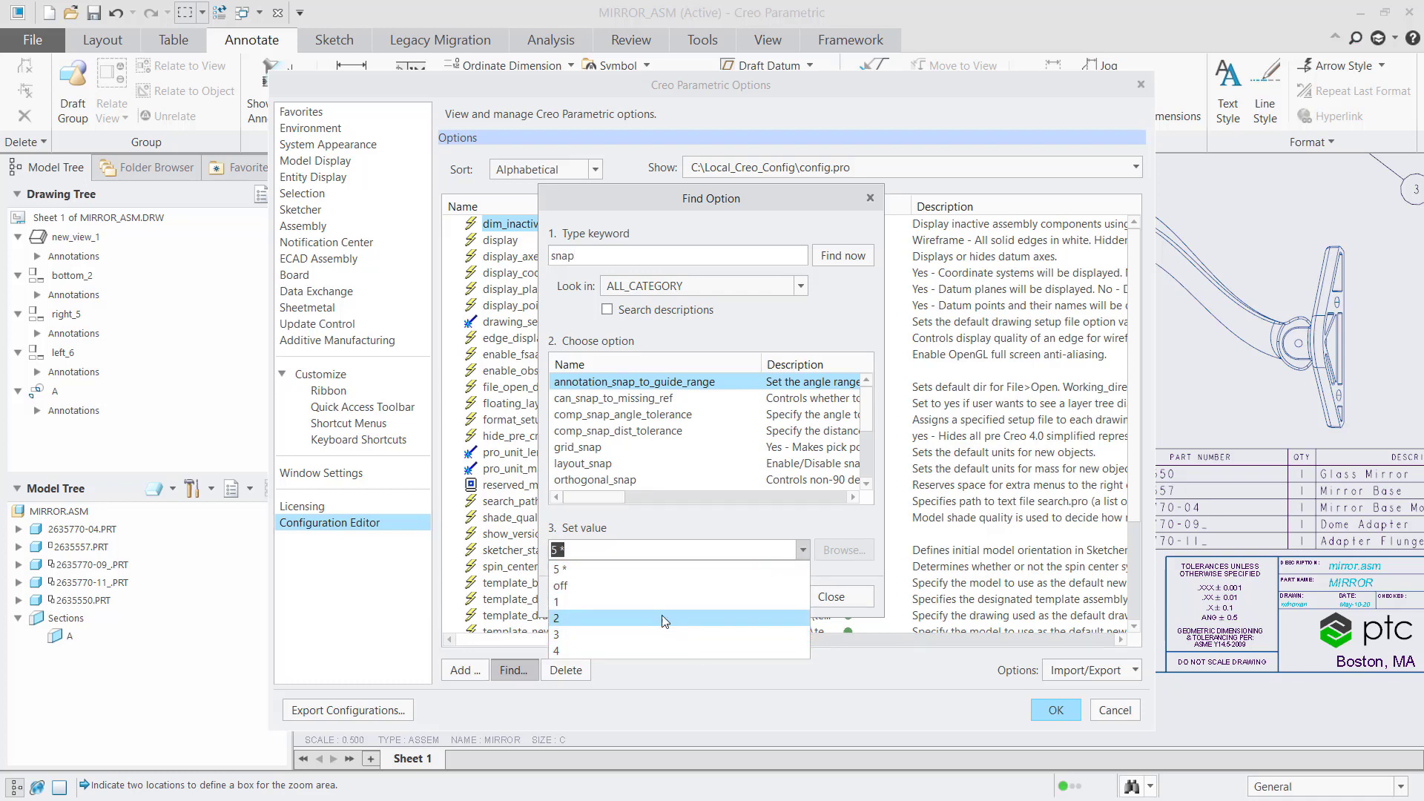
pyautogui.click(621, 586)
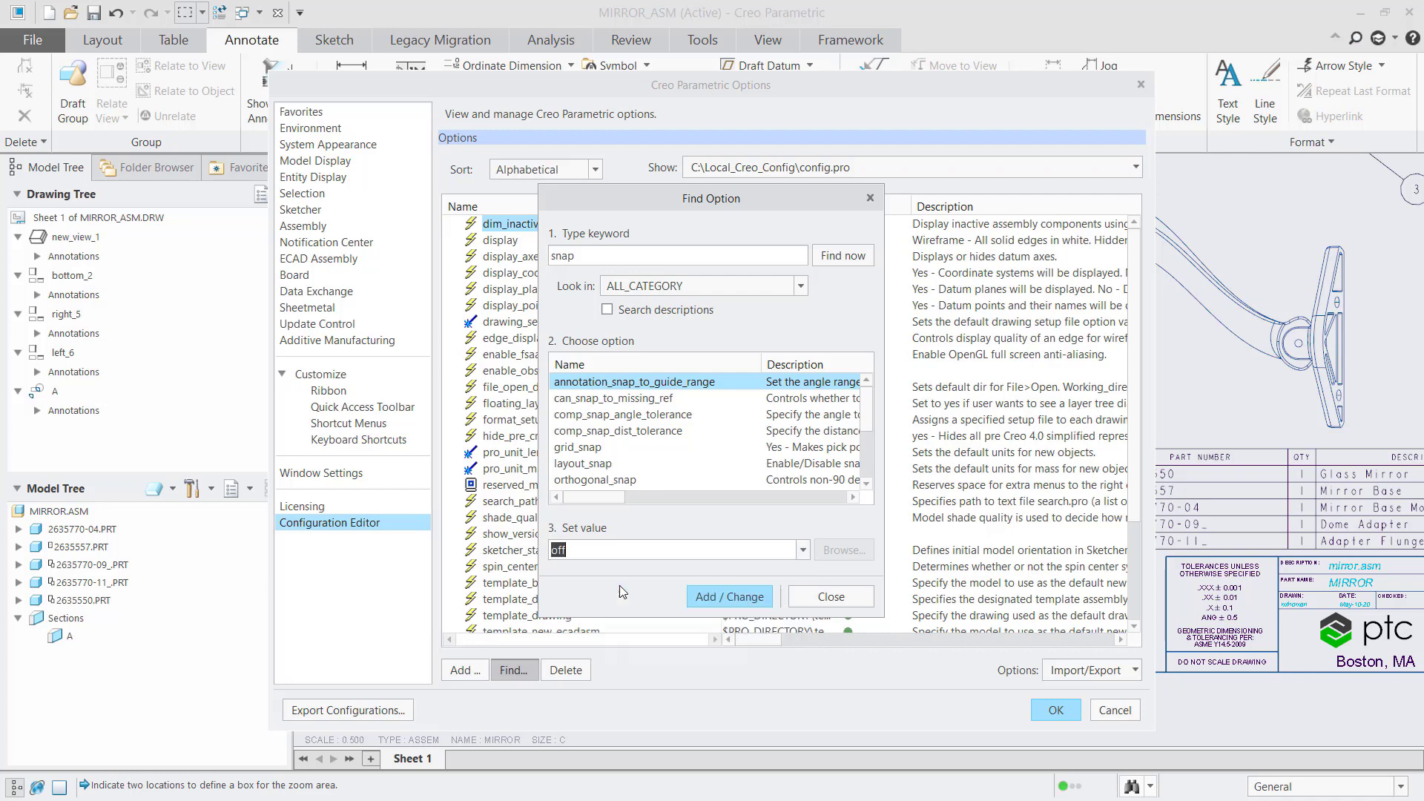
pyautogui.click(729, 602)
pyautogui.click(816, 602)
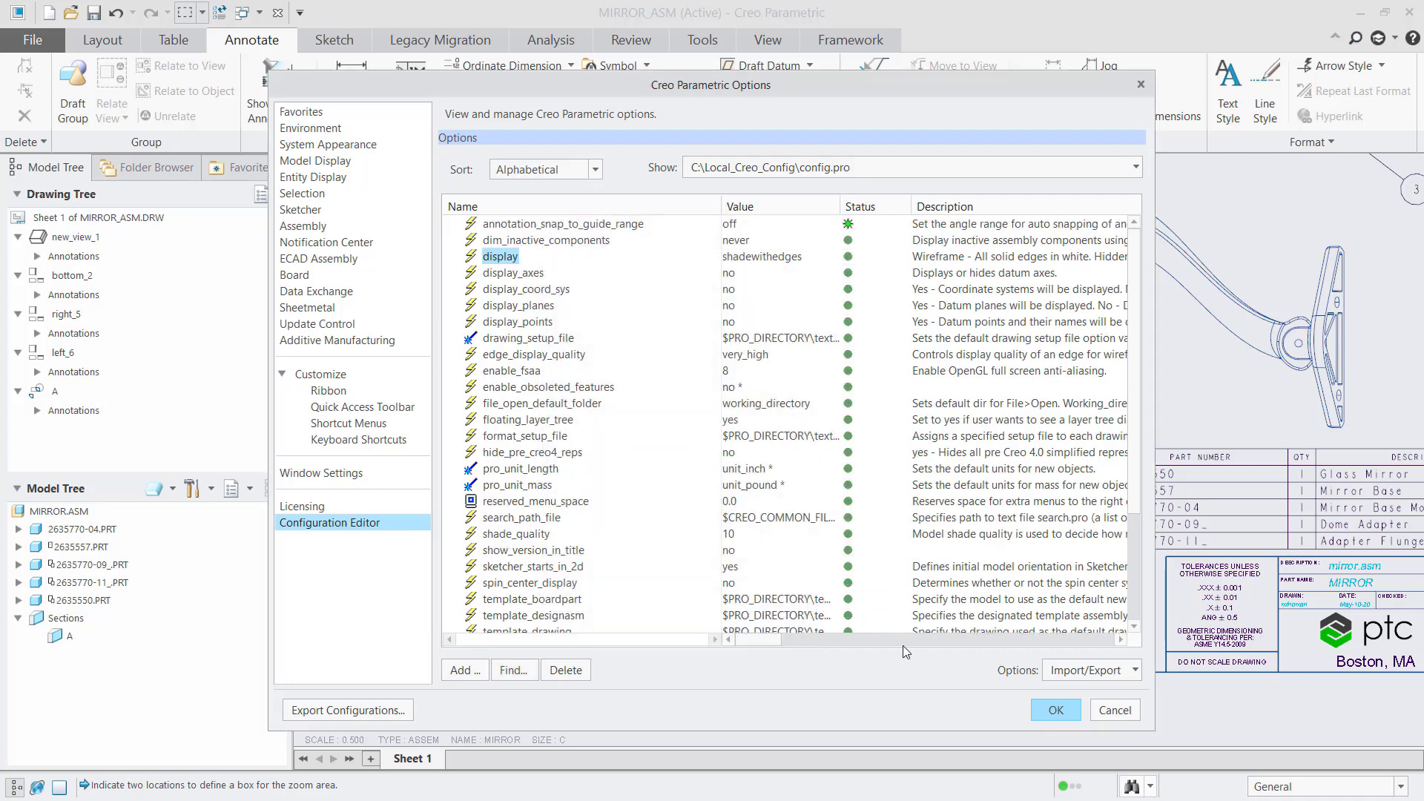
pyautogui.click(1055, 711)
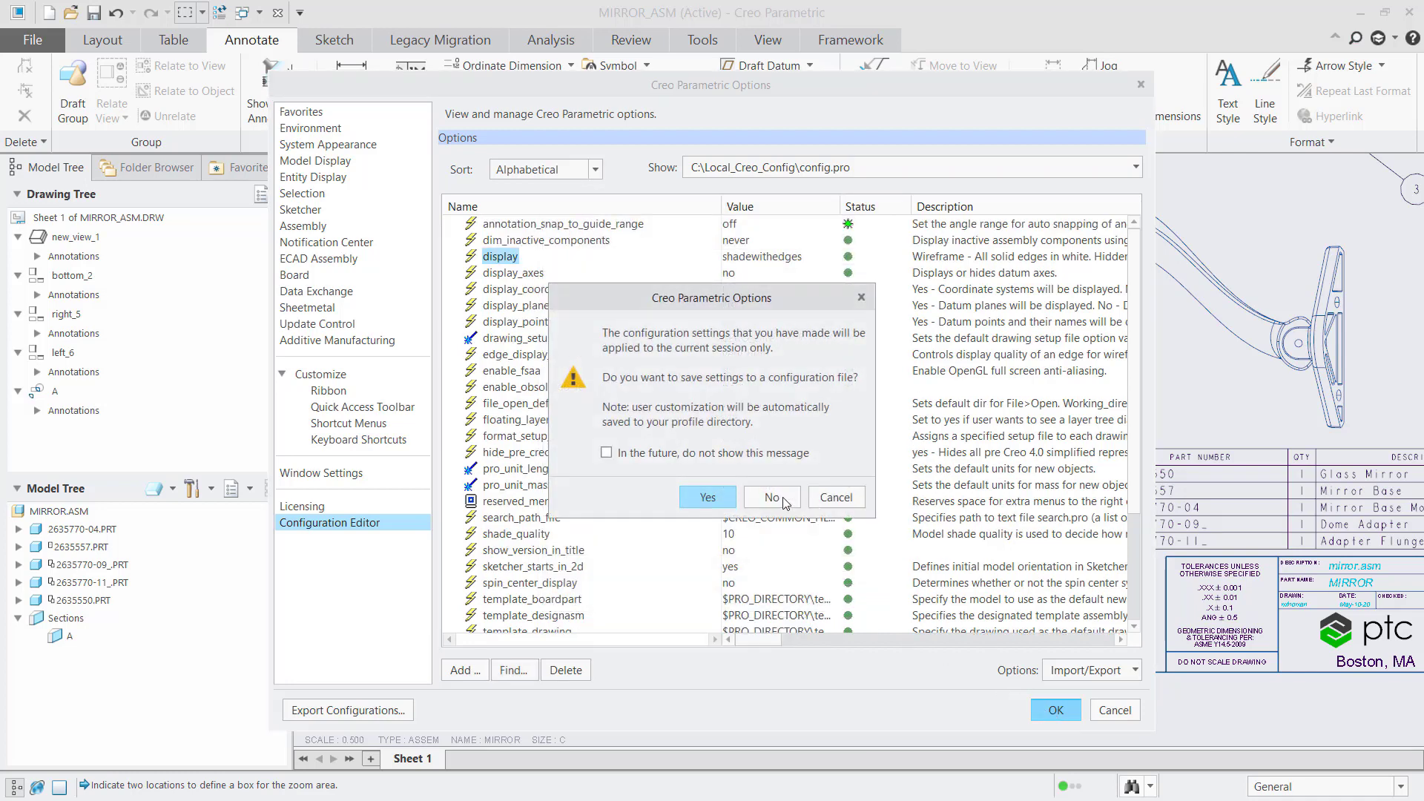
pyautogui.click(784, 501)
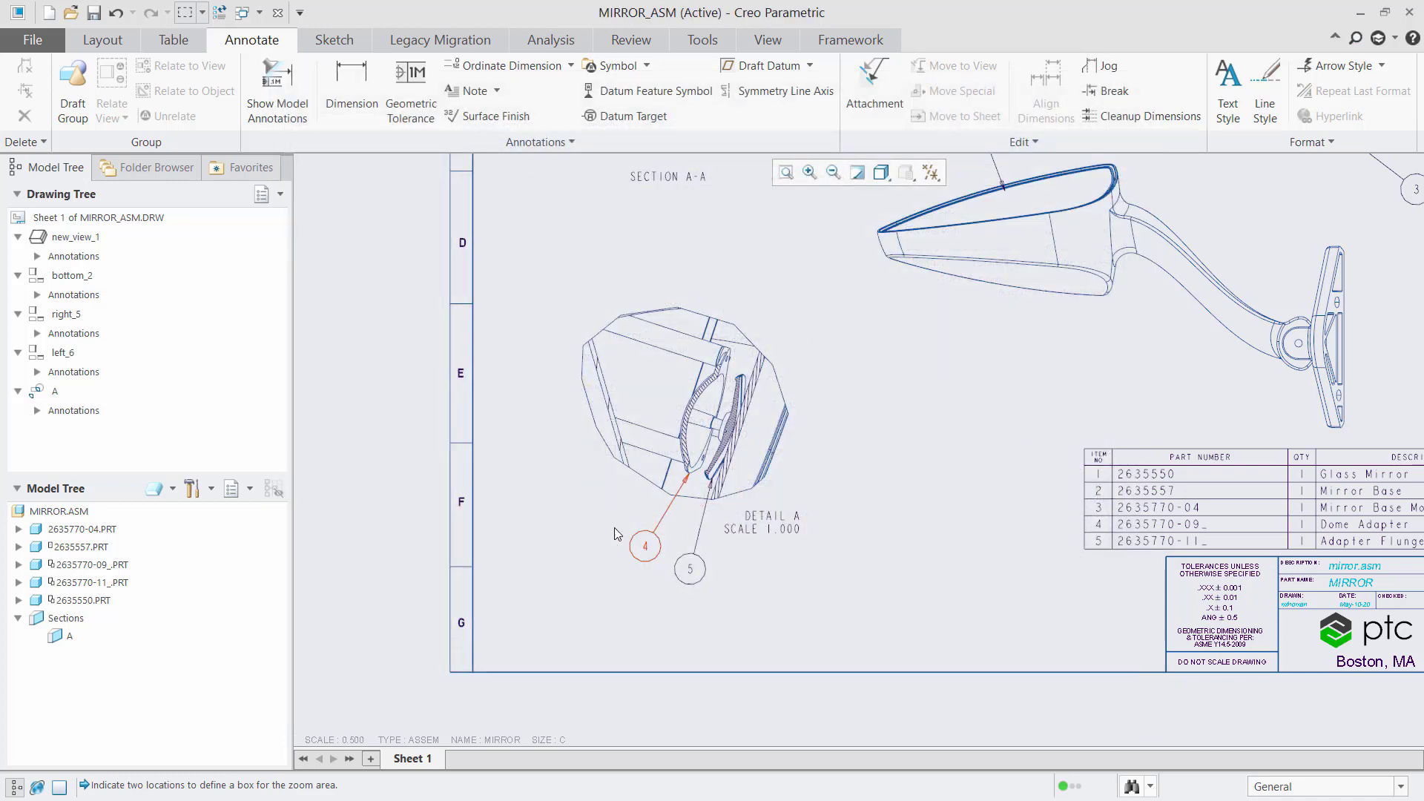
# Step: Open part 2635557 and activate its Mbd combination state
pyautogui.rightClick(94, 553)
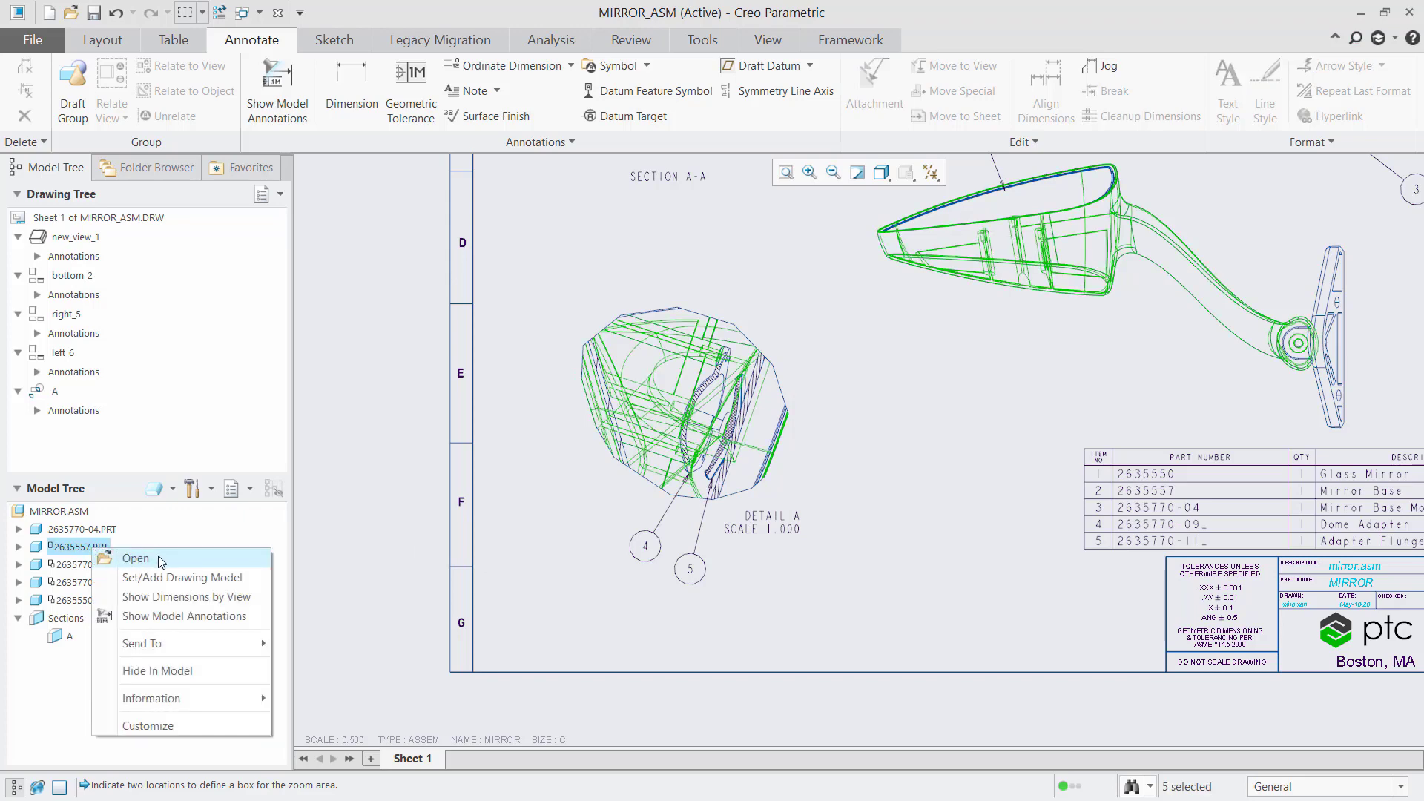
pyautogui.click(135, 558)
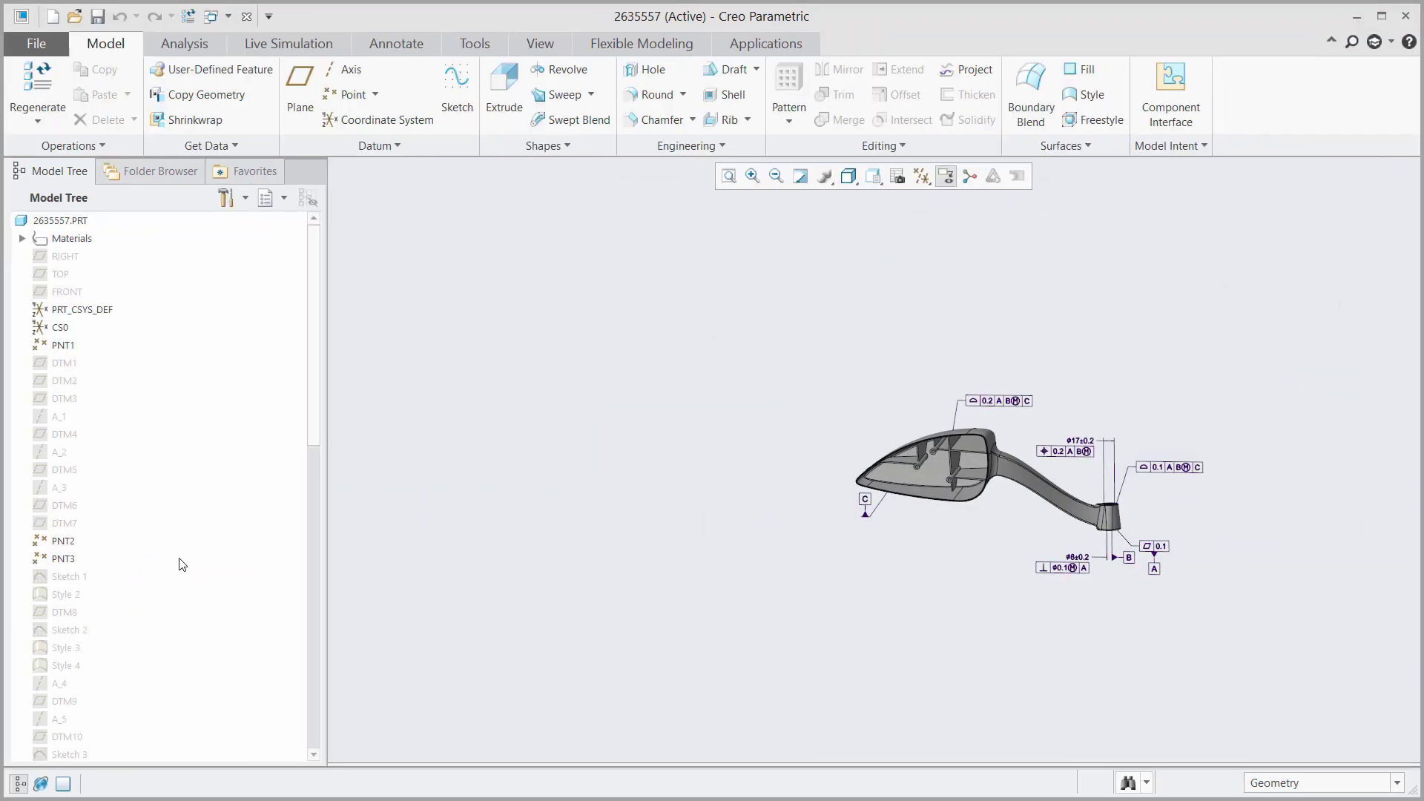
pyautogui.click(396, 44)
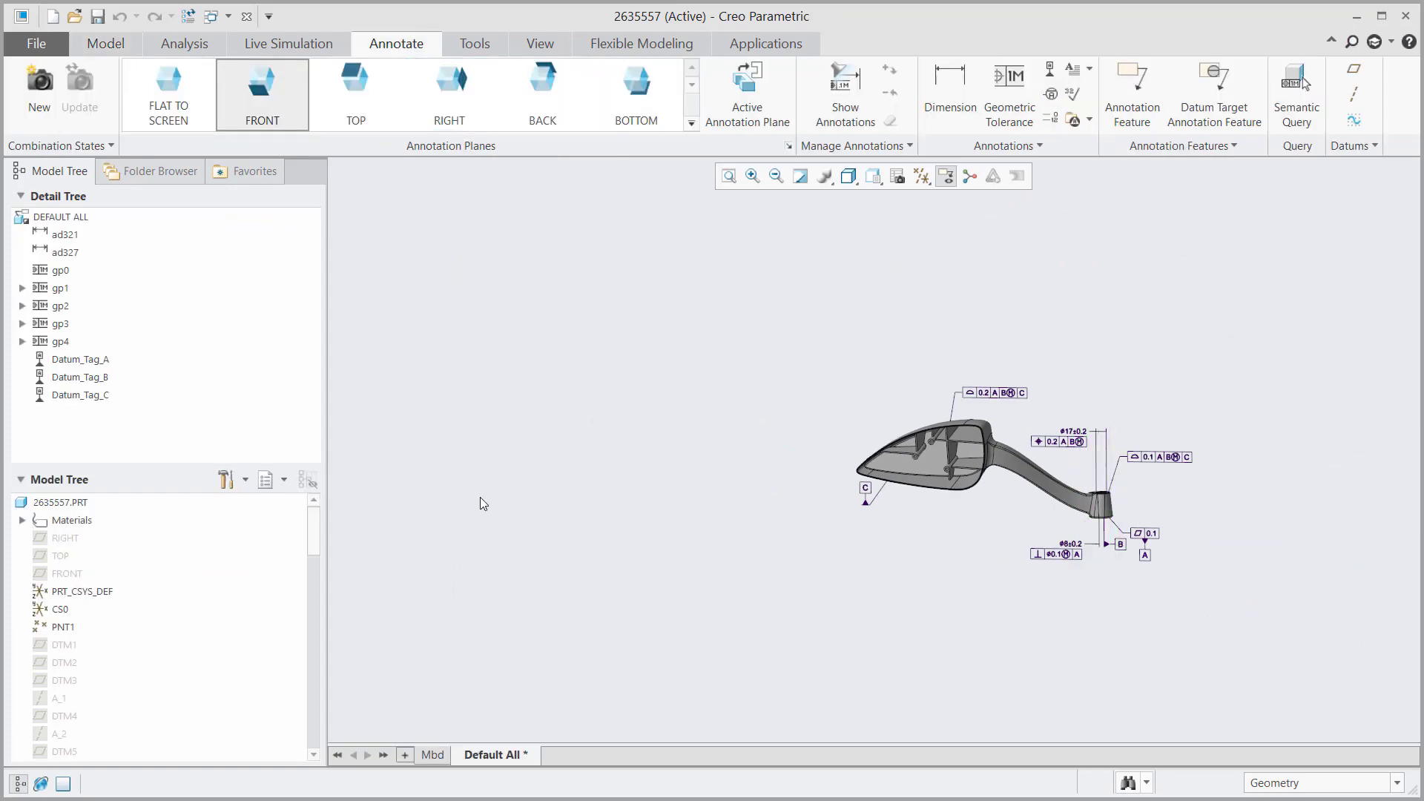
pyautogui.click(433, 755)
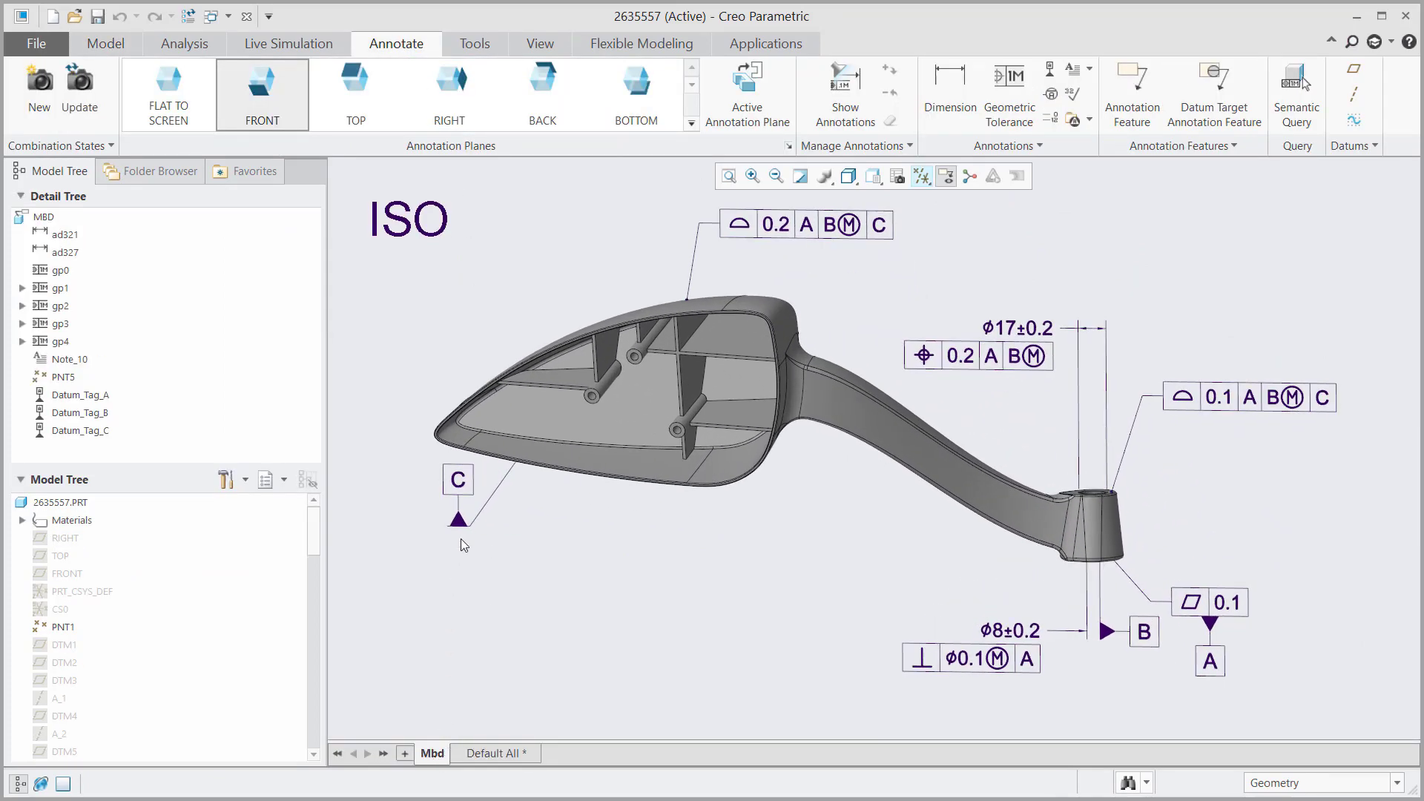
# Step: Edit the ISO note so it reads 'ISO' followed by a boxed 'MODEL'
pyautogui.click(443, 226)
pyautogui.hotkey('ctrl', '[')
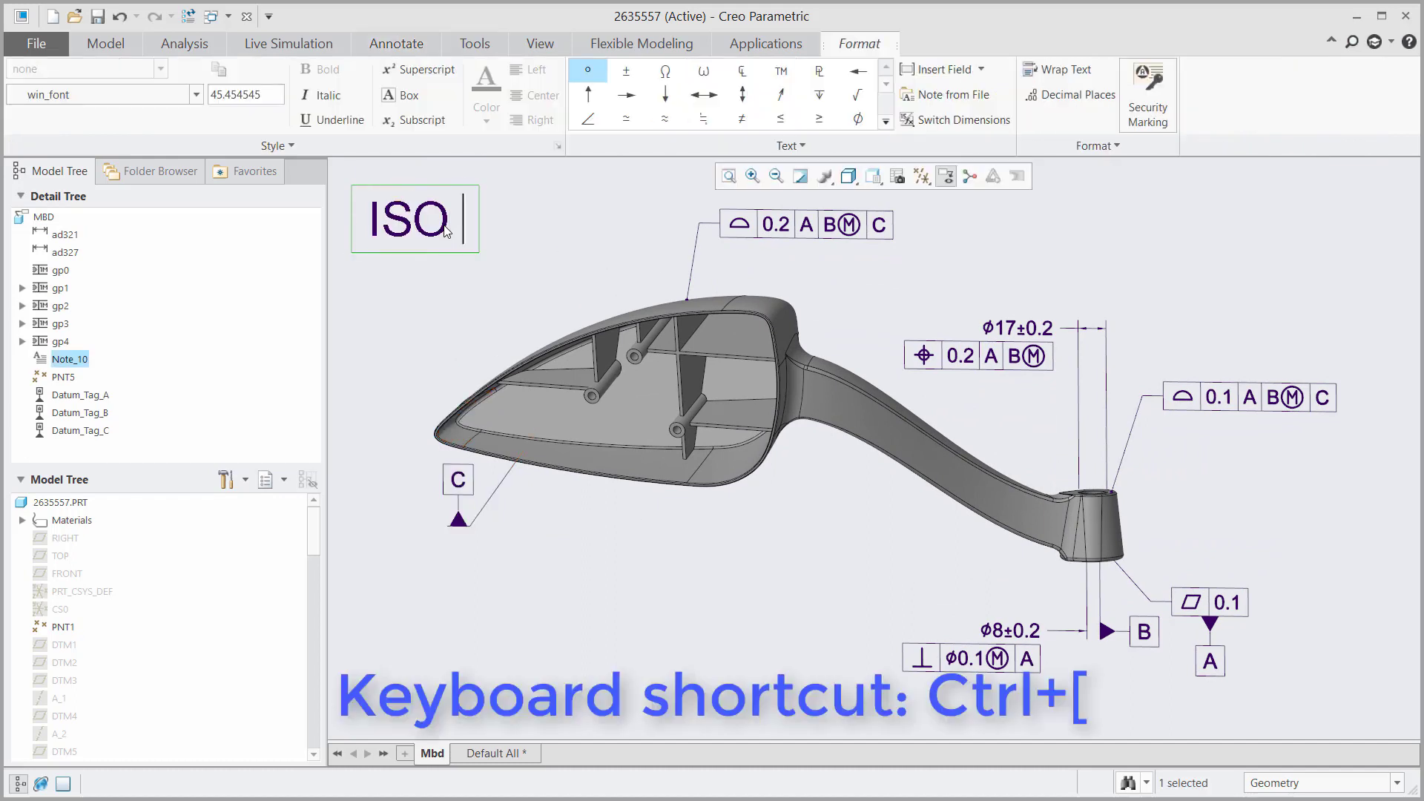
pyautogui.hotkey('ctrl', '[')
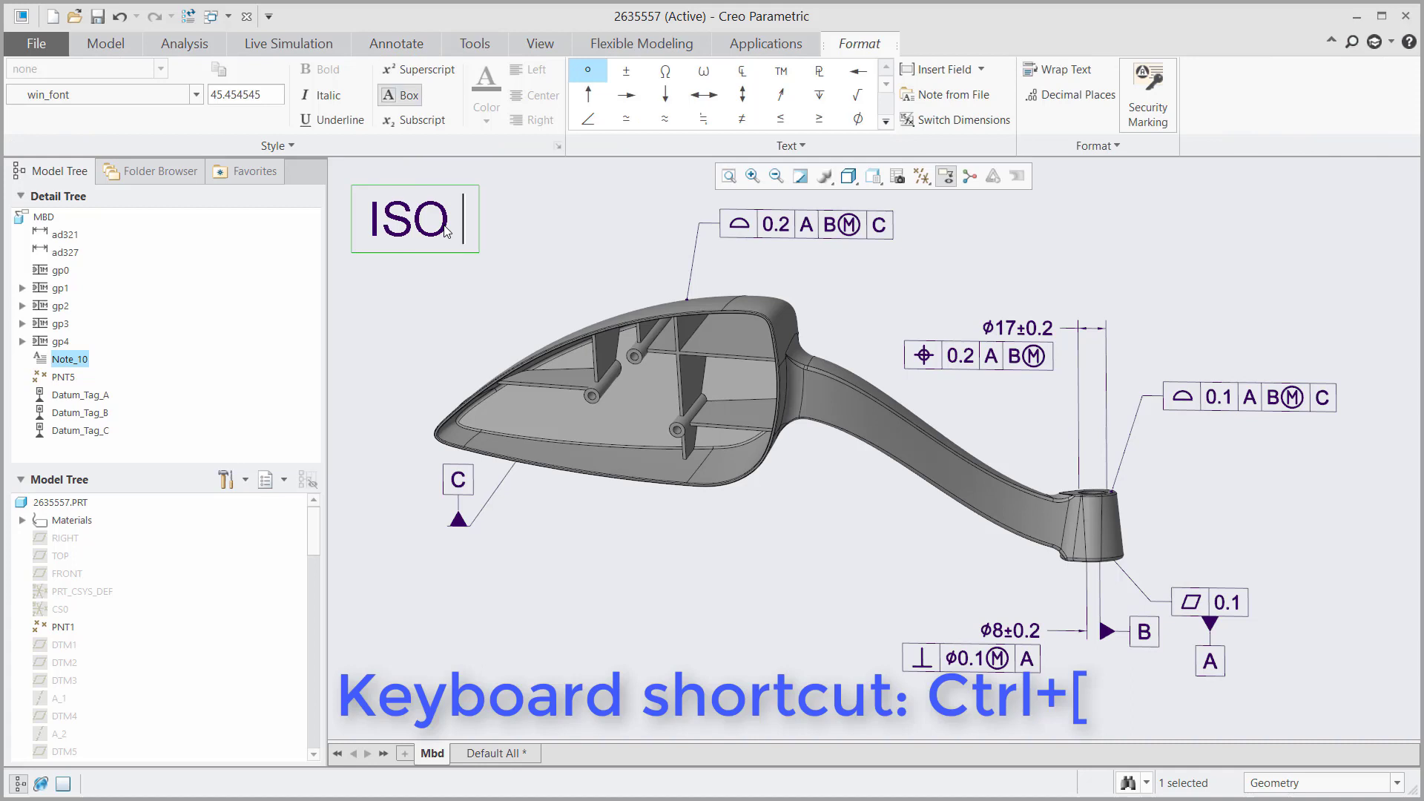
pyautogui.write('MODEL')
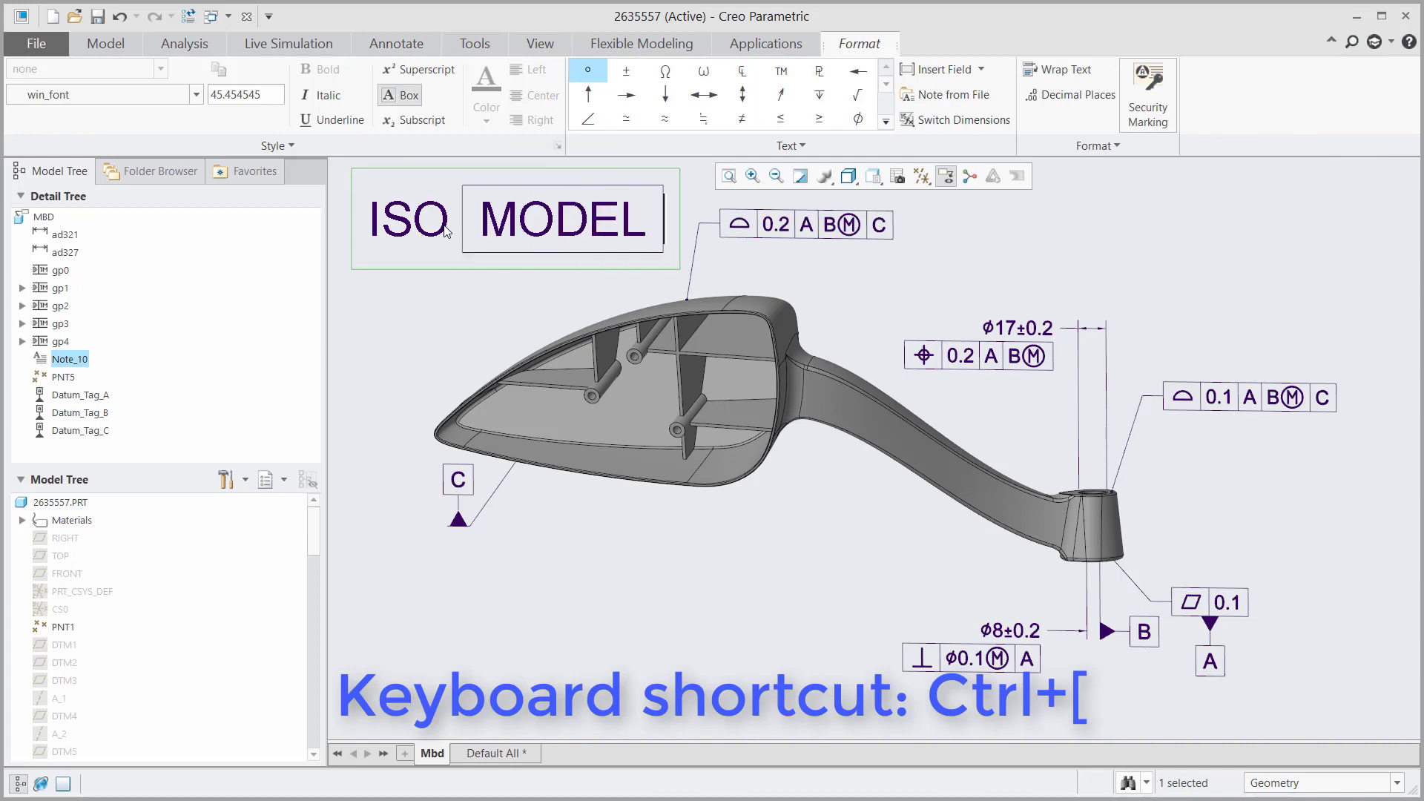
pyautogui.hotkey('ctrl', '[')
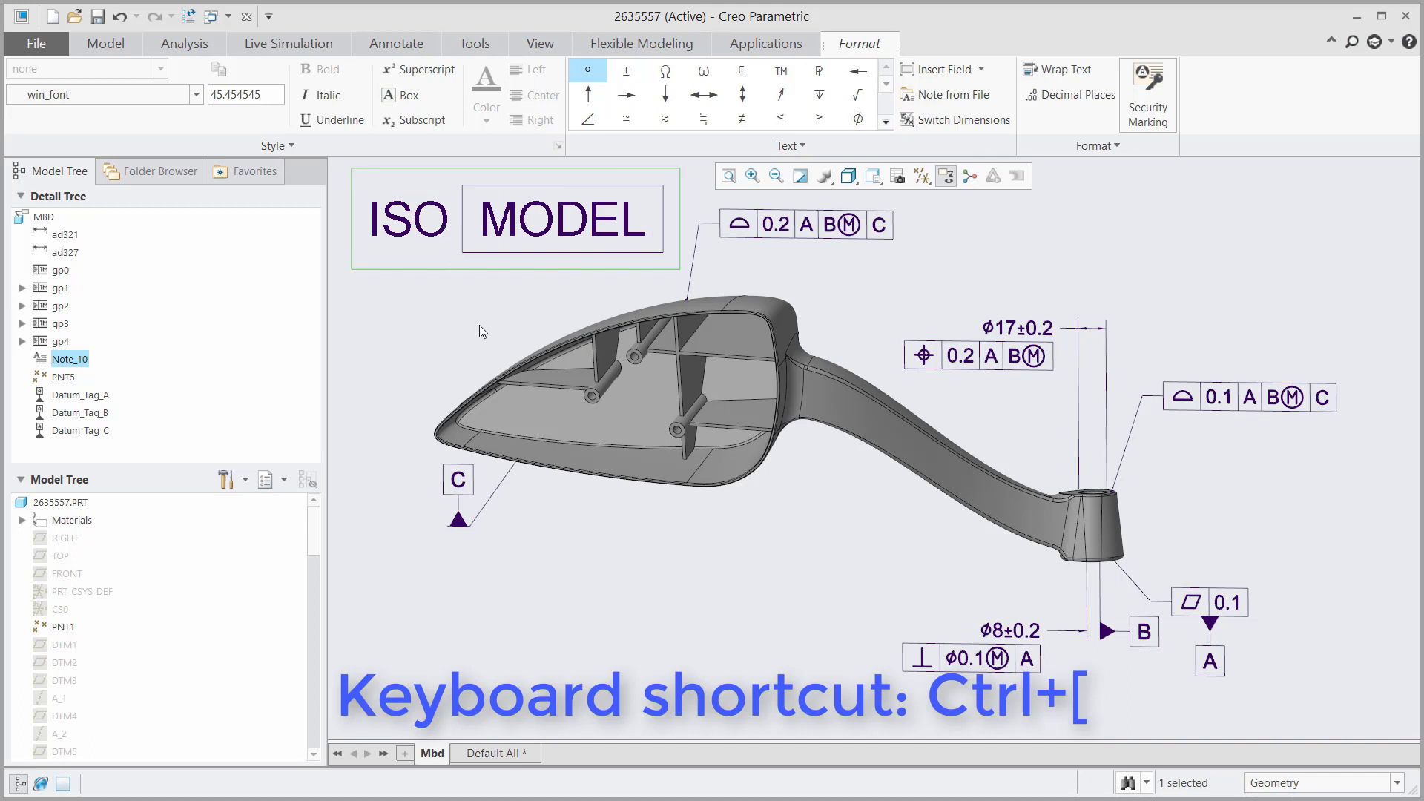
pyautogui.click(479, 328)
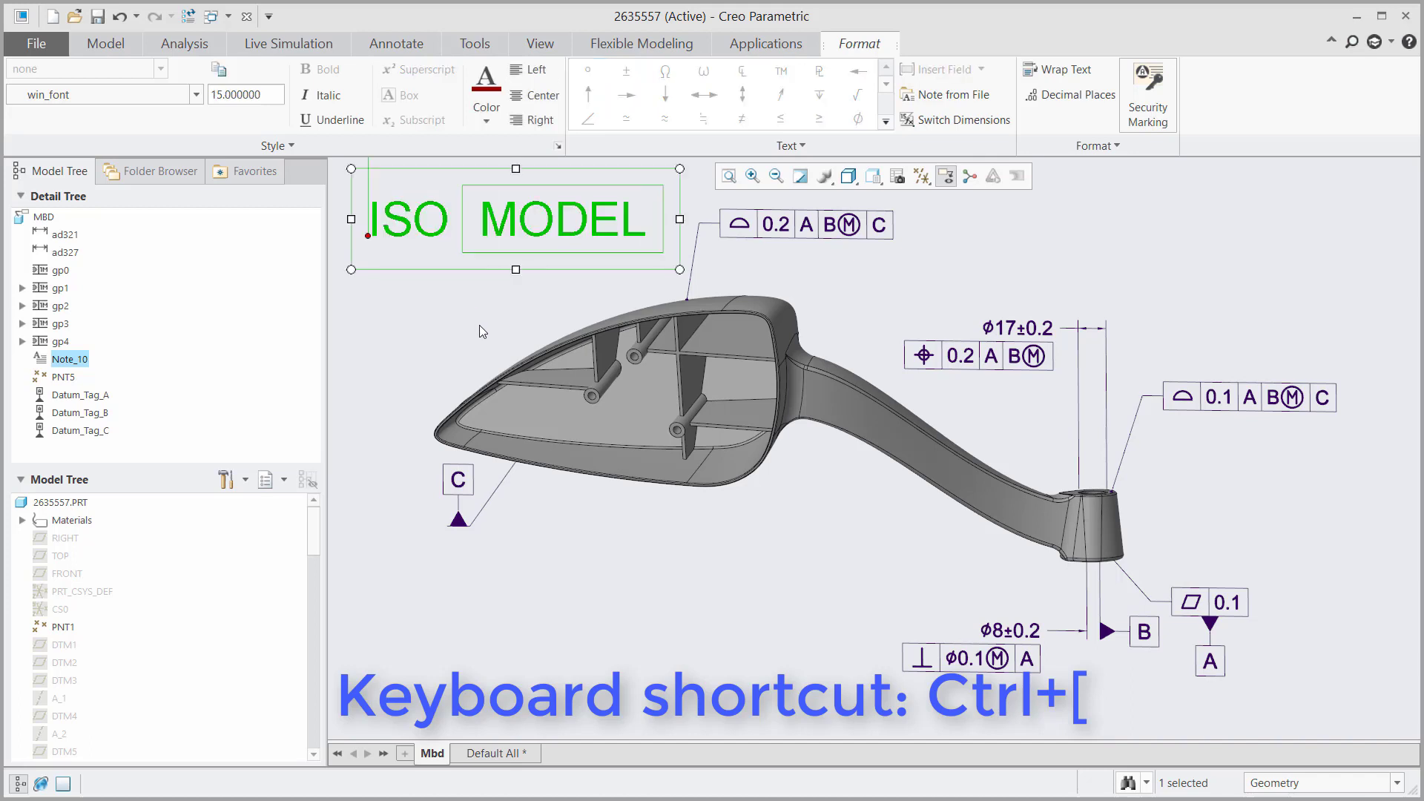
# Step: On the BACK annotation plane, dimension the boss height as 40 from hole edge to bottom face
pyautogui.click(479, 326)
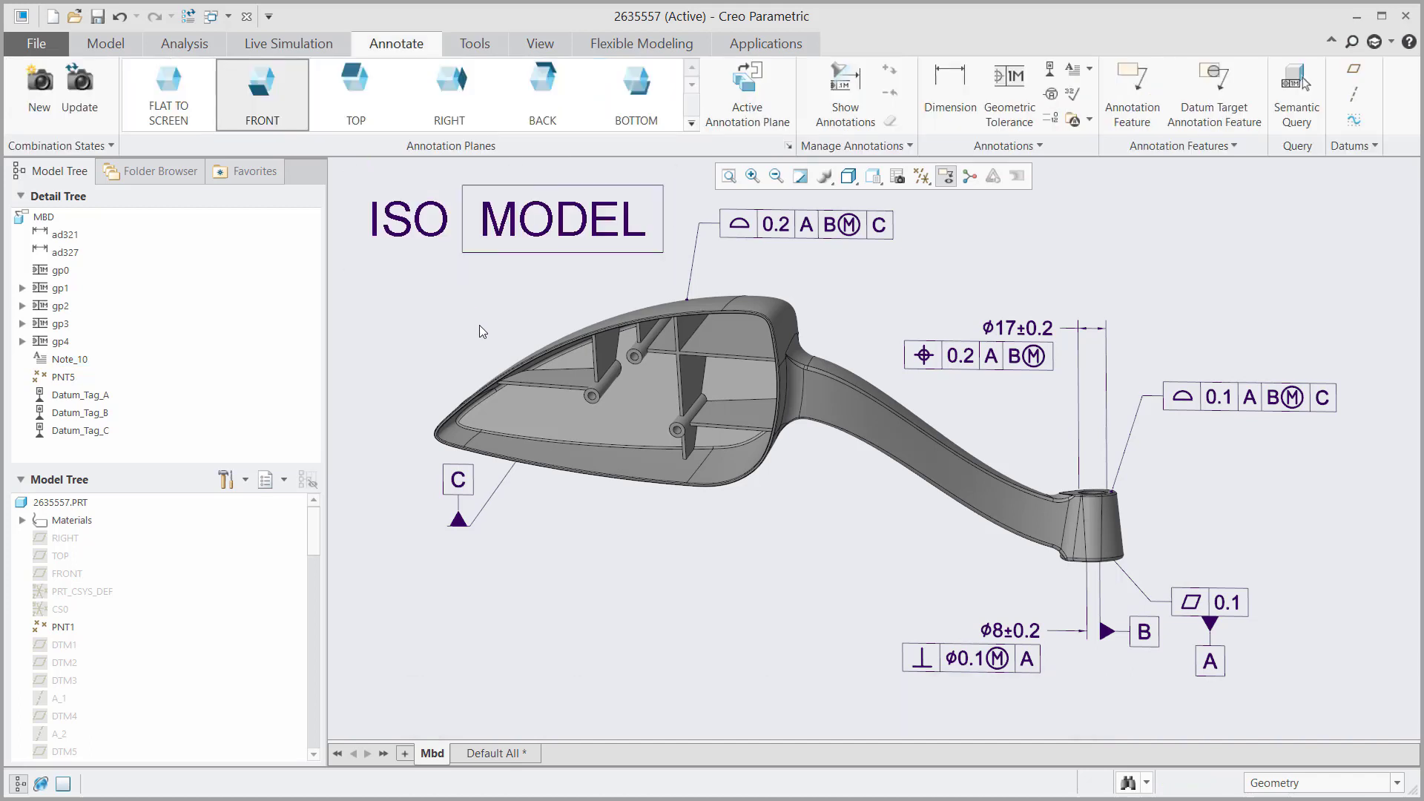
pyautogui.click(543, 95)
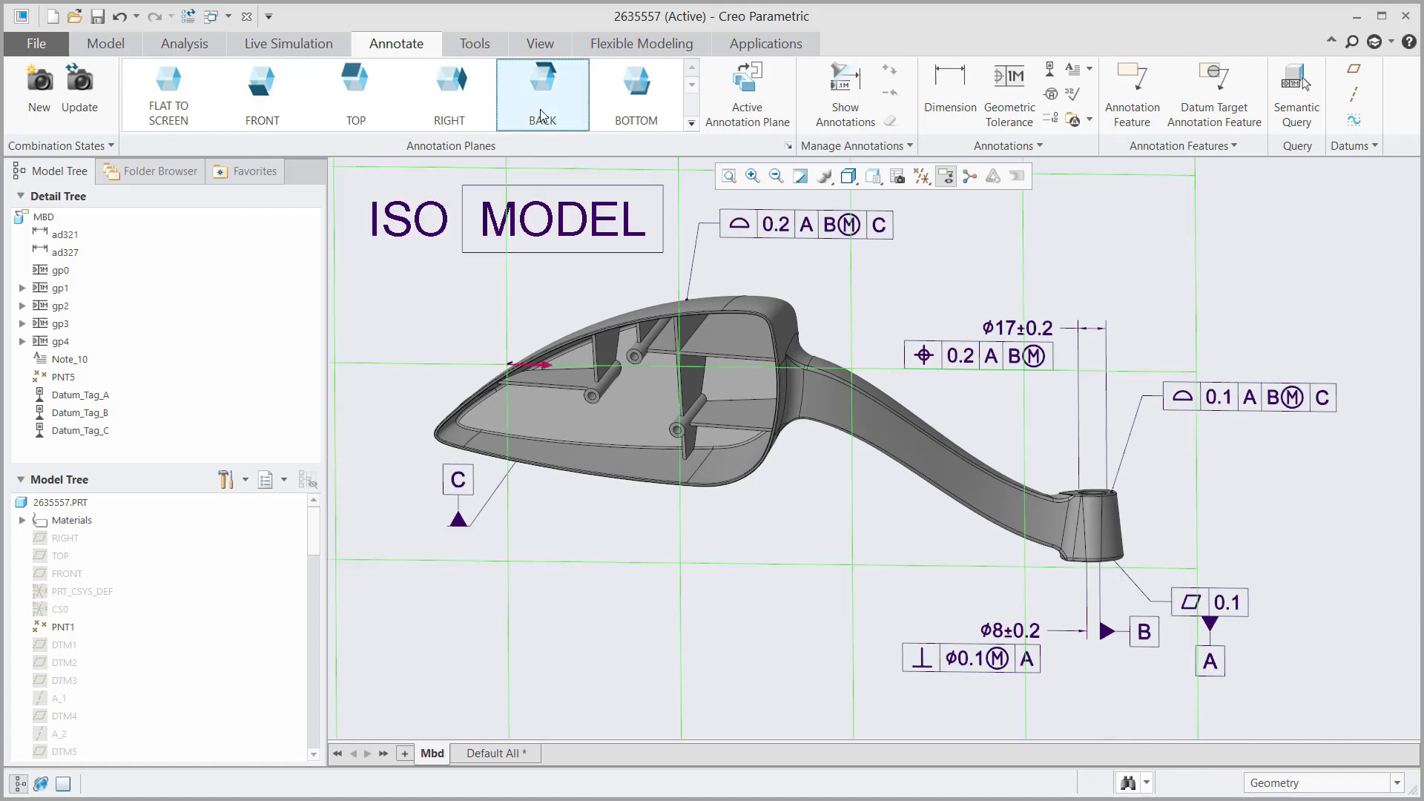
pyautogui.click(952, 111)
pyautogui.click(370, 199)
pyautogui.click(367, 256)
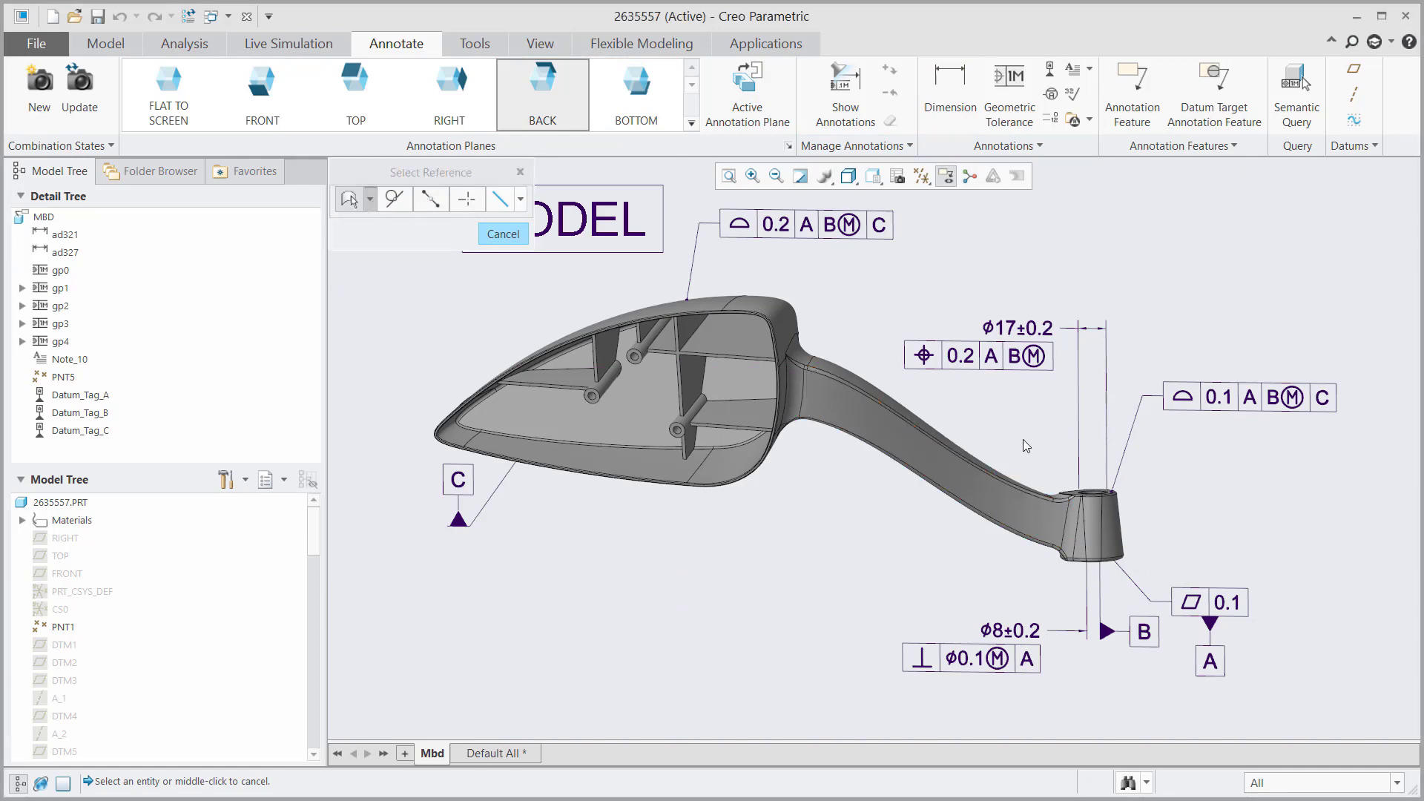
pyautogui.moveTo(1025, 445); pyautogui.dragTo(1092, 477, button='middle')
pyautogui.scroll(2, 1091, 476)
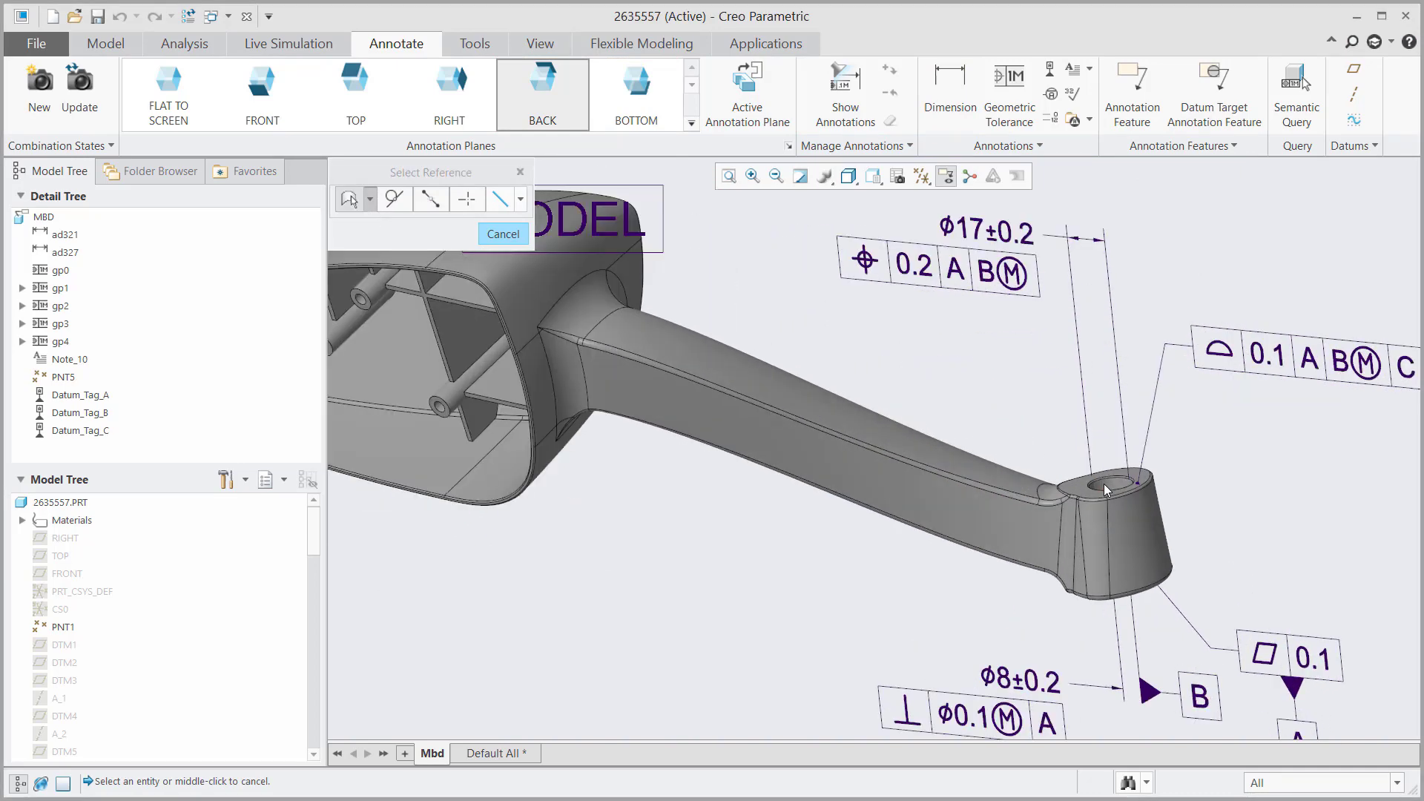
pyautogui.click(1086, 499)
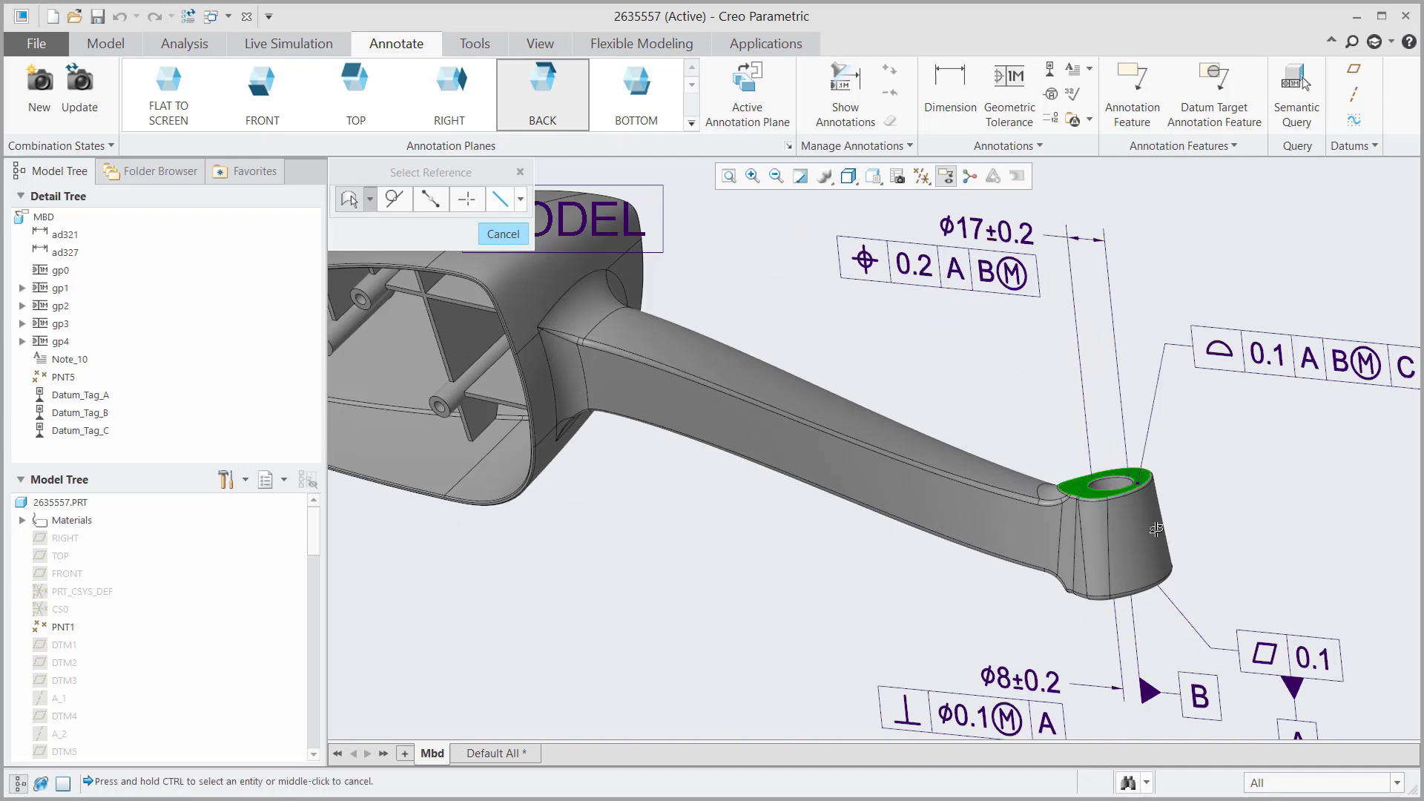
pyautogui.moveTo(1159, 528)
pyautogui.mouseDown(button='middle')
pyautogui.moveTo(1171, 482)
pyautogui.moveTo(1158, 549)
pyautogui.mouseUp(button='middle')
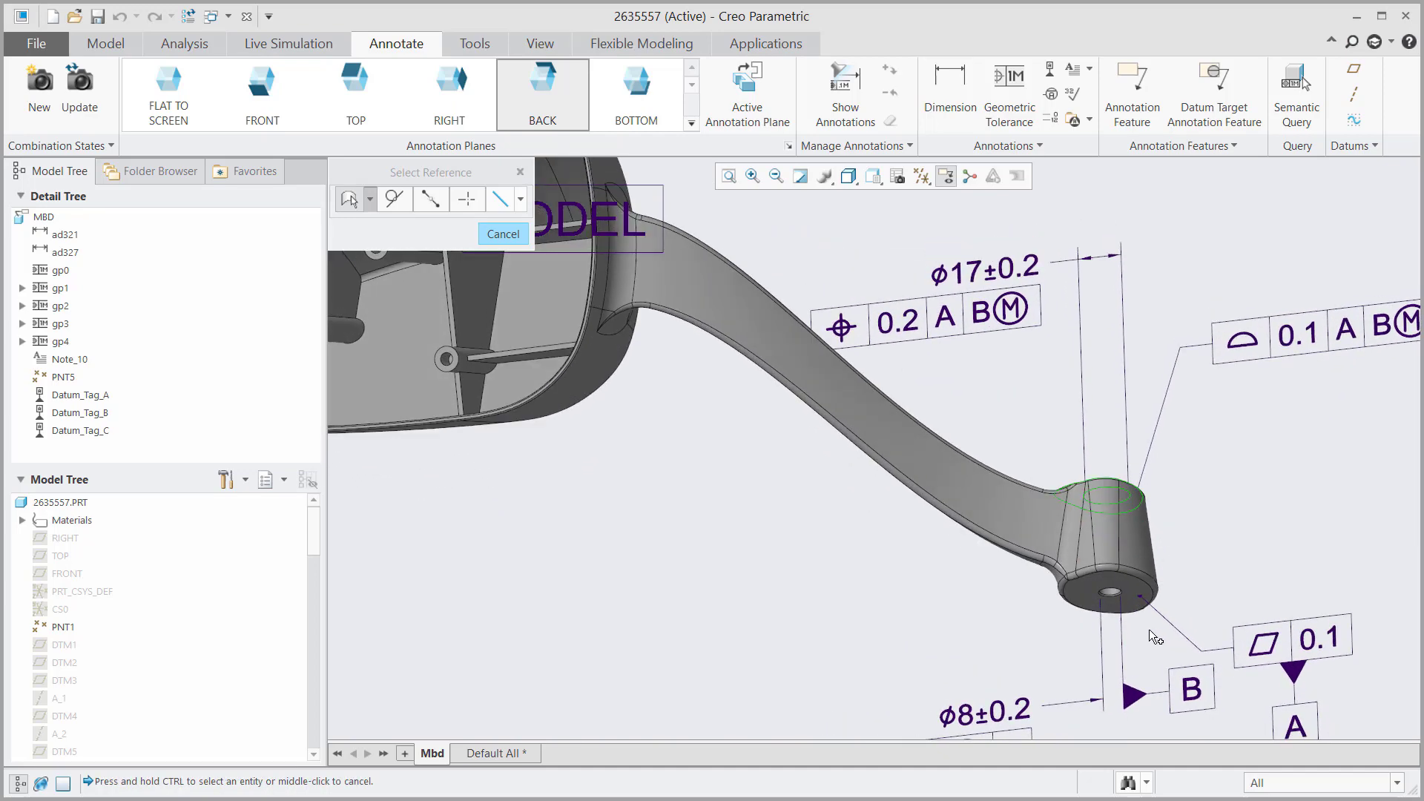
pyautogui.keyDown('ctrl'); pyautogui.click(1140, 596); pyautogui.keyUp('ctrl')
pyautogui.scroll(-3, 1141, 596)
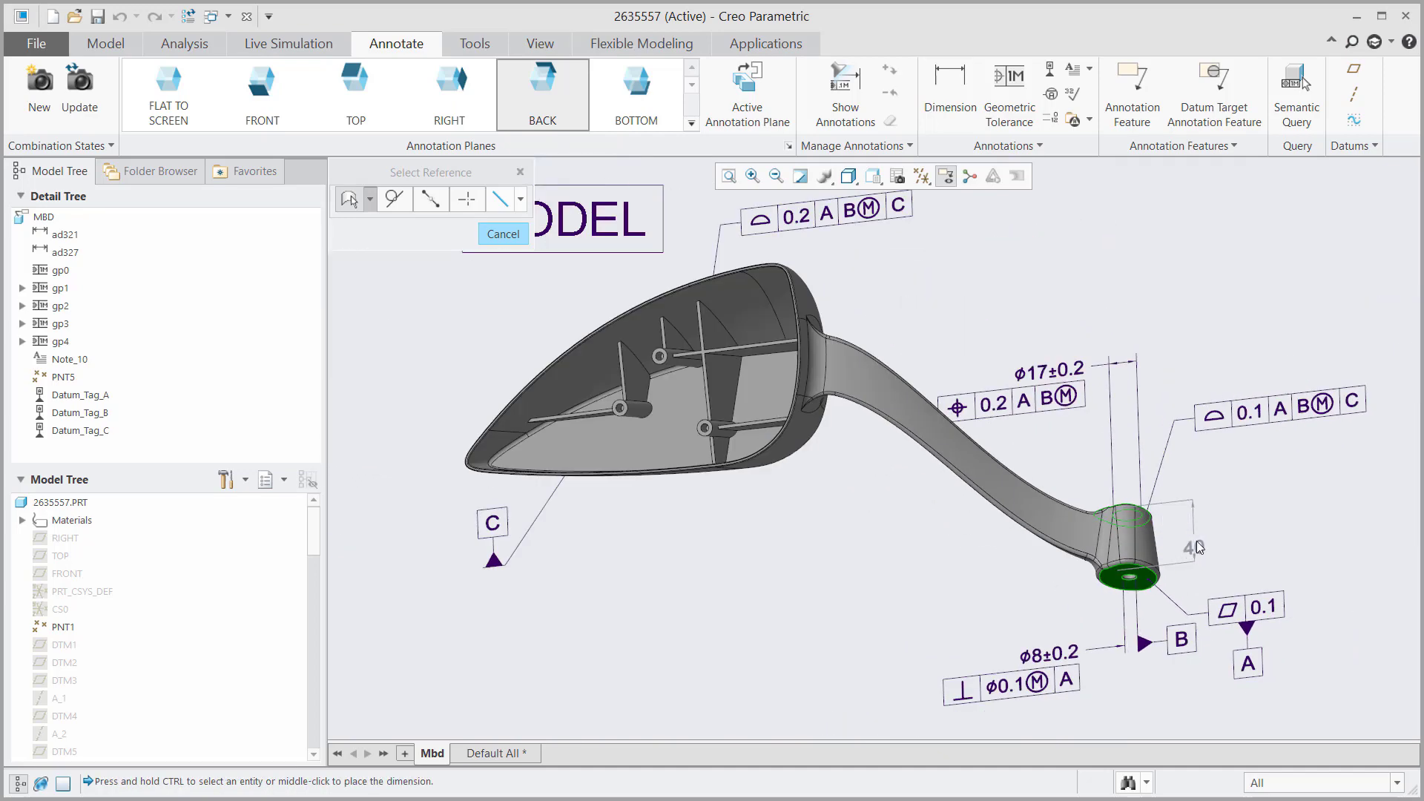
pyautogui.middleClick(1195, 531)
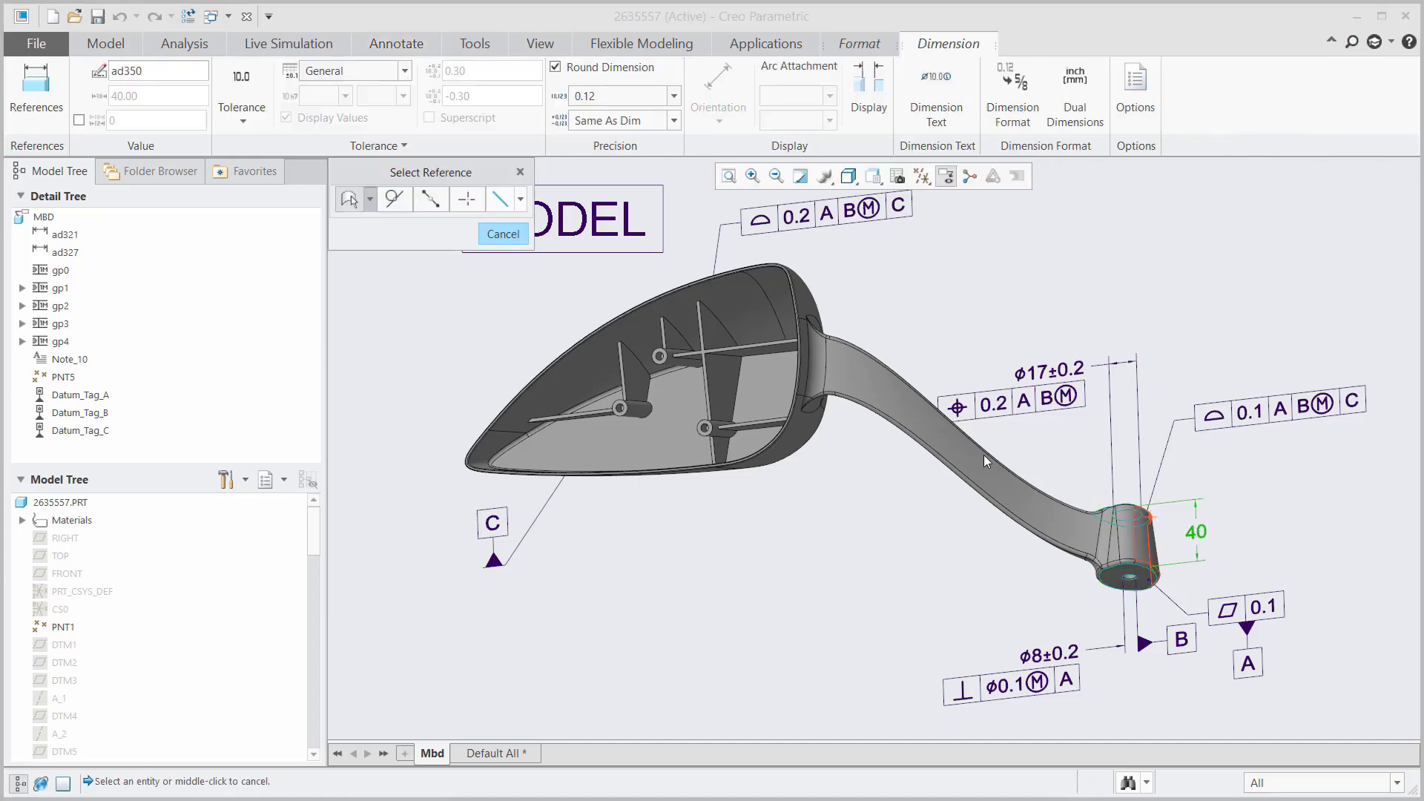
pyautogui.click(508, 235)
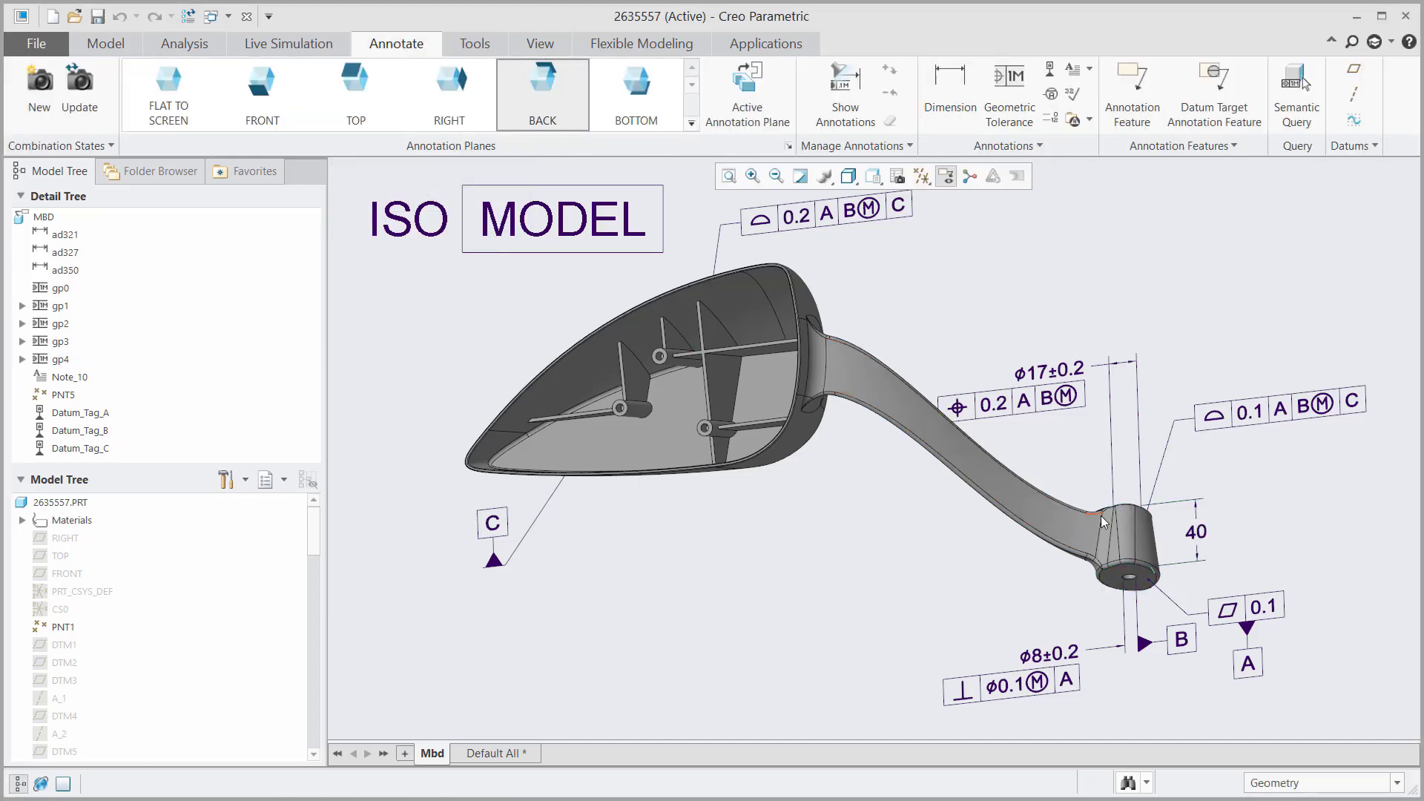
# Step: Give the 40 dimension a plus-minus 0.2 tolerance with no tolerance table
pyautogui.click(1198, 533)
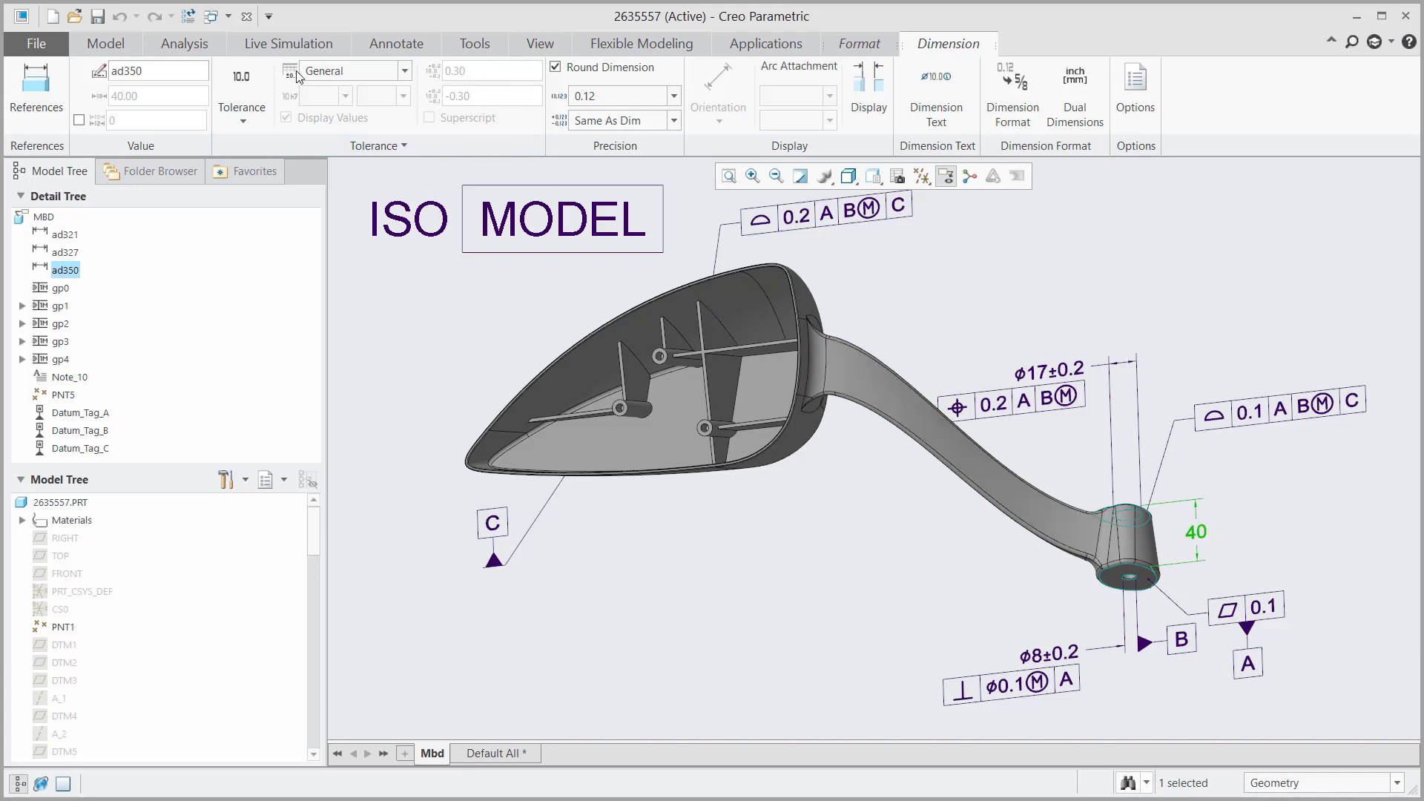
pyautogui.click(242, 108)
pyautogui.click(245, 190)
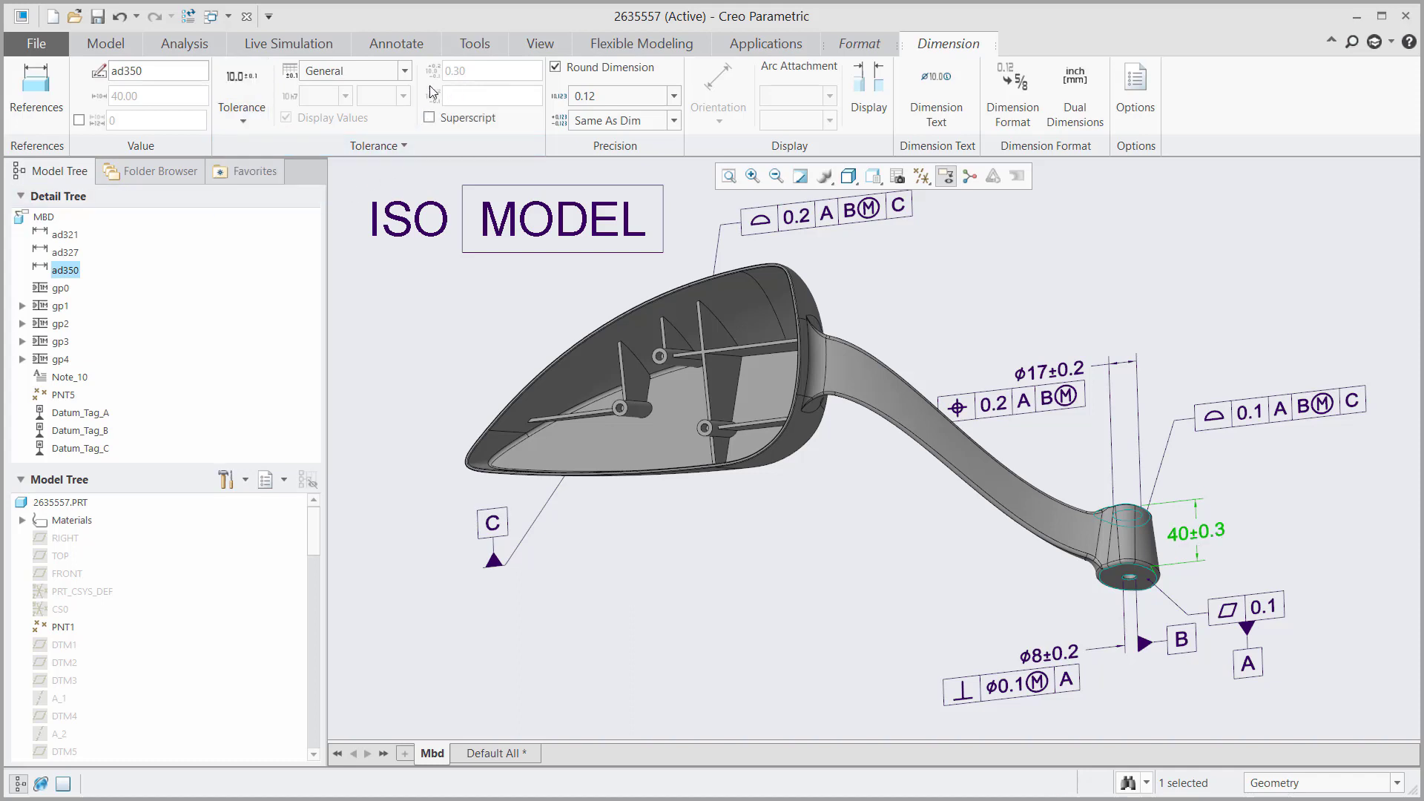
pyautogui.click(405, 71)
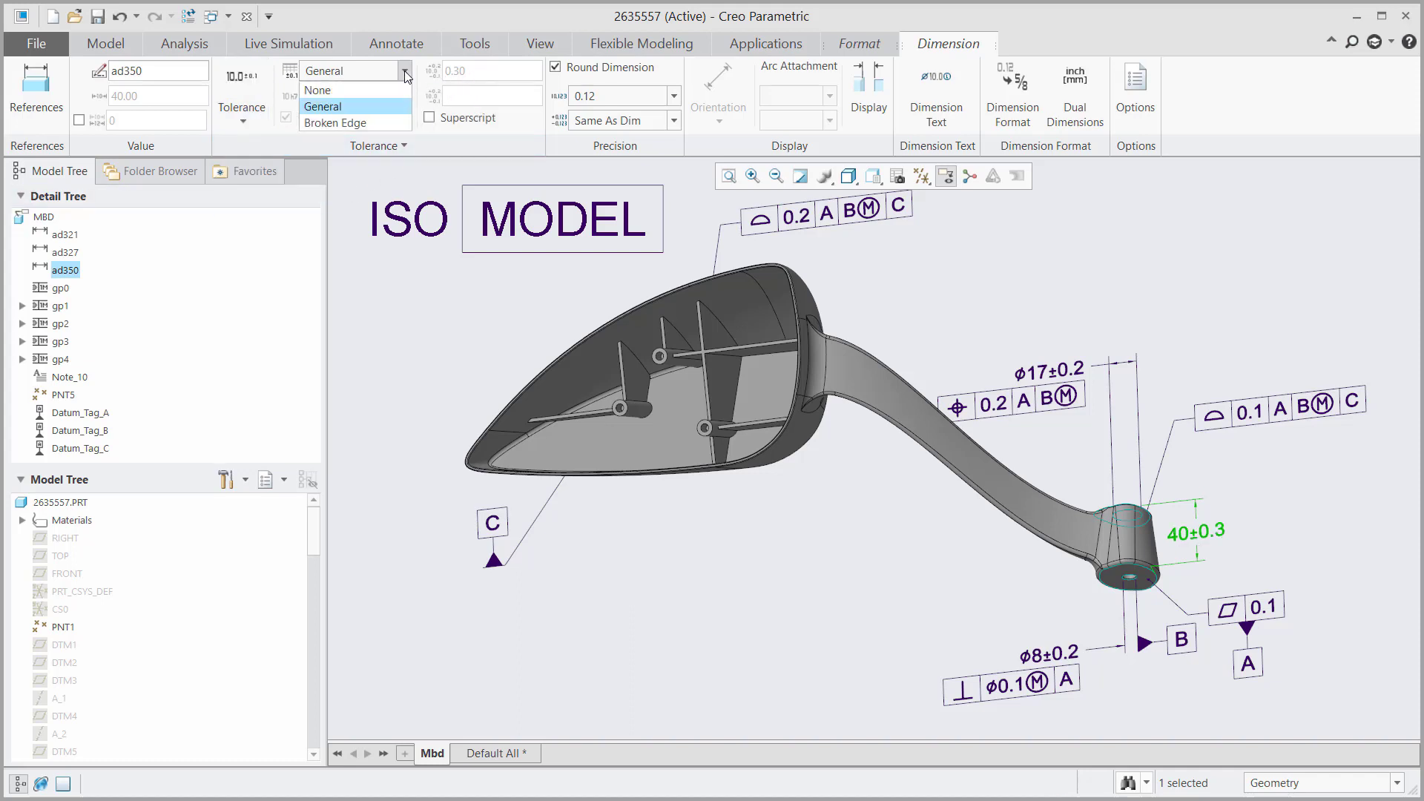
pyautogui.click(375, 91)
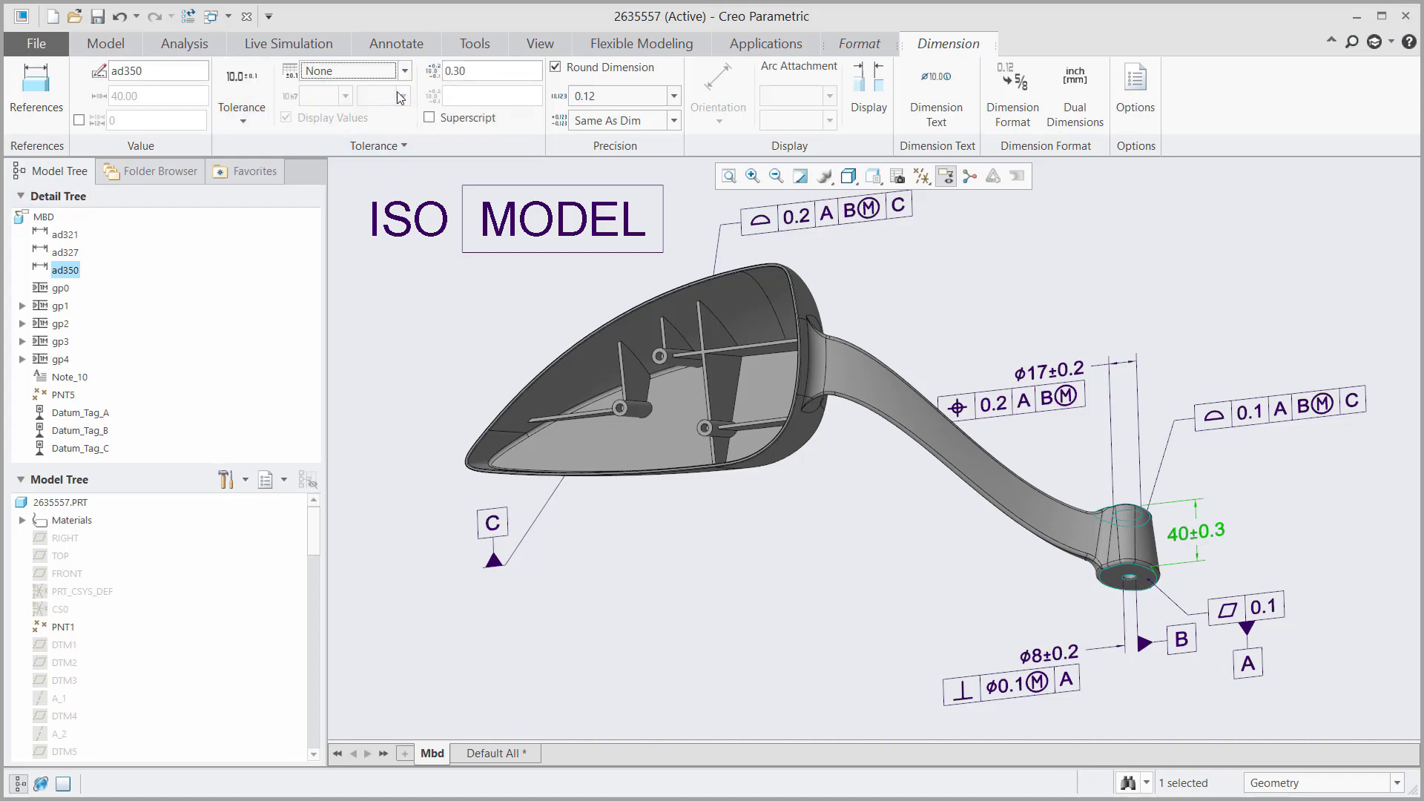
pyautogui.click(482, 77)
pyautogui.write('0.2')
pyautogui.click(41, 48)
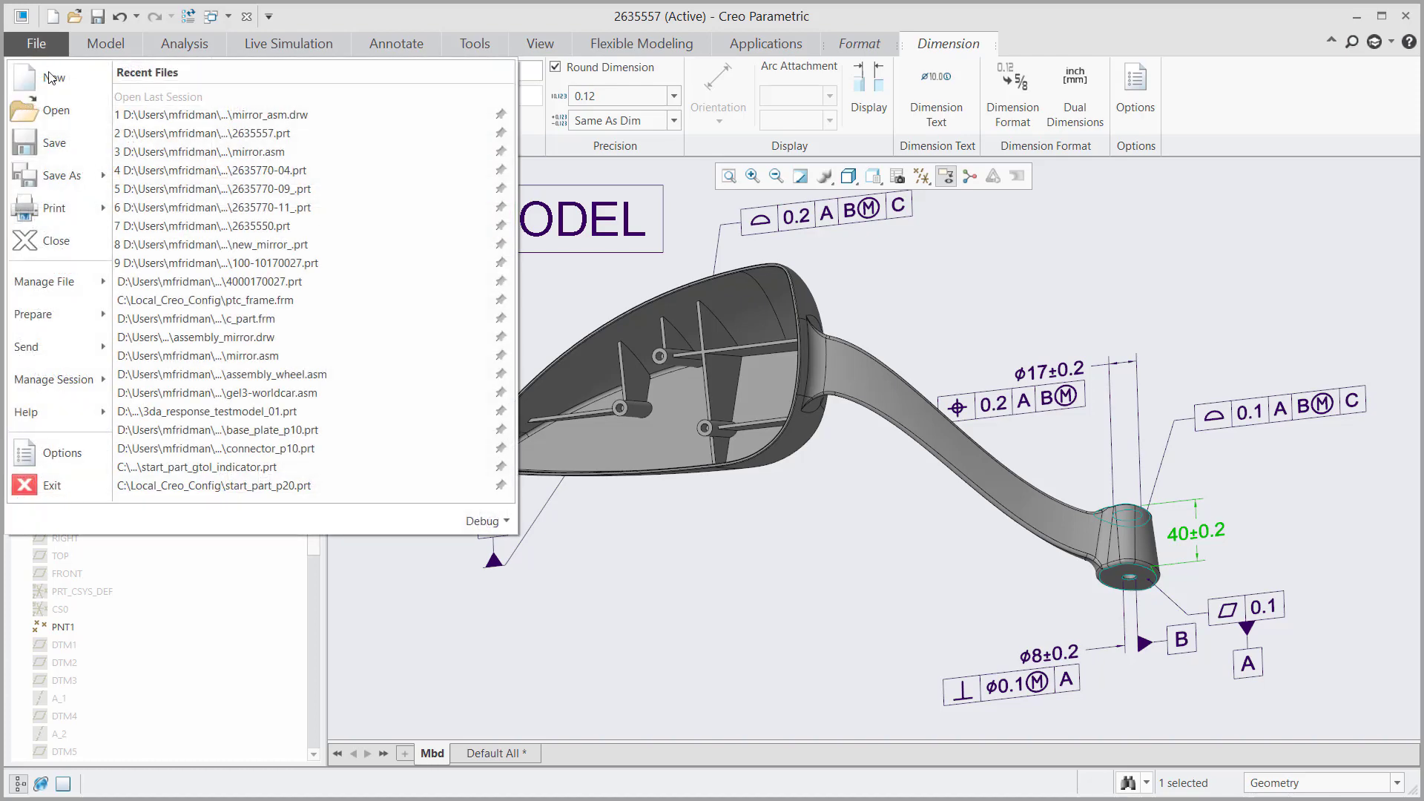
# Step: Set config option default_iso_tol_table_type to none and apply the changed options
pyautogui.click(75, 450)
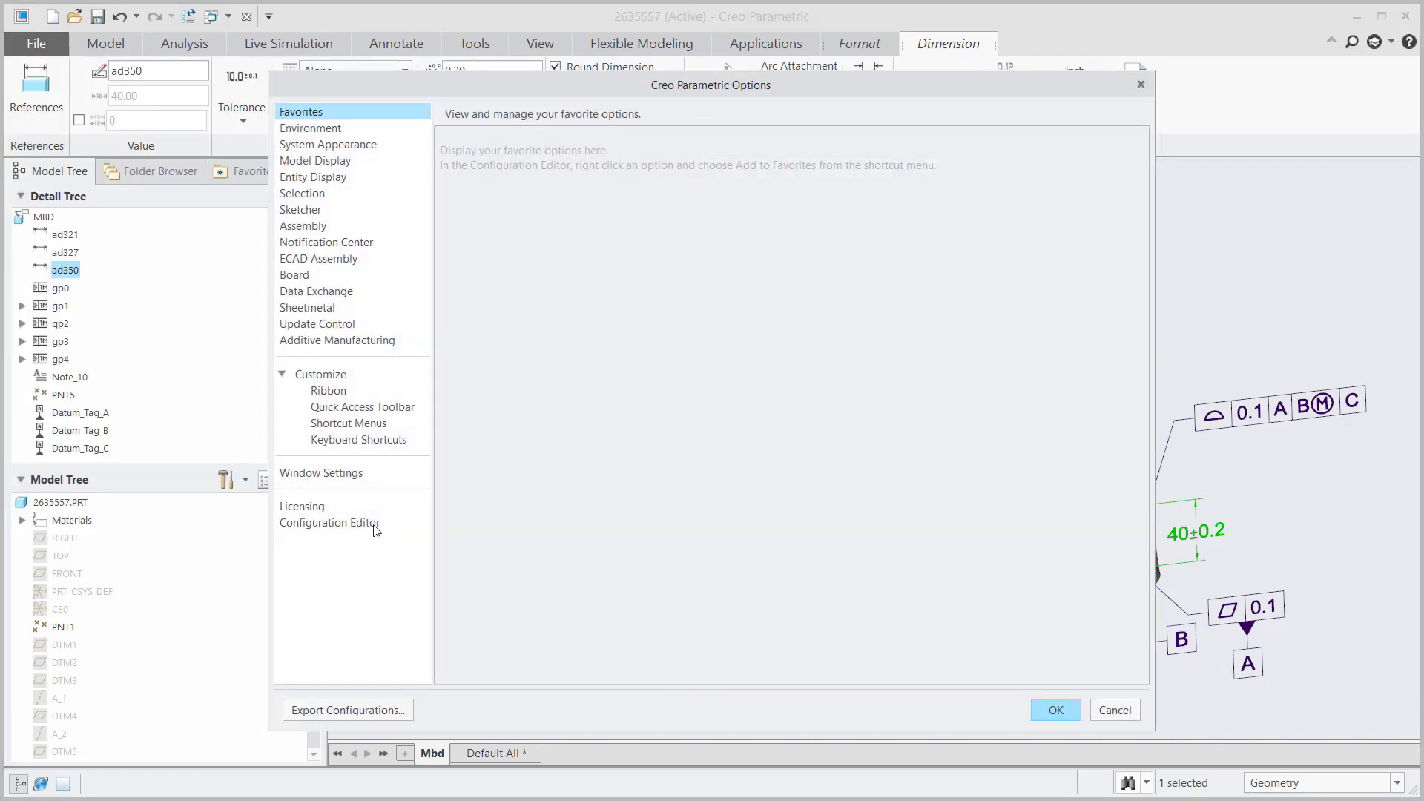
pyautogui.click(375, 525)
pyautogui.click(511, 670)
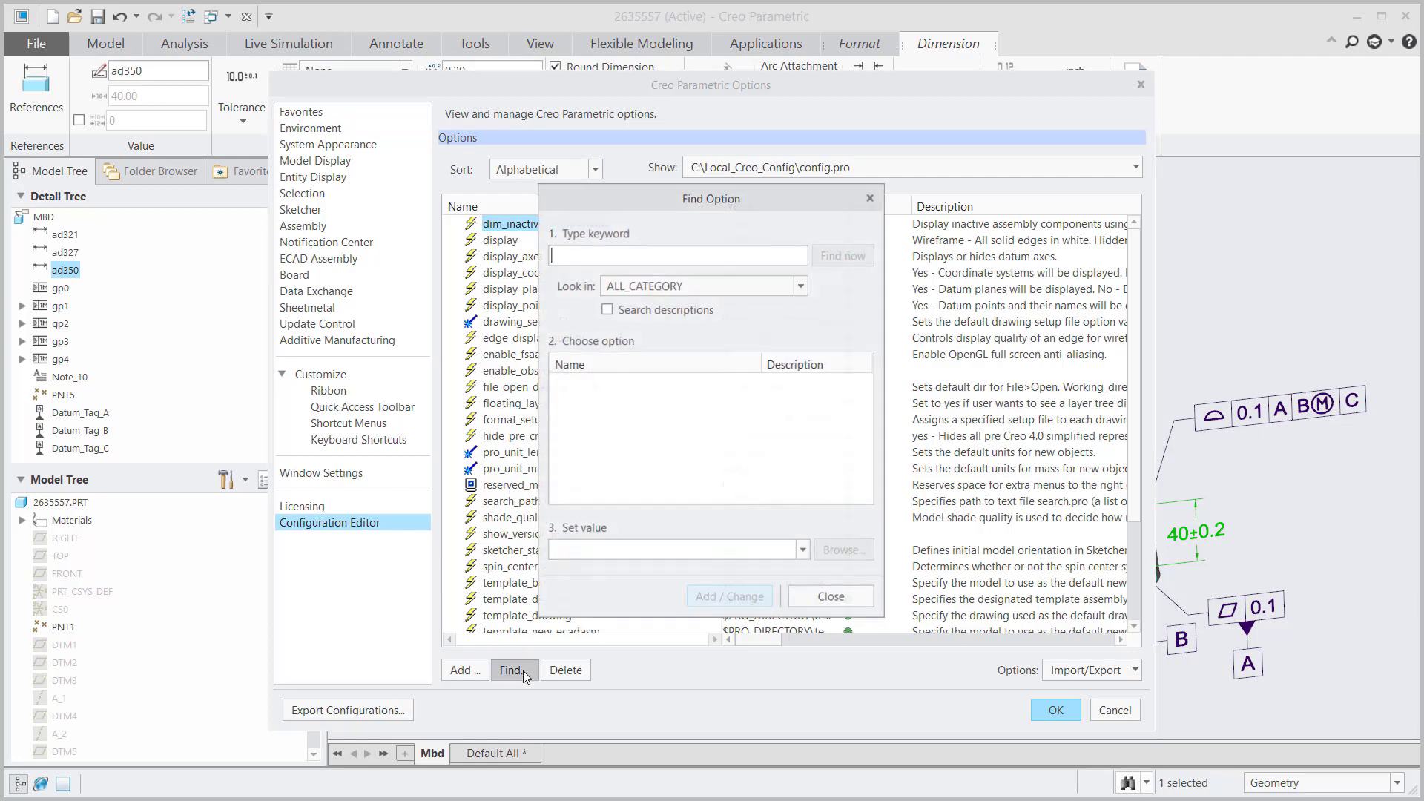
pyautogui.write('defaul')
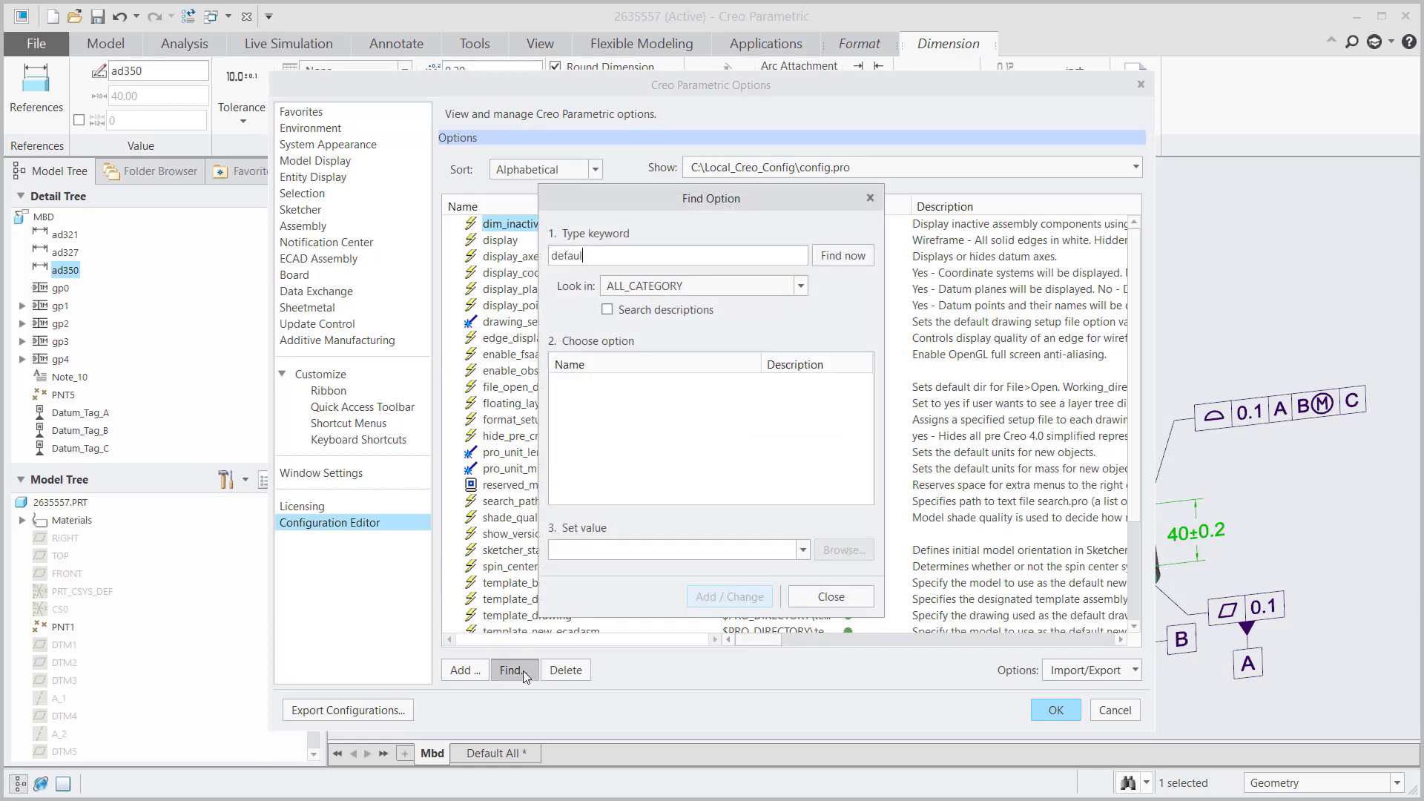
pyautogui.write('t_is')
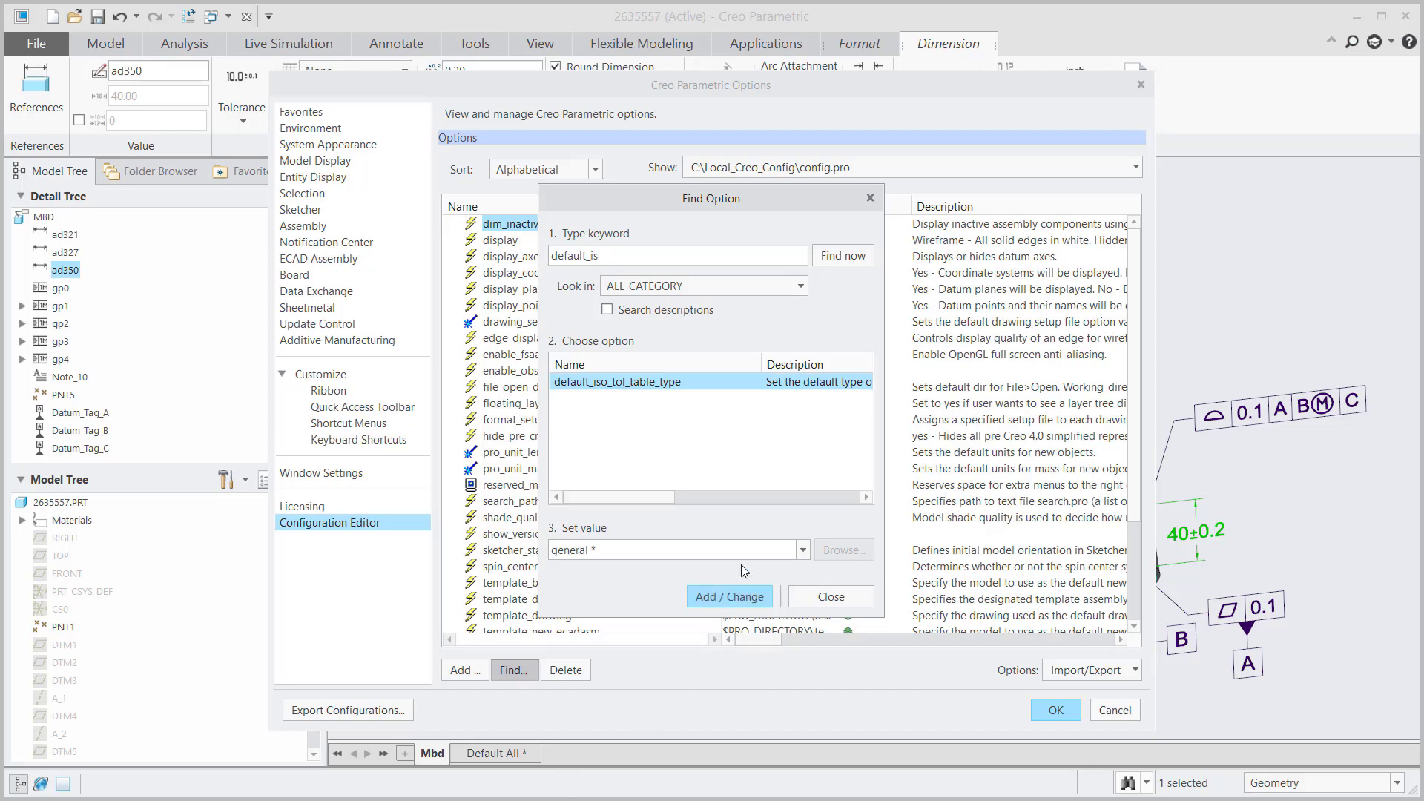
pyautogui.click(801, 552)
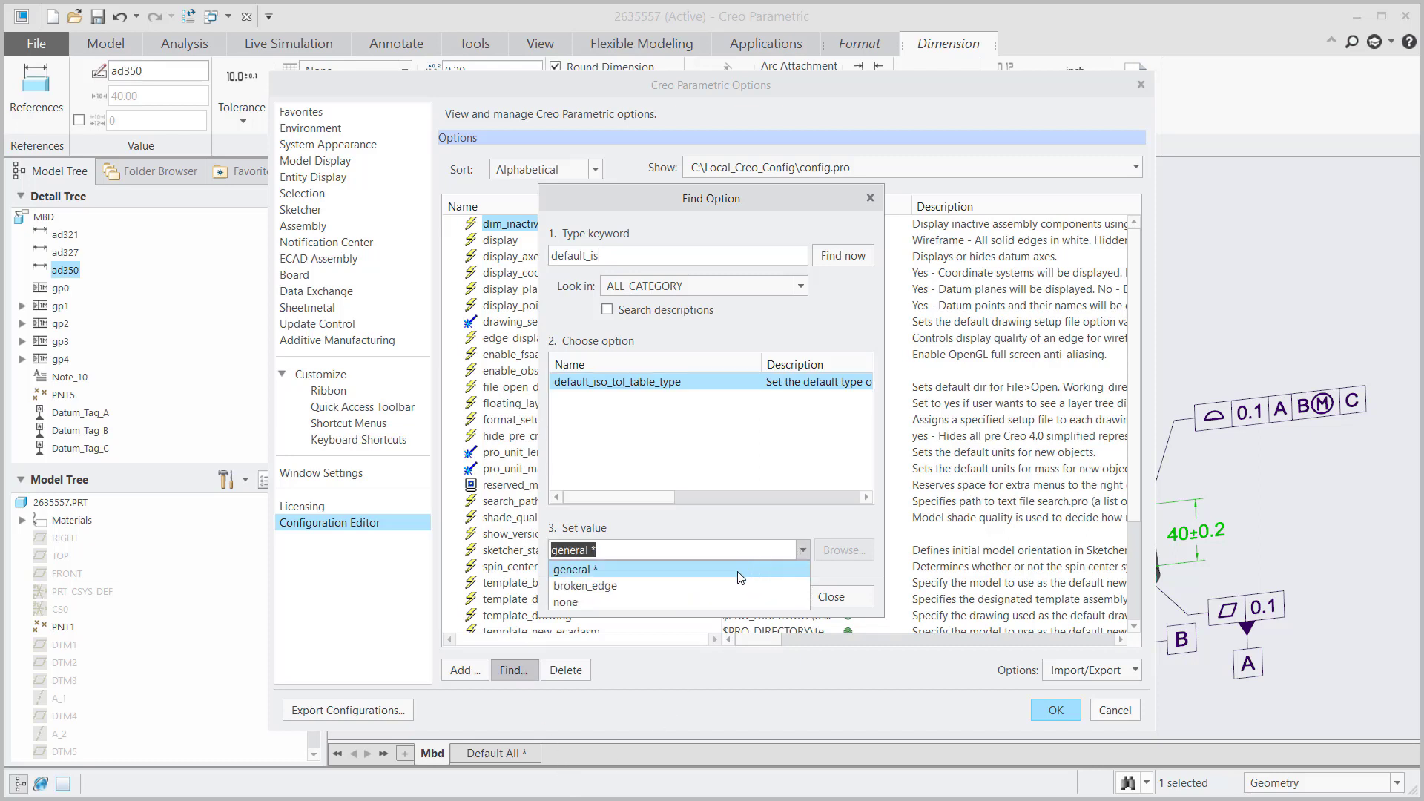
pyautogui.click(586, 602)
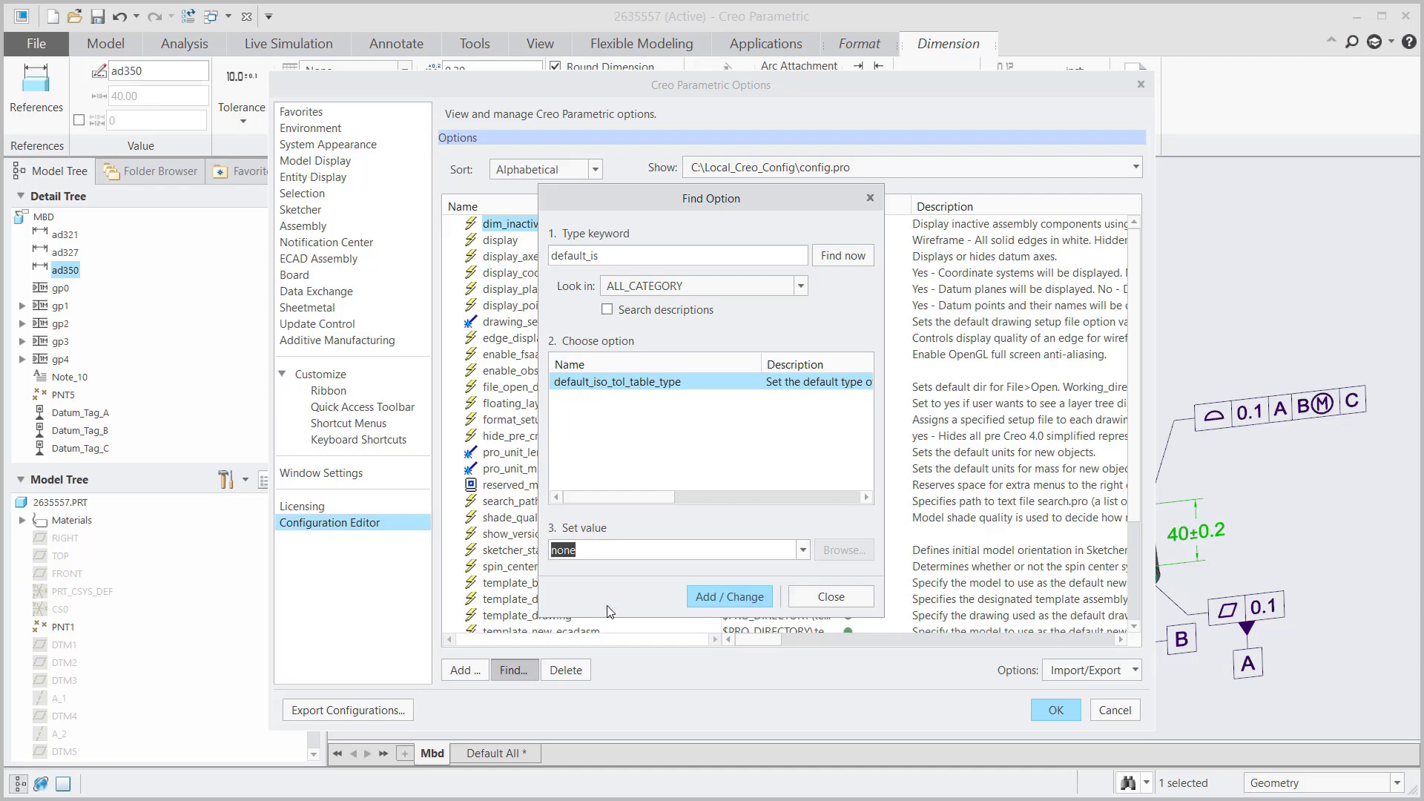
pyautogui.click(730, 597)
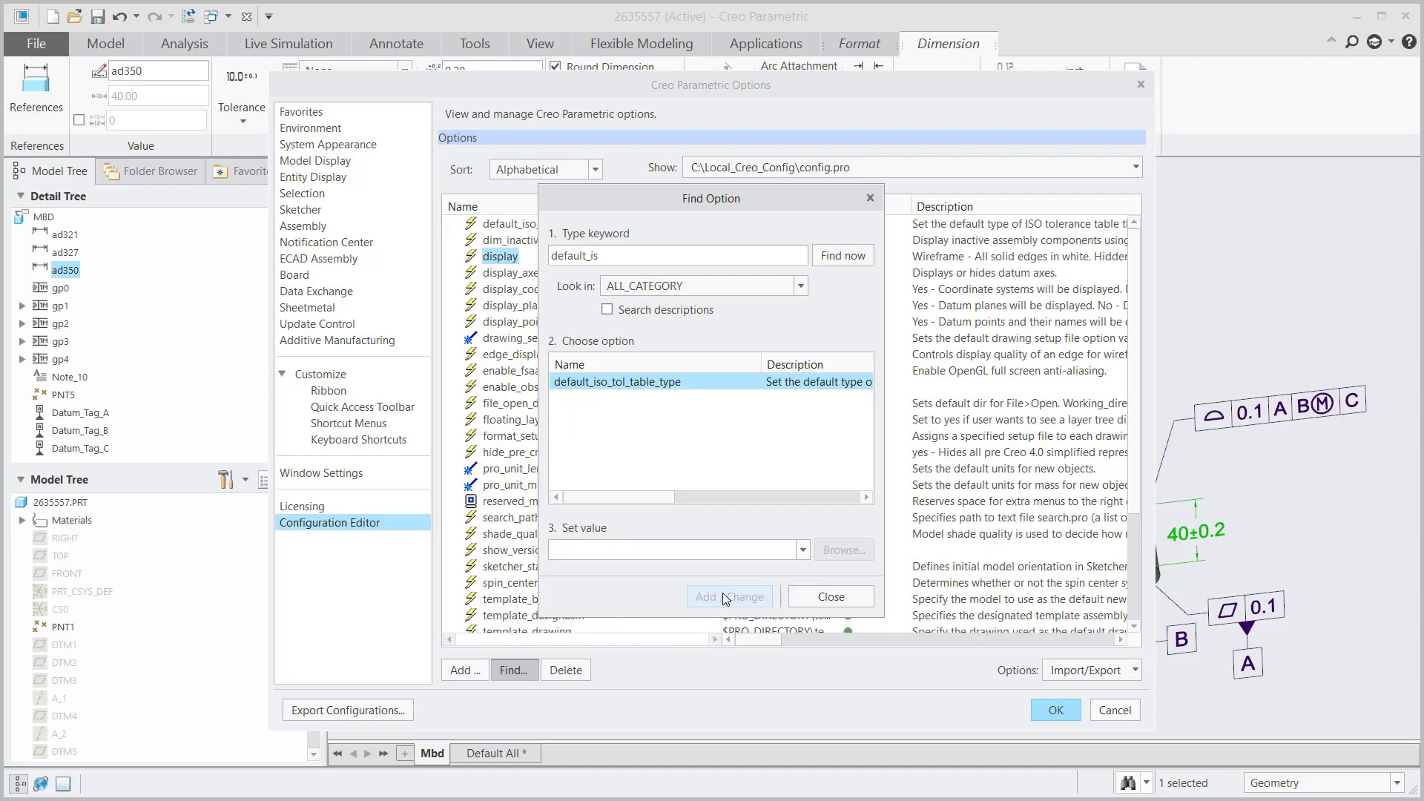
pyautogui.click(832, 597)
pyautogui.click(1072, 710)
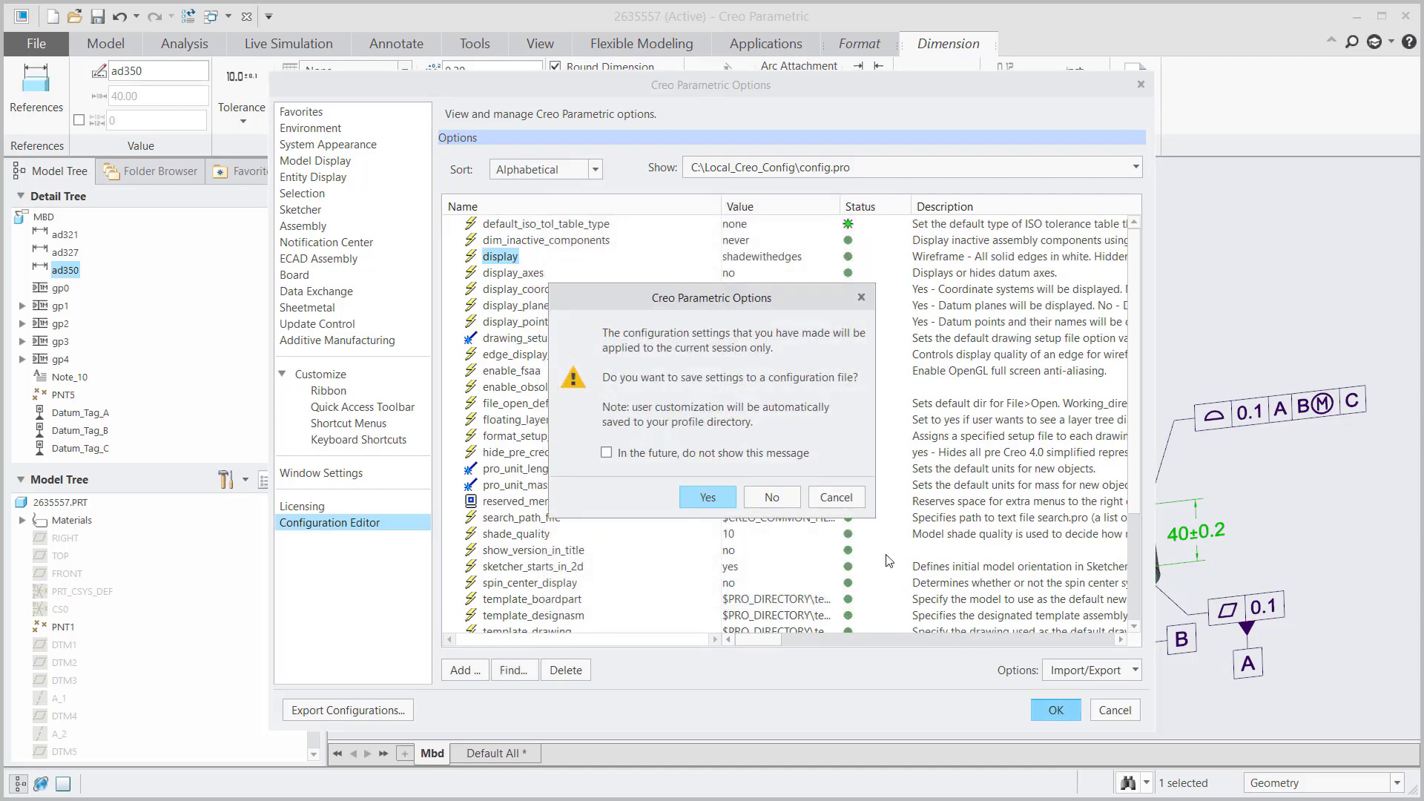
pyautogui.click(796, 503)
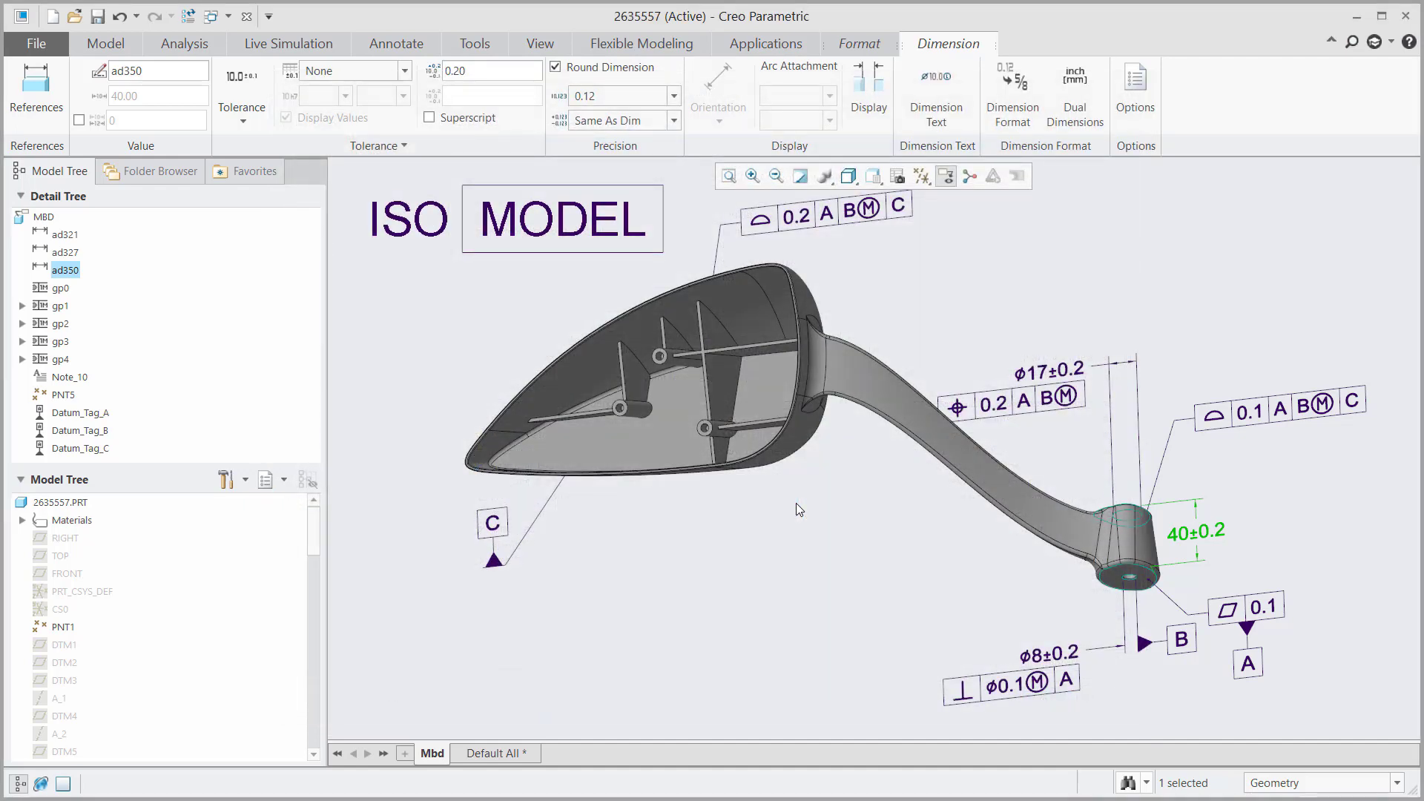
# Step: Dimension the inner edge of the mirror housing, placing the 68.76 value in the view
pyautogui.click(795, 503)
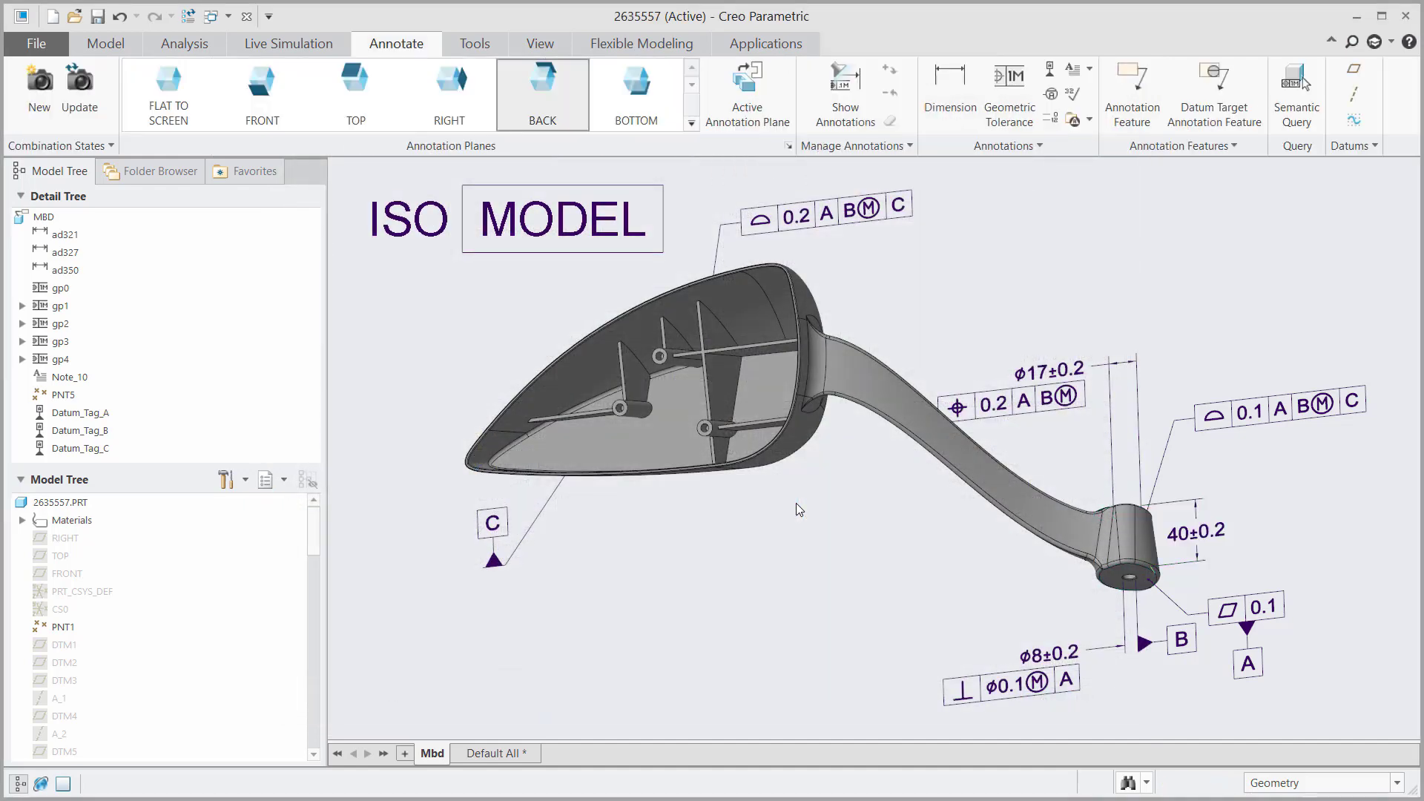
pyautogui.click(950, 89)
pyautogui.click(370, 199)
pyautogui.click(365, 235)
pyautogui.scroll(5, 693, 340)
pyautogui.click(789, 350)
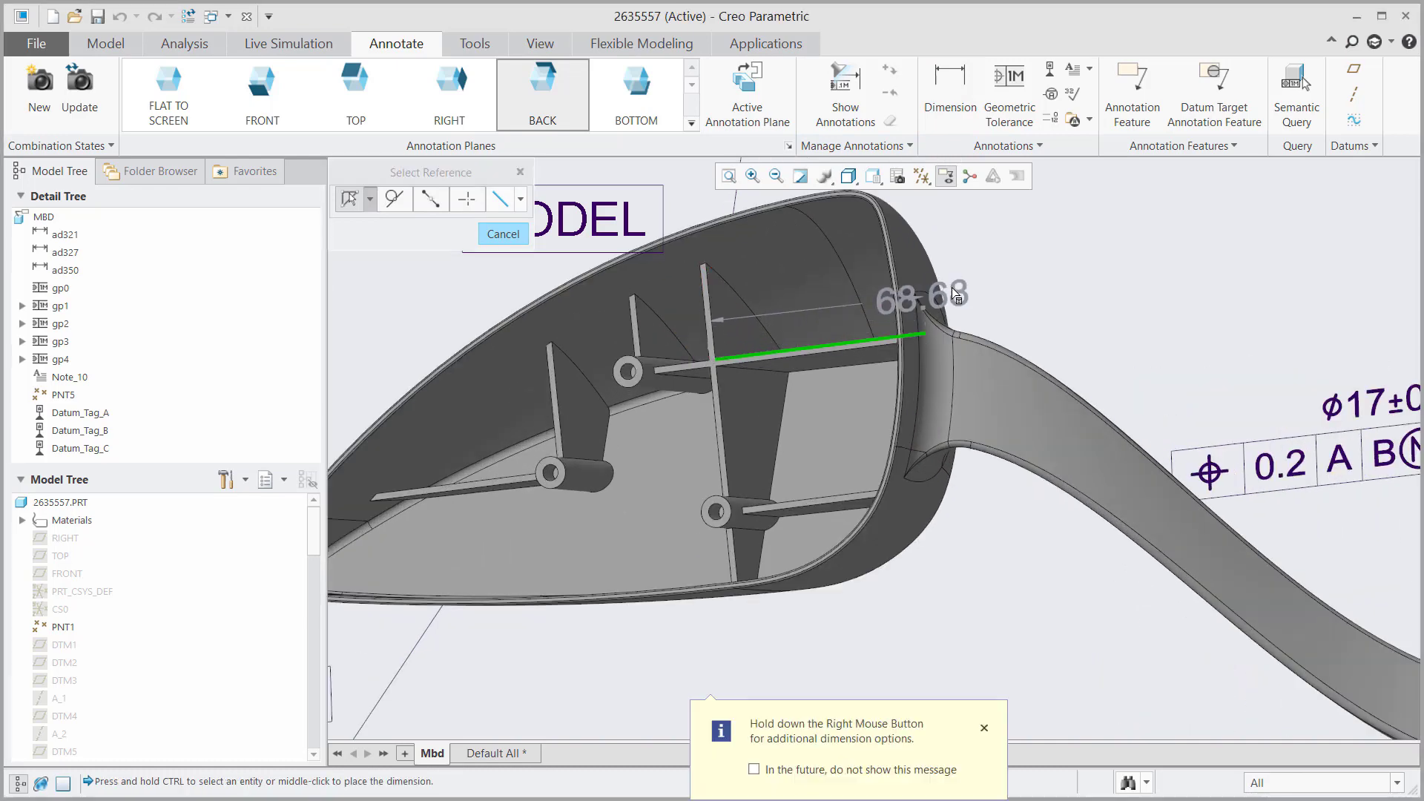
pyautogui.middleClick(1094, 252)
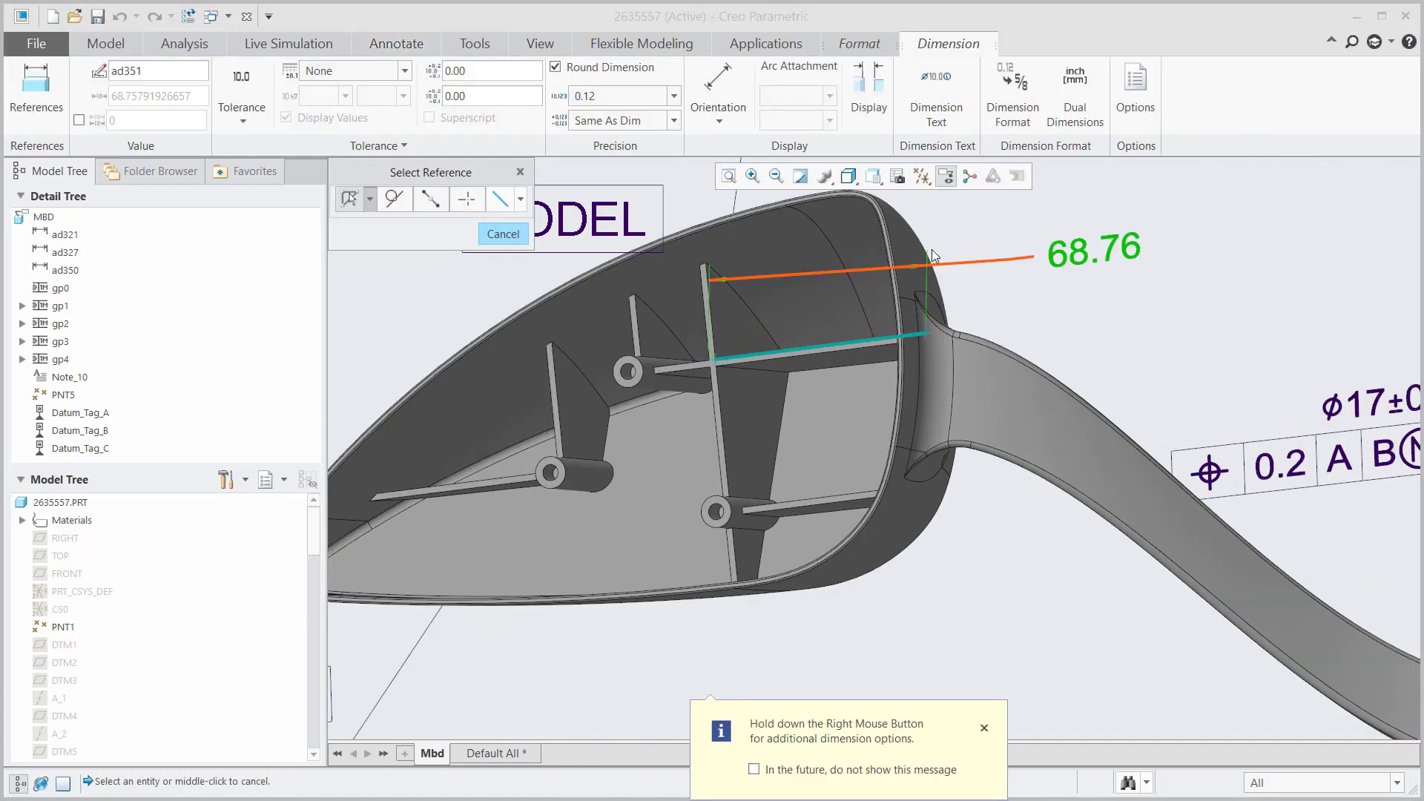
# Step: Give the 68.76 dimension a symmetric ±0.2 tolerance
pyautogui.click(261, 86)
pyautogui.click(237, 210)
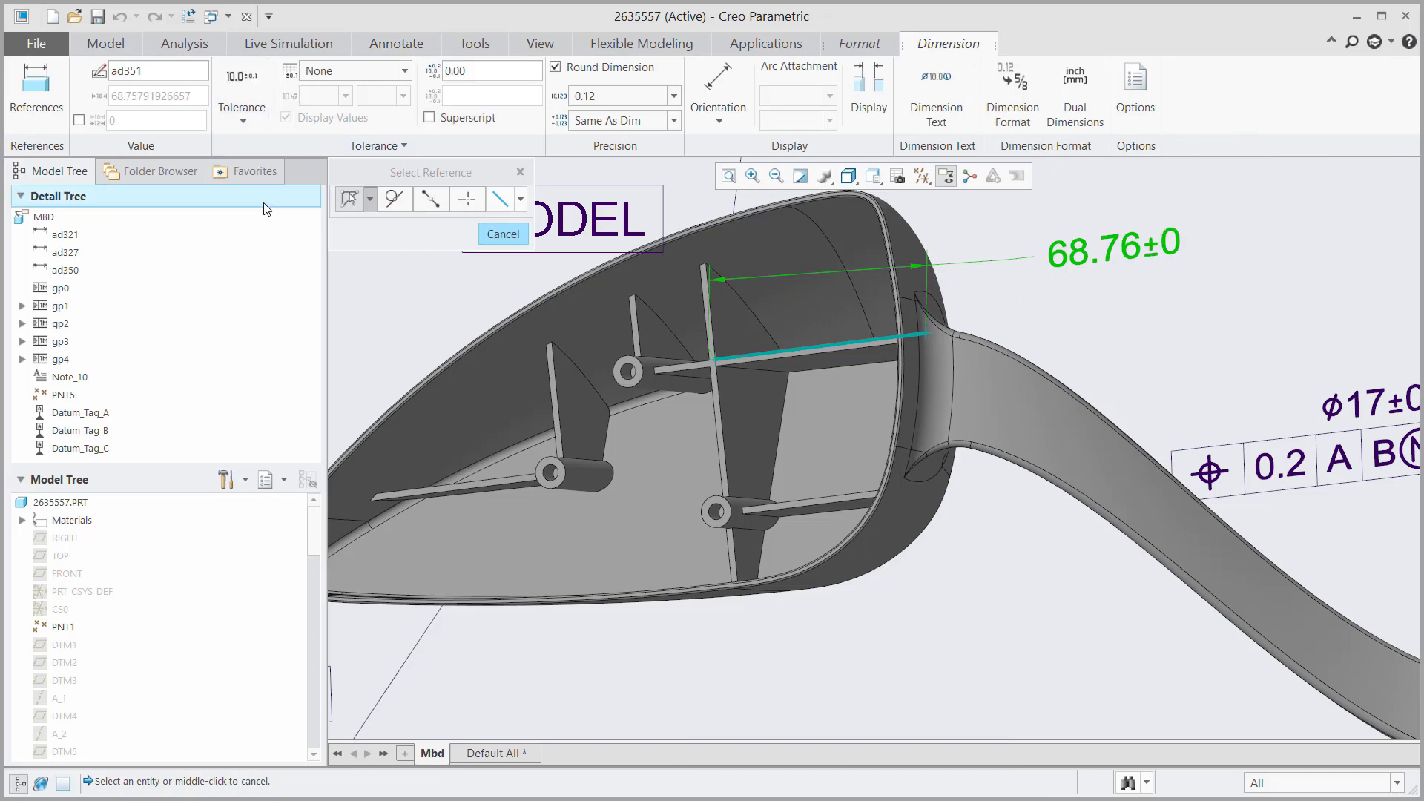
pyautogui.doubleClick(481, 78)
pyautogui.write('0')
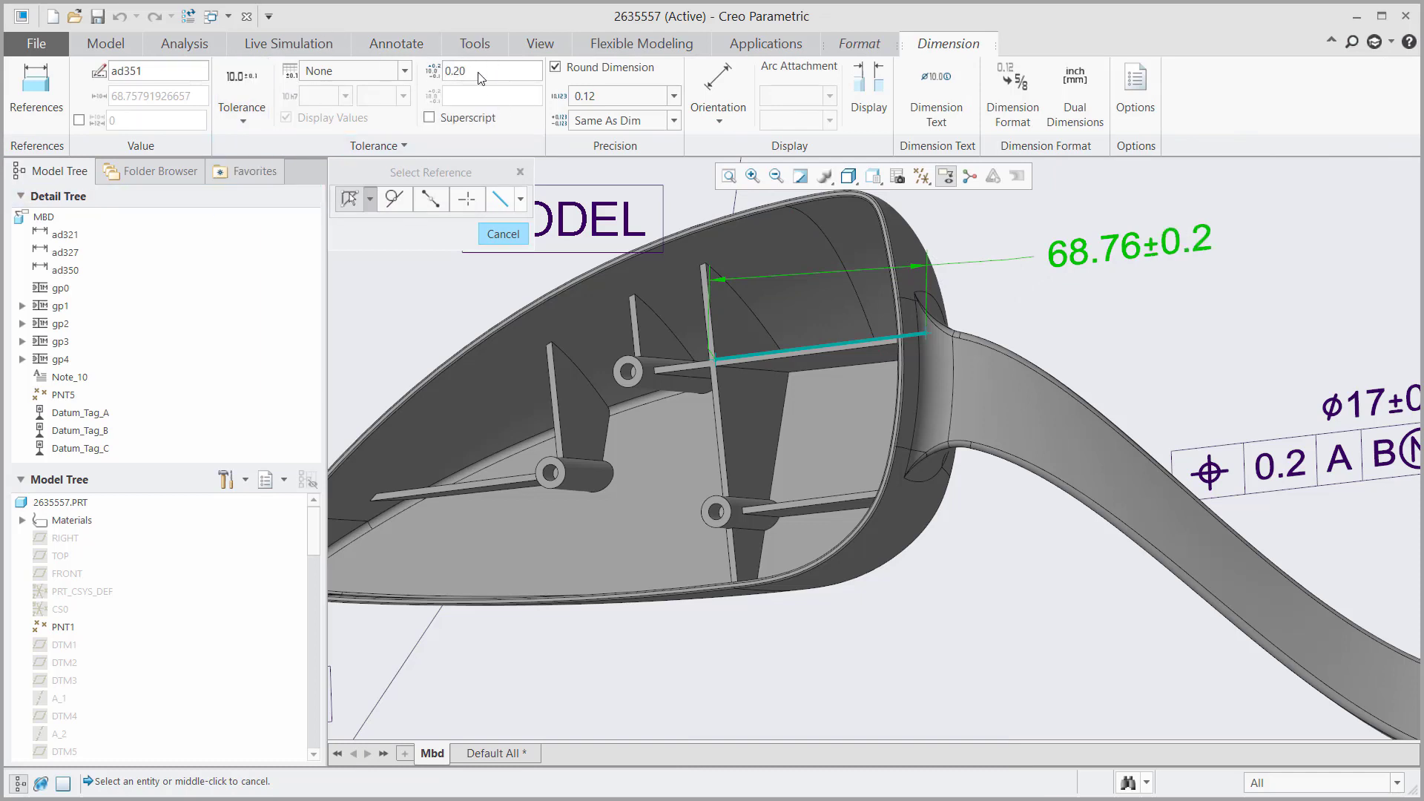
pyautogui.click(1042, 300)
pyautogui.middleClick(1043, 300)
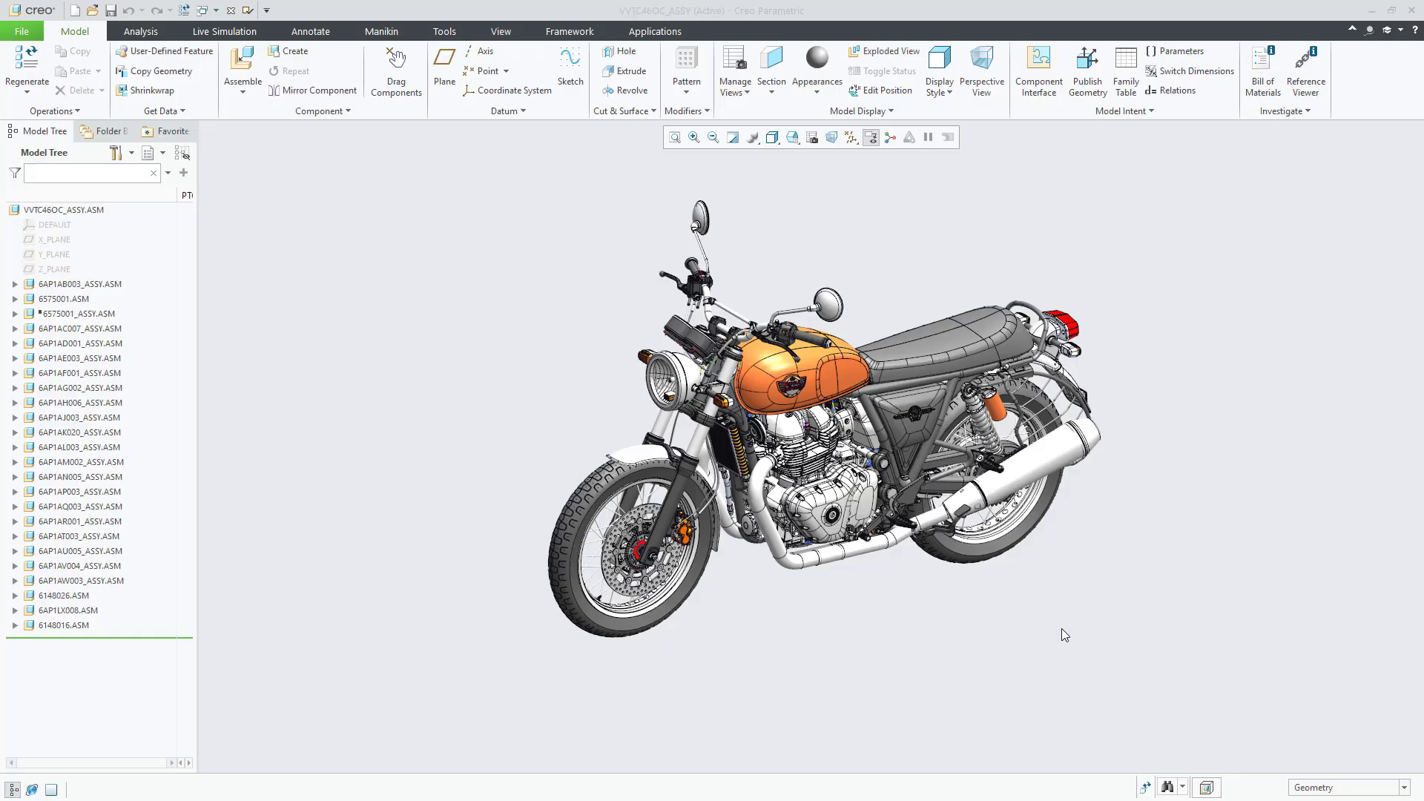
# Step: Switch the assembly to the Engine simplified representation
pyautogui.click(795, 138)
pyautogui.click(1209, 255)
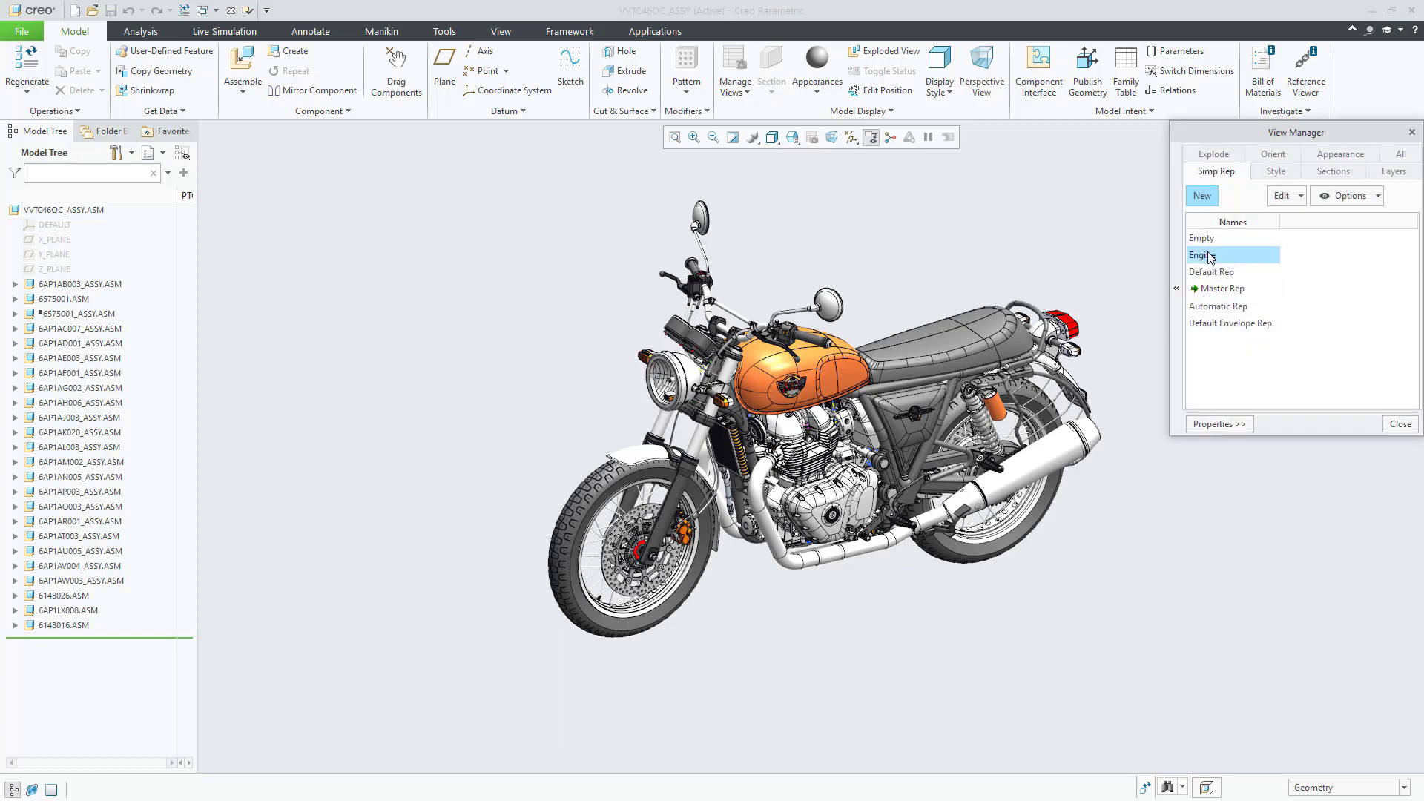
pyautogui.click(1401, 424)
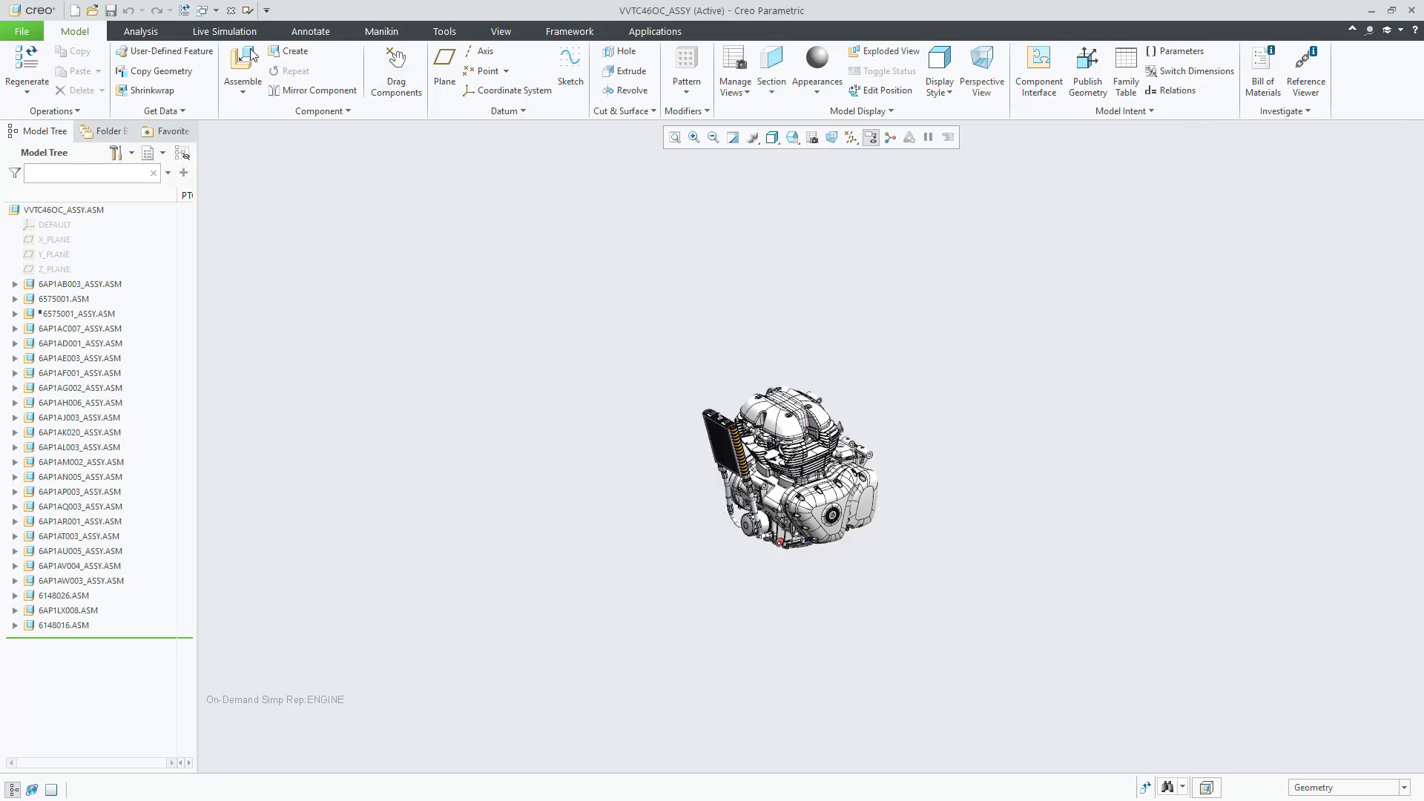
# Step: Add a spatial target plane and drag it up to sit just beneath the engine
pyautogui.click(423, 35)
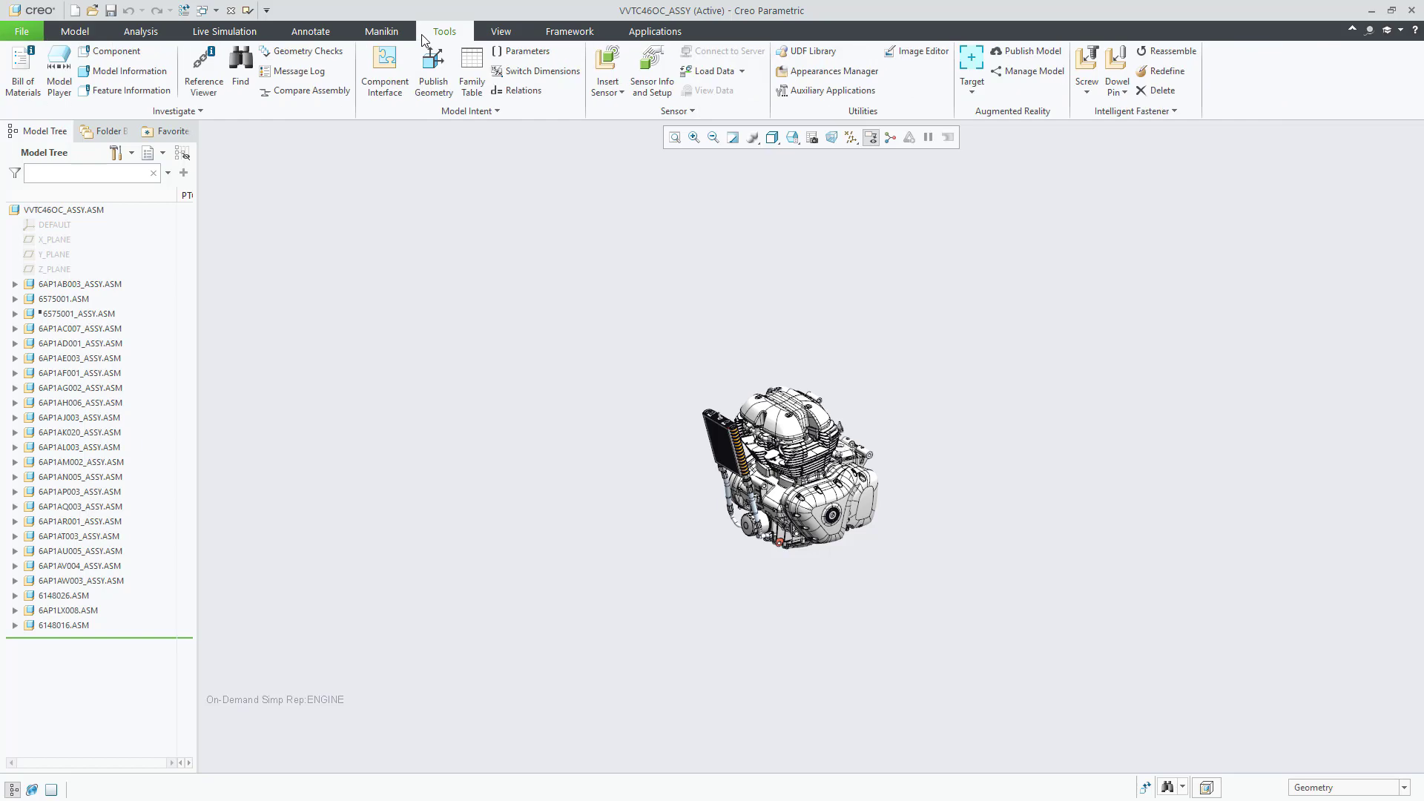
pyautogui.click(972, 59)
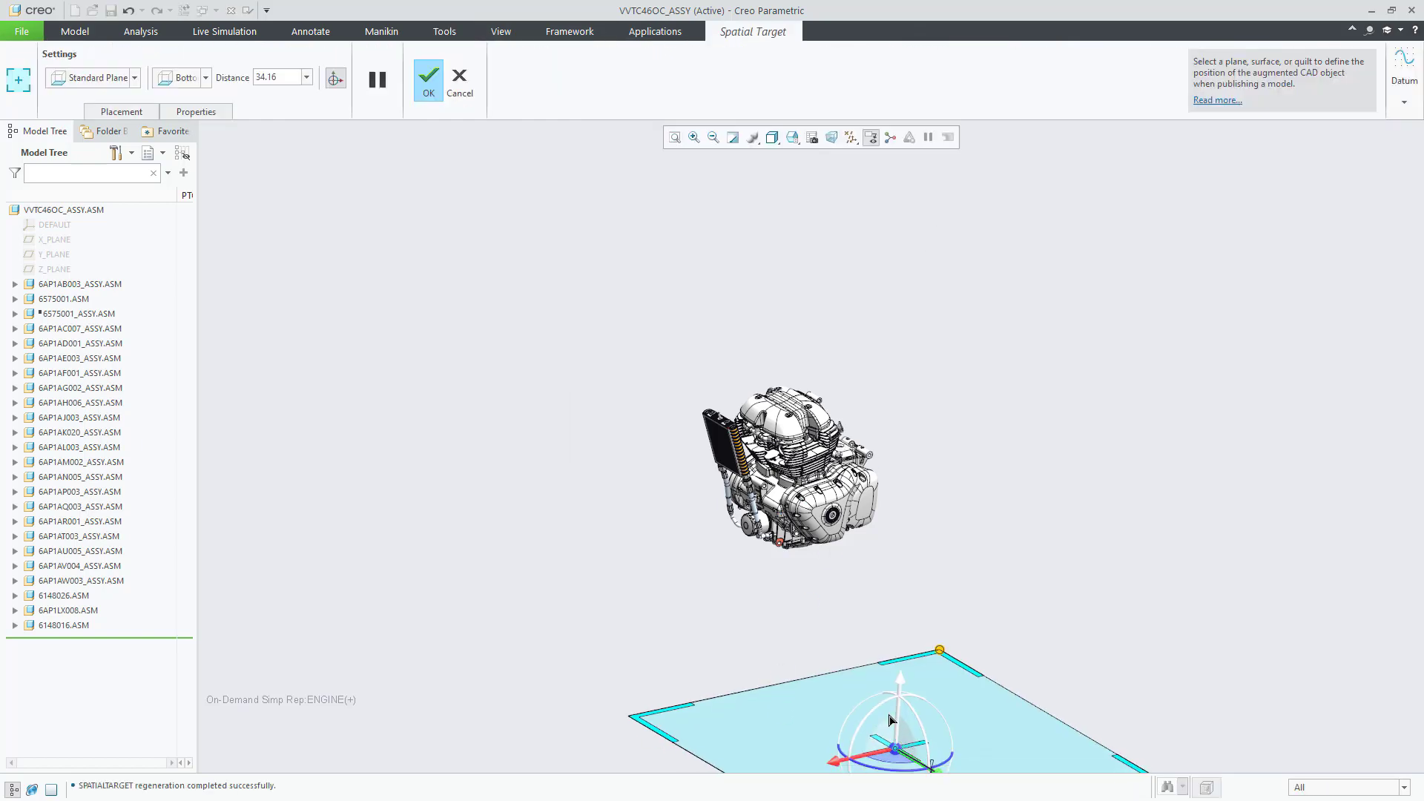
pyautogui.moveTo(890, 706); pyautogui.dragTo(835, 515)
pyautogui.scroll(-3, 835, 514)
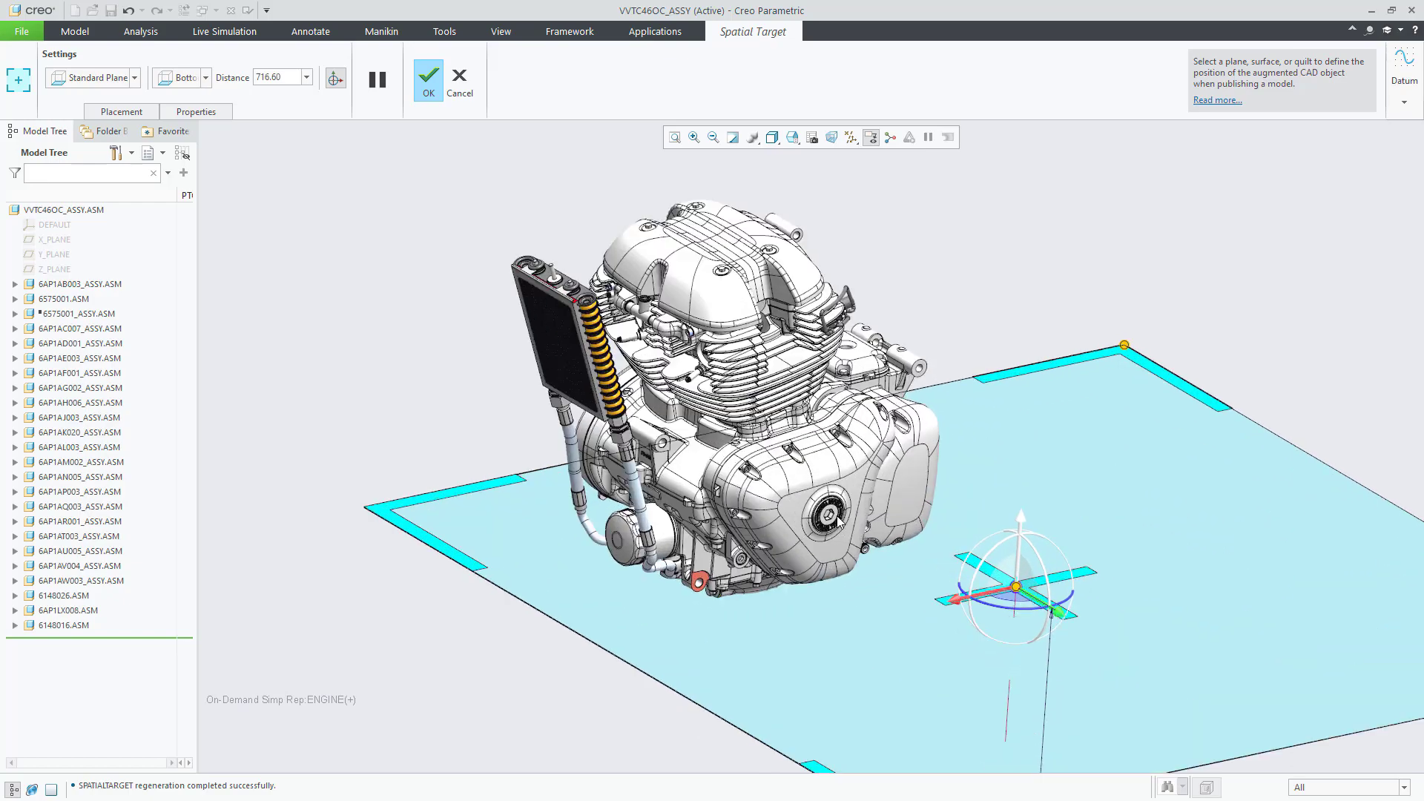
pyautogui.moveTo(829, 519); pyautogui.dragTo(1241, 744, button='middle')
pyautogui.moveTo(1105, 723); pyautogui.dragTo(766, 659)
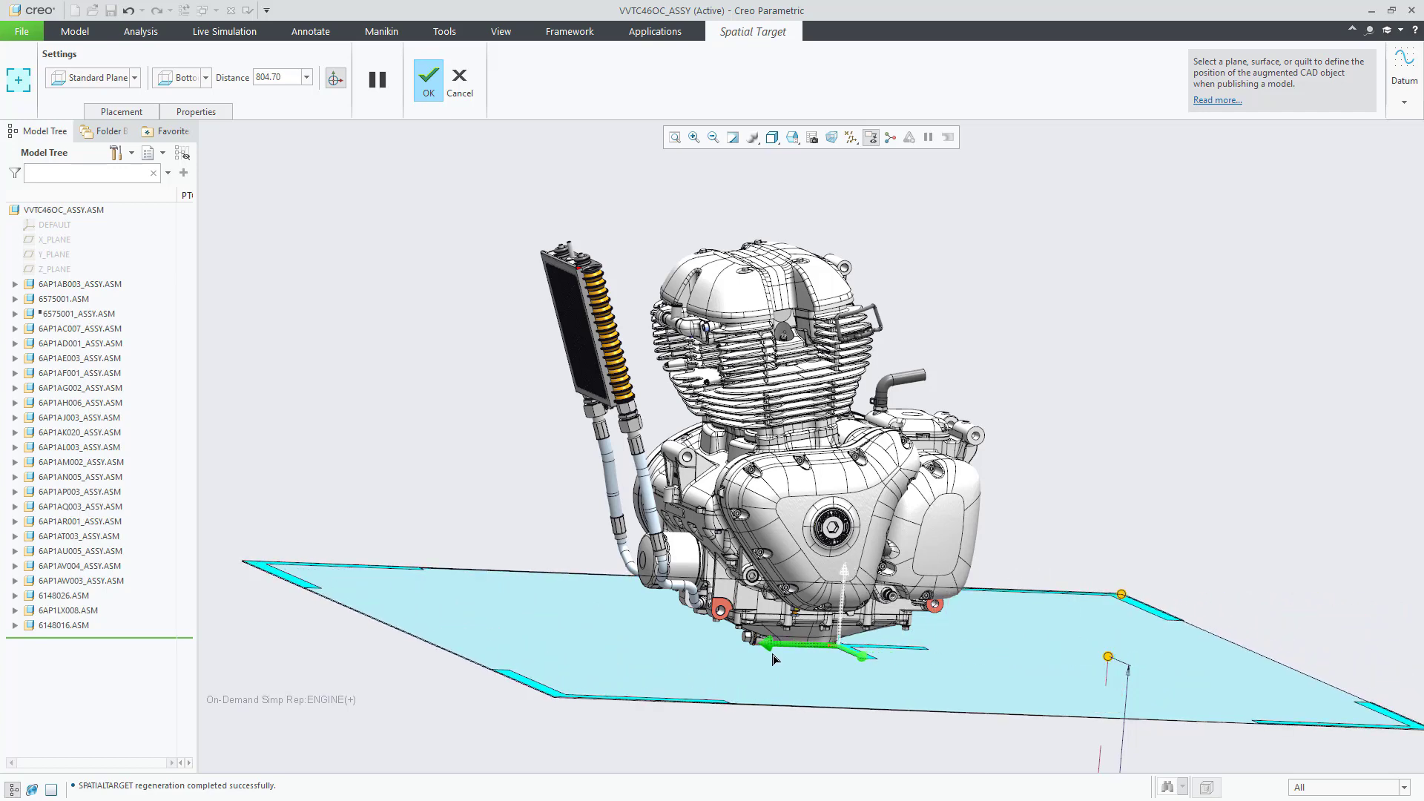
# Step: Confirm the spatial target, begin publishing, accept the notice and sign in with the account credentials
pyautogui.click(426, 87)
pyautogui.click(1029, 50)
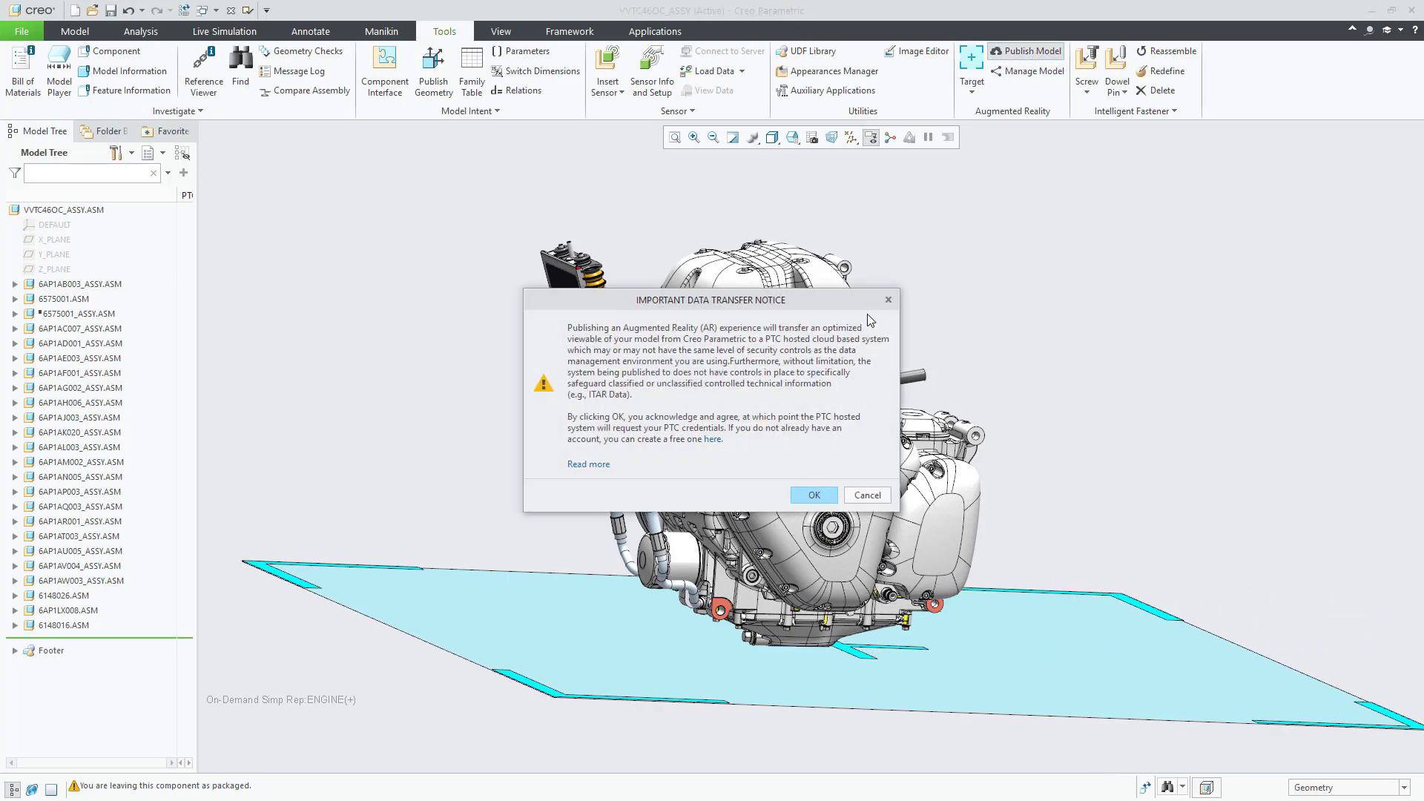
pyautogui.click(813, 495)
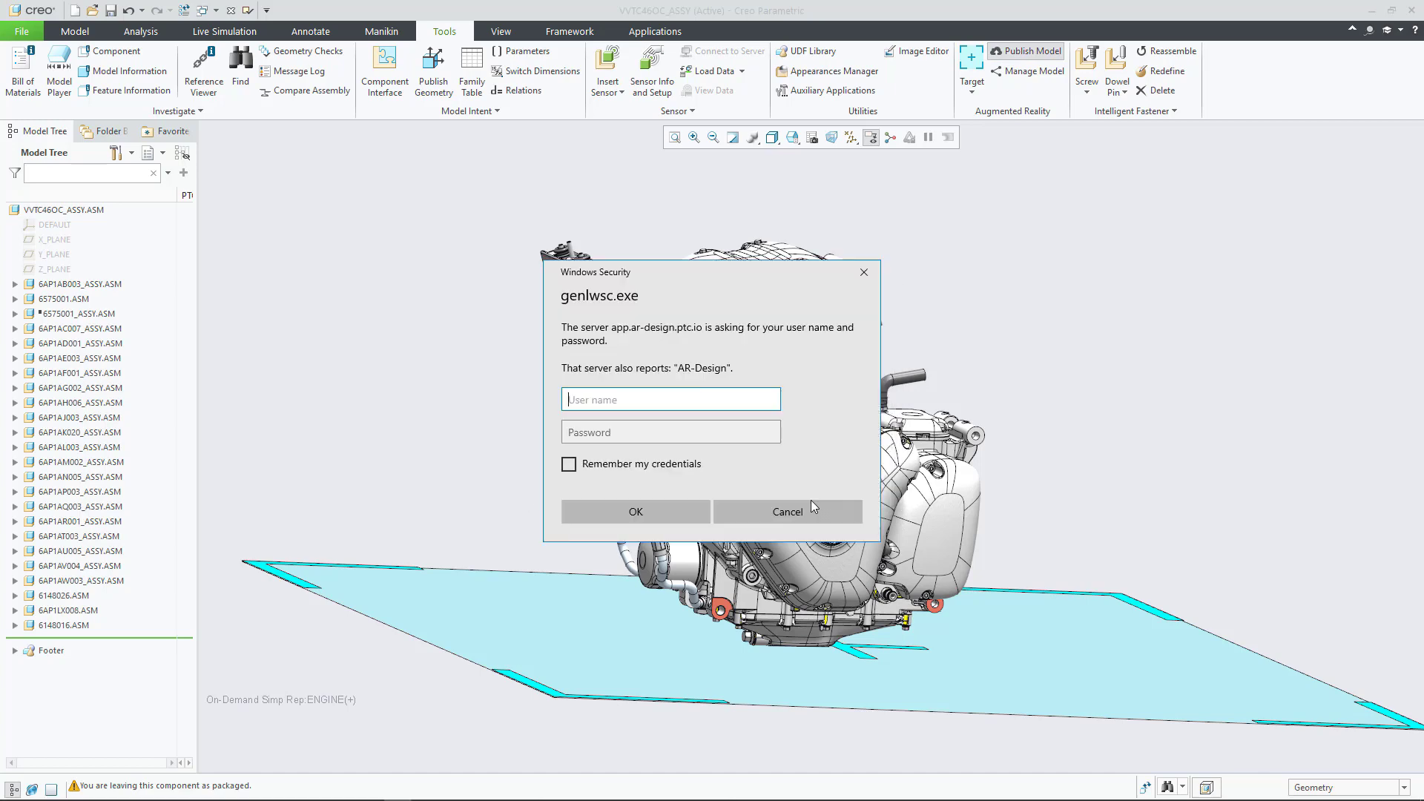
pyautogui.press('Tab')
pyautogui.write('***********')
pyautogui.press('Return')
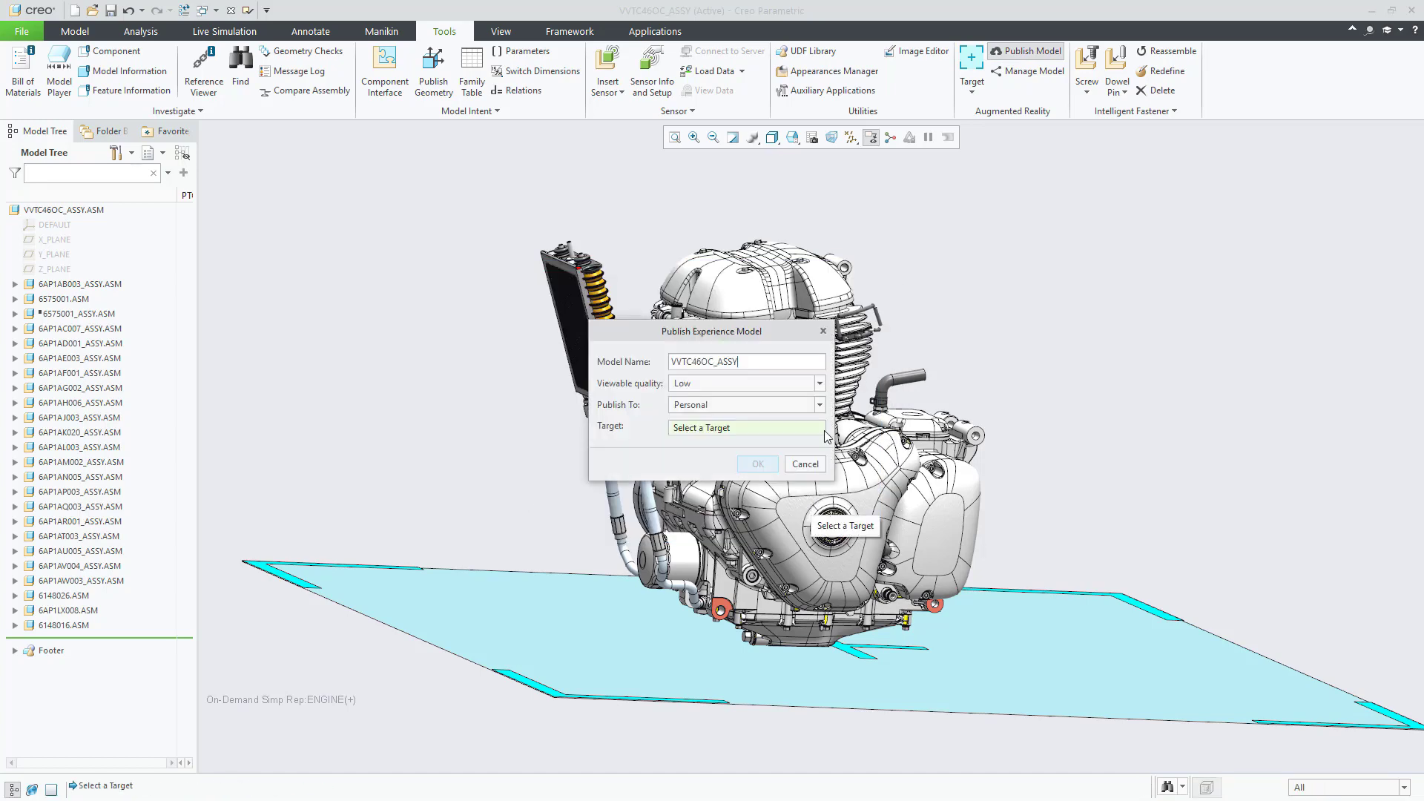
# Step: Publish the engine as 'interceptor engine - dnd' at High quality on the spatial target
pyautogui.doubleClick(752, 363)
pyautogui.write('in')
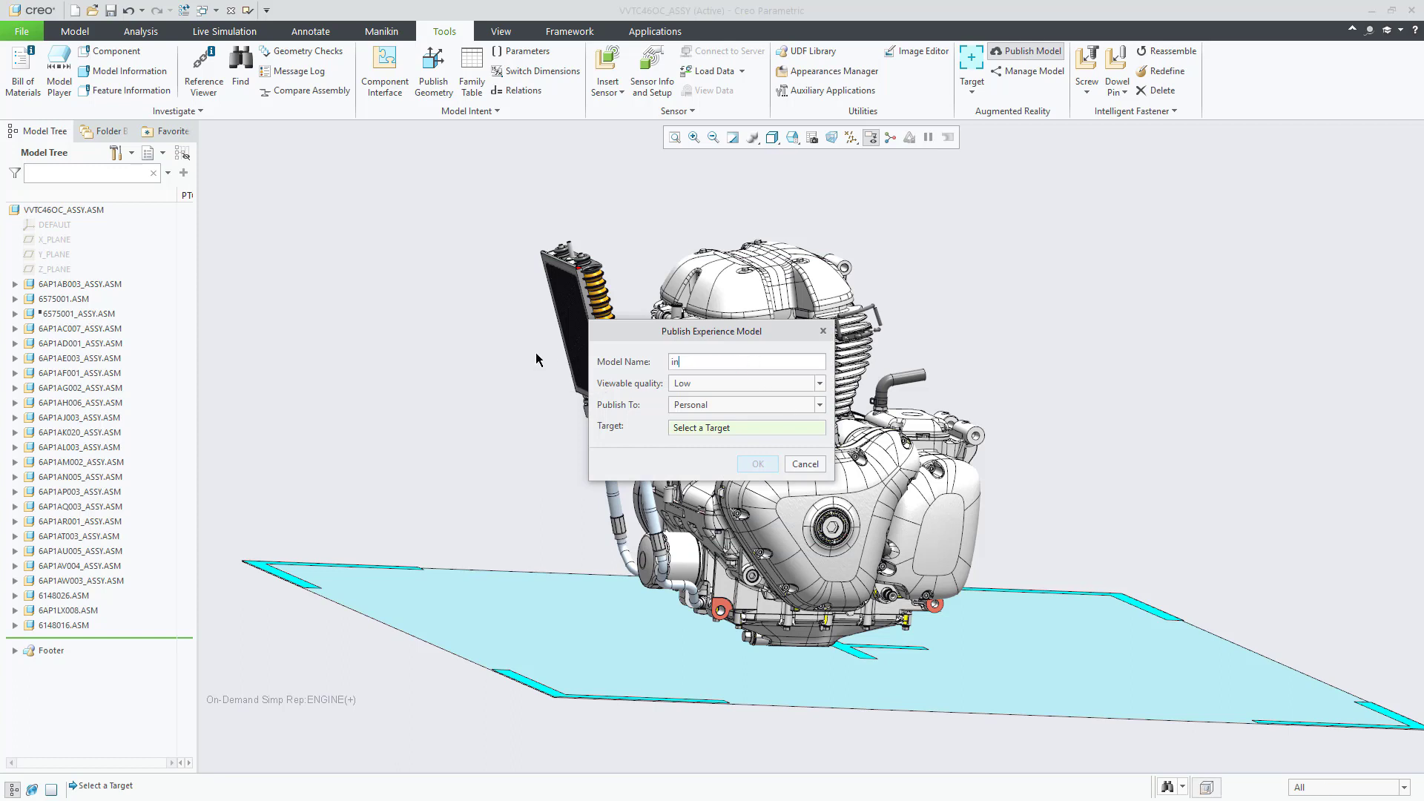
pyautogui.write('terceptor engine - dnd')
pyautogui.click(732, 384)
pyautogui.click(701, 423)
pyautogui.click(735, 627)
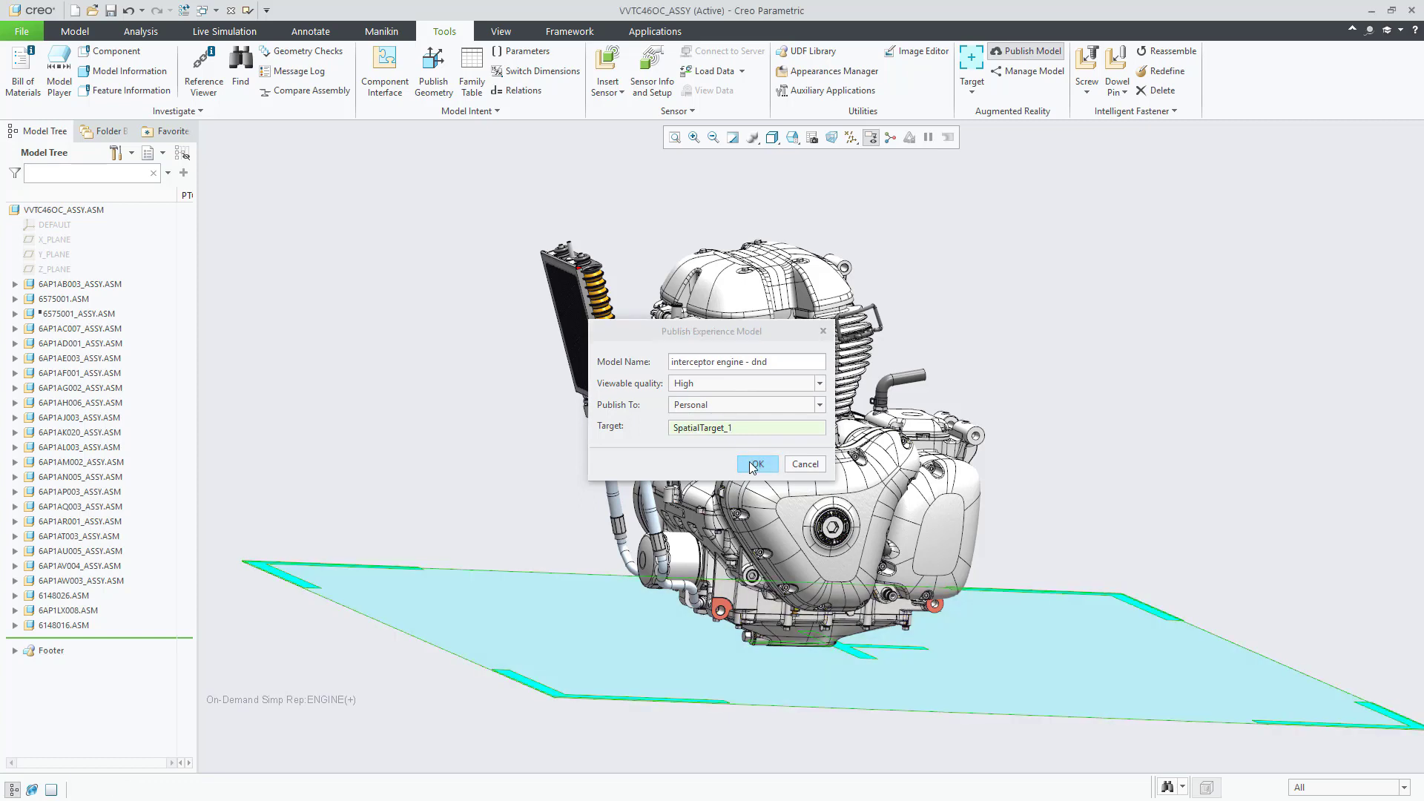
pyautogui.click(757, 464)
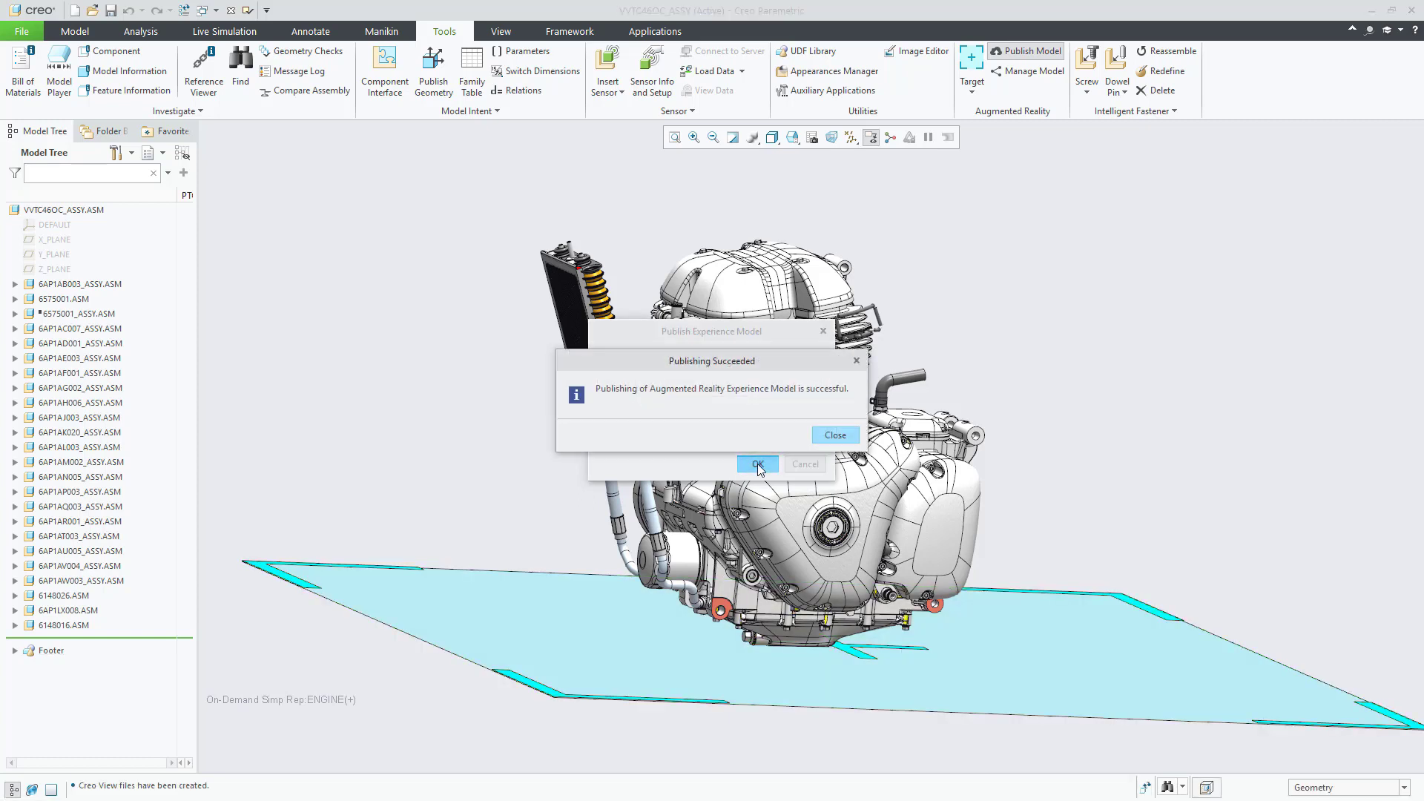
# Step: Get the share code for the published 'interceptor engine - dnd' model
pyautogui.click(835, 436)
pyautogui.click(1034, 72)
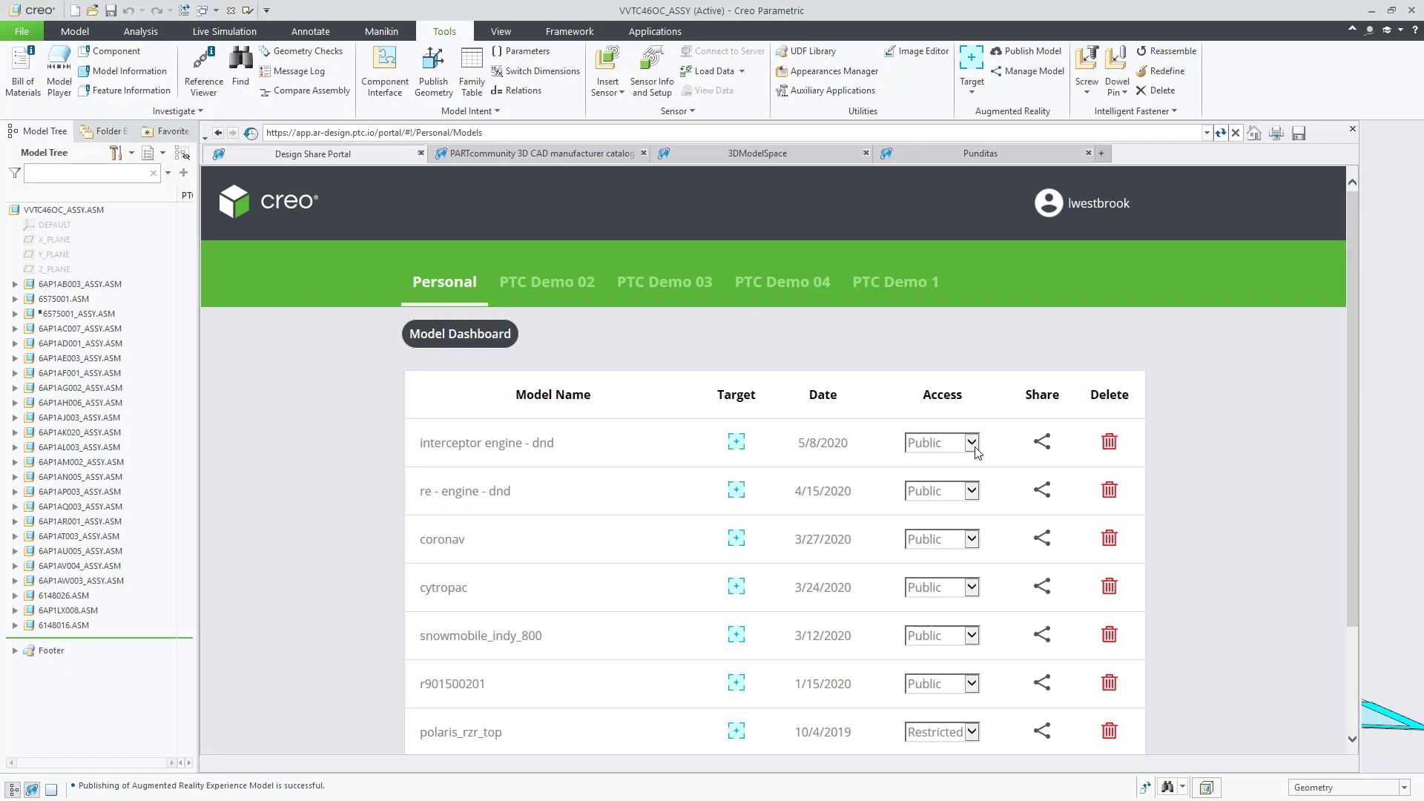
pyautogui.click(1042, 443)
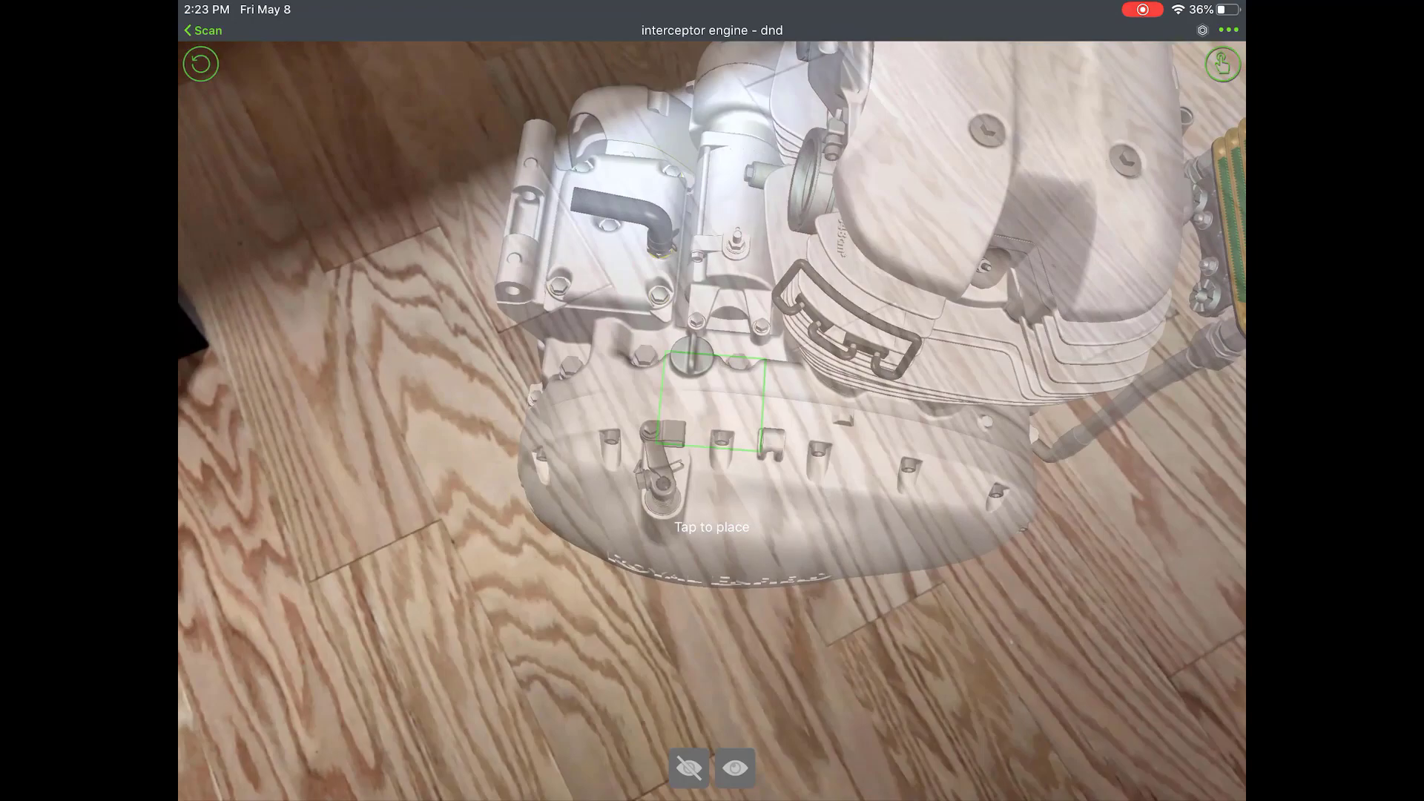
# Step: Place the engine on the floor, hide the crankcase cover and cylinder head, then show all parts again
pyautogui.click(712, 404)
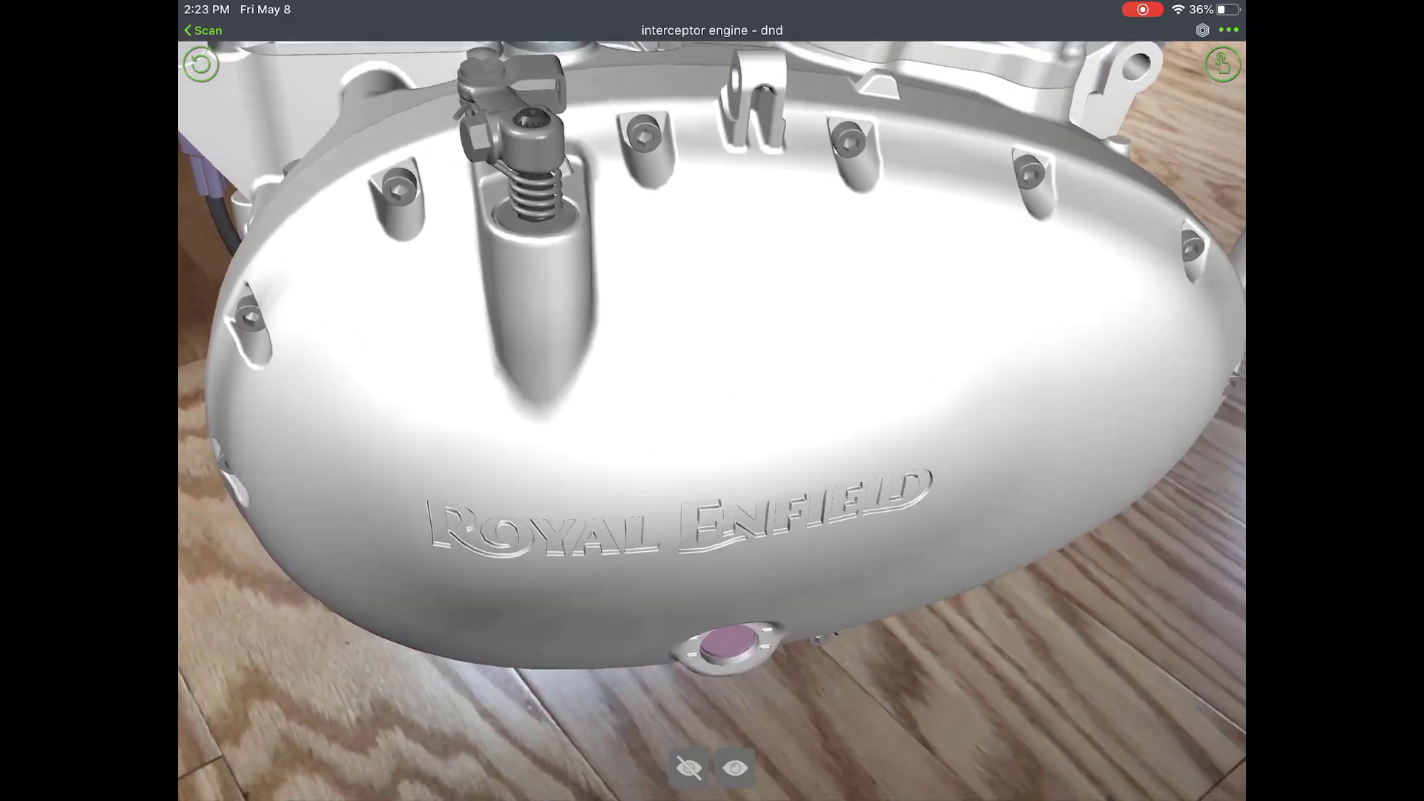
pyautogui.click(712, 400)
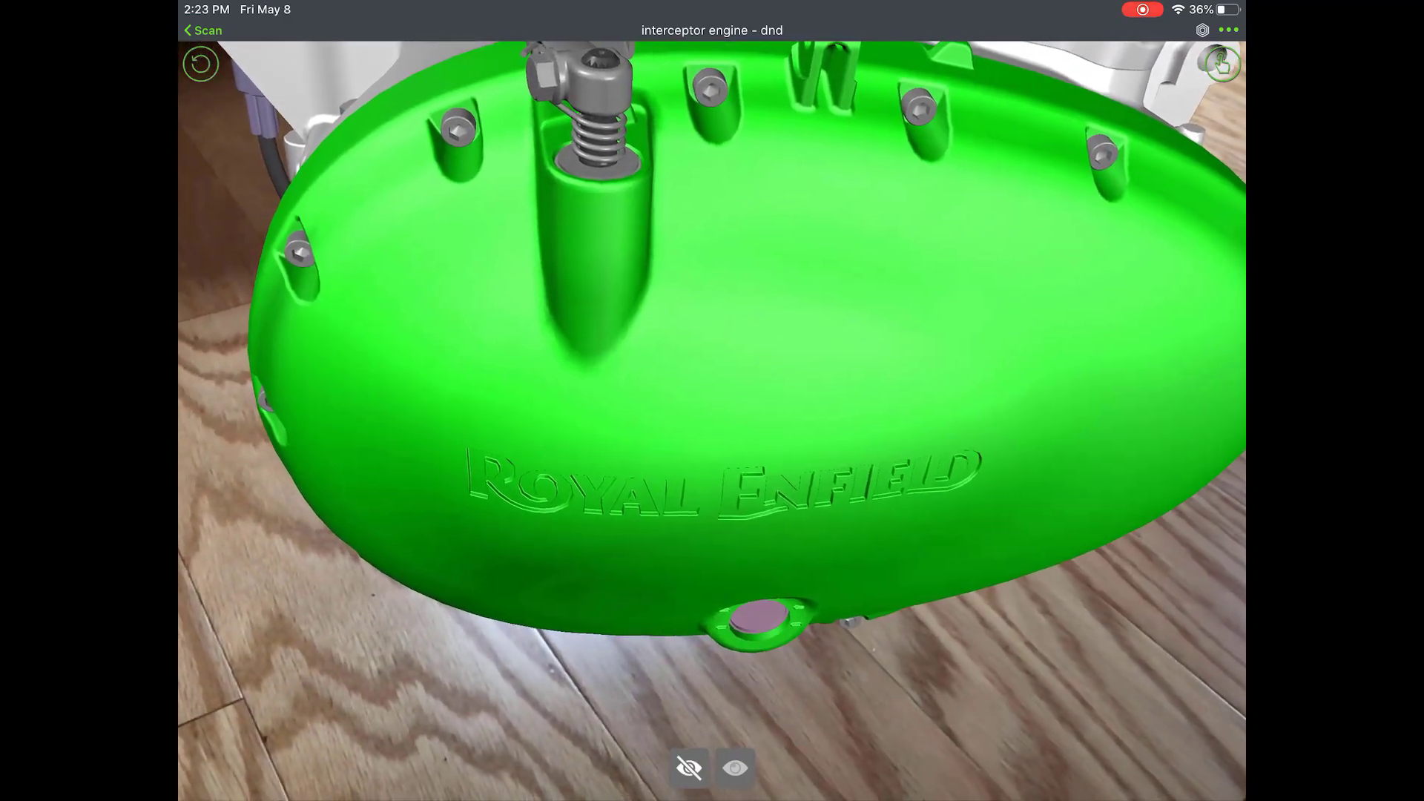
pyautogui.click(689, 768)
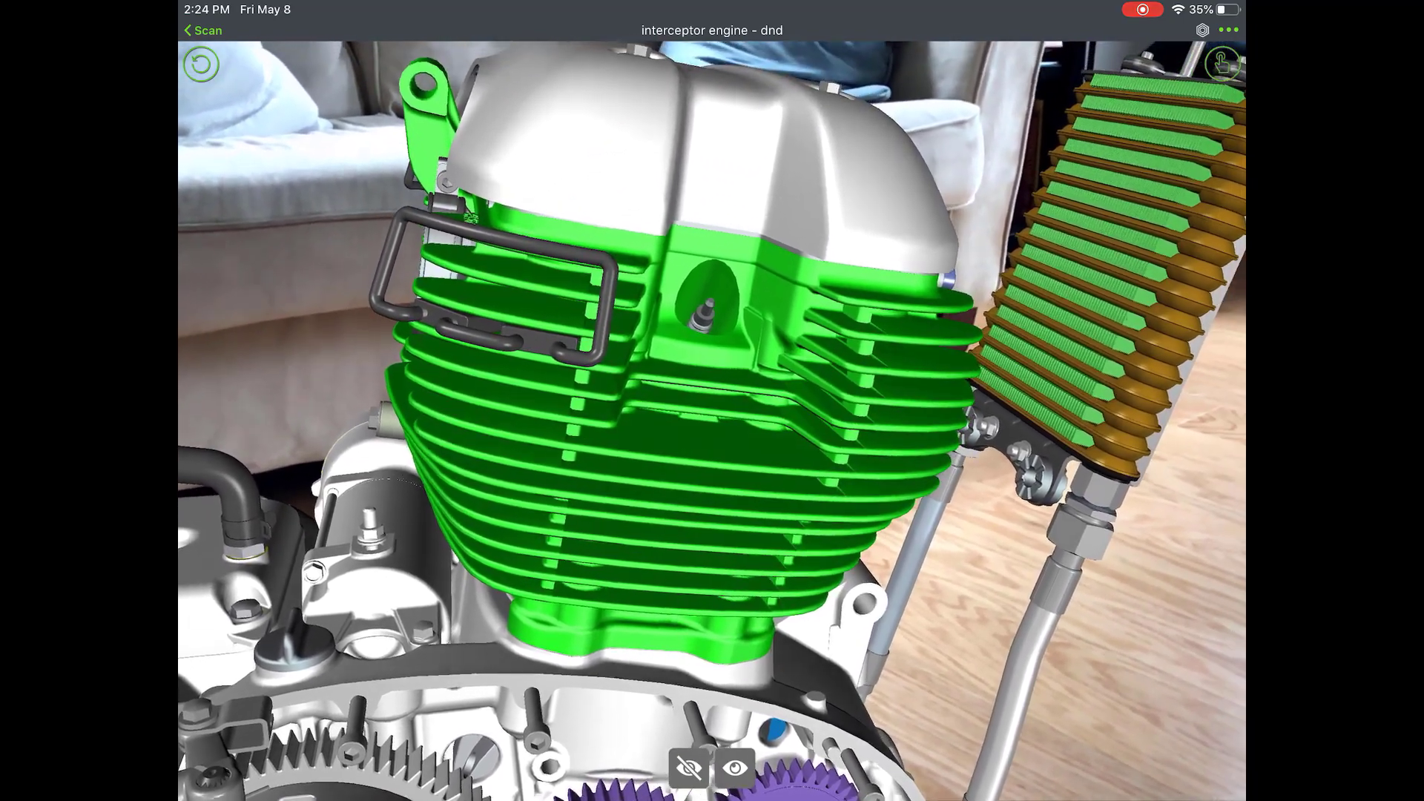
pyautogui.click(742, 119)
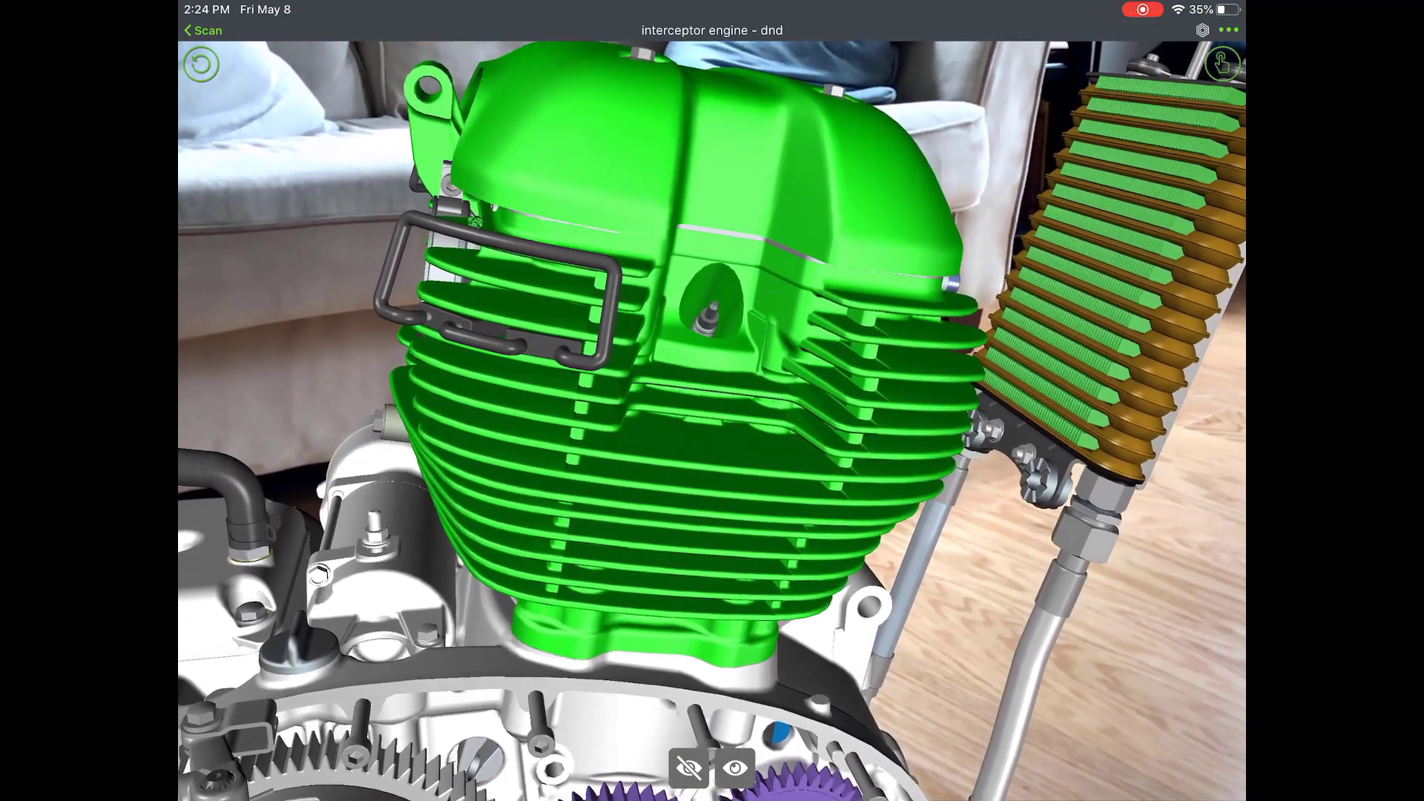
pyautogui.click(689, 767)
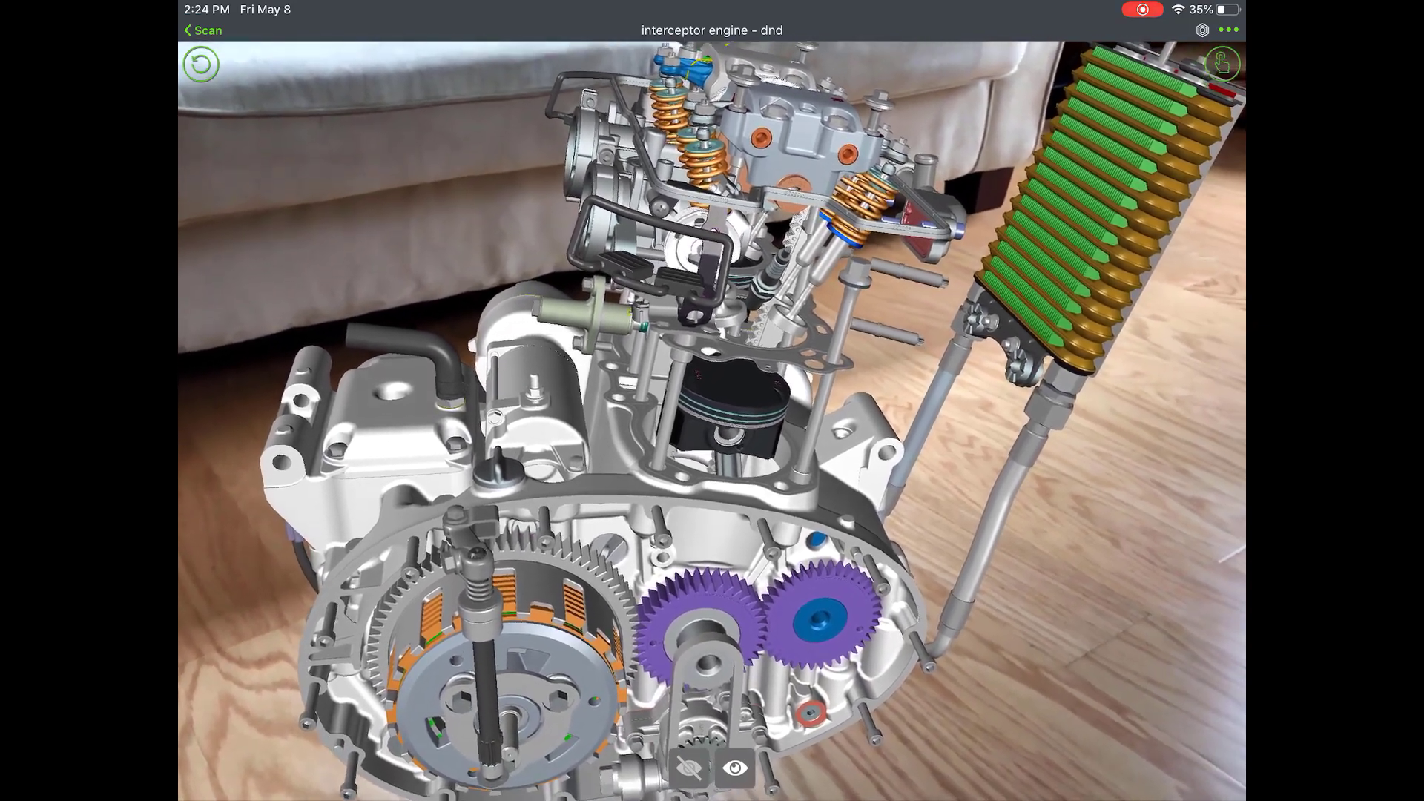
pyautogui.click(734, 768)
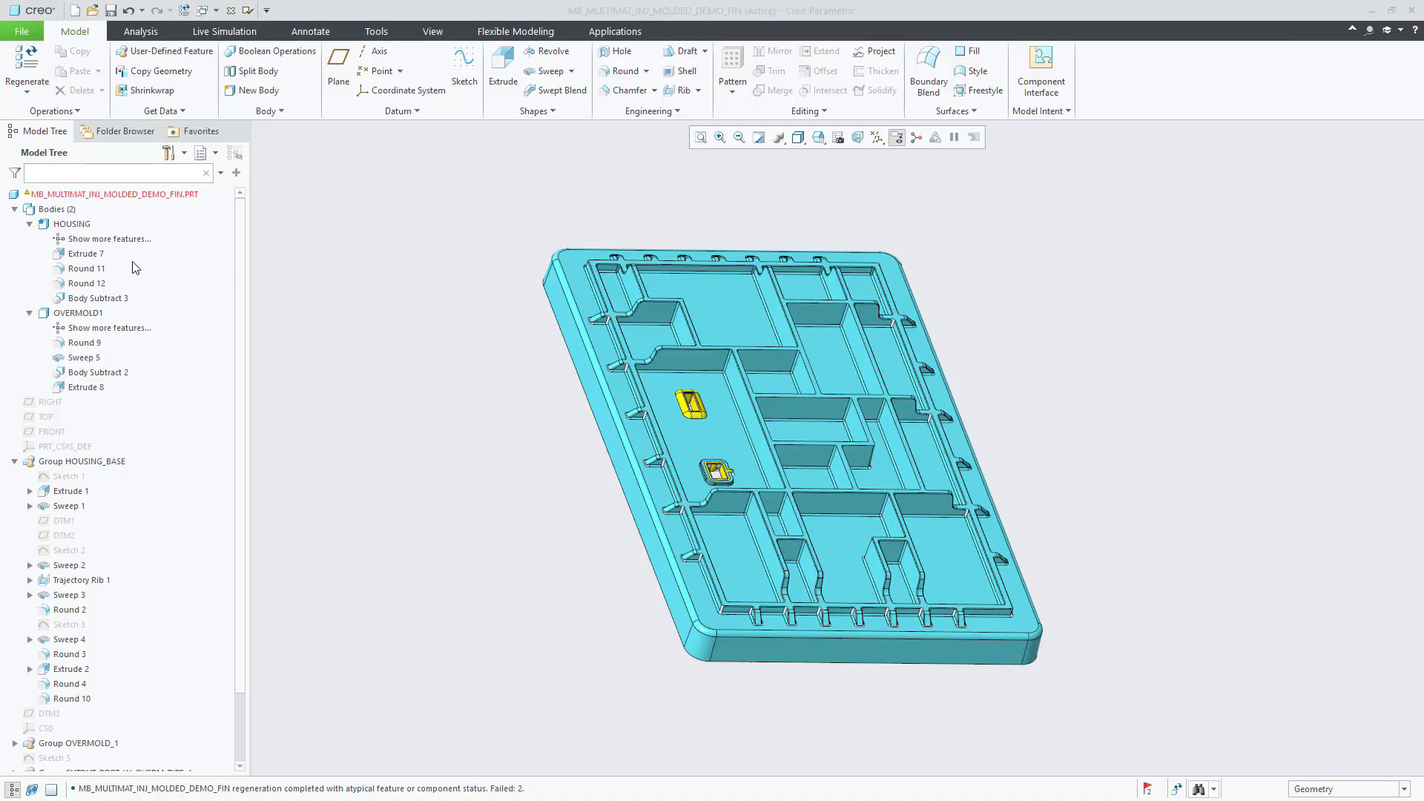
# Step: Open the ModelCHECK settings from the Environment options
pyautogui.click(75, 225)
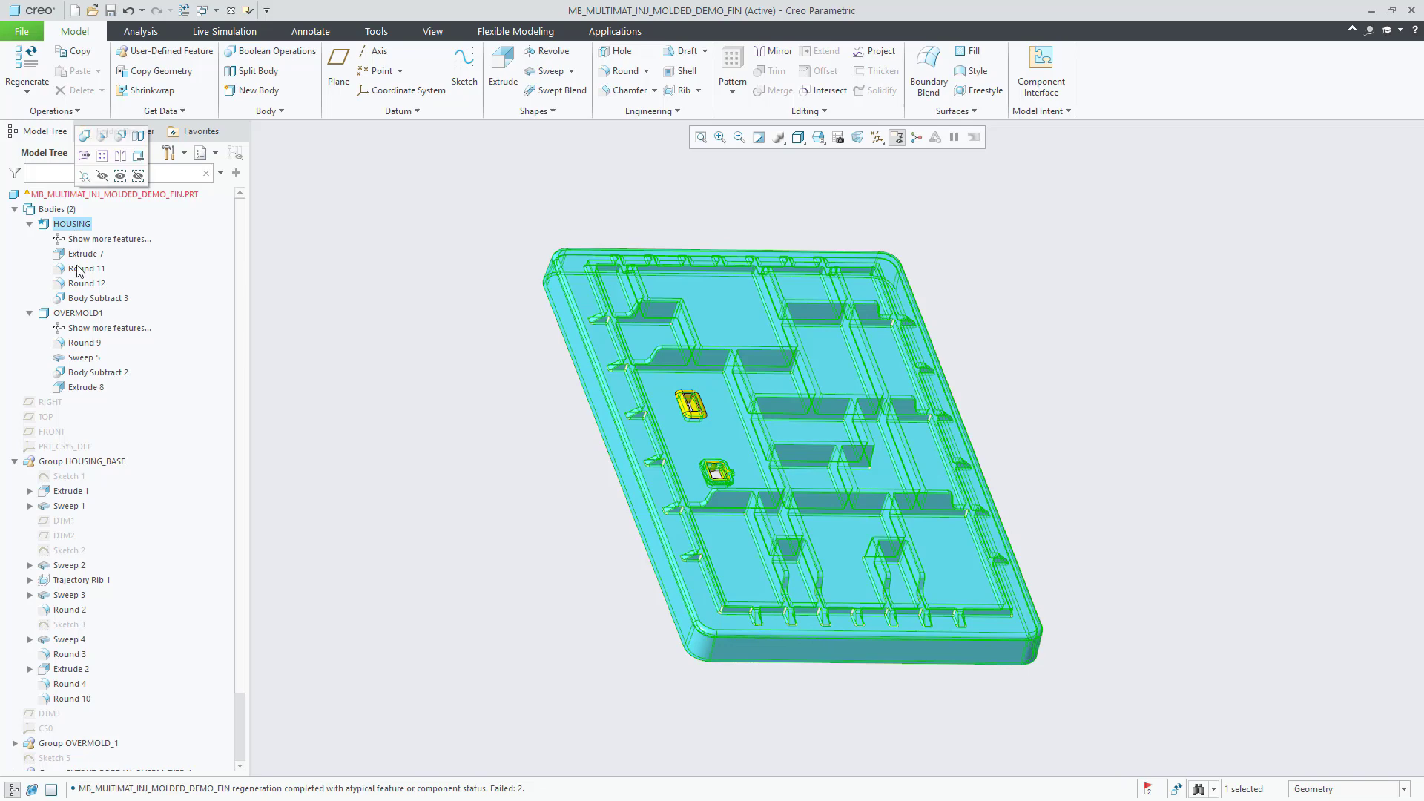
pyautogui.click(80, 313)
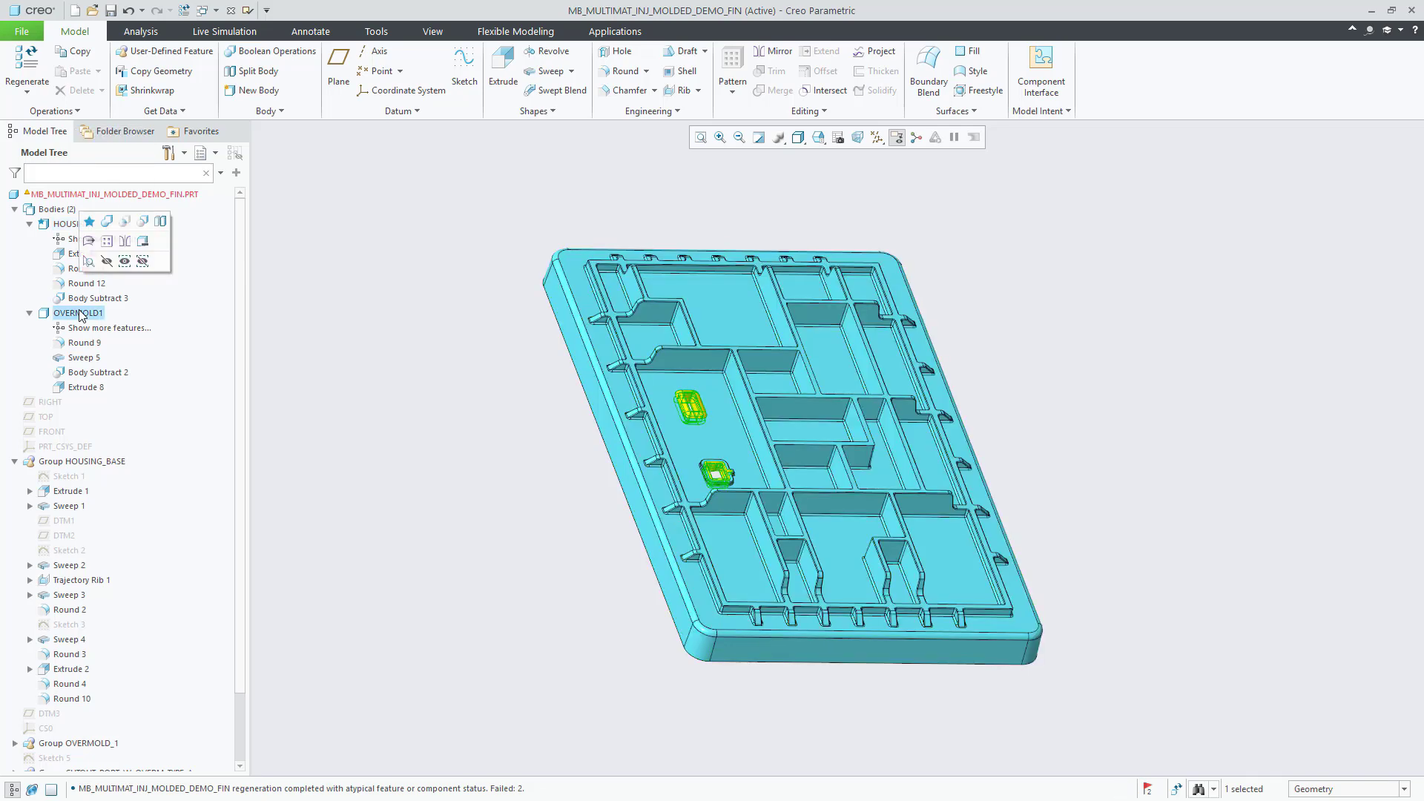
pyautogui.click(437, 401)
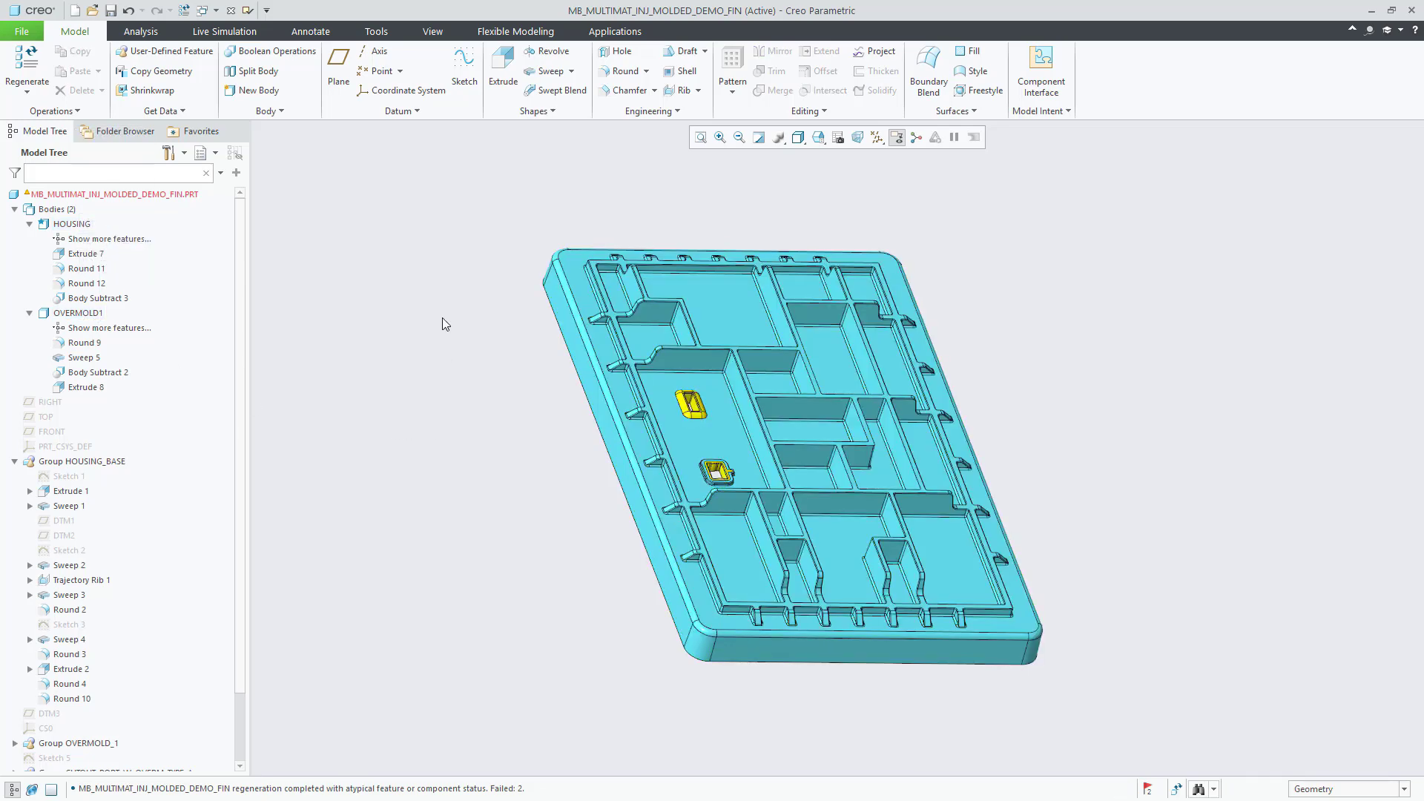
pyautogui.click(22, 30)
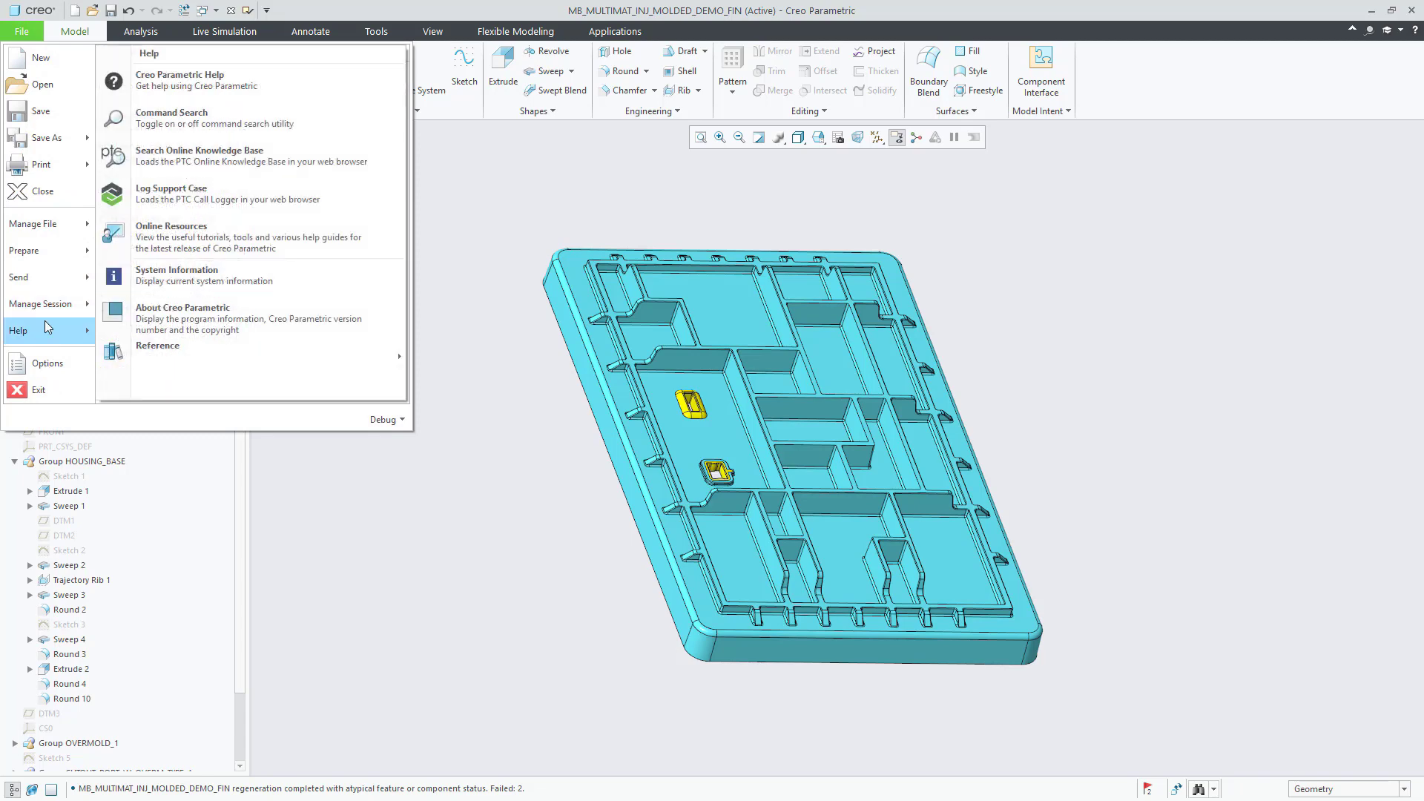
pyautogui.click(55, 364)
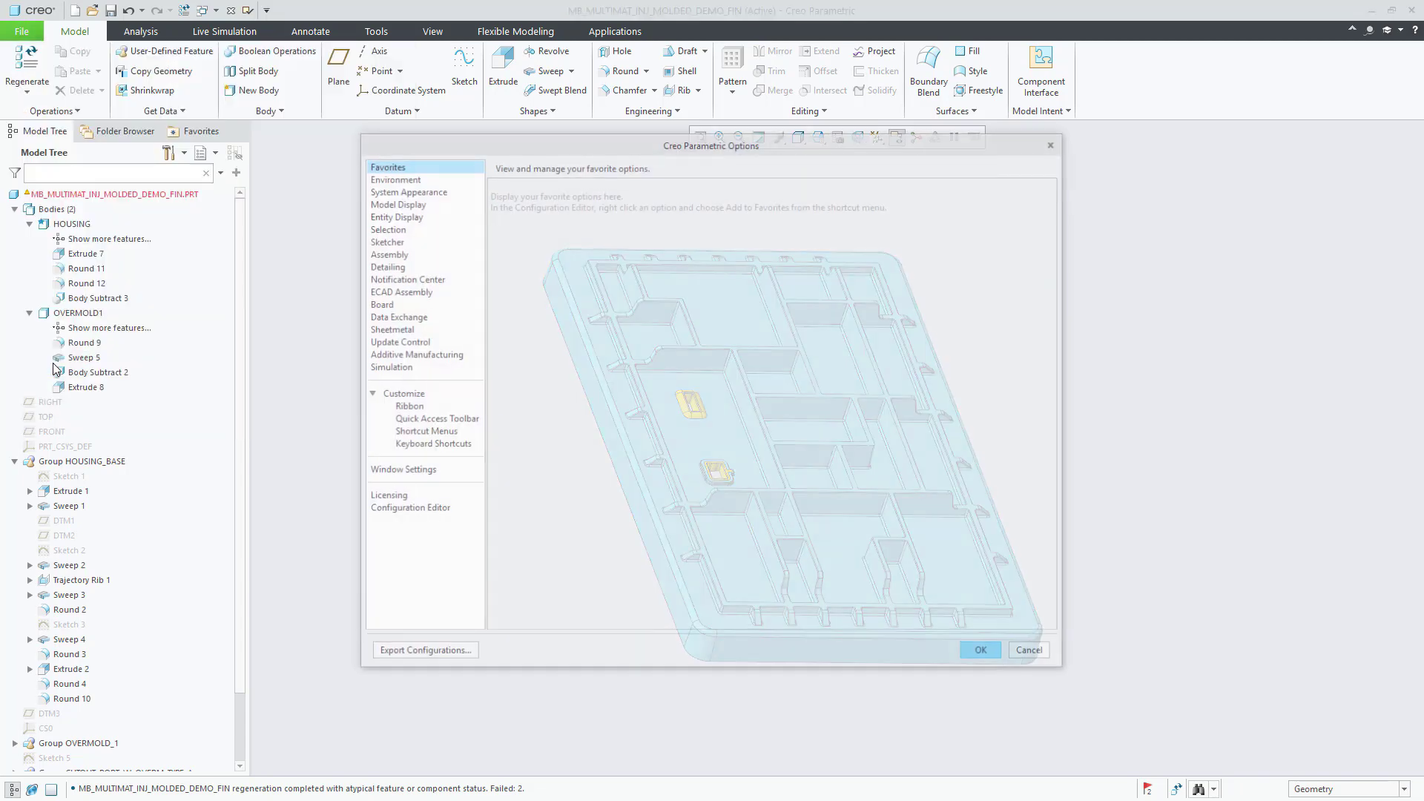
pyautogui.click(410, 178)
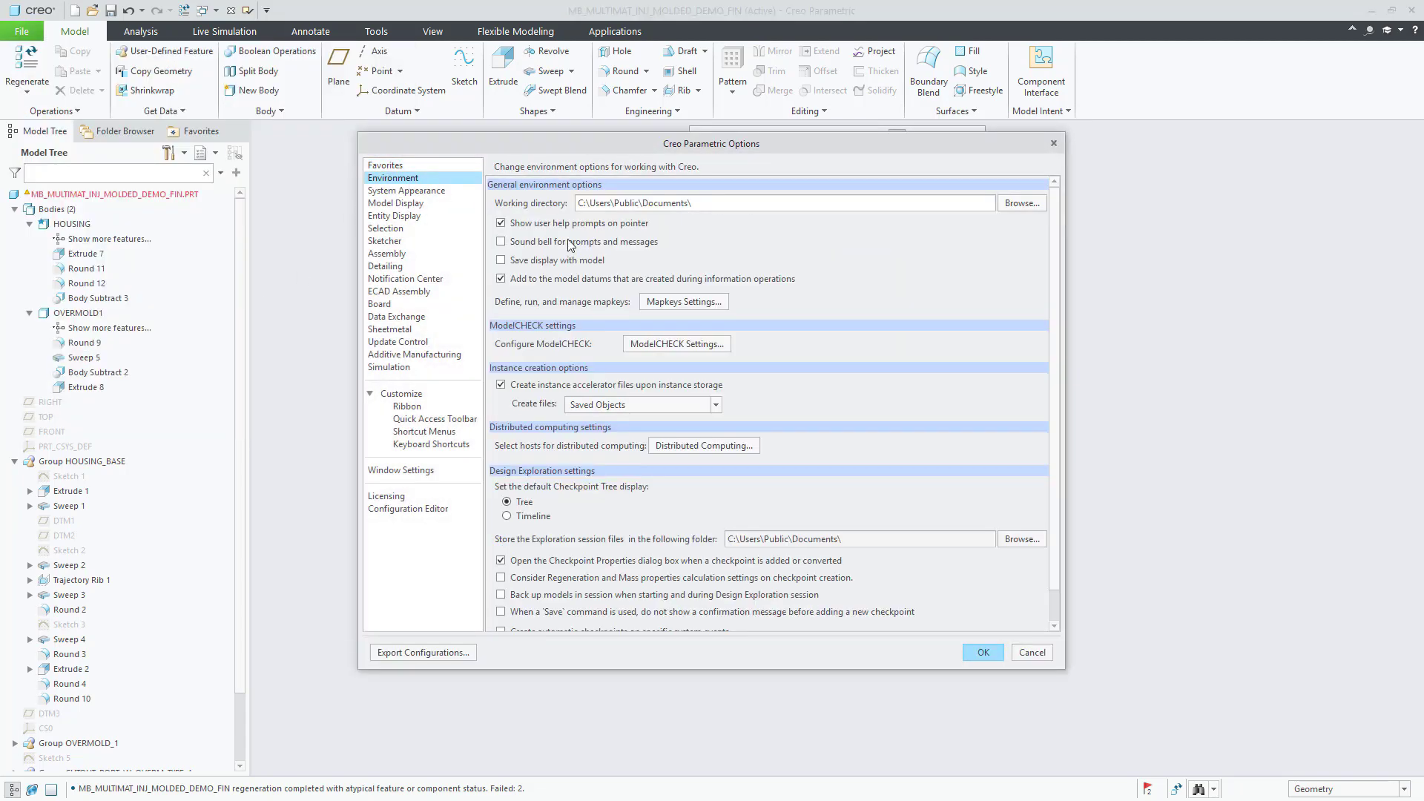
pyautogui.click(663, 345)
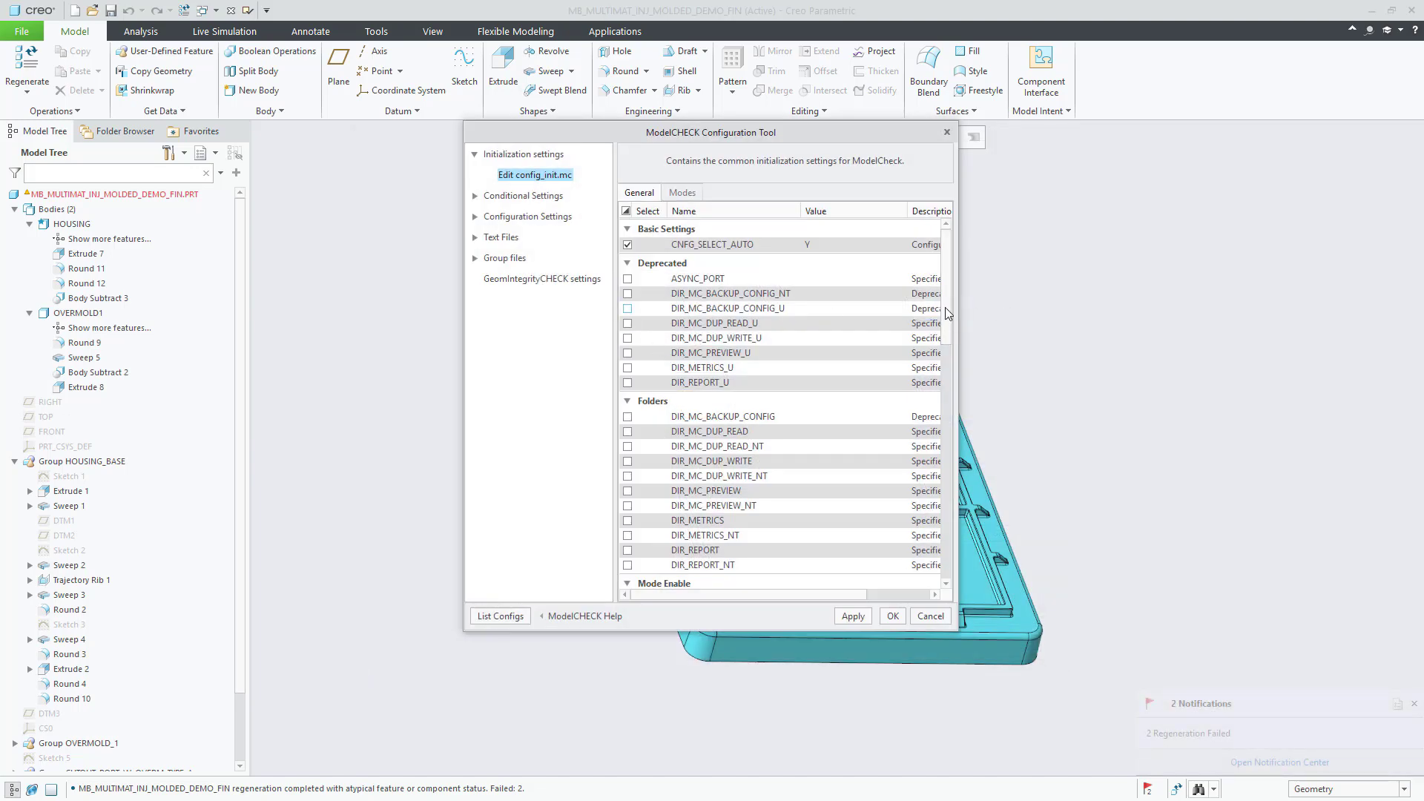
# Step: Review the TEST_START.mcs start file, then load the TEST_CHECKS2.mch check file
pyautogui.click(475, 217)
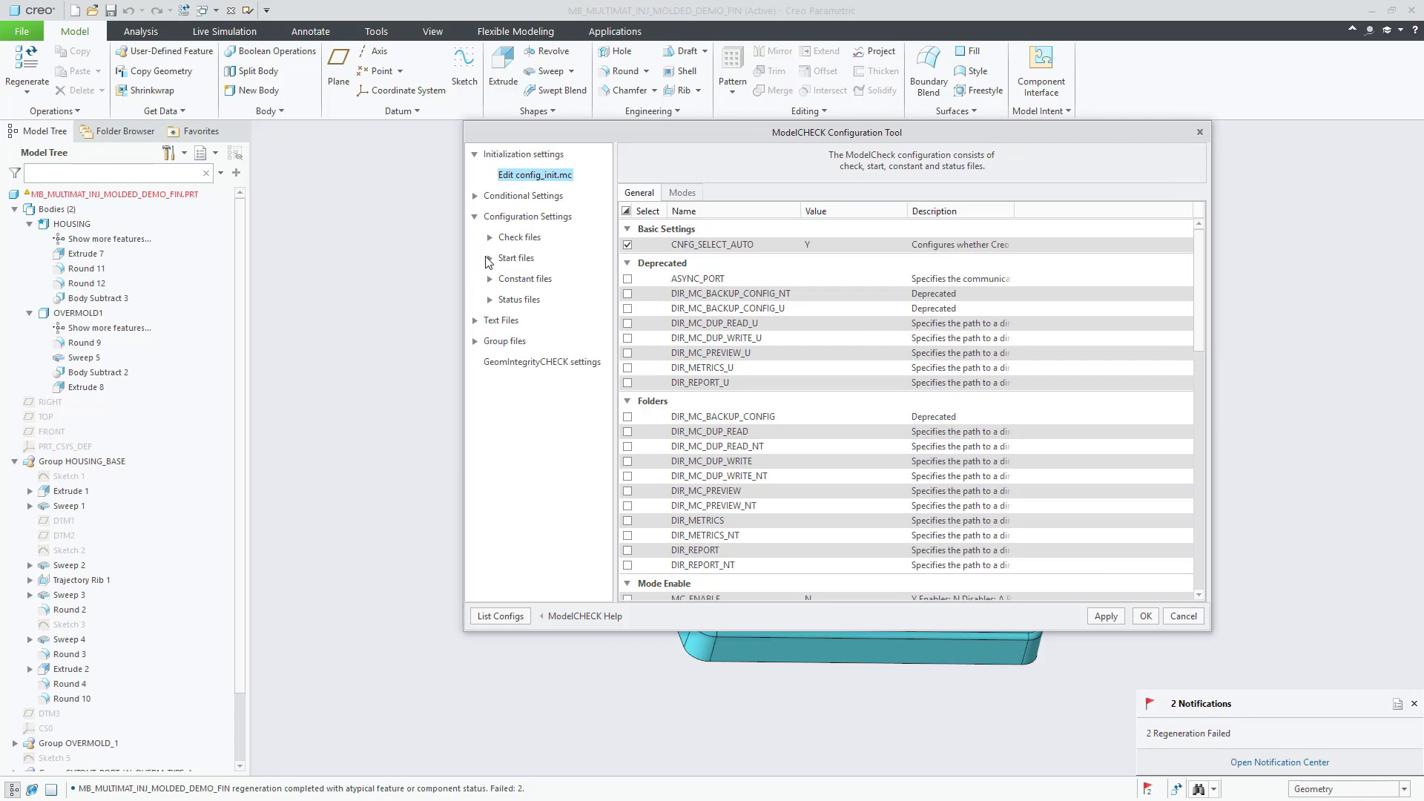
pyautogui.click(489, 259)
pyautogui.click(552, 279)
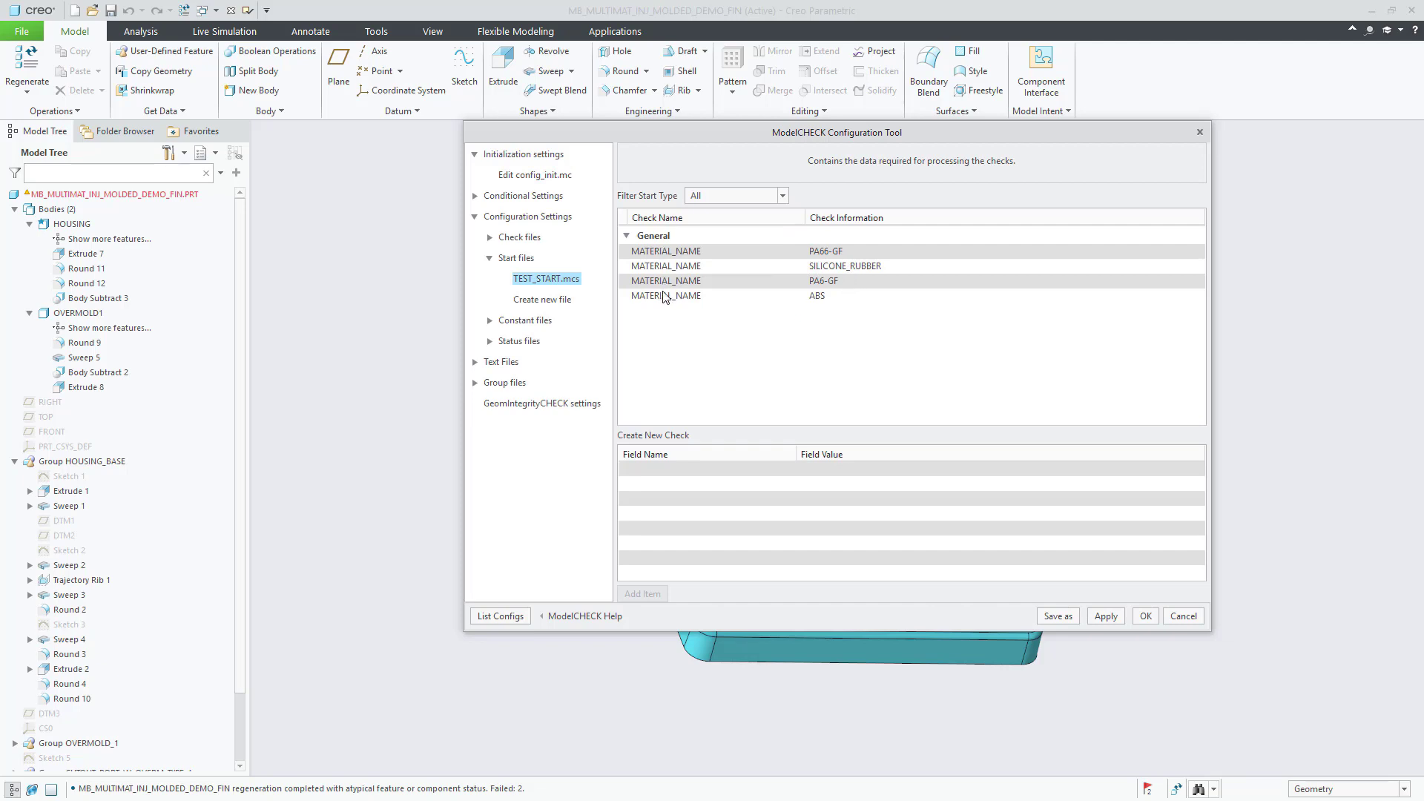
pyautogui.click(664, 295)
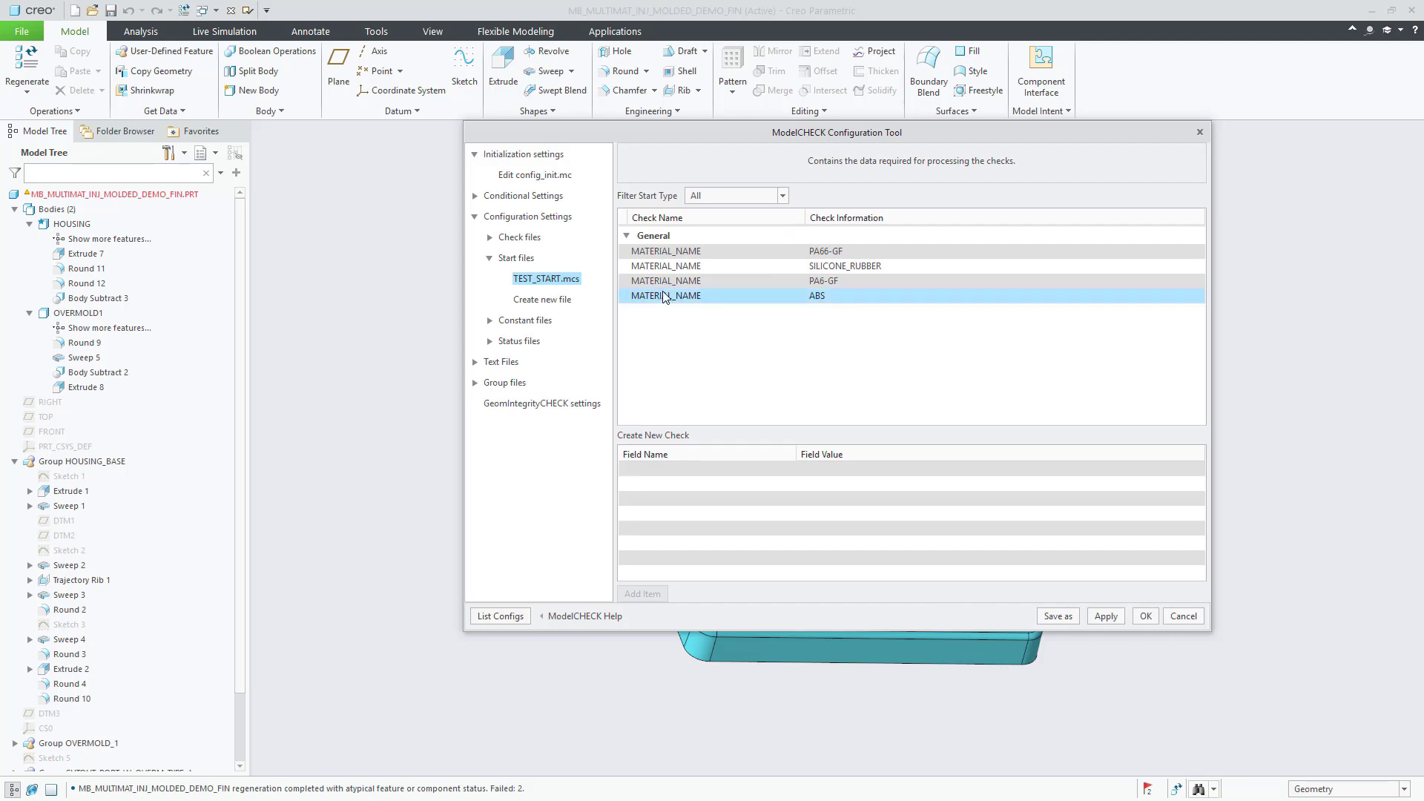
pyautogui.click(490, 238)
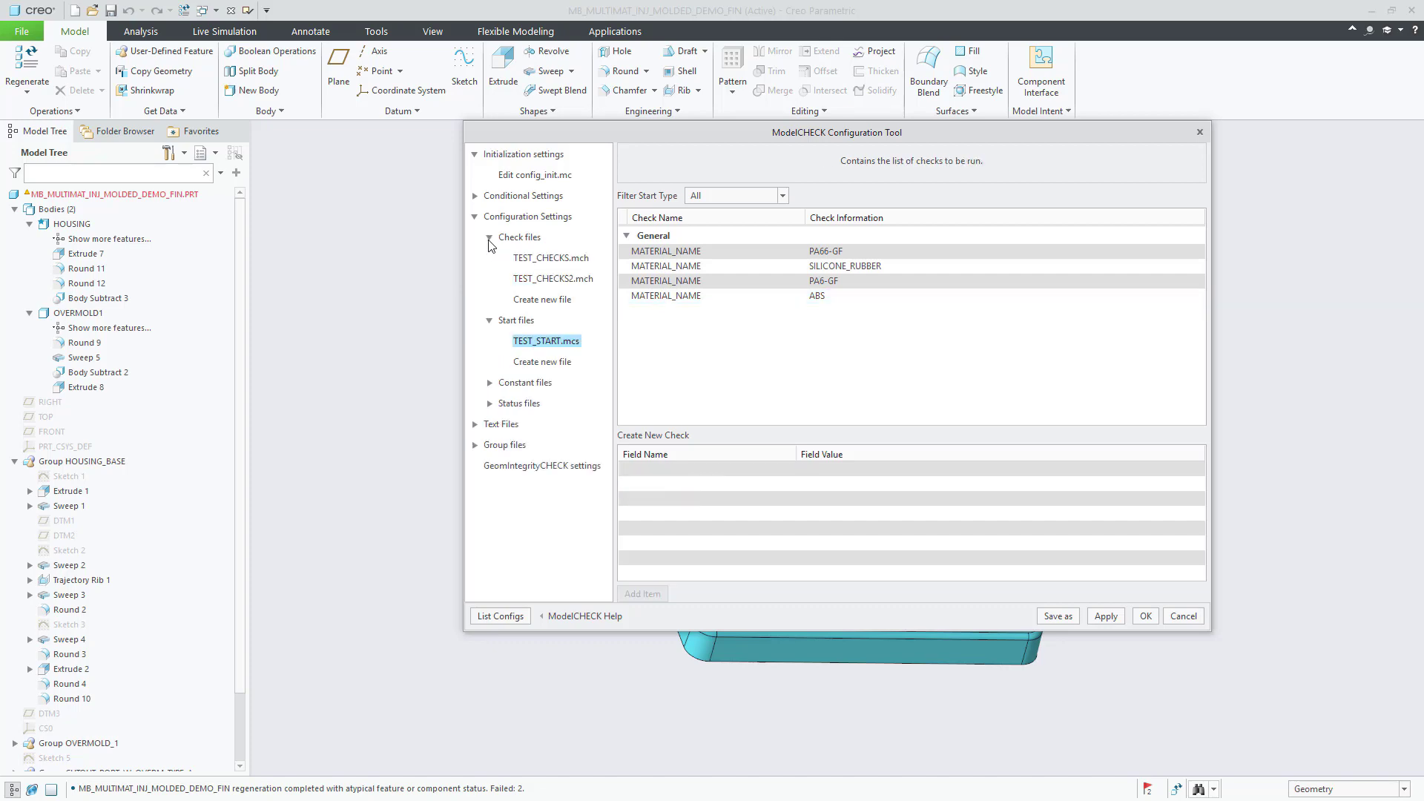
pyautogui.click(555, 279)
# Step: Set the MATERIAL_INFO check's Interact option to E and save the configuration
pyautogui.click(1200, 196)
pyautogui.scroll(-15, 1142, 356)
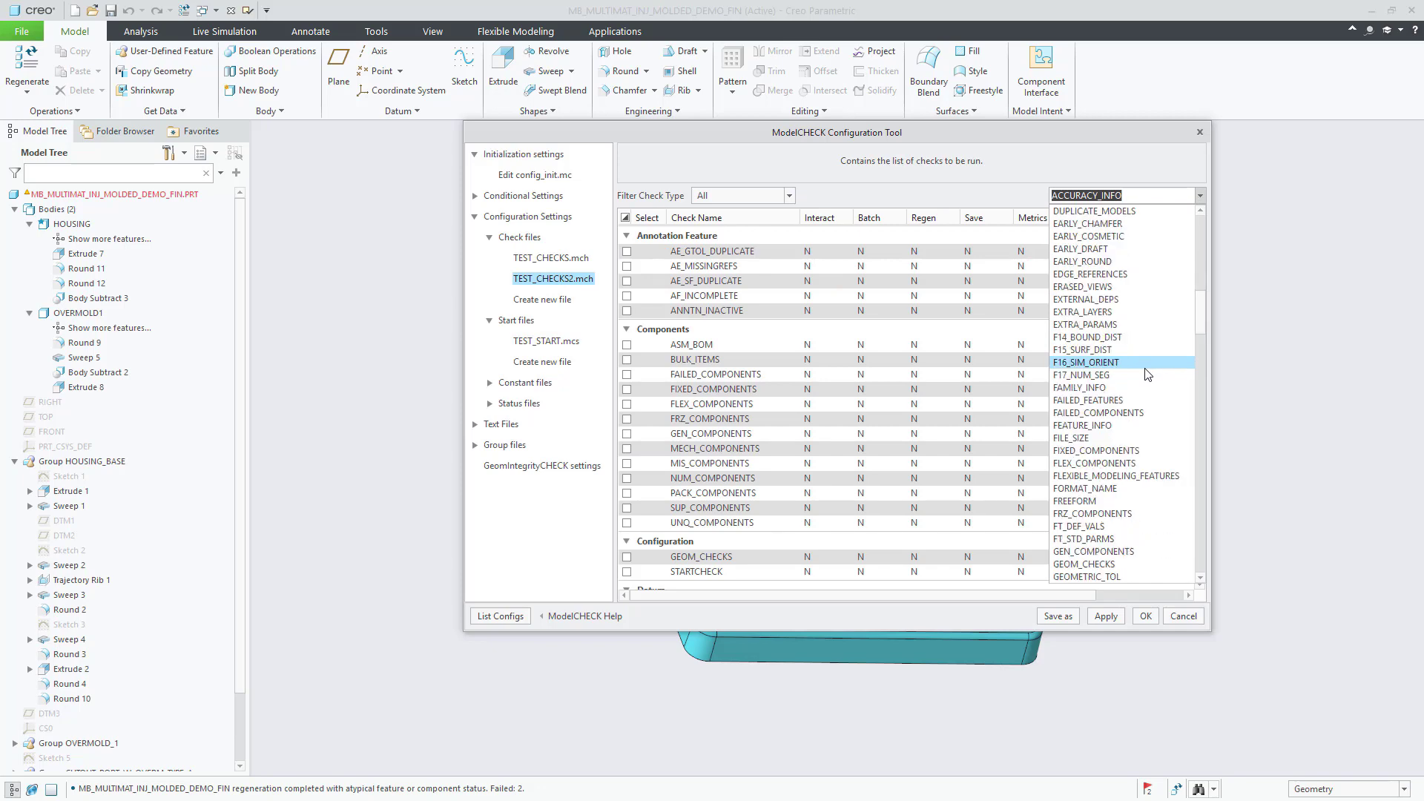
pyautogui.scroll(-10, 1148, 373)
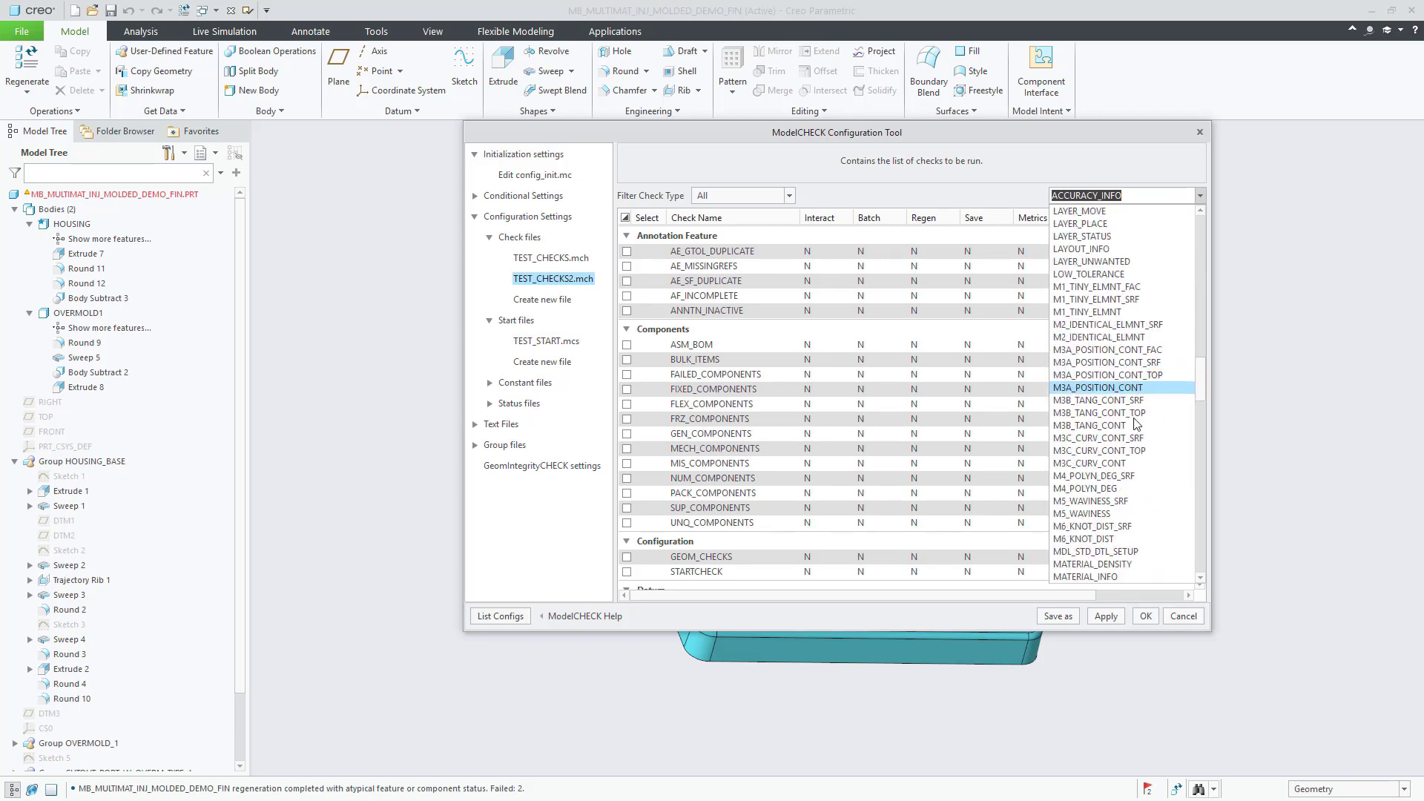
pyautogui.click(1117, 577)
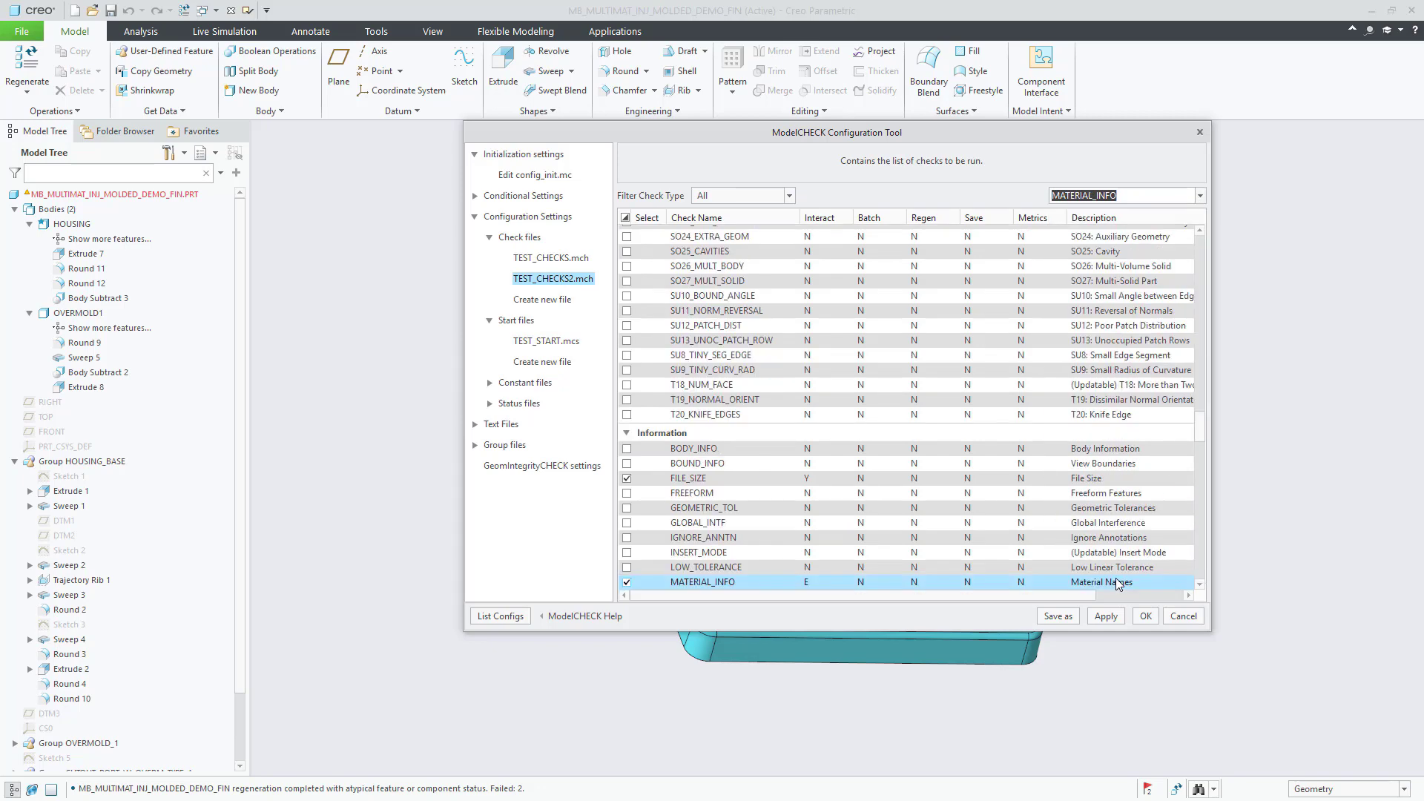
pyautogui.click(816, 583)
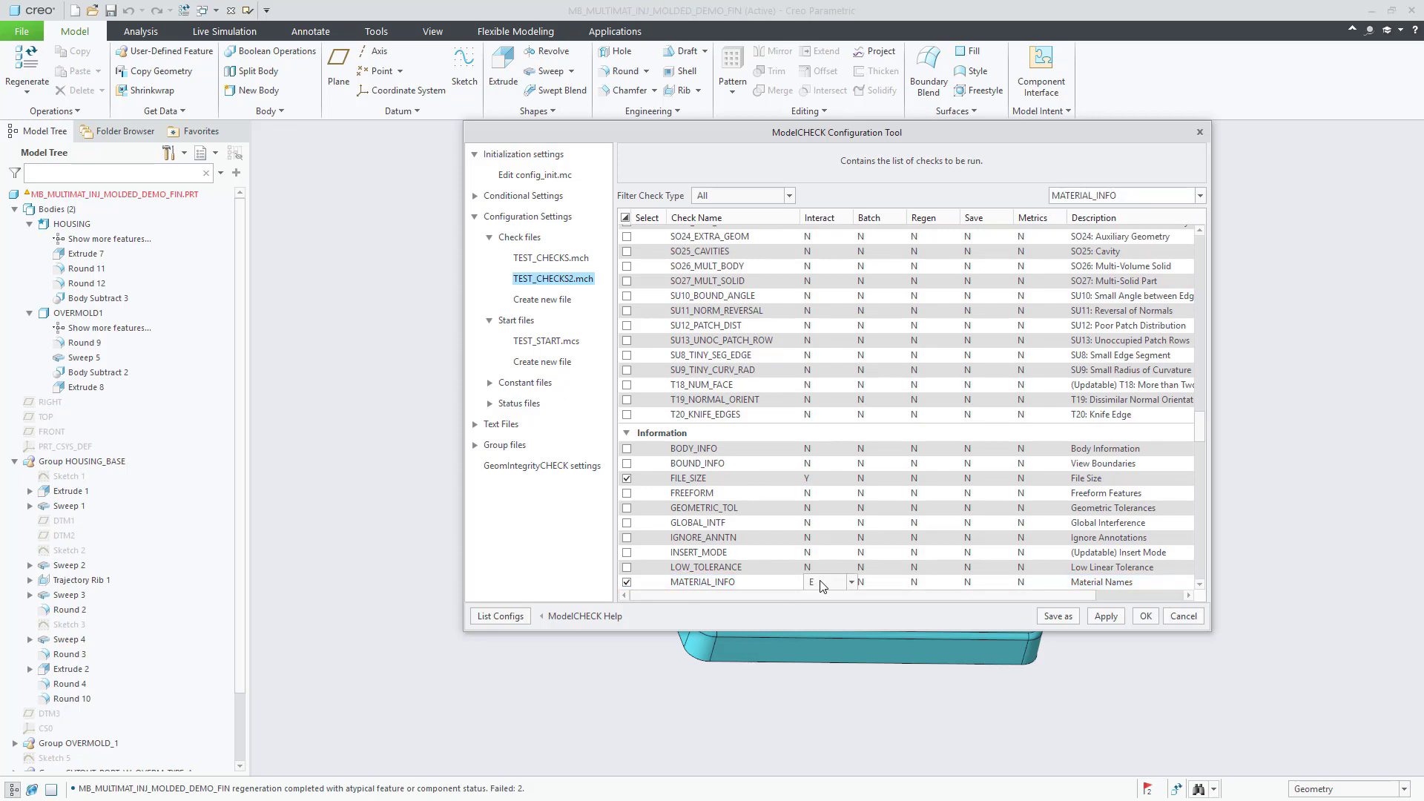
pyautogui.click(1146, 615)
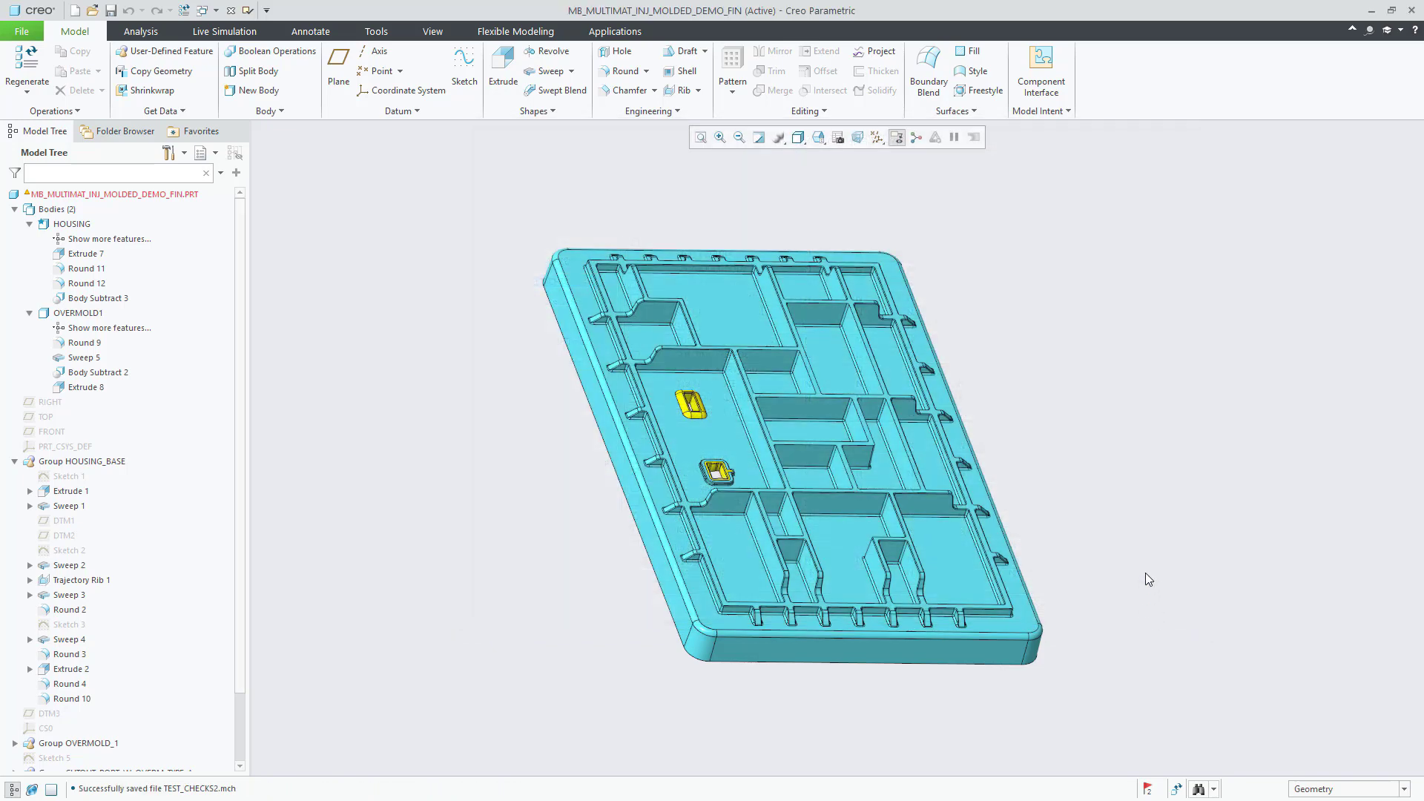
# Step: Run ModelCHECK, expand the Material Names error, and keep PA66-GF for the Master entry
pyautogui.click(248, 12)
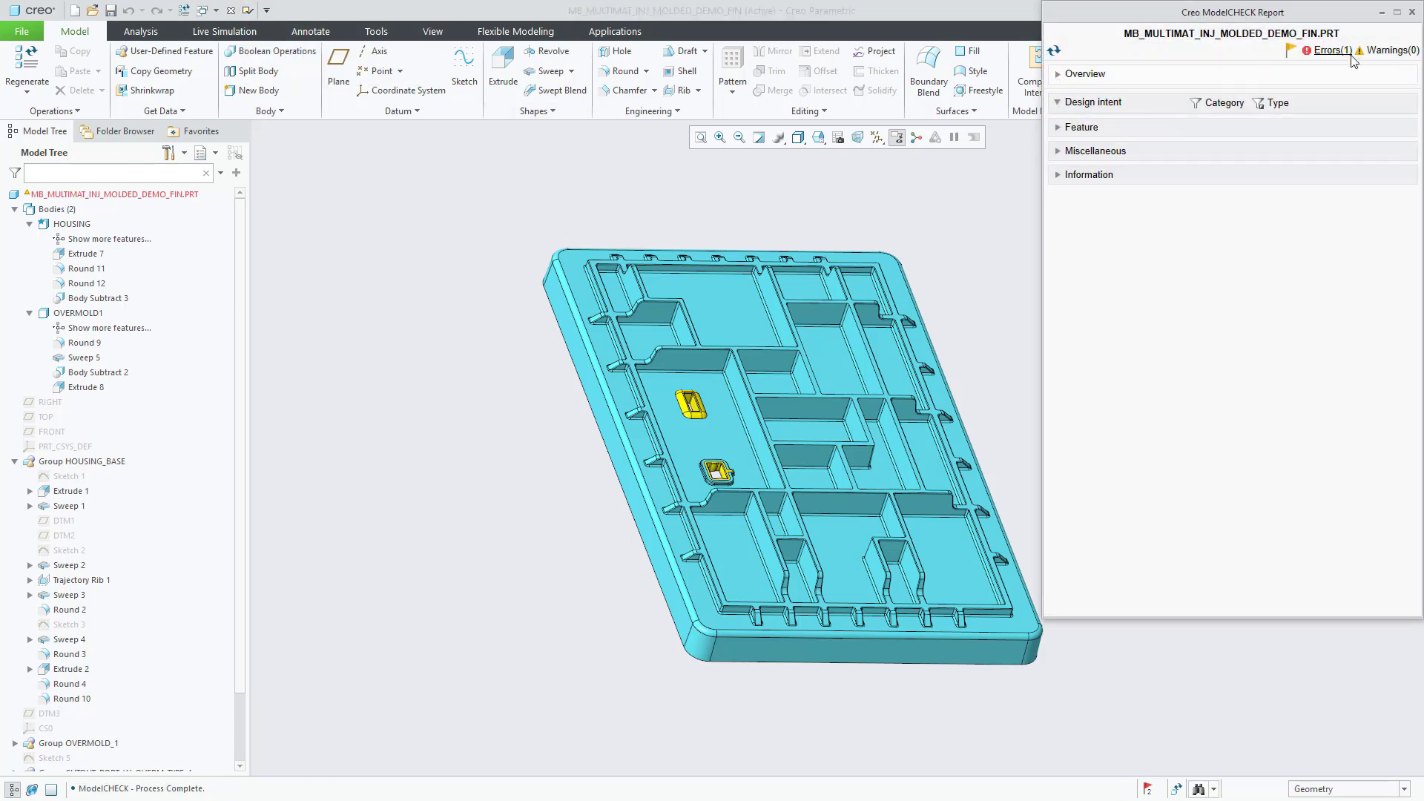
pyautogui.click(1333, 50)
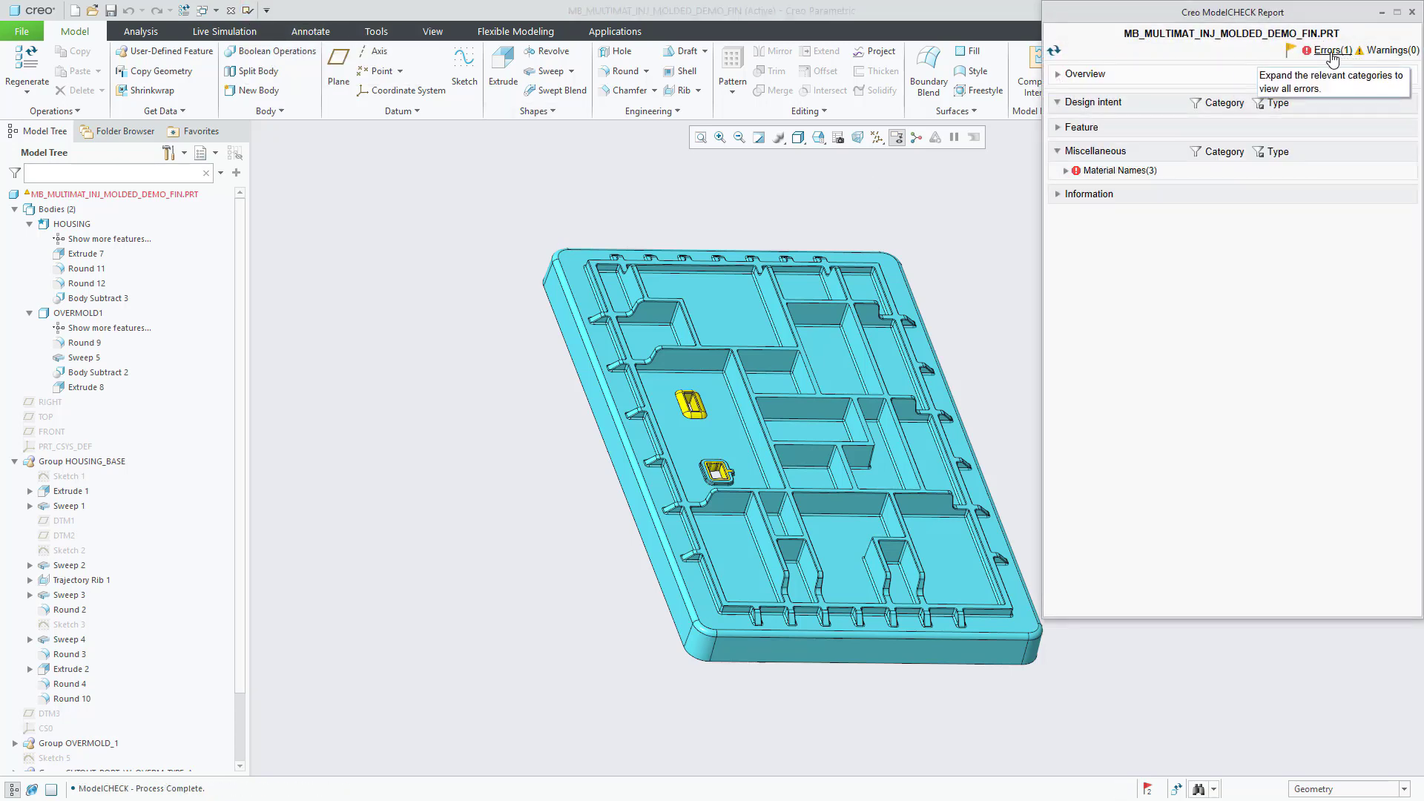
pyautogui.click(1065, 171)
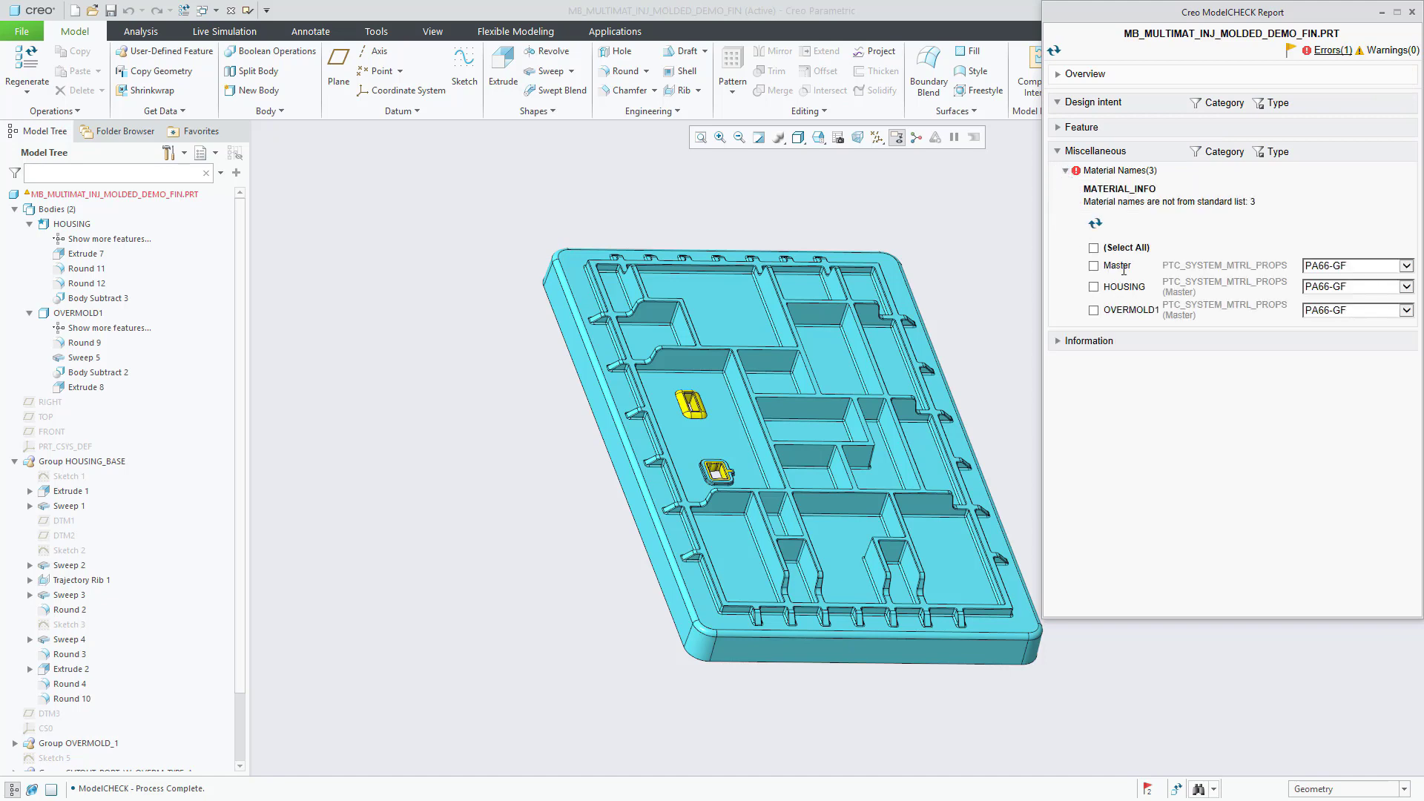
pyautogui.click(1404, 270)
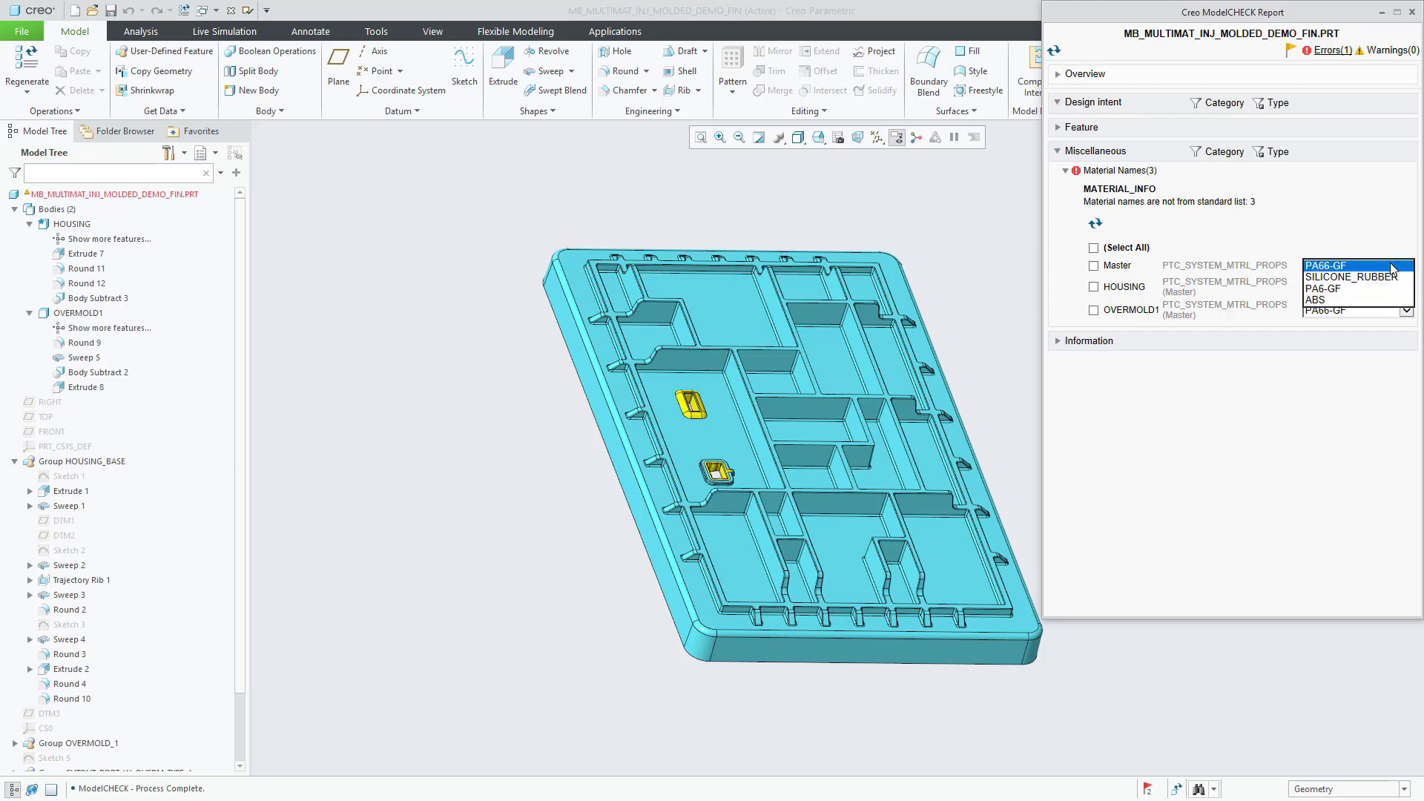
pyautogui.click(1392, 268)
pyautogui.click(1094, 267)
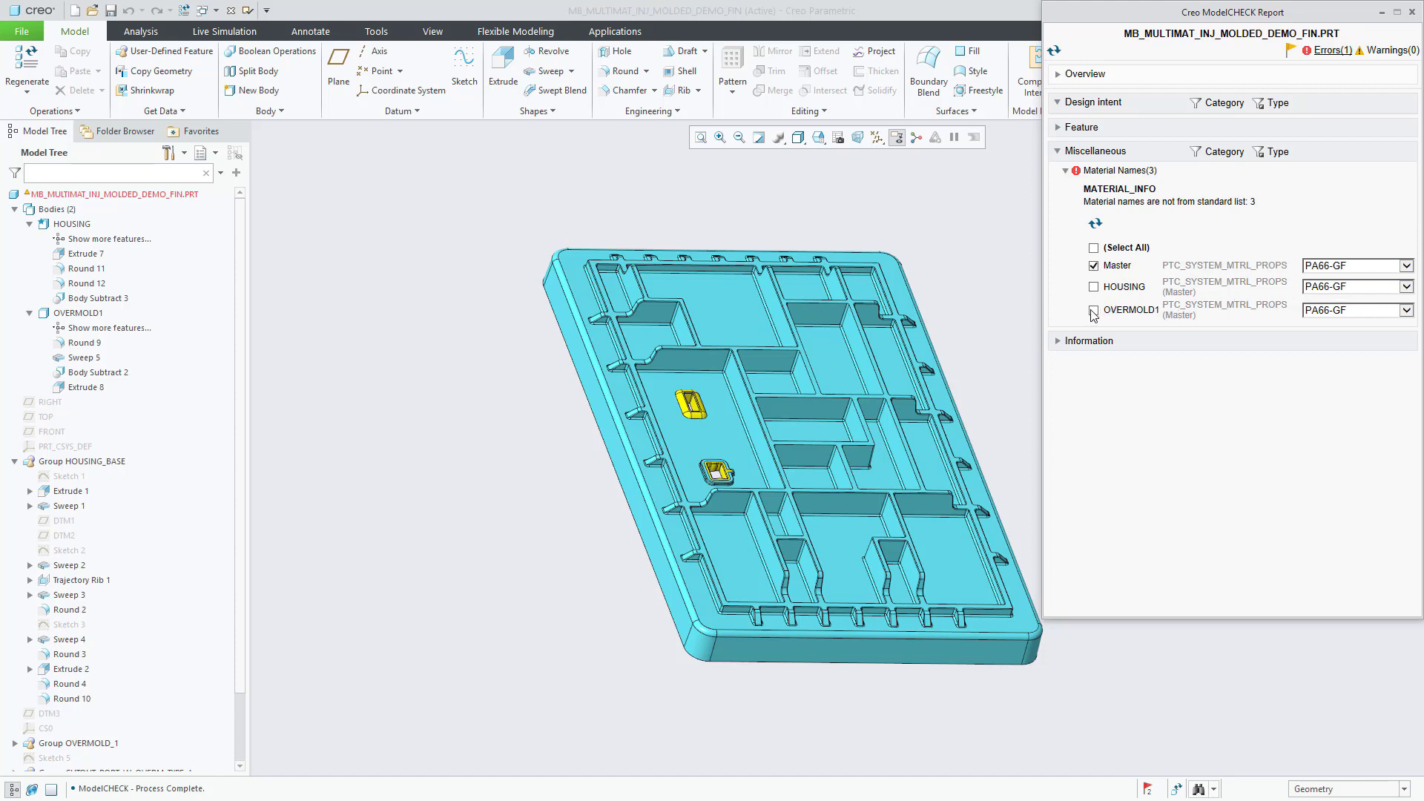
# Step: Assign SILICONE_RUBBER to OVERMOLD1 and rerun ModelCHECK
pyautogui.click(1407, 310)
pyautogui.click(1370, 328)
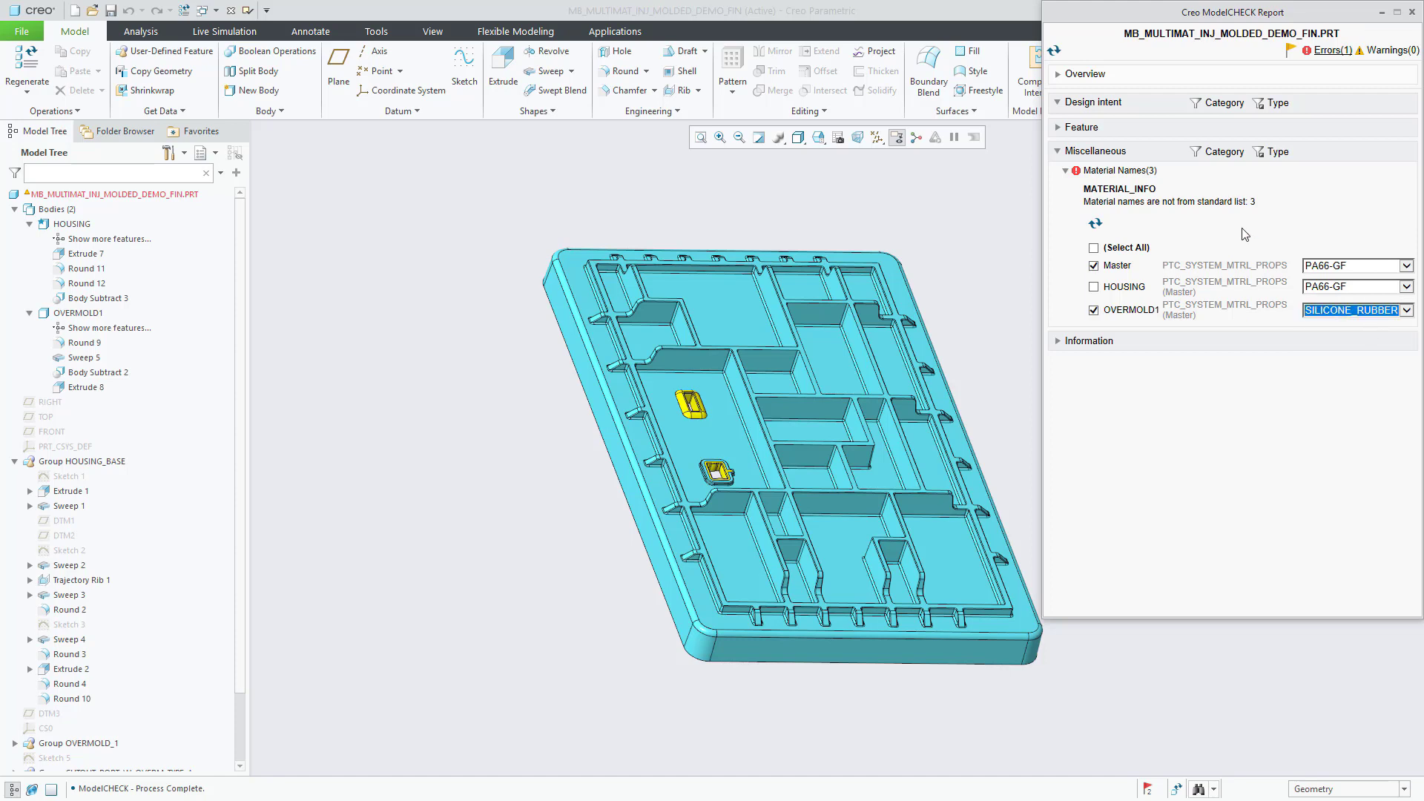
pyautogui.click(1095, 224)
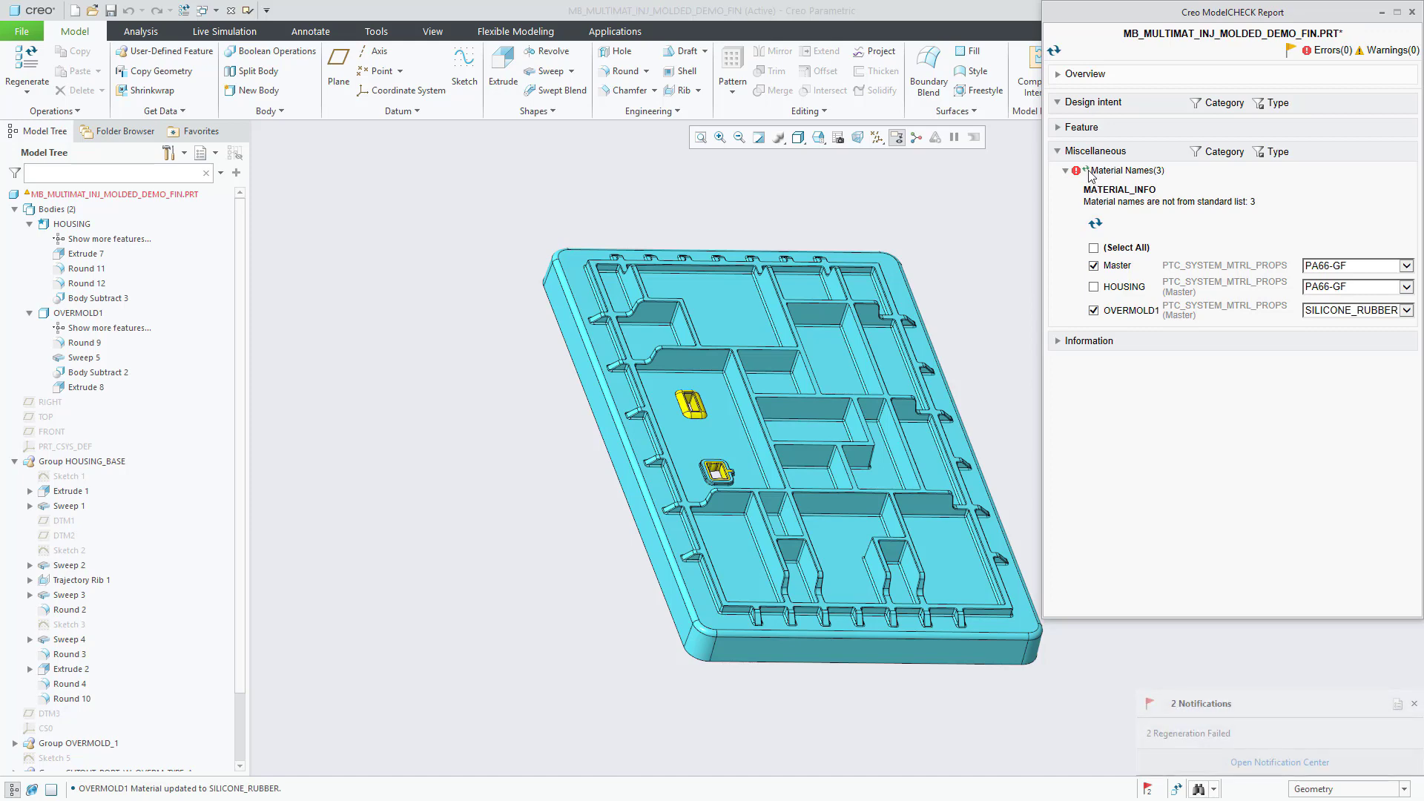
pyautogui.click(1054, 50)
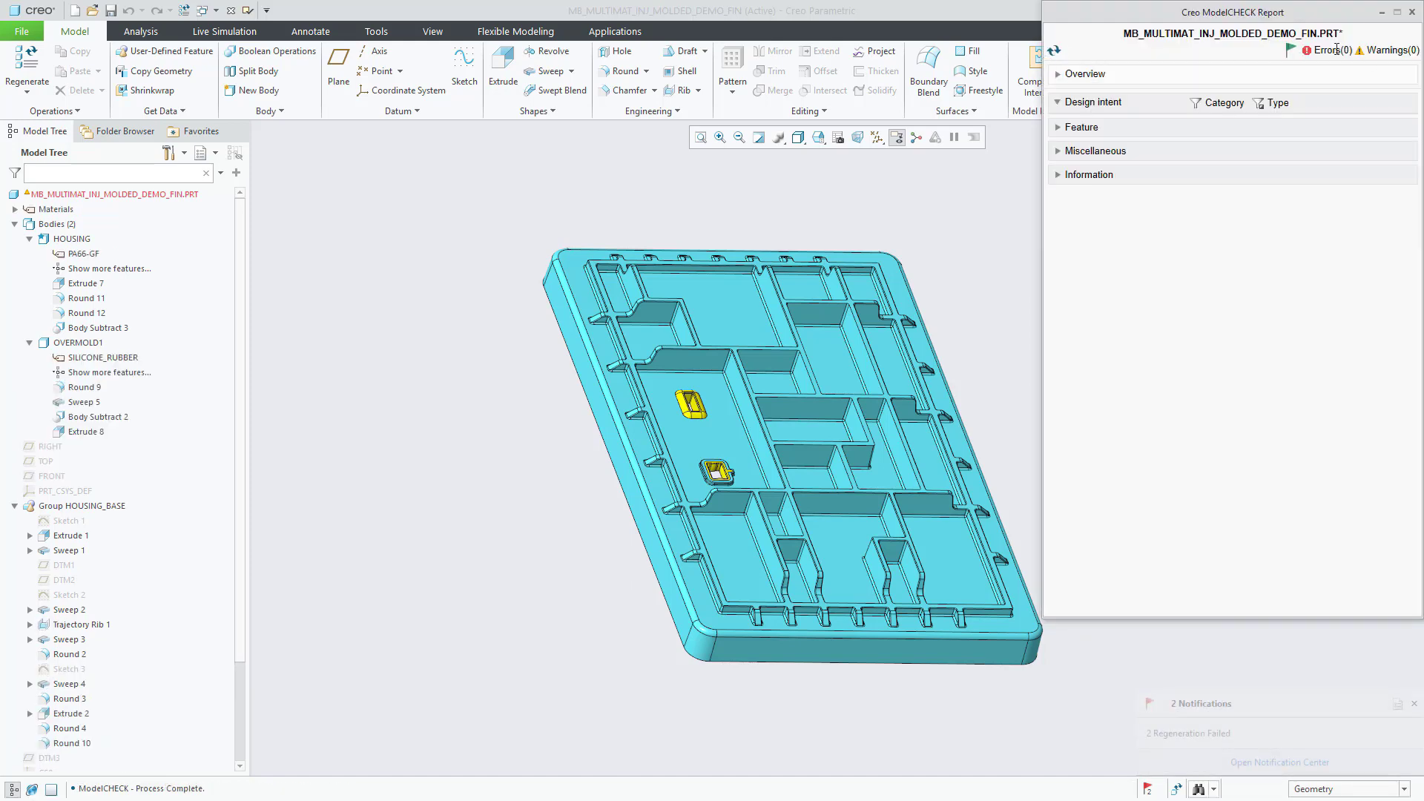
# Step: Close the ModelCHECK report and verify that HOUSING carries PA66-GF material
pyautogui.click(1412, 12)
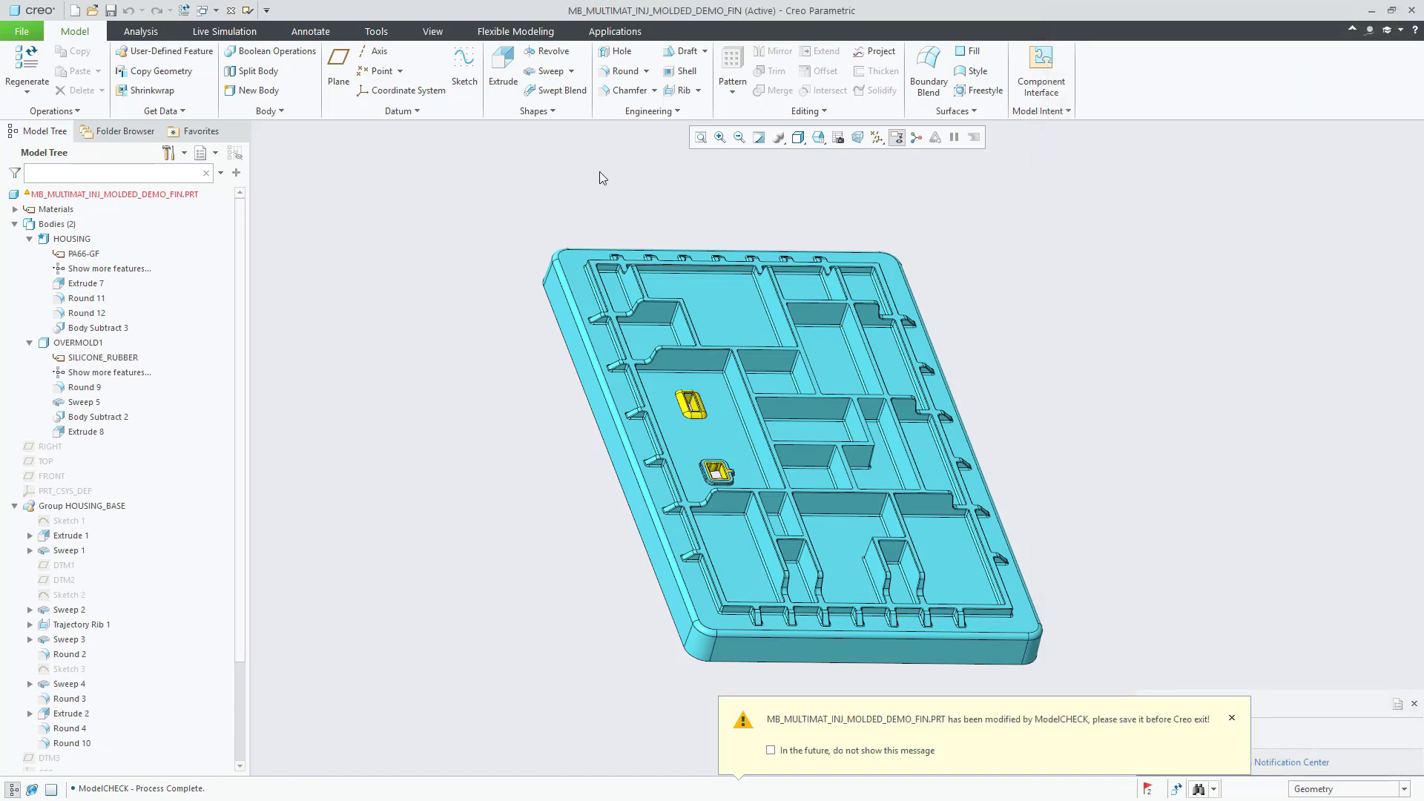
pyautogui.click(82, 255)
pyautogui.rightClick(81, 257)
pyautogui.press('Escape')
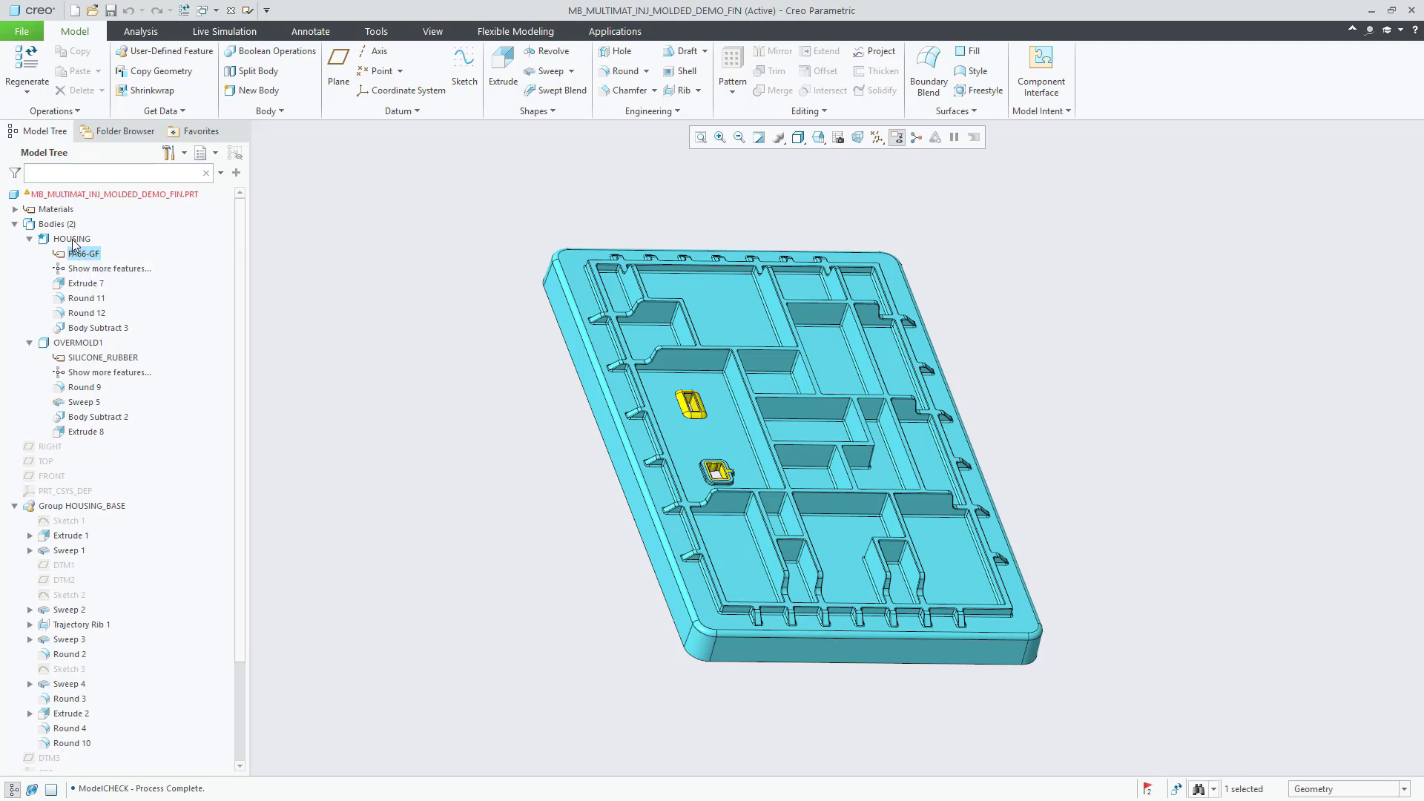
pyautogui.rightClick(73, 241)
pyautogui.moveTo(233, 332)
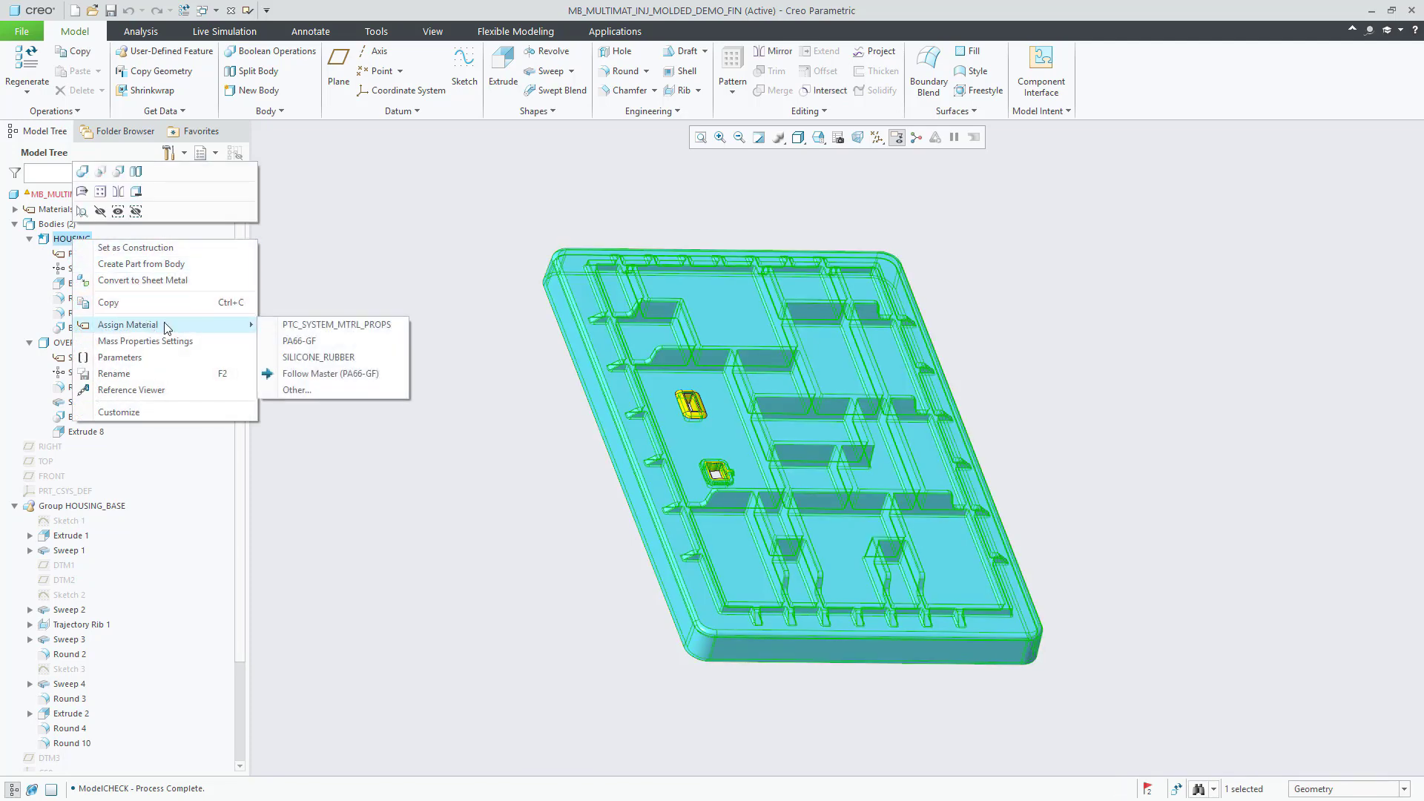
# Step: Confirm SILICONE_RUBBER for OVERMOLD1 and regenerate the part
pyautogui.click(70, 344)
pyautogui.rightClick(71, 344)
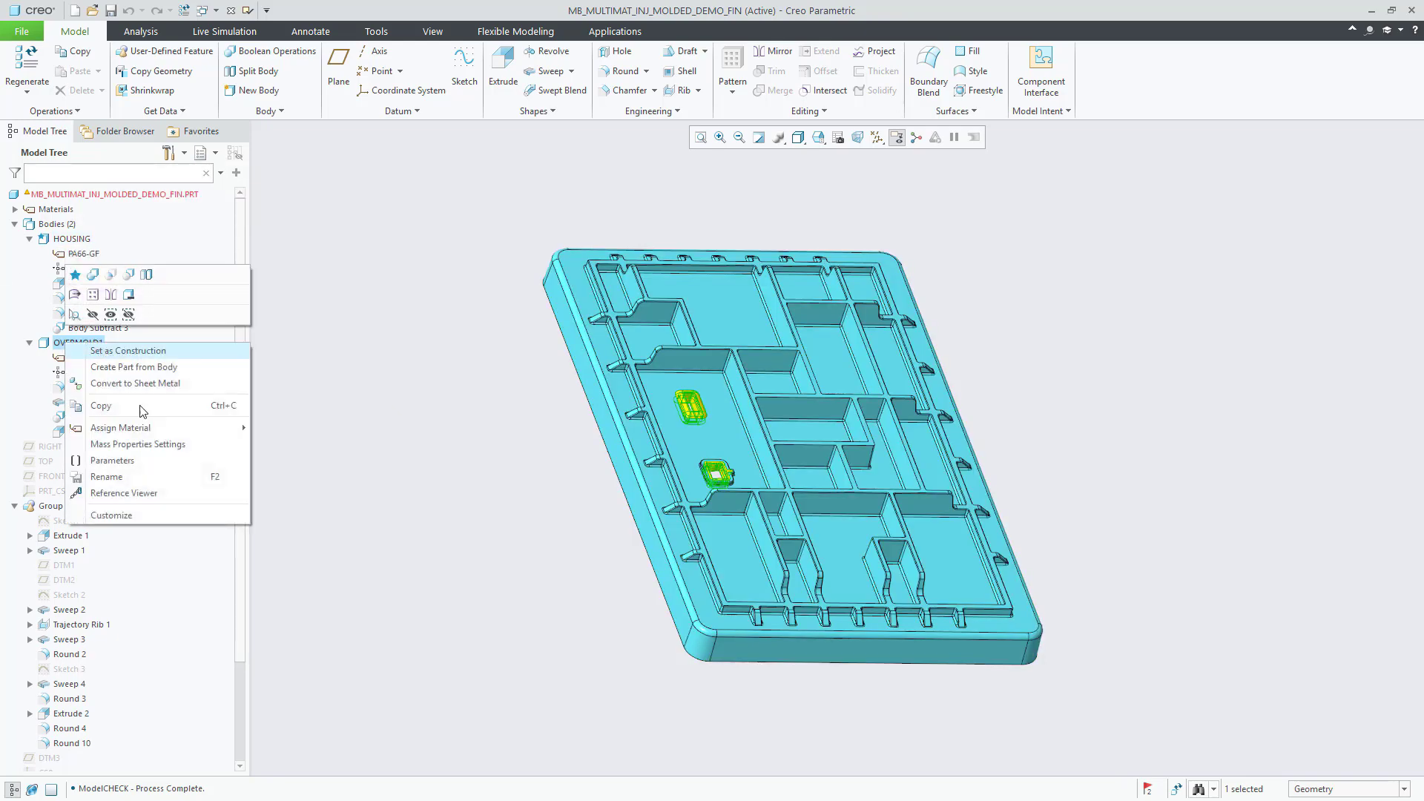
pyautogui.moveTo(223, 428)
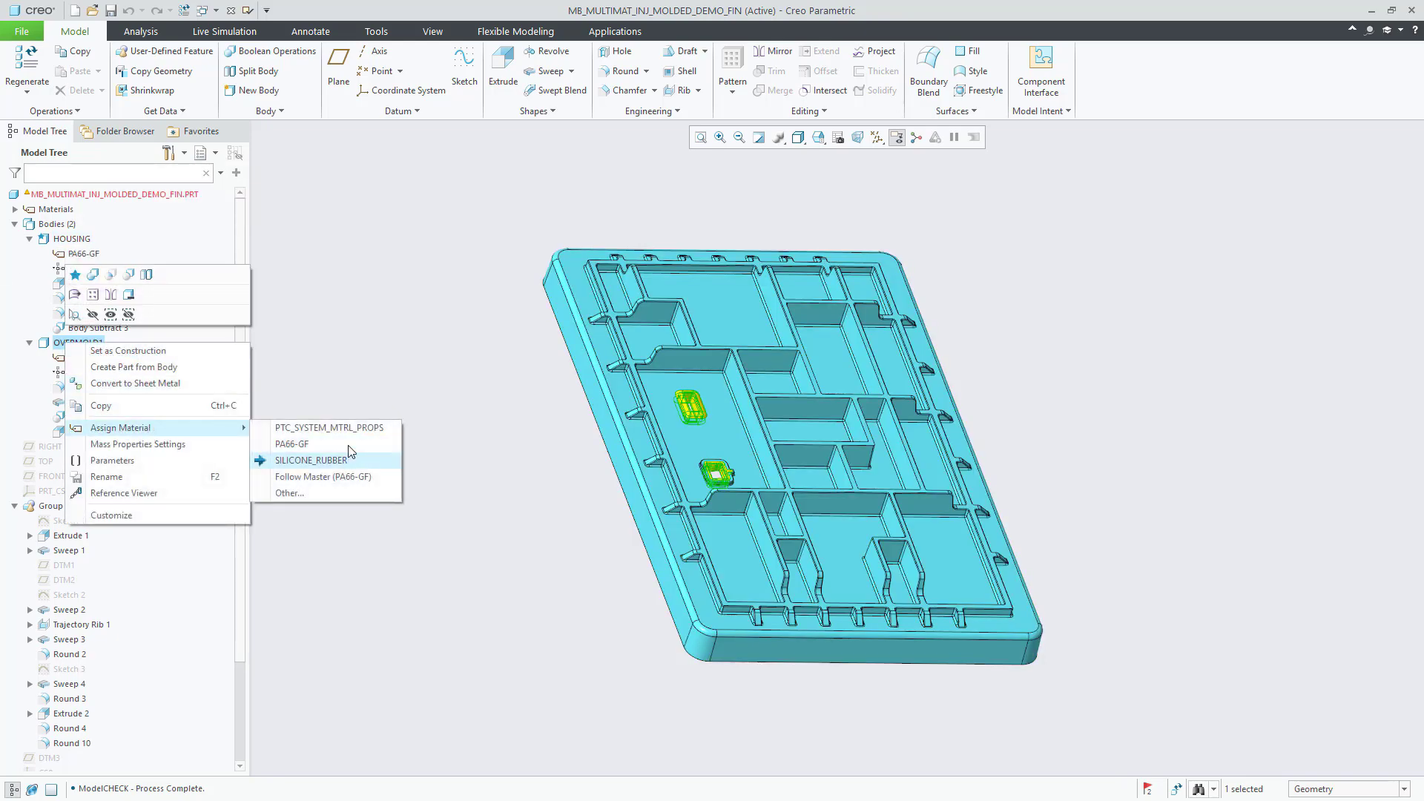
pyautogui.click(356, 215)
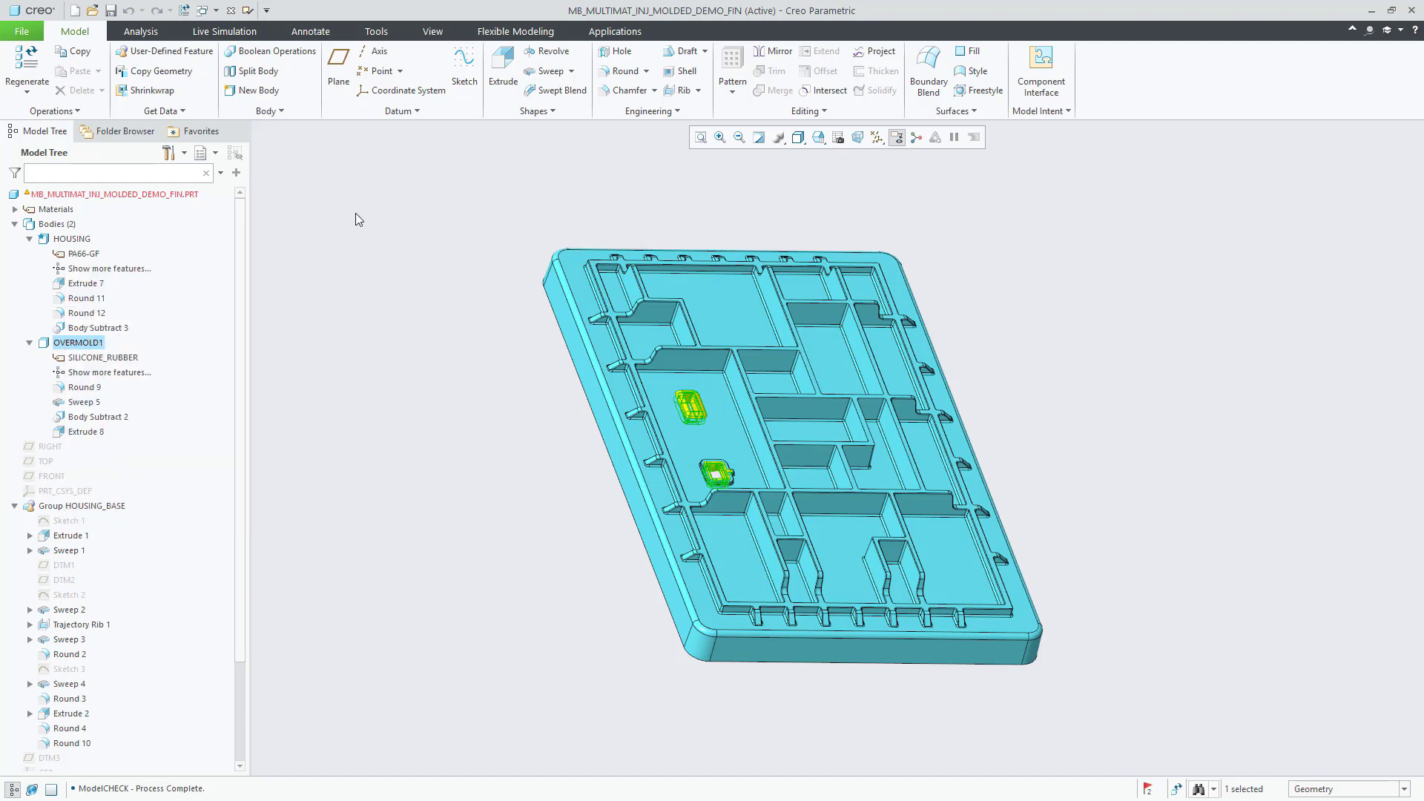
pyautogui.click(185, 11)
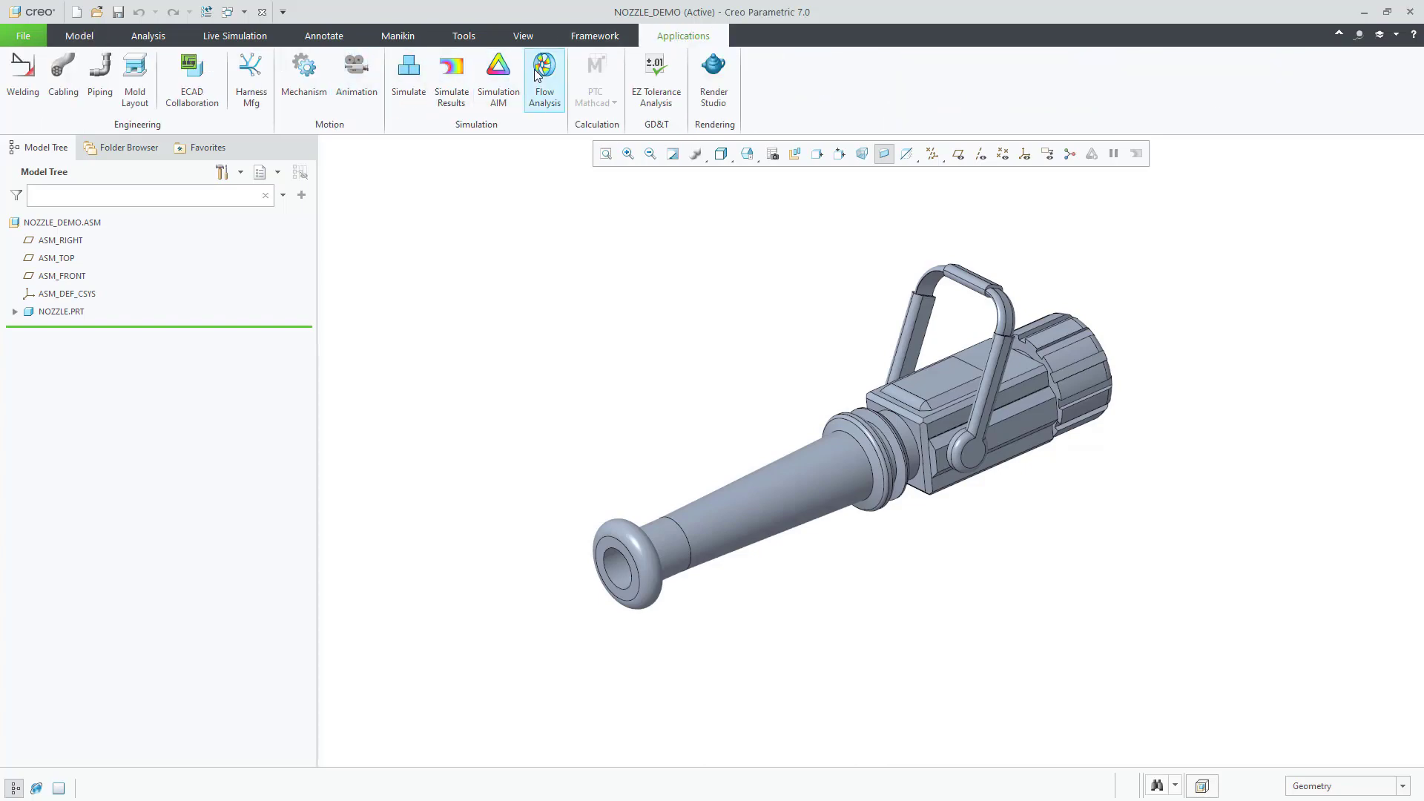
# Step: Start the Flow Analysis Wizard and create an internal fluid domain for the nozzle
pyautogui.click(544, 74)
pyautogui.click(56, 70)
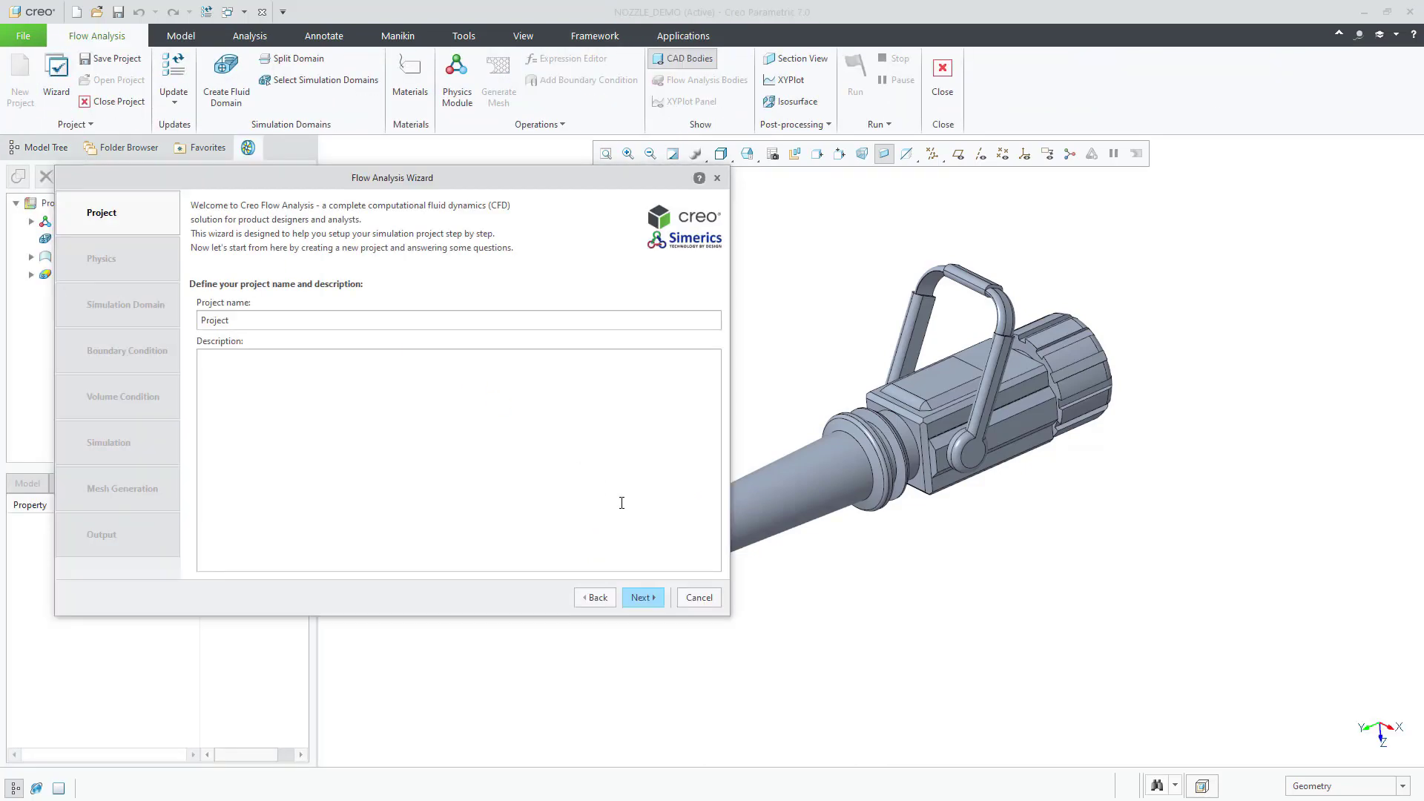
pyautogui.click(646, 598)
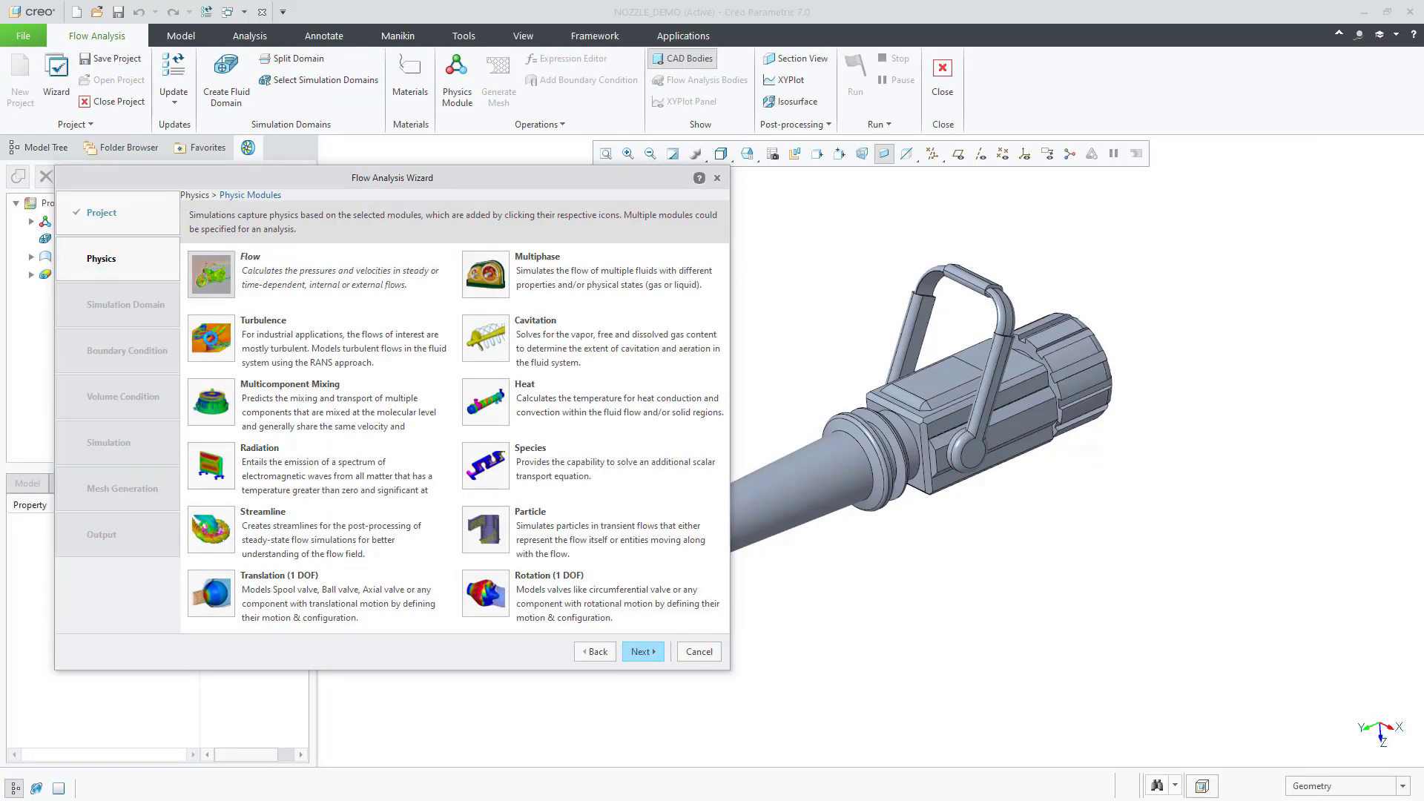
pyautogui.click(641, 651)
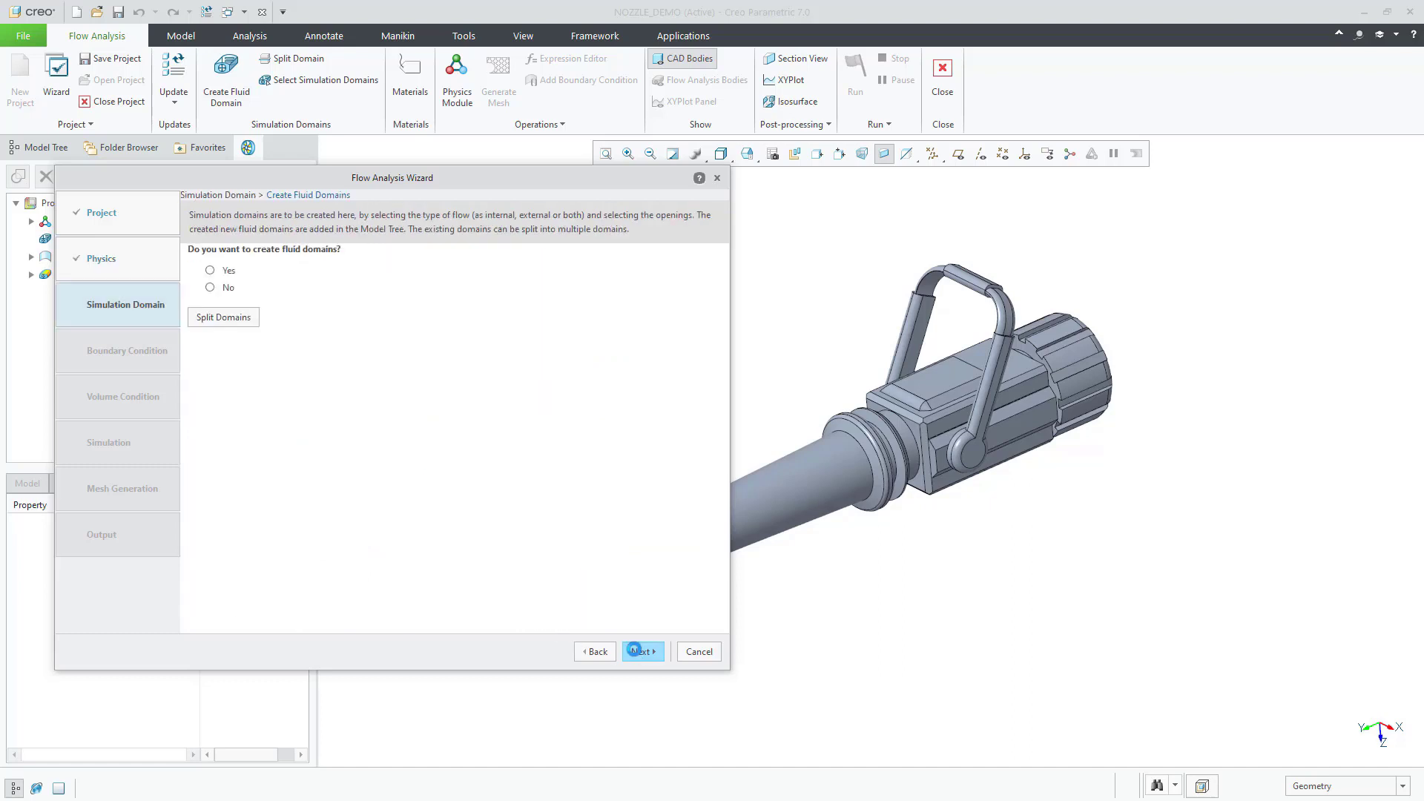
pyautogui.click(226, 272)
pyautogui.click(238, 334)
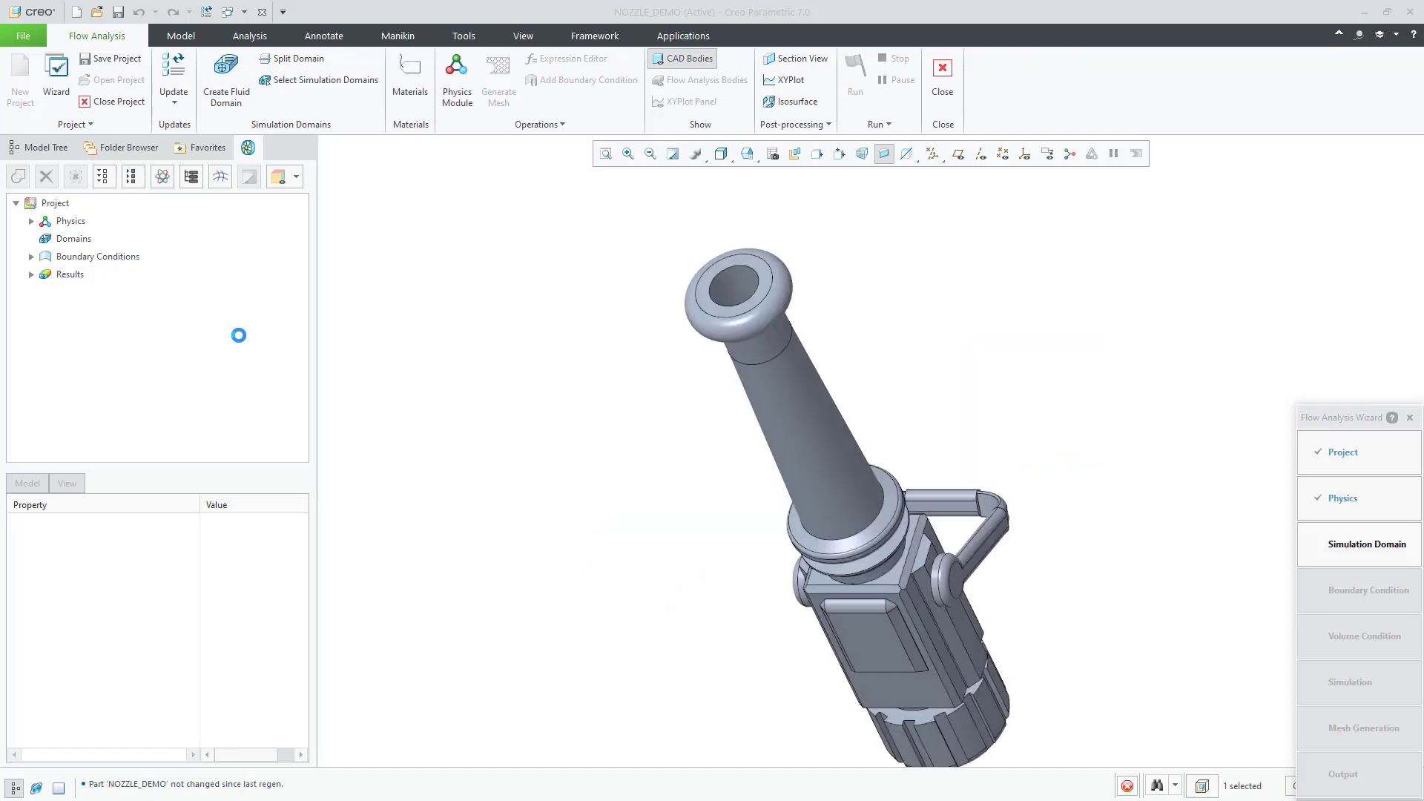
pyautogui.click(194, 82)
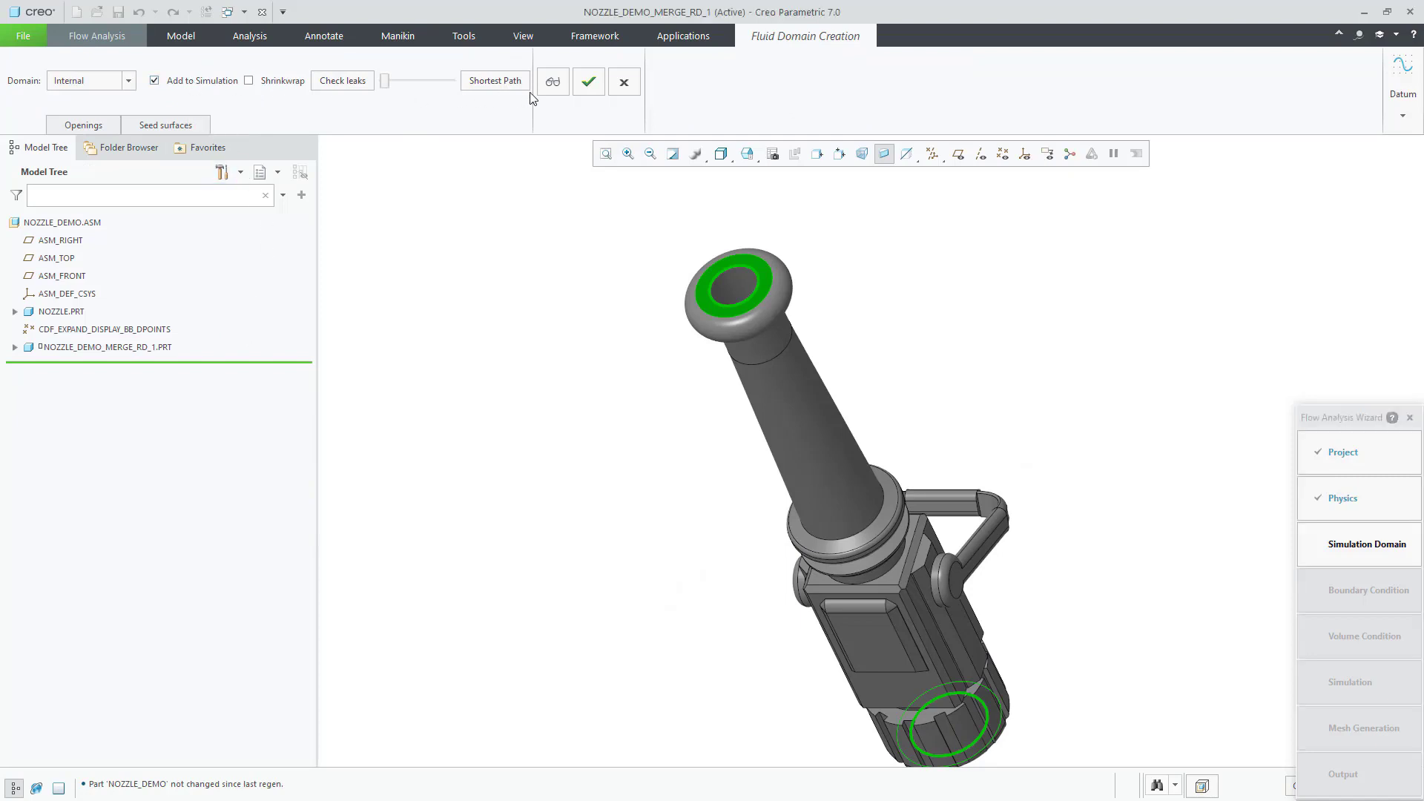
pyautogui.click(589, 80)
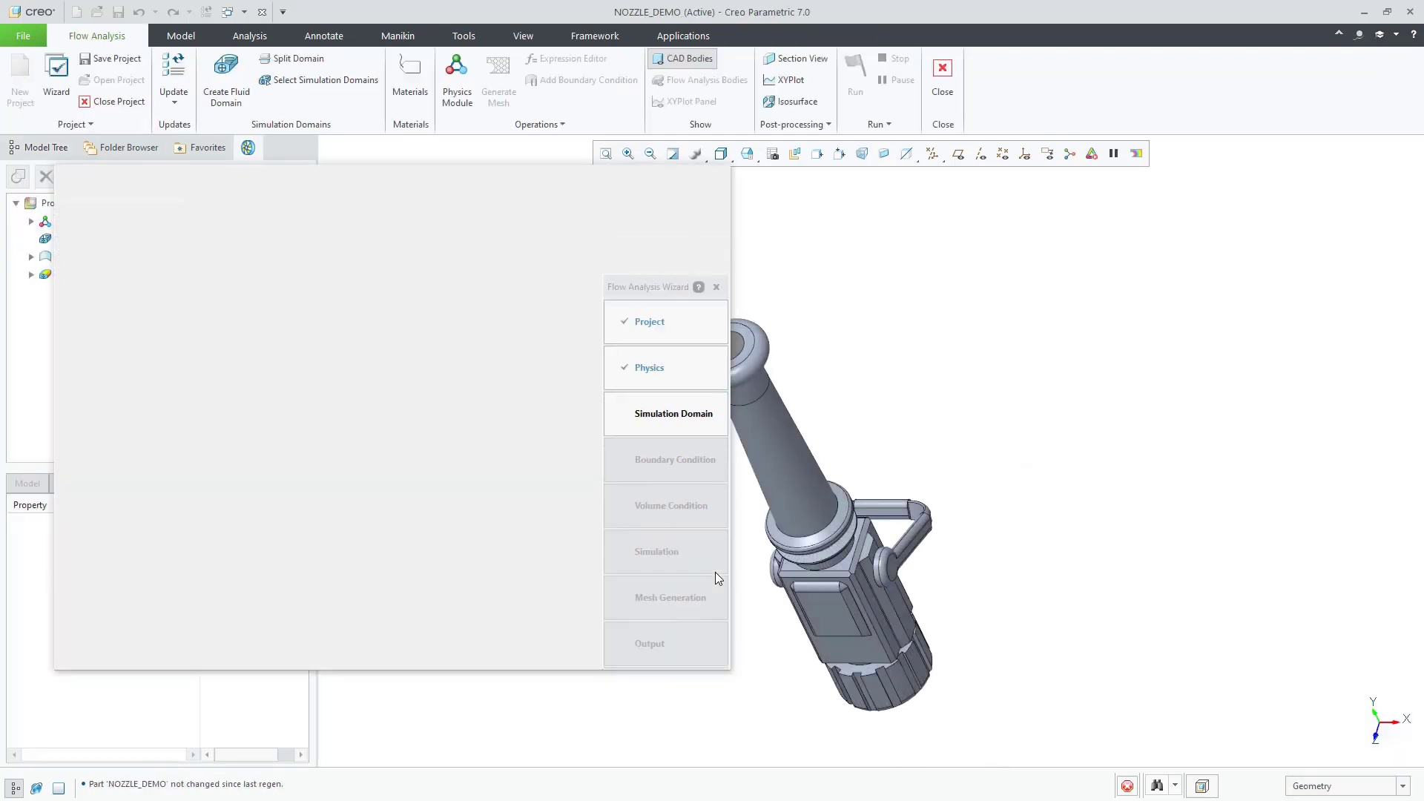
# Step: Assign Water as the material of fluid domain NOZZLE_DEMO_FLUID_1_Body 1
pyautogui.click(647, 653)
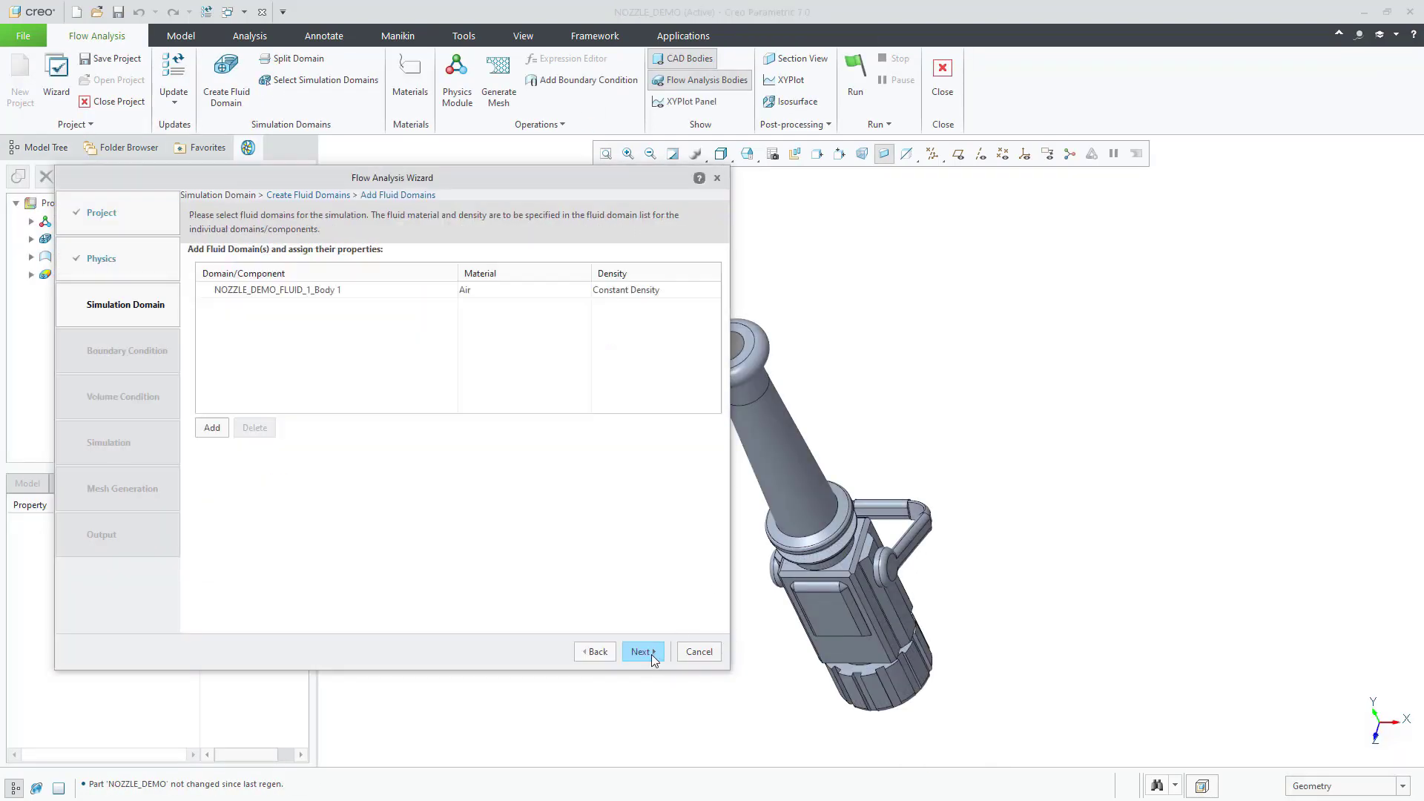
pyautogui.click(552, 293)
pyautogui.click(583, 290)
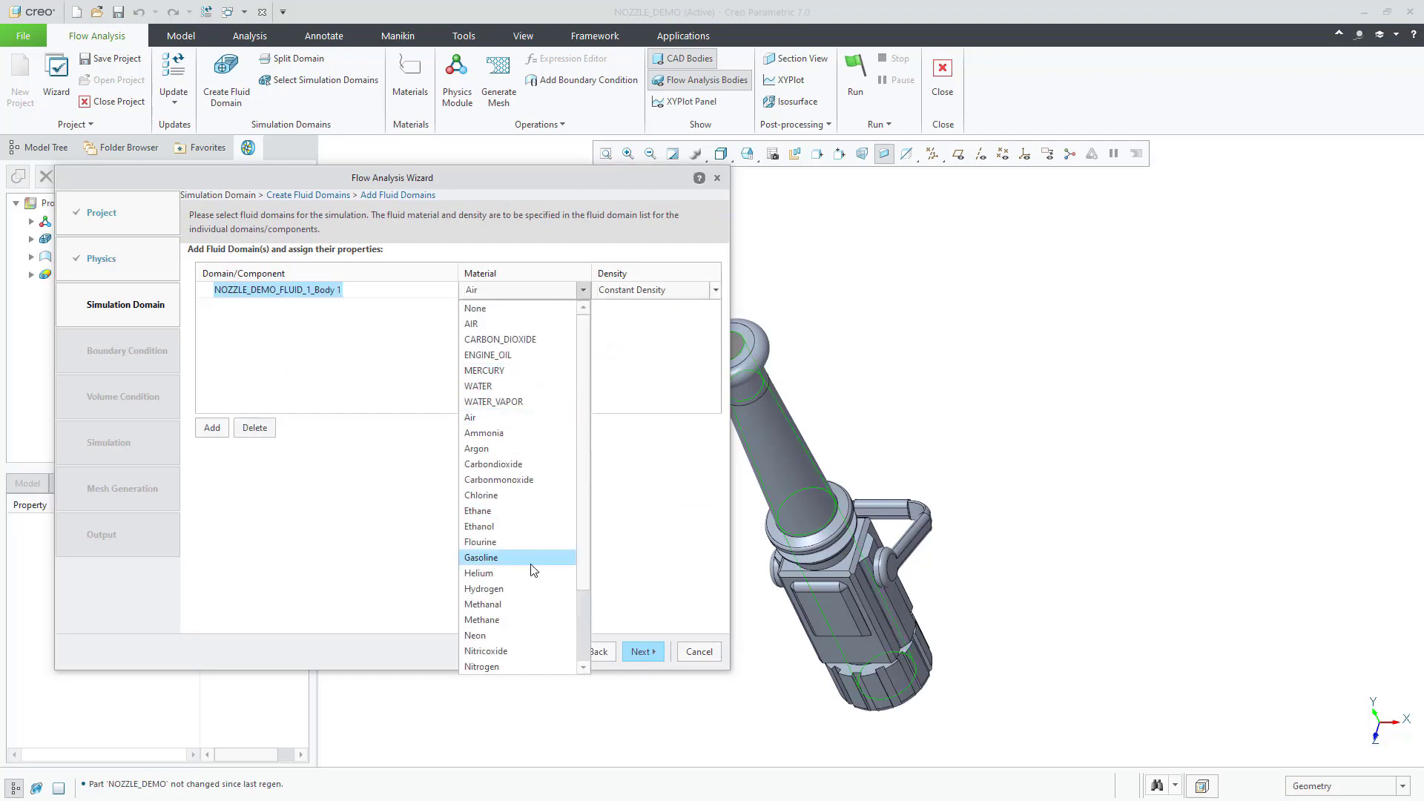
pyautogui.click(512, 655)
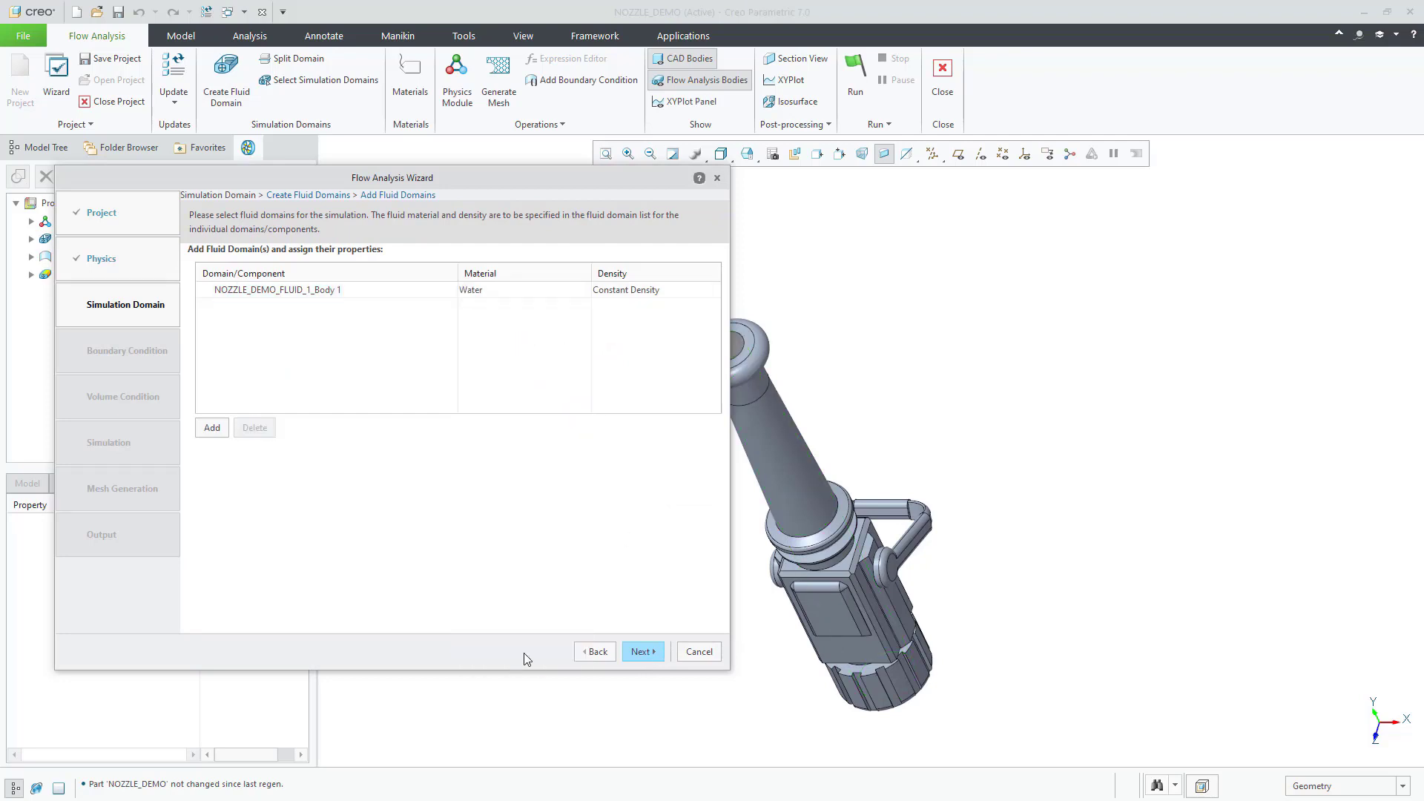
pyautogui.click(640, 653)
# Step: Make BC_1 the inlet with velocity normal to the boundary
pyautogui.click(210, 270)
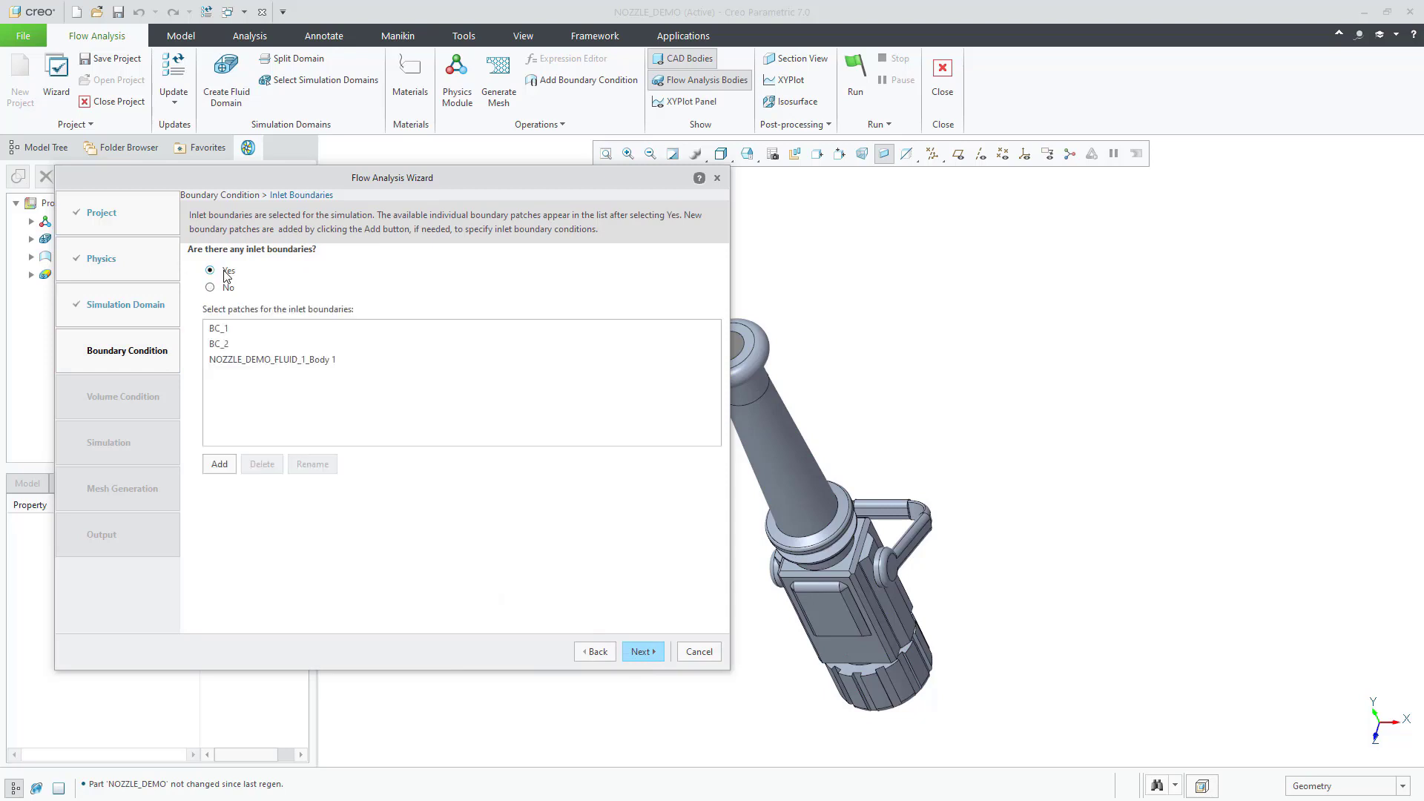
pyautogui.click(265, 328)
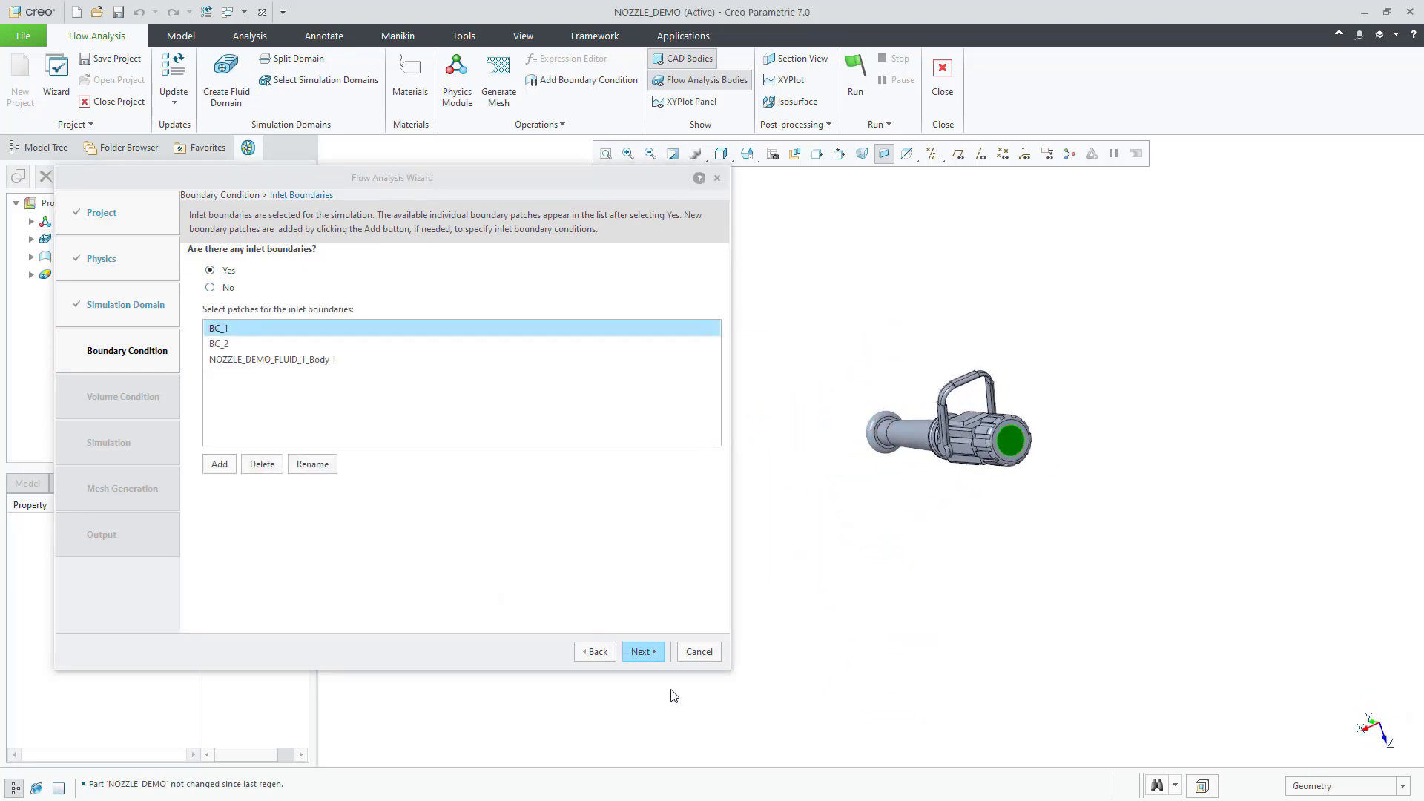
pyautogui.click(639, 652)
pyautogui.click(387, 286)
pyautogui.click(385, 319)
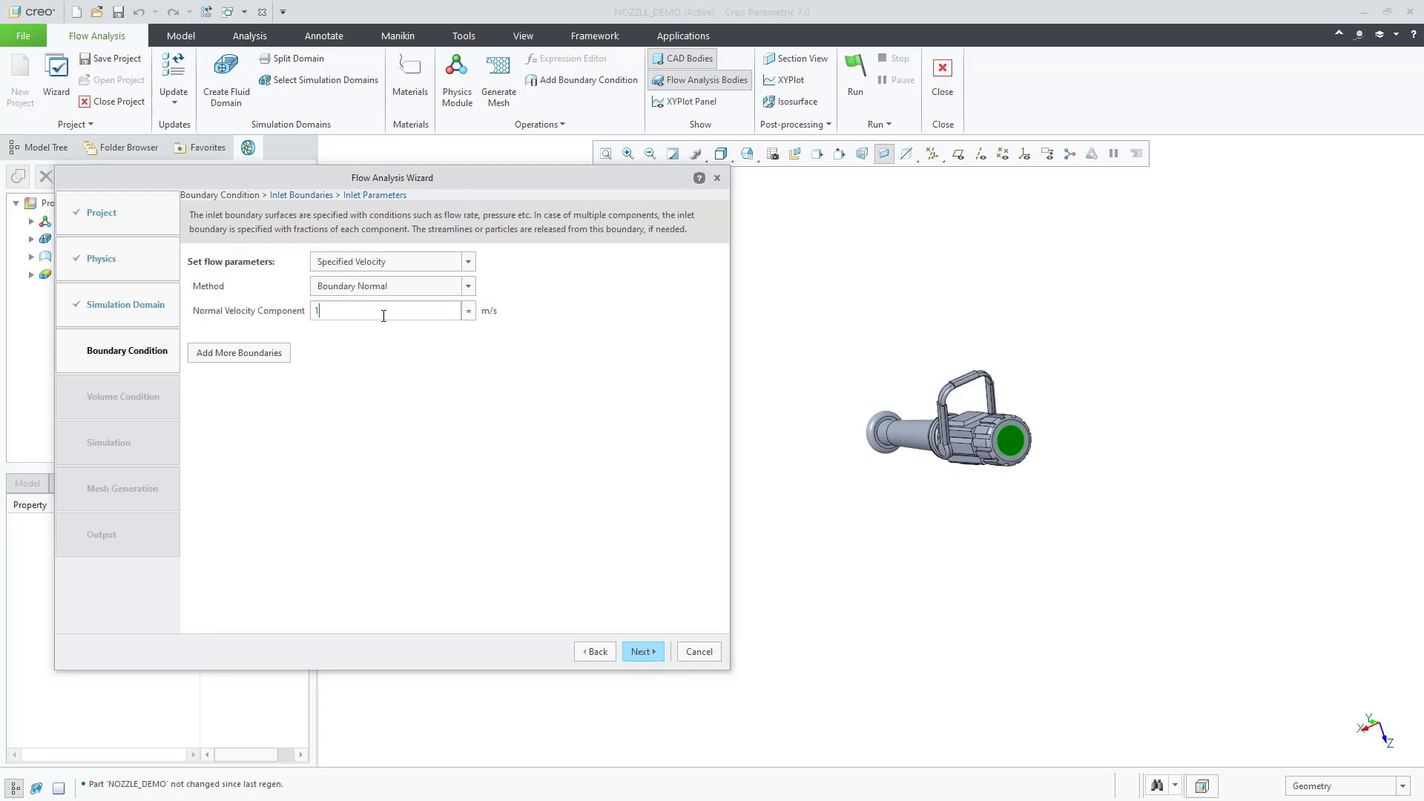
pyautogui.click(642, 652)
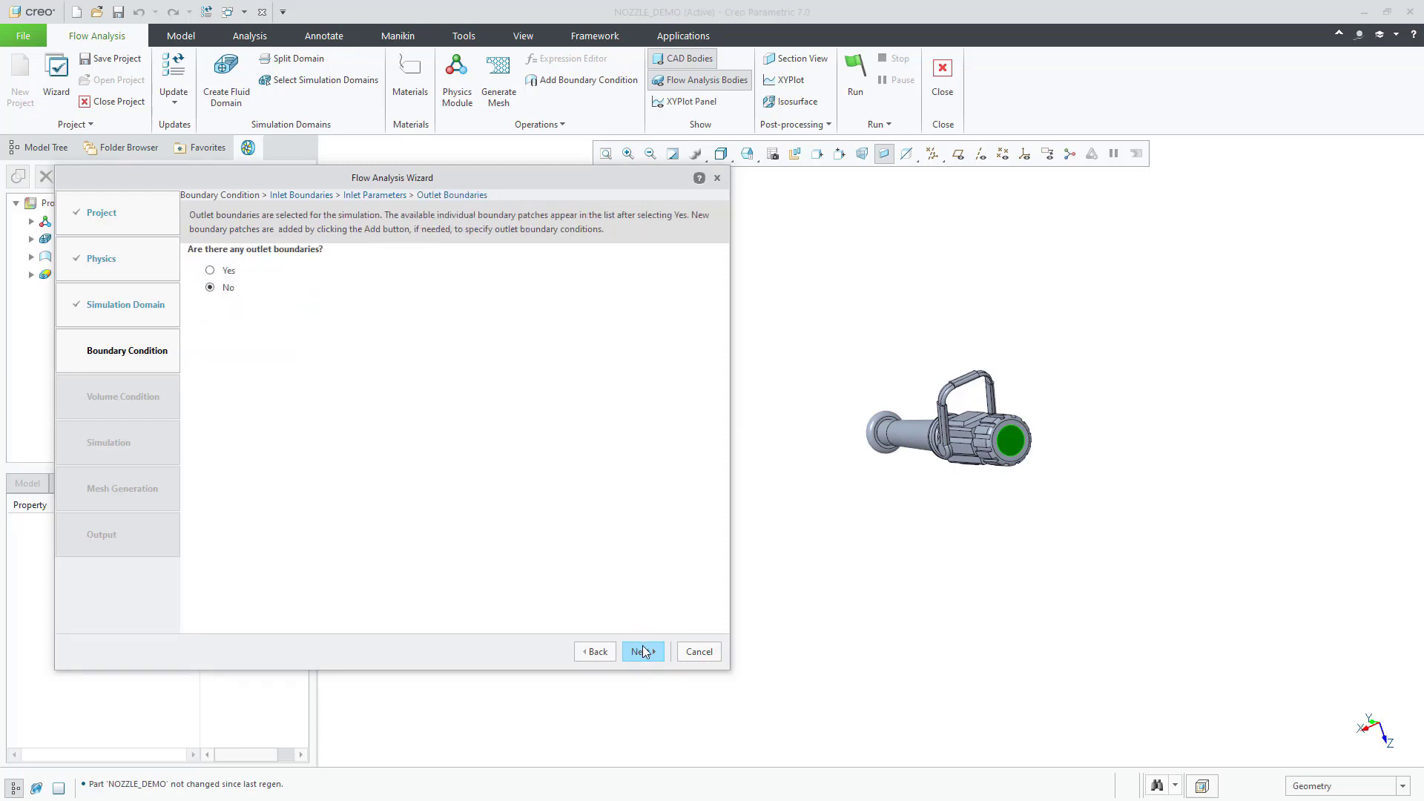
# Step: Make BC_2 a specified pressure outlet at 101325 Pa
pyautogui.click(222, 271)
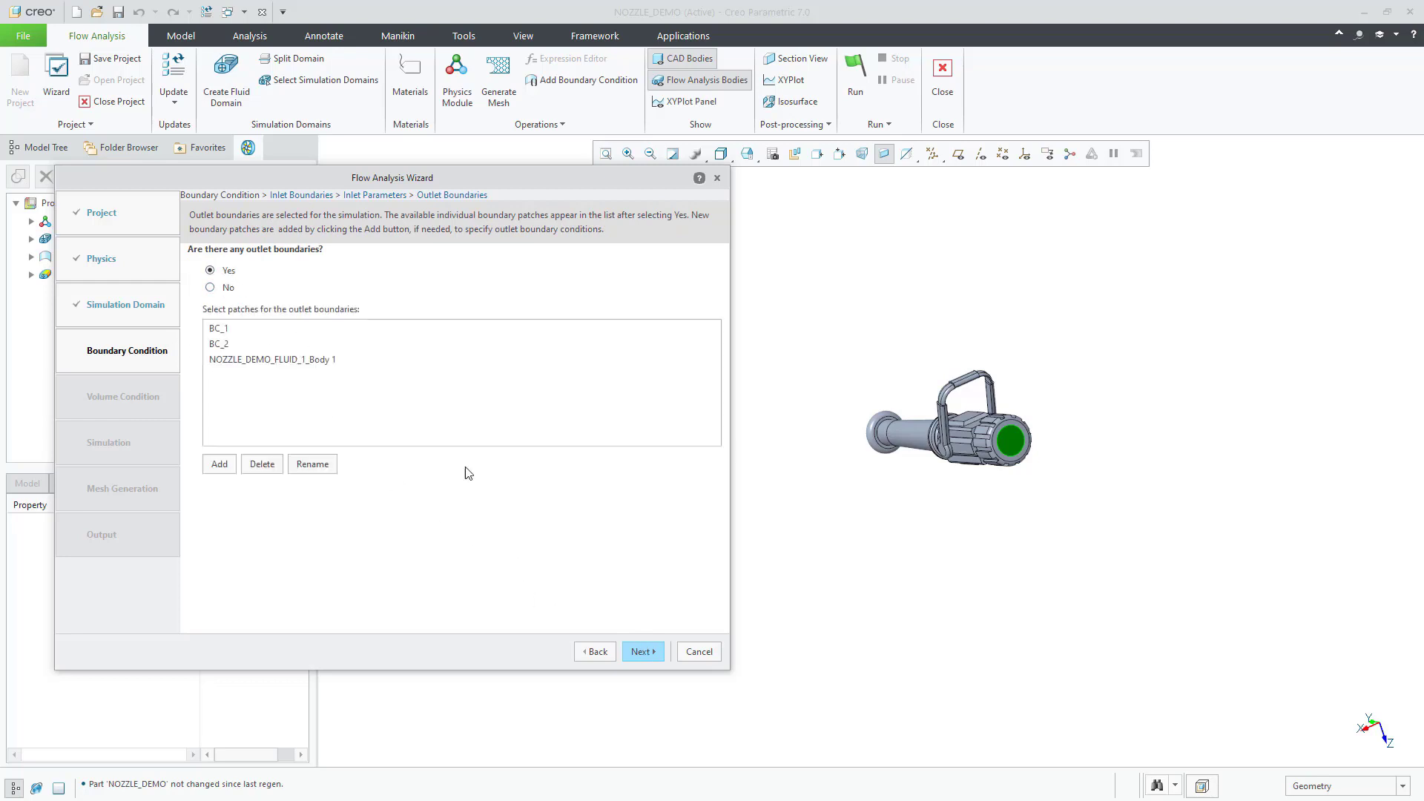
pyautogui.click(273, 344)
pyautogui.moveTo(875, 416); pyautogui.dragTo(1001, 556, button='middle')
pyautogui.click(642, 652)
pyautogui.click(398, 263)
pyautogui.click(388, 341)
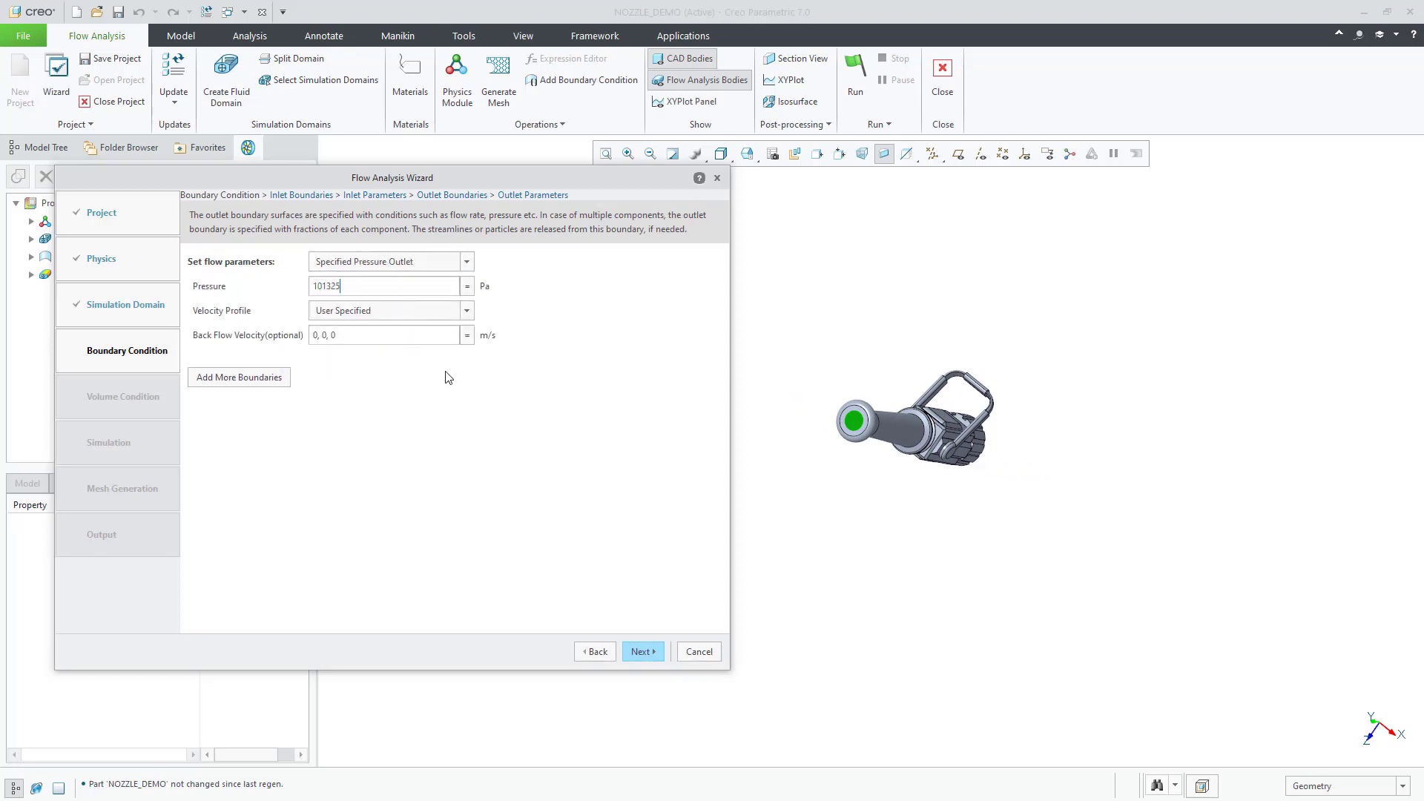
pyautogui.click(643, 652)
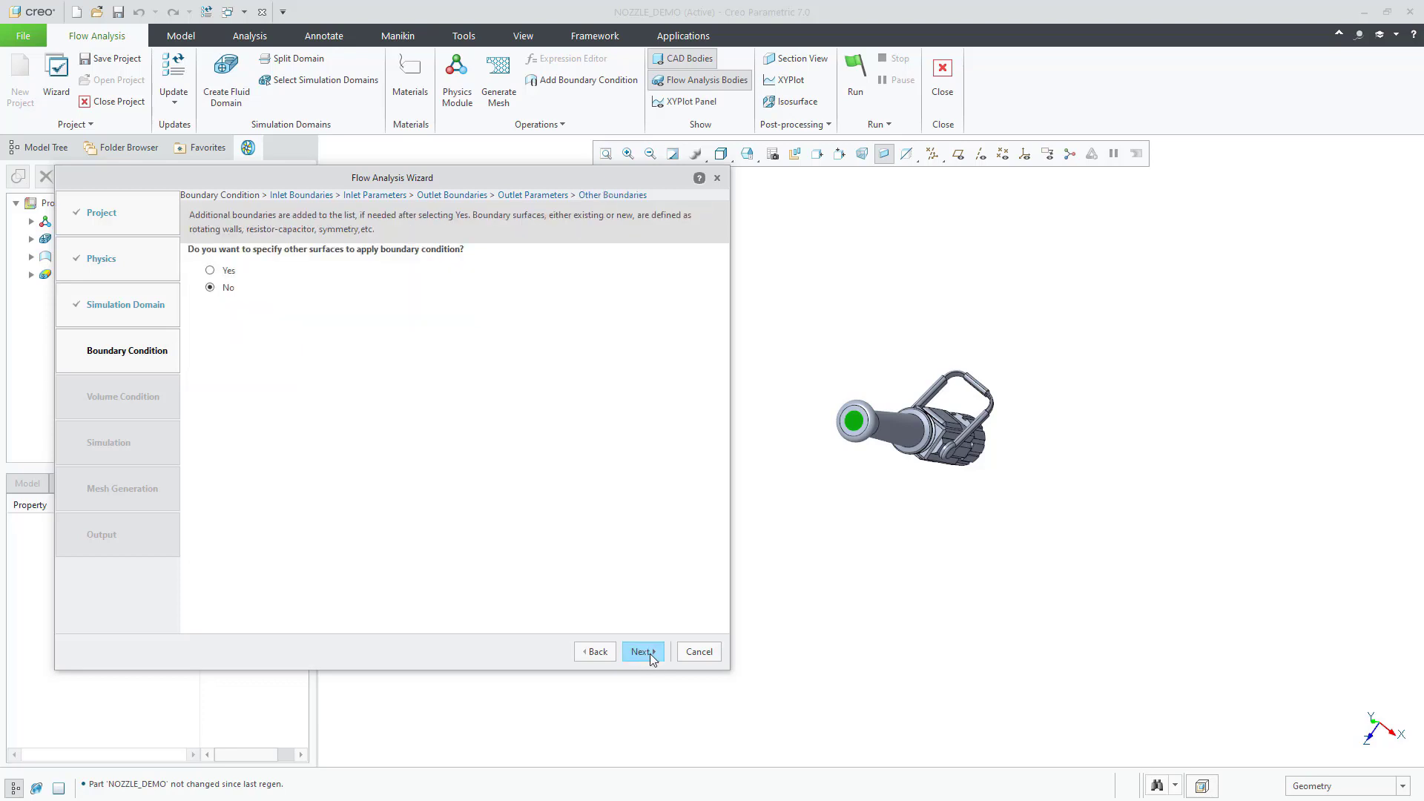
# Step: Accept the remaining wizard defaults, generate the mesh, and run the flow simulation
pyautogui.click(647, 653)
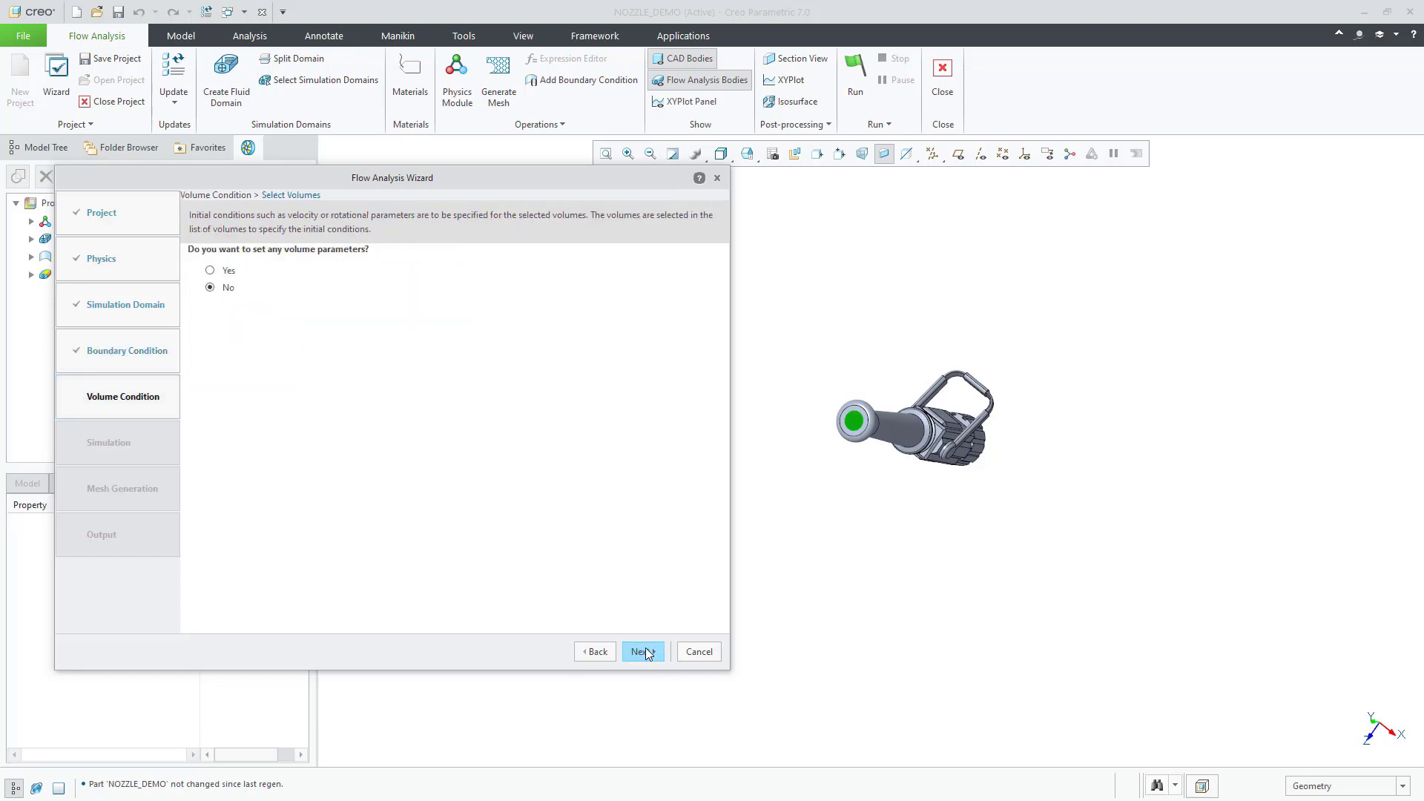
pyautogui.click(647, 653)
pyautogui.click(645, 650)
pyautogui.click(643, 651)
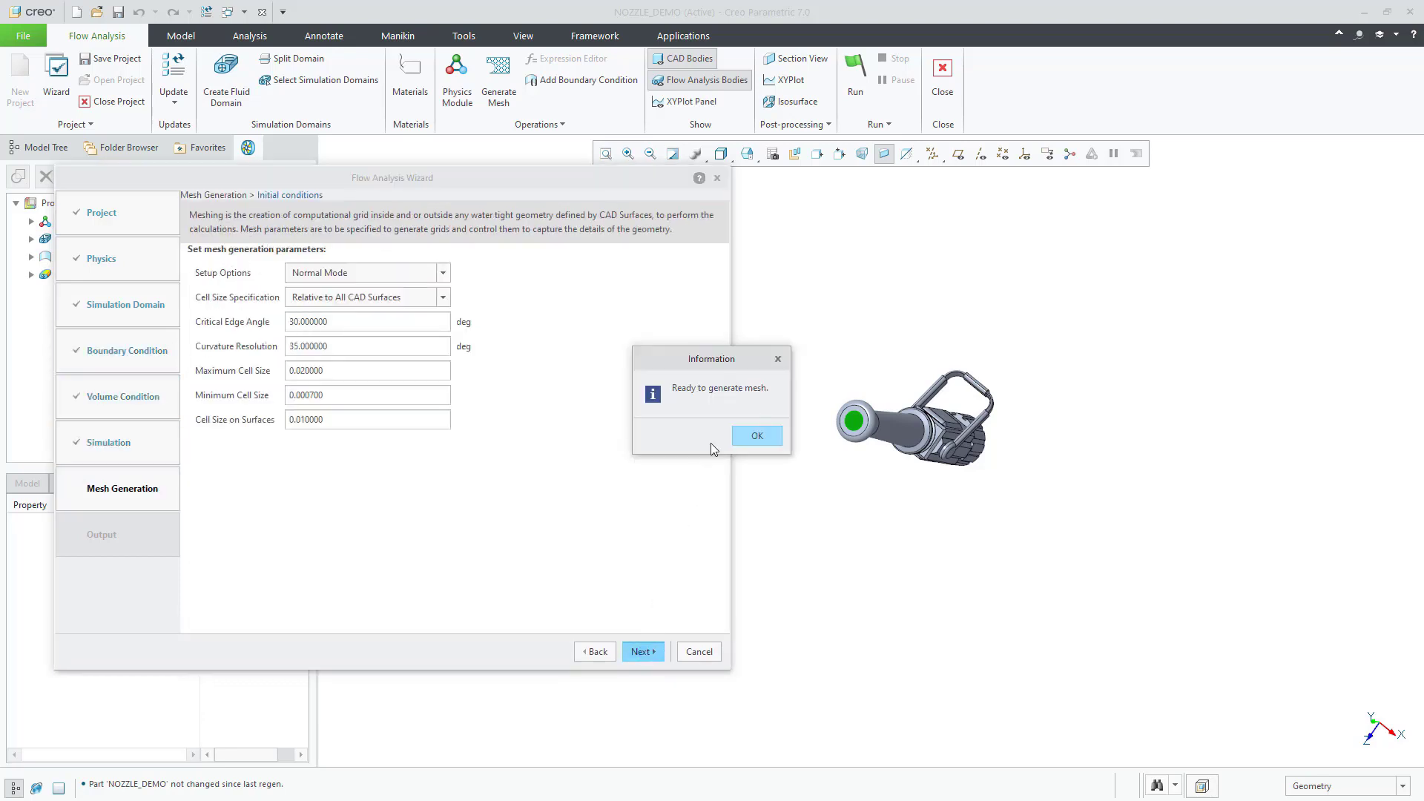
pyautogui.click(747, 438)
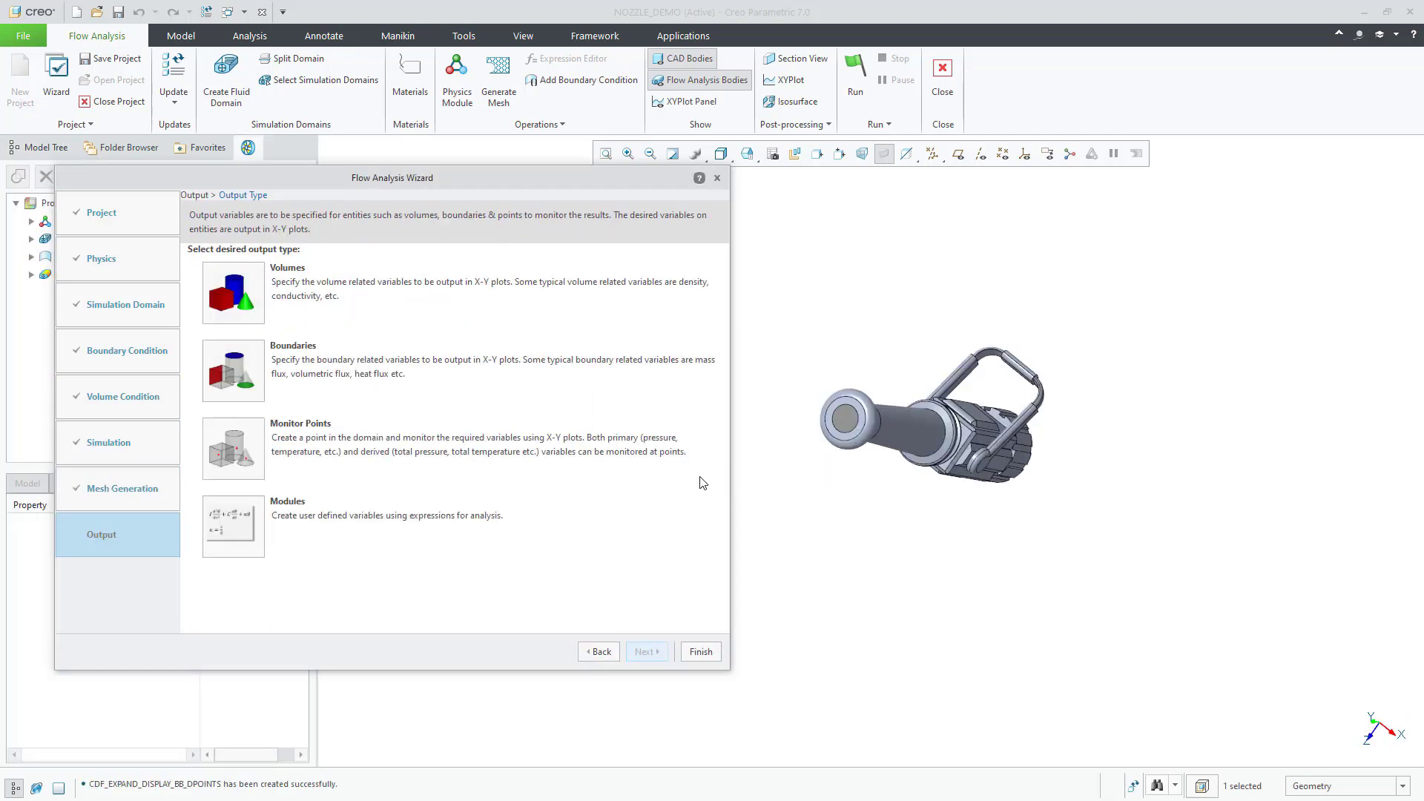
pyautogui.click(699, 653)
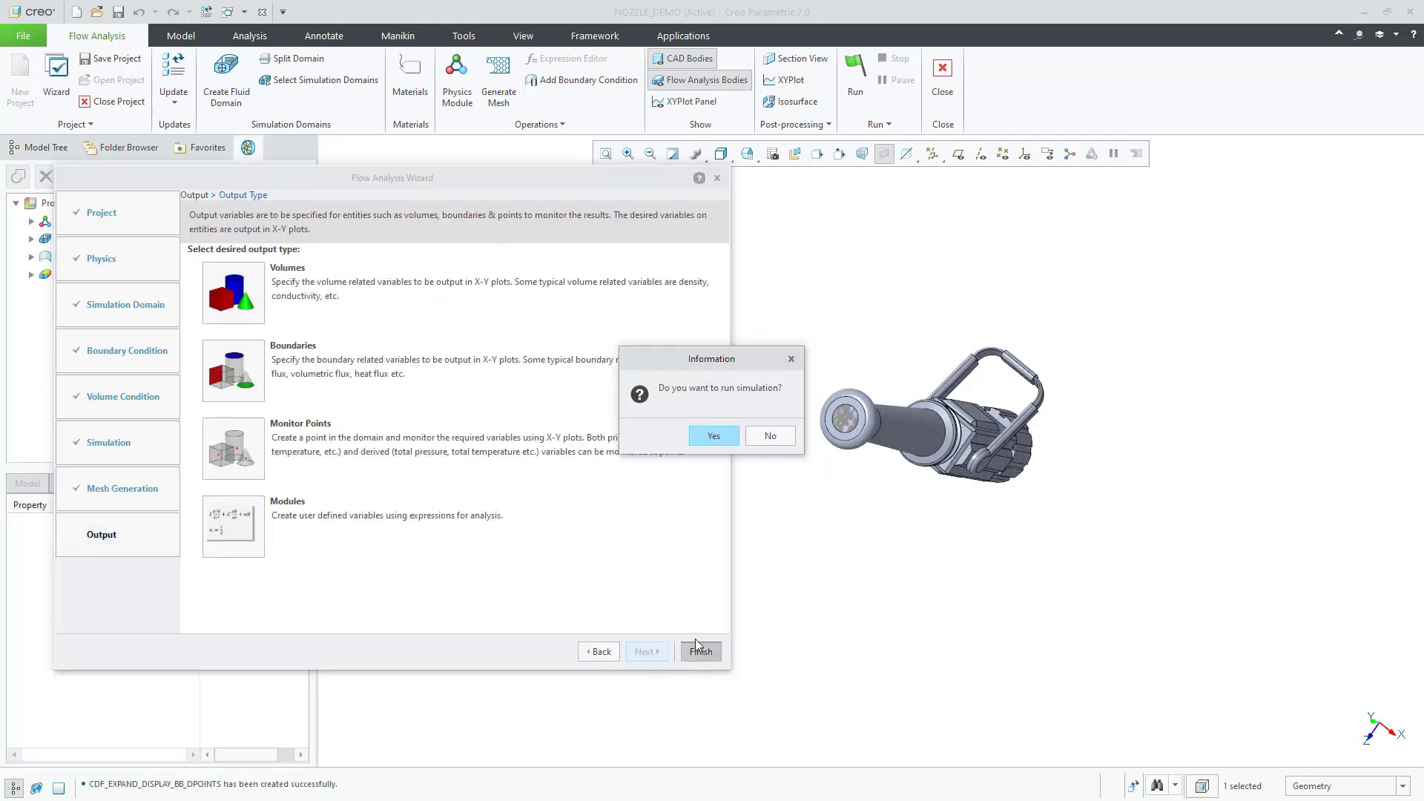
pyautogui.click(717, 437)
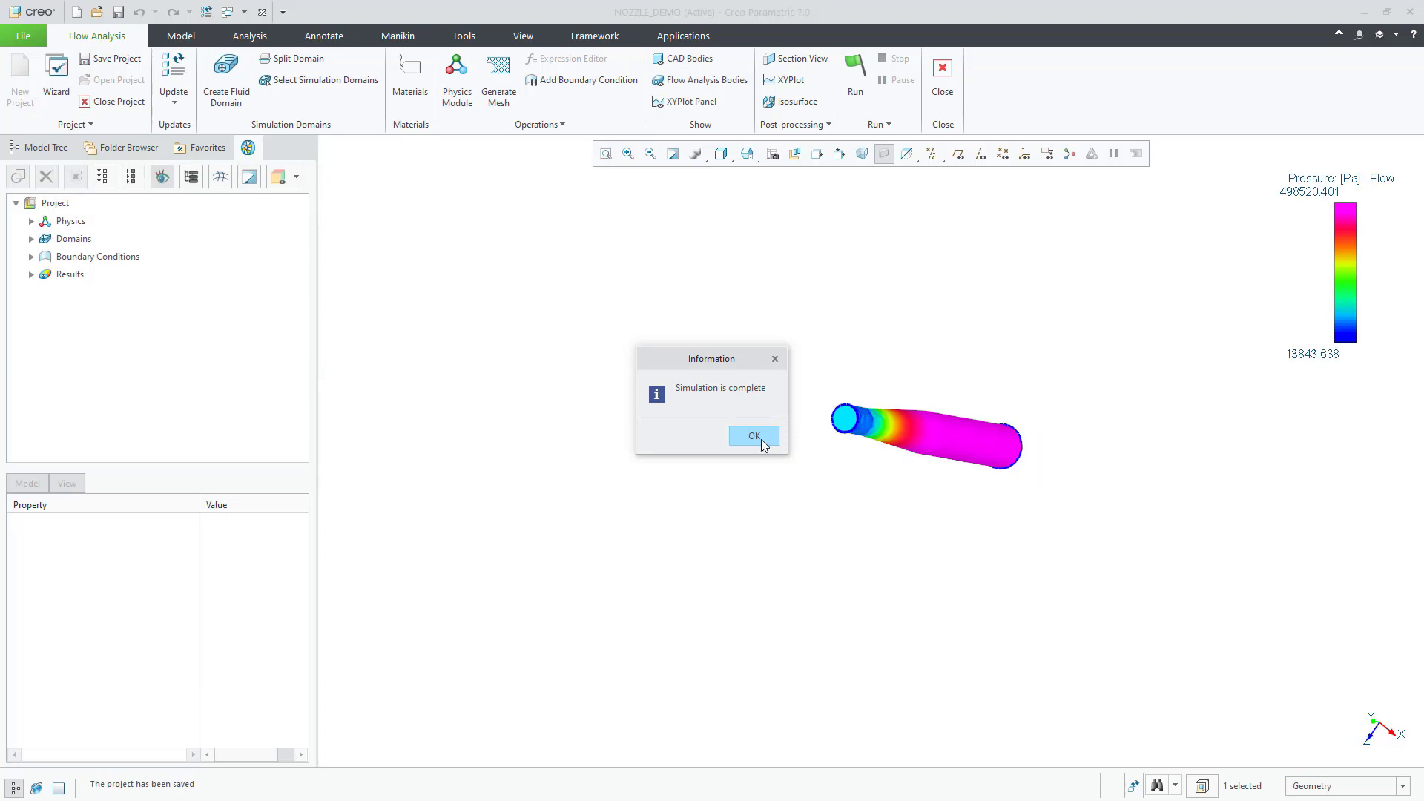
pyautogui.click(763, 442)
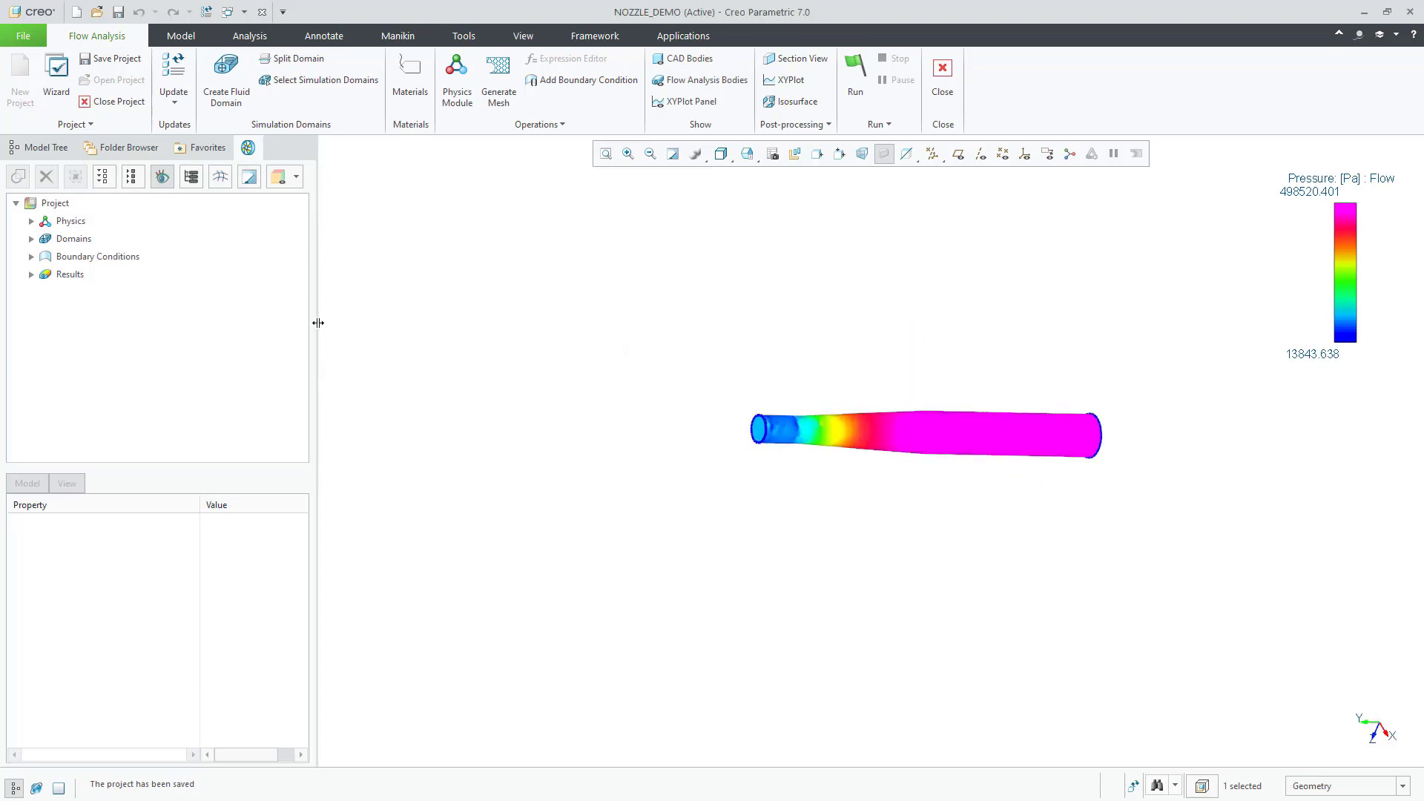
# Step: Expand Boundary Conditions and General Boundaries in the project tree
pyautogui.moveTo(318, 323); pyautogui.dragTo(416, 333)
pyautogui.click(32, 256)
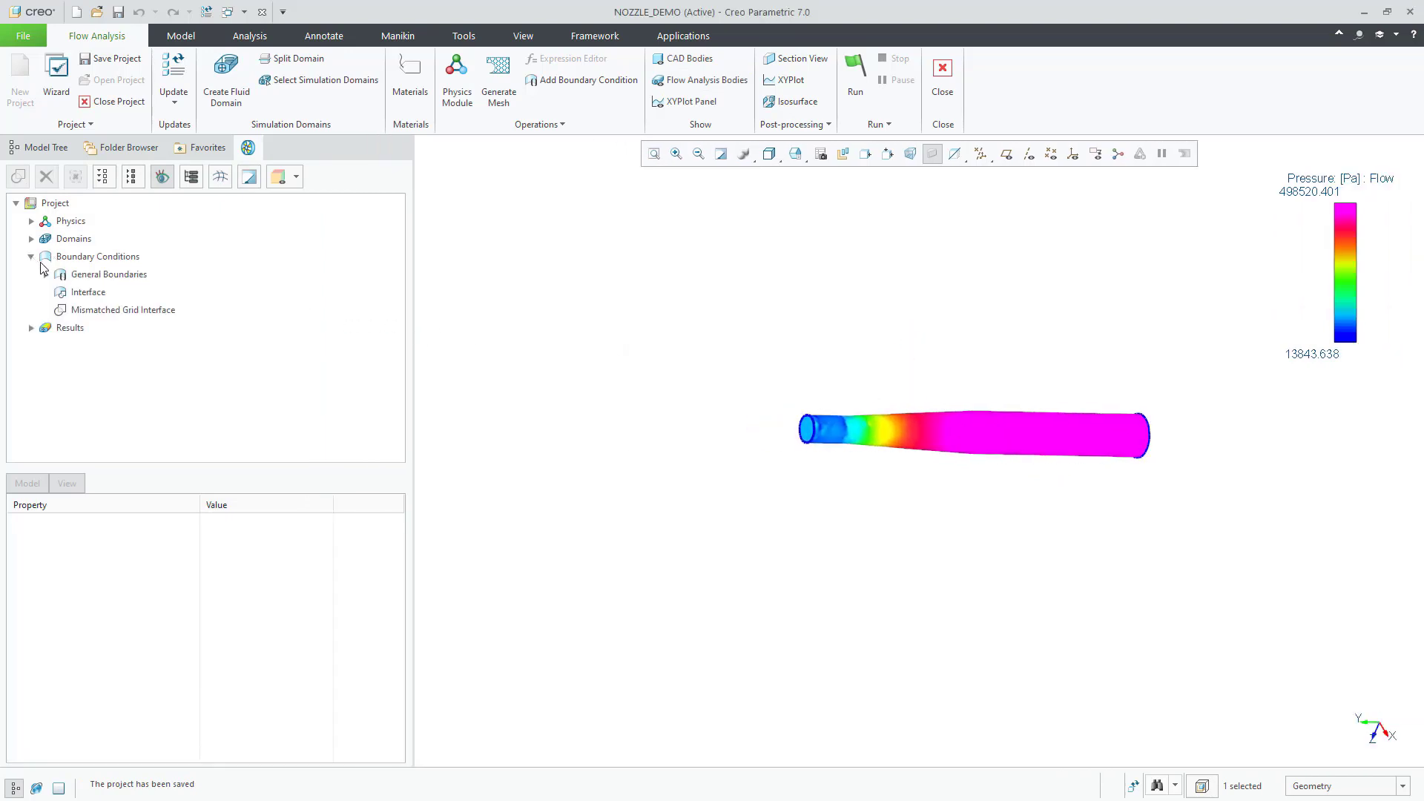
pyautogui.click(46, 275)
# Step: Set the NOZZLE_DEMO_FLUID_1_Body 1 wall boundary's Output to User Select
pyautogui.click(61, 292)
pyautogui.click(156, 310)
pyautogui.click(207, 597)
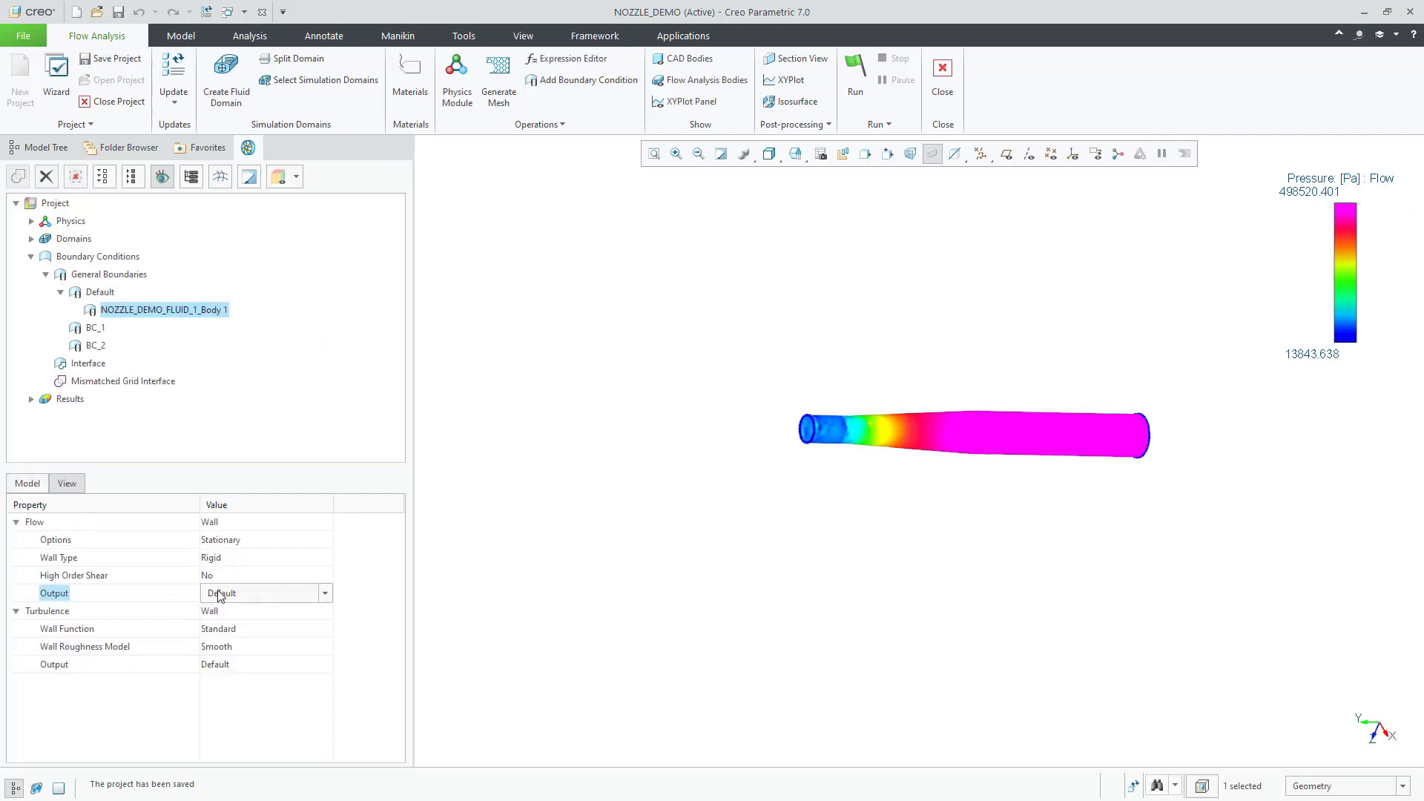
pyautogui.click(325, 593)
pyautogui.click(300, 627)
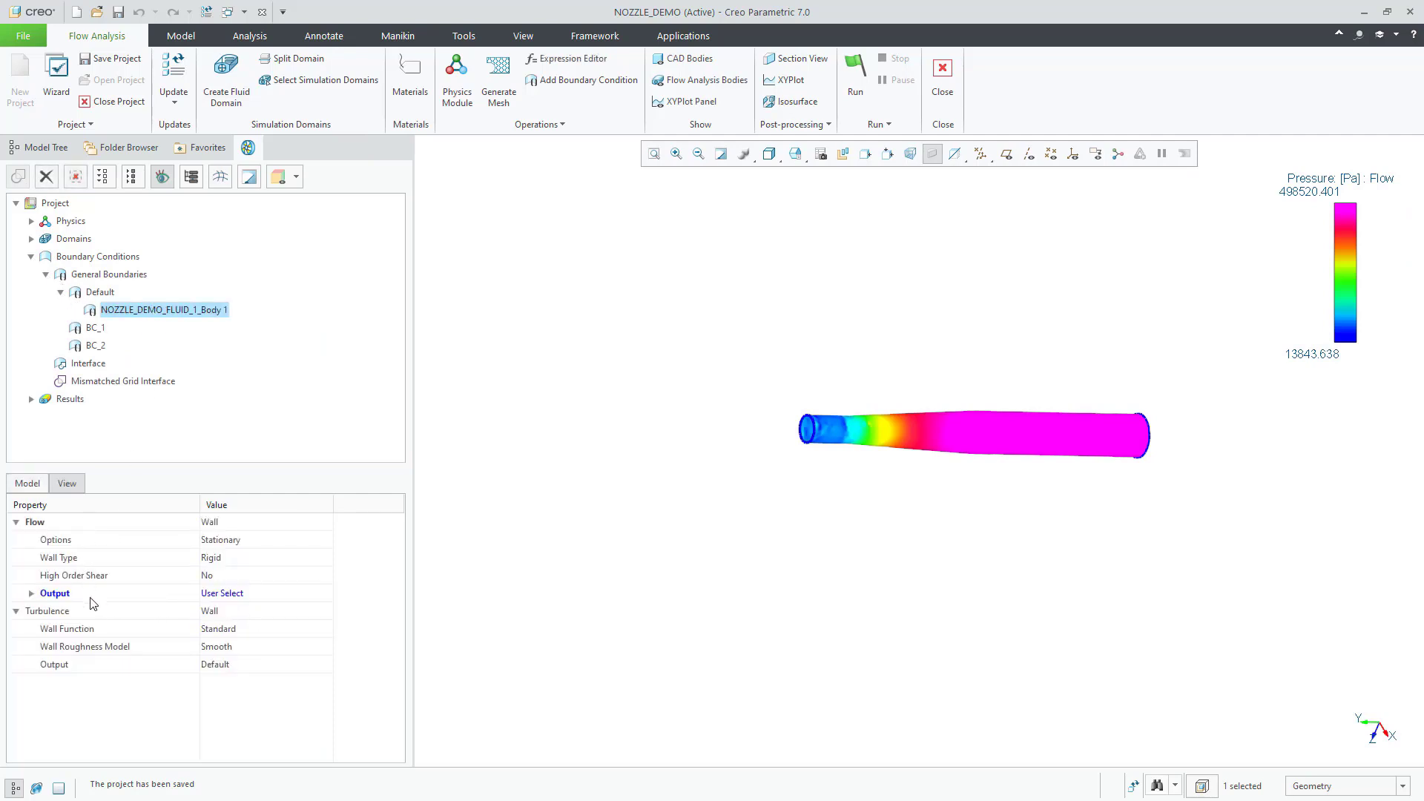
pyautogui.click(31, 594)
pyautogui.scroll(-2, 98, 629)
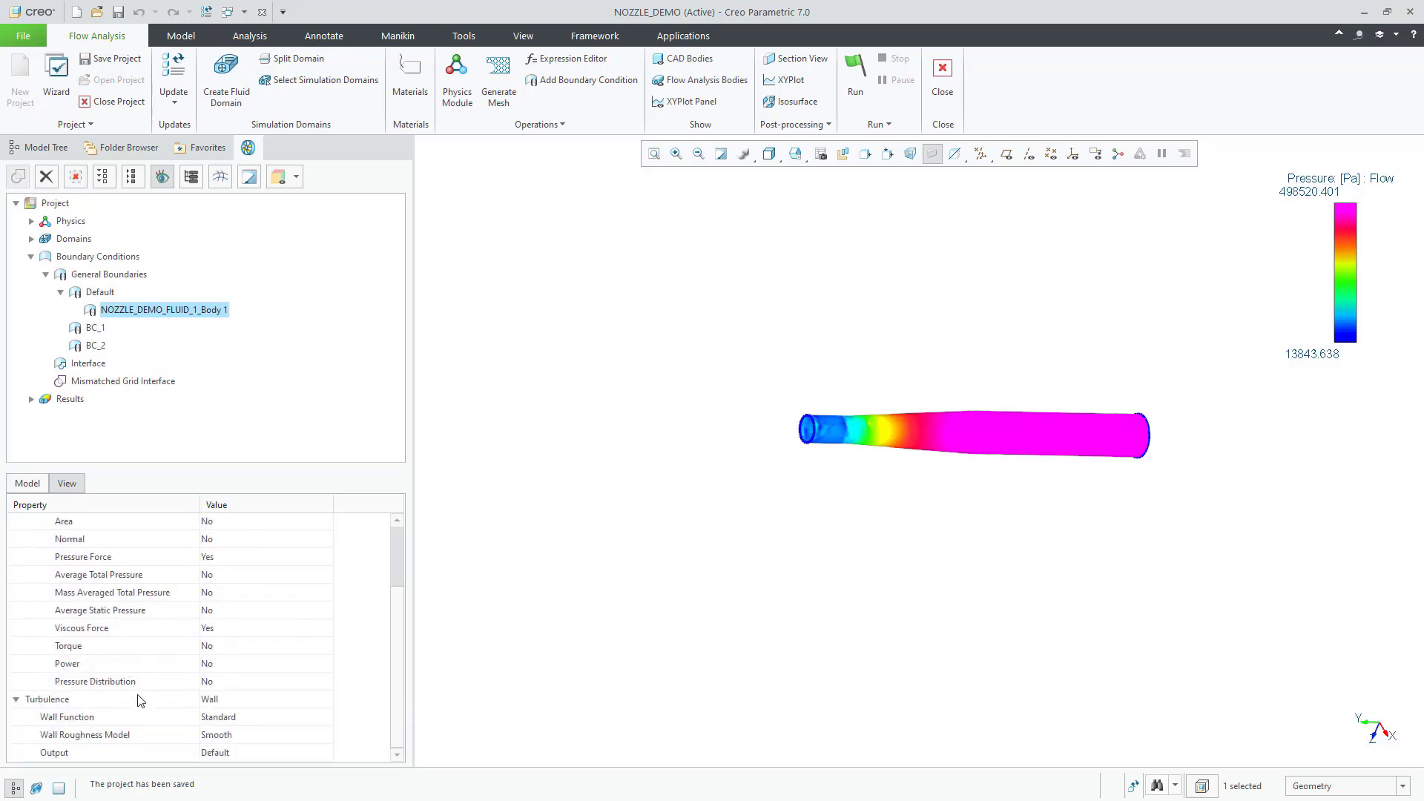
# Step: Turn on Pressure Distribution in Creo Simulate file format, then rerun the flow simulation
pyautogui.click(220, 681)
pyautogui.click(325, 681)
pyautogui.click(289, 712)
pyautogui.click(47, 682)
pyautogui.scroll(-1, 238, 673)
pyautogui.click(325, 668)
pyautogui.click(325, 664)
pyautogui.click(258, 695)
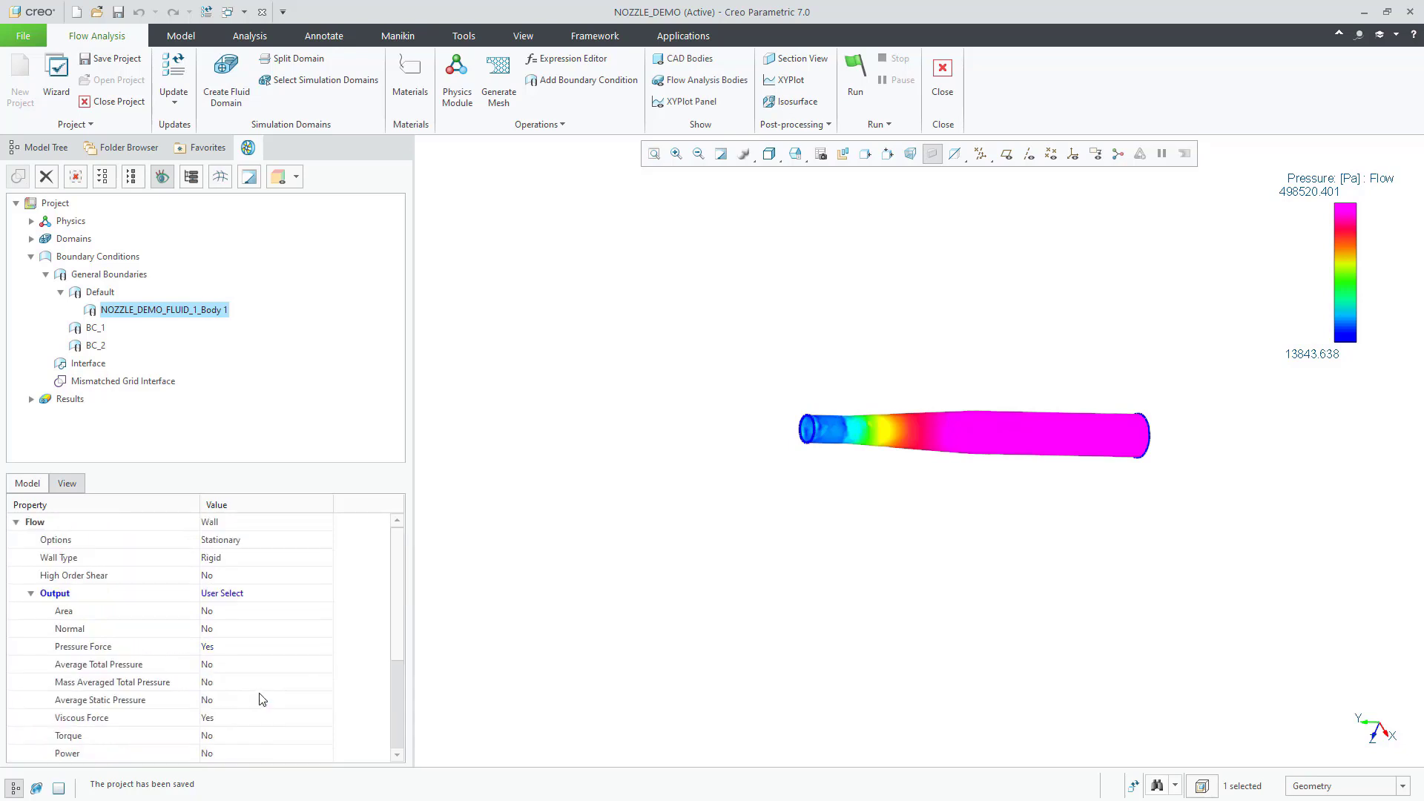
pyautogui.click(859, 93)
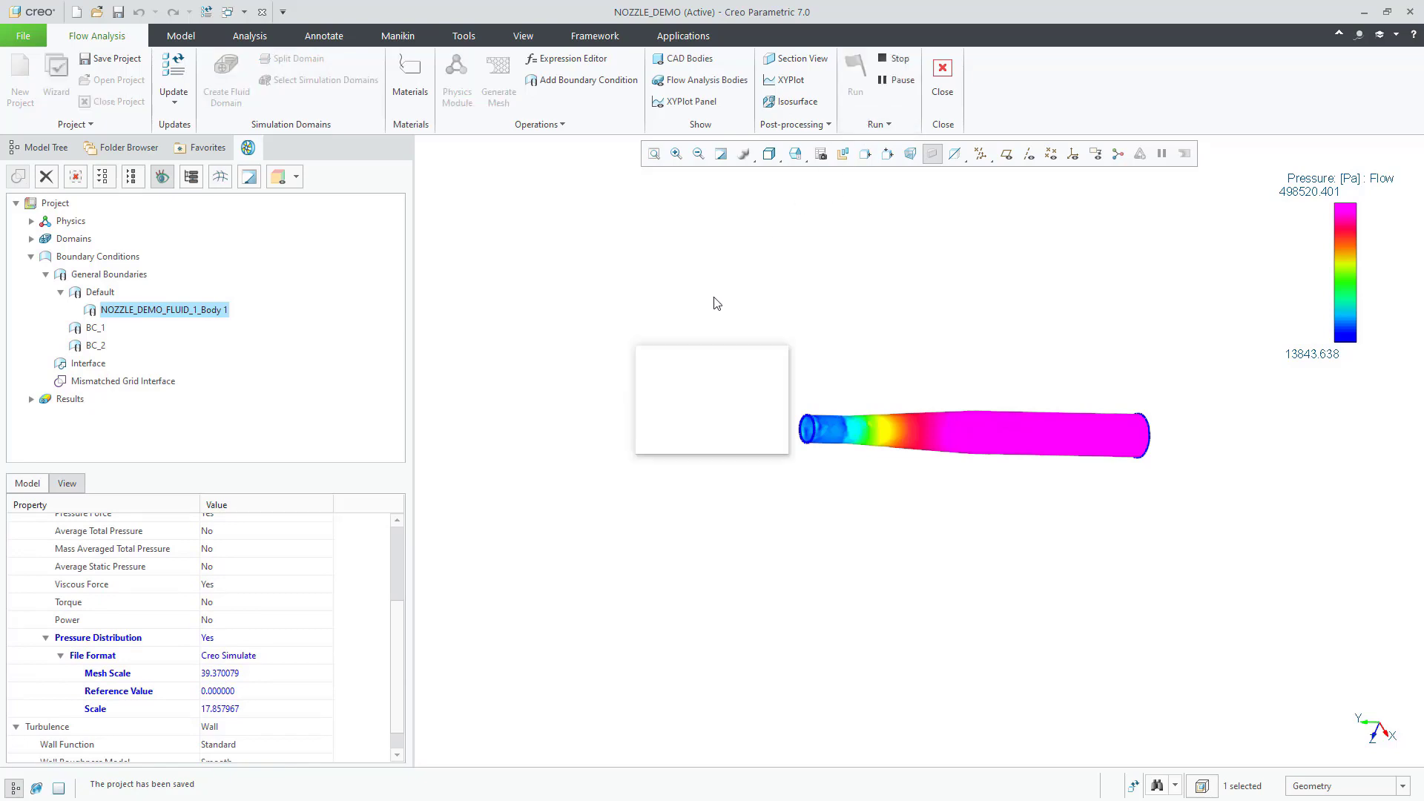
pyautogui.click(753, 437)
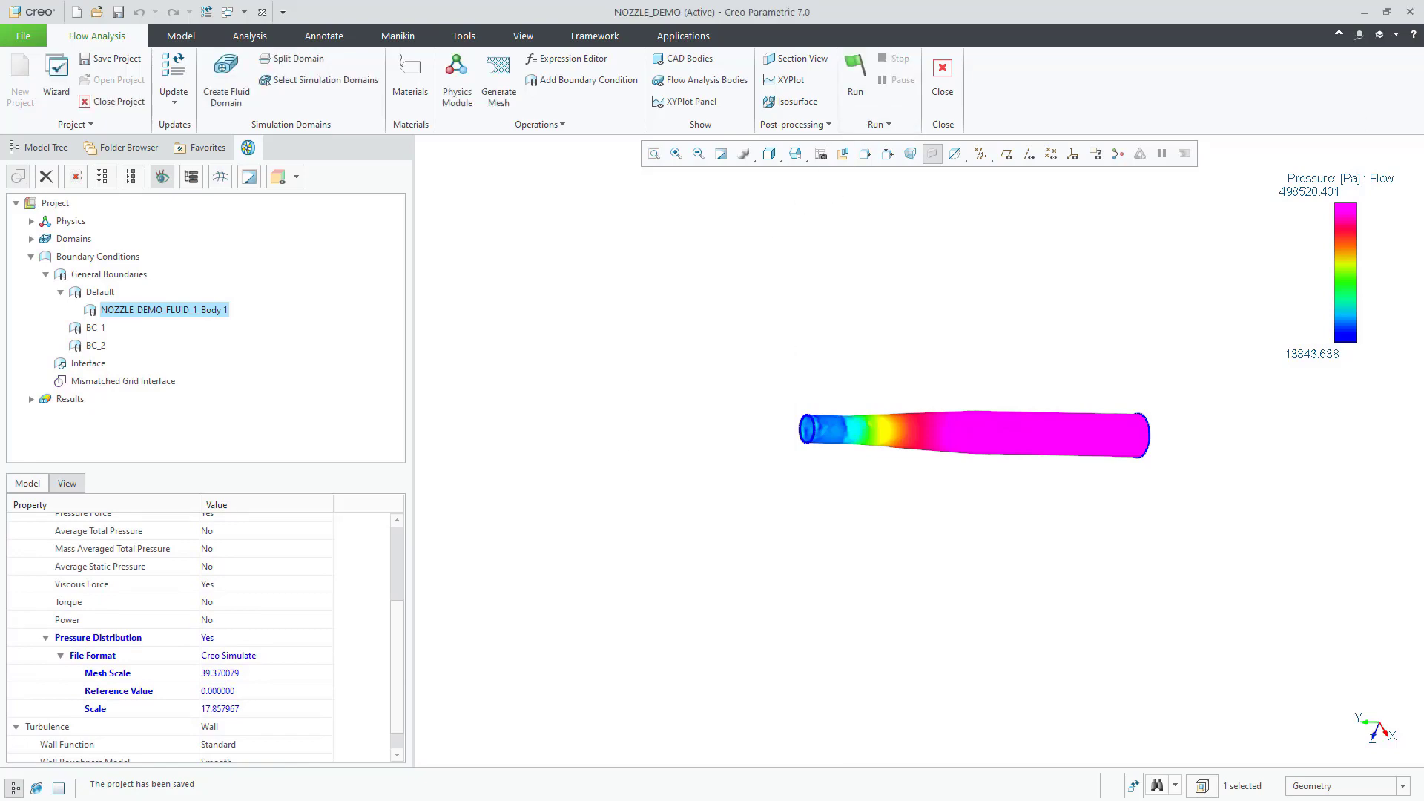
# Step: In the Nozzle_CFA_Demo folder, shorten the exported pressure file's name to NOZZLE_pressure.fnf
pyautogui.hotkey('alt', 'Tab')
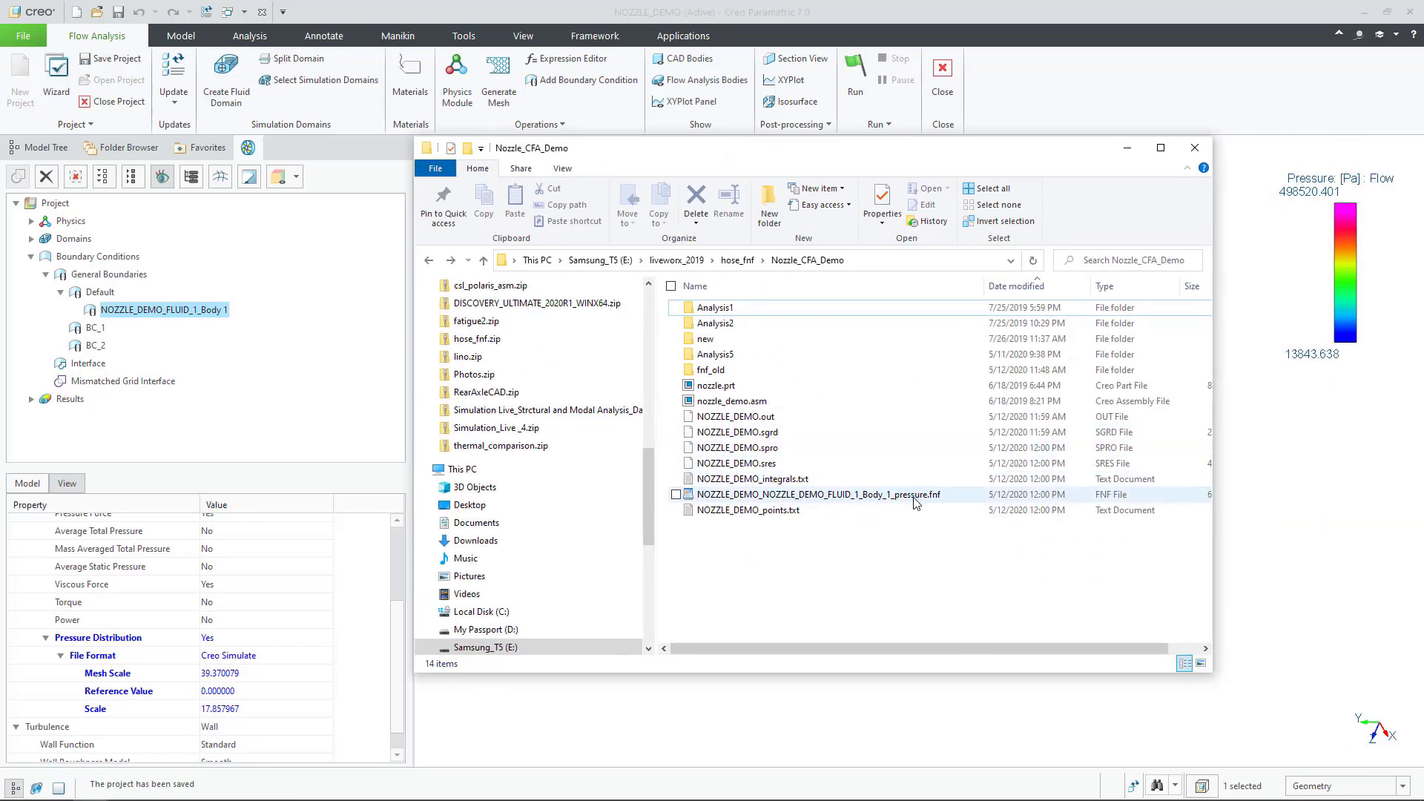
pyautogui.click(917, 502)
pyautogui.click(905, 502)
pyautogui.moveTo(894, 496); pyautogui.dragTo(736, 497)
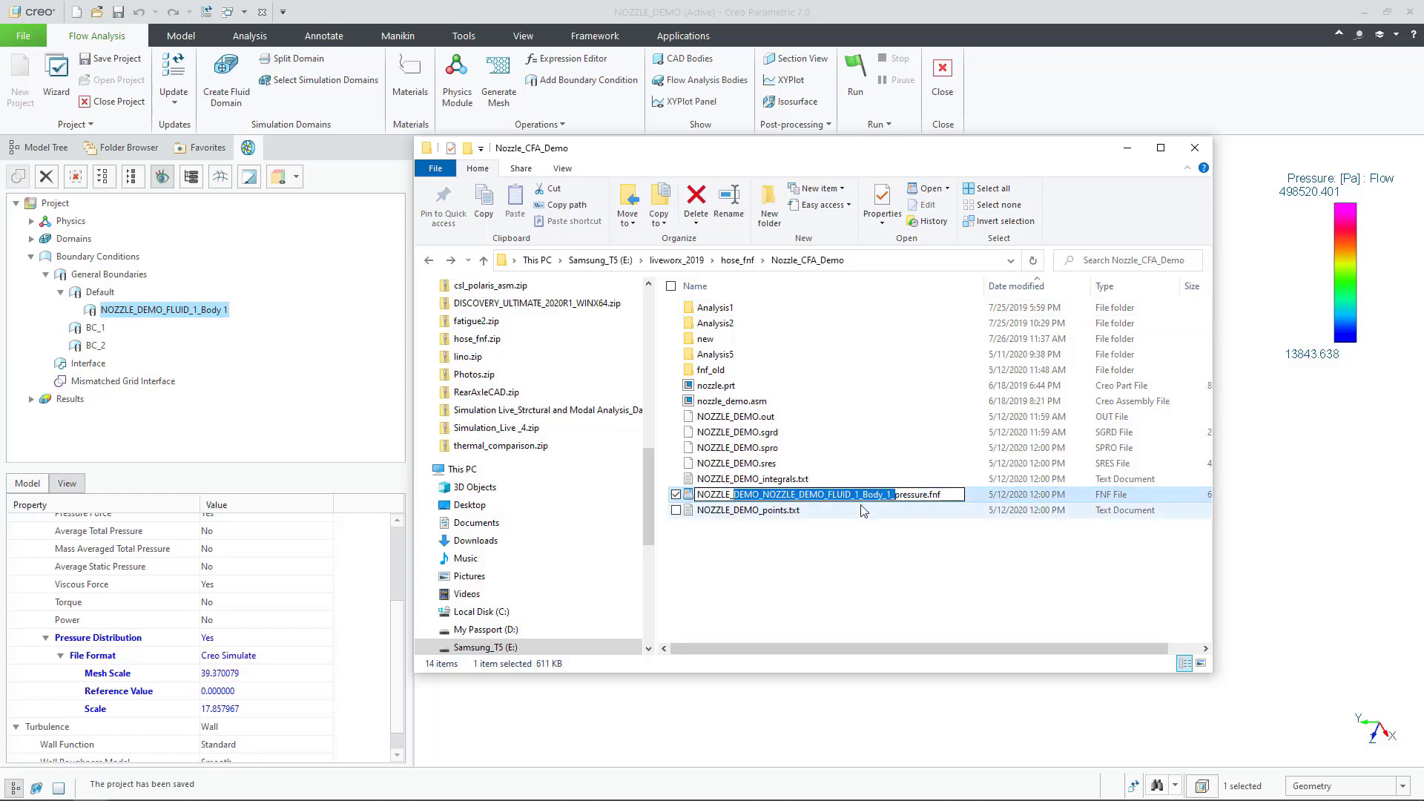
pyautogui.press('BackSpace')
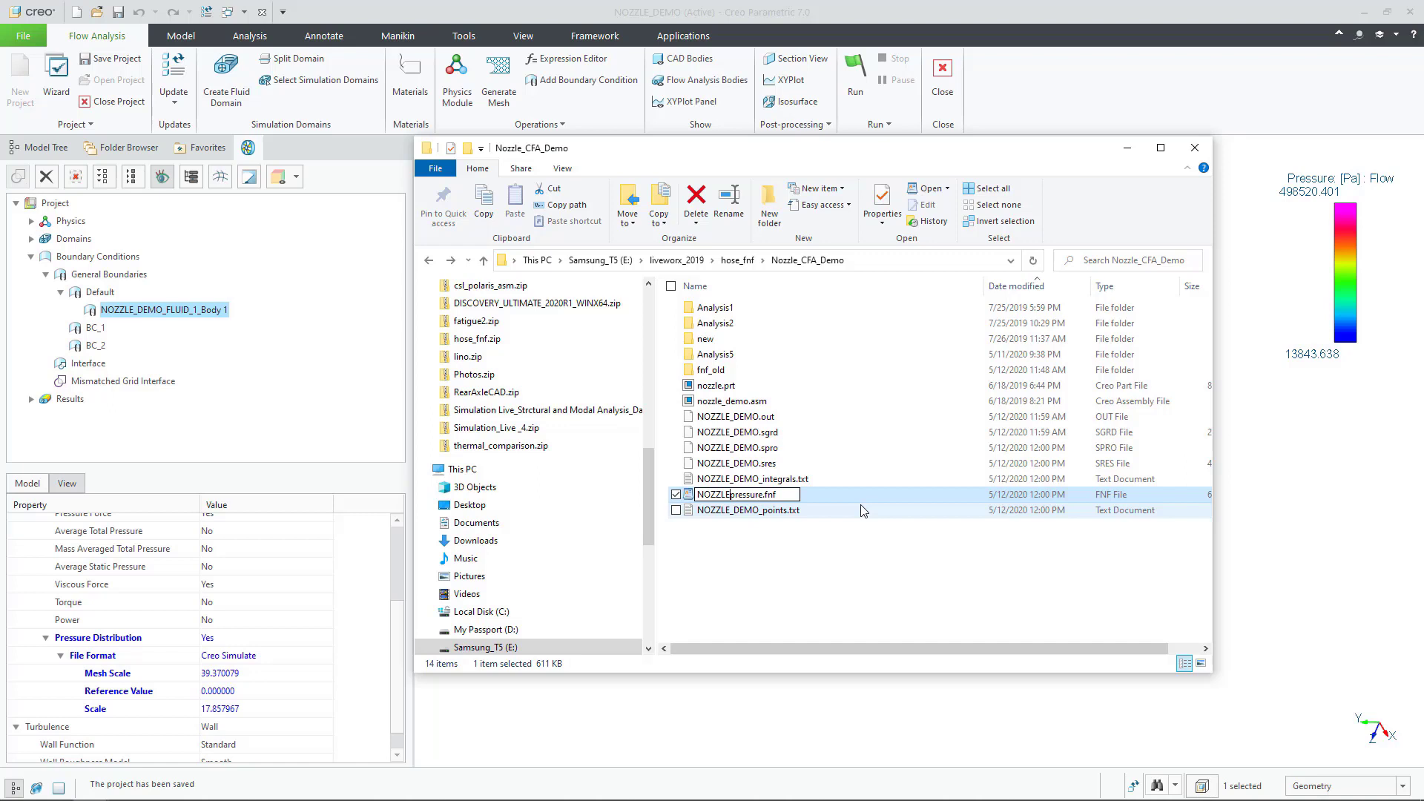
pyautogui.write('_')
pyautogui.press('Return')
pyautogui.click(851, 557)
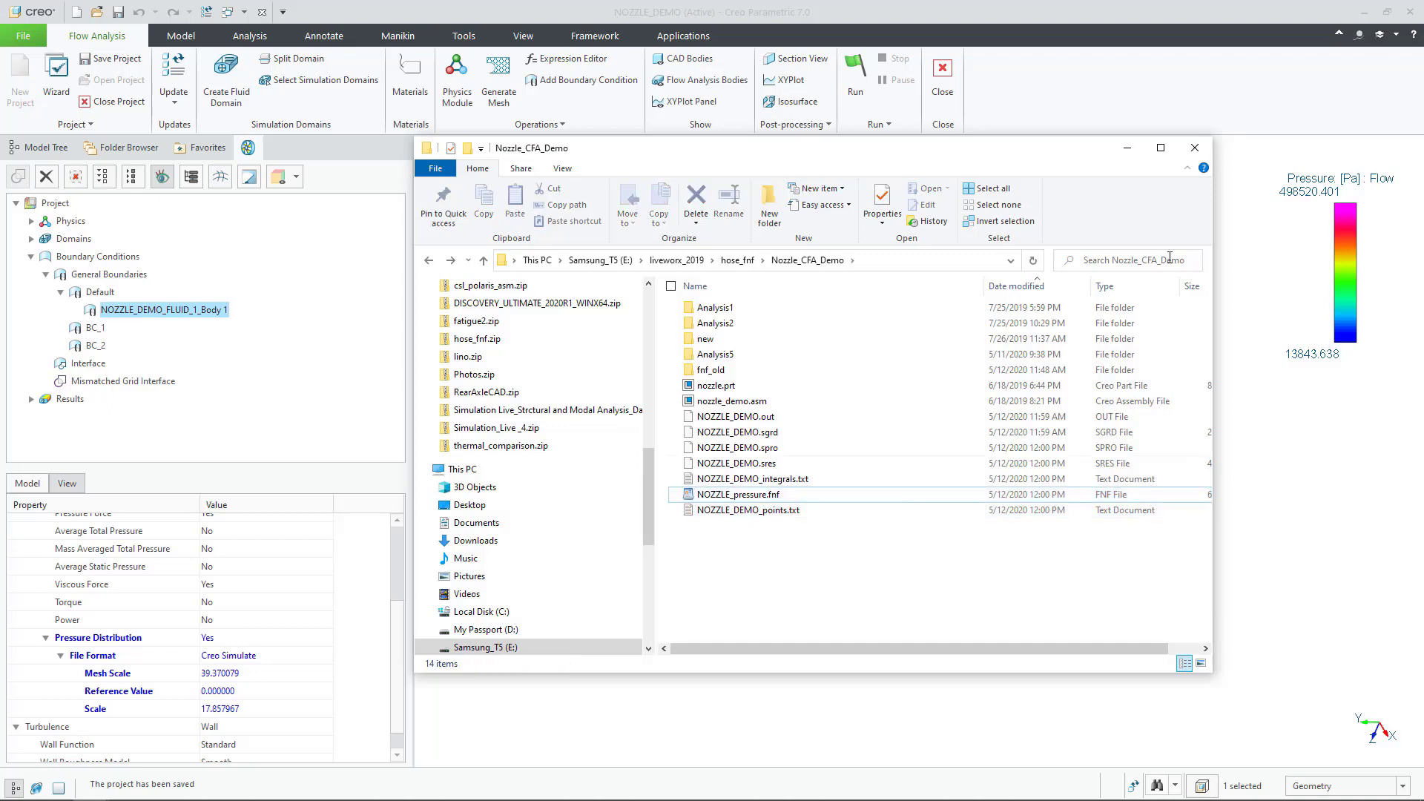
# Step: Quit Flow Analysis, open NOZZLE.PRT maximized, and enter the Simulate application
pyautogui.click(1127, 148)
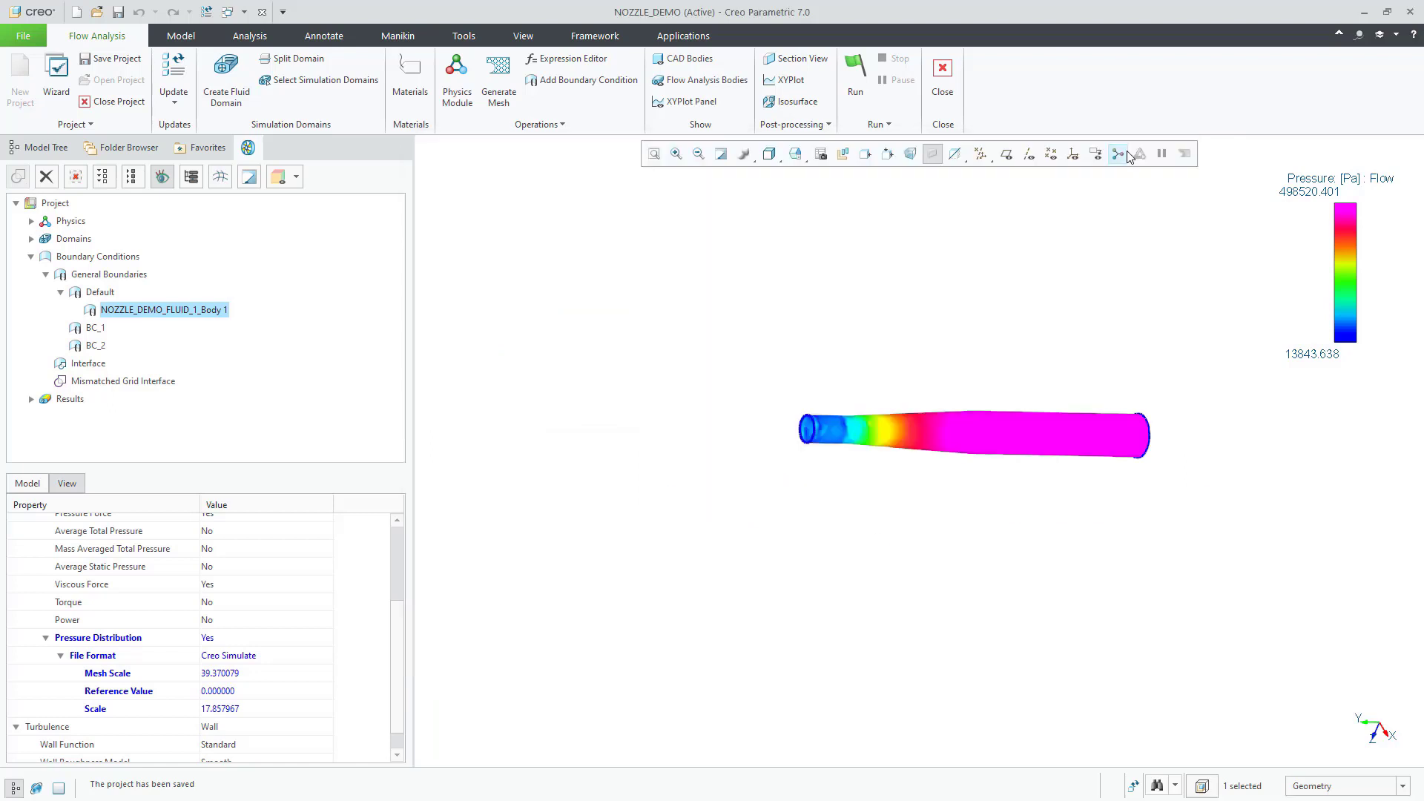
pyautogui.click(942, 84)
pyautogui.click(730, 436)
pyautogui.click(789, 437)
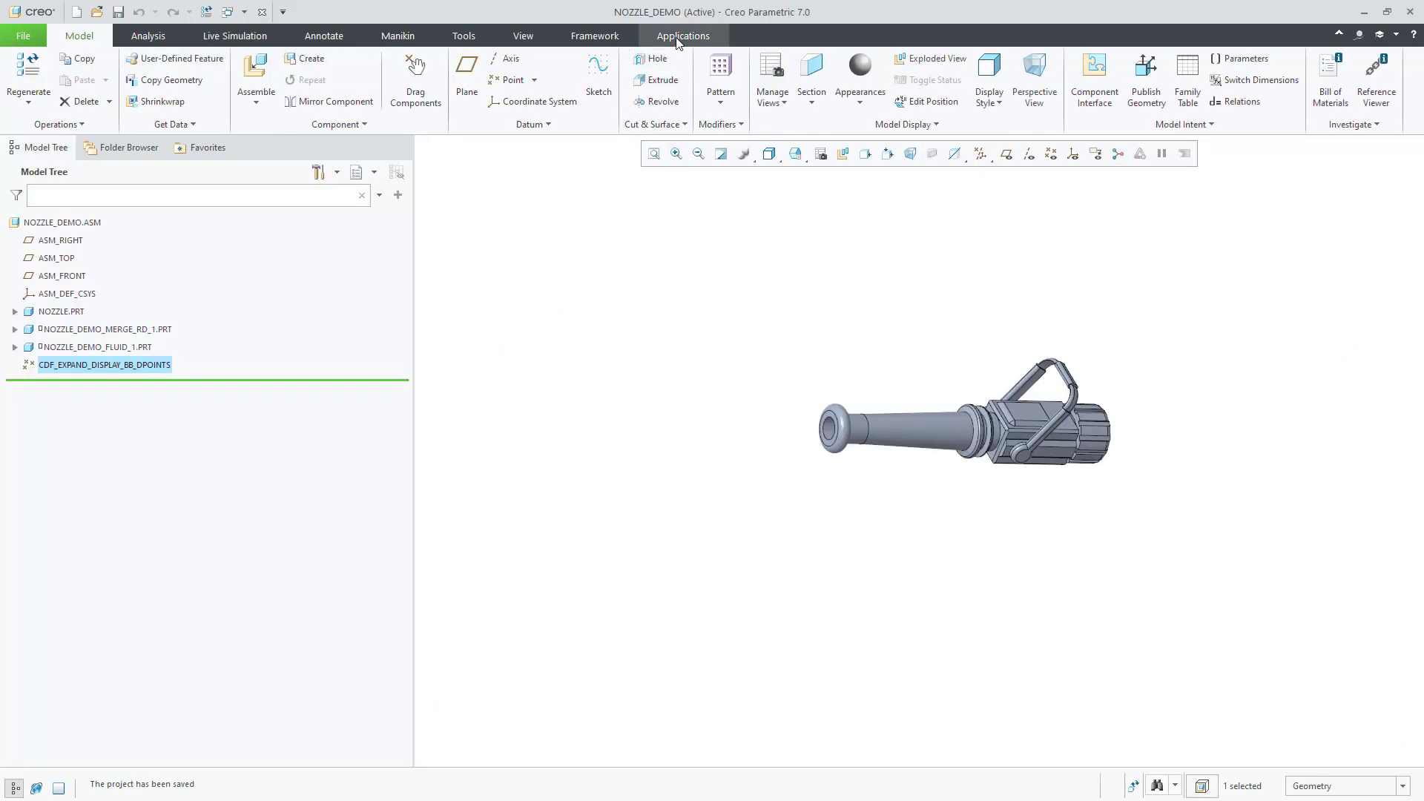
pyautogui.click(61, 312)
pyautogui.click(106, 237)
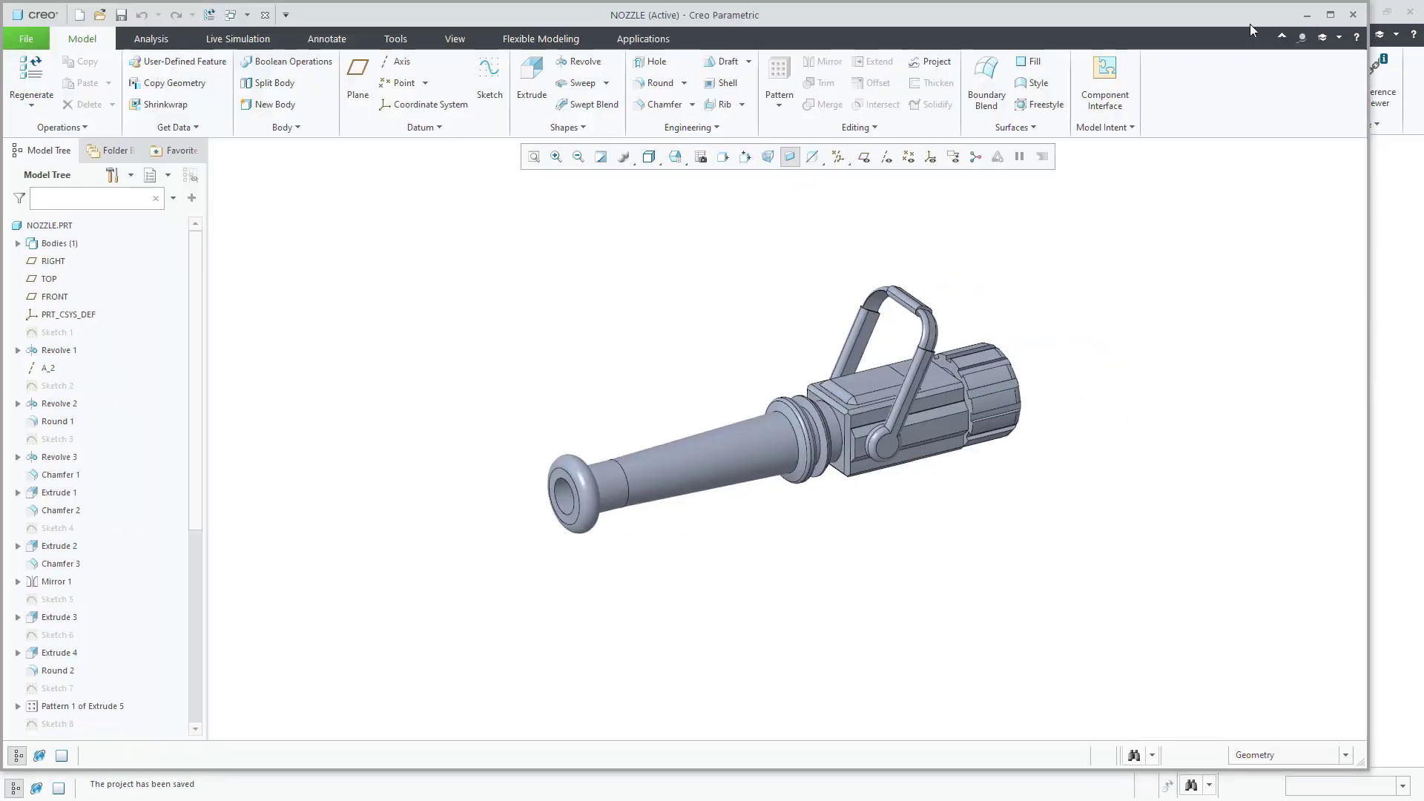
pyautogui.click(1329, 15)
pyautogui.click(640, 36)
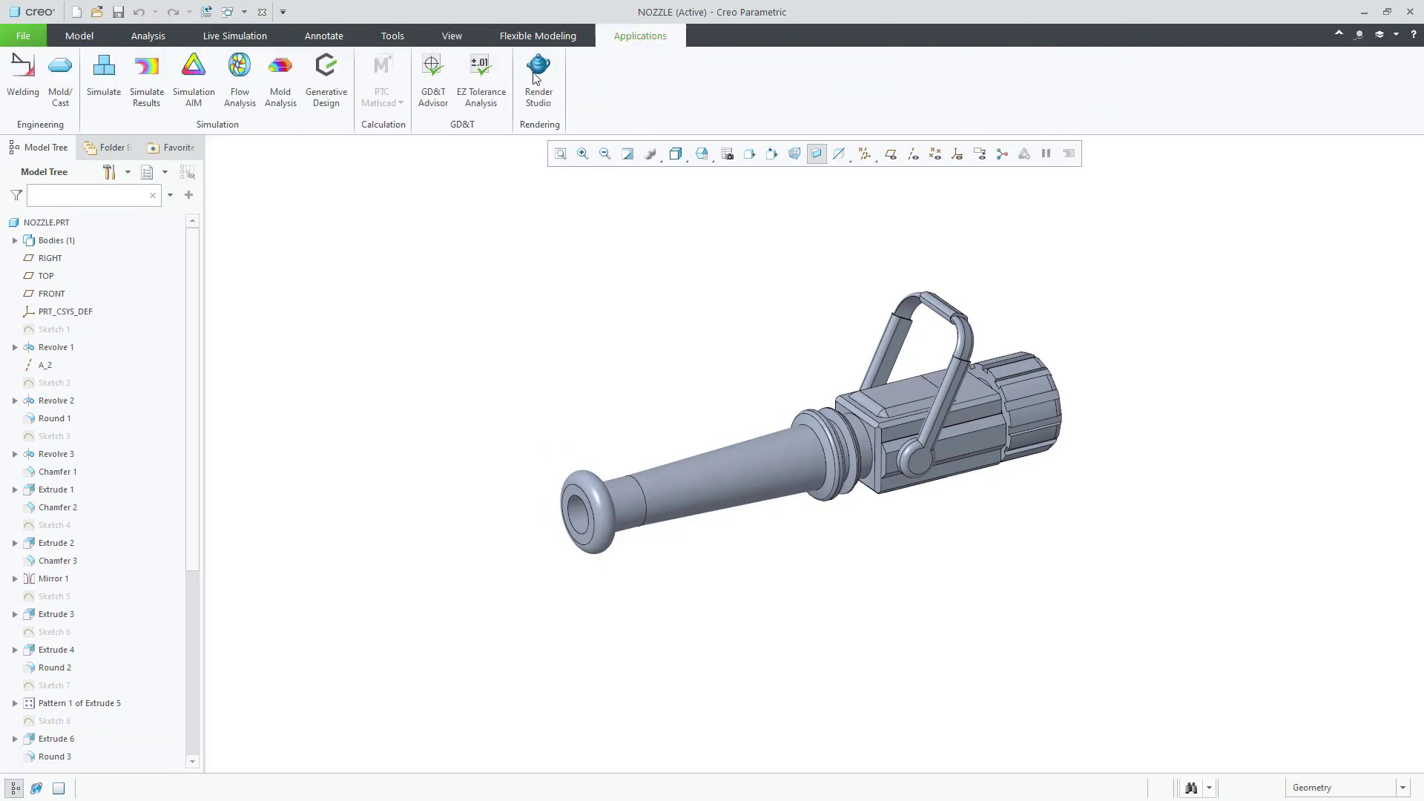
pyautogui.click(103, 77)
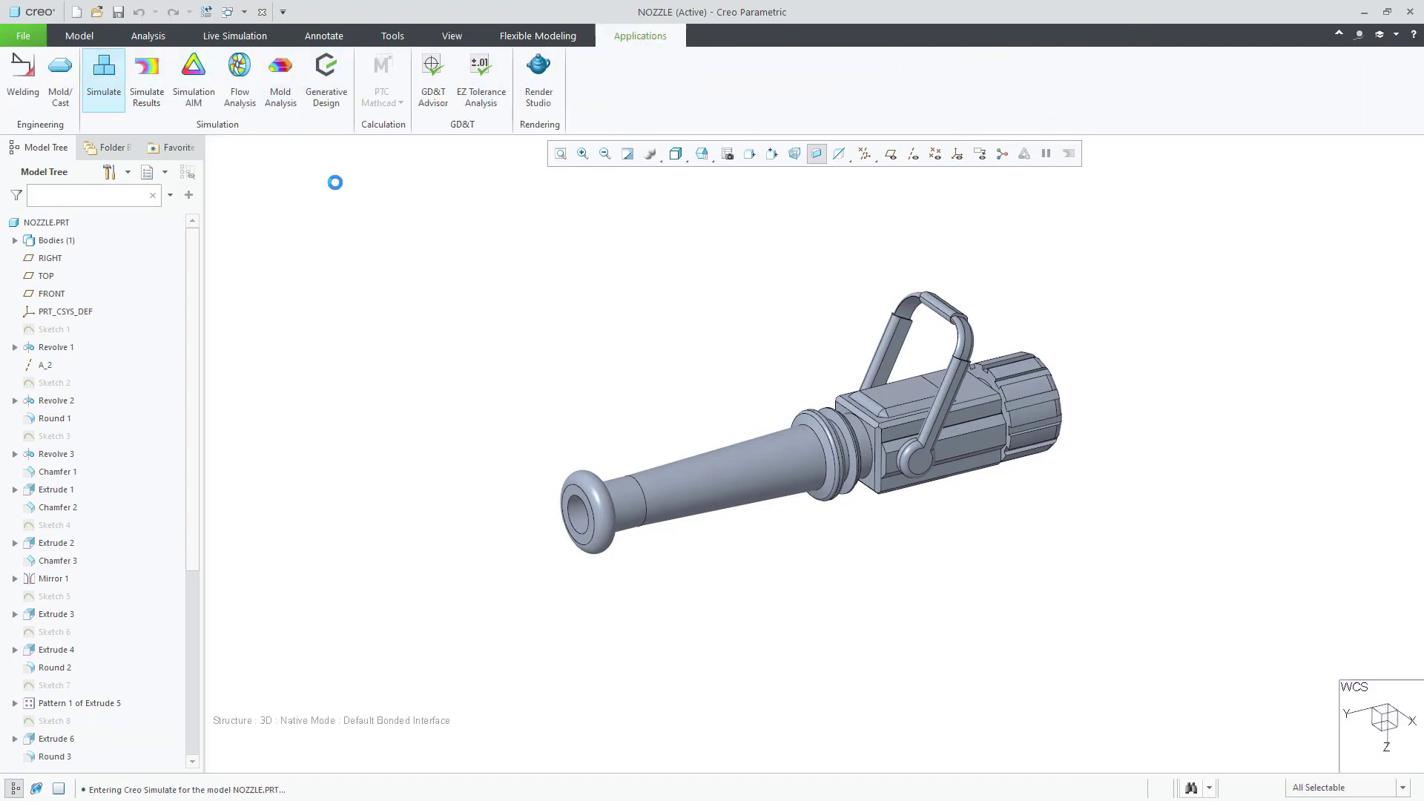
# Step: Fix two flat faces of the nozzle with displacement constraint Constraint1
pyautogui.click(448, 74)
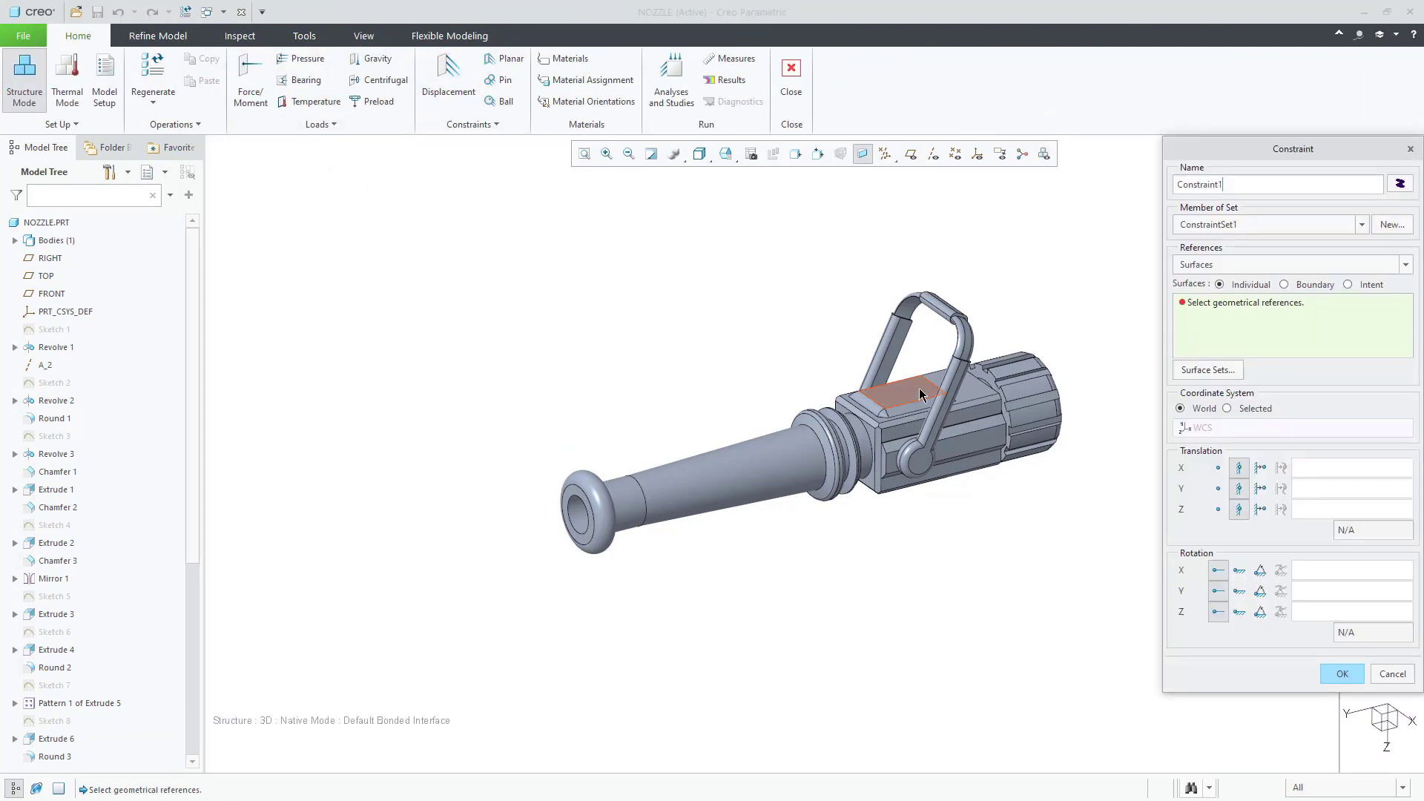
pyautogui.click(900, 389)
pyautogui.moveTo(899, 389); pyautogui.dragTo(919, 351, button='middle')
pyautogui.keyDown('ctrl'); pyautogui.click(901, 538); pyautogui.keyUp('ctrl')
pyautogui.middleClick(833, 381)
pyautogui.moveTo(835, 416); pyautogui.dragTo(830, 502, button='middle')
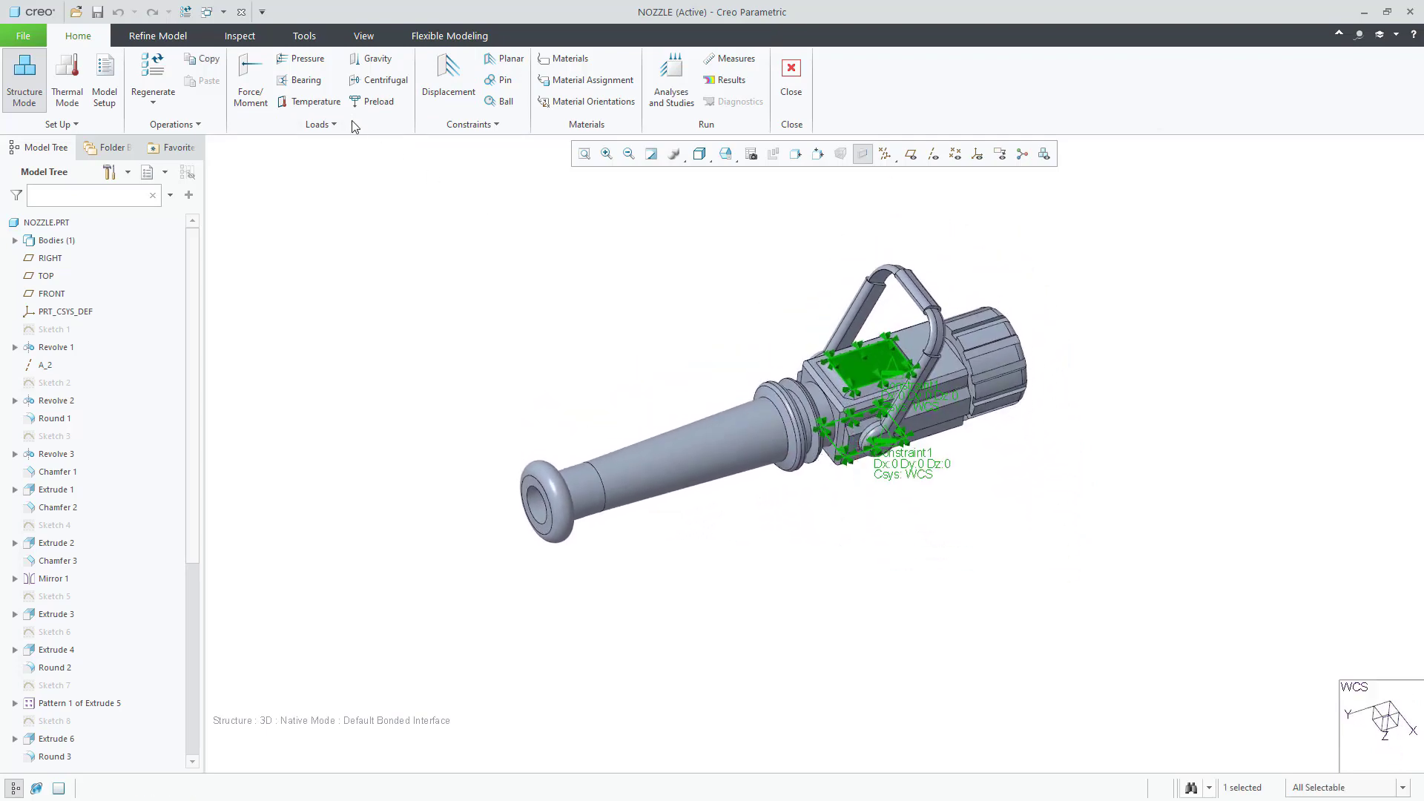
# Step: Apply pressure to the Revolve 4 inner surface, varied by the NOZZLE_pressure.fnf external coefficients field
pyautogui.click(301, 58)
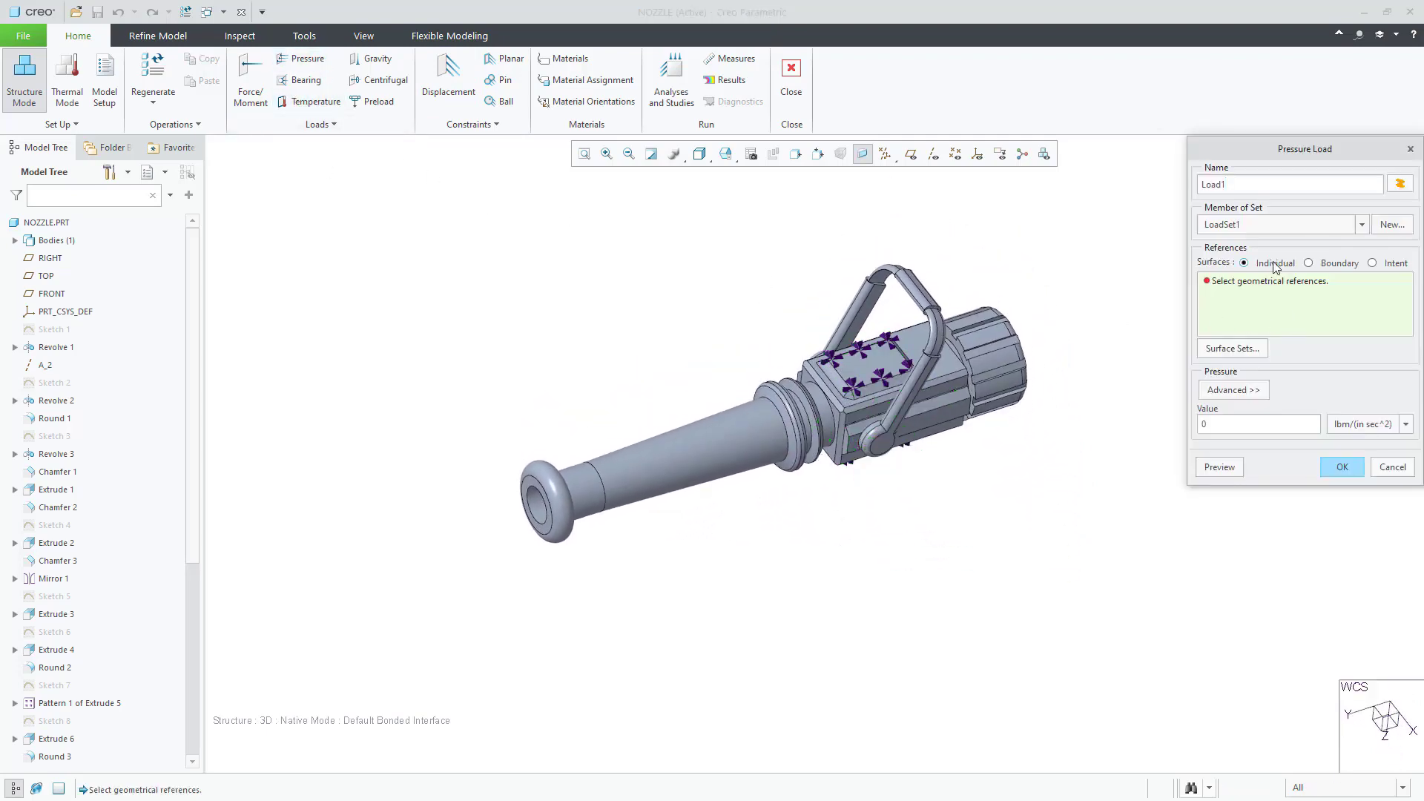
pyautogui.click(1372, 263)
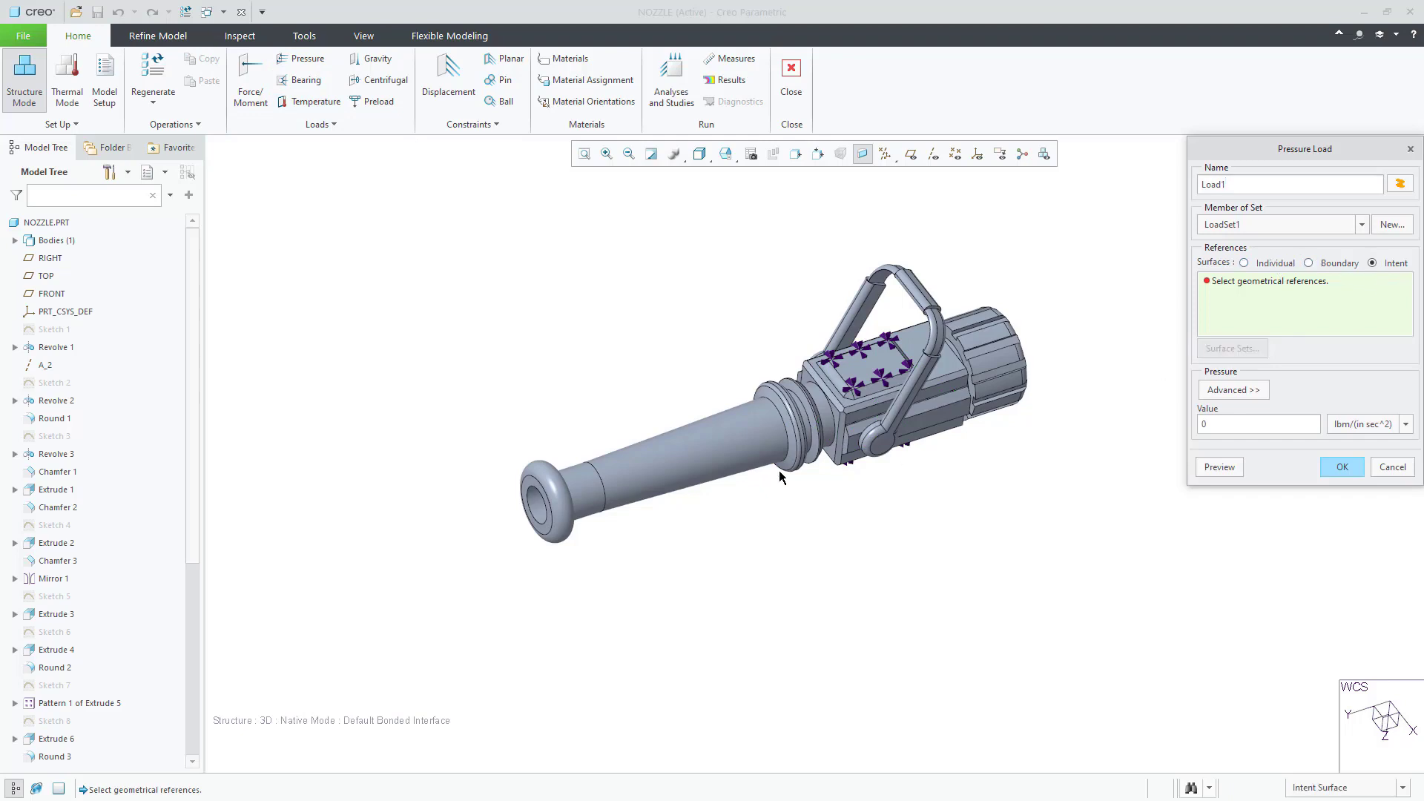
pyautogui.click(538, 512)
pyautogui.click(1235, 390)
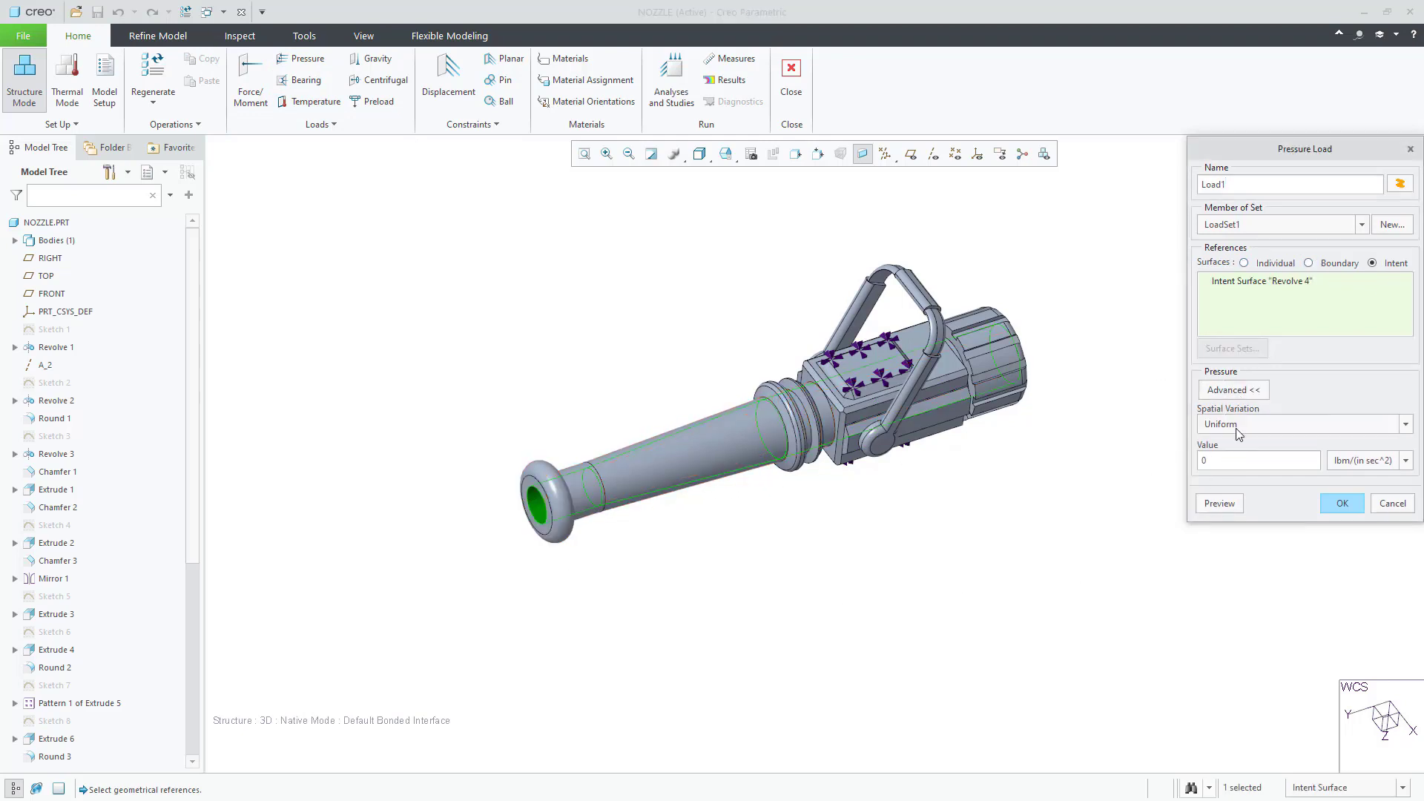
pyautogui.click(1250, 425)
pyautogui.click(1253, 489)
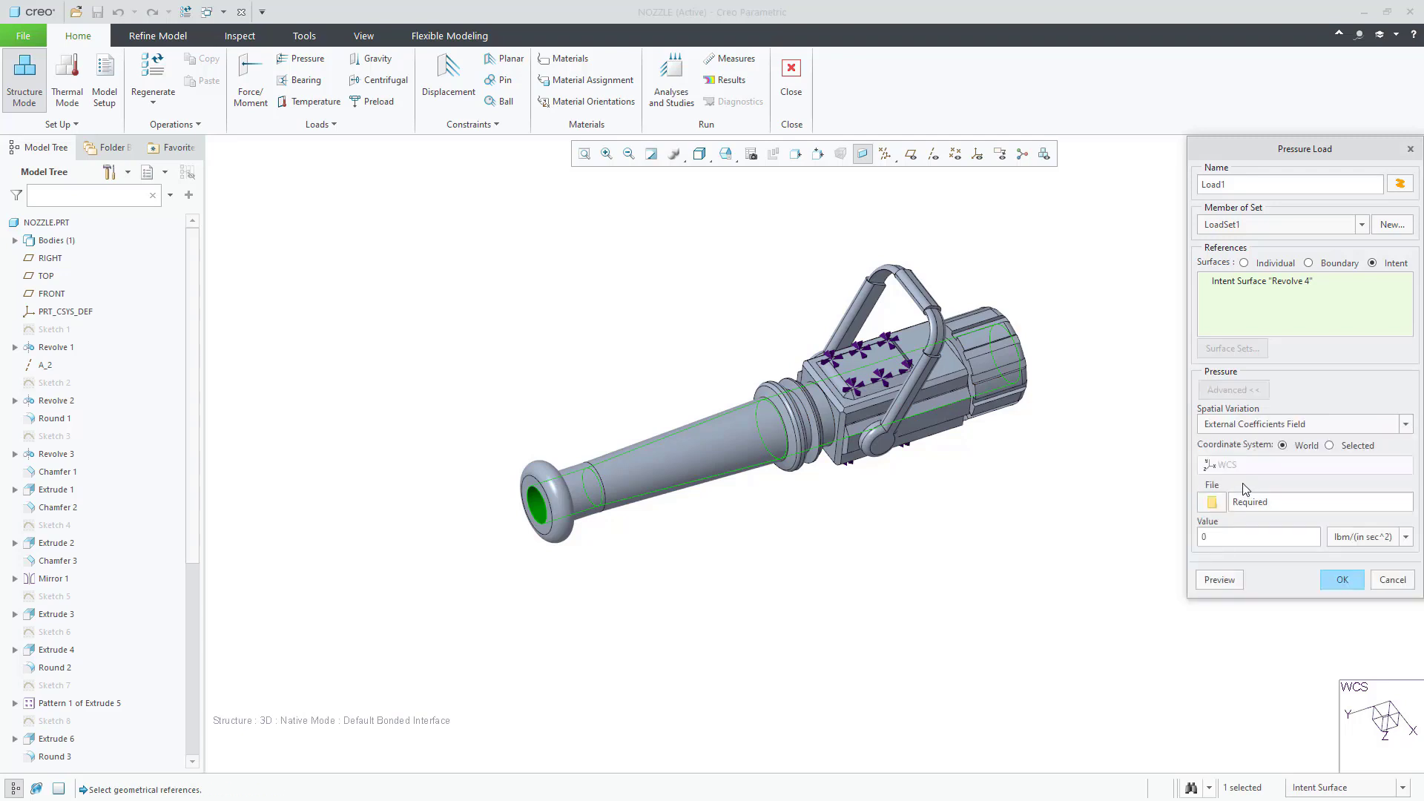
pyautogui.click(1214, 505)
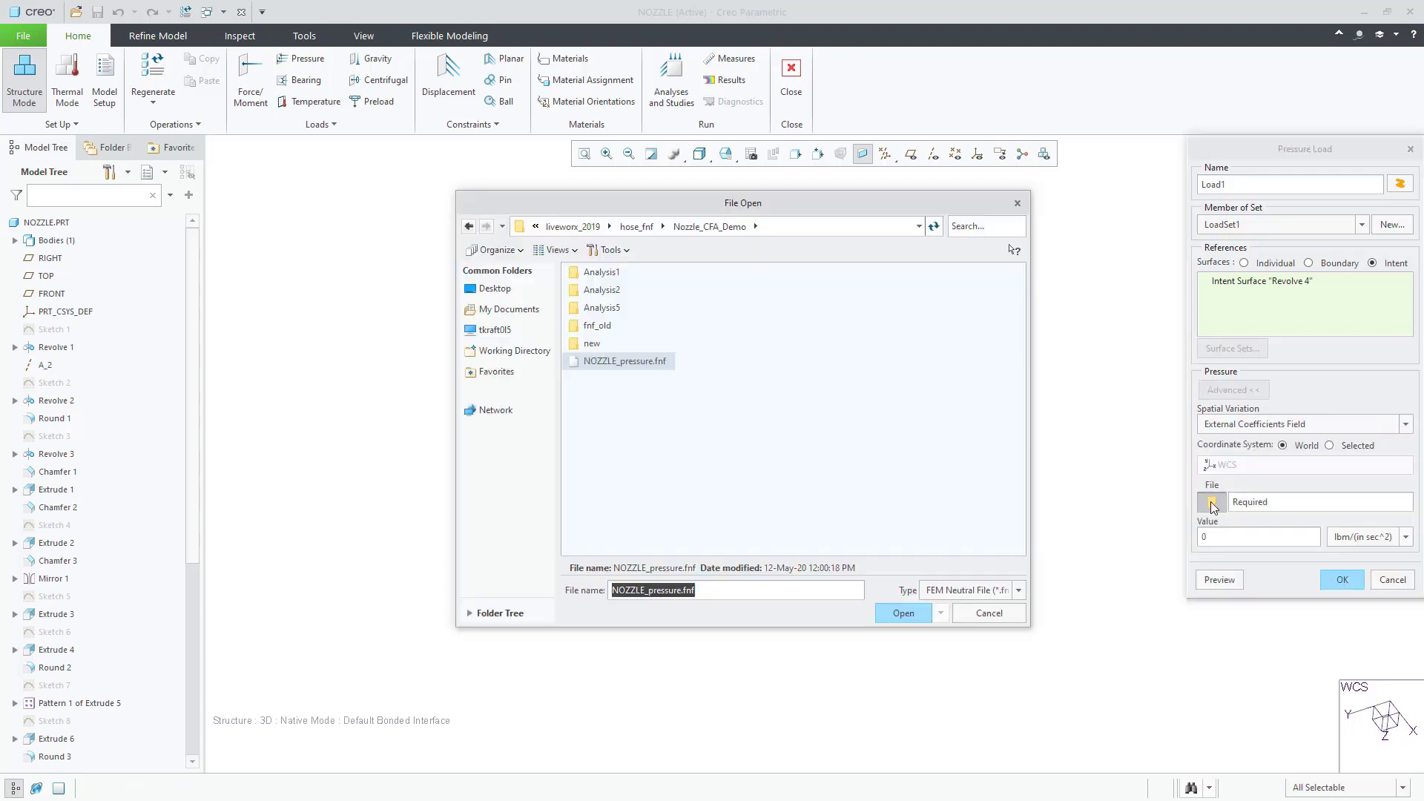
pyautogui.click(667, 362)
pyautogui.click(902, 603)
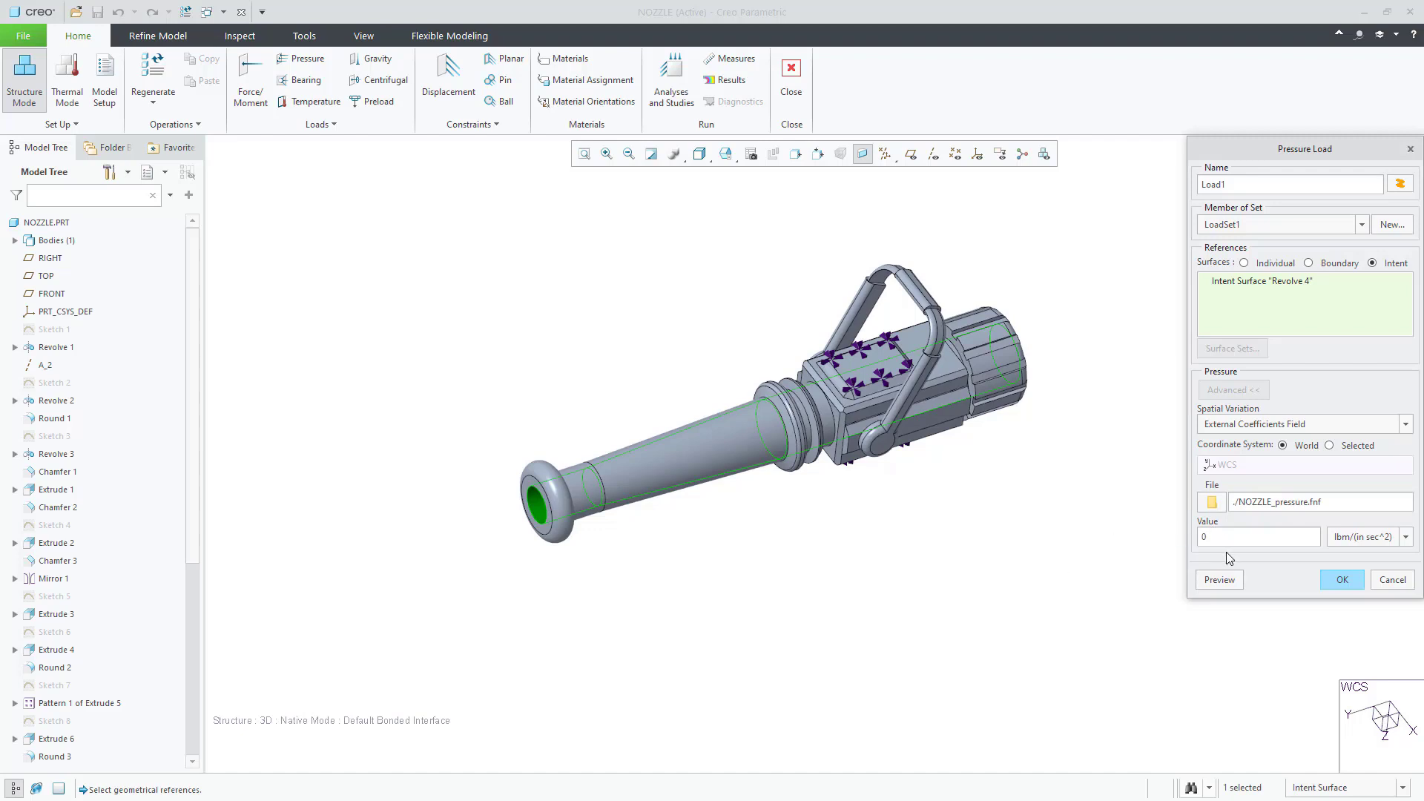
# Step: Set the pressure units to Pa, preview the mapped fringe, and accept Load1
pyautogui.click(1296, 746)
pyautogui.click(1368, 537)
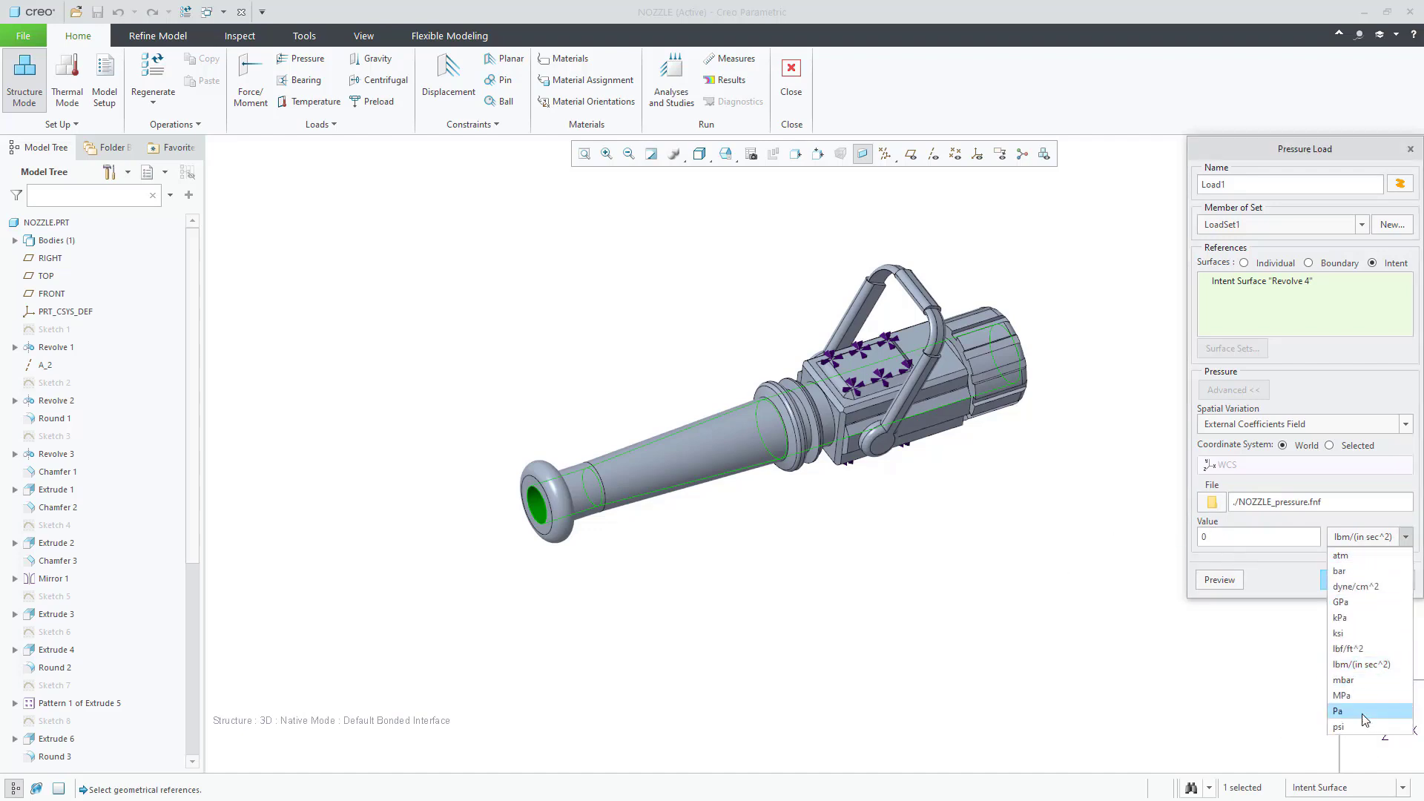
pyautogui.click(1359, 712)
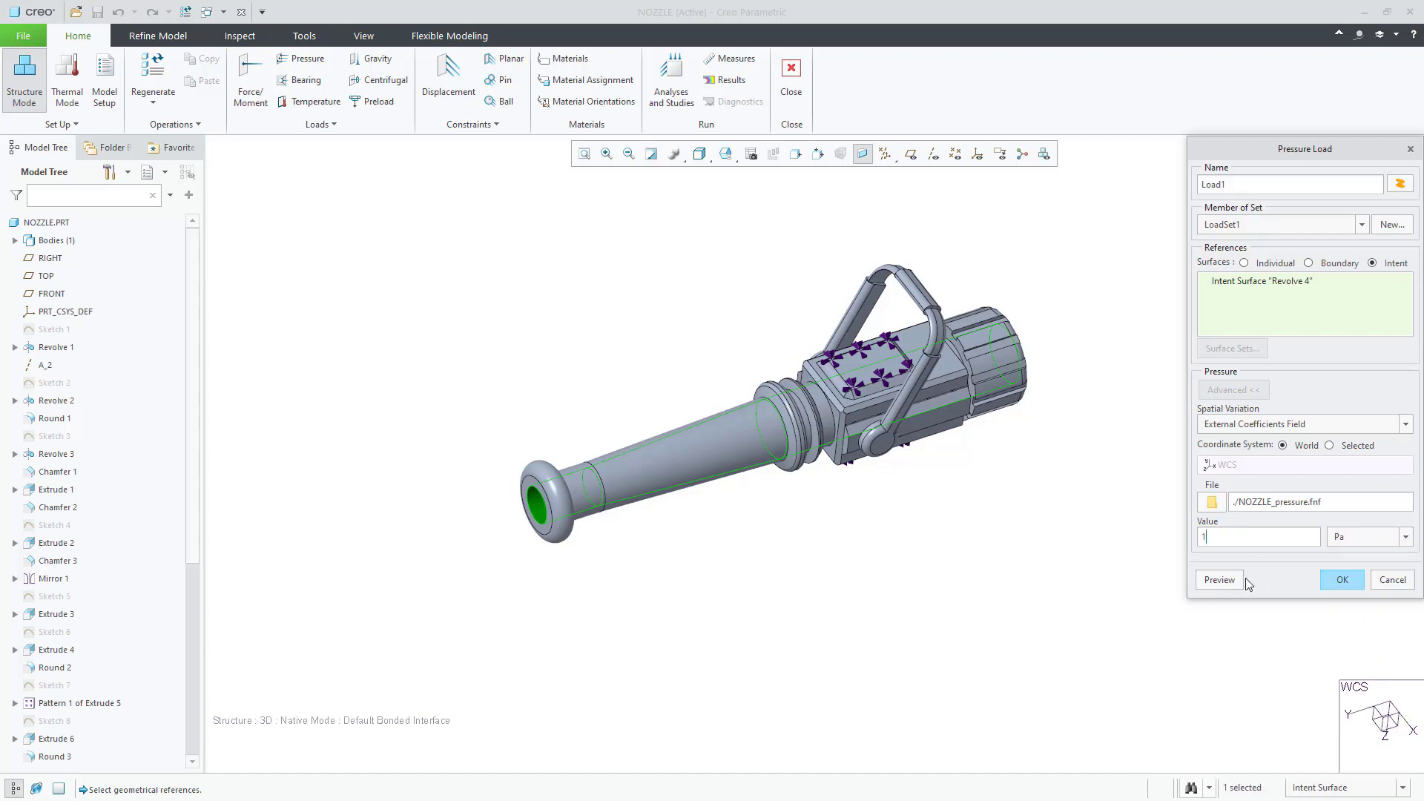
pyautogui.click(1234, 580)
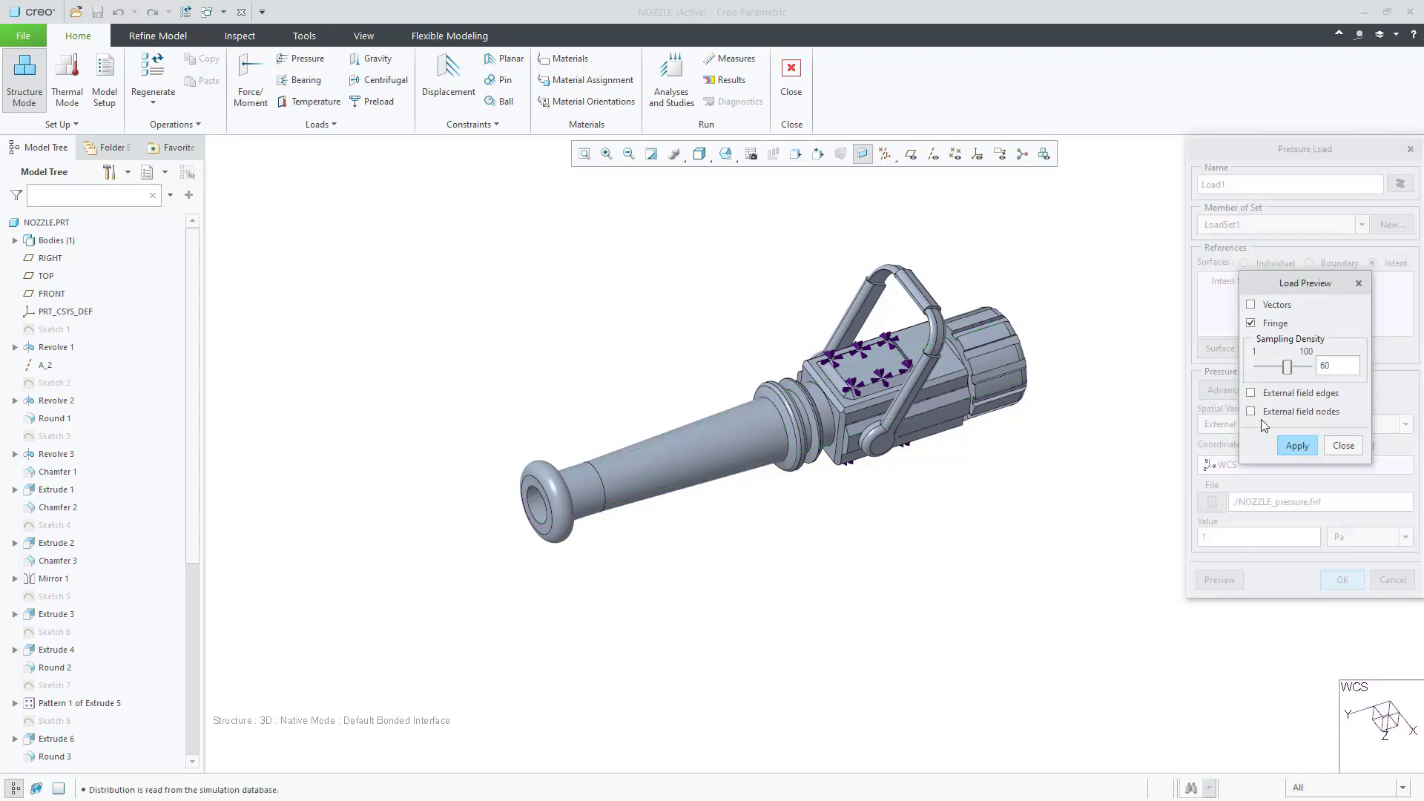
pyautogui.click(1297, 445)
pyautogui.moveTo(927, 475); pyautogui.dragTo(897, 438, button='middle')
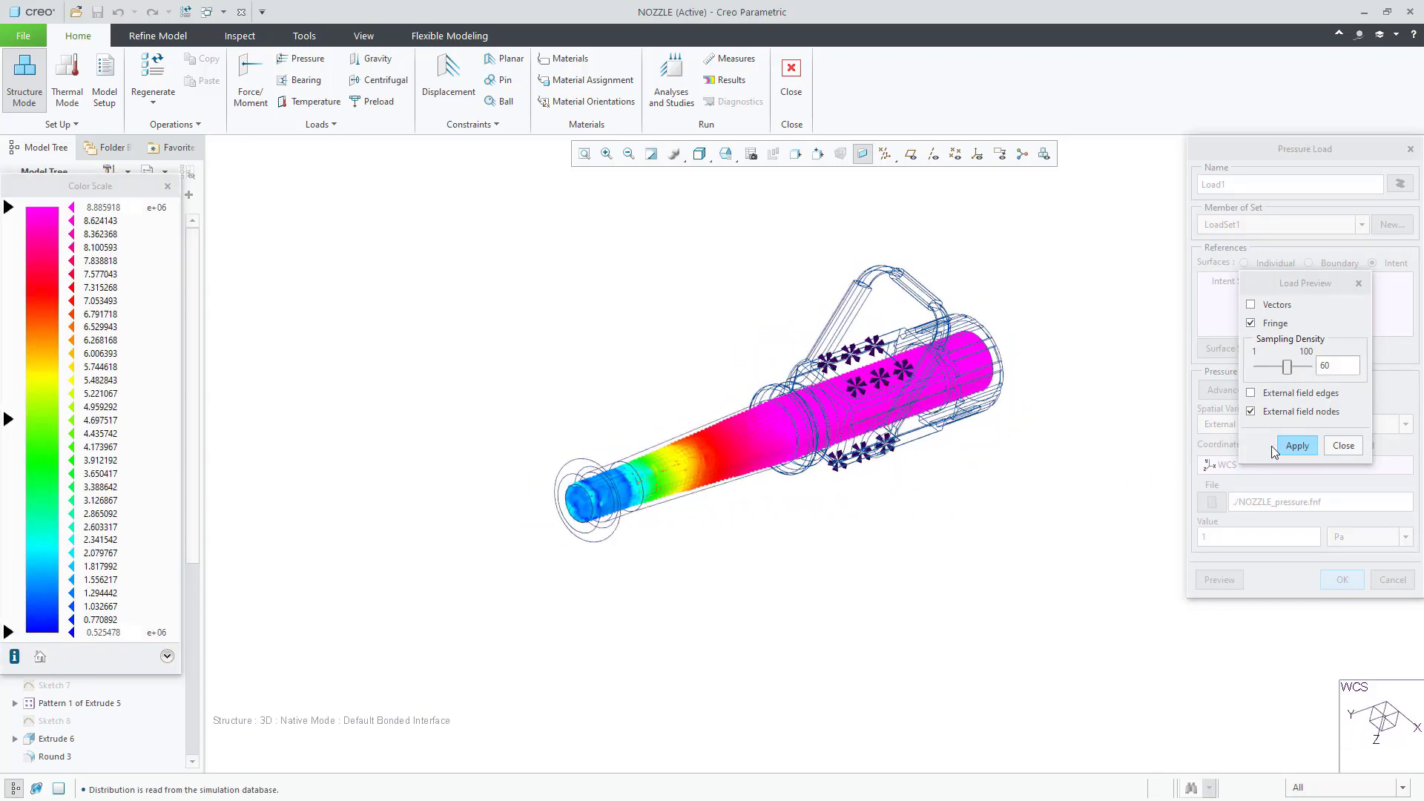
pyautogui.click(1343, 446)
pyautogui.click(1343, 580)
# Step: Assign the Legacy-Materials ss.mtl material to the nozzle
pyautogui.click(803, 442)
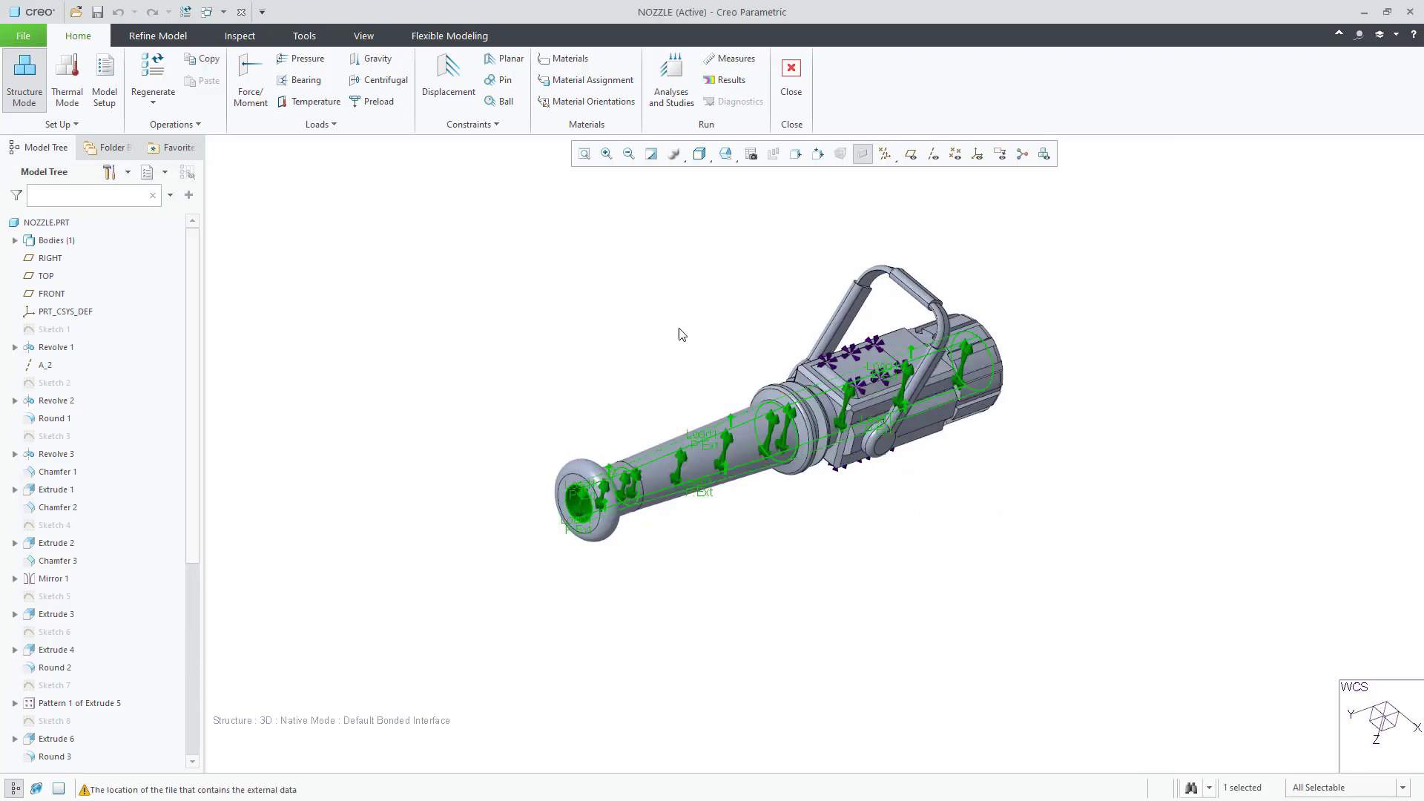
pyautogui.click(592, 80)
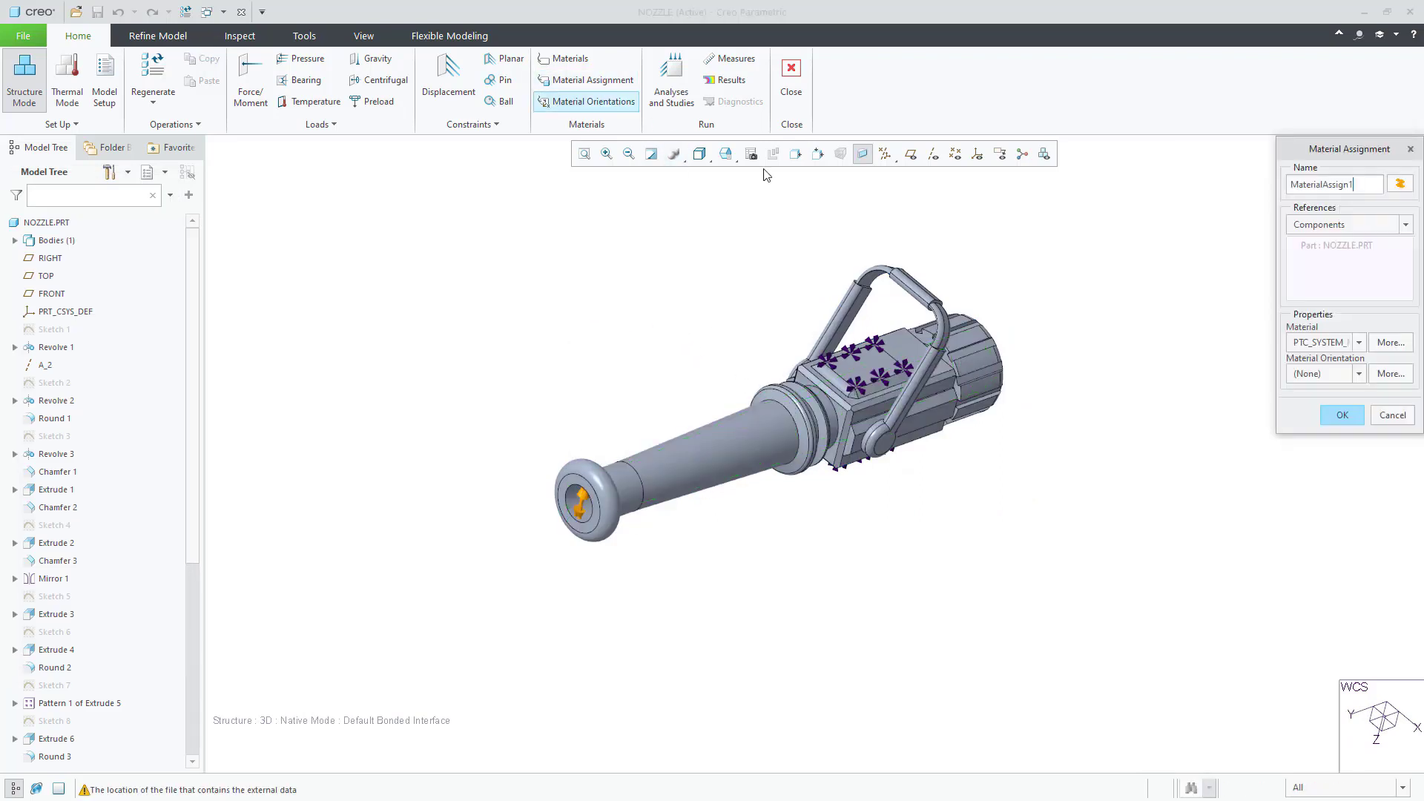
pyautogui.click(1391, 342)
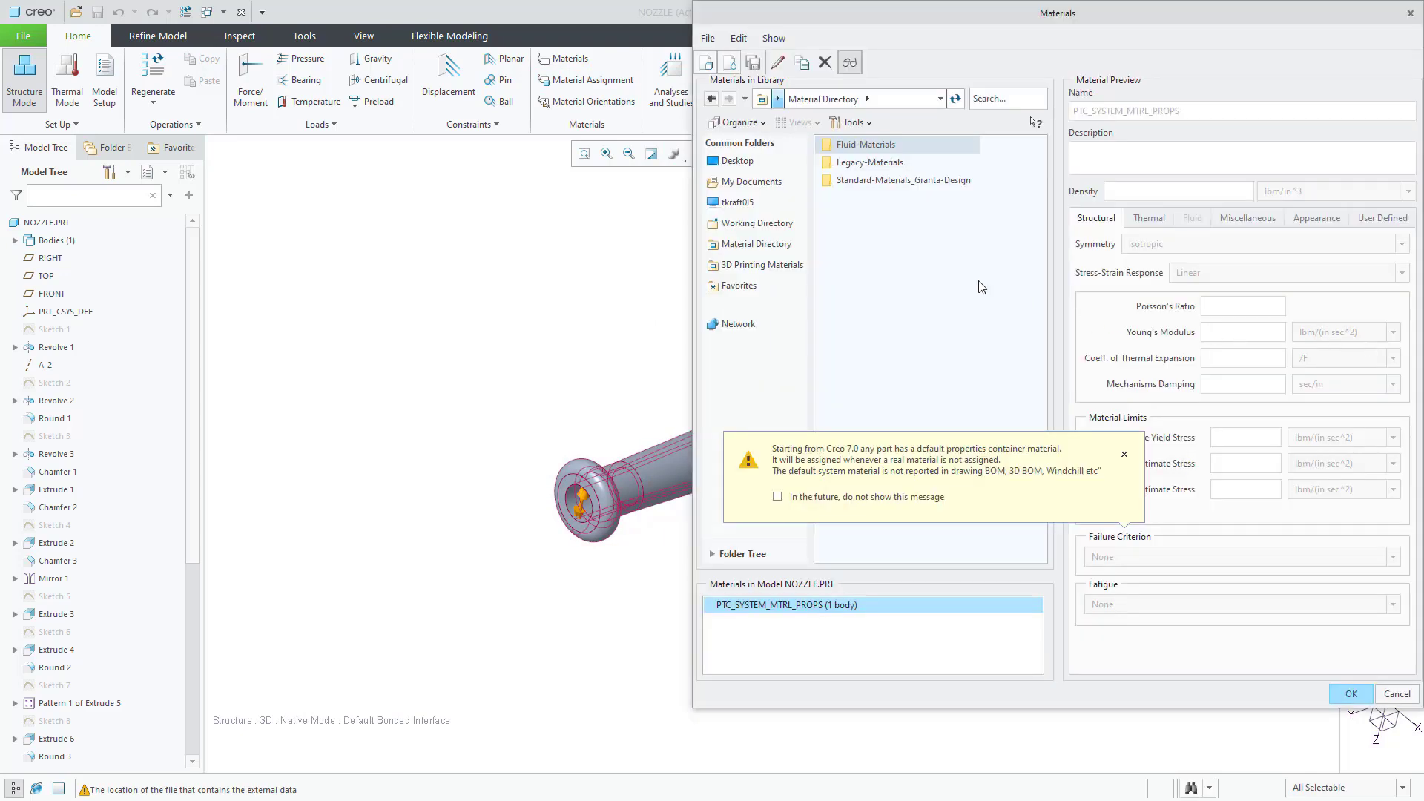
pyautogui.doubleClick(871, 169)
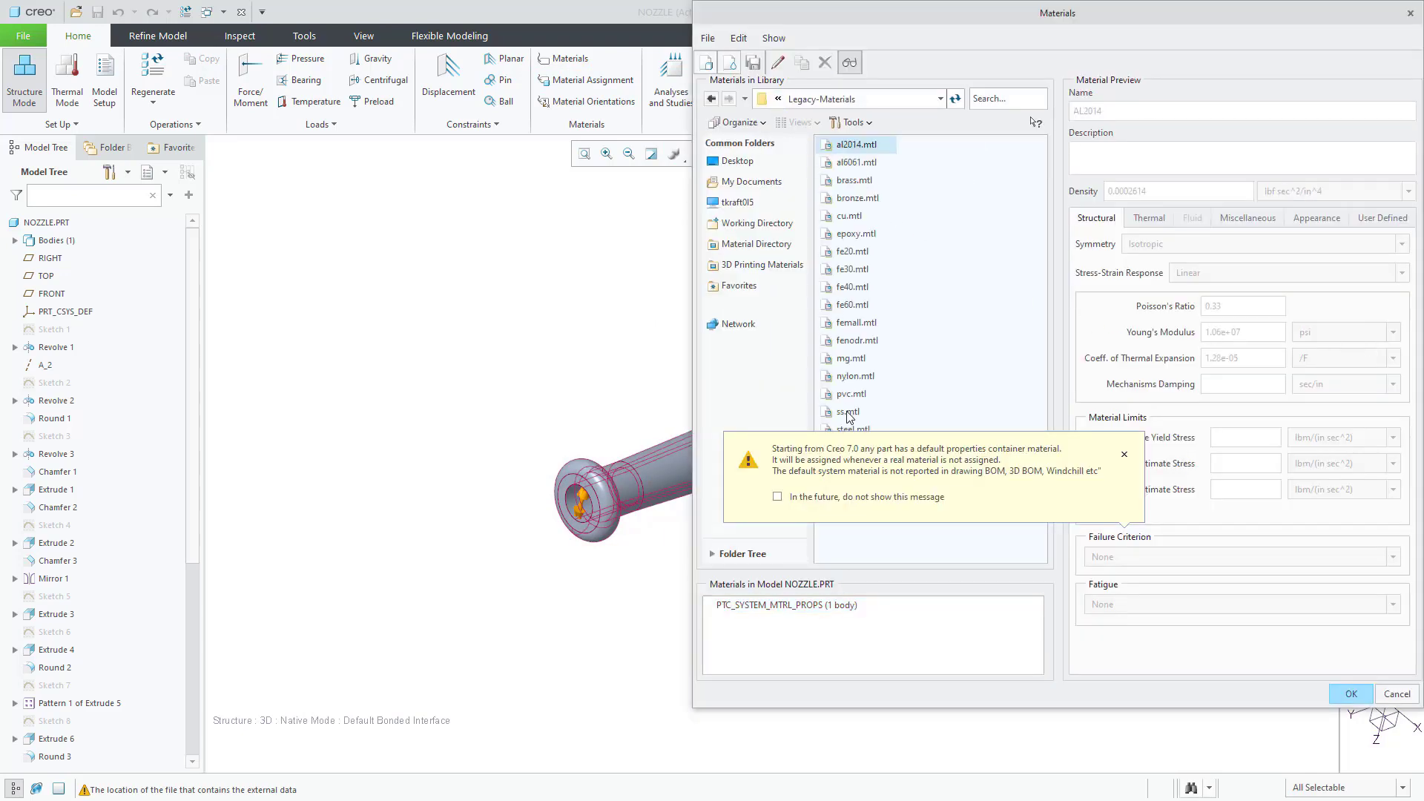
pyautogui.doubleClick(849, 413)
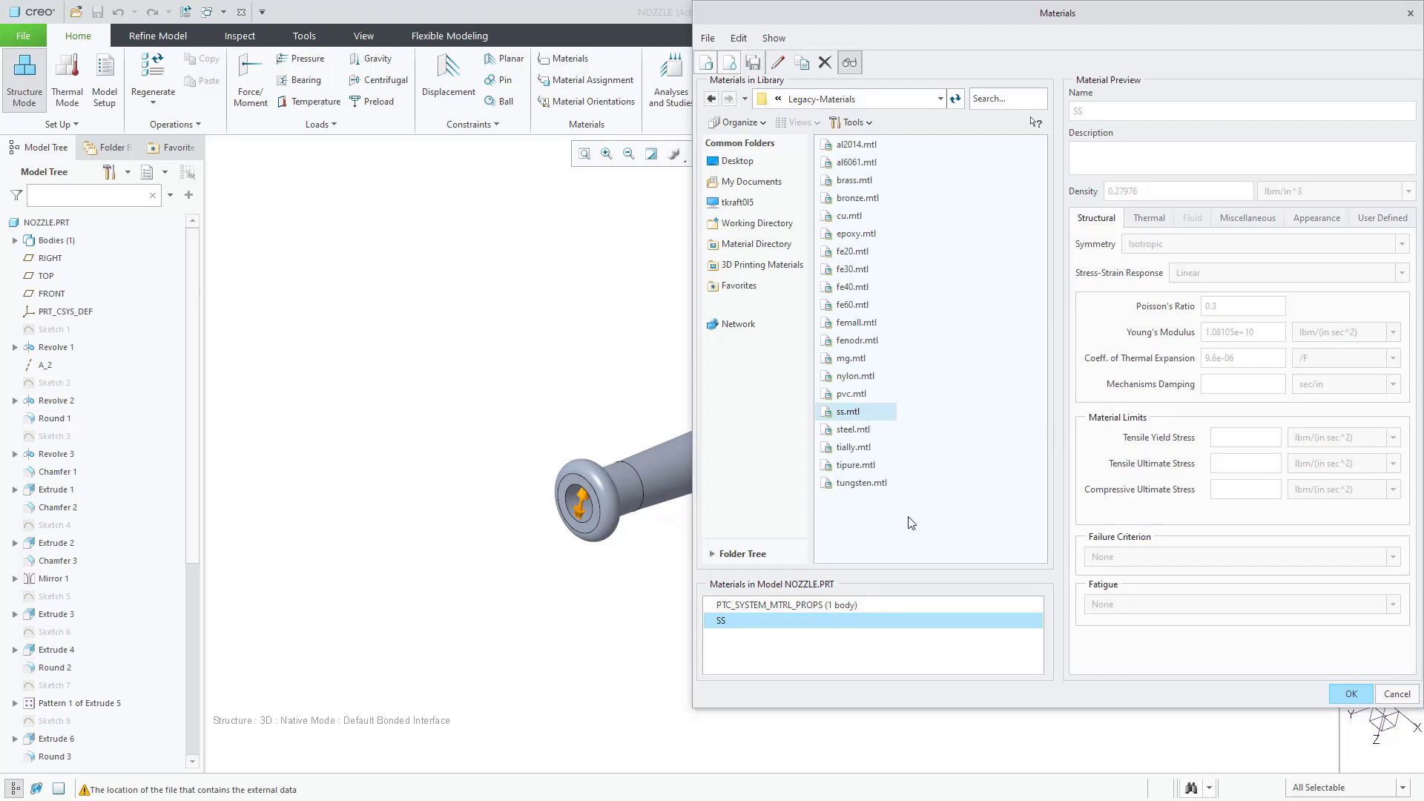
pyautogui.click(1341, 696)
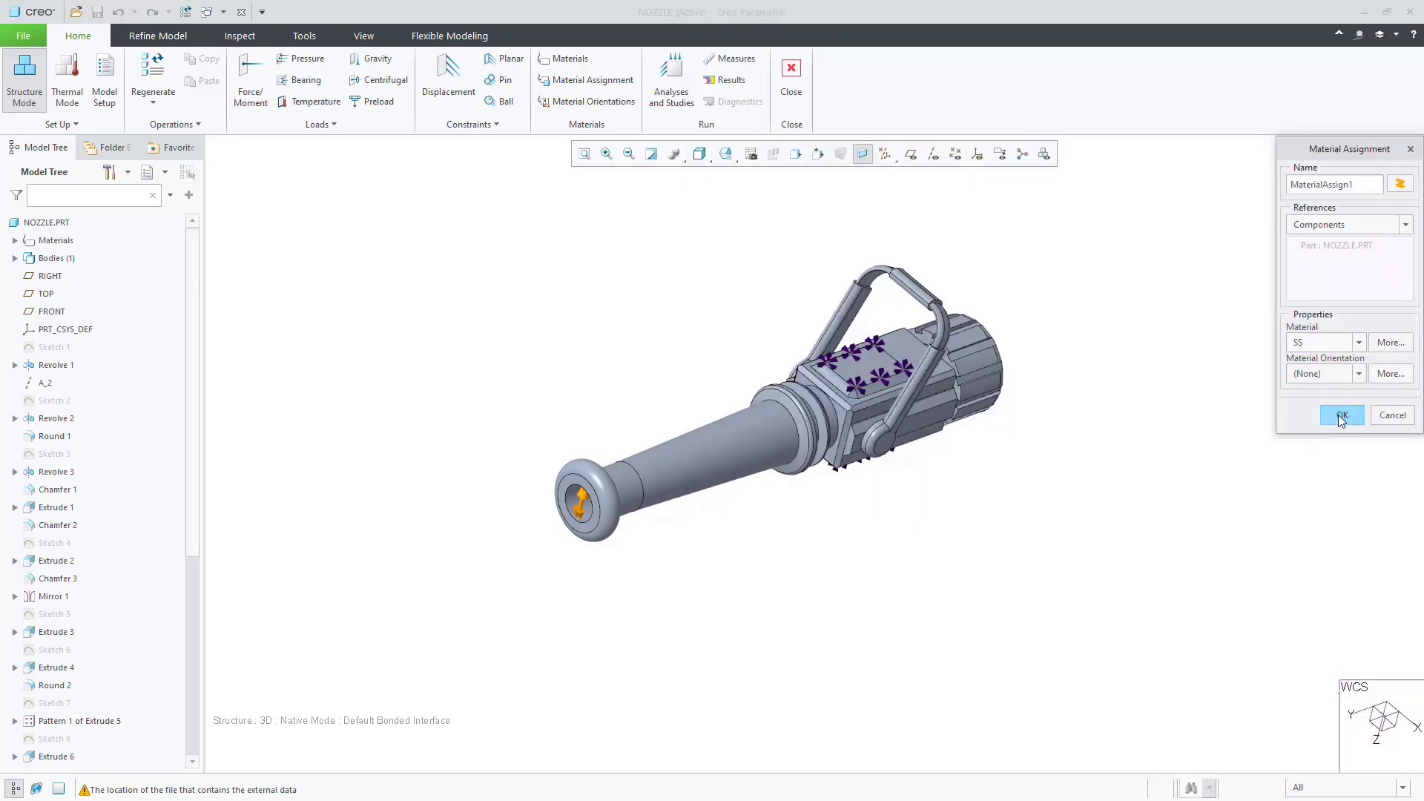
pyautogui.click(1340, 414)
# Step: Create static analysis Analysis10 and run it to completion
pyautogui.click(675, 95)
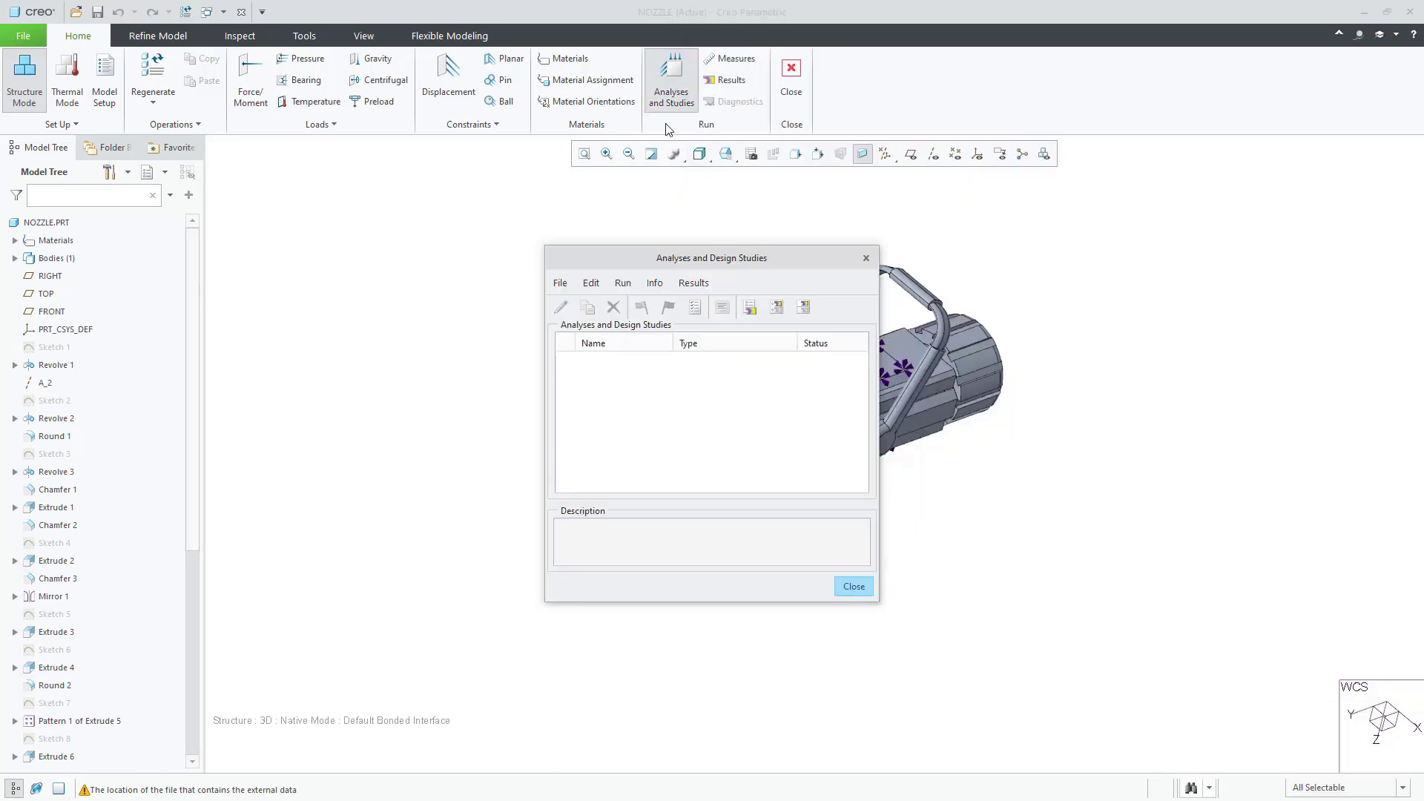
pyautogui.click(568, 286)
pyautogui.click(531, 312)
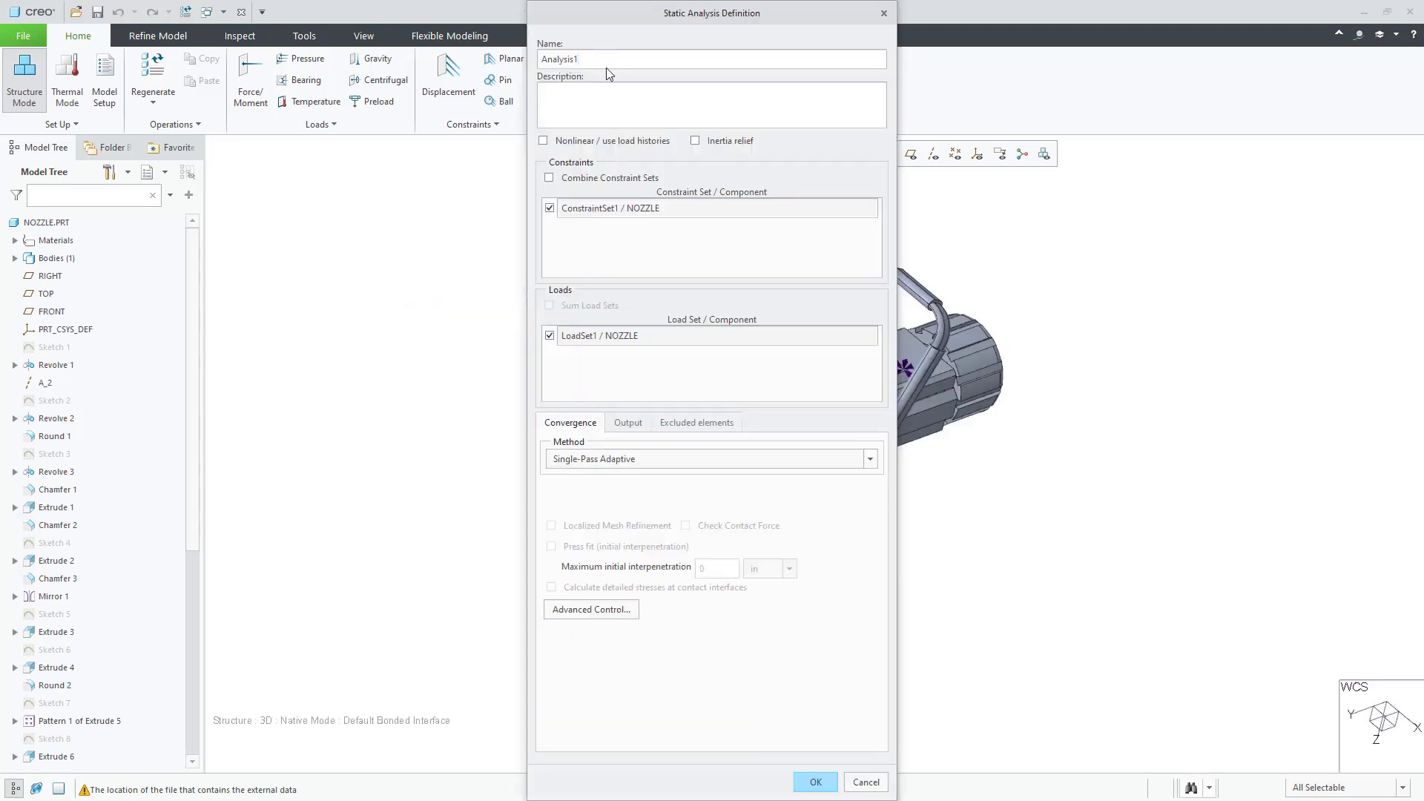
pyautogui.write('0')
pyautogui.click(819, 784)
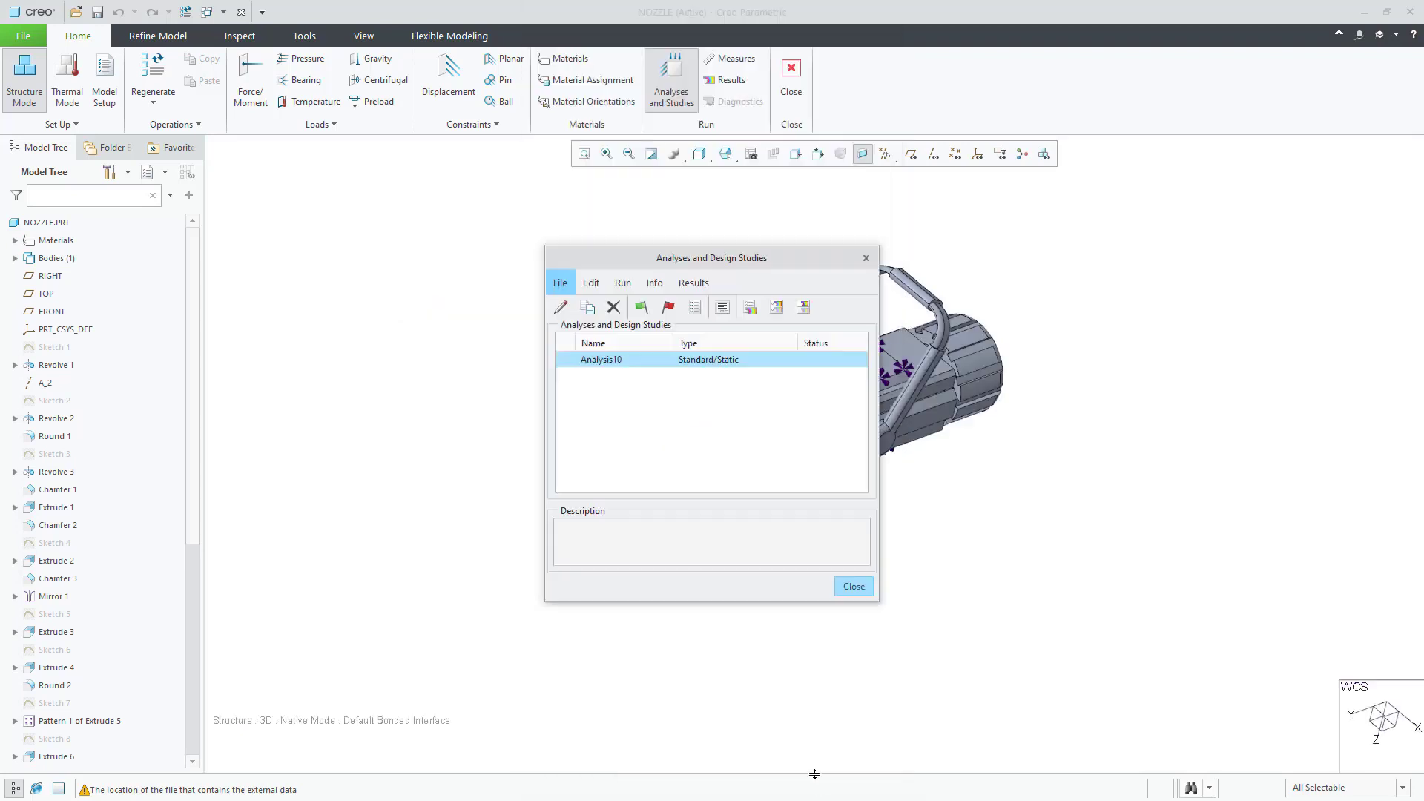
pyautogui.click(638, 307)
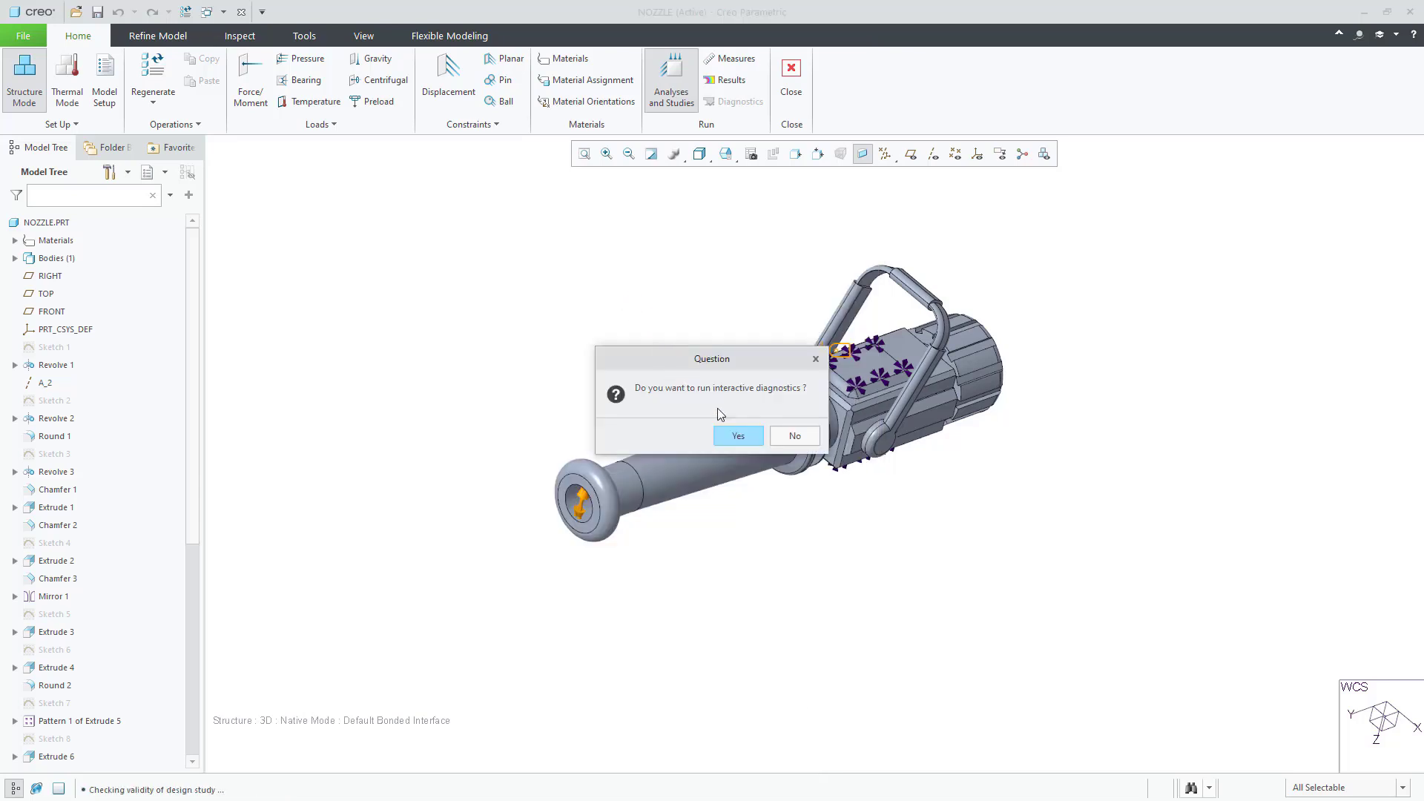
pyautogui.click(734, 436)
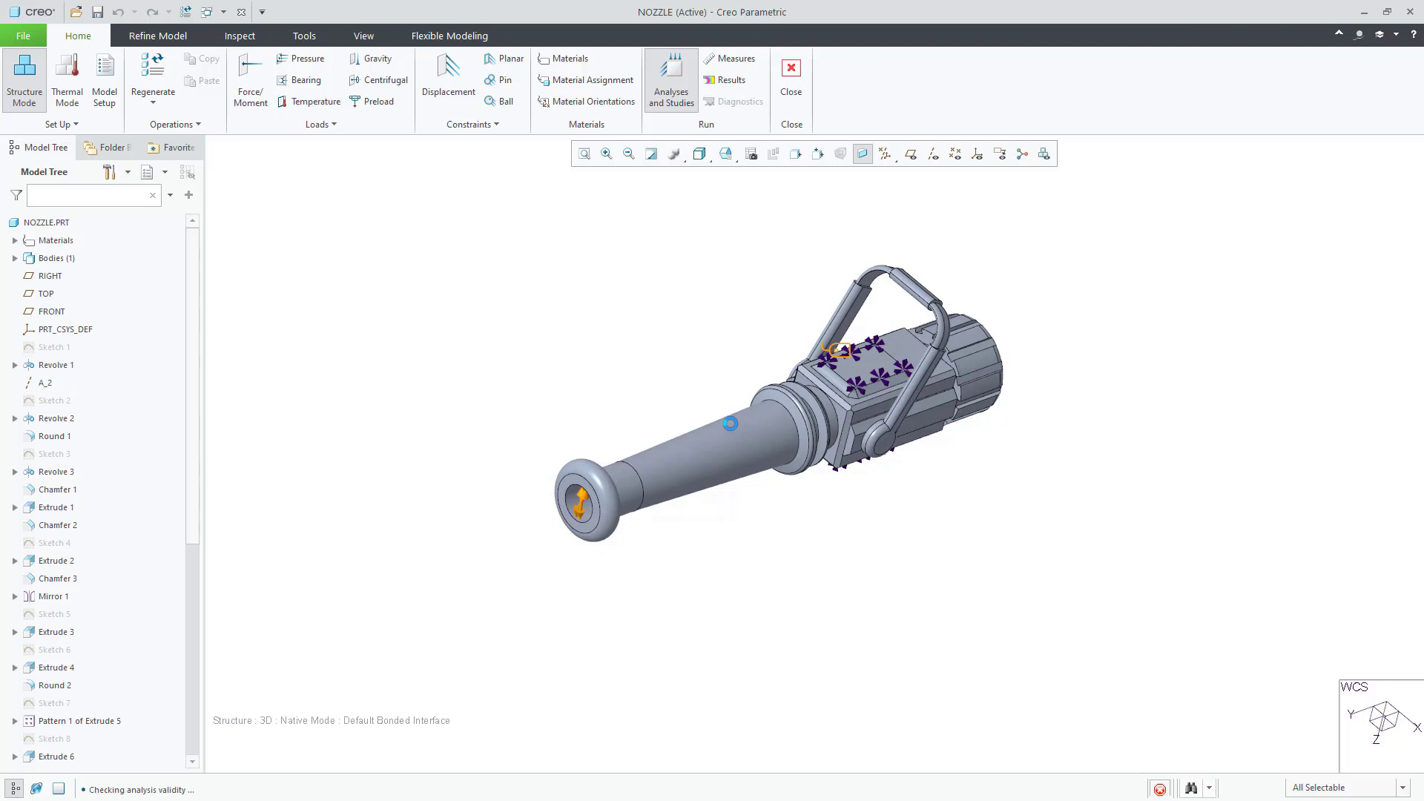
pyautogui.click(722, 307)
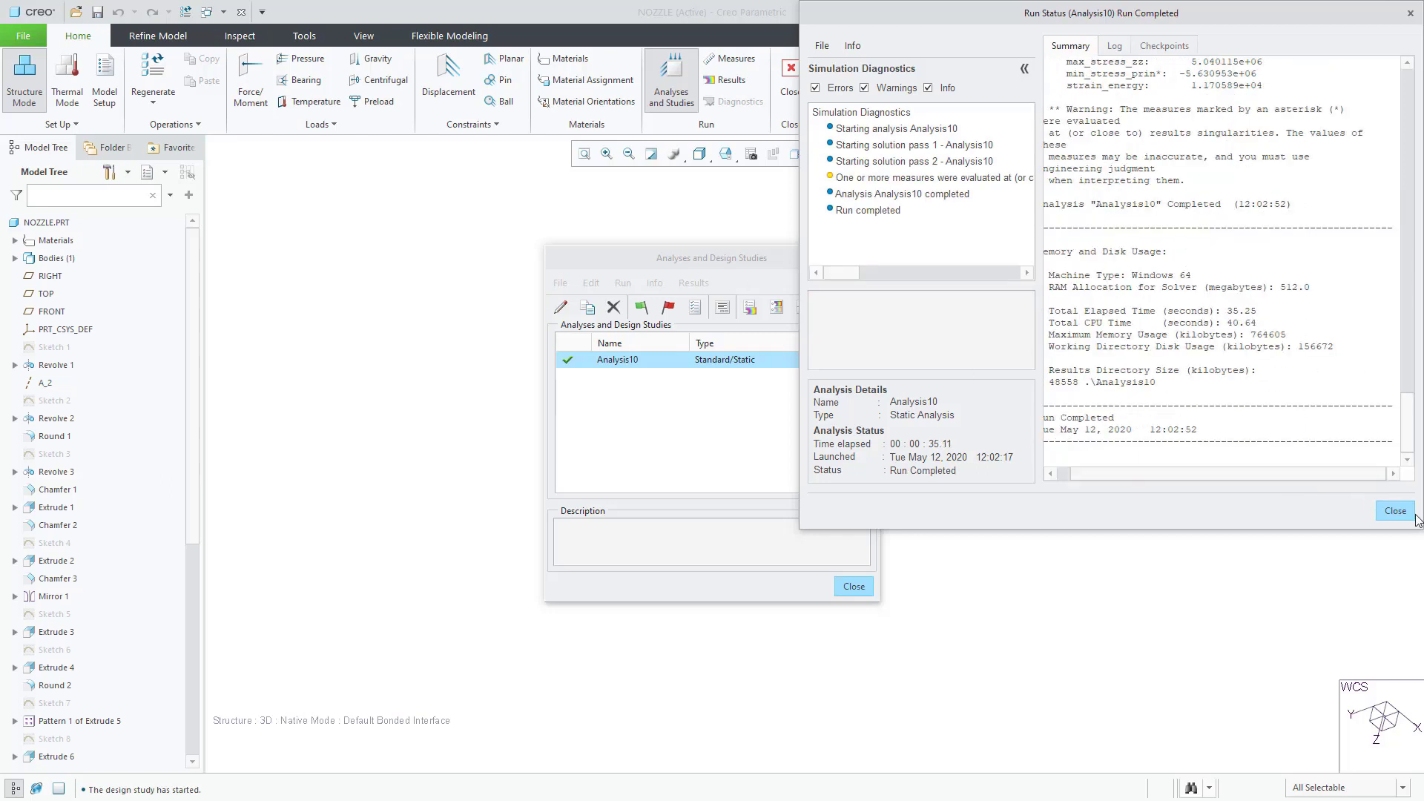
pyautogui.click(1394, 511)
# Step: Display Analysis10's stress results in MPa with the nozzle turned horizontal
pyautogui.click(752, 308)
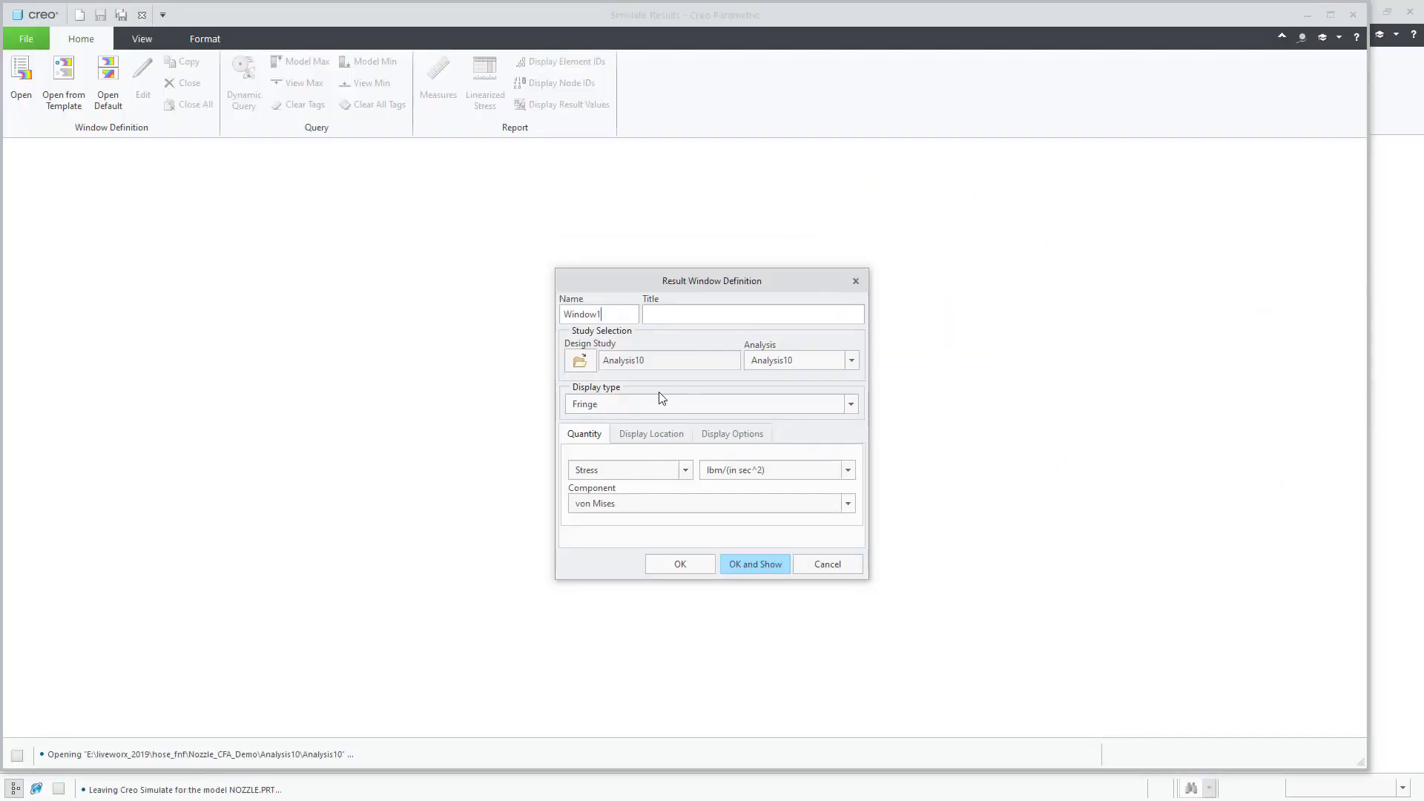
pyautogui.click(731, 473)
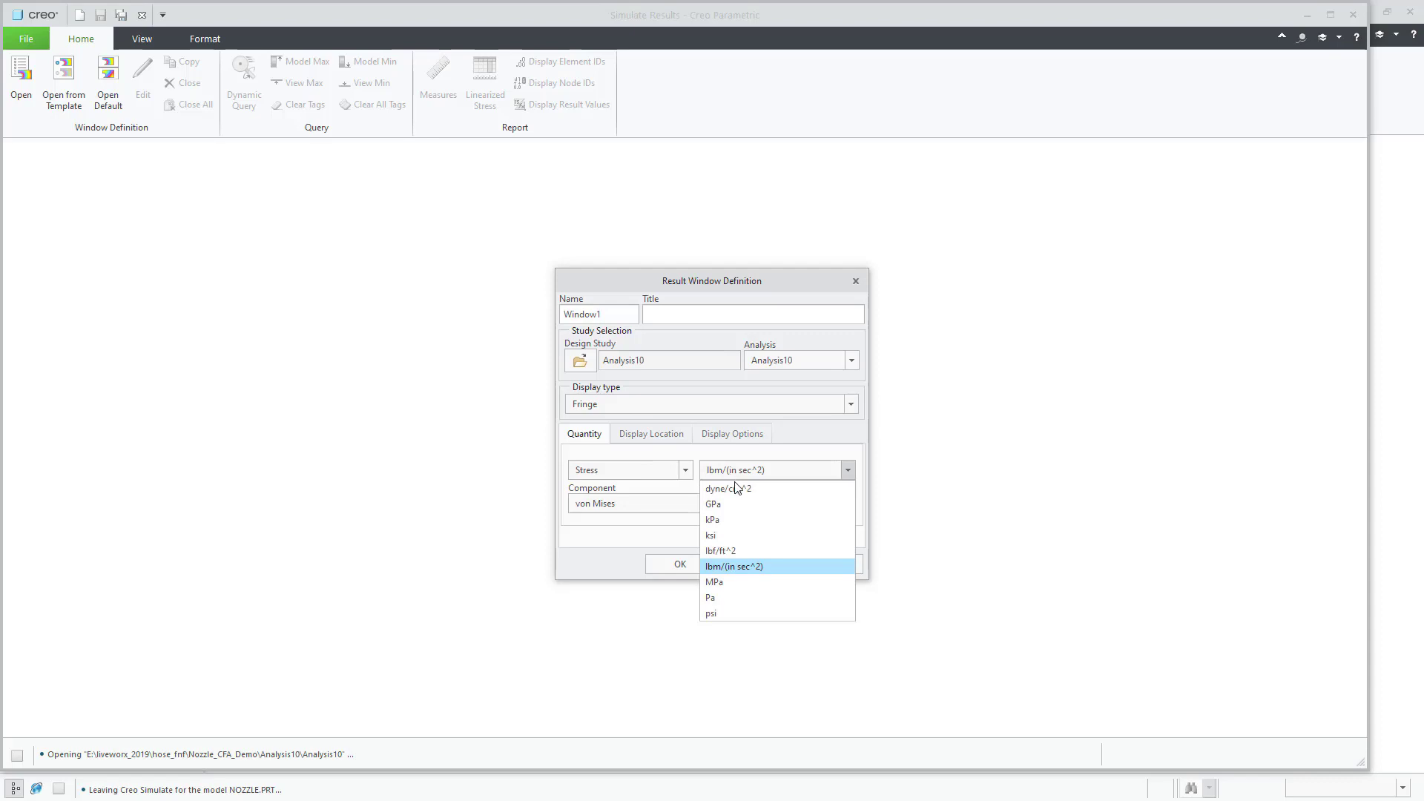
pyautogui.click(749, 586)
pyautogui.click(749, 436)
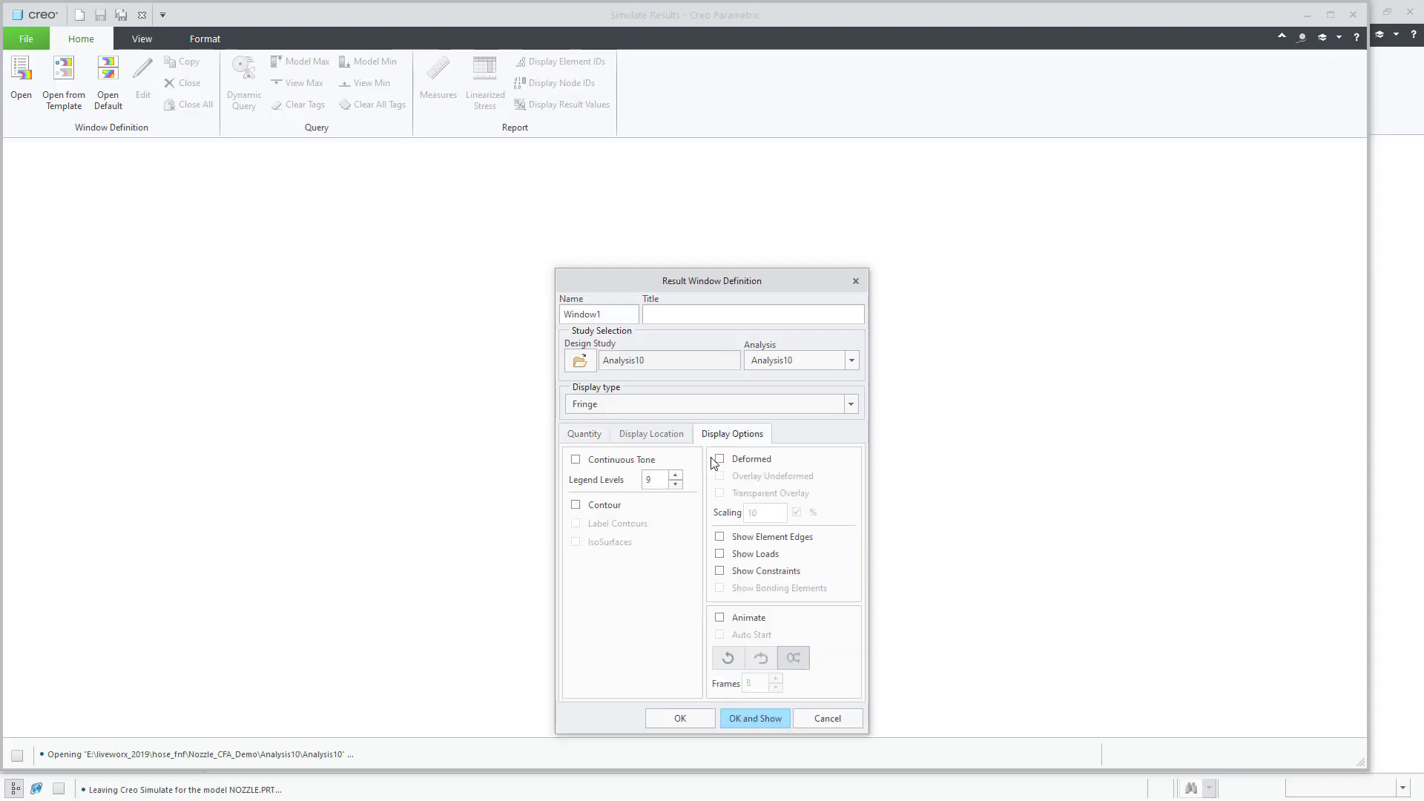
pyautogui.click(764, 721)
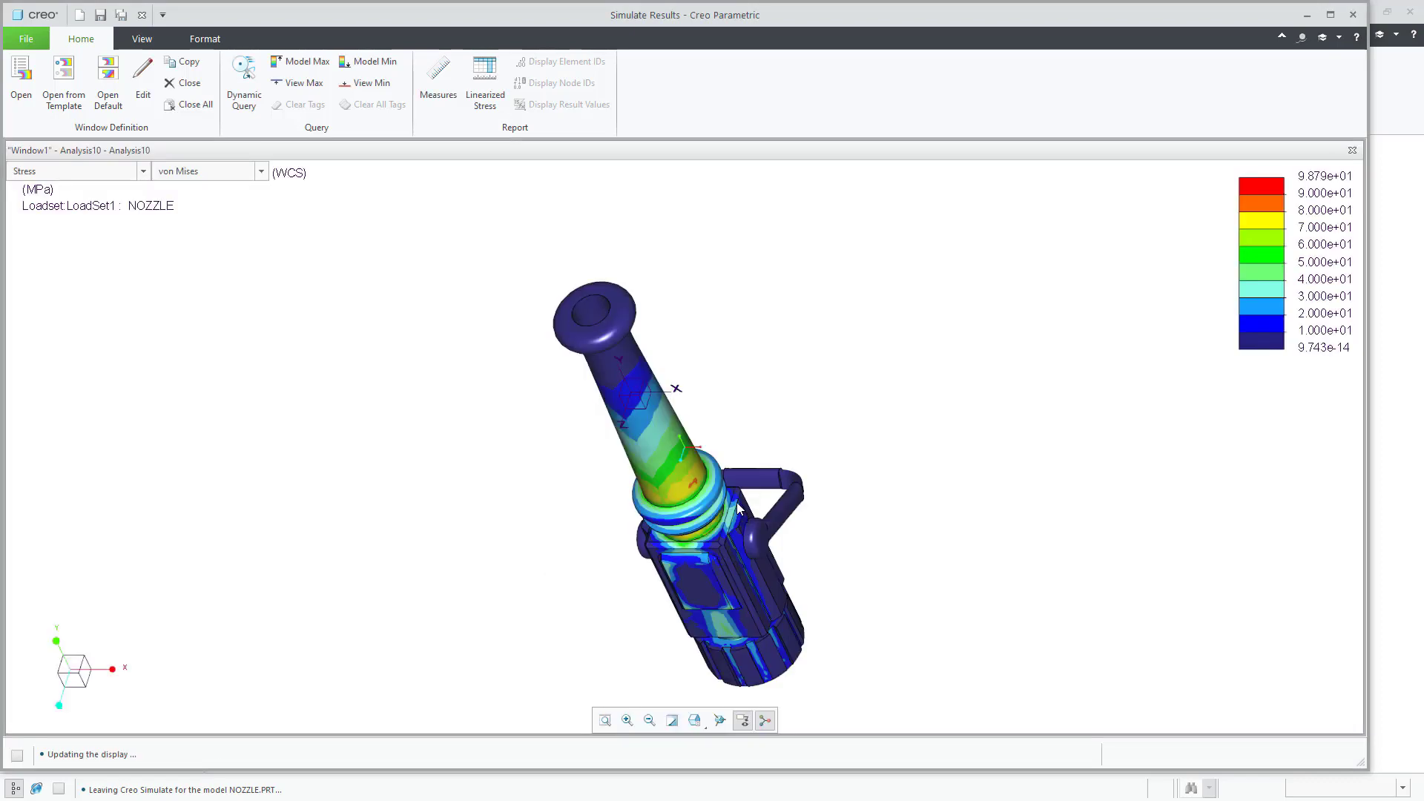
pyautogui.moveTo(738, 508); pyautogui.dragTo(593, 618, button='middle')
pyautogui.scroll(-2, 676, 575)
pyautogui.scroll(2, 777, 544)
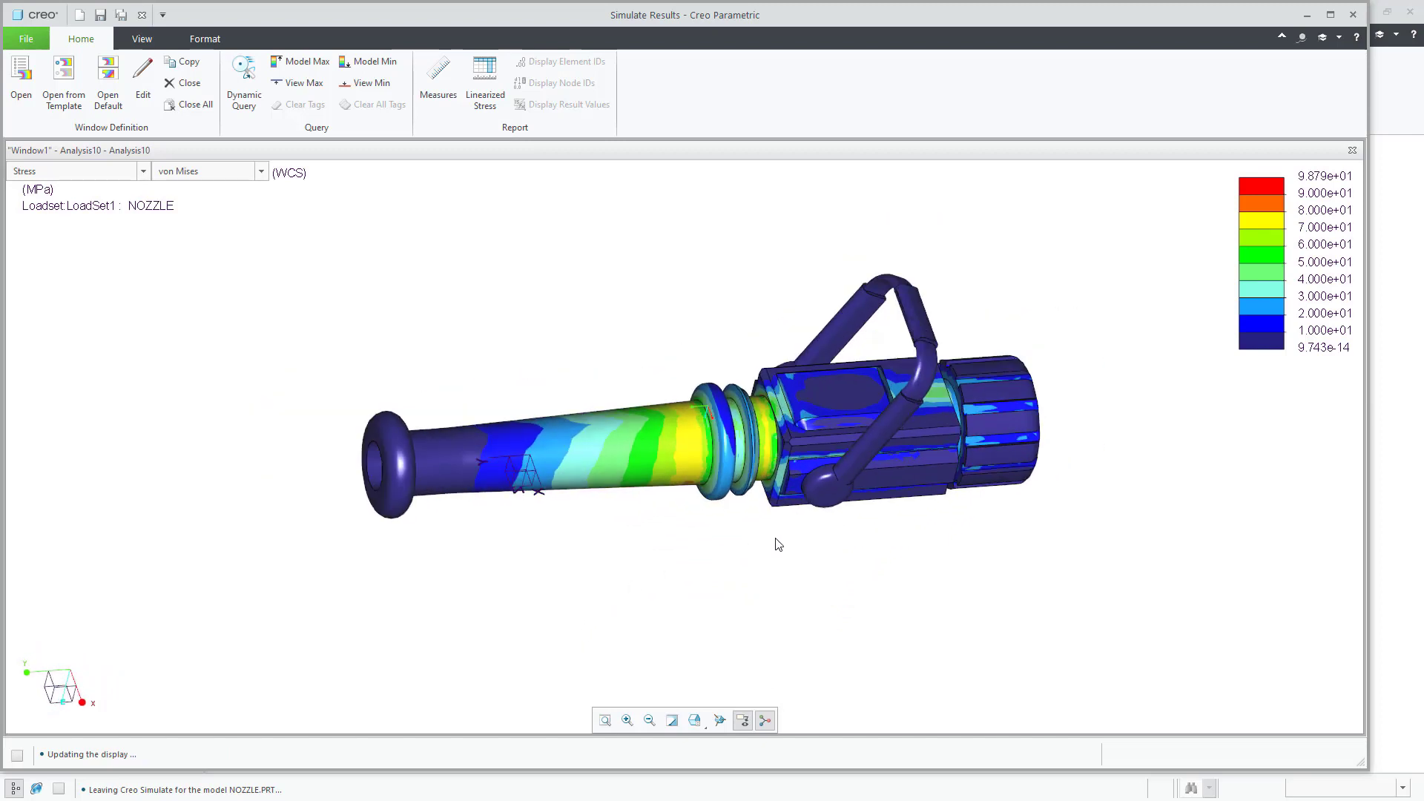
# Step: Switch the plotted result to displacement magnitude, peaking at 8.4118E-04 in
pyautogui.click(116, 181)
pyautogui.press('Escape')
pyautogui.press('Down')
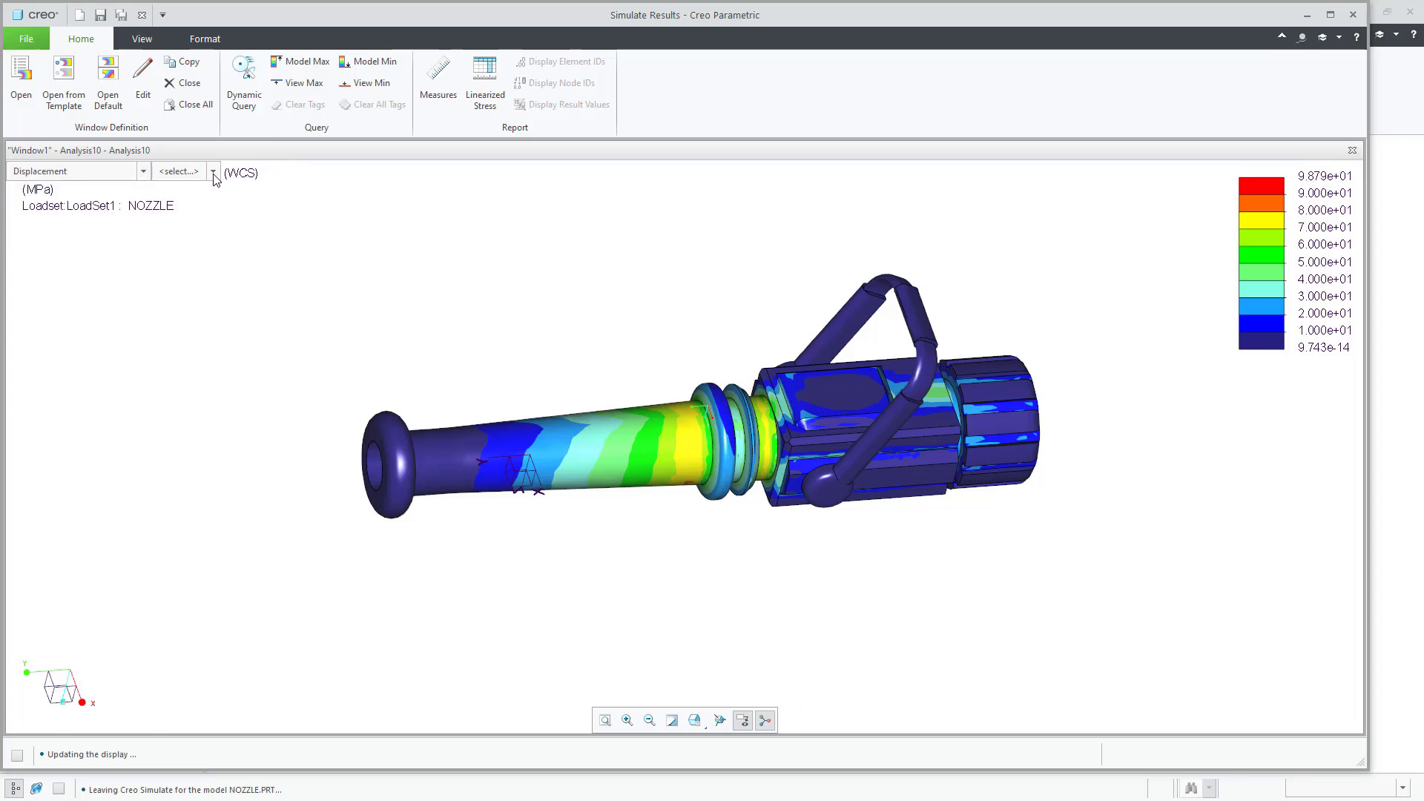
pyautogui.click(213, 172)
pyautogui.click(178, 186)
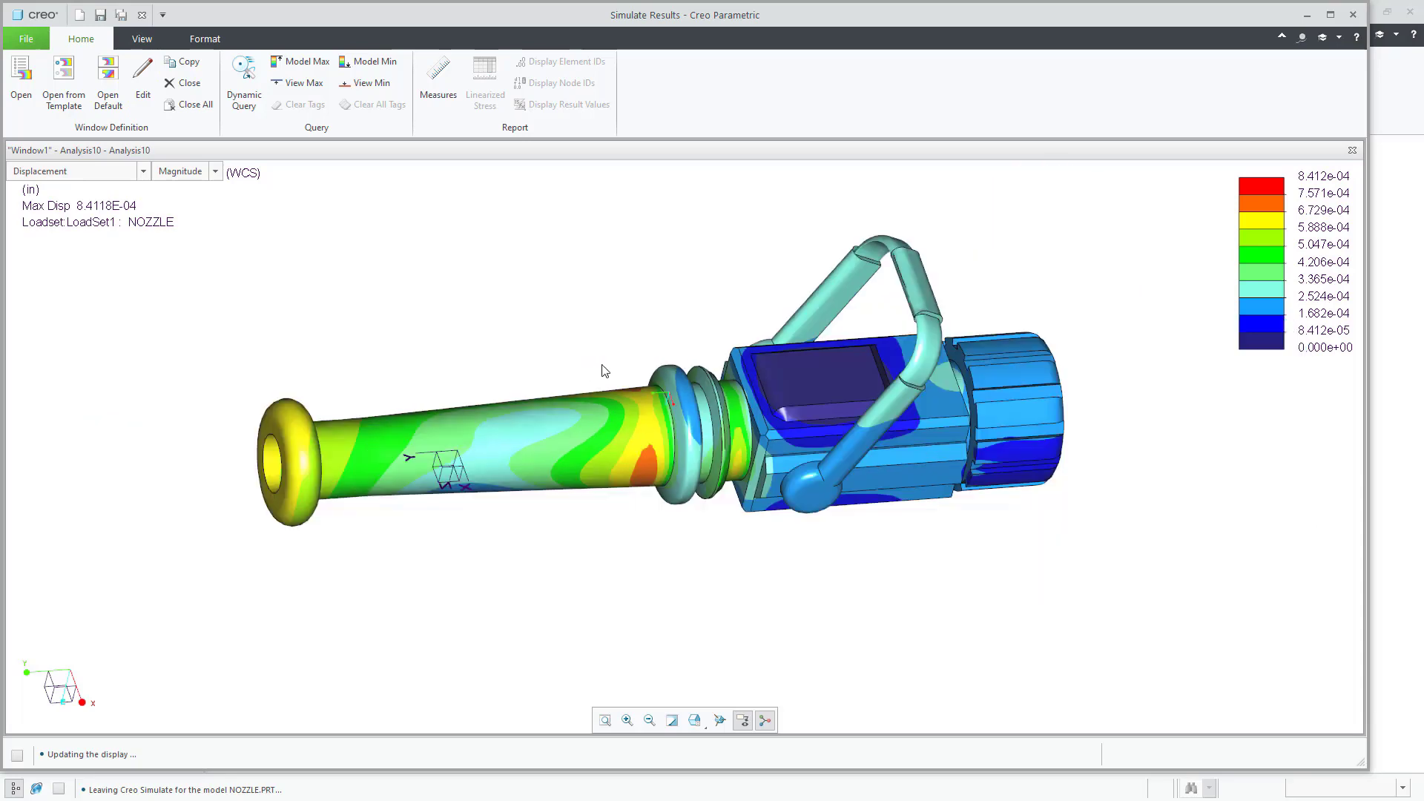
pyautogui.moveTo(646, 363); pyautogui.dragTo(986, 383, button='middle')
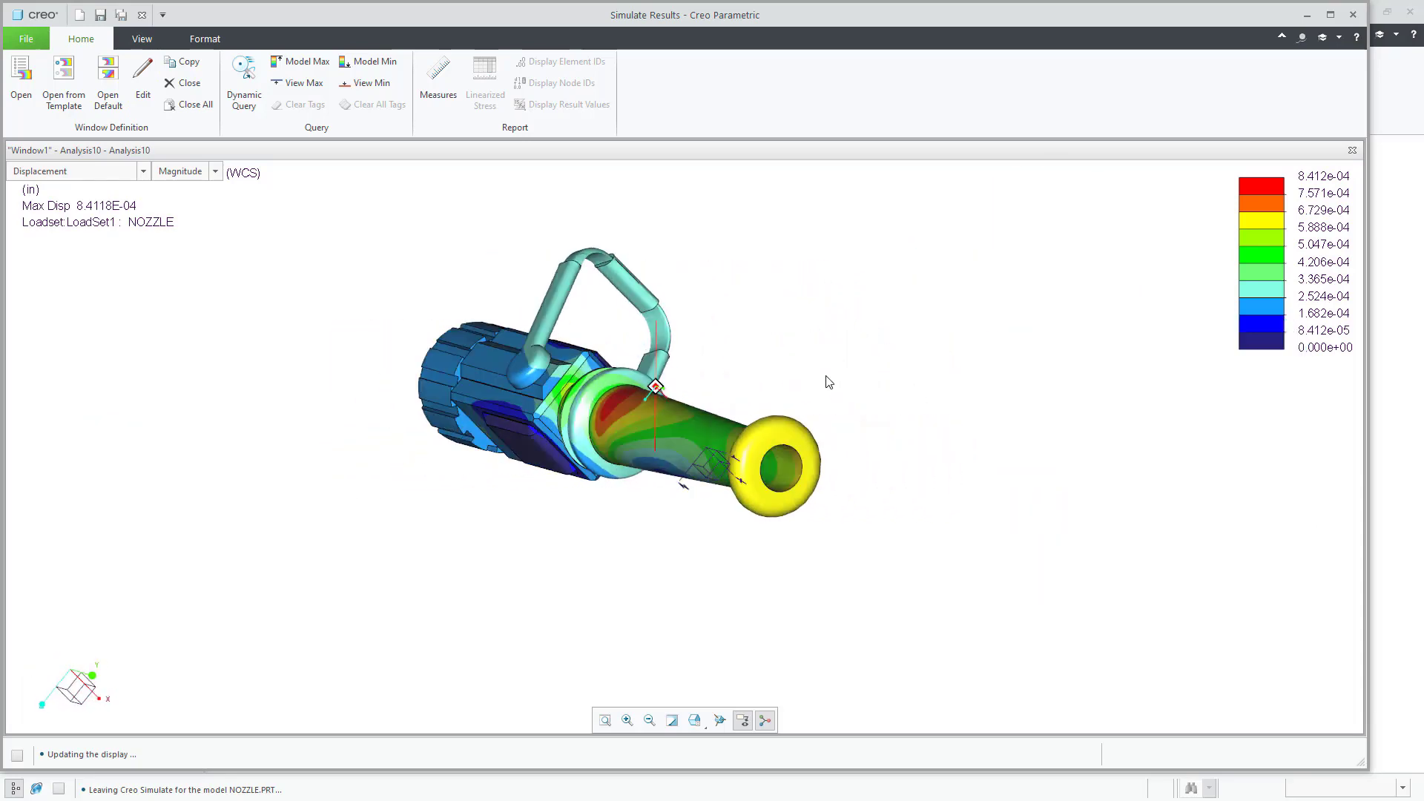
# Step: Spin the nozzle model to look over the displacement results
pyautogui.moveTo(815, 381)
pyautogui.mouseDown(button='middle')
pyautogui.moveTo(598, 324)
pyautogui.moveTo(654, 358)
pyautogui.mouseUp(button='middle')
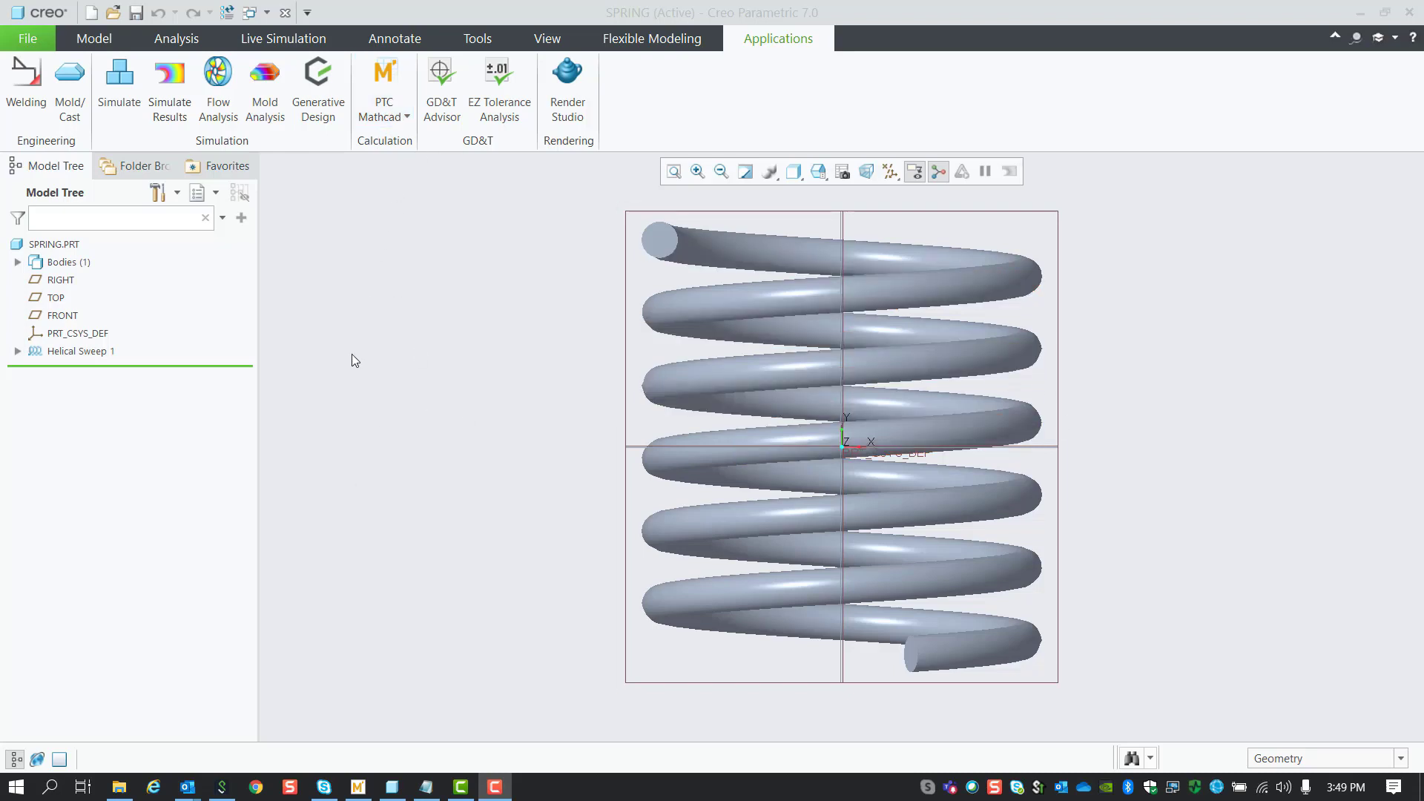
# Step: Insert the spring.mcdx worksheet into SPRING.PRT via PTC Mathcad > Insert Worksheet
pyautogui.click(401, 116)
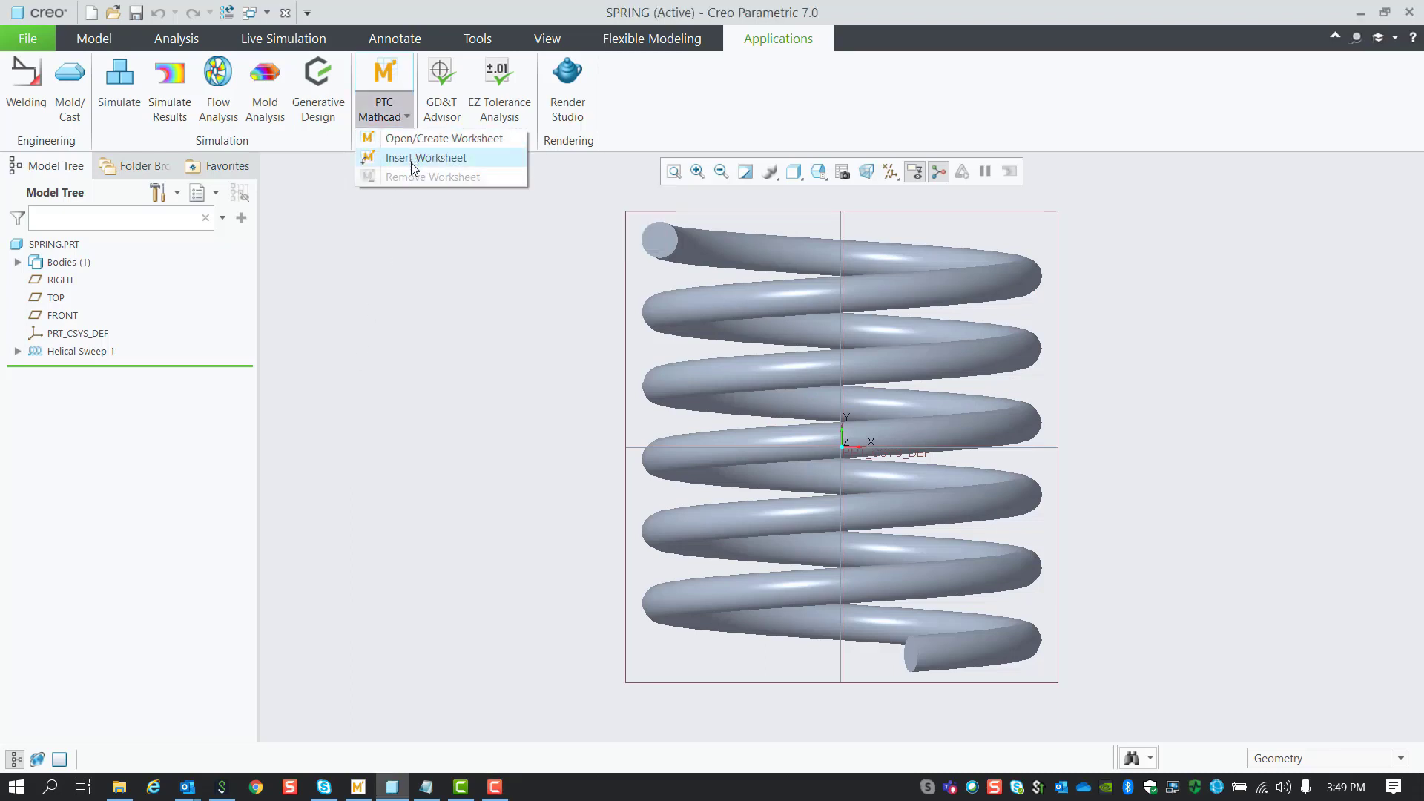
pyautogui.click(411, 158)
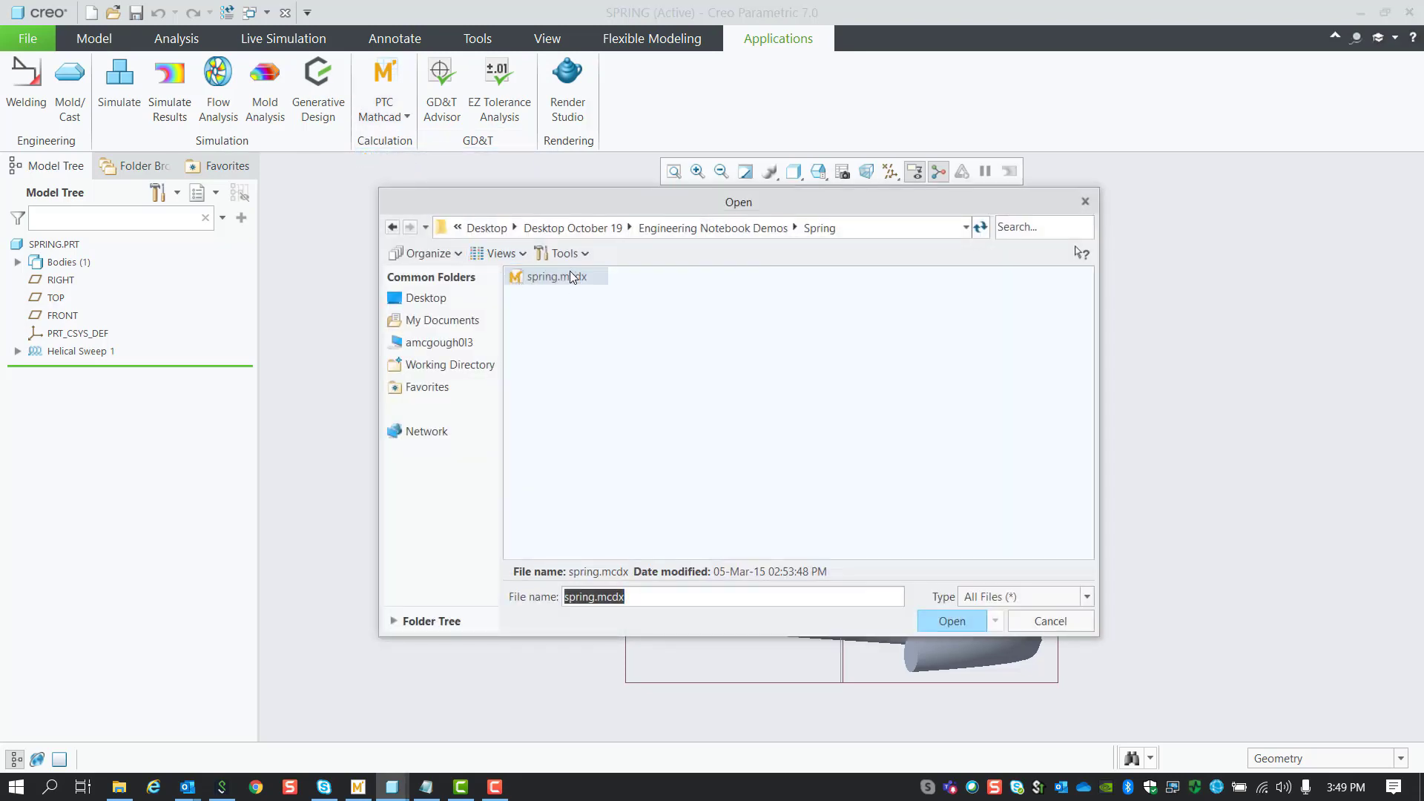
pyautogui.doubleClick(571, 277)
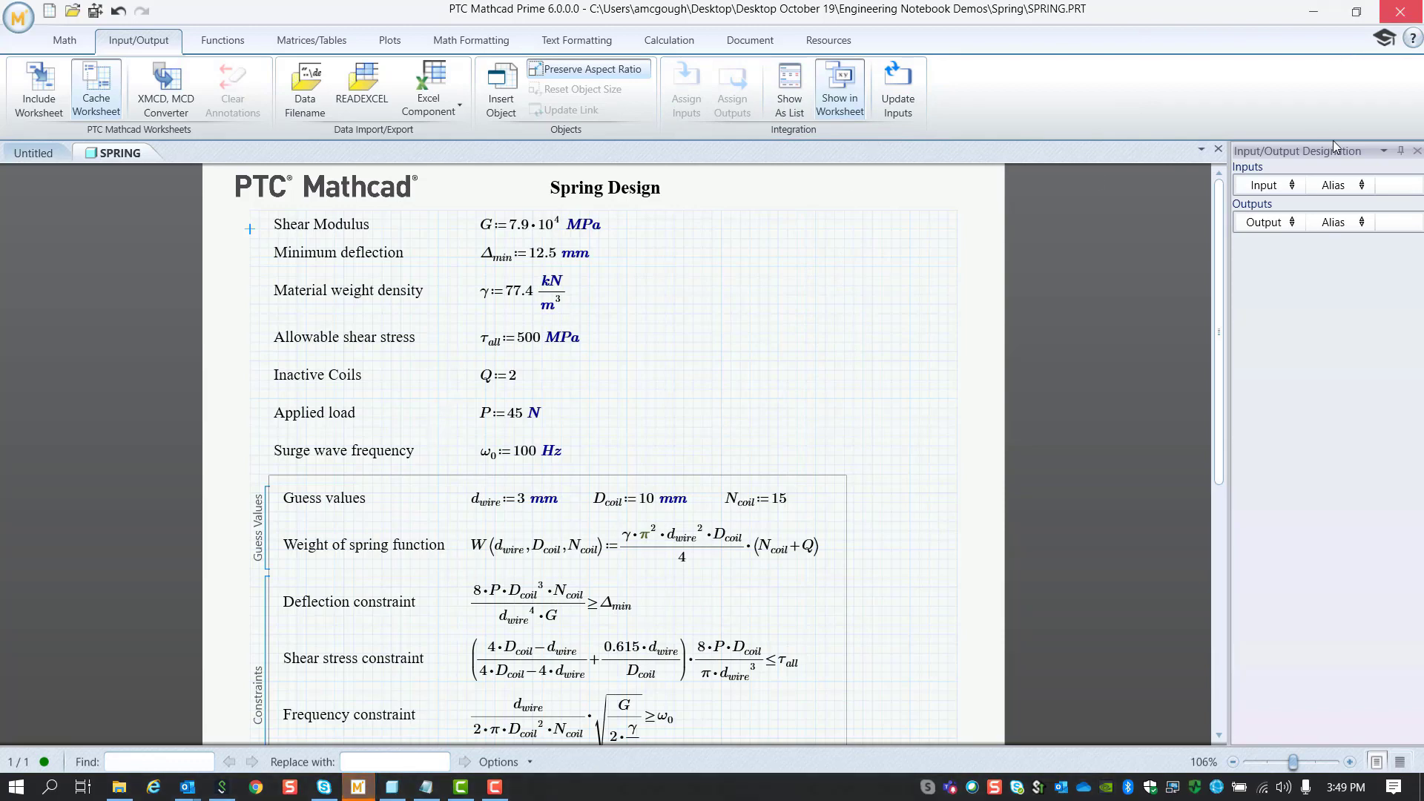
# Step: Bring the embedded worksheet back and box-select the d_wire, D_coil and N_coil results
pyautogui.hotkey('alt', 'Tab')
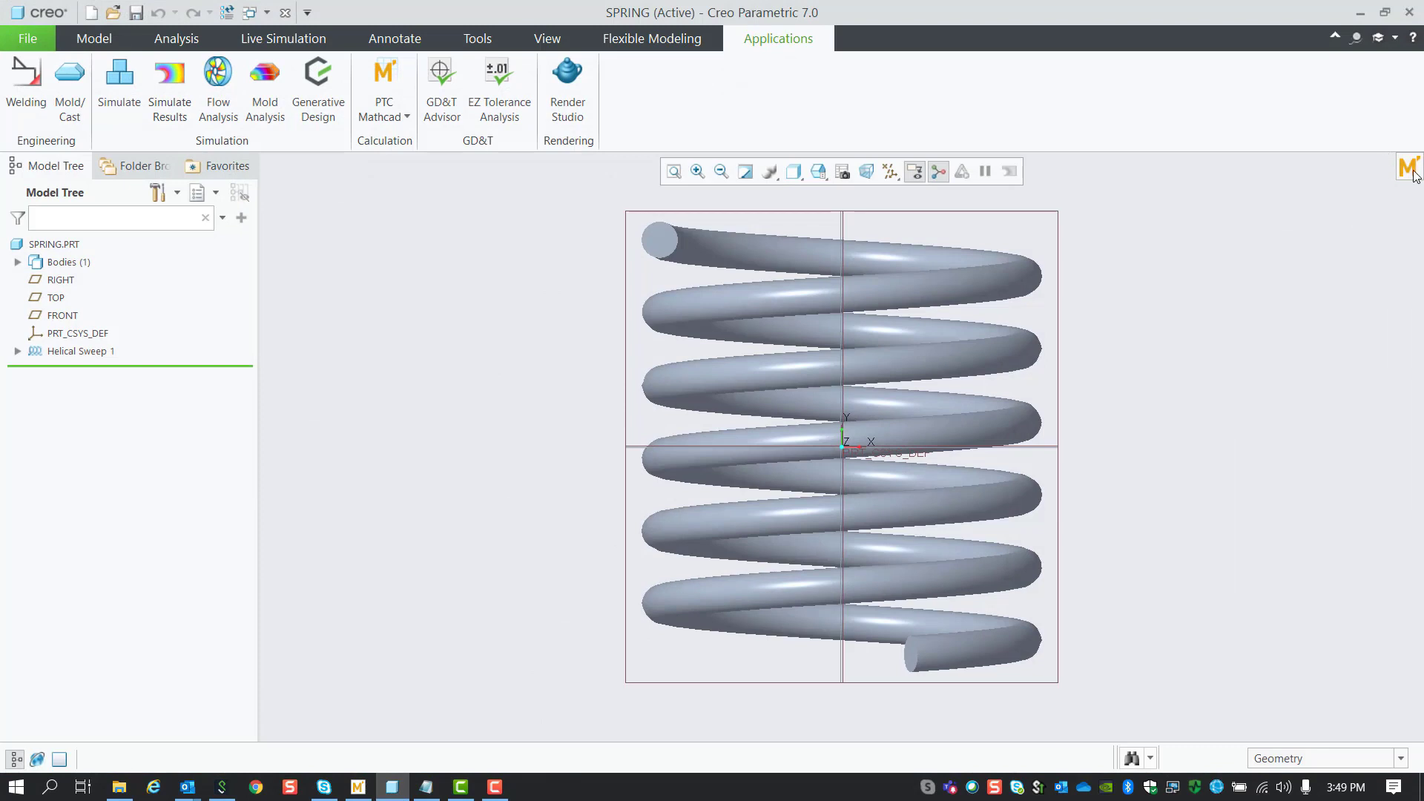
pyautogui.click(1413, 172)
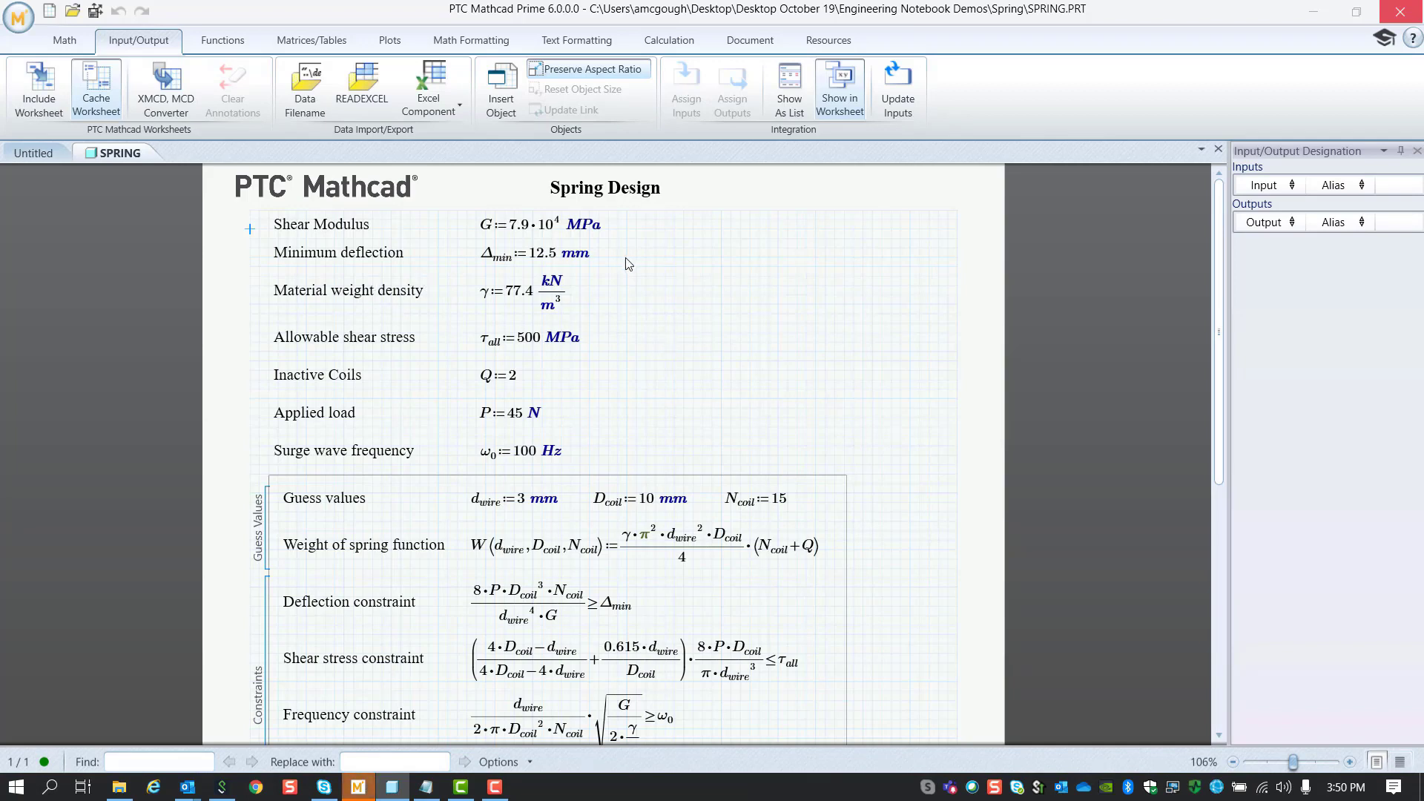
pyautogui.scroll(-5, 414, 243)
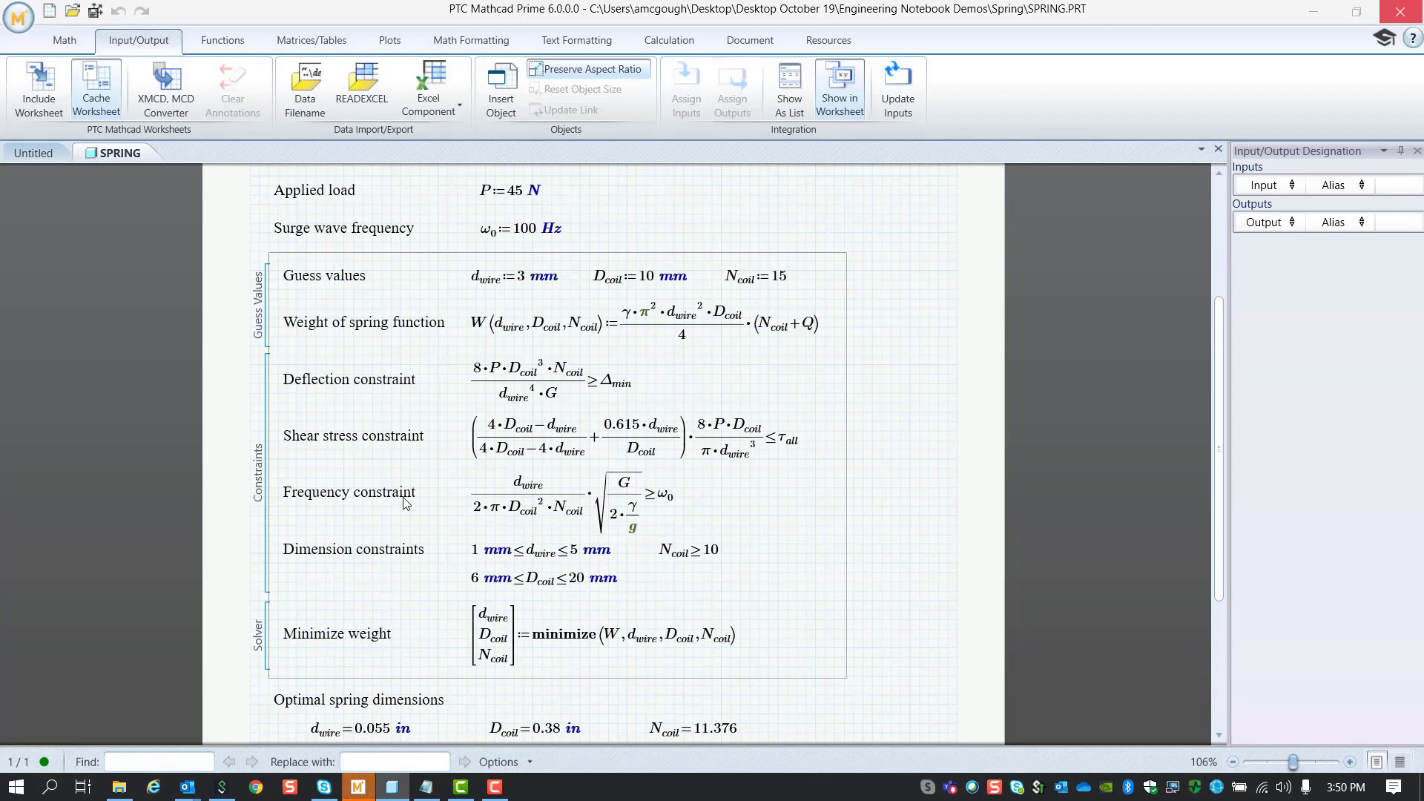
pyautogui.scroll(1, 376, 695)
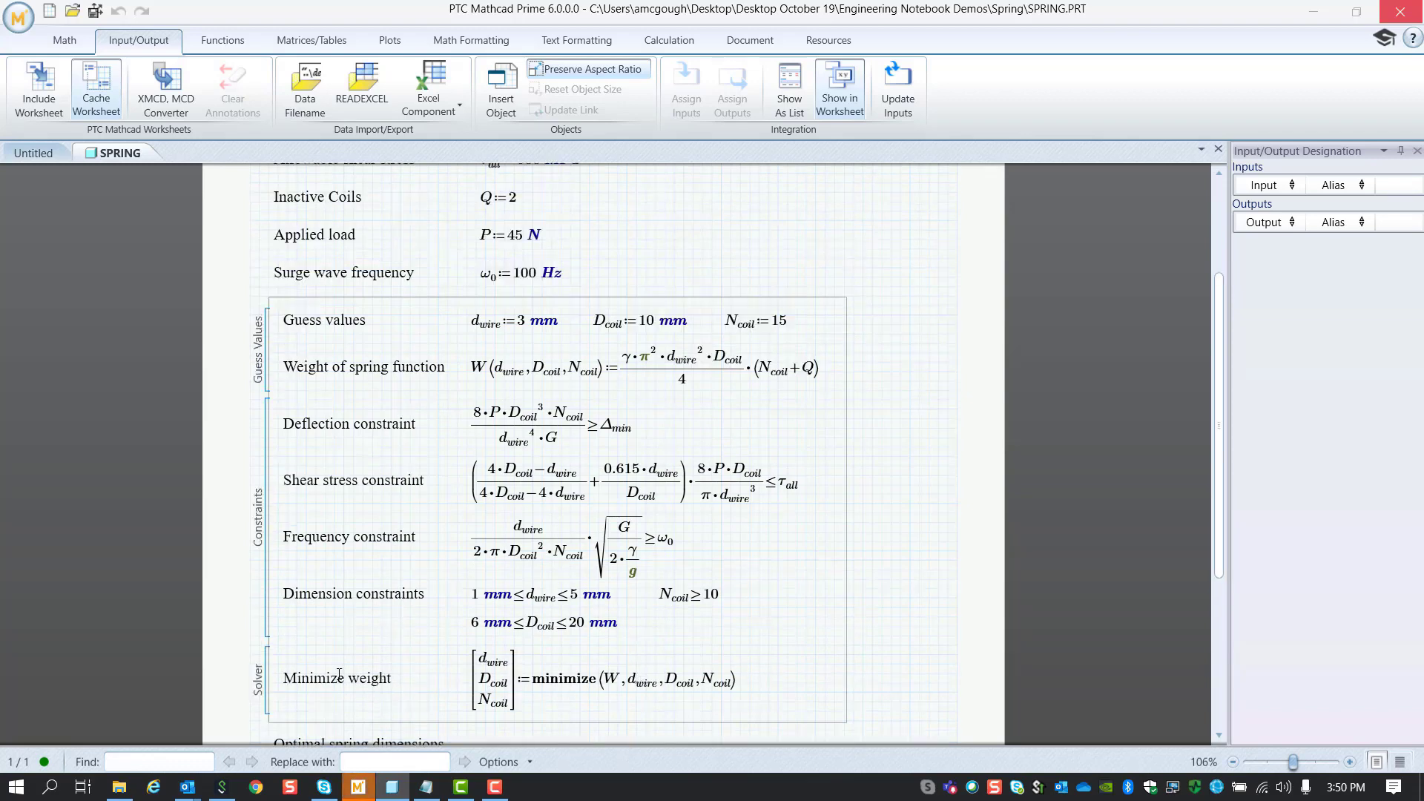
pyautogui.scroll(-2, 350, 688)
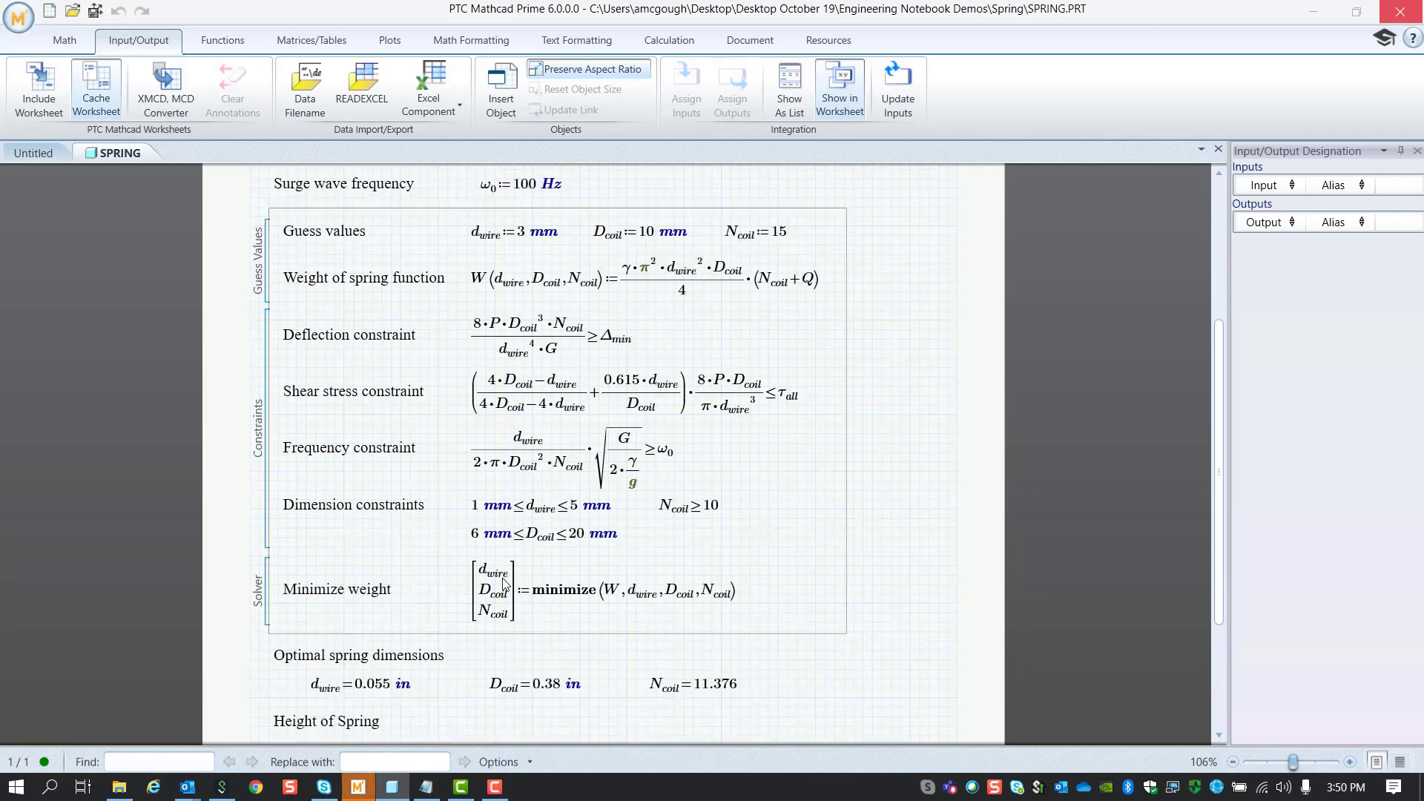
pyautogui.scroll(-2, 504, 583)
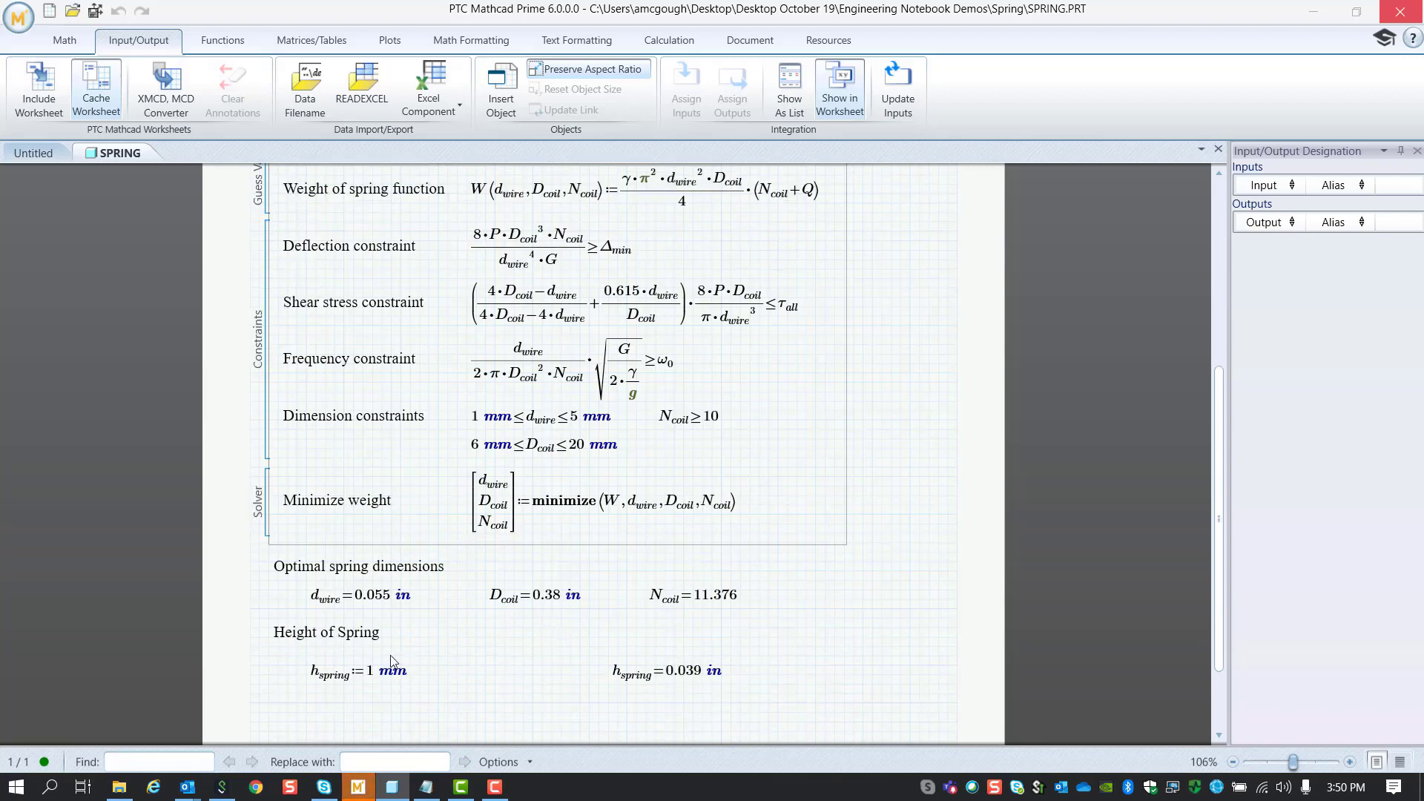
pyautogui.scroll(-2, 356, 661)
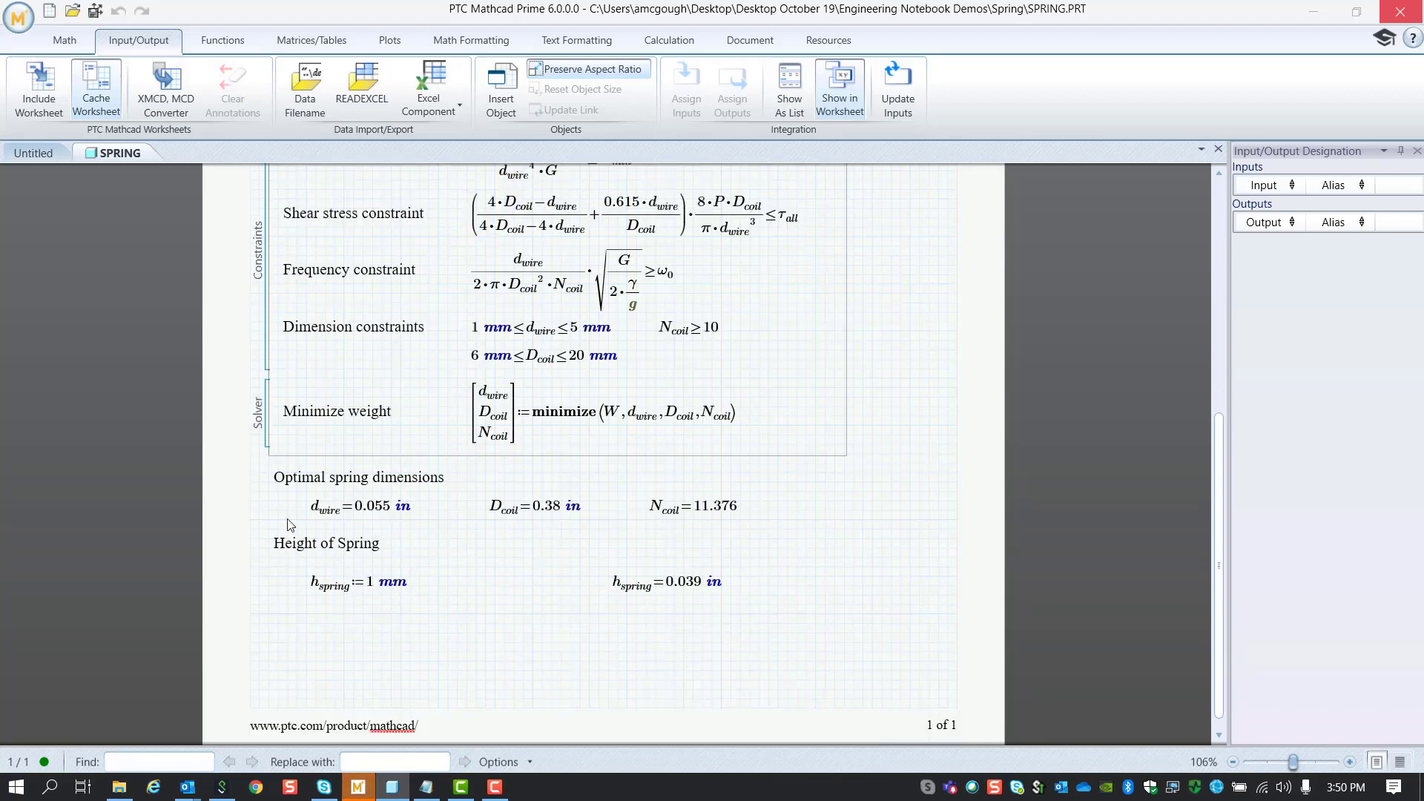
pyautogui.moveTo(288, 520); pyautogui.dragTo(768, 503)
# Step: Assign the three results as outputs, renaming aliases out, out_0, out_1 to D_WIRE, D_COIL, N_COIL
pyautogui.click(732, 89)
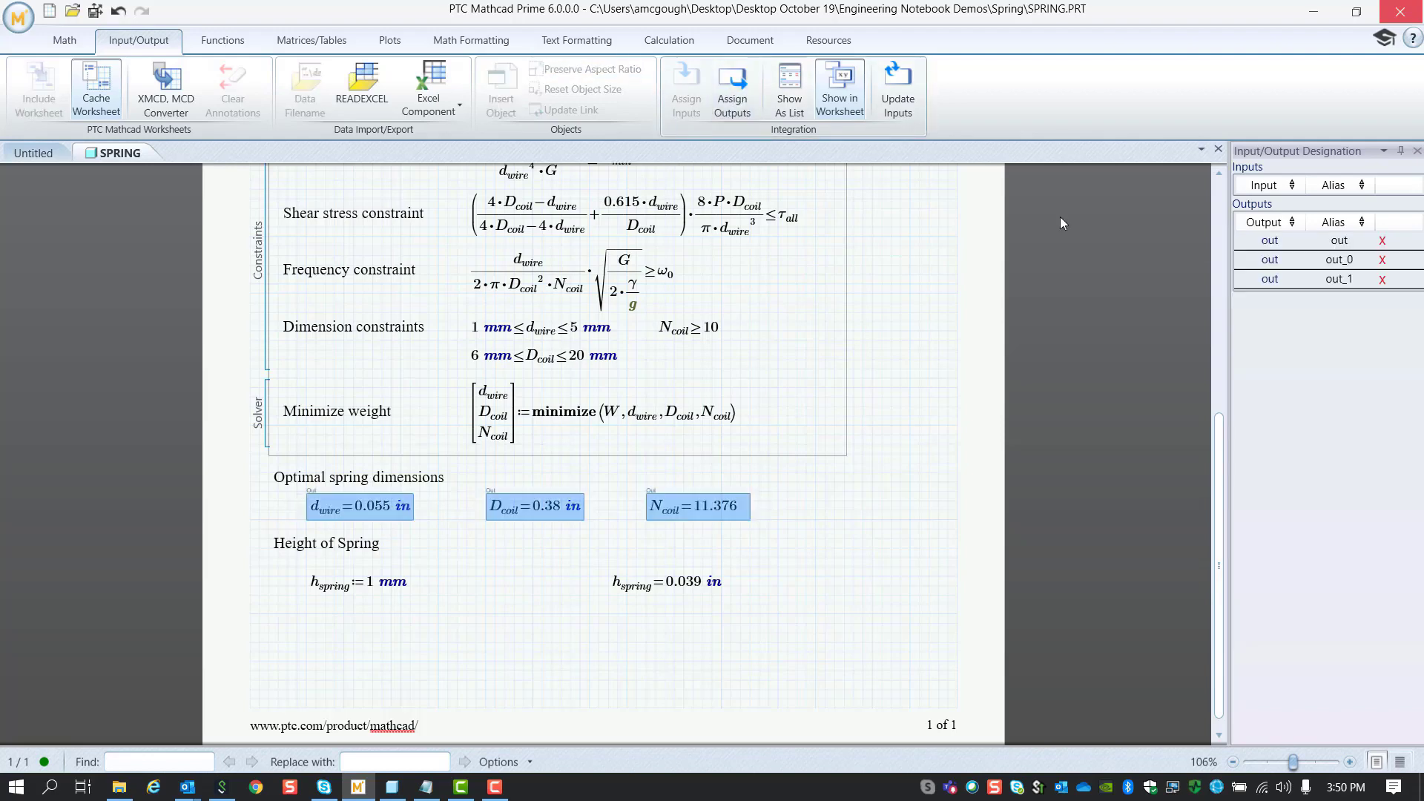
pyautogui.click(1346, 240)
pyautogui.press('BackSpace')
pyautogui.press('BackSpace')
pyautogui.press('BackSpace')
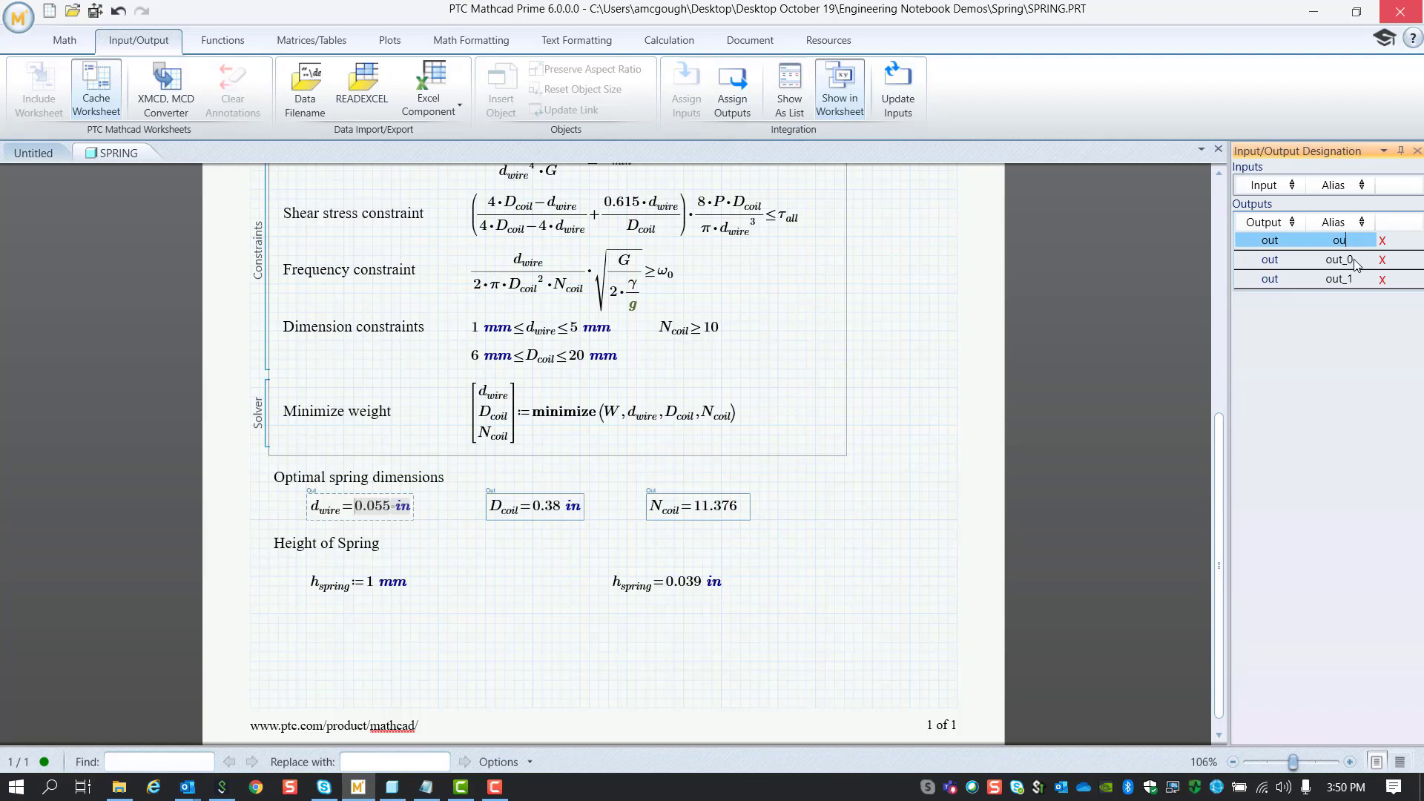
pyautogui.write('D_WIRE')
pyautogui.click(1354, 261)
pyautogui.press('BackSpace')
pyautogui.press('BackSpace')
pyautogui.press('BackSpace')
pyautogui.press('BackSpace')
pyautogui.press('BackSpace')
pyautogui.write('D_COIL')
pyautogui.click(1354, 279)
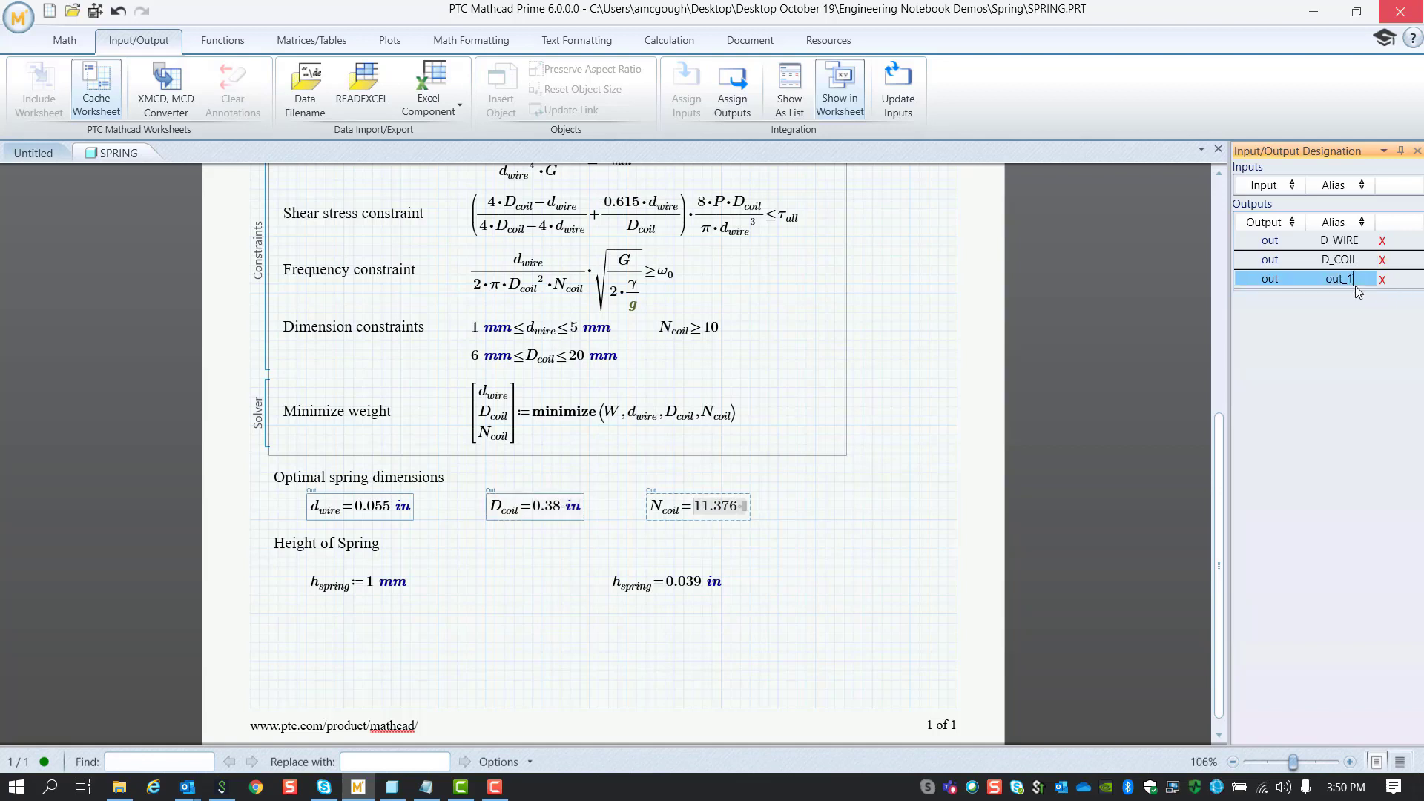
pyautogui.press('BackSpace')
pyautogui.press('BackSpace')
pyautogui.press('BackSpace')
pyautogui.press('BackSpace')
pyautogui.press('BackSpace')
pyautogui.write('N')
# Step: Finish the N_COIL alias and make h_spring a worksheet input
pyautogui.click(320, 620)
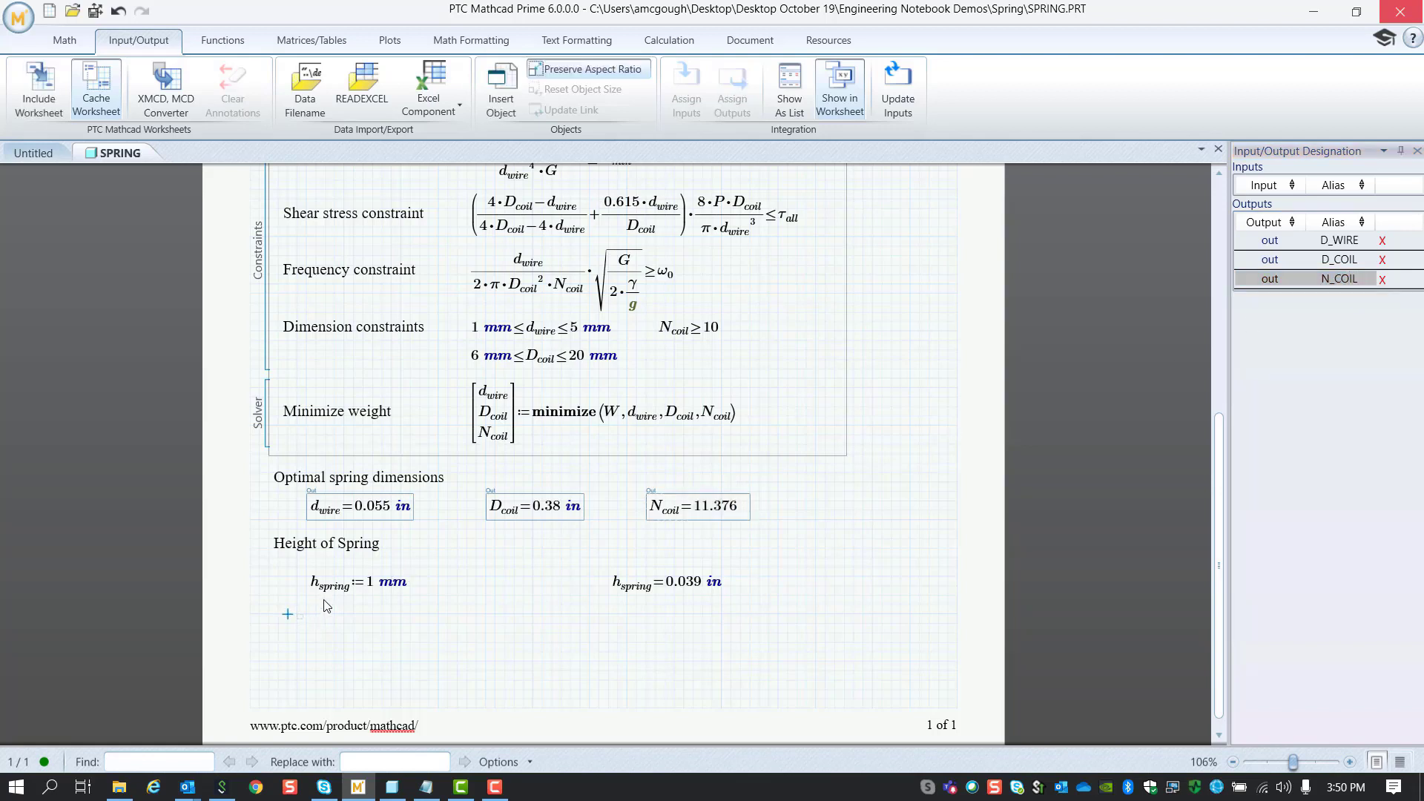
pyautogui.click(393, 578)
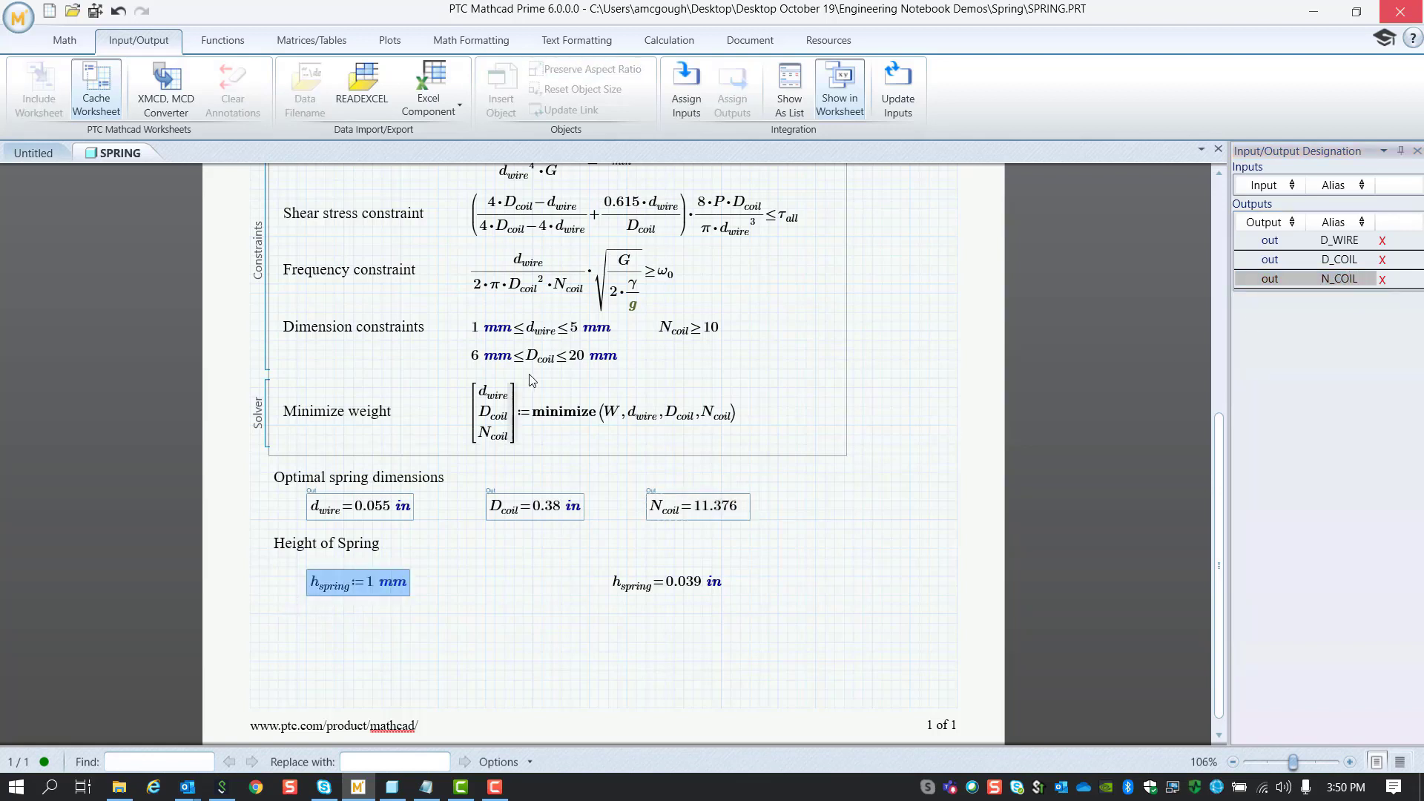
pyautogui.click(686, 97)
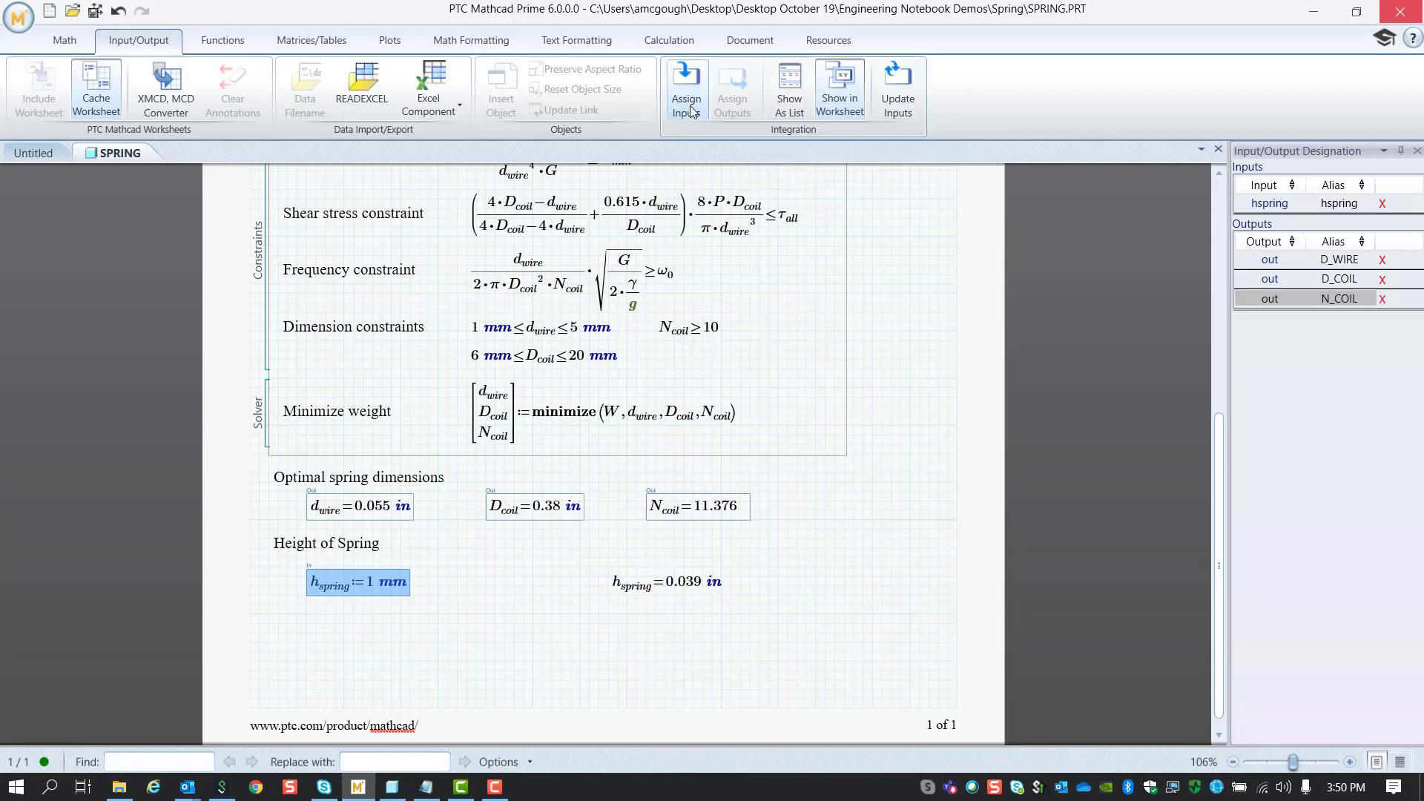
pyautogui.click(381, 651)
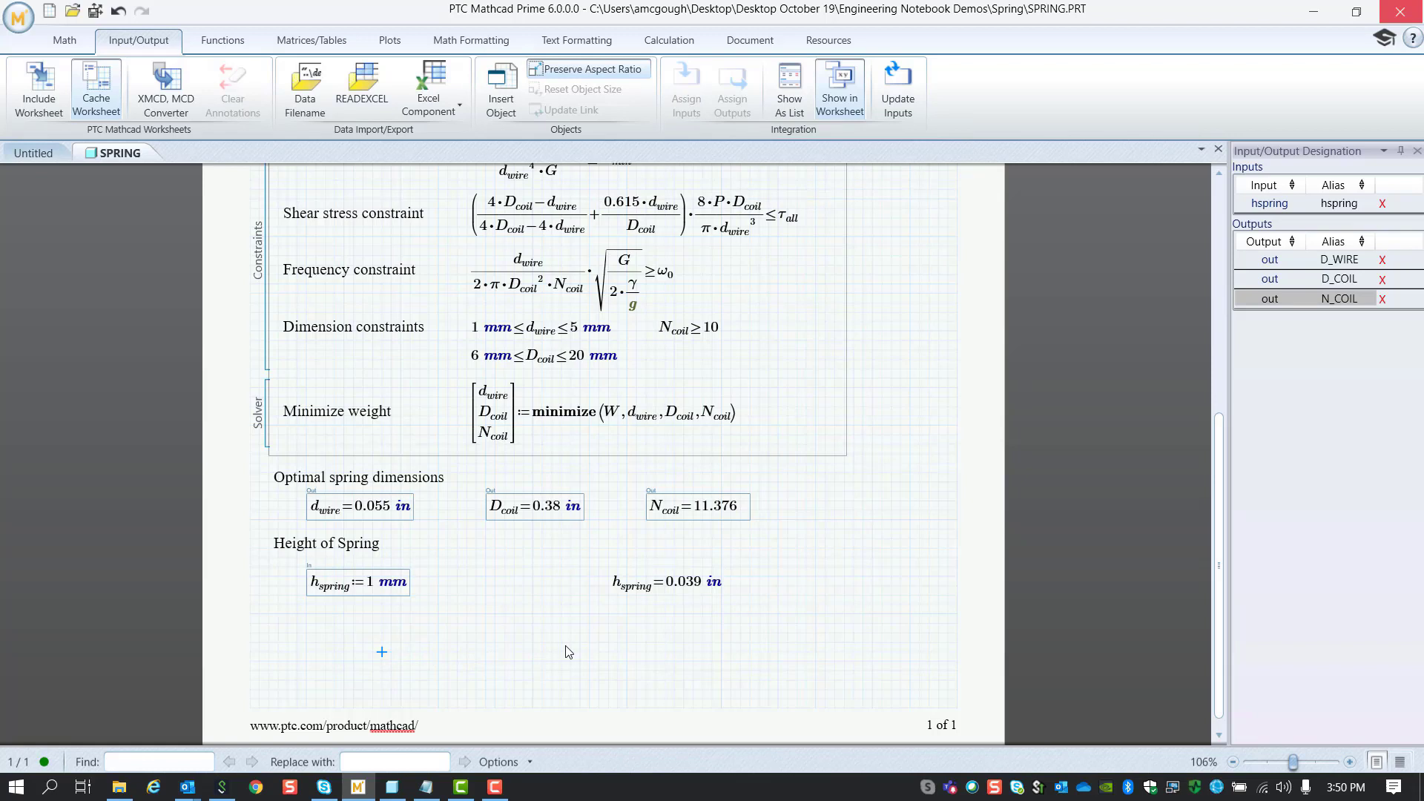
pyautogui.scroll(-1, 565, 645)
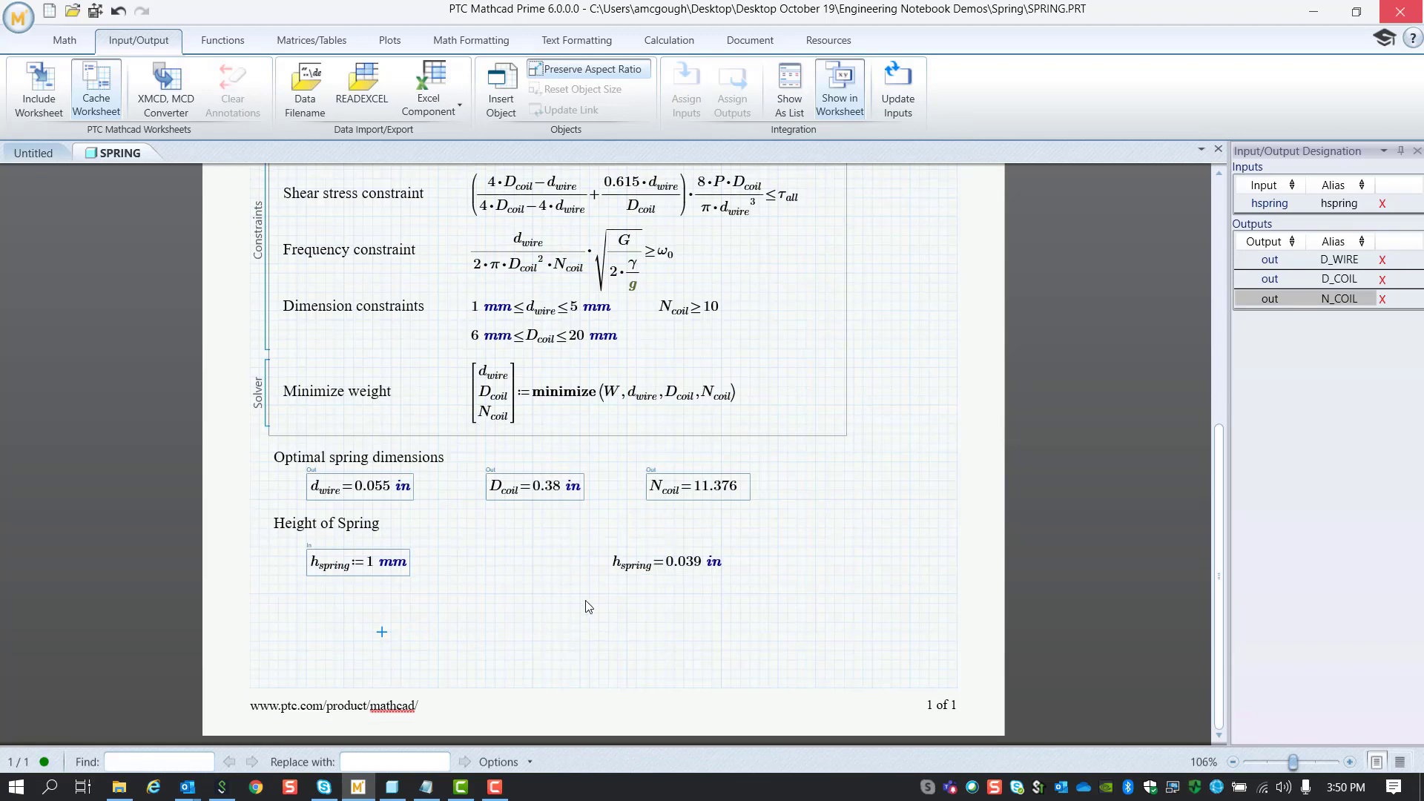
# Step: Save and push the worksheet values to Creo, then return to the SPRING part
pyautogui.click(97, 14)
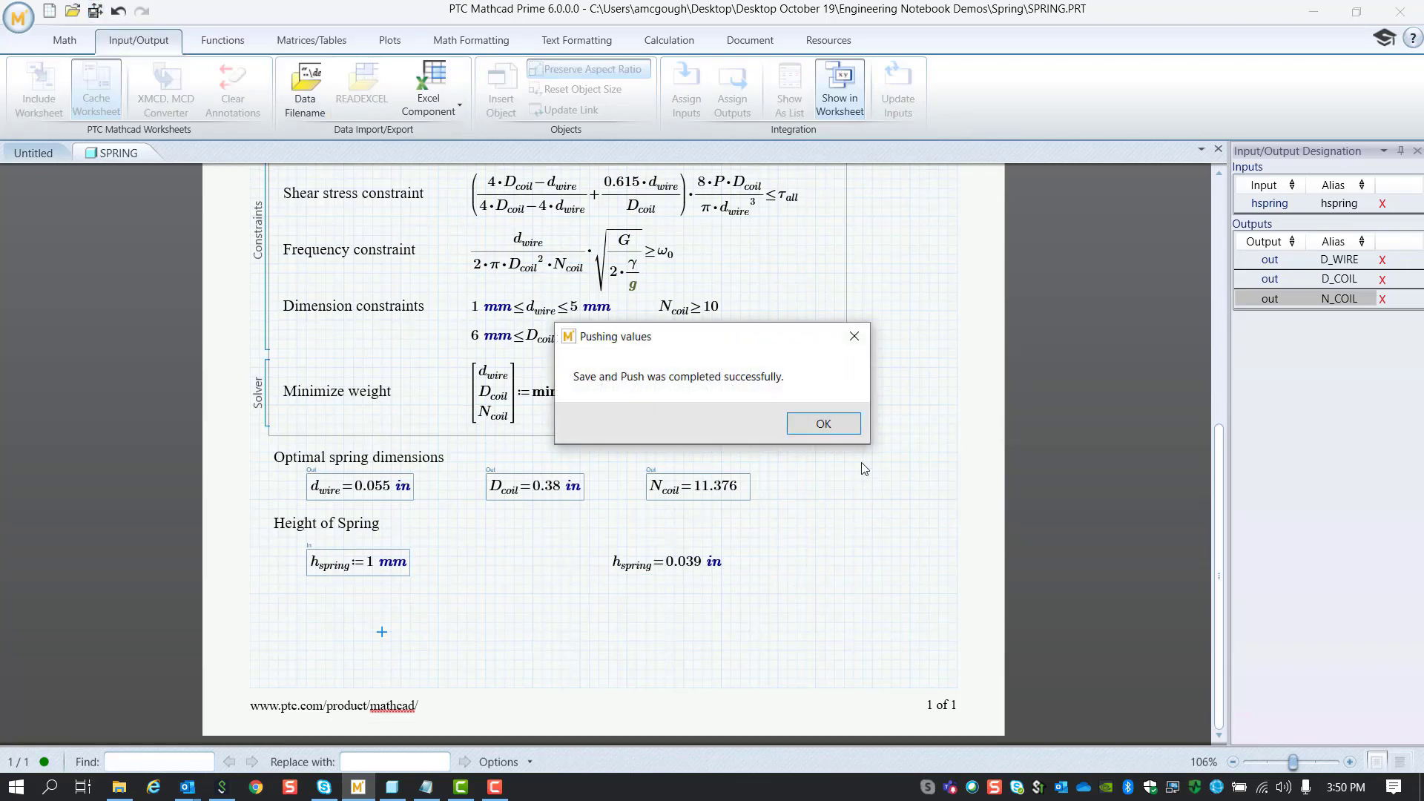
pyautogui.click(838, 426)
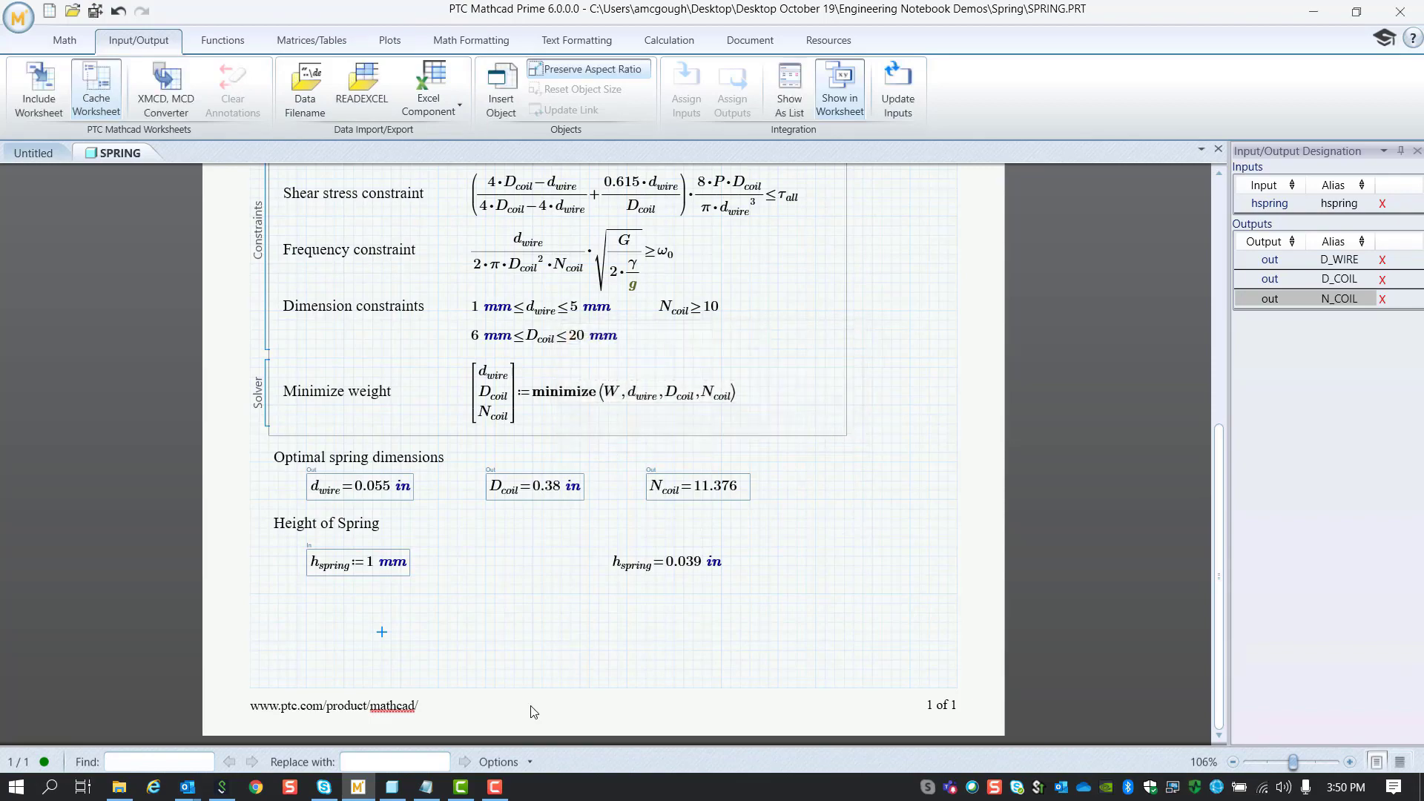
pyautogui.click(393, 788)
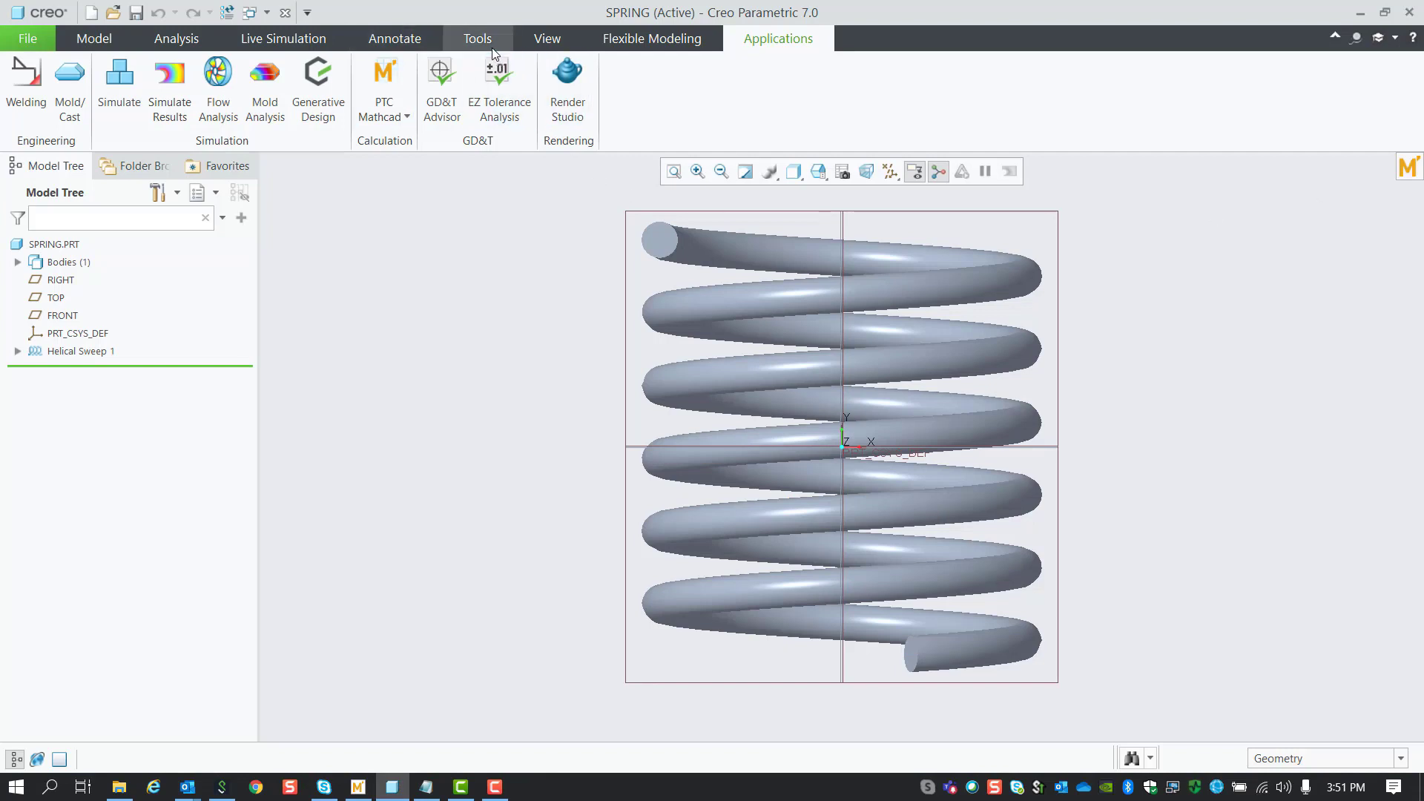
pyautogui.click(484, 39)
pyautogui.click(593, 66)
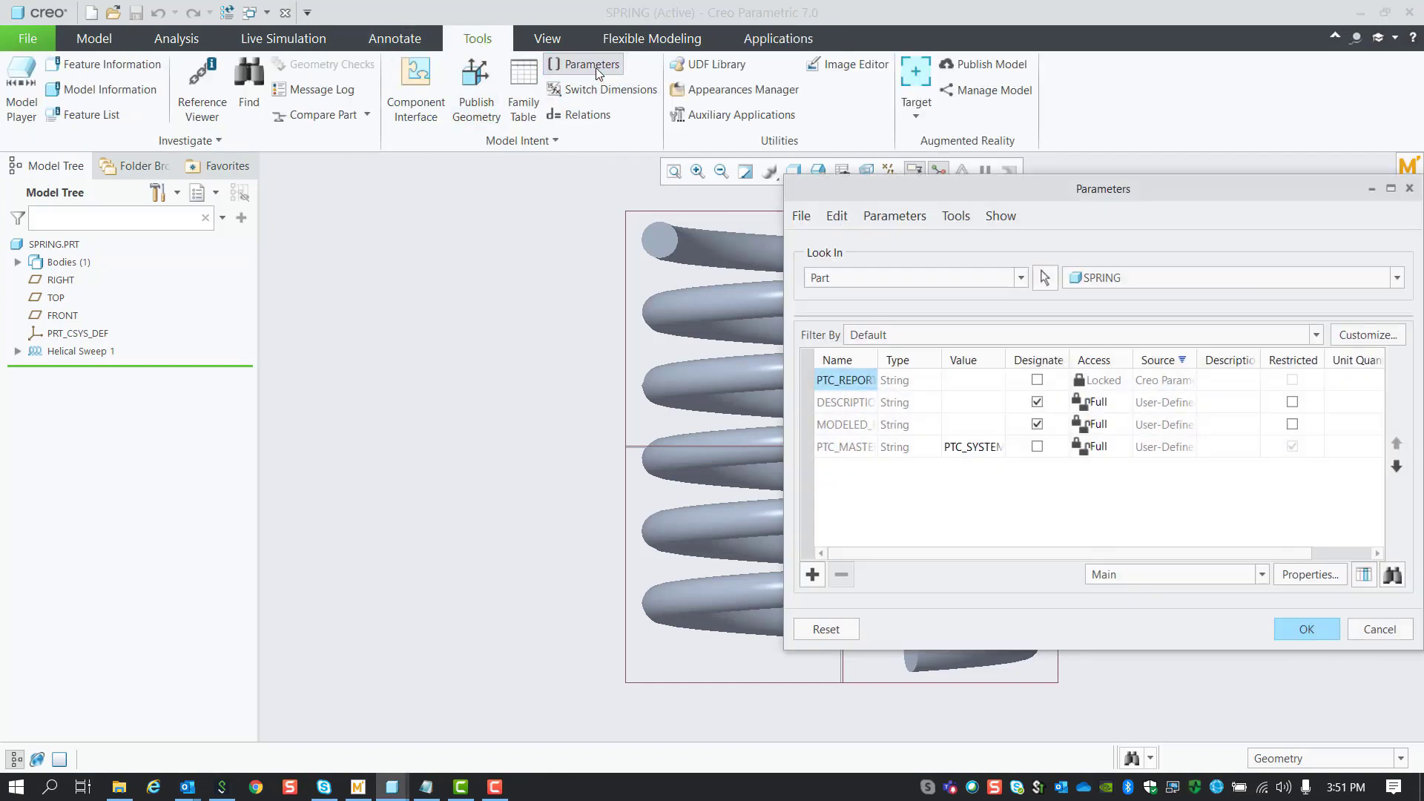
pyautogui.click(1022, 279)
pyautogui.click(881, 480)
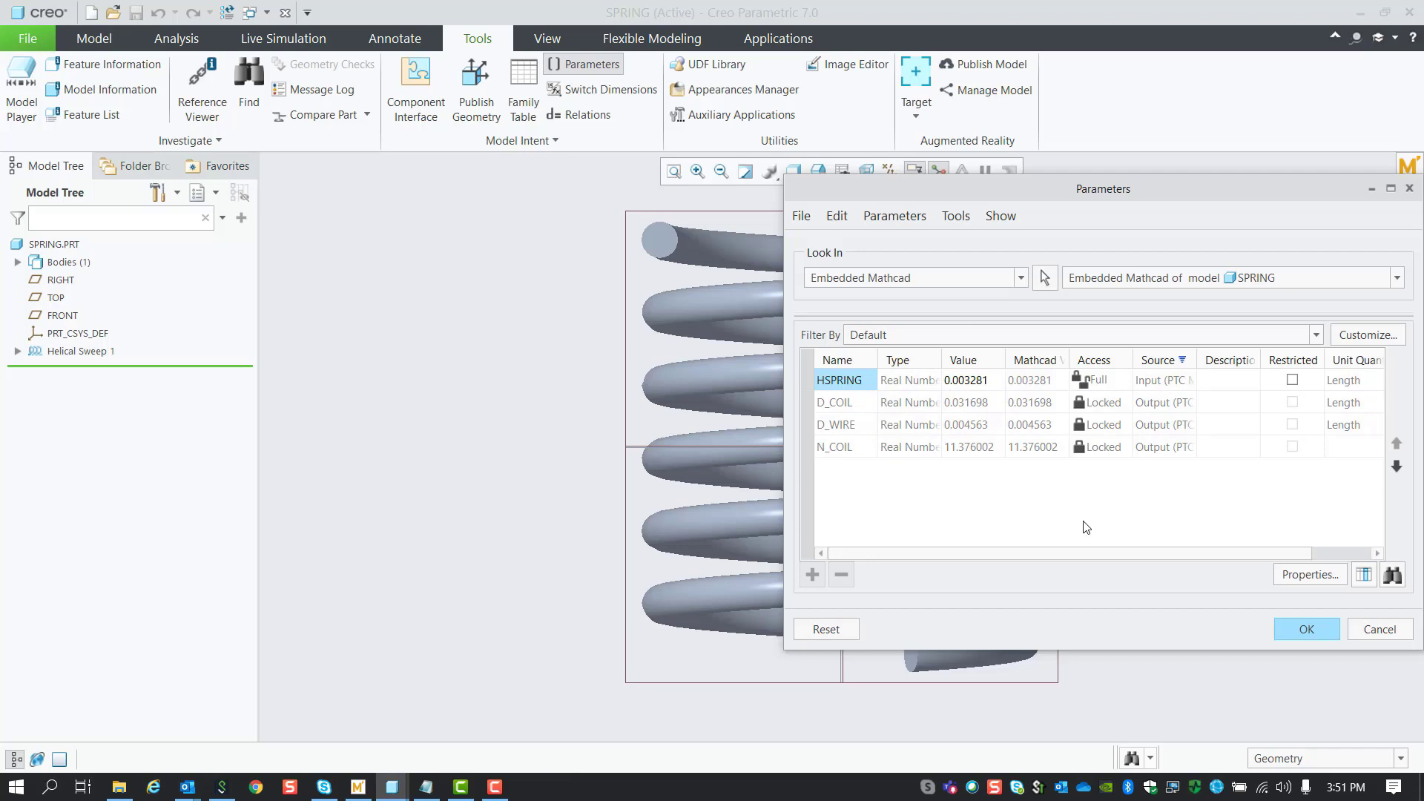
# Step: Open the SPRING relations editor and copy the prepared relation lines
pyautogui.click(1306, 630)
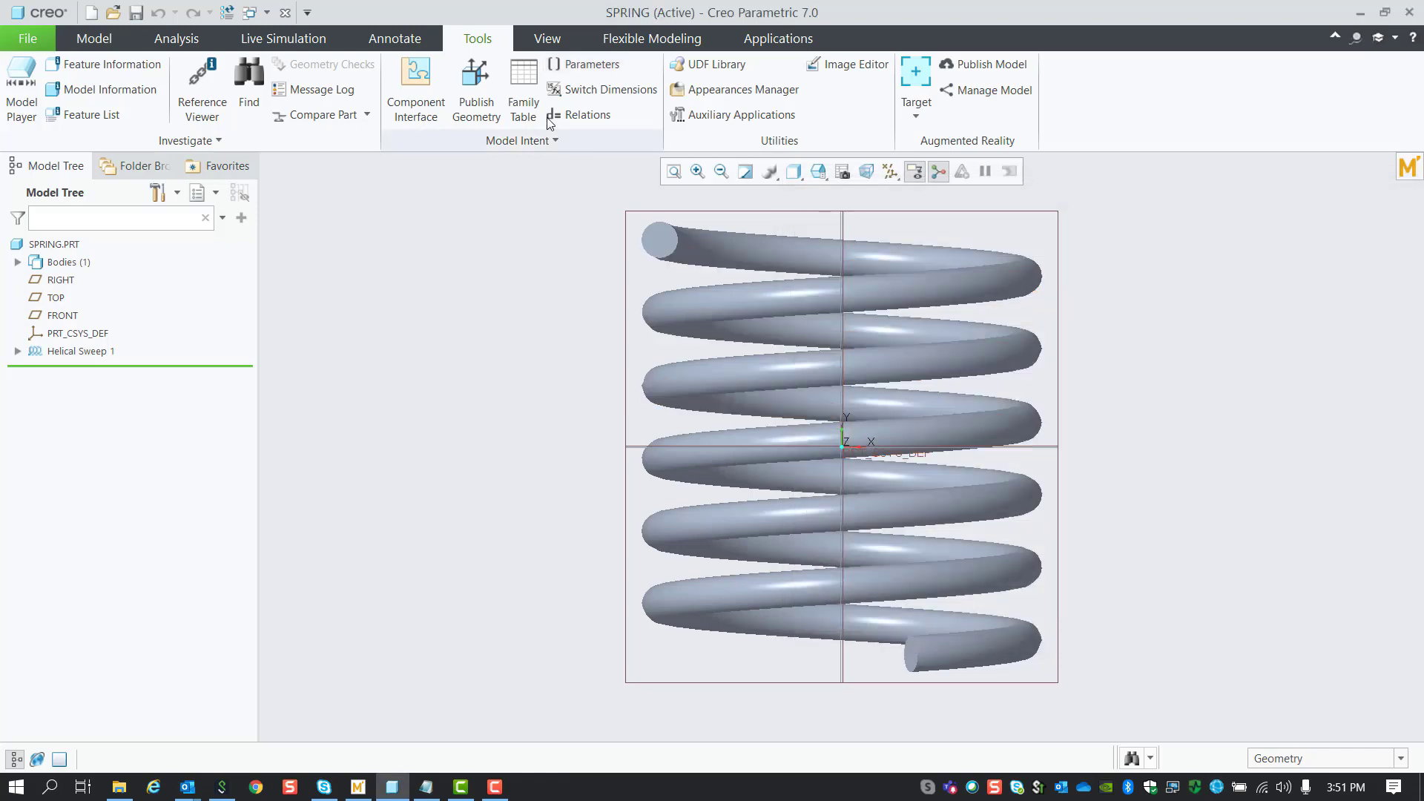
pyautogui.click(592, 117)
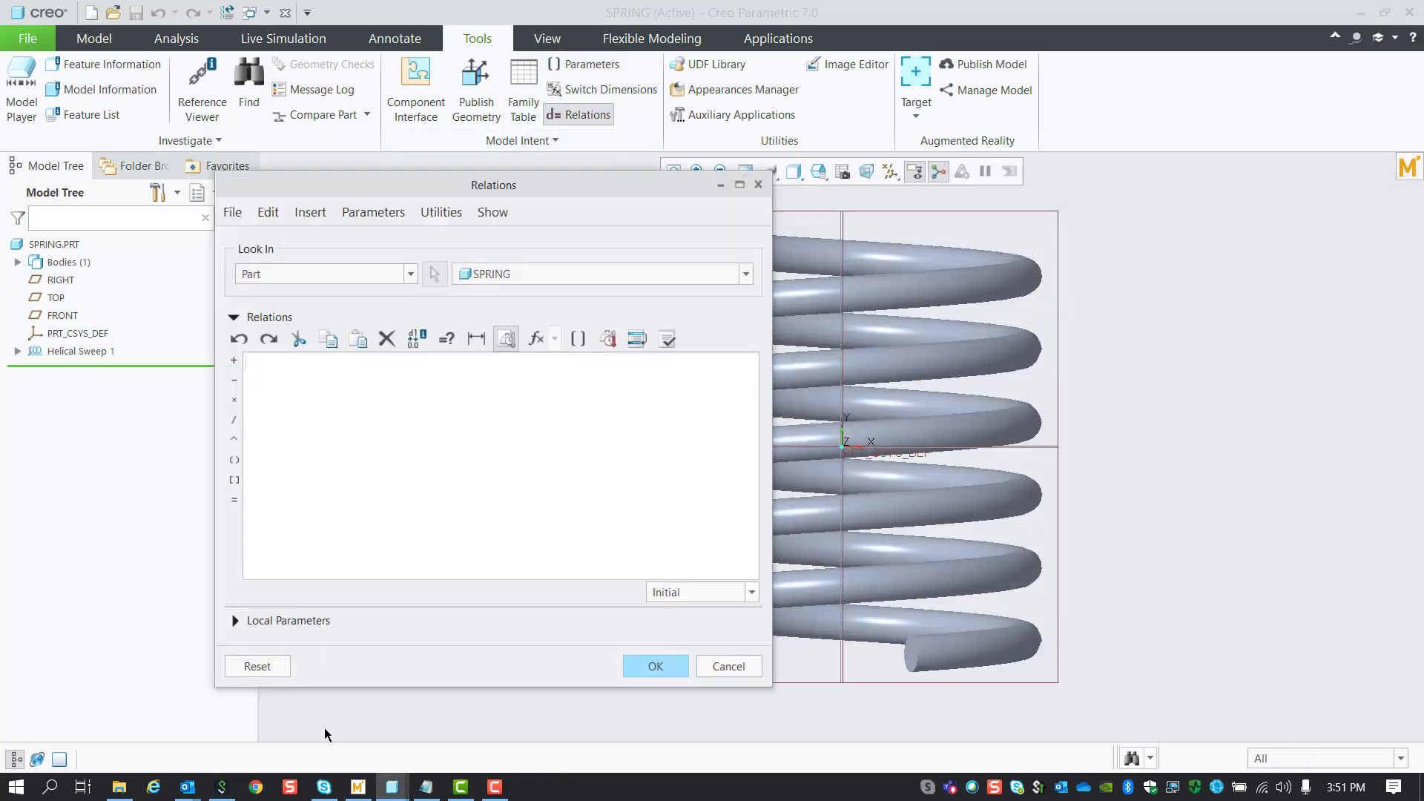
pyautogui.click(426, 786)
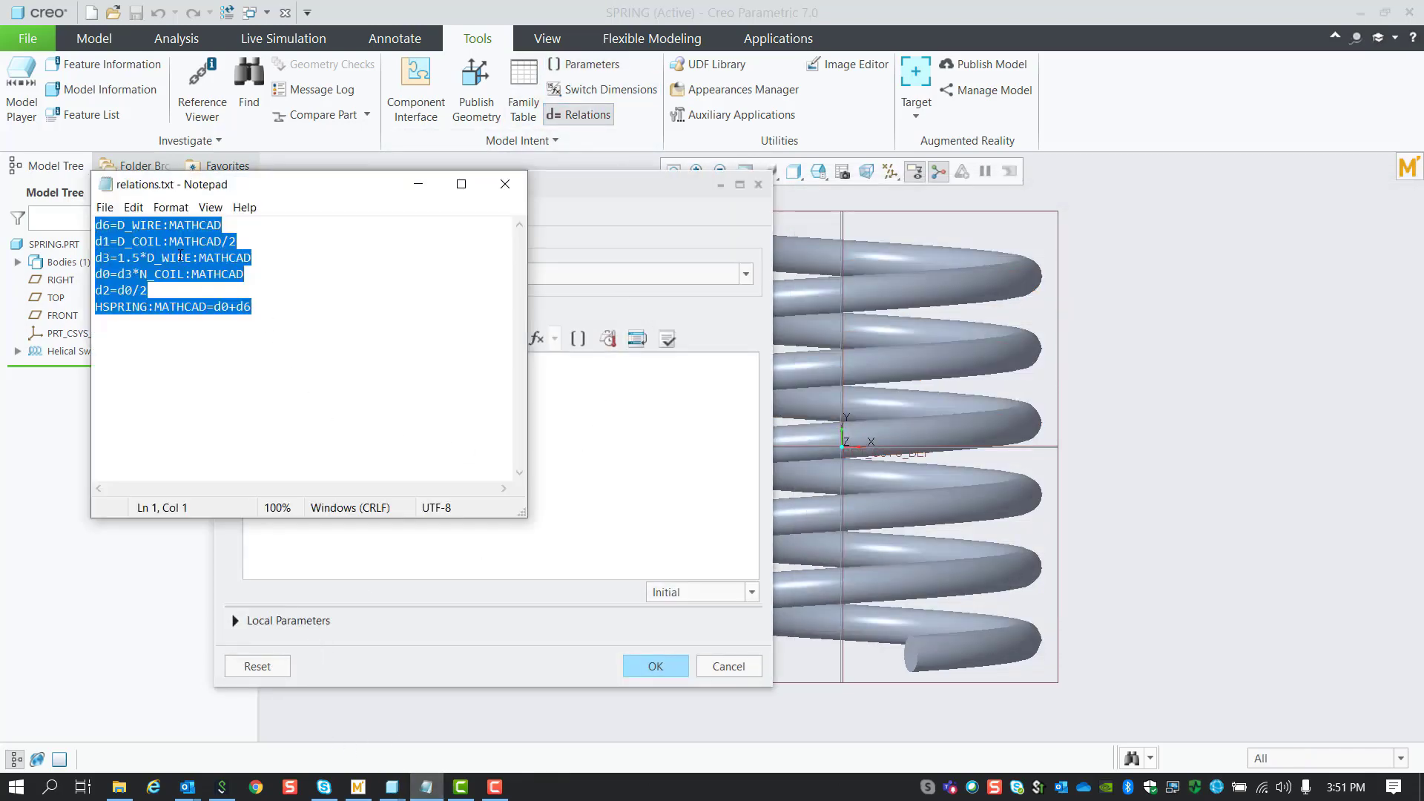
pyautogui.rightClick(180, 256)
pyautogui.click(215, 307)
# Step: Paste the six relations driving d6, d1, d3, d0, d2, verify them, and accept
pyautogui.rightClick(592, 388)
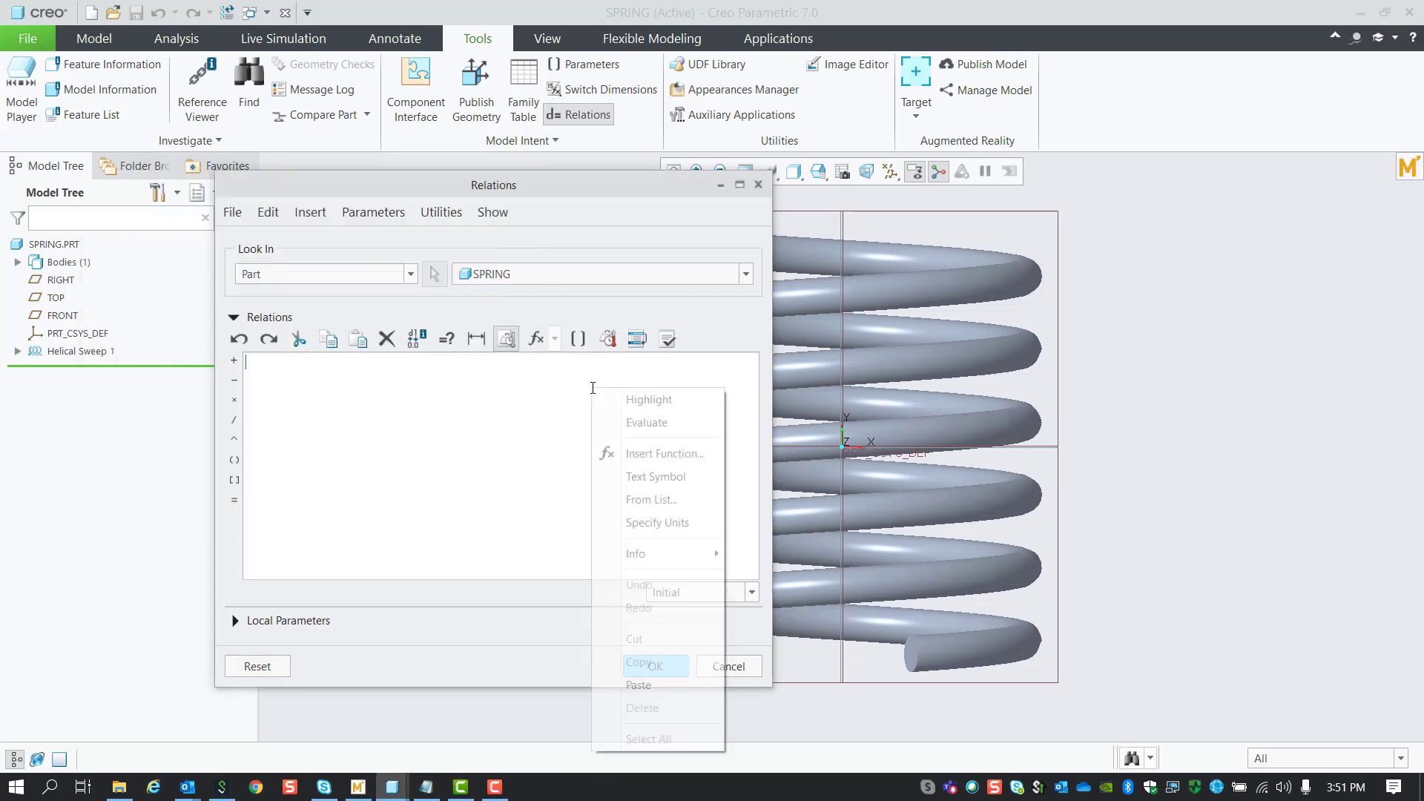
pyautogui.click(639, 684)
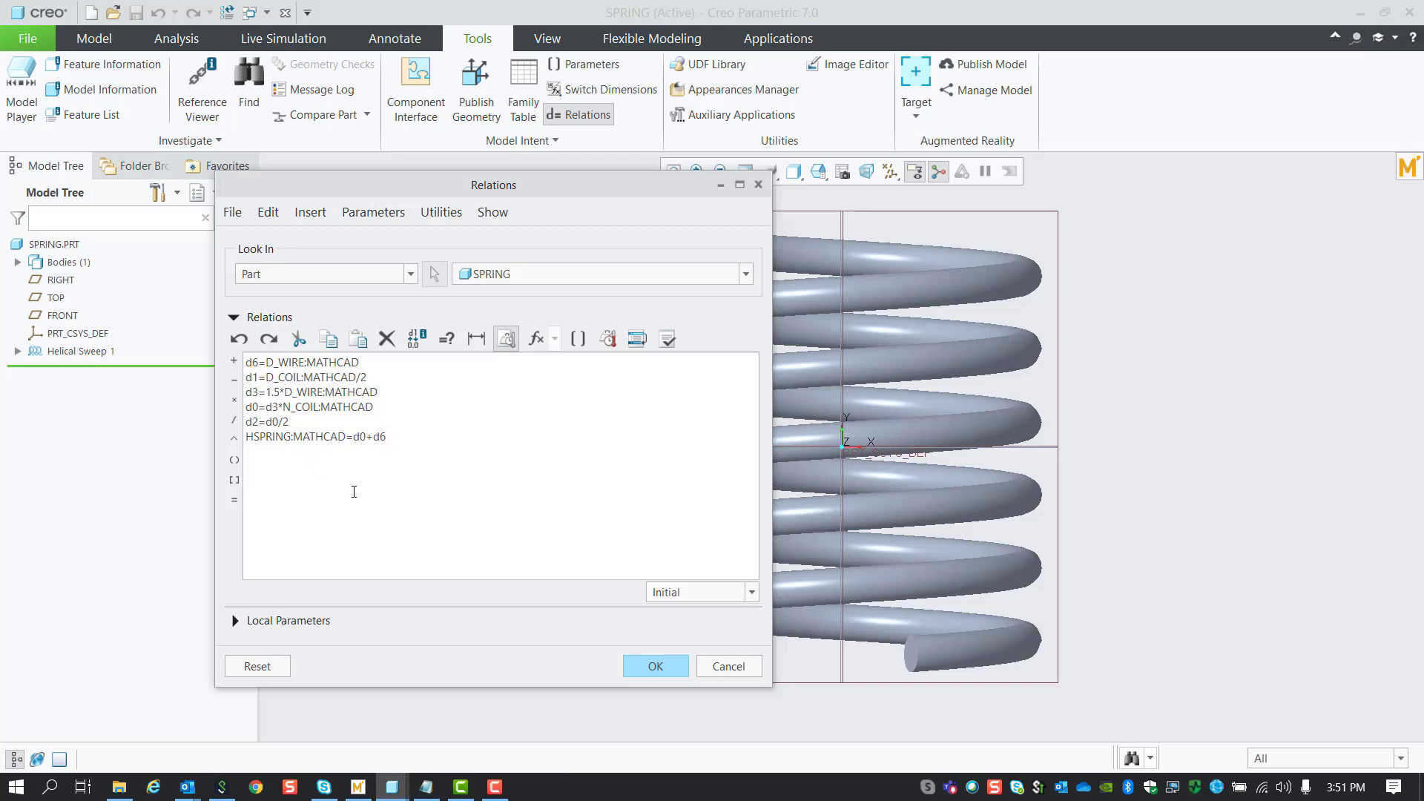
pyautogui.click(666, 340)
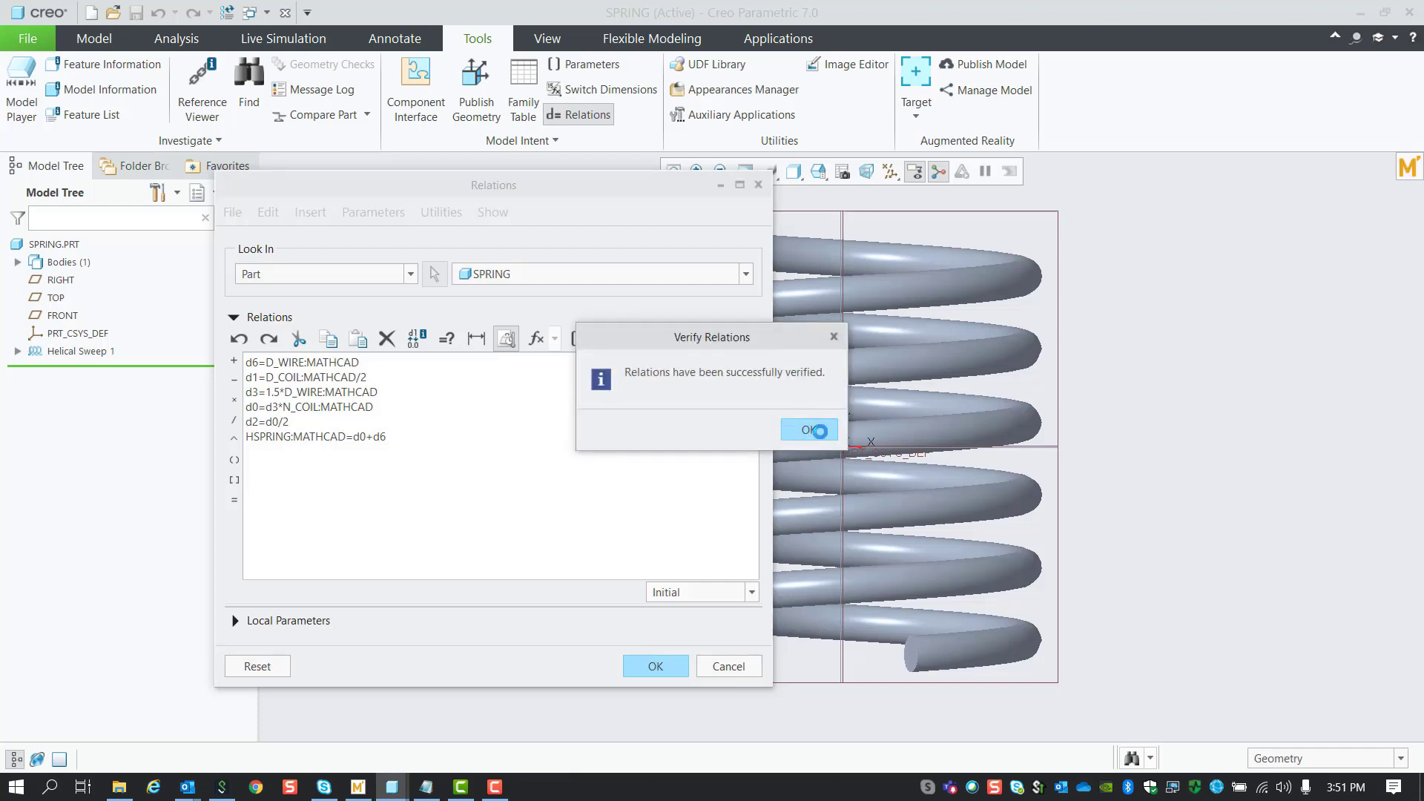
pyautogui.click(809, 430)
pyautogui.click(654, 667)
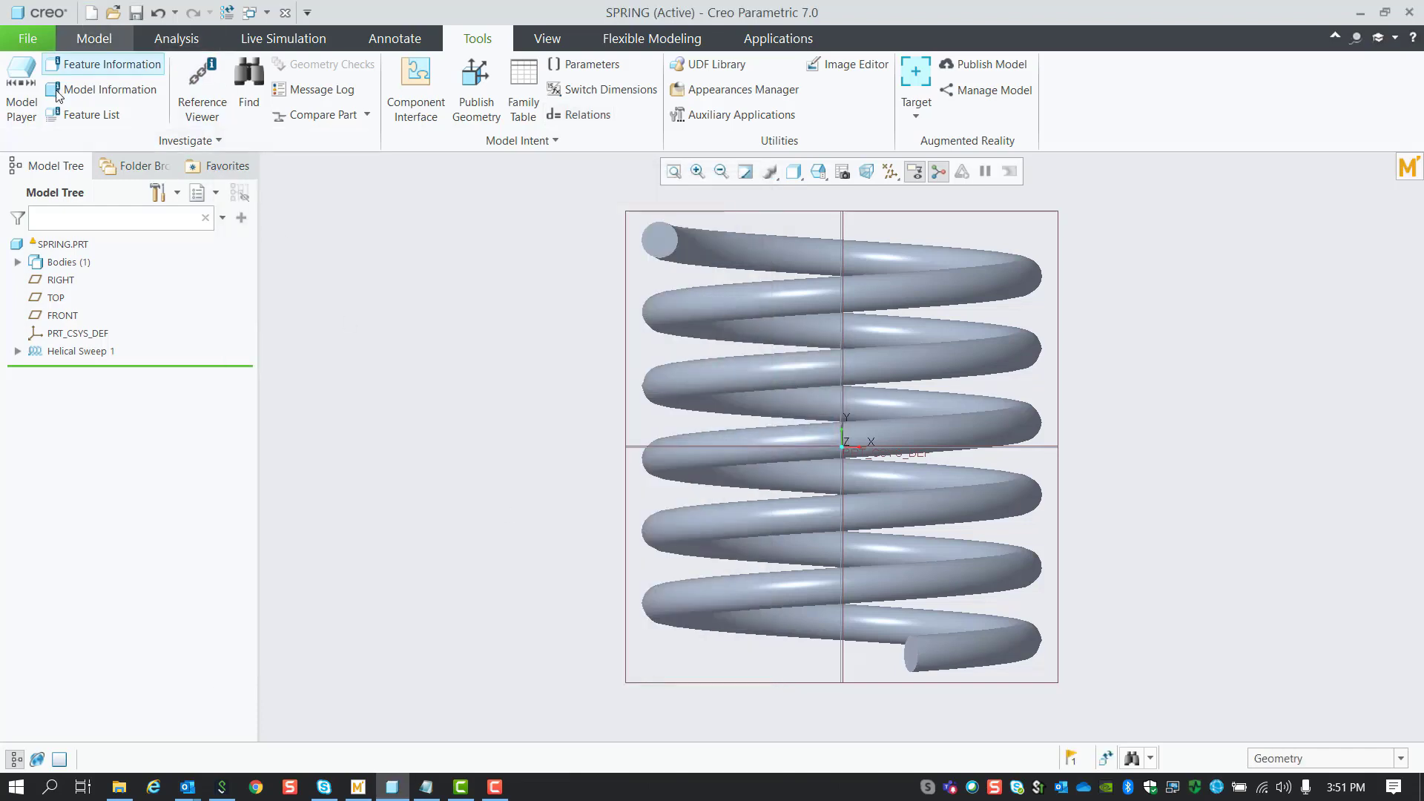
# Step: Regenerate SPRING with the Mathcad-driven relations and reopen the linked Mathcad worksheet
pyautogui.click(95, 38)
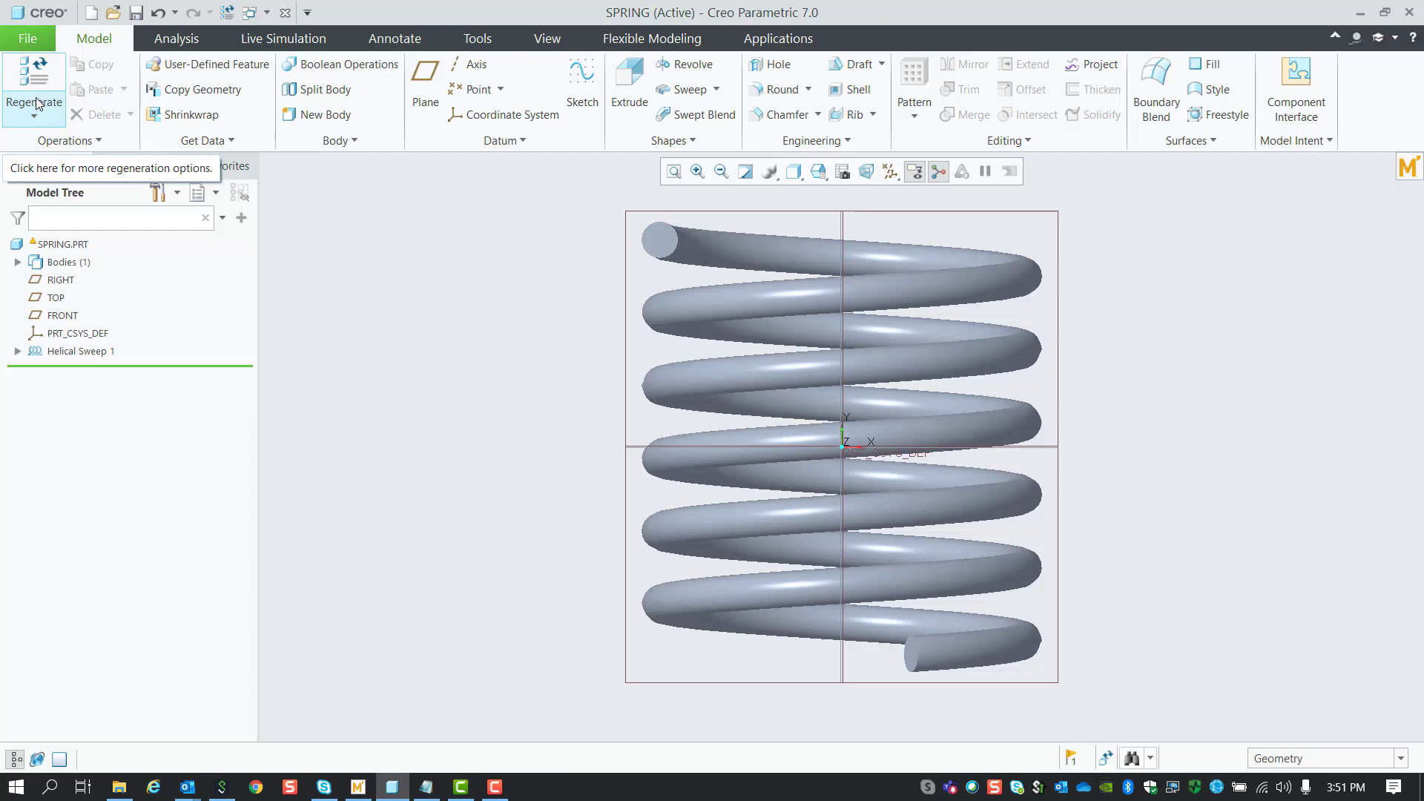
pyautogui.click(30, 73)
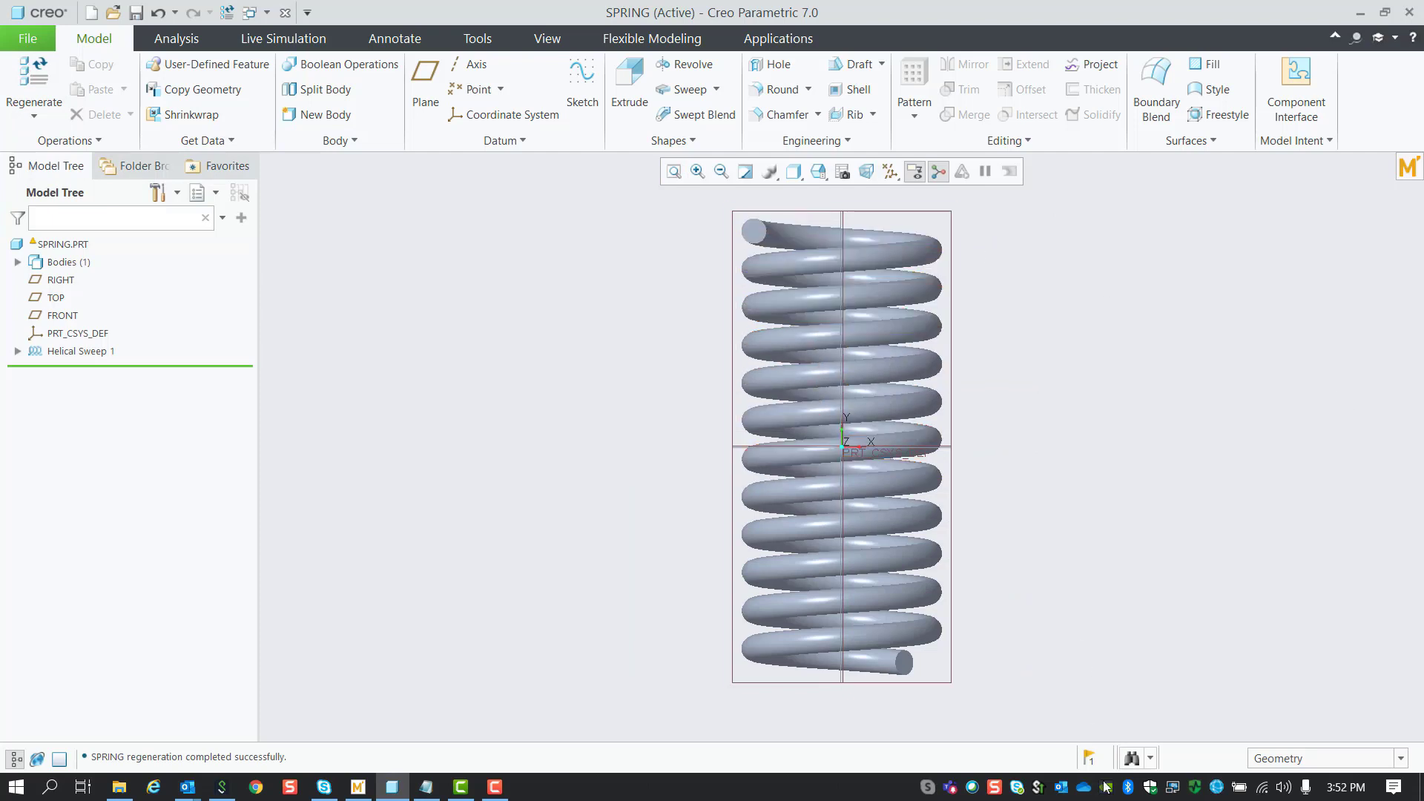
pyautogui.moveTo(1090, 764)
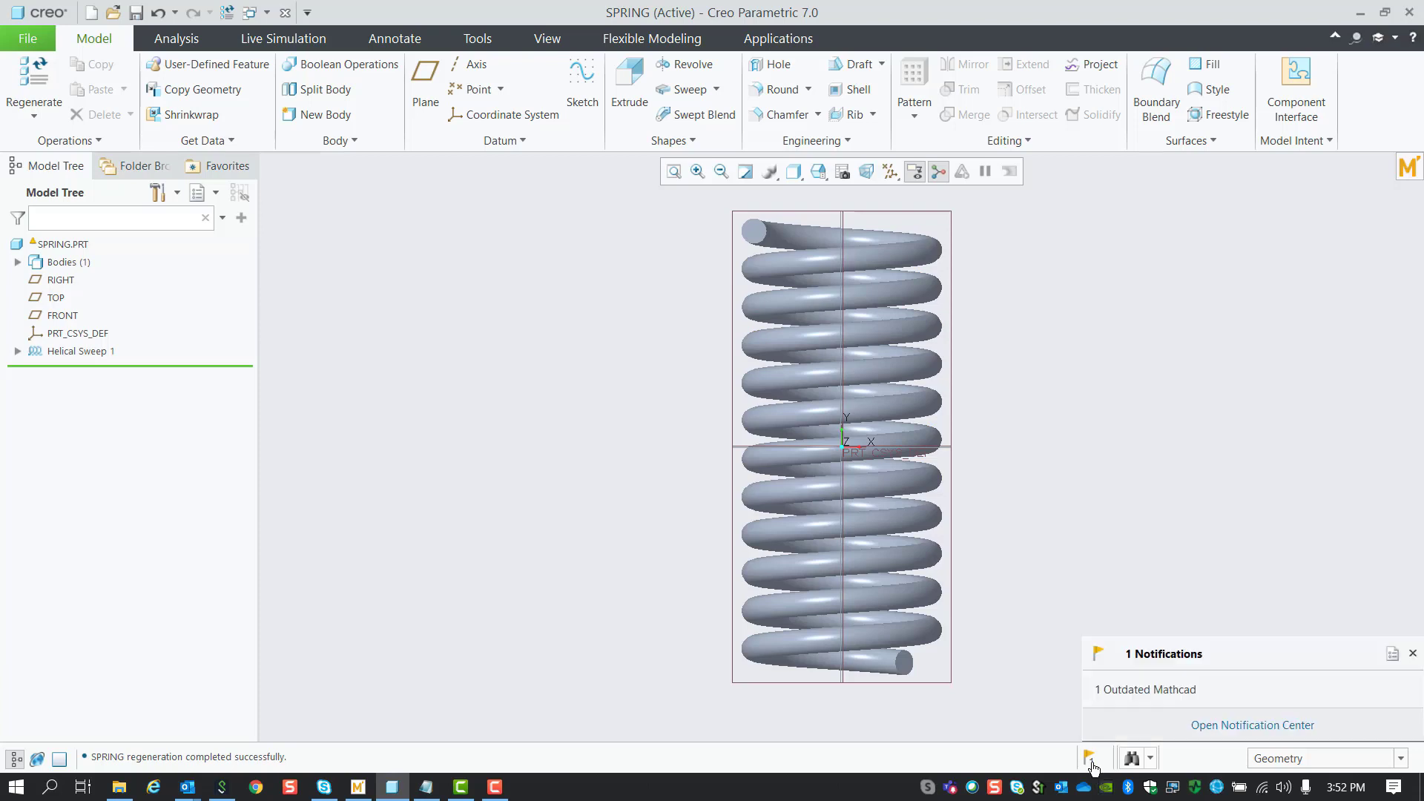
pyautogui.click(1408, 167)
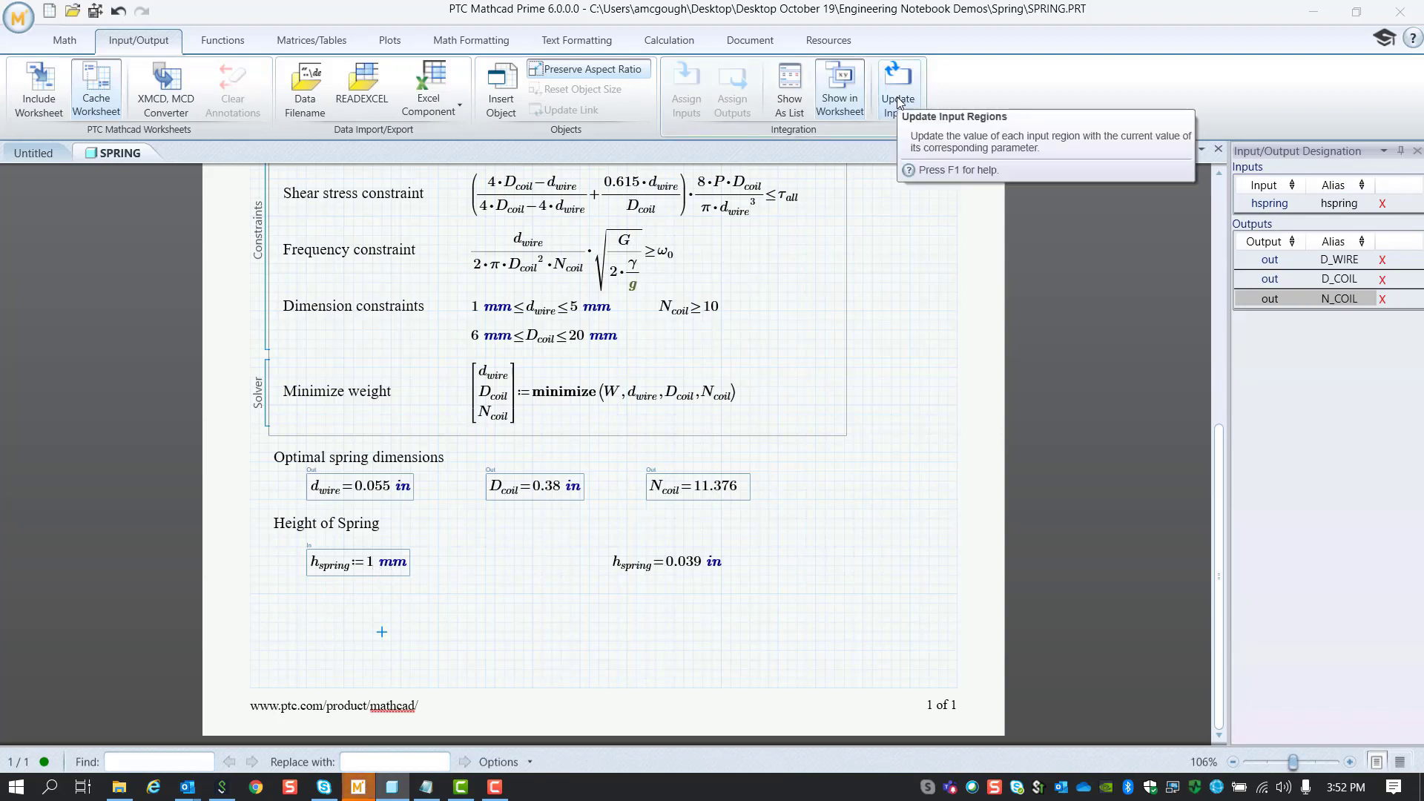
# Step: Update inputs from Creo so h_spring reads 0.989 in, then view the worksheet top
pyautogui.click(899, 102)
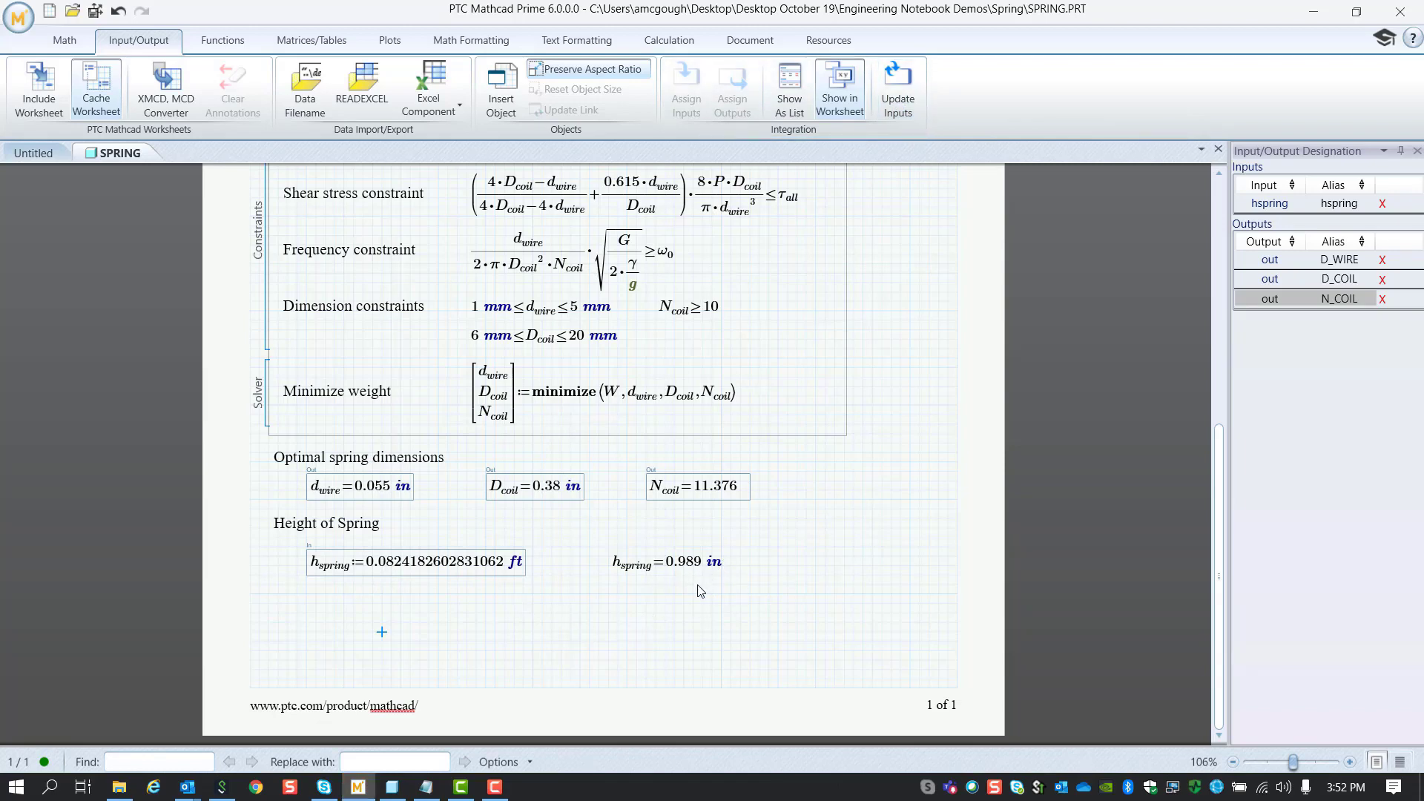
pyautogui.scroll(10, 700, 591)
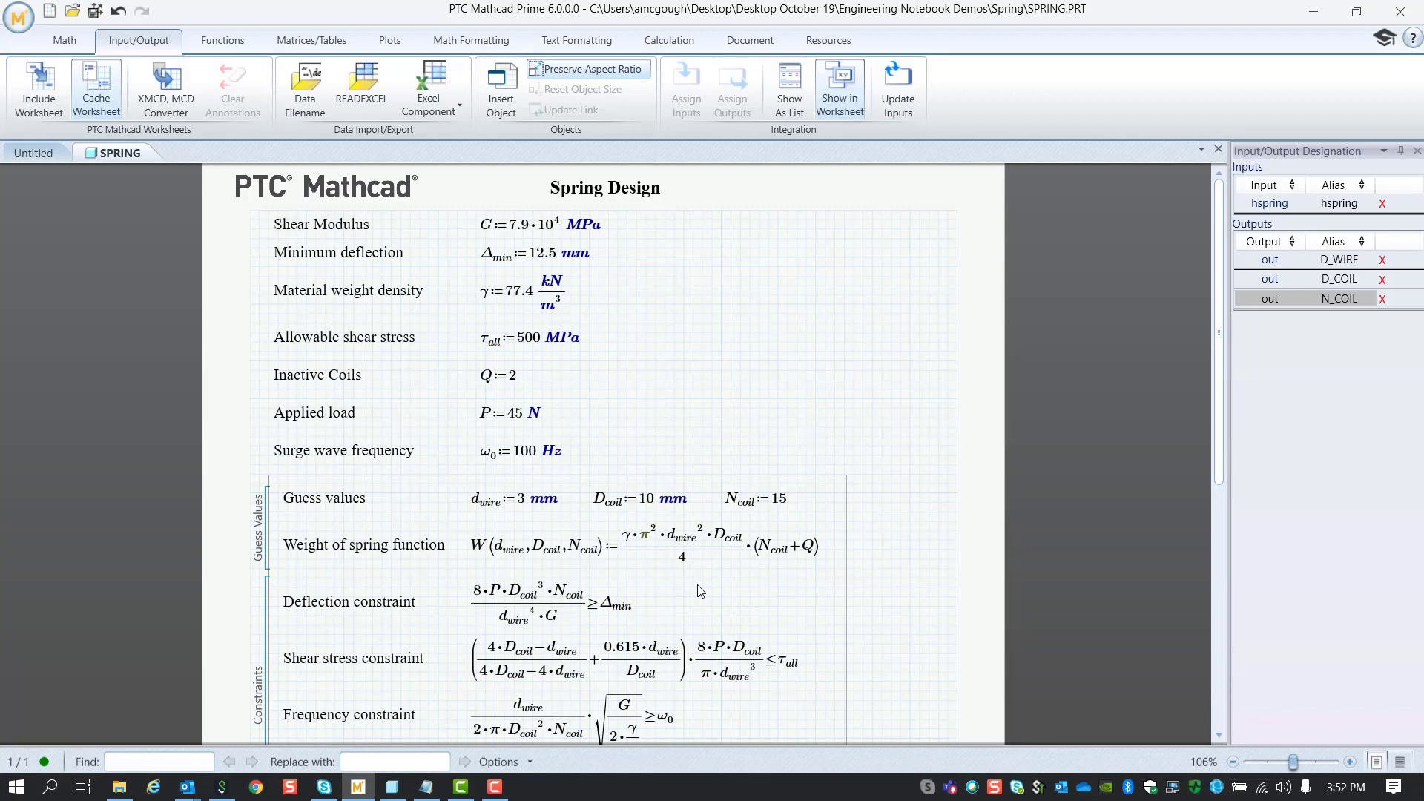
# Step: Change allowable shear stress from 500 to 200 MPa, recalculate, and save and push to Creo
pyautogui.click(526, 338)
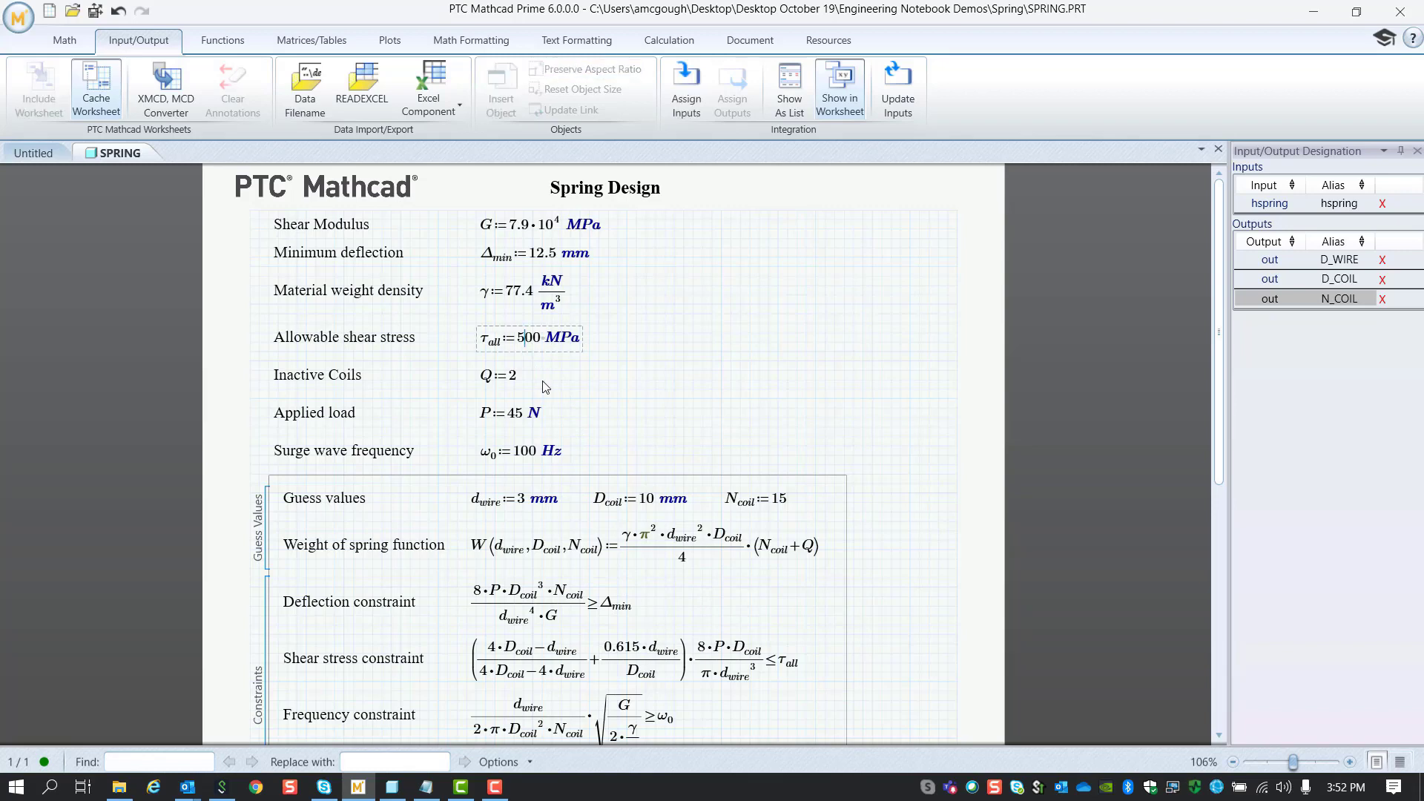
pyautogui.press('BackSpace')
pyautogui.write('2')
pyautogui.scroll(-6, 590, 406)
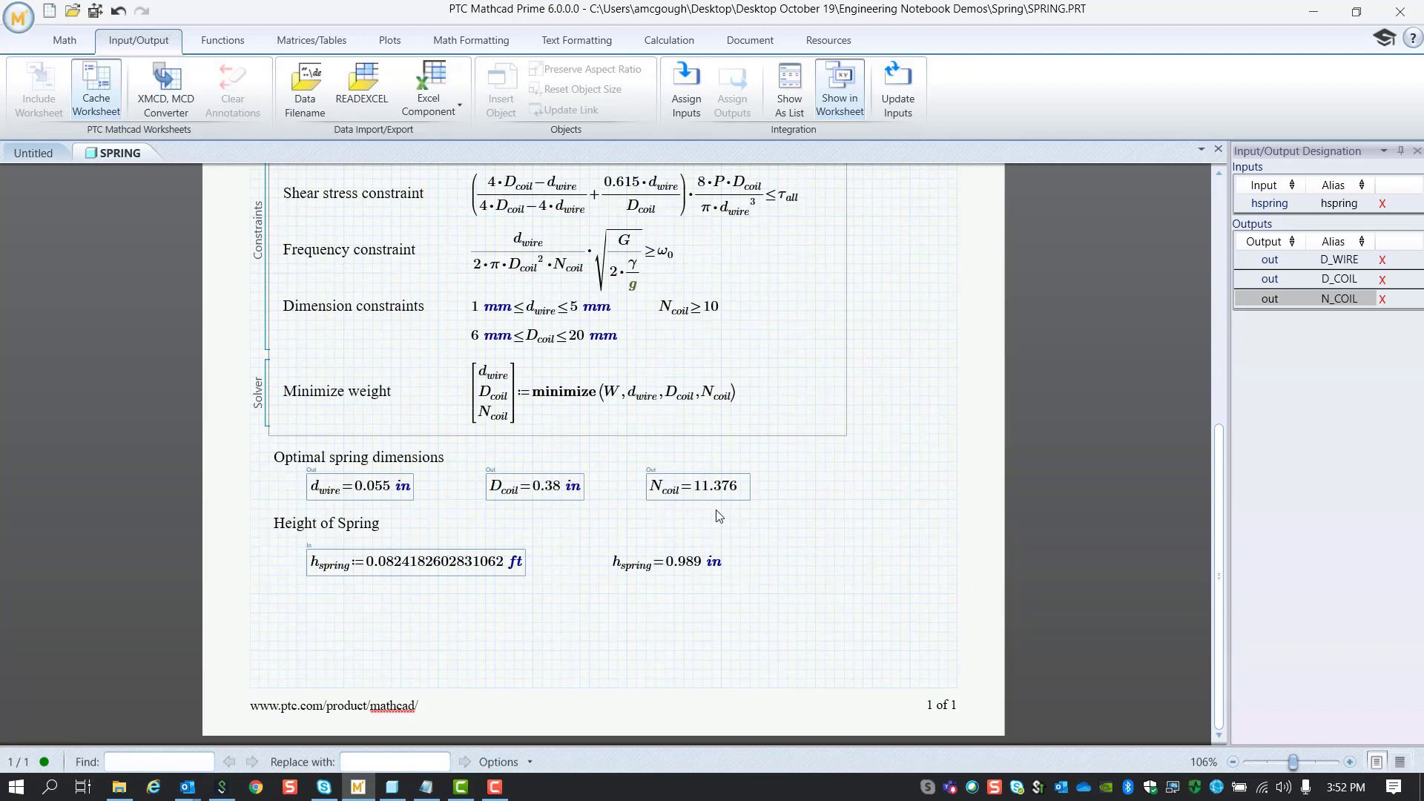
pyautogui.click(772, 527)
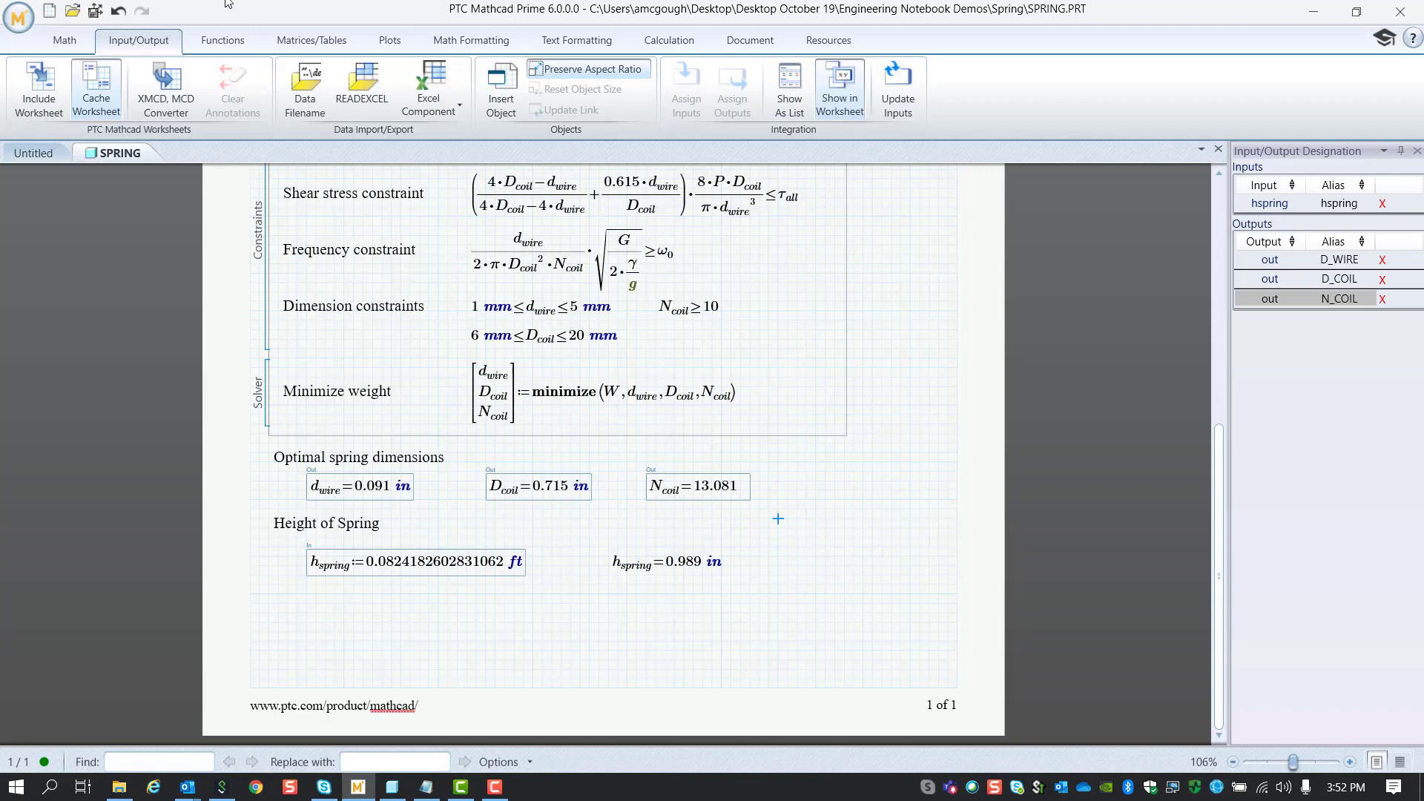
pyautogui.click(96, 12)
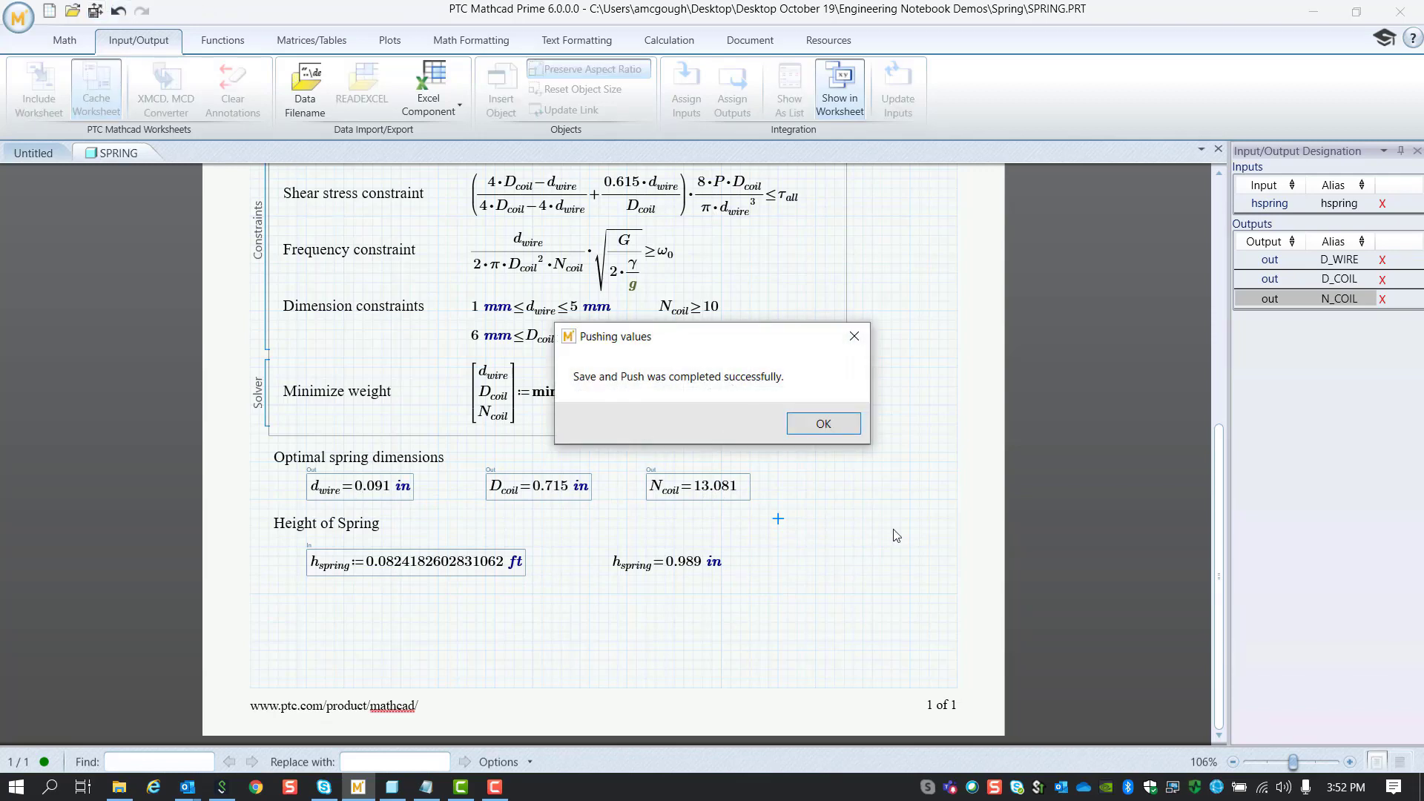
pyautogui.click(824, 424)
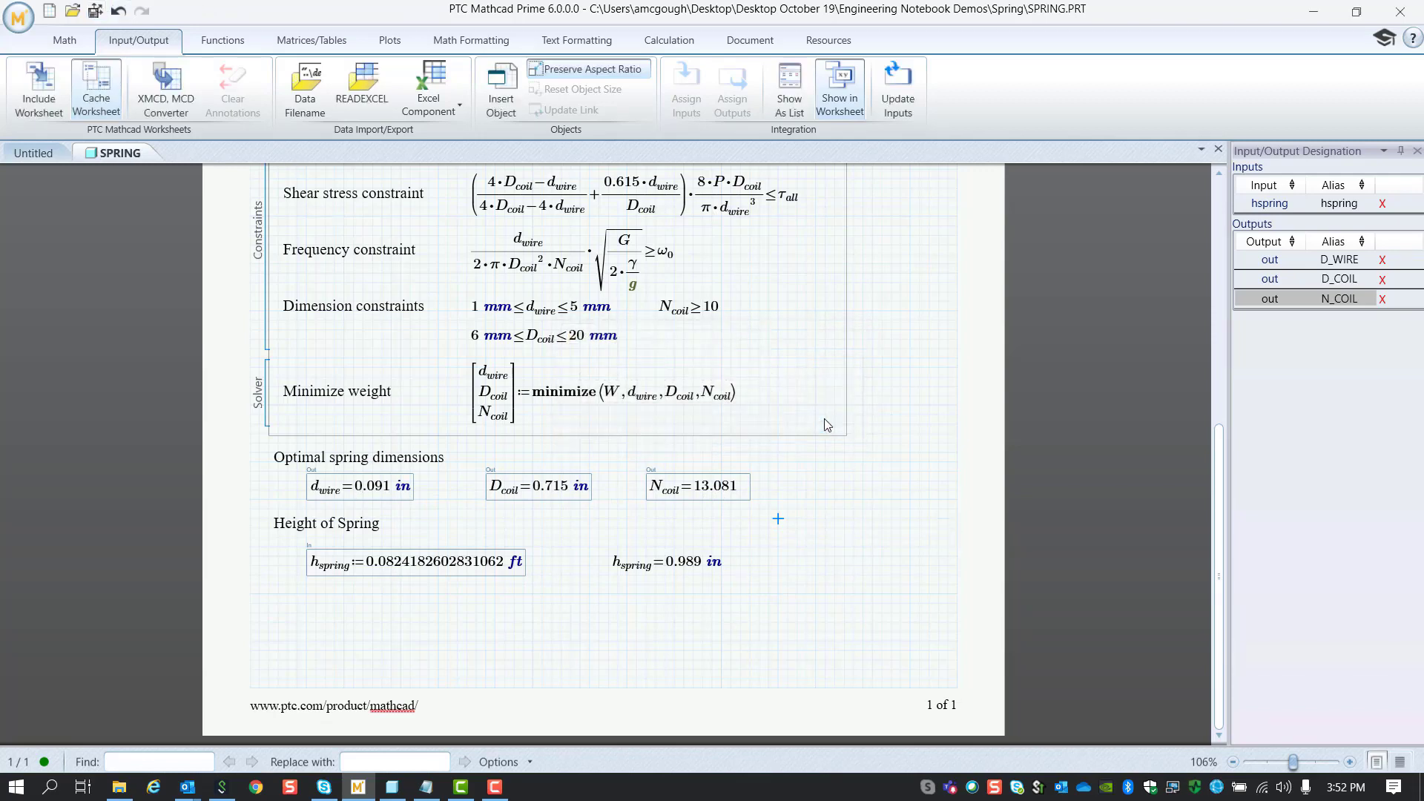
# Step: Back in Creo, regenerate SPRING to the pushed d_wire 0.091, D_coil 0.715, N_coil 13.081
pyautogui.click(392, 786)
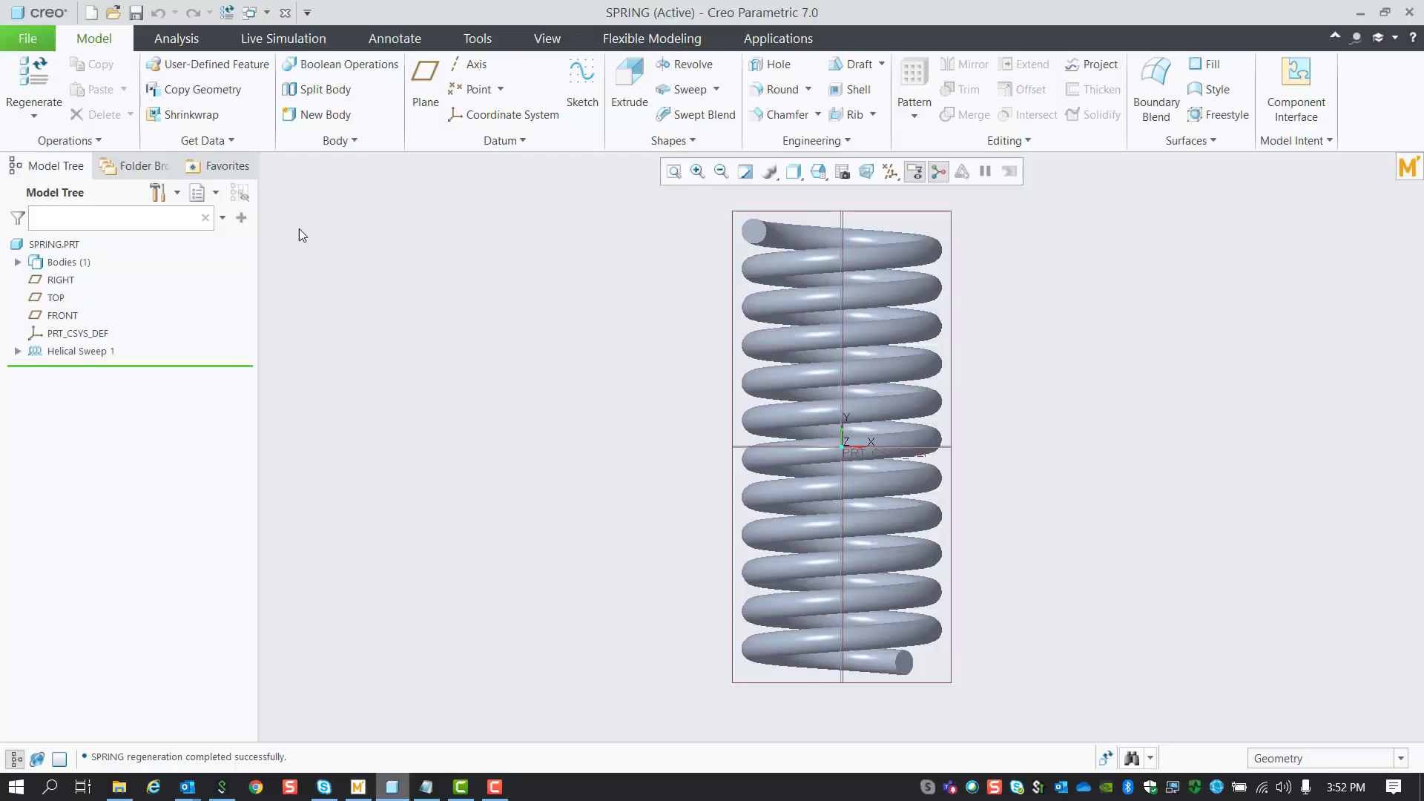
pyautogui.click(44, 95)
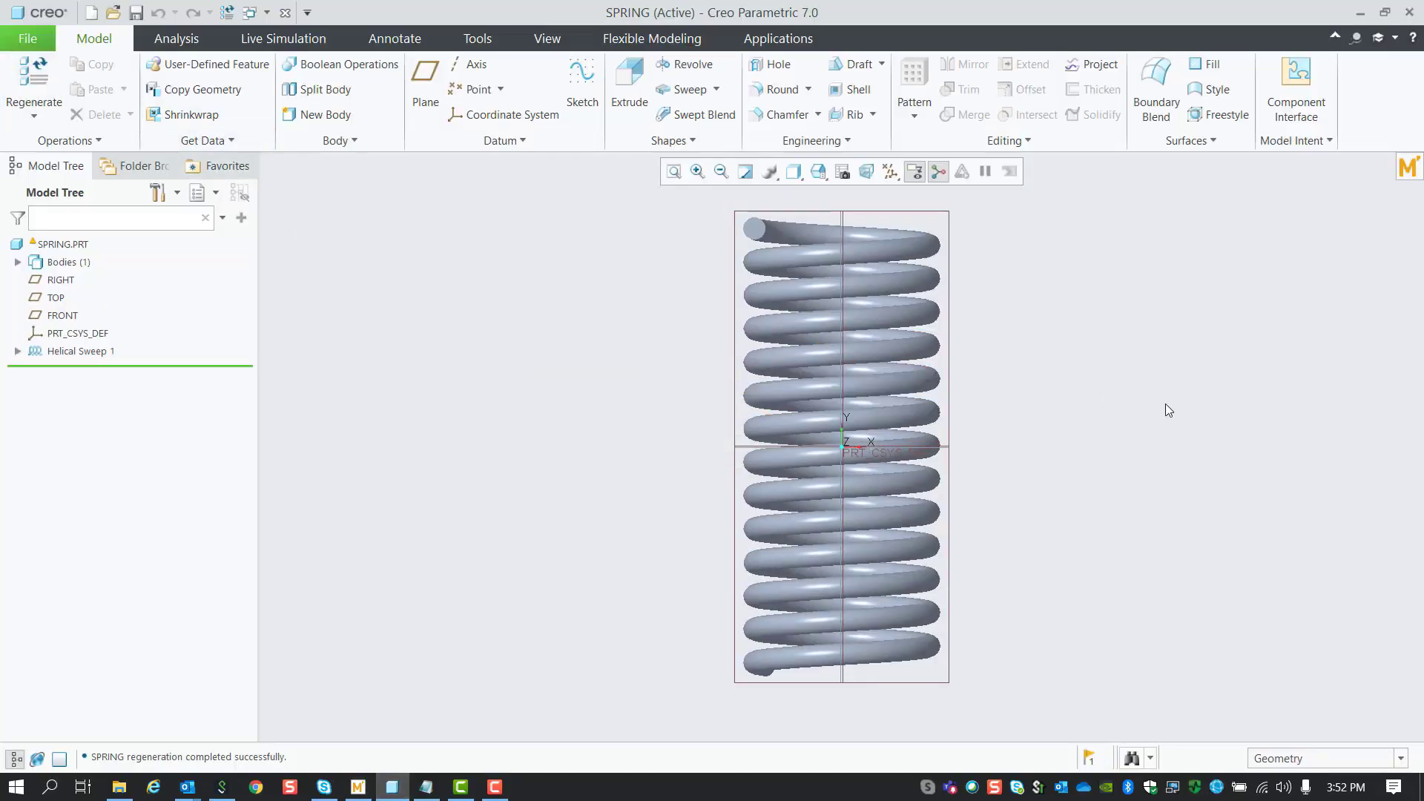